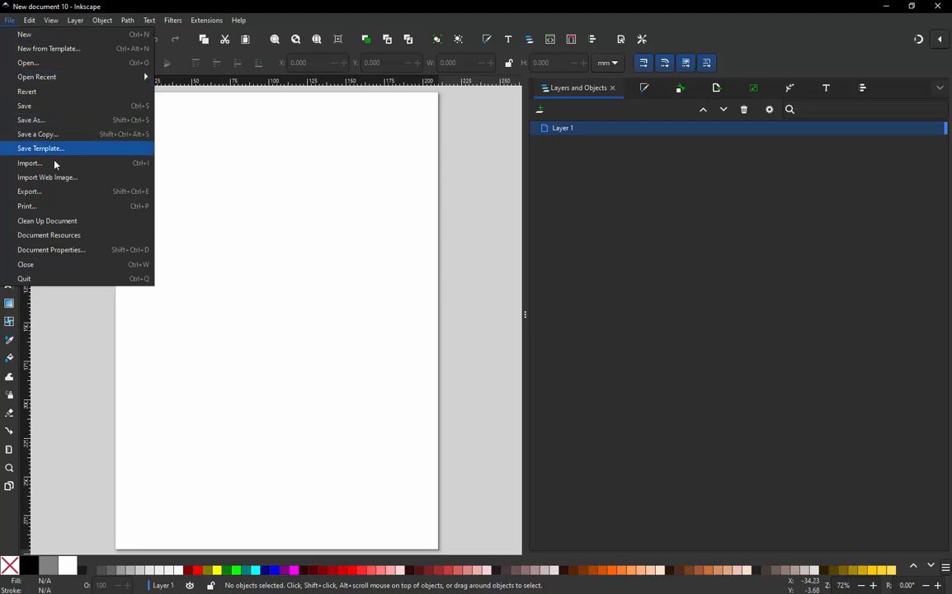
Import the image file Kitty Text.jpg from the Desktop into the document.
left_click(50, 161)
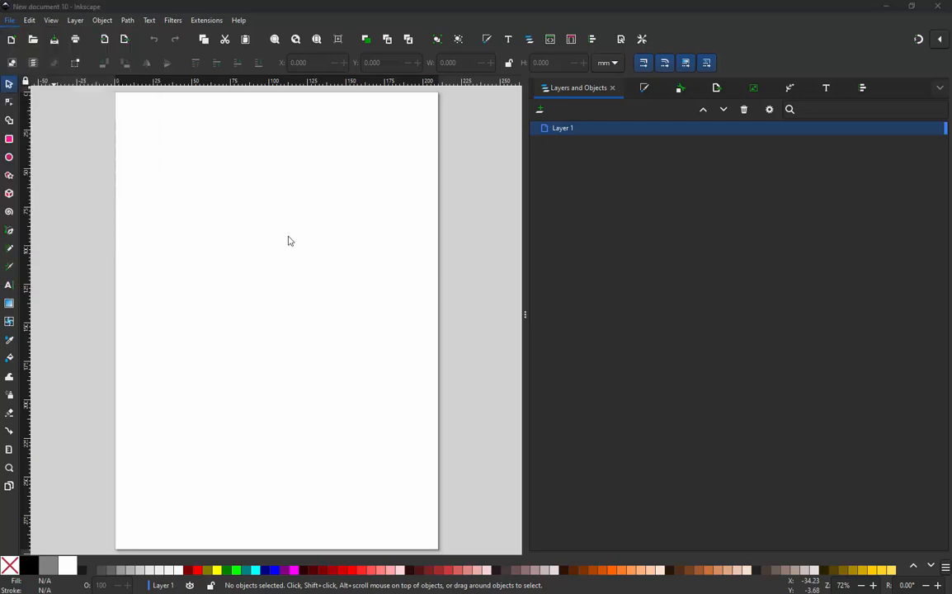
scroll(230, 186, "down", 5)
scroll(230, 185, "up", 5)
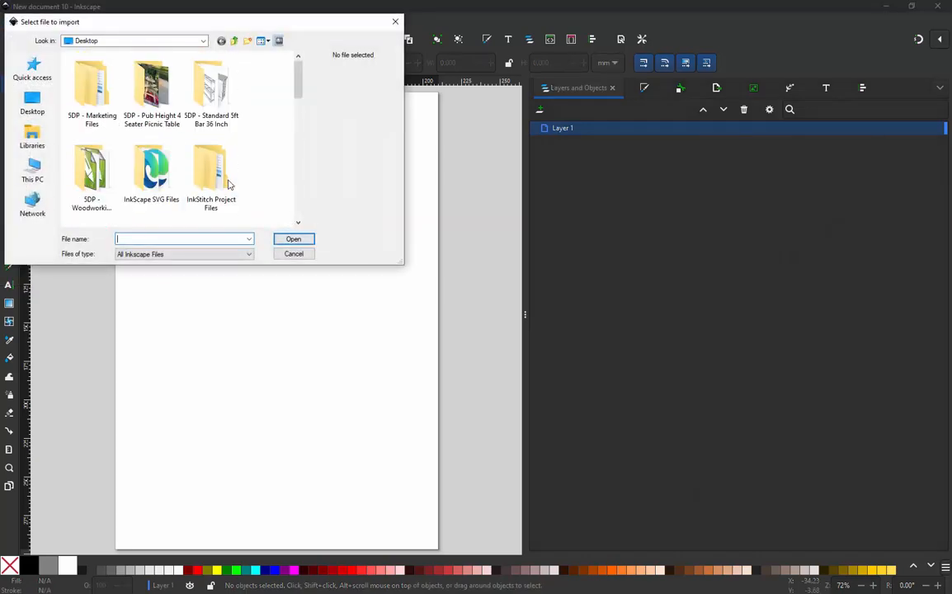
type("ki")
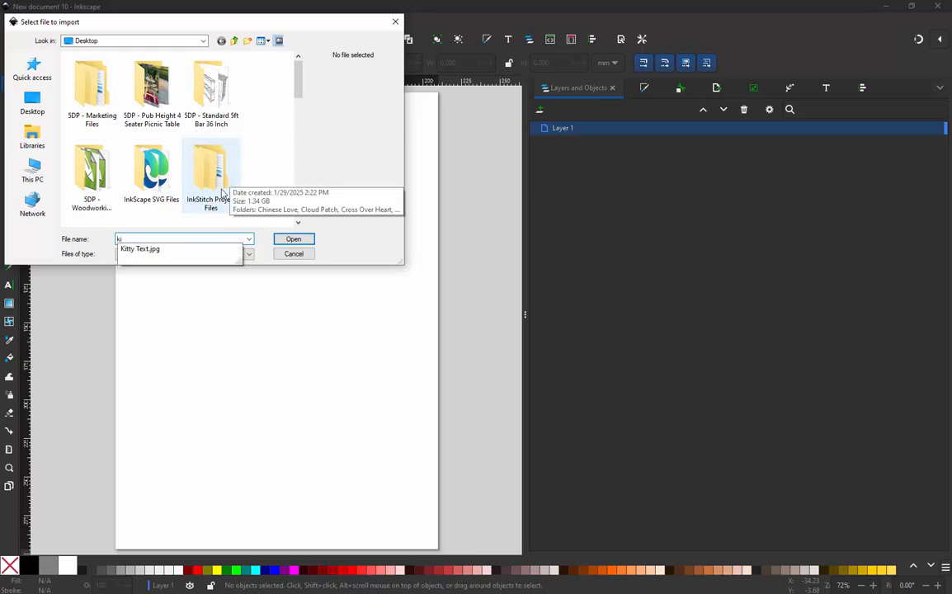
left_click(198, 249)
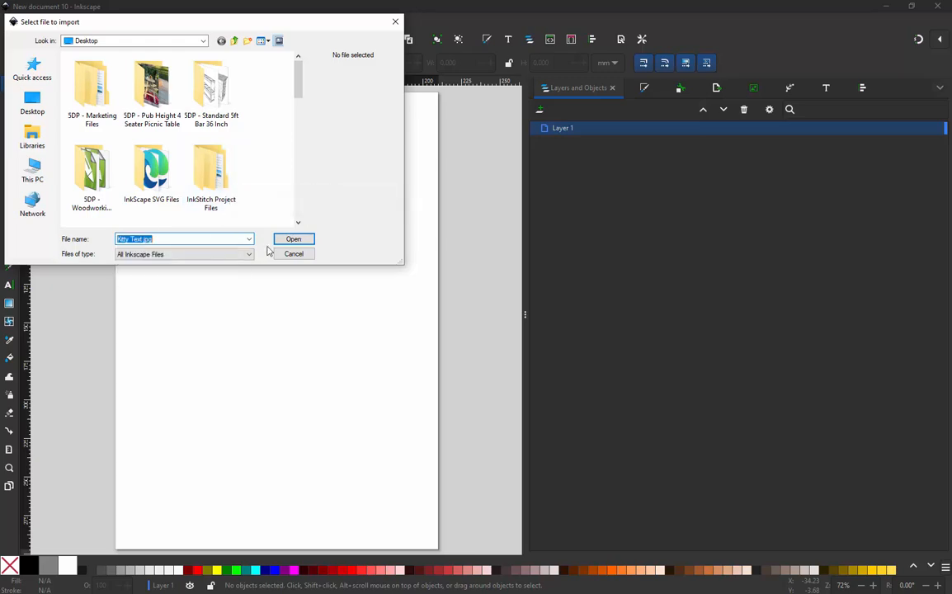
left_click(293, 239)
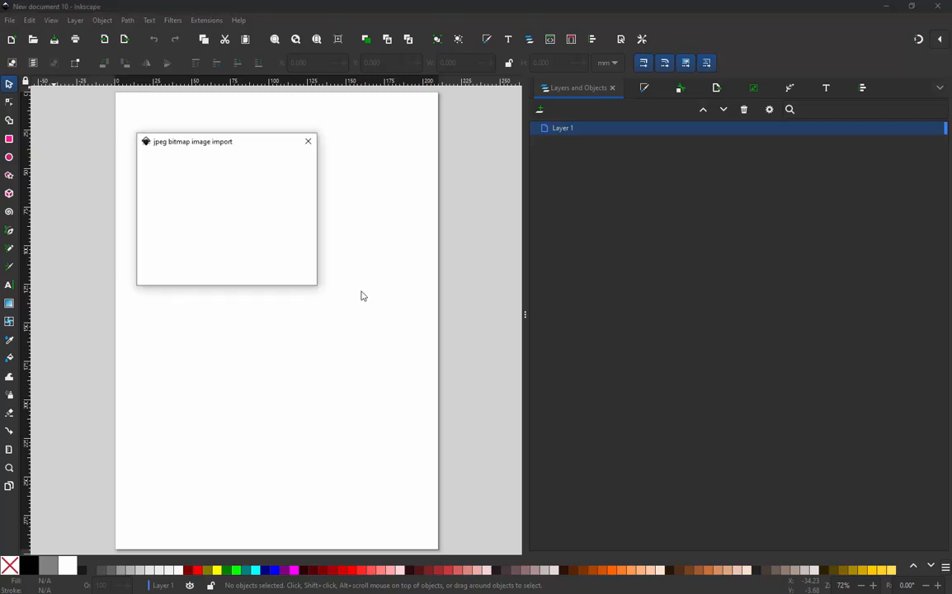
left_click(301, 278)
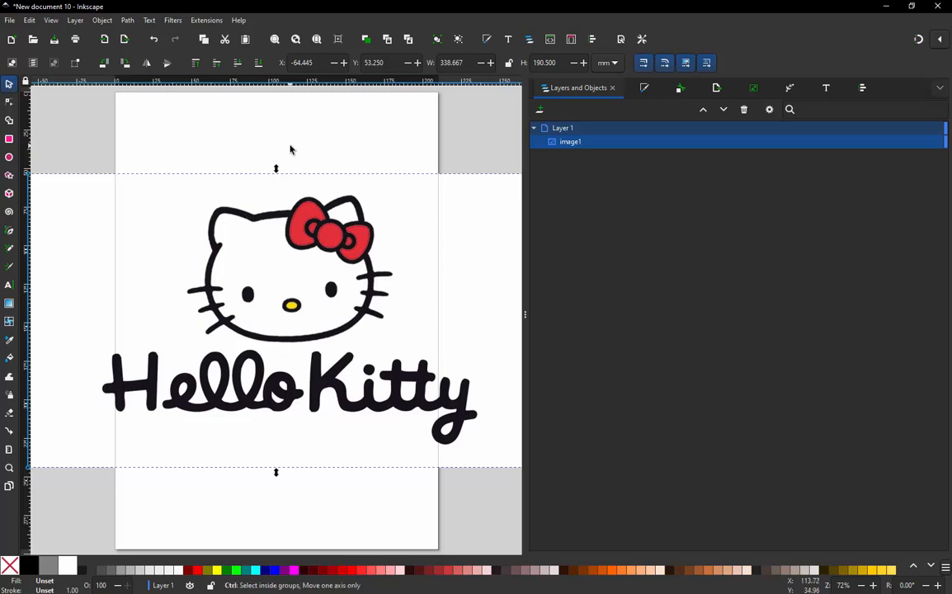
Move the imported Hello Kitty image off the page onto the empty canvas to its right, at about X 231 mm, Y 80 mm.
scroll(290, 149, "down", 2)
scroll(318, 210, "up", 1)
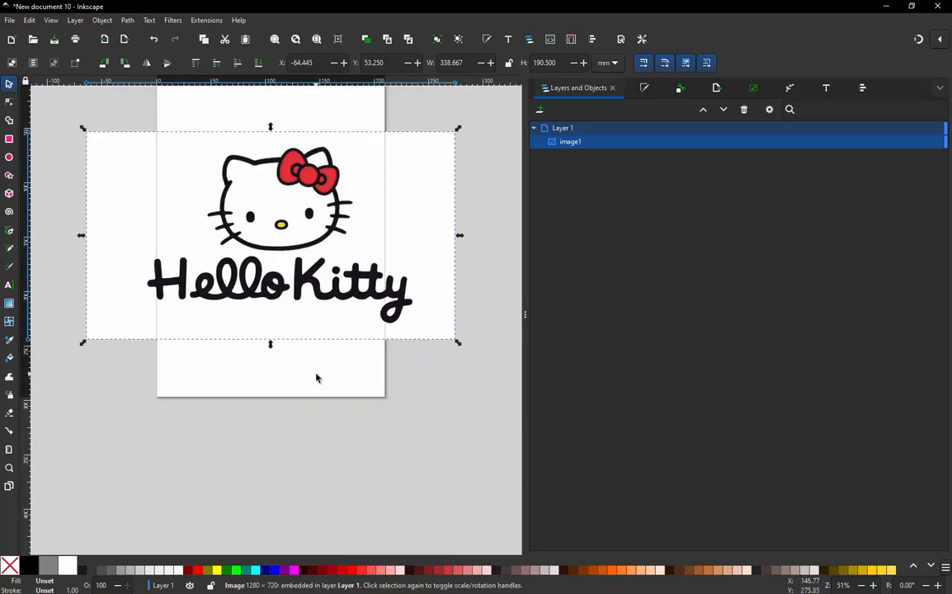
left_click(316, 378)
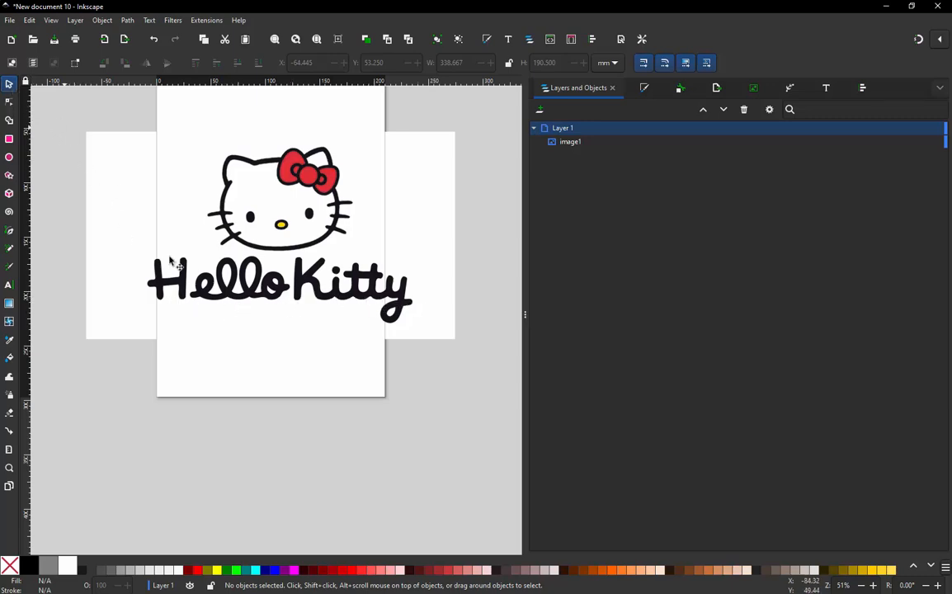
left_click(251, 254)
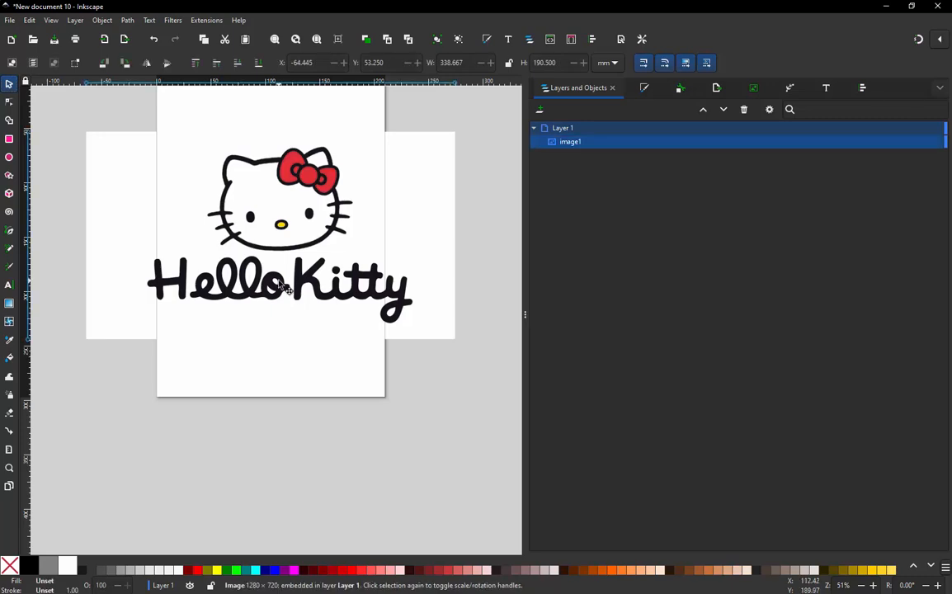
left_click(279, 361)
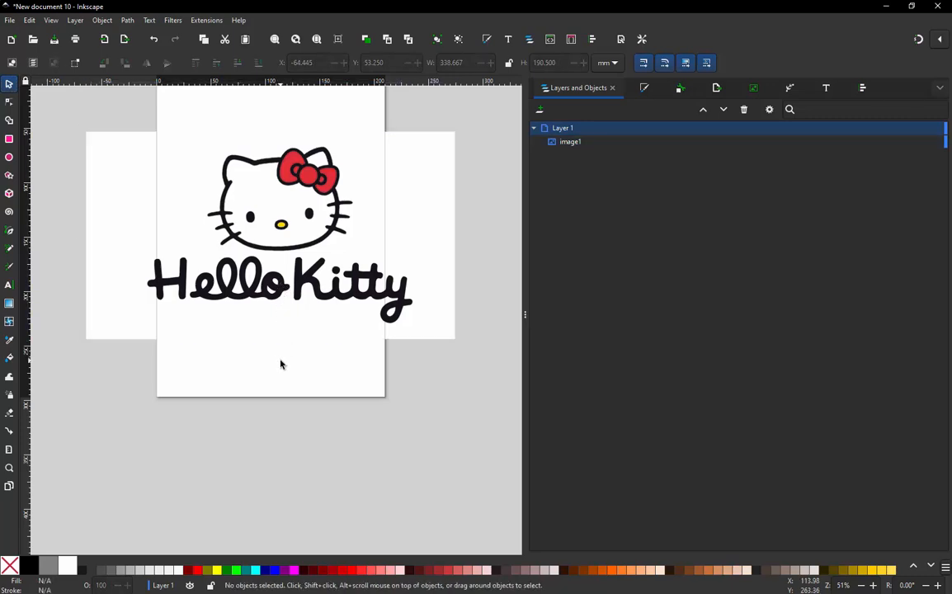
left_click_drag(325, 301, 328, 312)
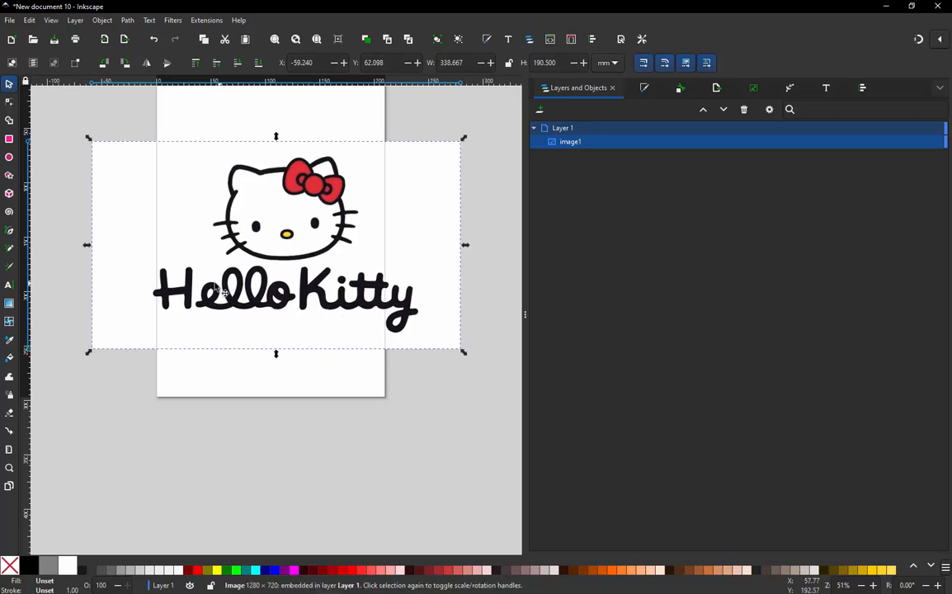
scroll(168, 284, "down", 2, "ctrl")
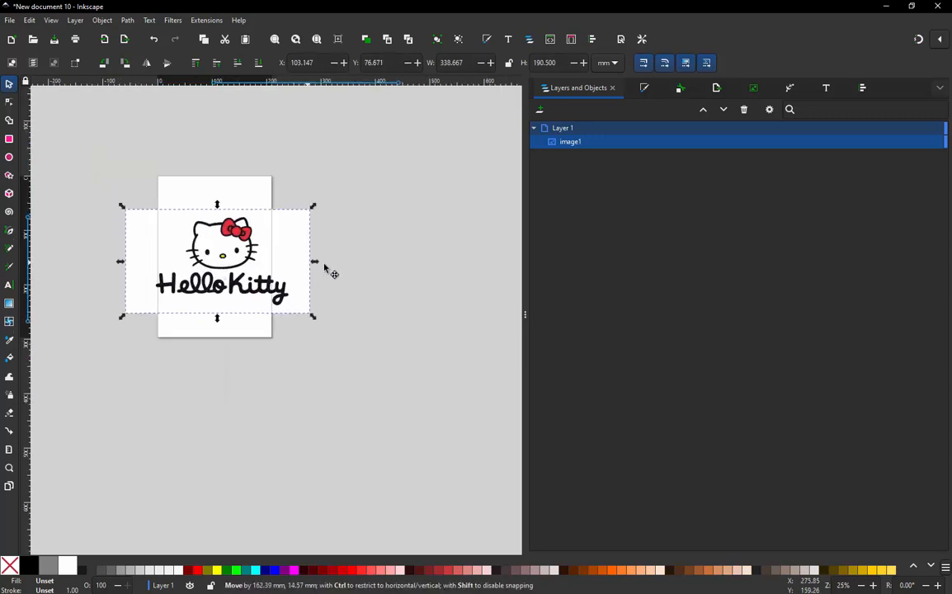
left_click_drag(220, 256, 381, 268)
scroll(409, 318, "up", 2, "ctrl")
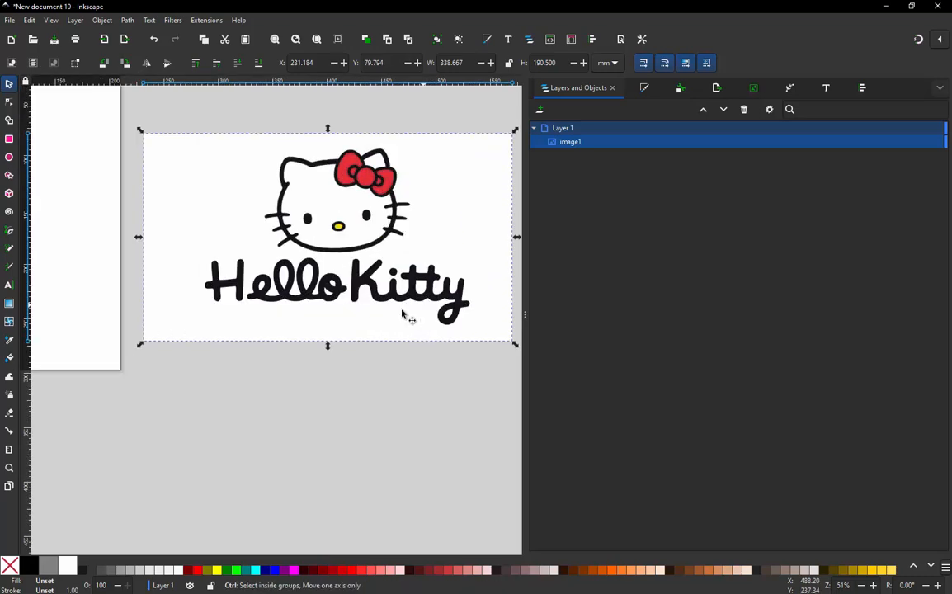
scroll(276, 315, "down", 1, "ctrl")
scroll(385, 302, "up", 1, "ctrl")
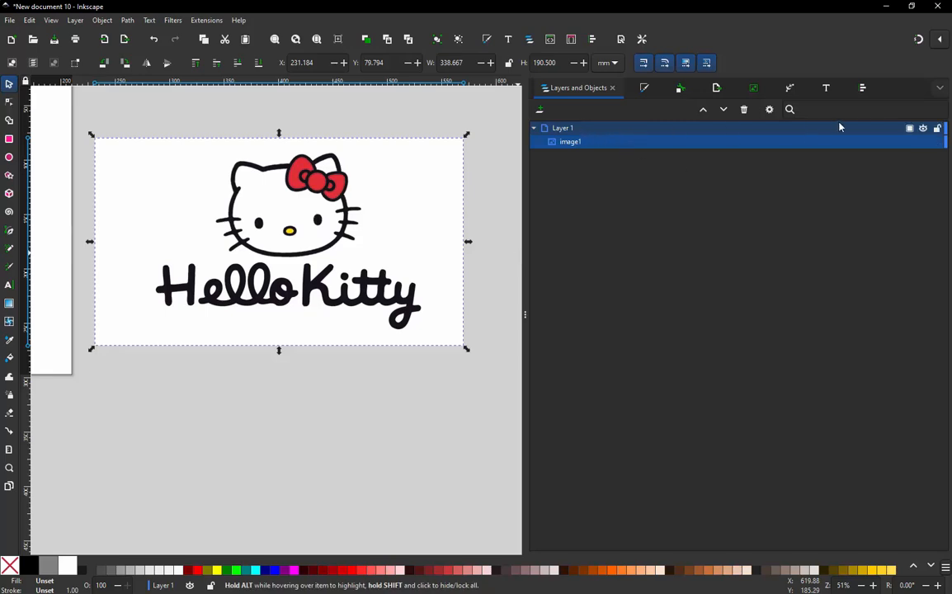
Lock Layer 1 and reduce its opacity to about 40%.
left_click(938, 130)
left_click(908, 130)
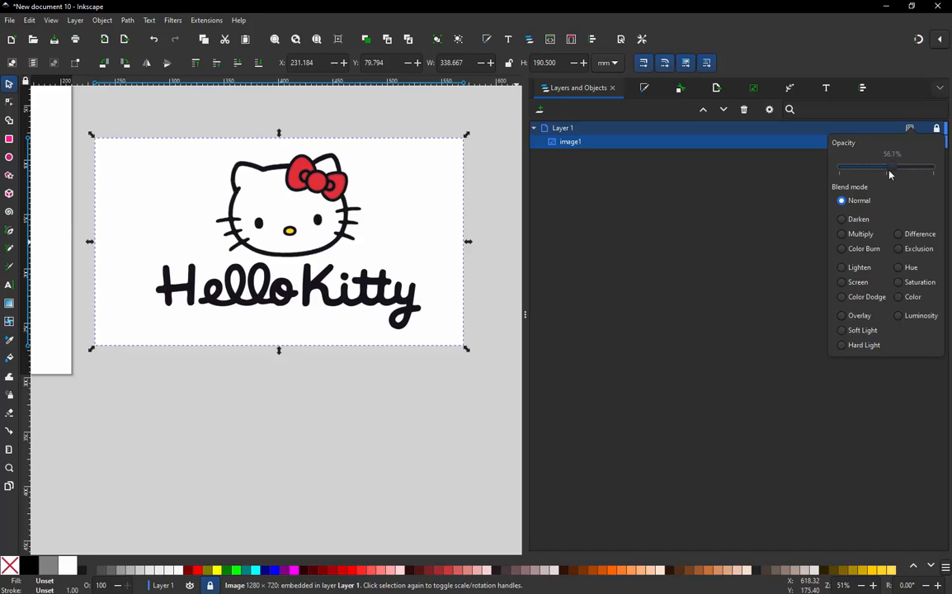
left_click_drag(888, 176, 877, 176)
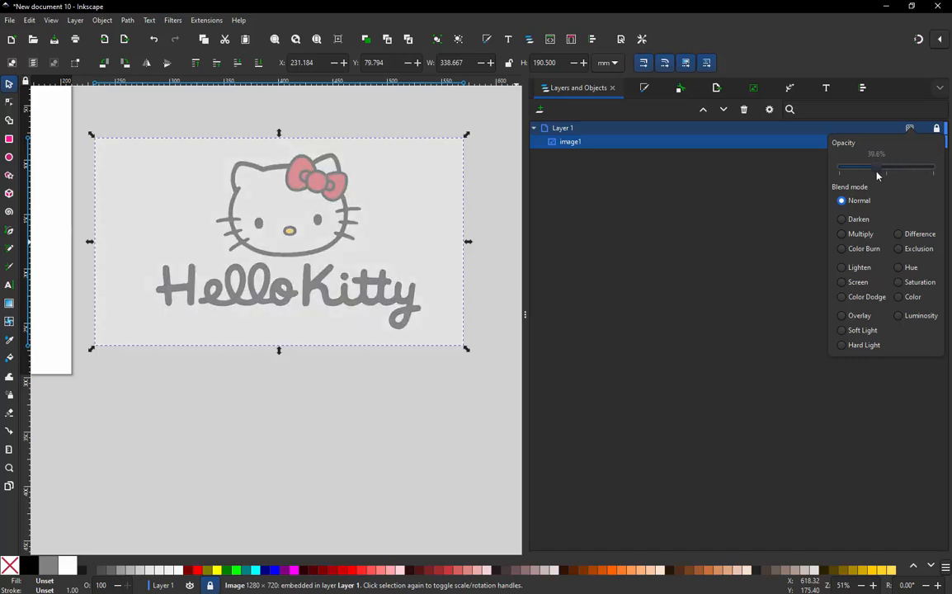
left_click(650, 206)
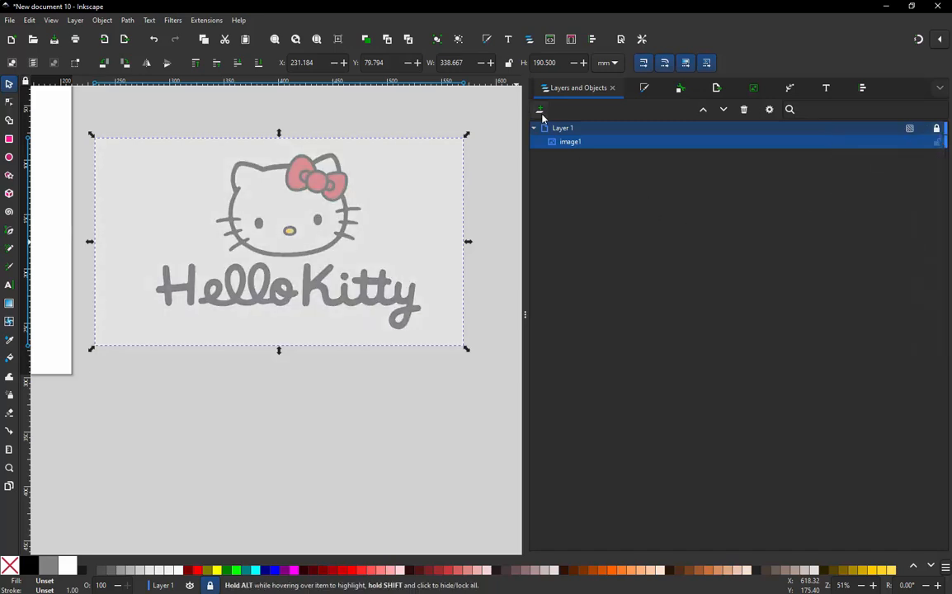
Add a new layer named Layer 2 above the current layer.
left_click(540, 111)
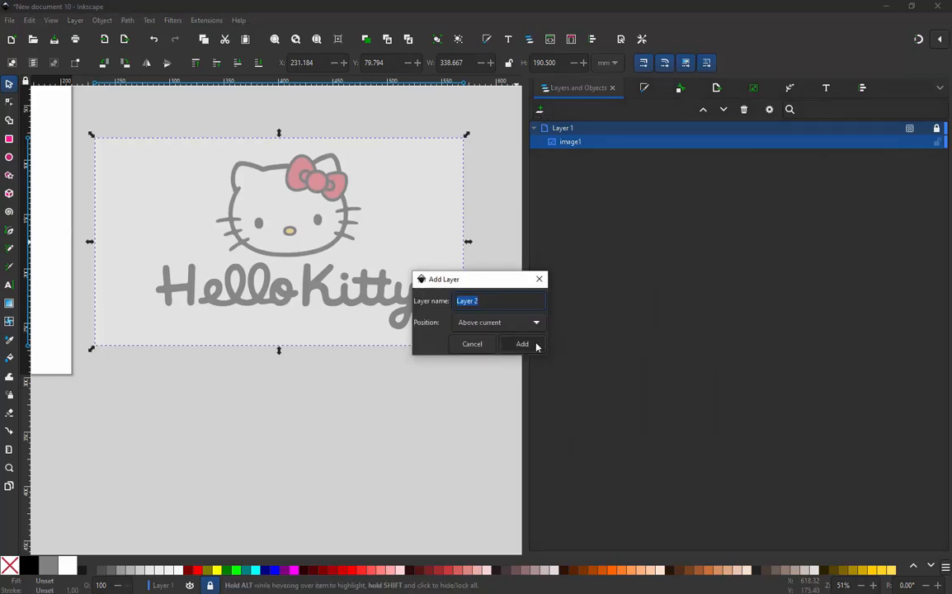
left_click(536, 345)
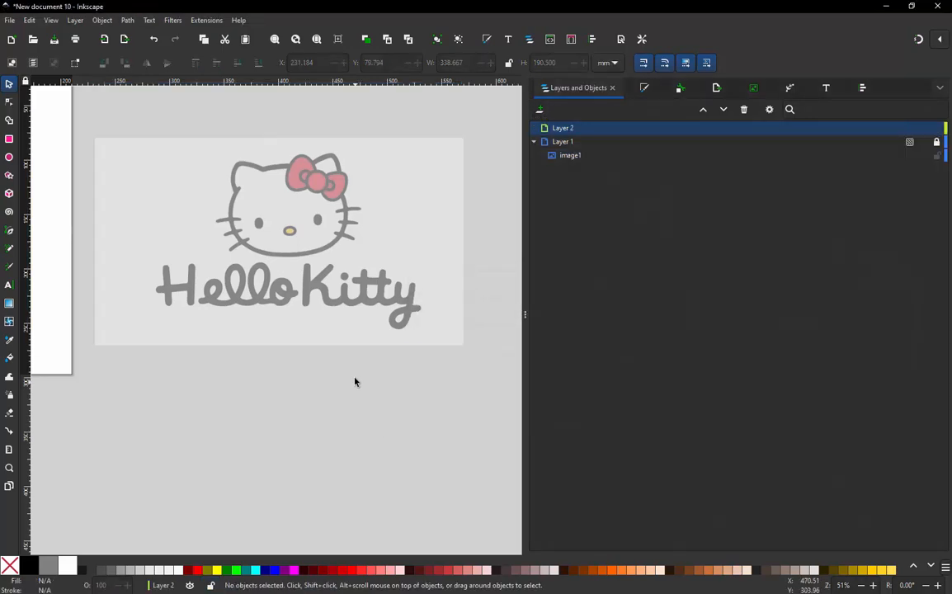
Look through the Ink/Stitch satin tools for the Zig-Zag Line to Satin command.
scroll(403, 310, "up", 1)
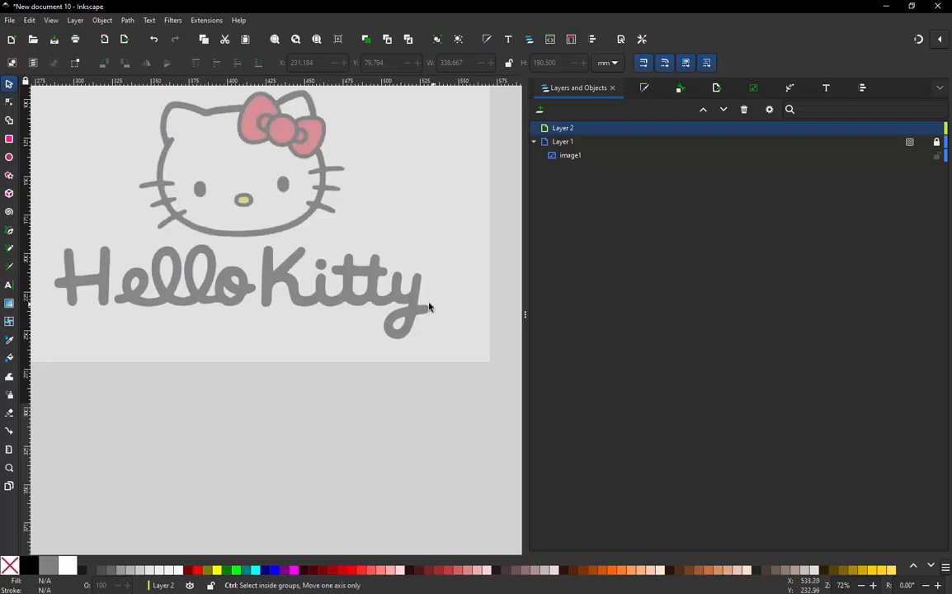
scroll(428, 307, "up", 4)
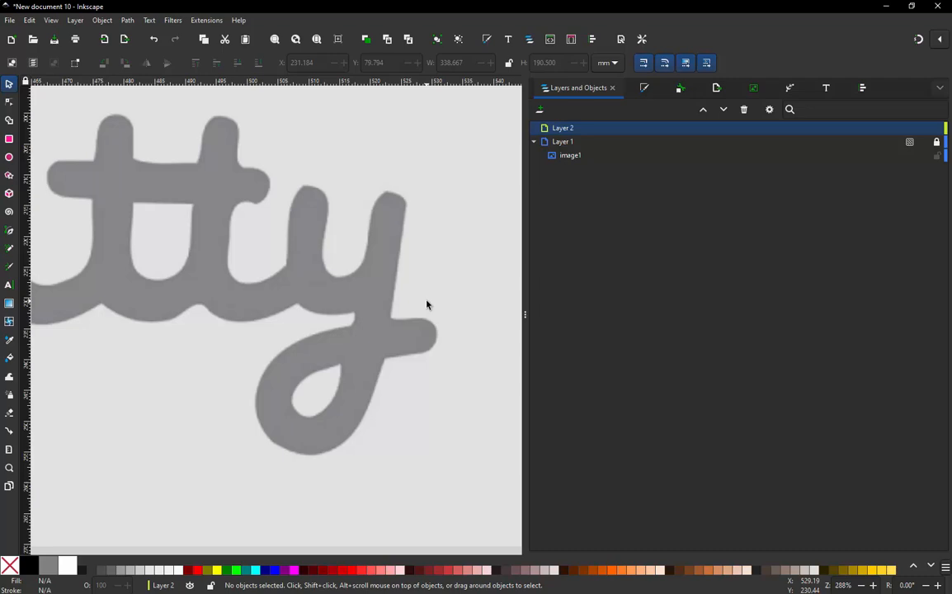
left_click(206, 20)
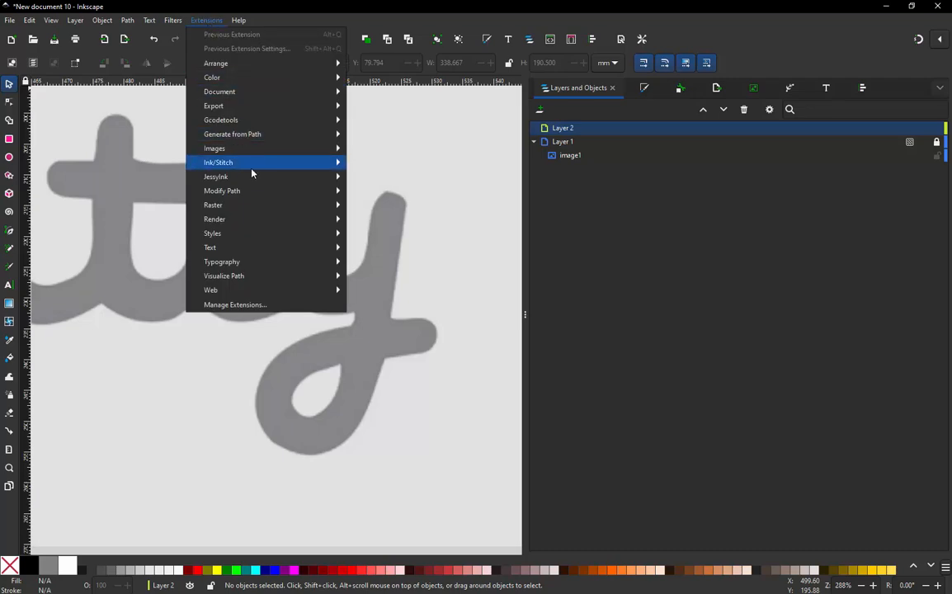
mouse_move(249, 164)
mouse_move(393, 323)
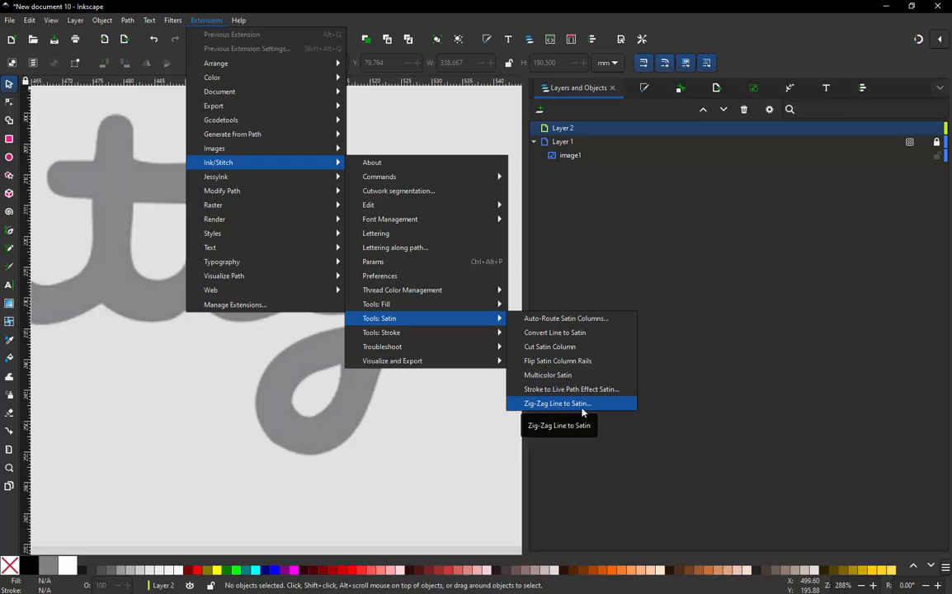
key("Escape")
key("Escape")
key("Escape")
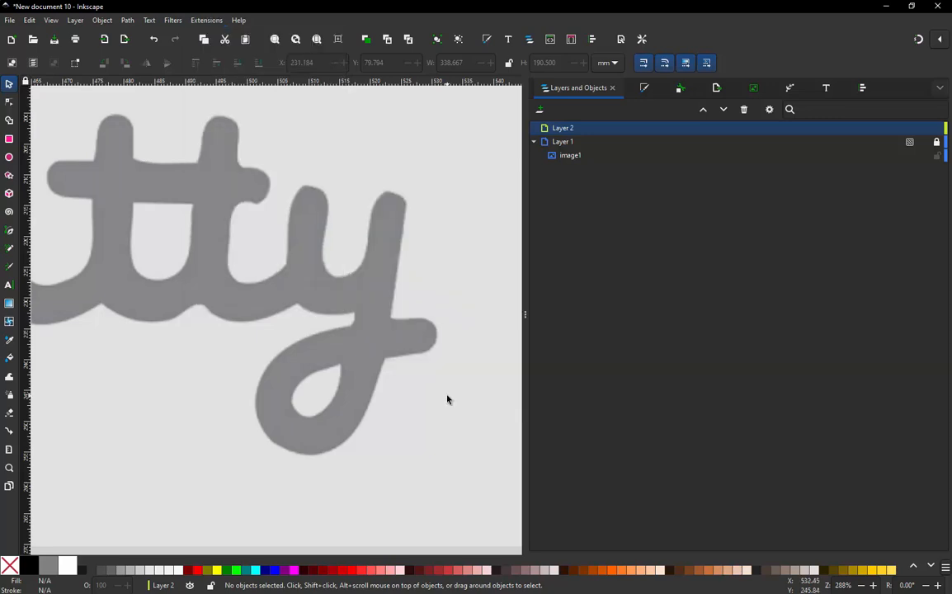
Start a straight-segment zigzag path with the Pen tool, alternating between both edges down the left stem of the letter y.
scroll(408, 303, "down", 2)
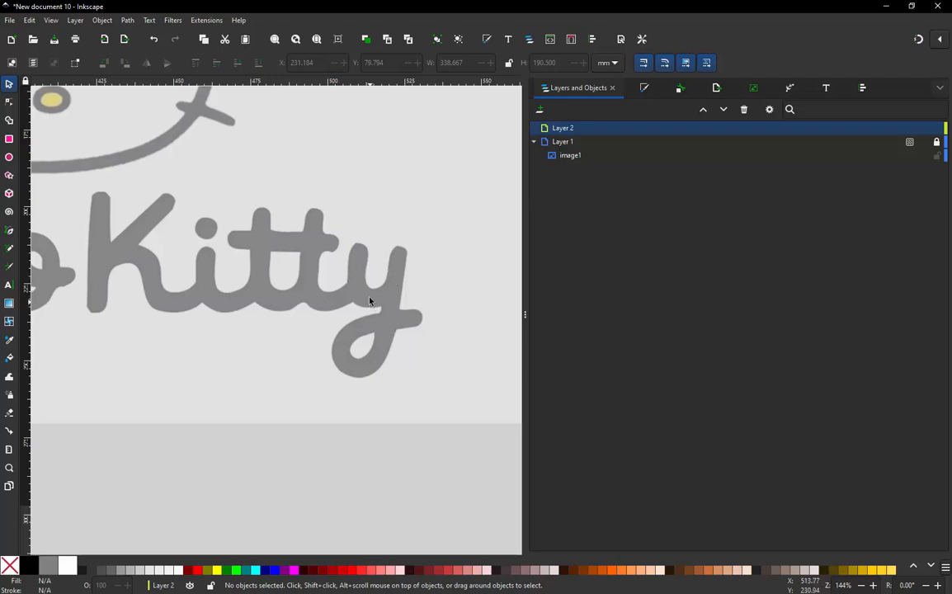
scroll(397, 277, "up", 3)
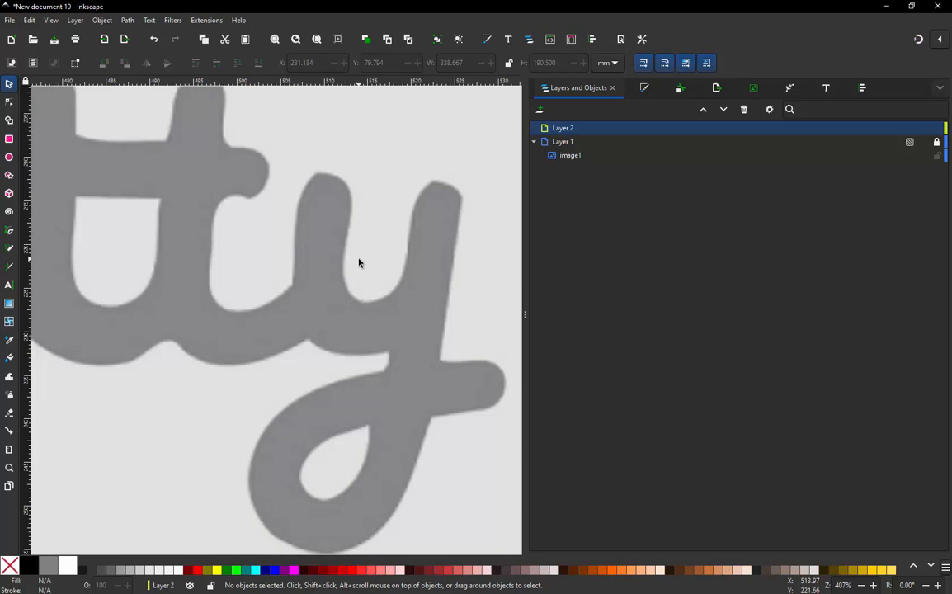
key("b")
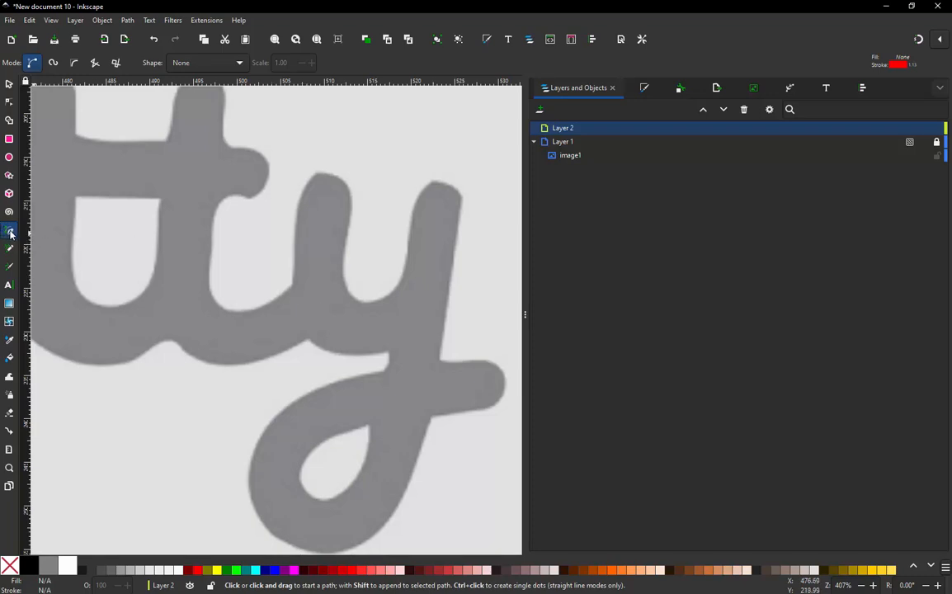
scroll(332, 232, "up", 1, "ctrl")
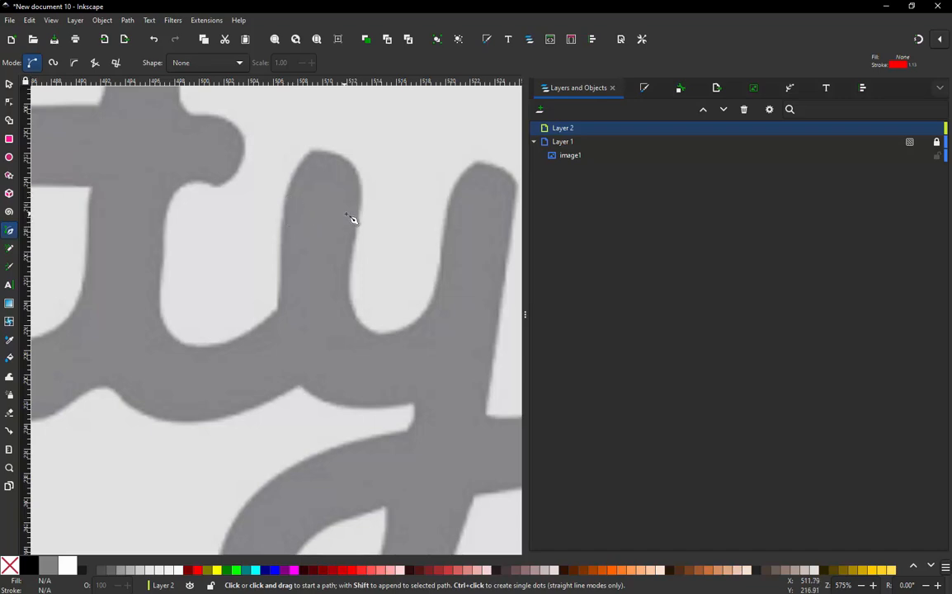
left_click(282, 214)
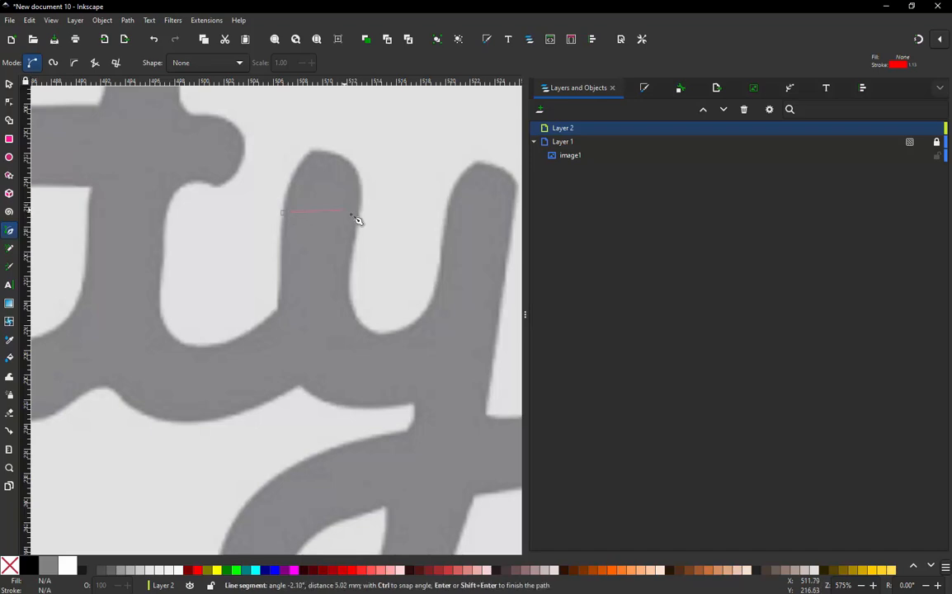
left_click(356, 216)
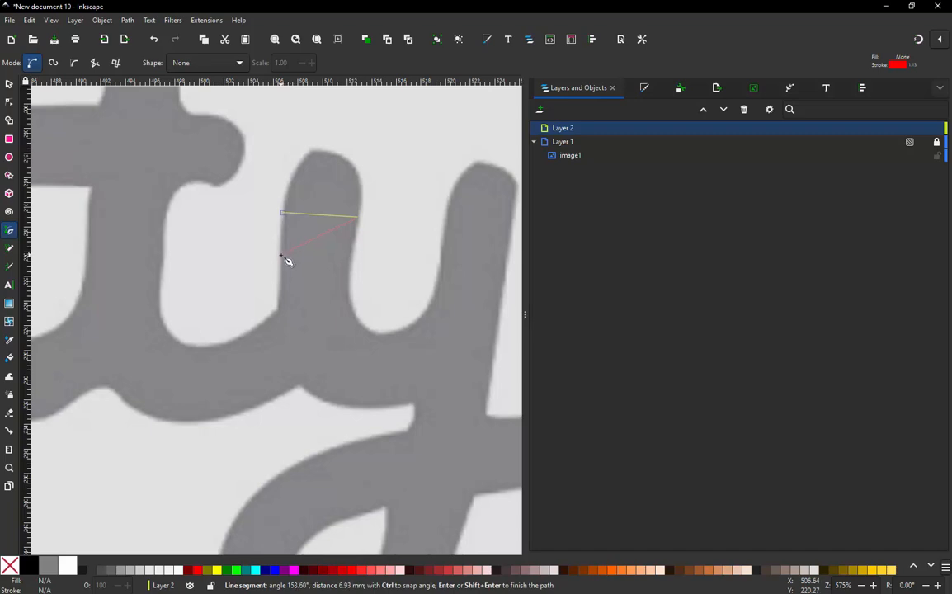
left_click(281, 255)
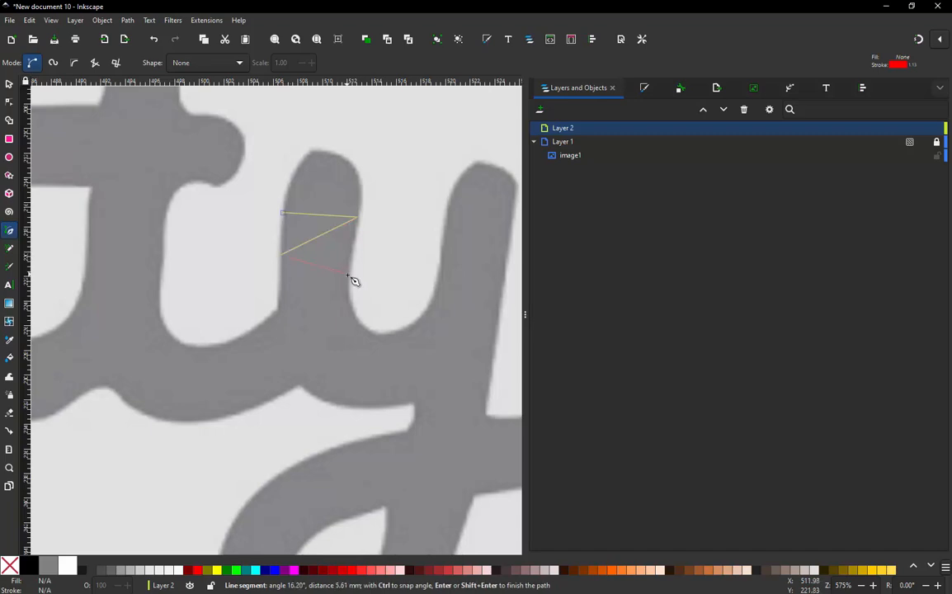
left_click(347, 275)
left_click(283, 308)
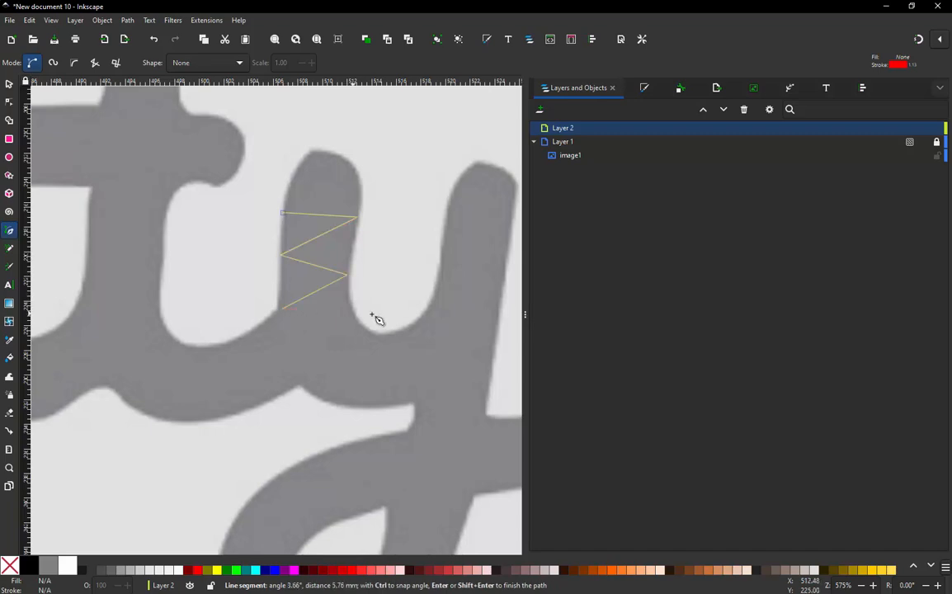
left_click(355, 319)
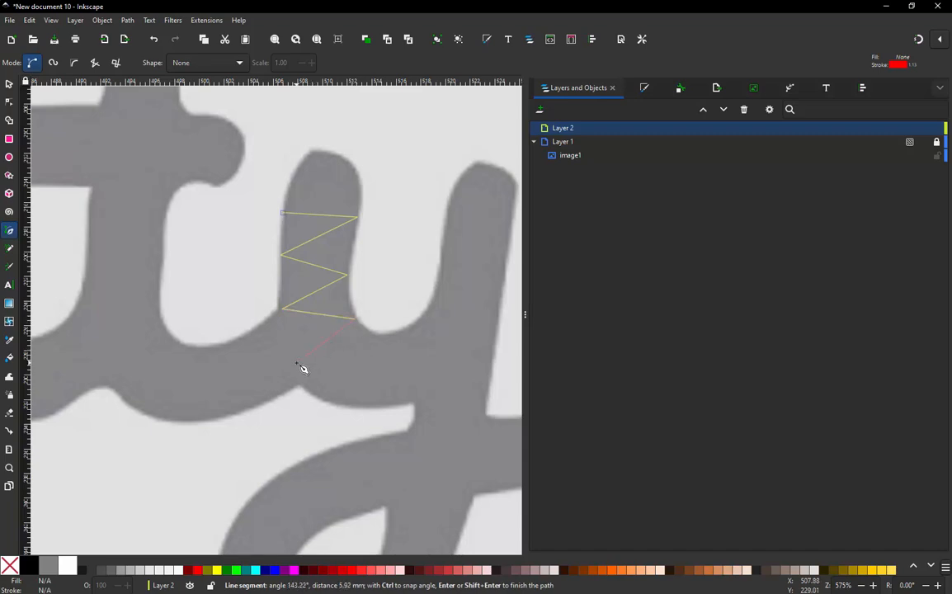
Continue the zigzag around the y's lower curve to where it meets the right stem, and finish the path there.
left_click(297, 362)
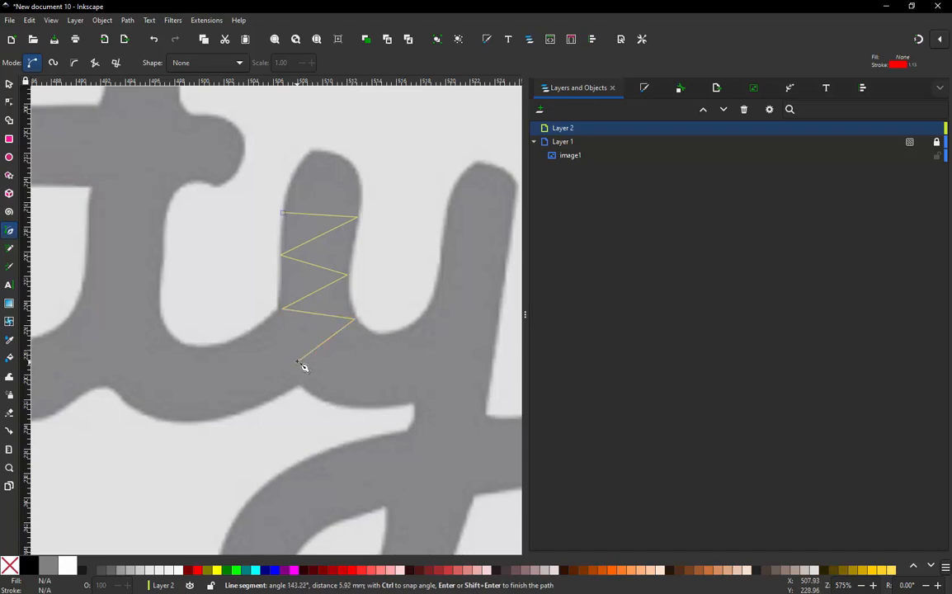
left_click(373, 332)
left_click(358, 408)
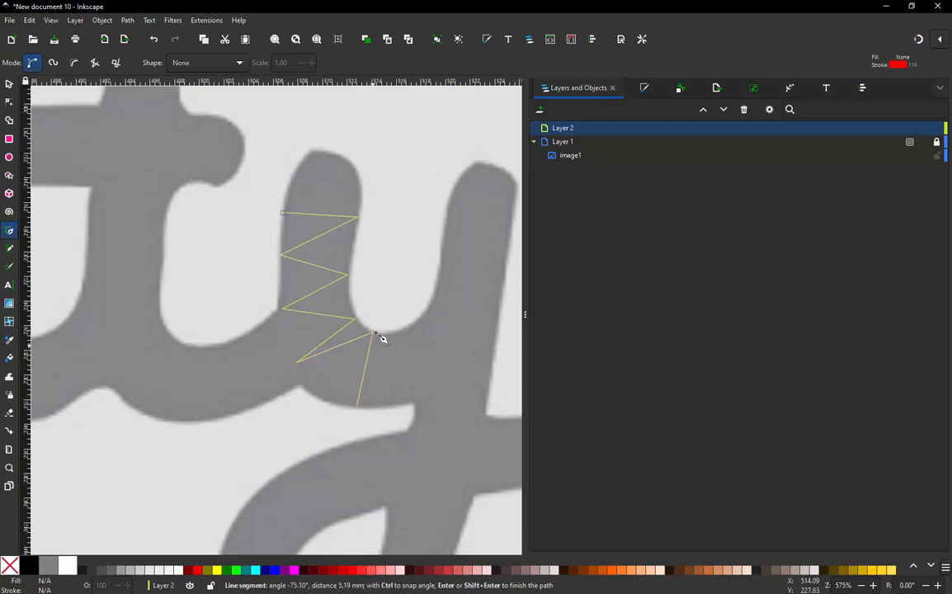
left_click(398, 332)
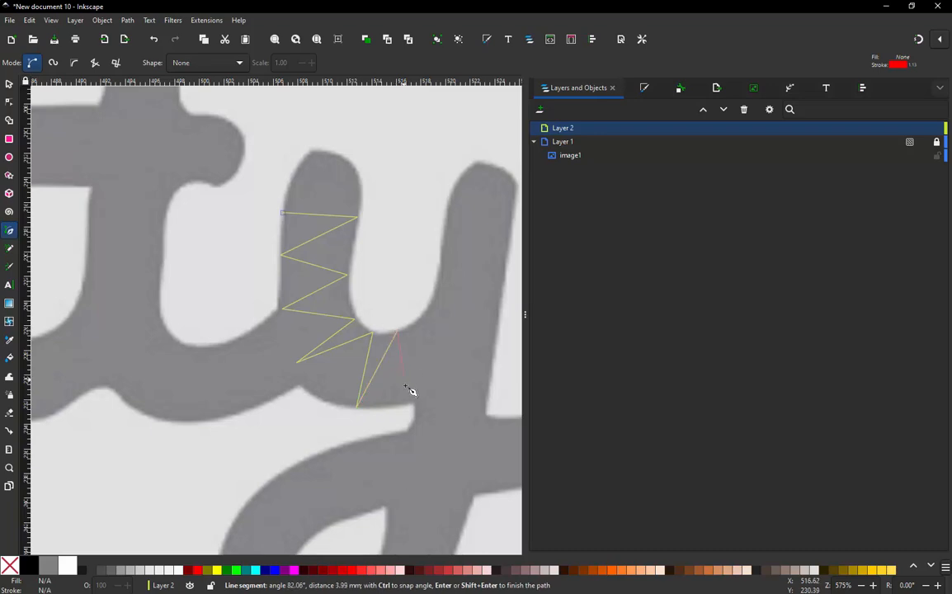
left_click(415, 400)
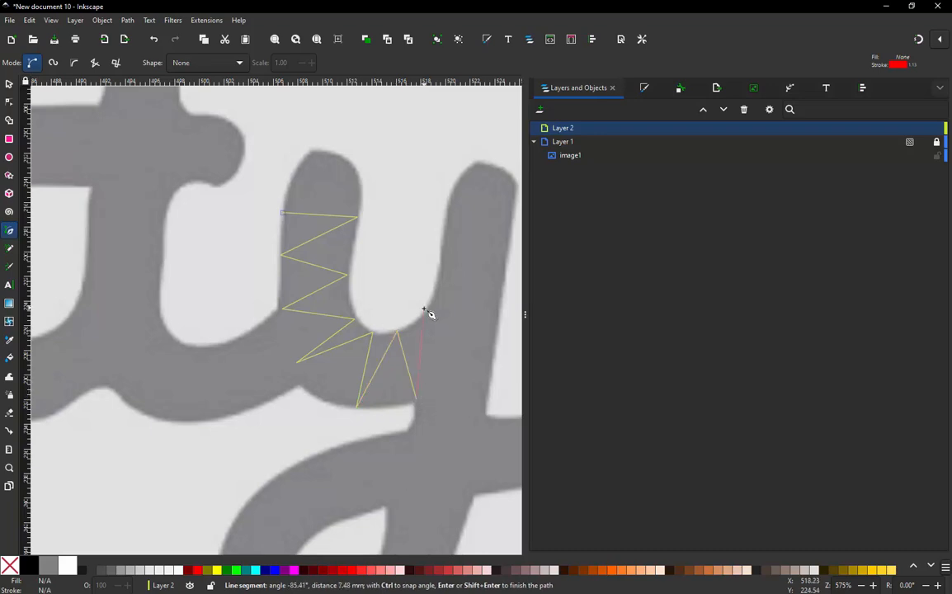
left_click(425, 316)
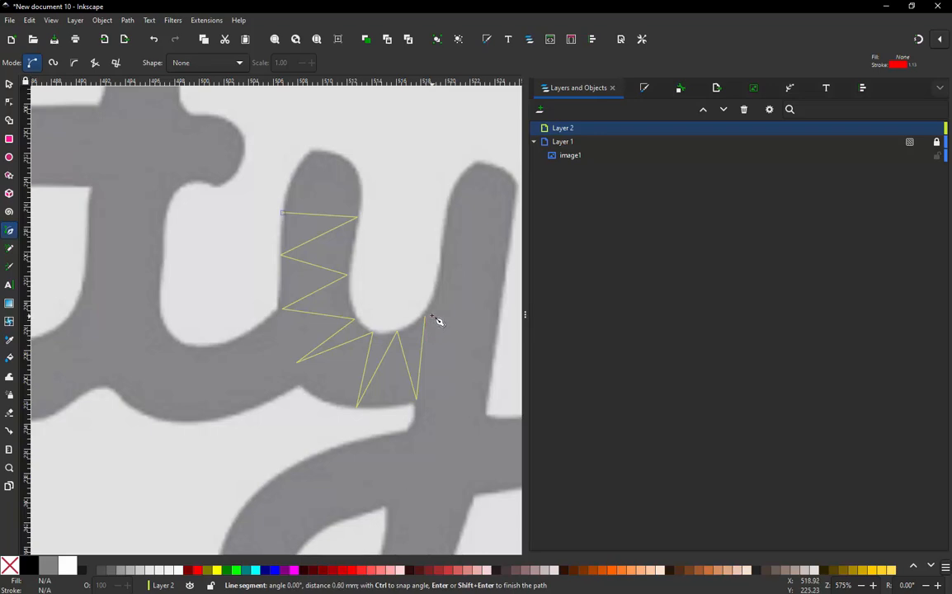
key("Return")
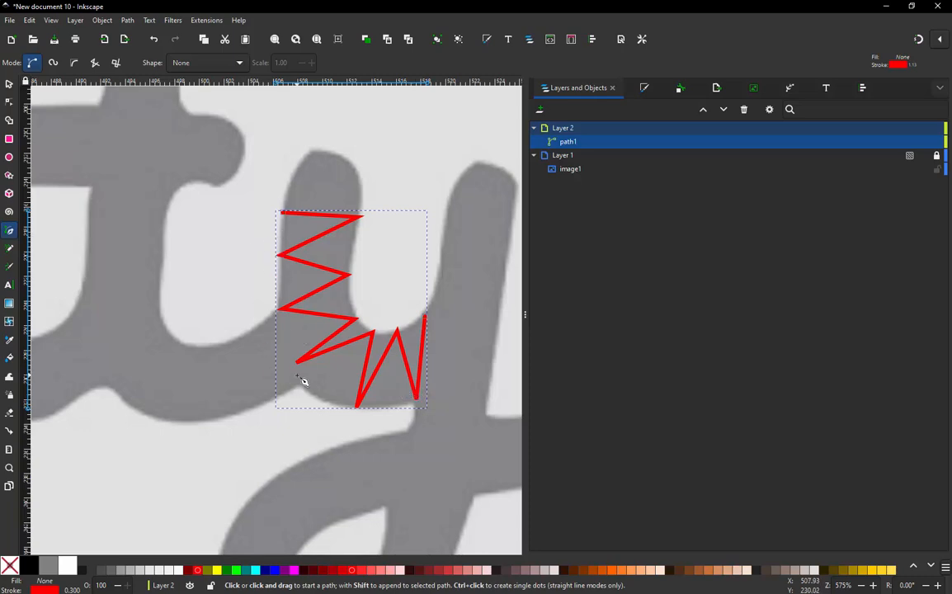
Convert the zigzag path with Ink/Stitch Zig-Zag Line to Satin, using the Zigzag line pattern with smoothing and no added rungs.
left_click(203, 21)
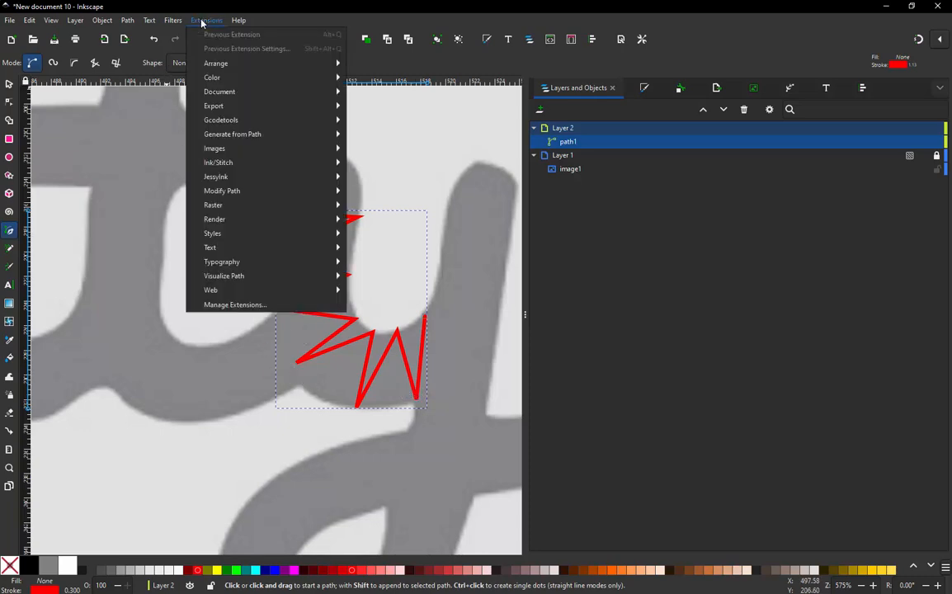
mouse_move(240, 168)
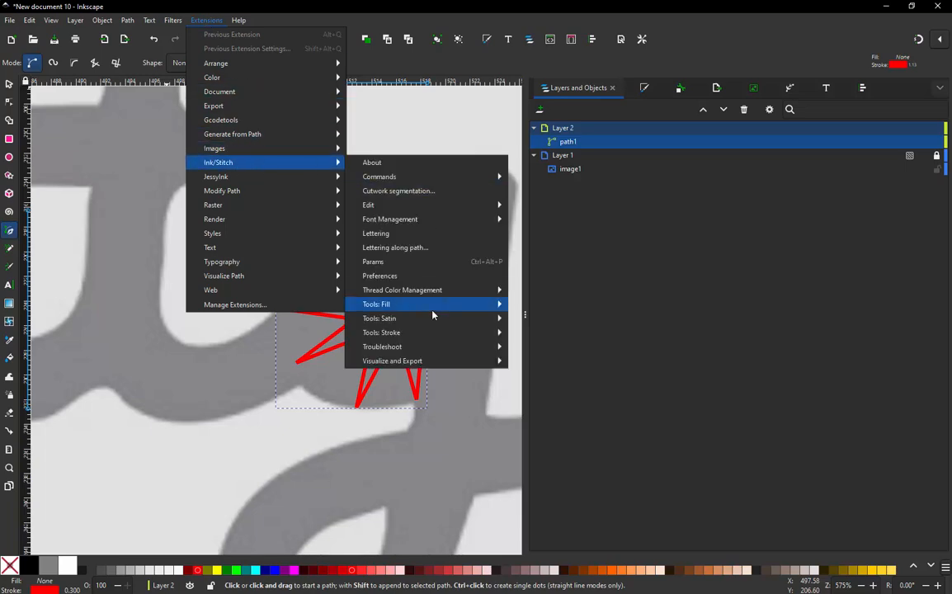
mouse_move(433, 321)
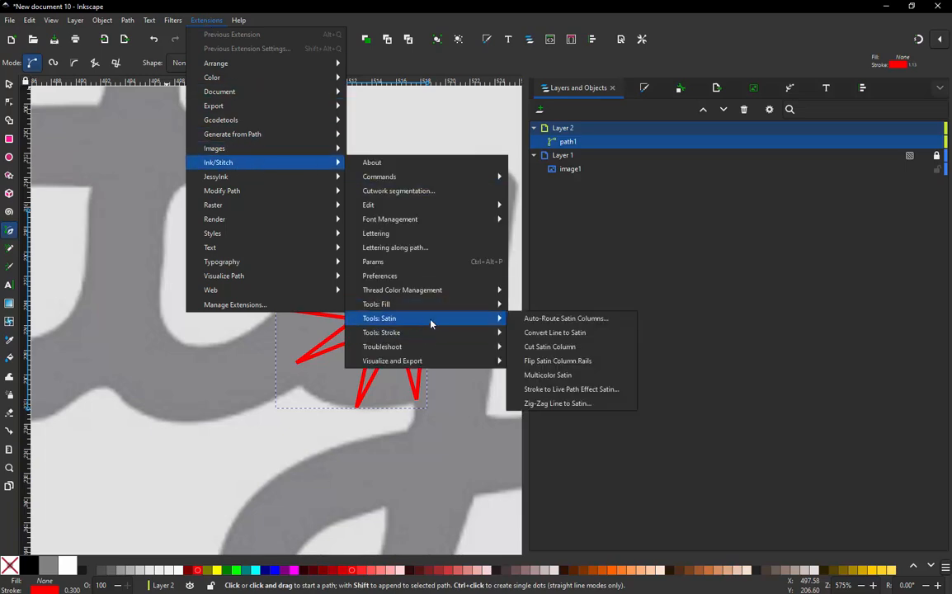
left_click(549, 403)
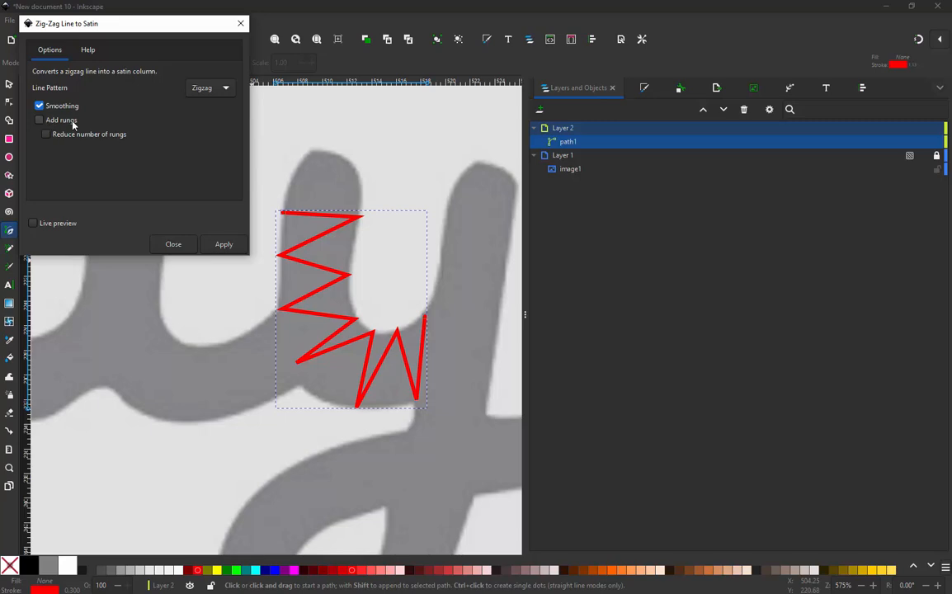
left_click(224, 245)
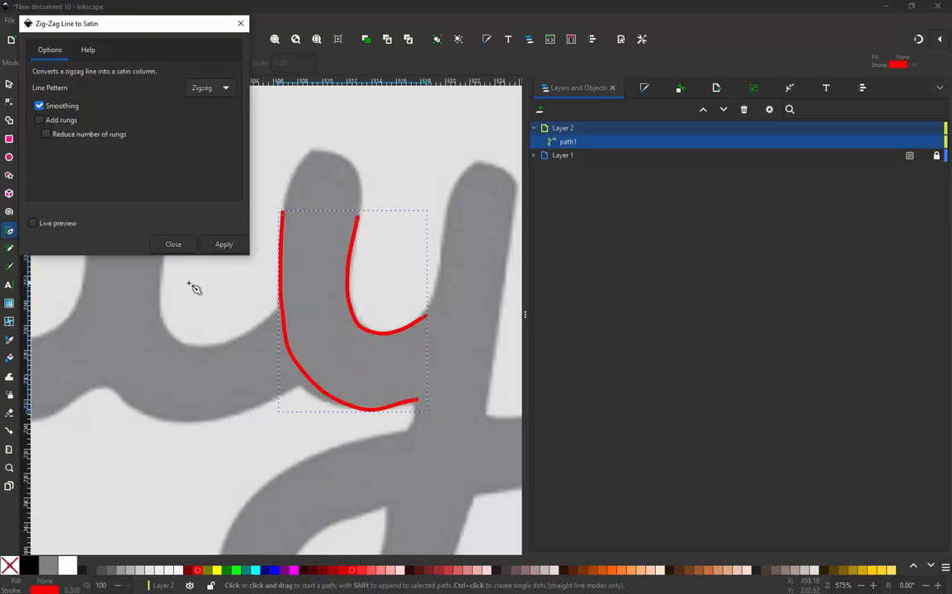
left_click(173, 244)
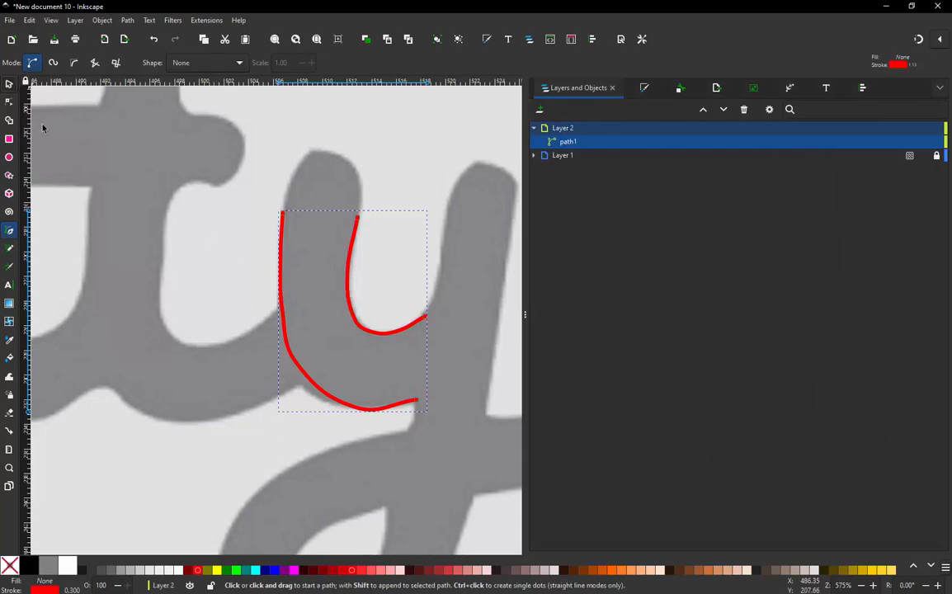
Move the outer rail's lower-left node slightly down the curve to about X 508.07, Y 229.93 mm to follow the y's edge.
left_click(9, 84)
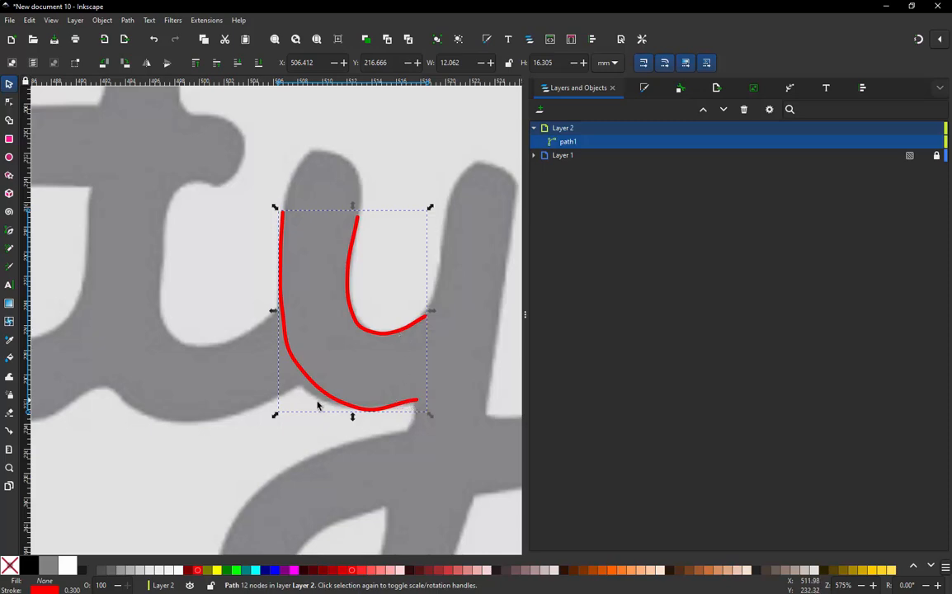
left_click(279, 440)
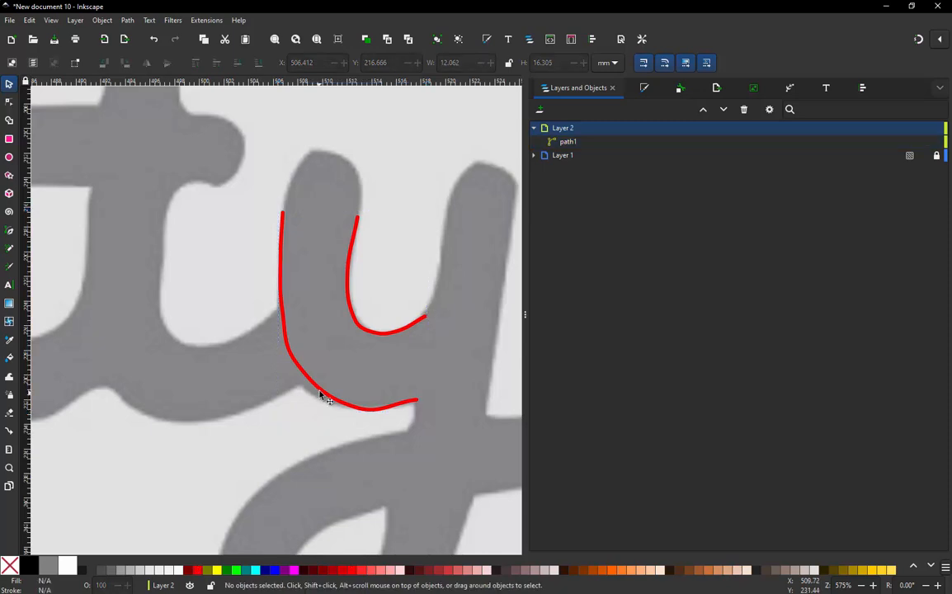
double_click(280, 373)
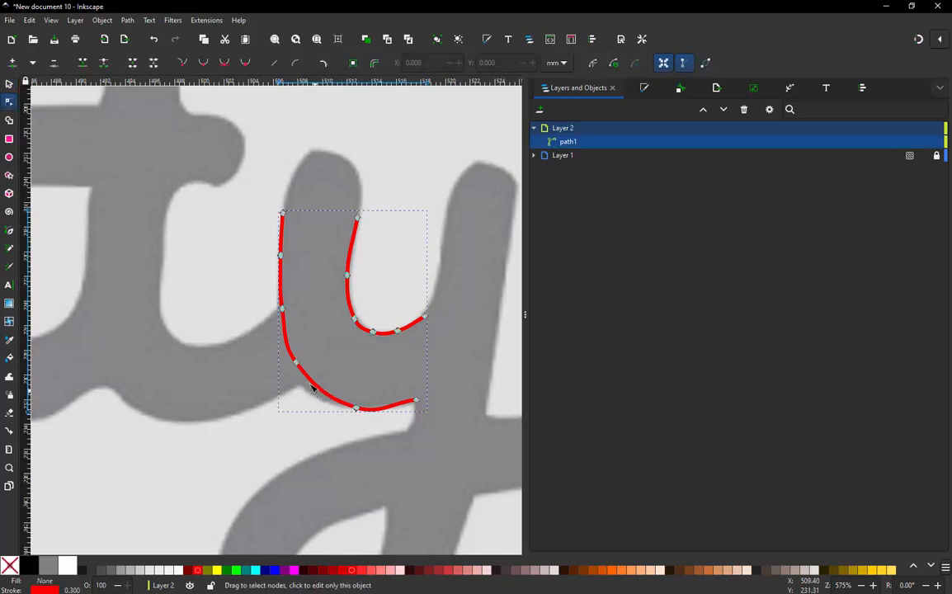
left_click_drag(299, 367, 299, 375)
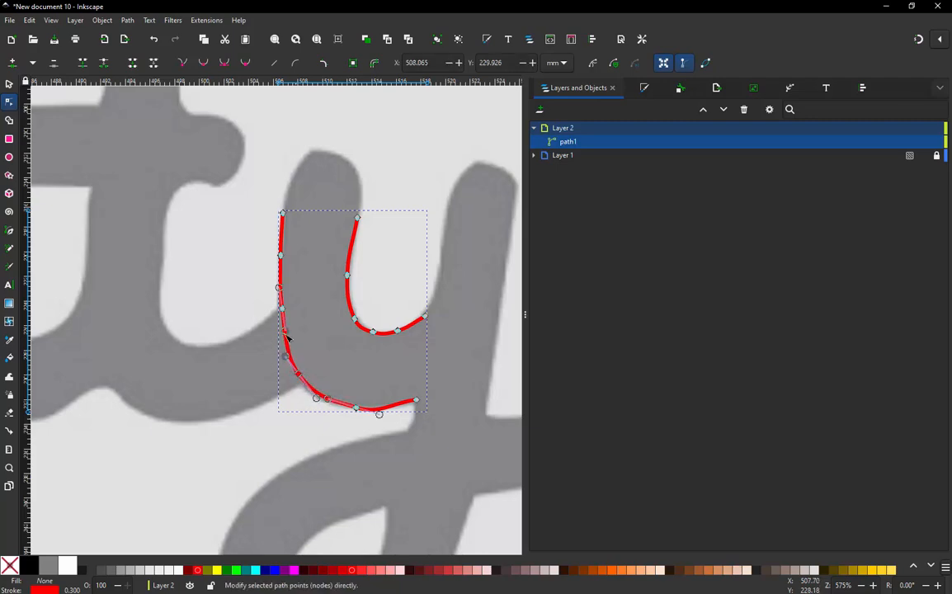
left_click(219, 301)
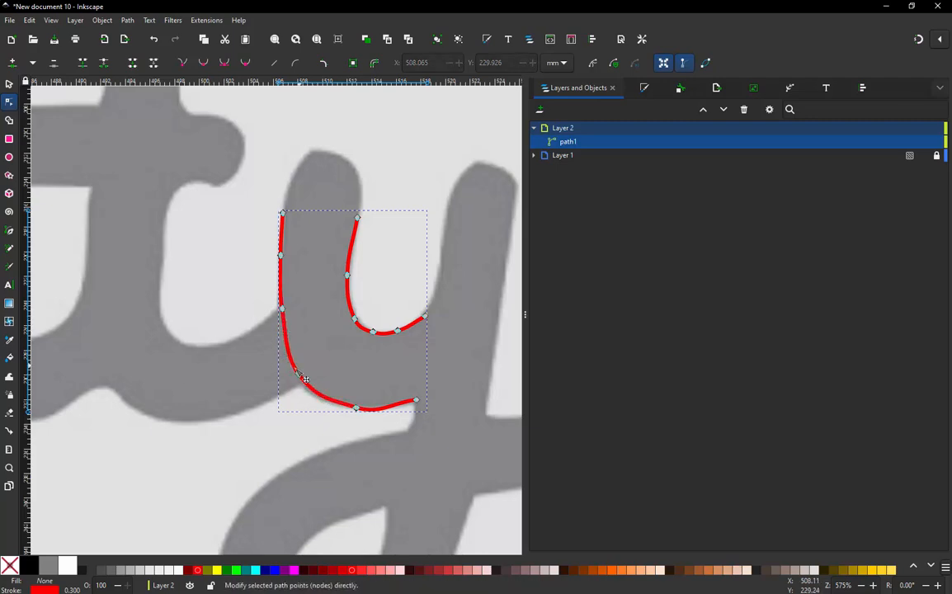
Smooth the outer rail by deleting its node at the bottom of the curve and the one partway down the left stem.
left_click(358, 408)
left_click_drag(361, 408, 372, 409)
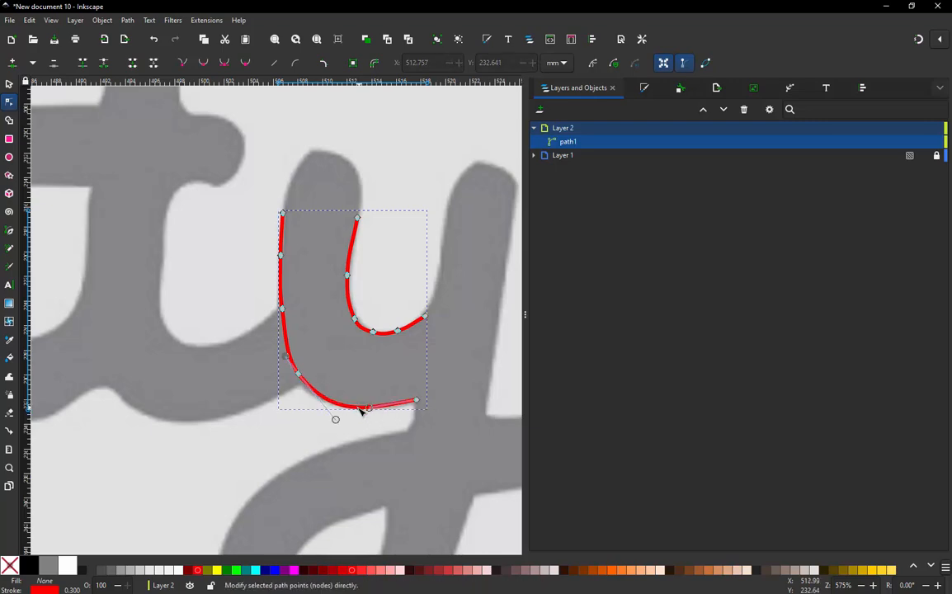
left_click(283, 309)
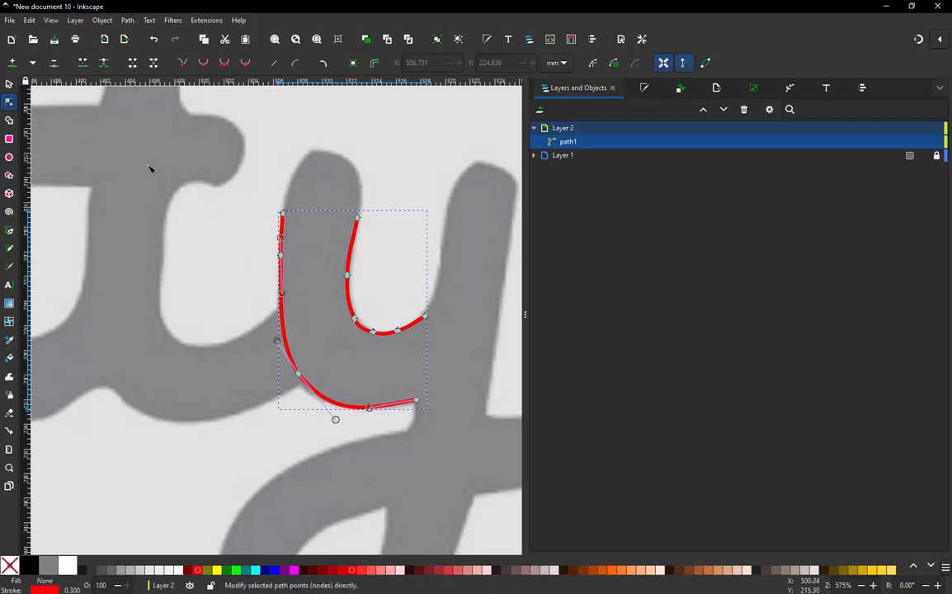
left_click(9, 83)
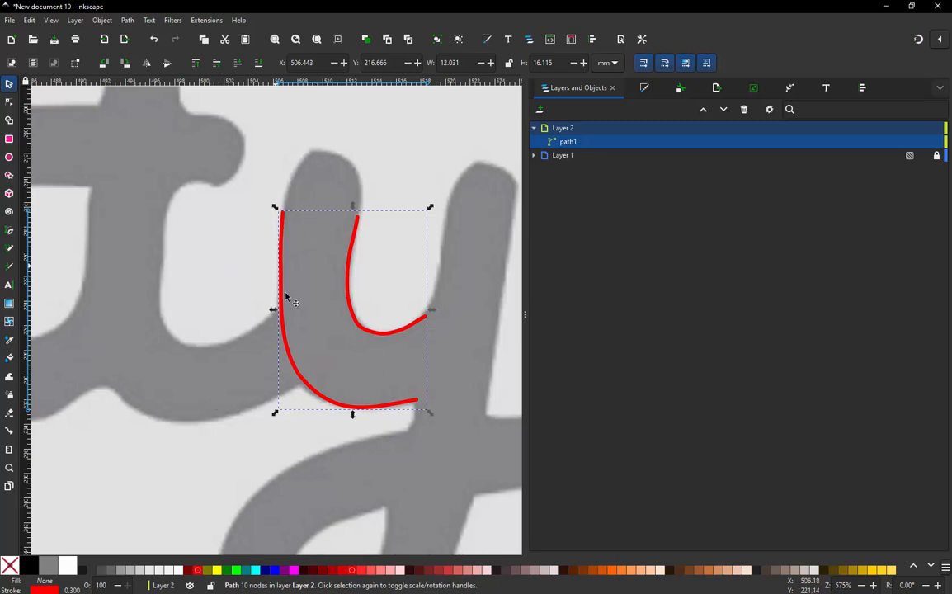
Preview the path's stitches in Ink/Stitch Params and apply the custom satin column settings with 0.4 mm zig-zag spacing.
left_click(203, 23)
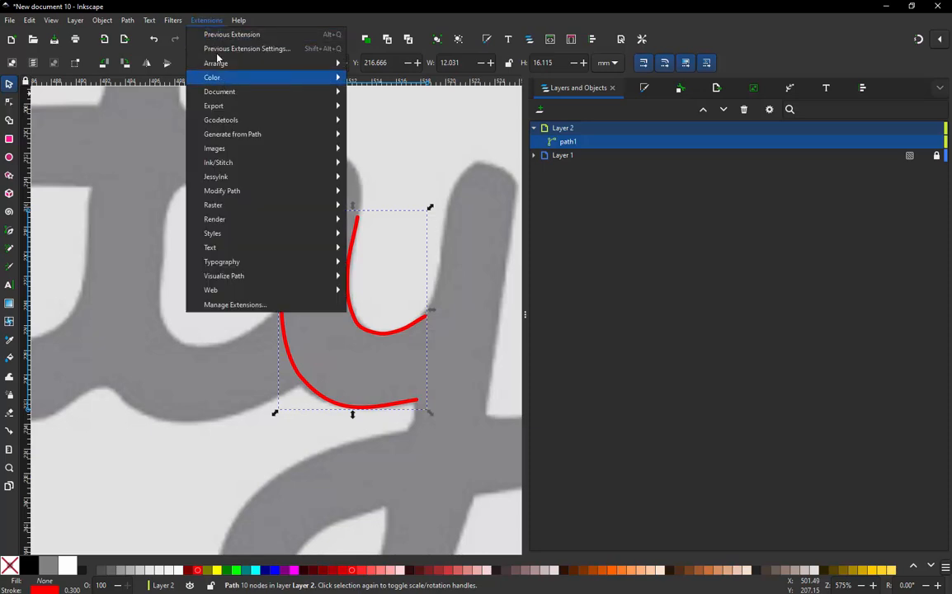
mouse_move(240, 161)
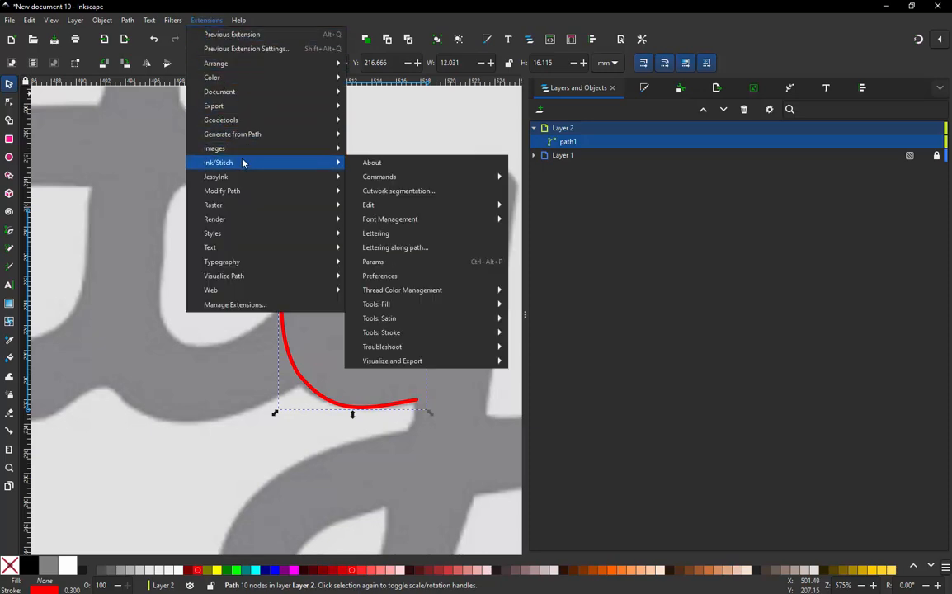
left_click(389, 262)
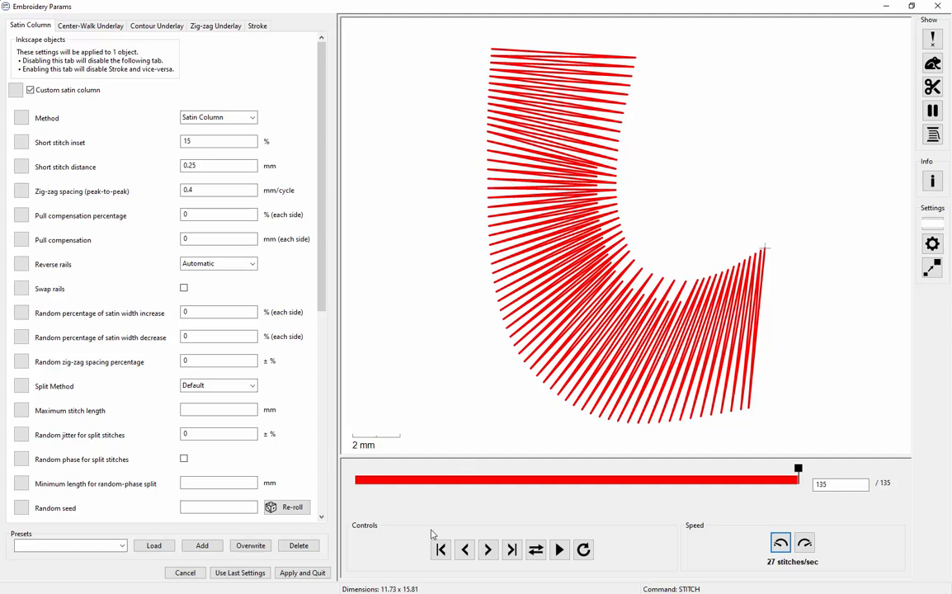
left_click(310, 572)
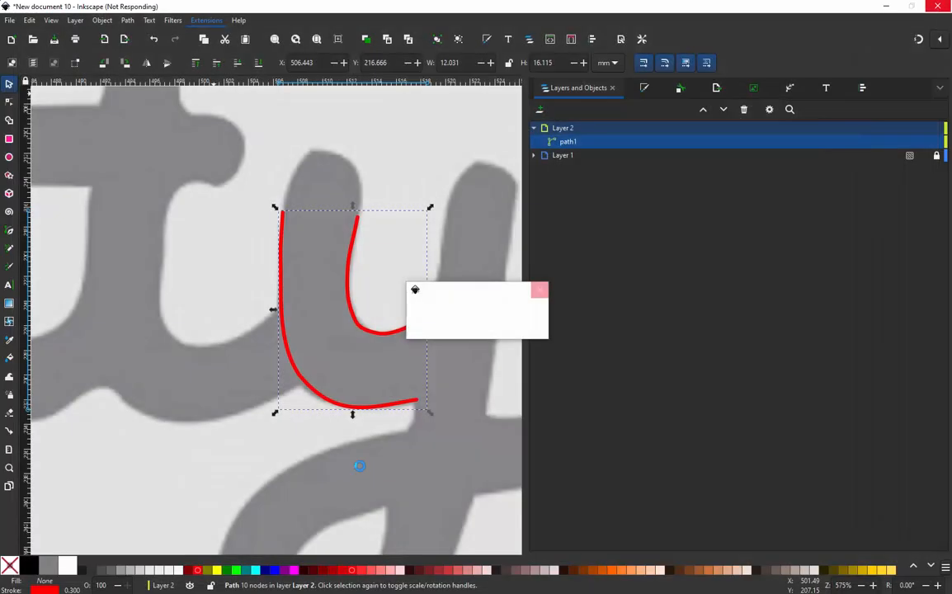
left_click(281, 418)
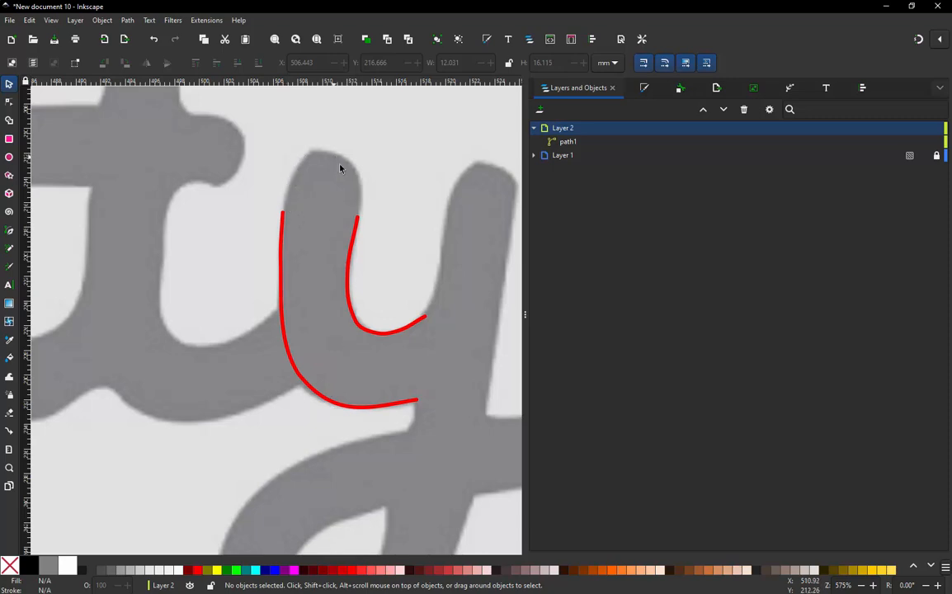
Move the outer rail's top node to about X 506.94, Y 216.77 mm and delete the next node down the left stem.
left_click(283, 215)
scroll(283, 214, "up", 3, "ctrl")
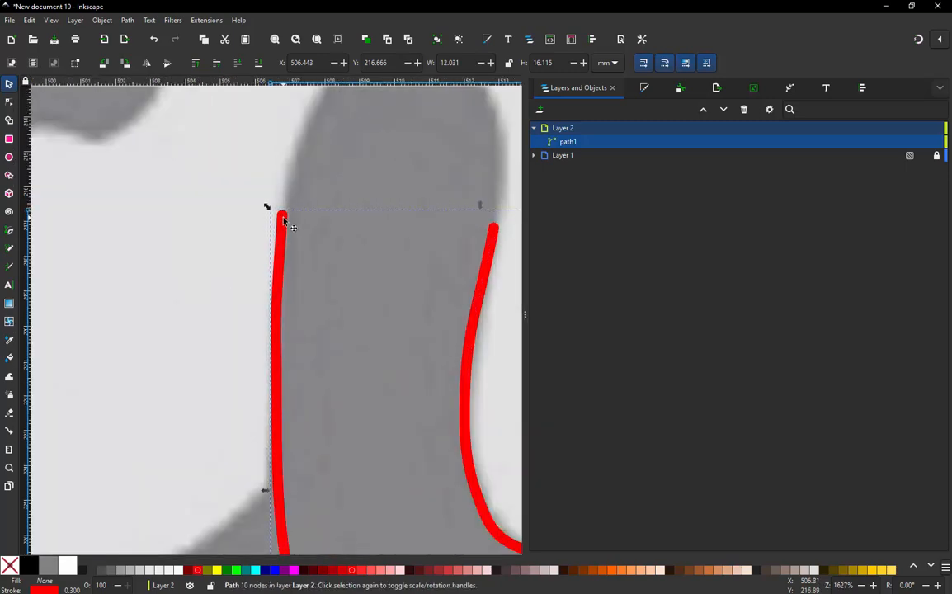
left_click(283, 214)
double_click(283, 217)
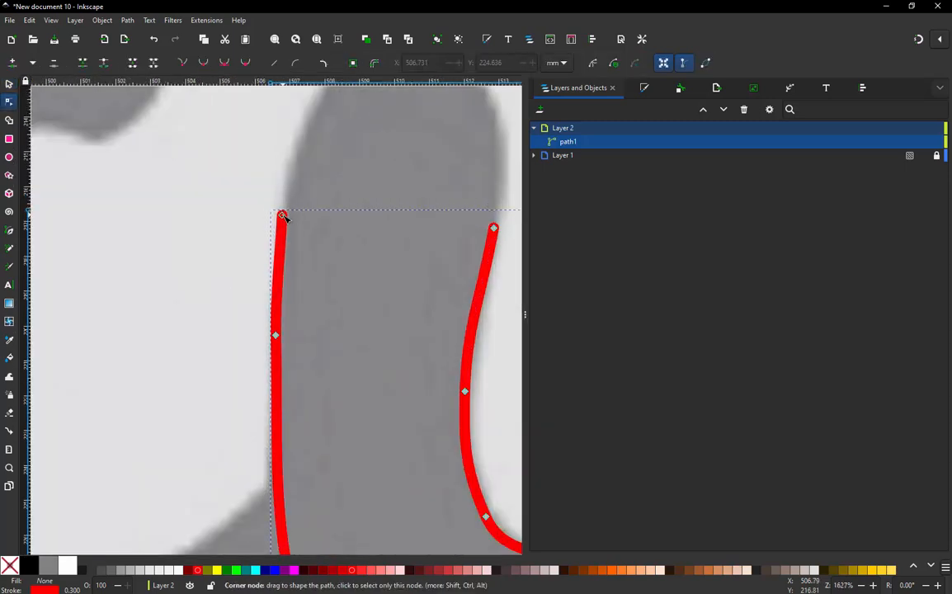
left_click_drag(283, 216, 285, 212)
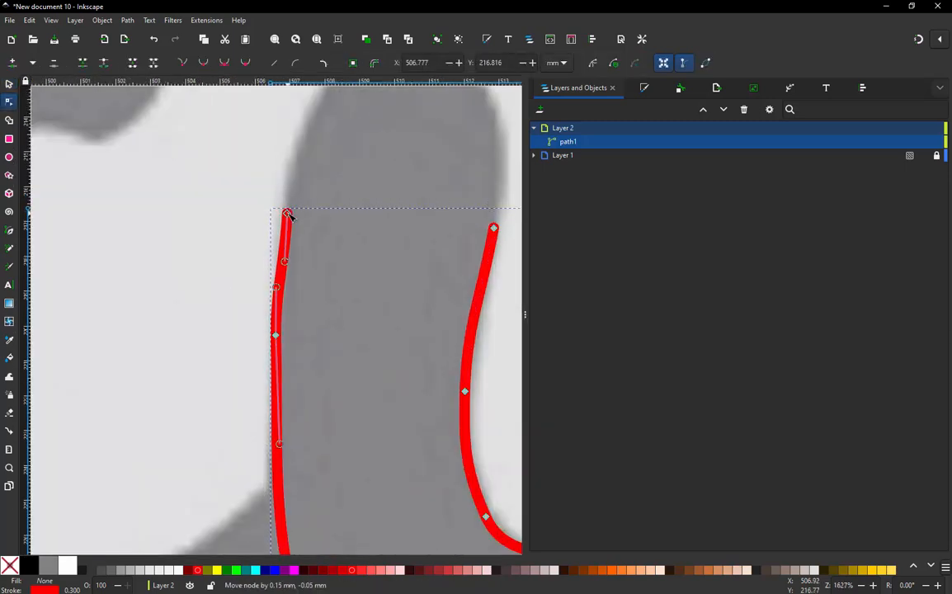
left_click(277, 336)
key("Delete")
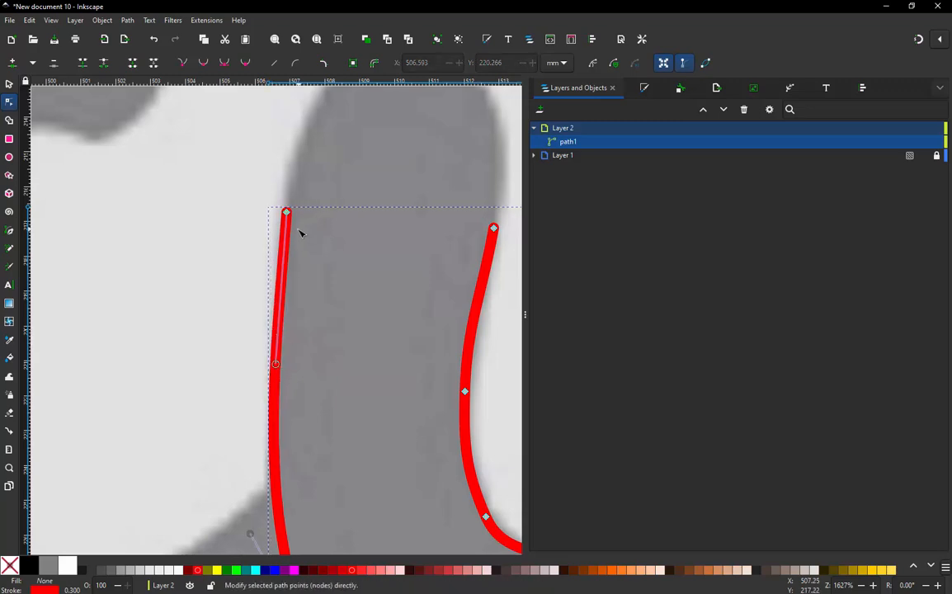
left_click_drag(288, 212, 289, 214)
scroll(266, 221, "down", 3)
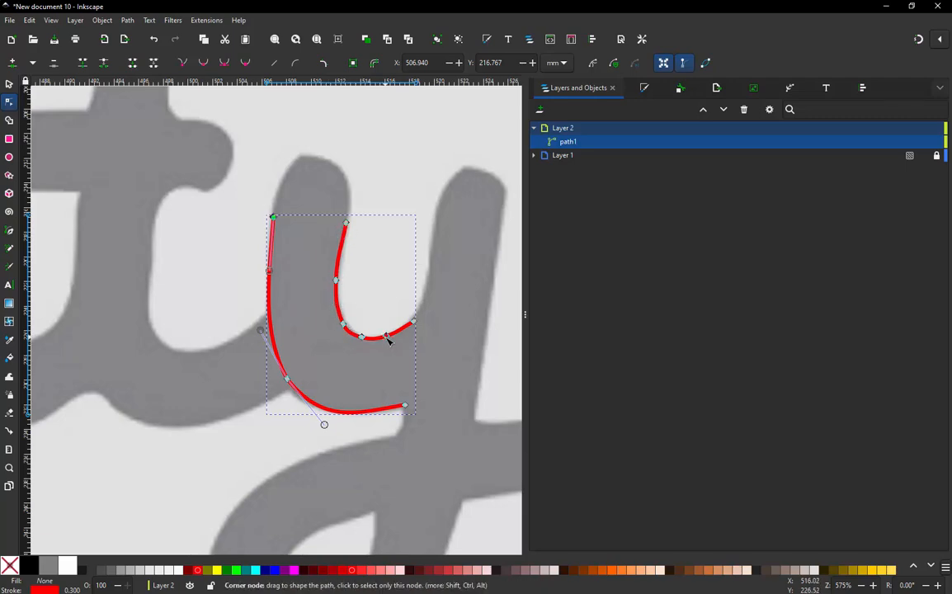
Simplify the inner rail by deleting its node midway down the stem and the two nodes along the bottom of the curve.
left_click_drag(355, 302, 329, 274)
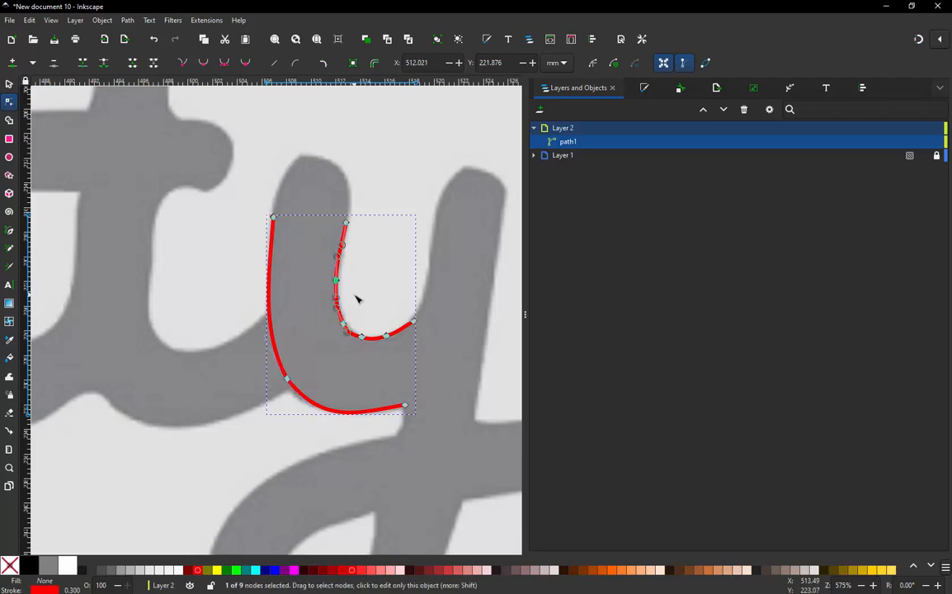
key("Delete")
left_click_drag(393, 304, 359, 366)
key("Delete")
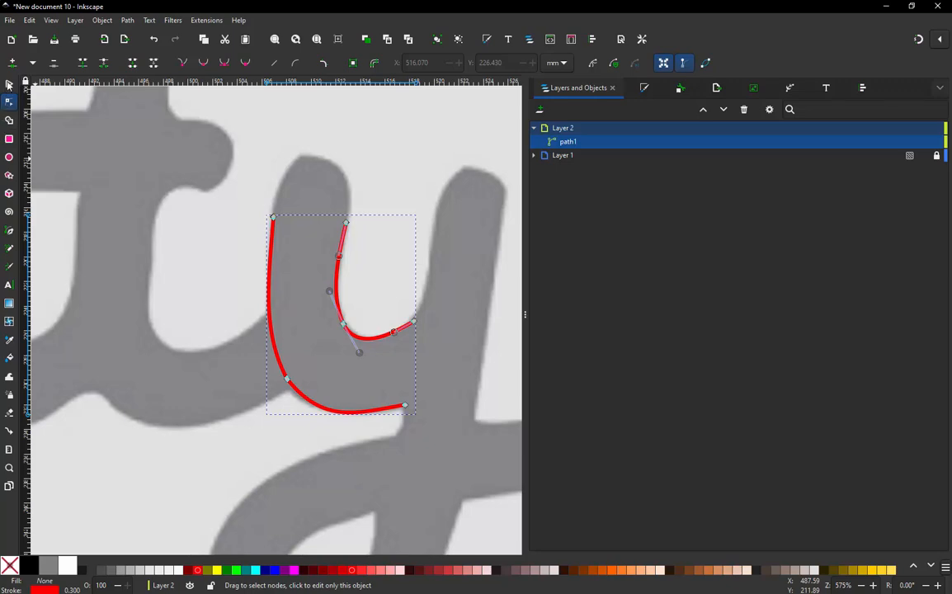
left_click(9, 84)
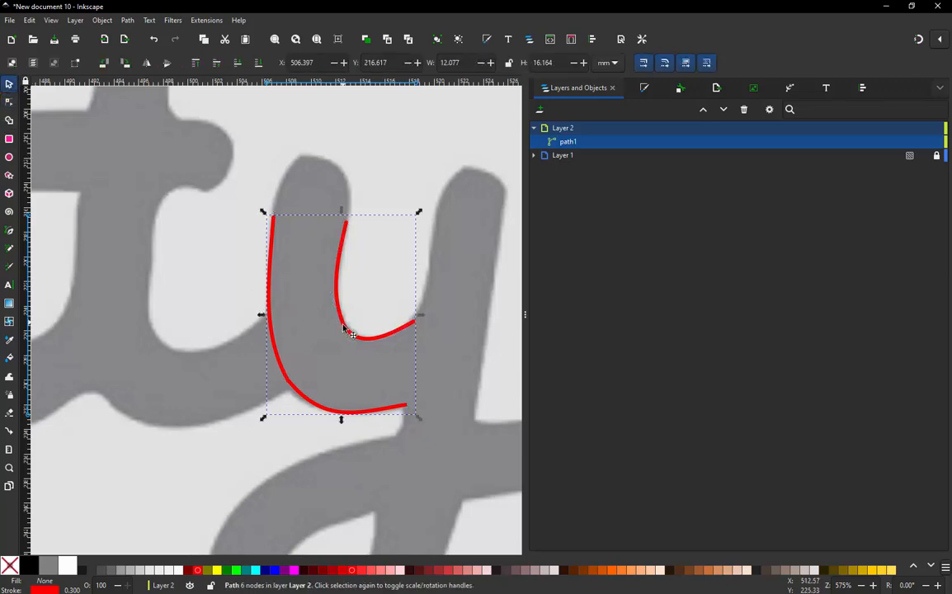
Delete the inner rail's remaining middle node and shorten its lower end handle to about 5.99 mm to fit the y's inner edge.
left_click(345, 330)
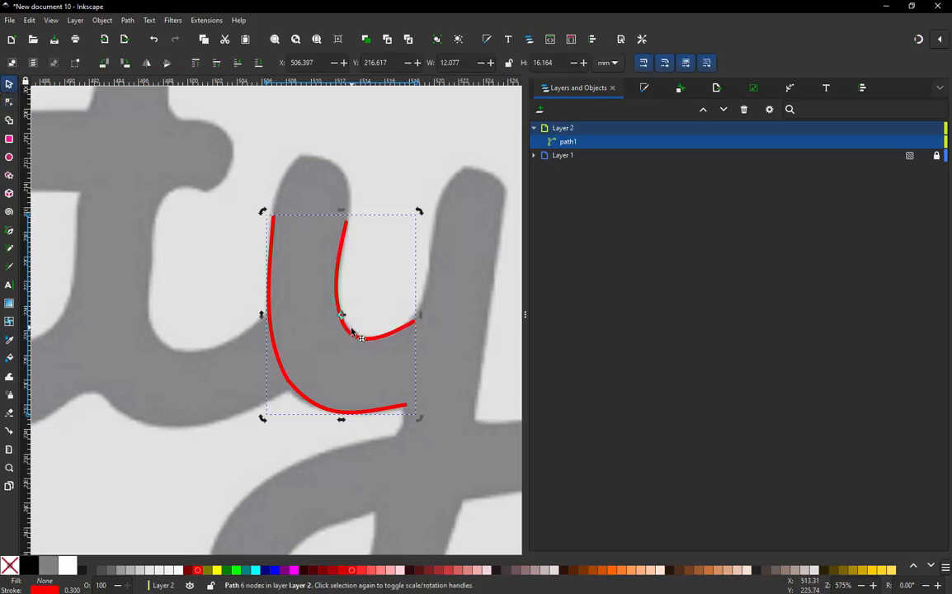
double_click(350, 330)
left_click_drag(357, 310, 328, 361)
key("Delete")
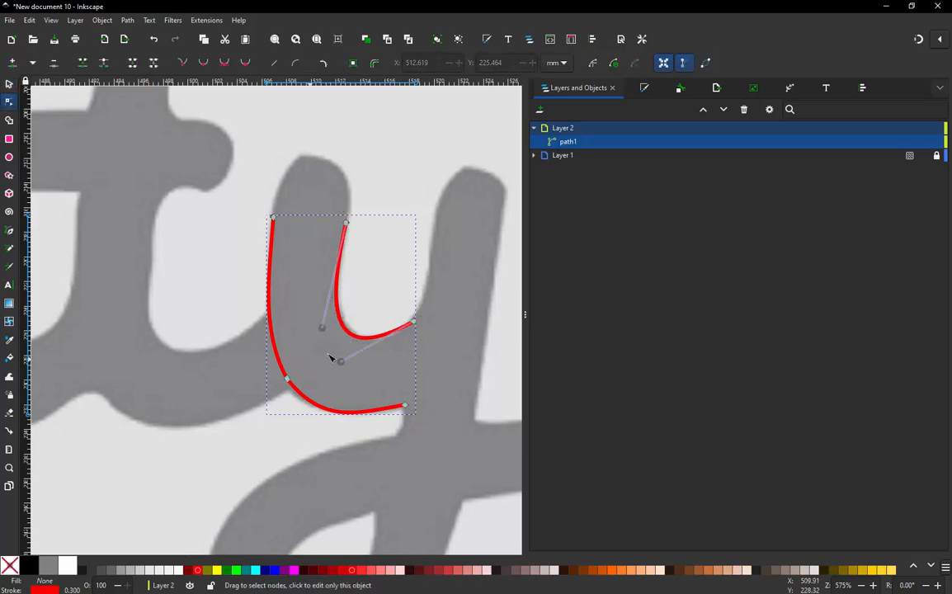
left_click_drag(346, 365, 353, 362)
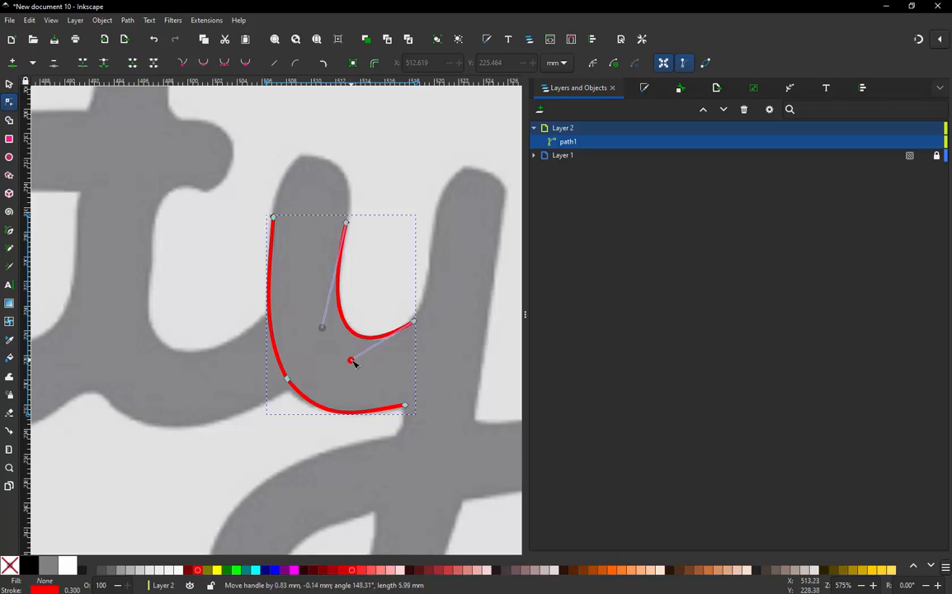
left_click(368, 198)
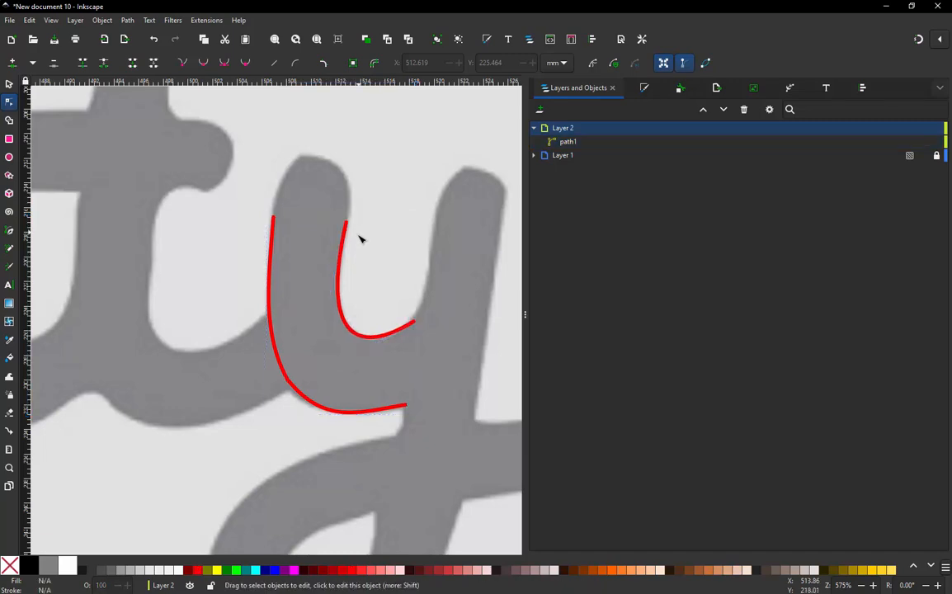
Delete the outer rail's lower-left node and adjust the lower end handle so the curve follows the y's outer edge.
left_click(340, 273)
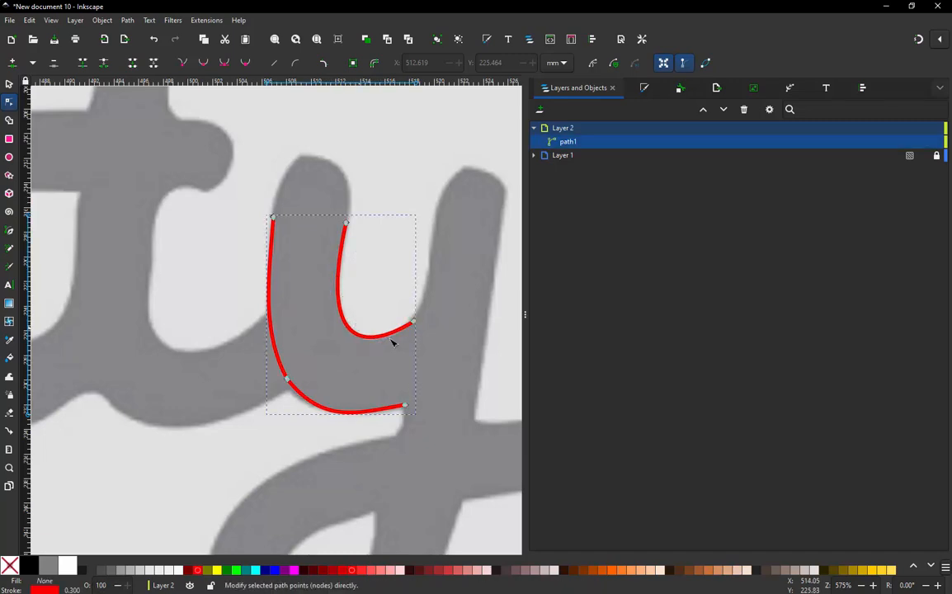
left_click(288, 381)
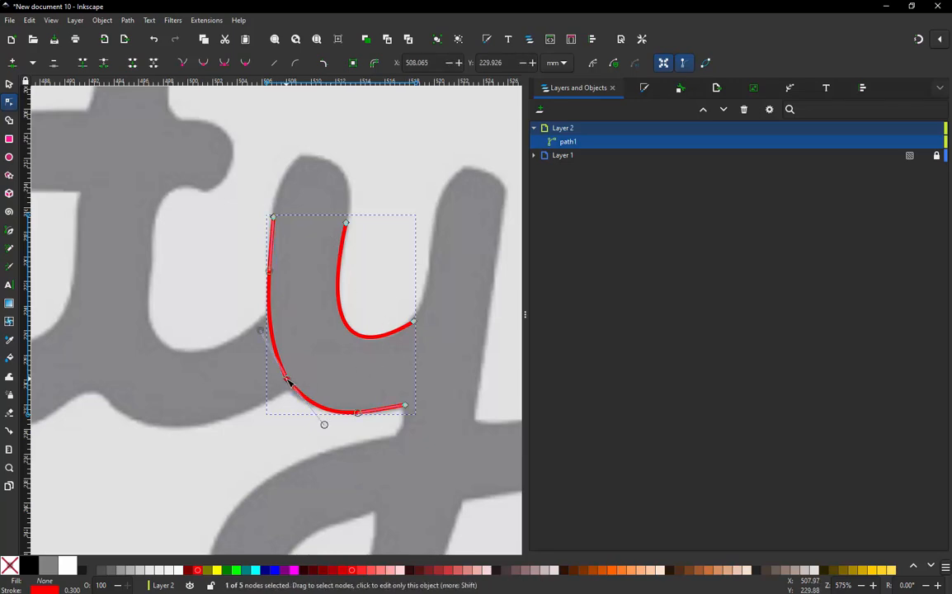
key("Delete")
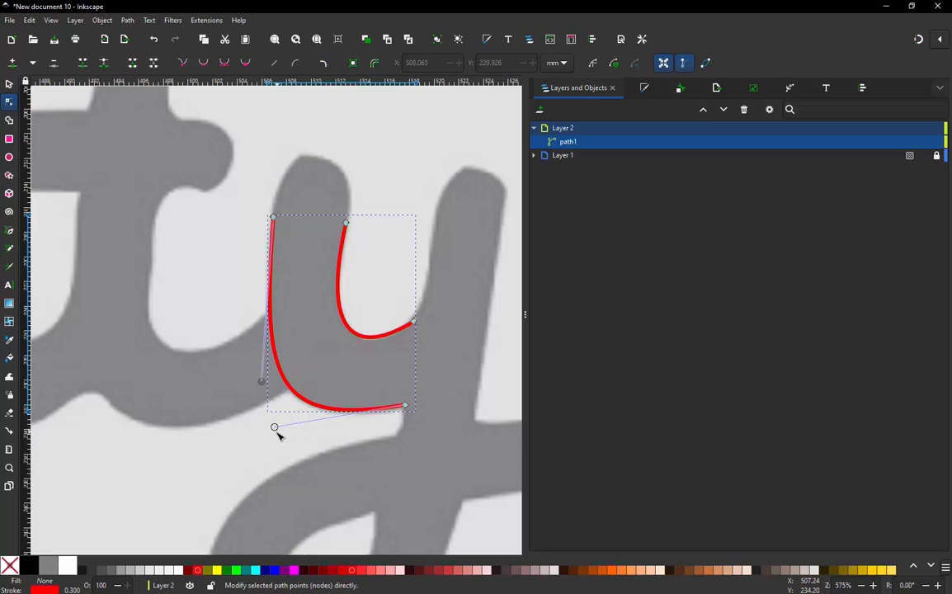
left_click_drag(275, 427, 281, 426)
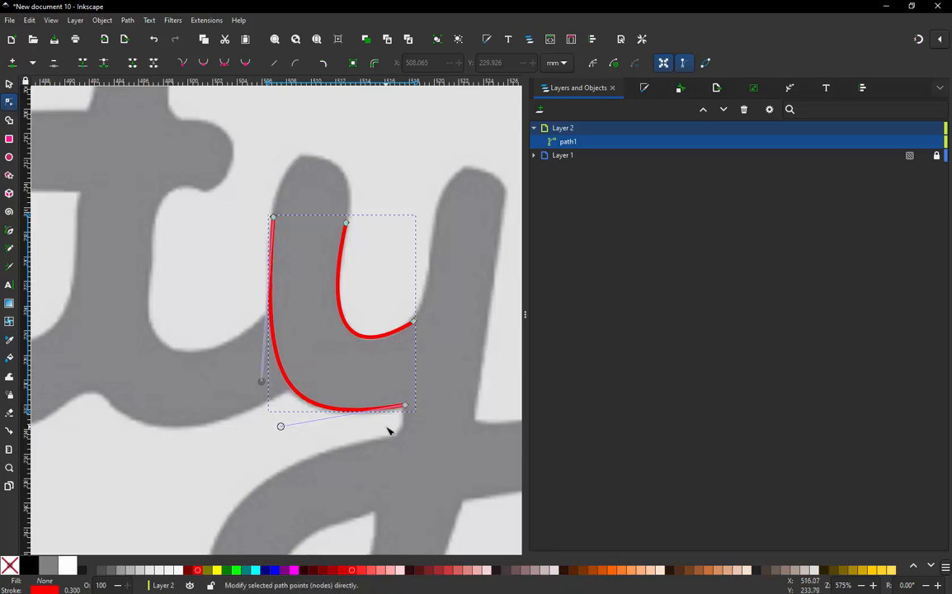
left_click(263, 217)
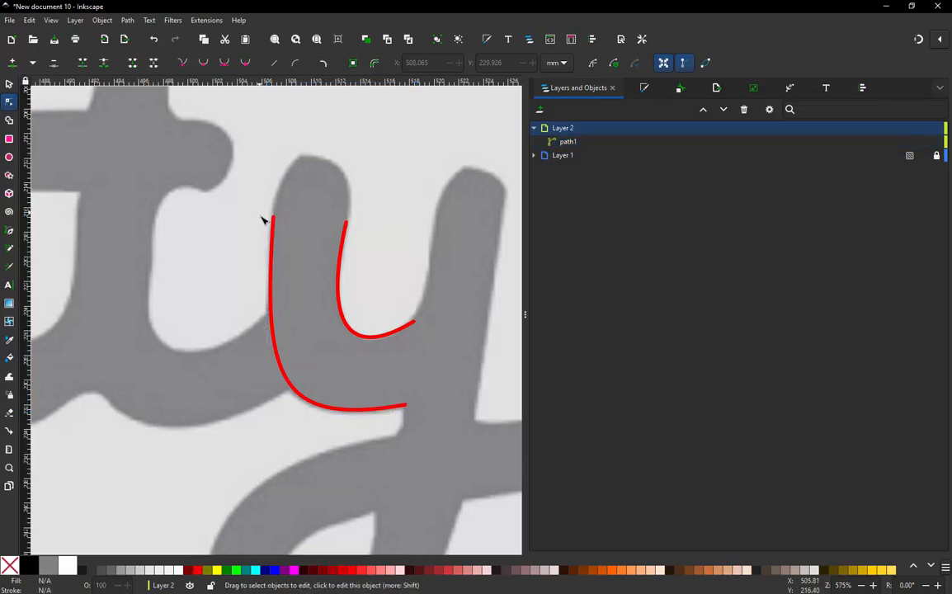
Join the upper end nodes of both rails with a new segment and bend it around the rounded top of the y's stem.
left_click(273, 221)
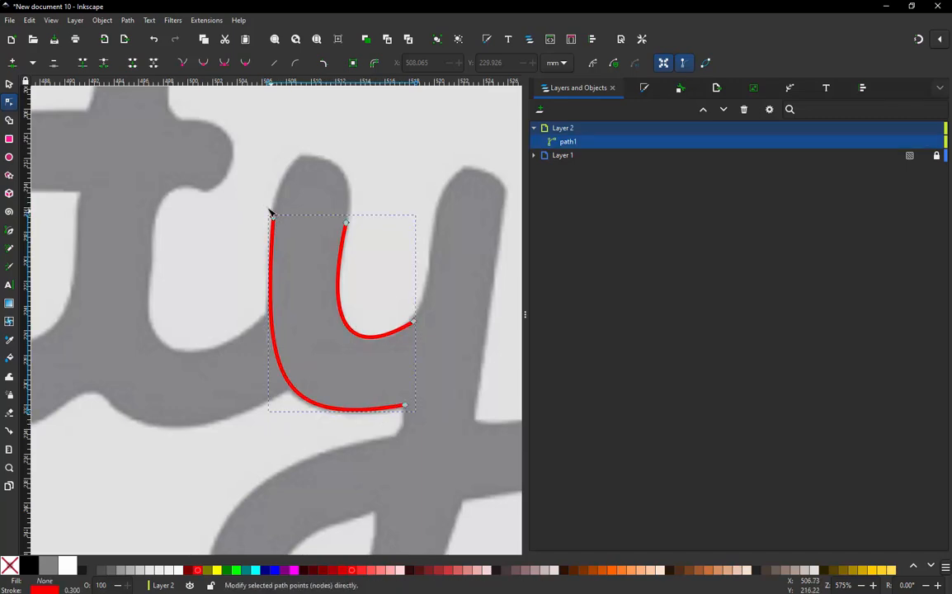
left_click_drag(258, 202, 370, 236)
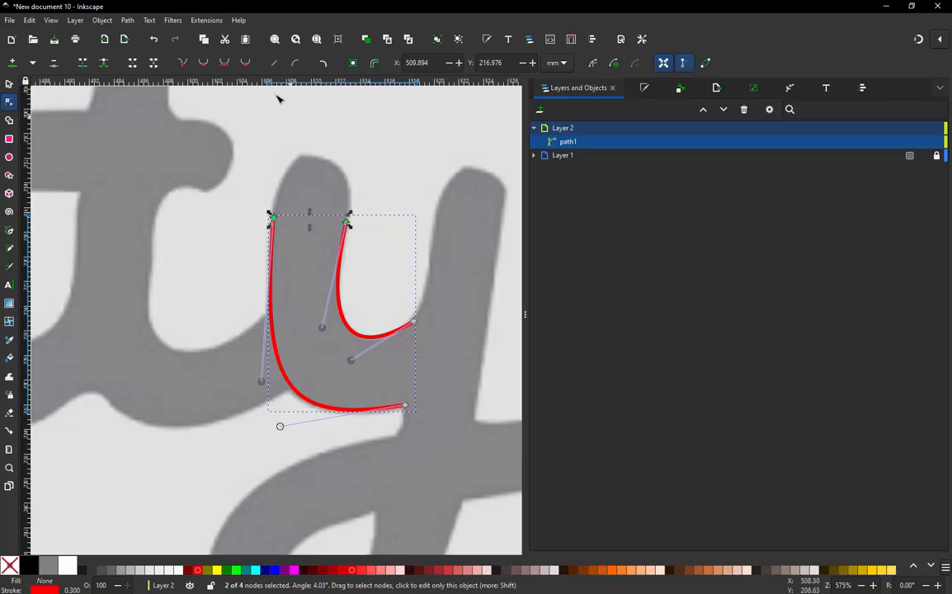
left_click(134, 65)
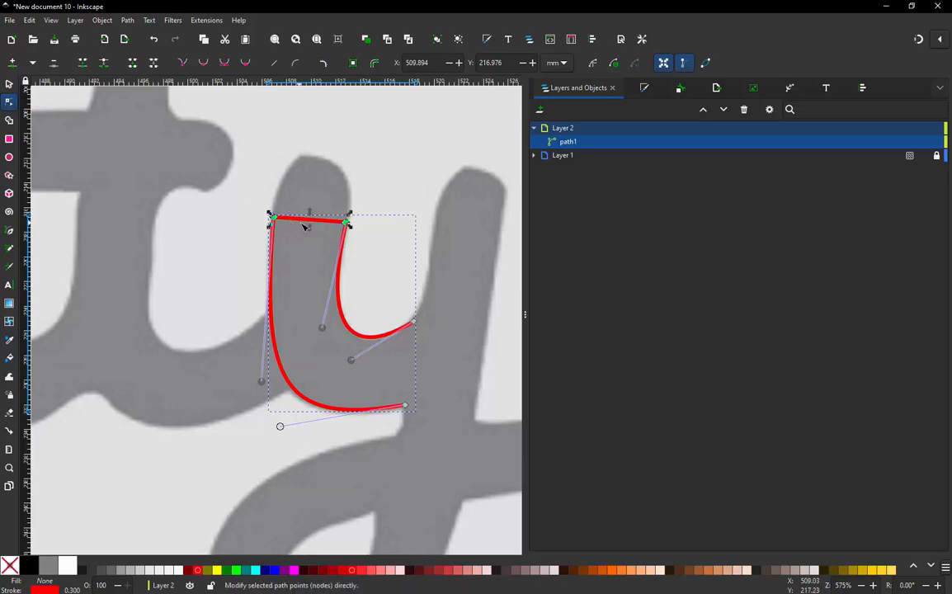
left_click_drag(324, 231, 321, 153)
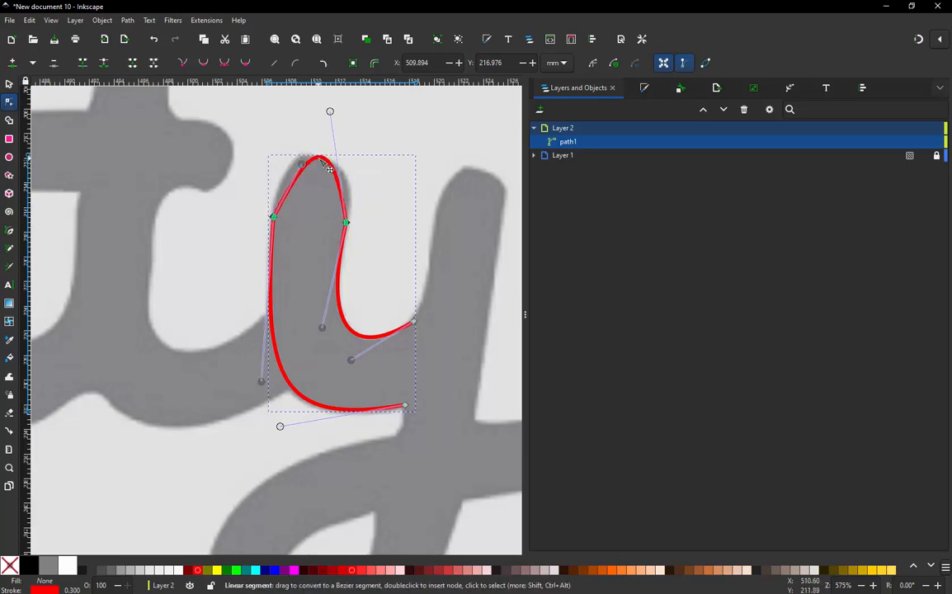
left_click_drag(332, 114, 361, 131)
left_click_drag(303, 164, 275, 145)
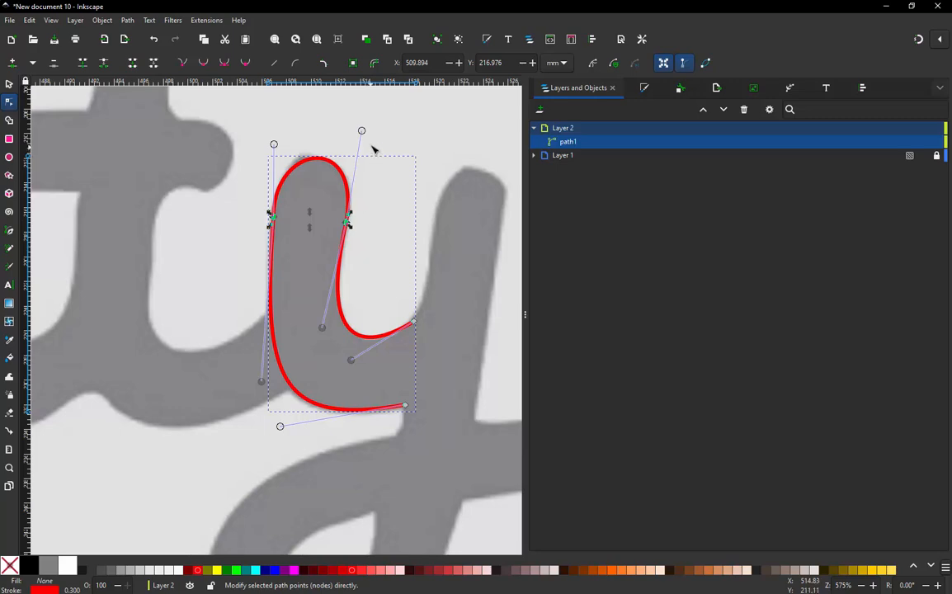
Toggle the Bezier handle display, leaving the handles hidden, and deselect the path.
left_click(682, 66)
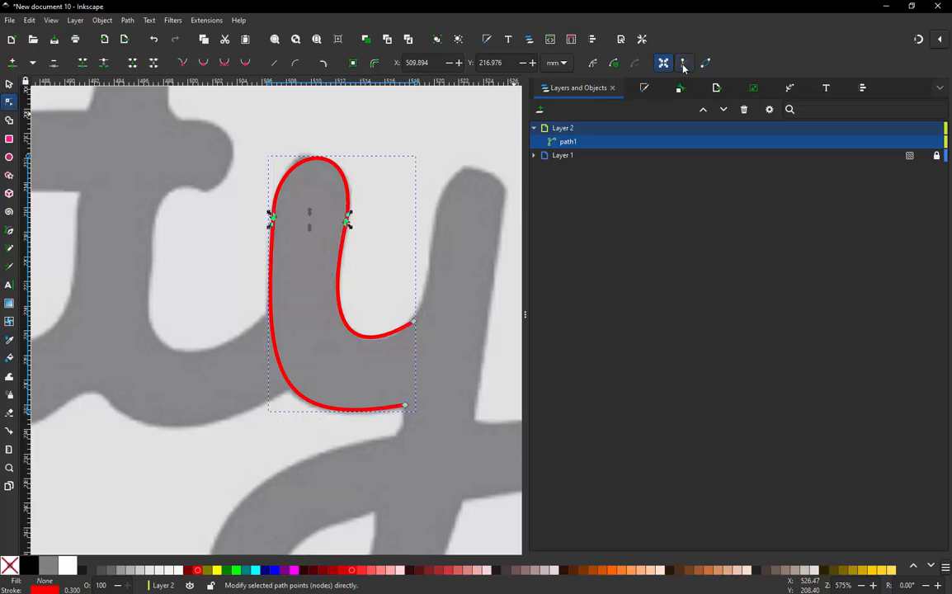
left_click(683, 66)
left_click(683, 66)
left_click(683, 66)
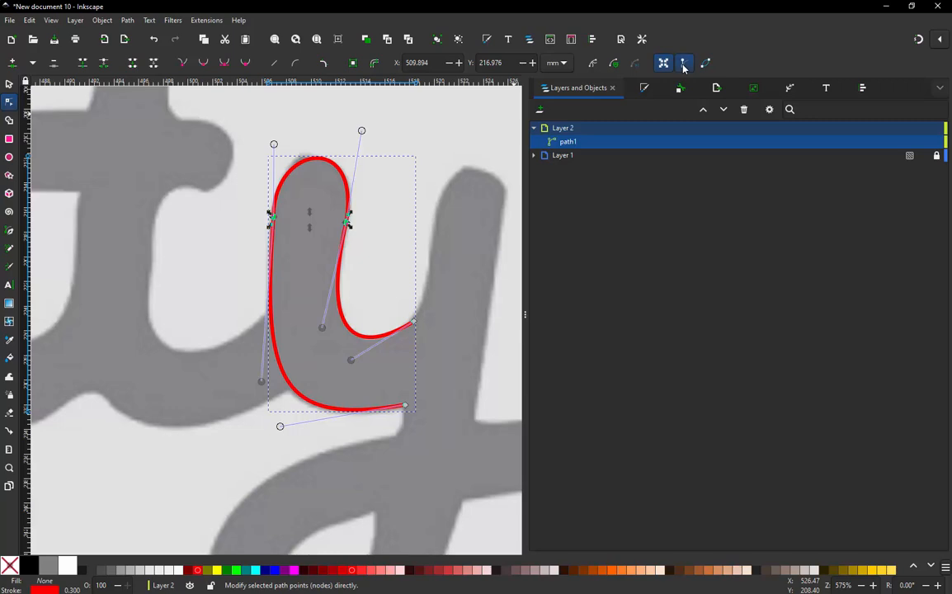
left_click(683, 66)
left_click(683, 66)
left_click(683, 66)
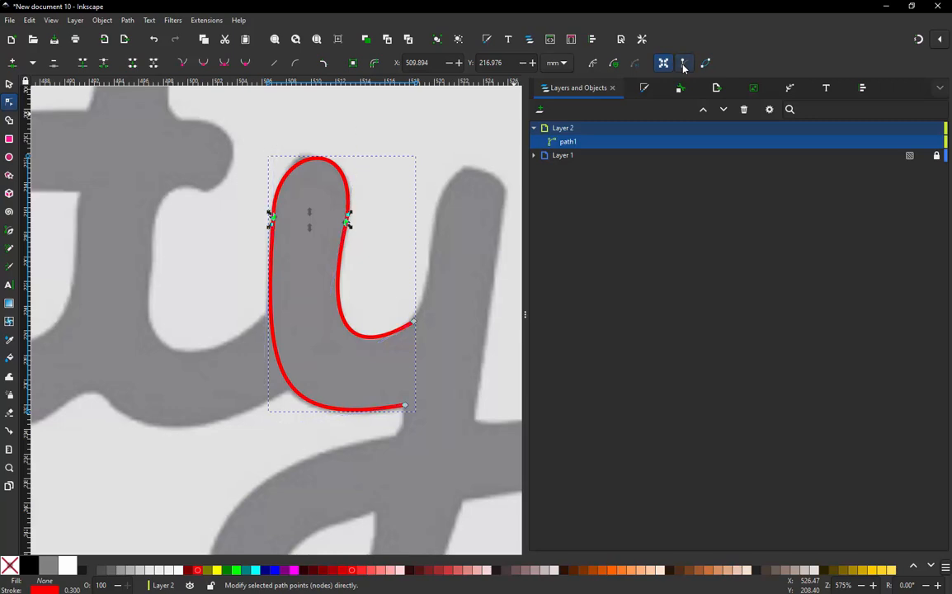
left_click(9, 83)
left_click(268, 130)
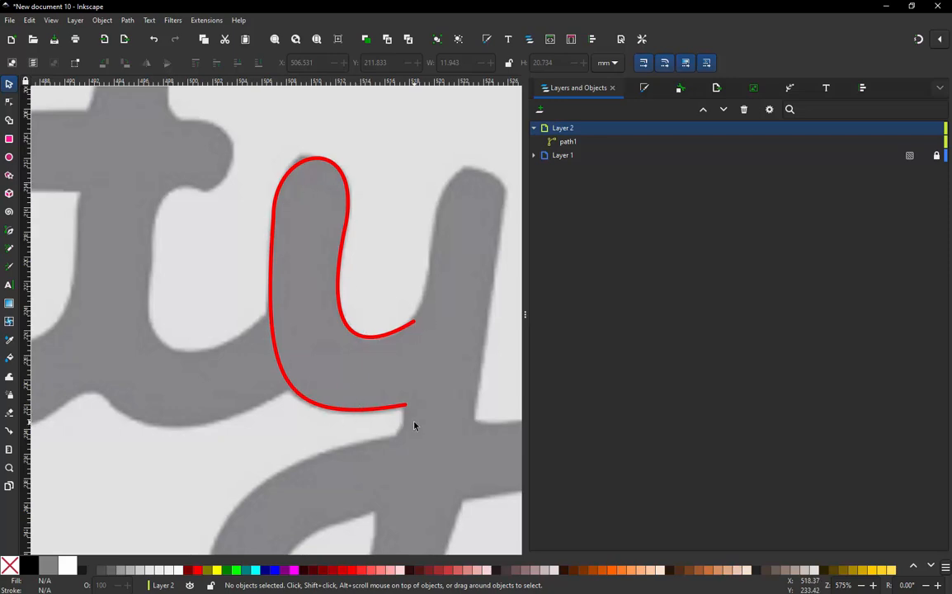
Insert a node at the peak of the rounded top, about X 510.70, Y 211.99 mm, and break the path there.
left_click(317, 163)
key("n")
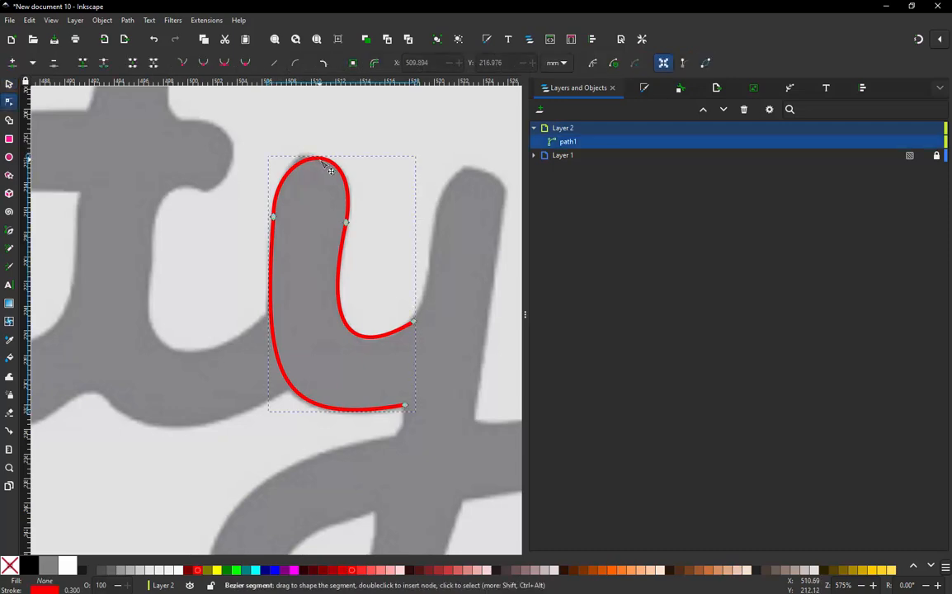
double_click(320, 158)
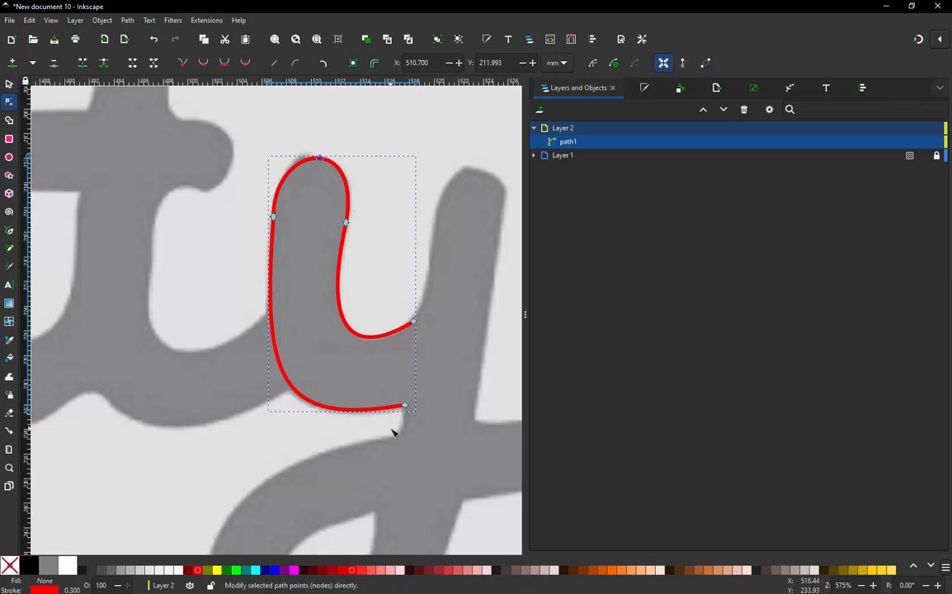
Preview the closed-top satin column in Ink/Stitch Params and apply the Satin Column settings with 0.4 mm zig-zag spacing.
left_click(206, 20)
mouse_move(240, 162)
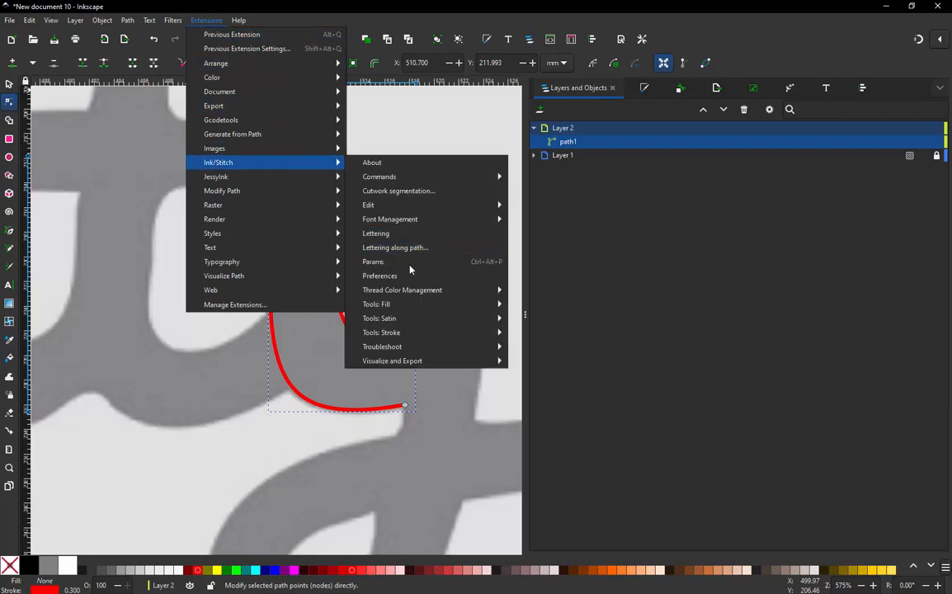
left_click(386, 262)
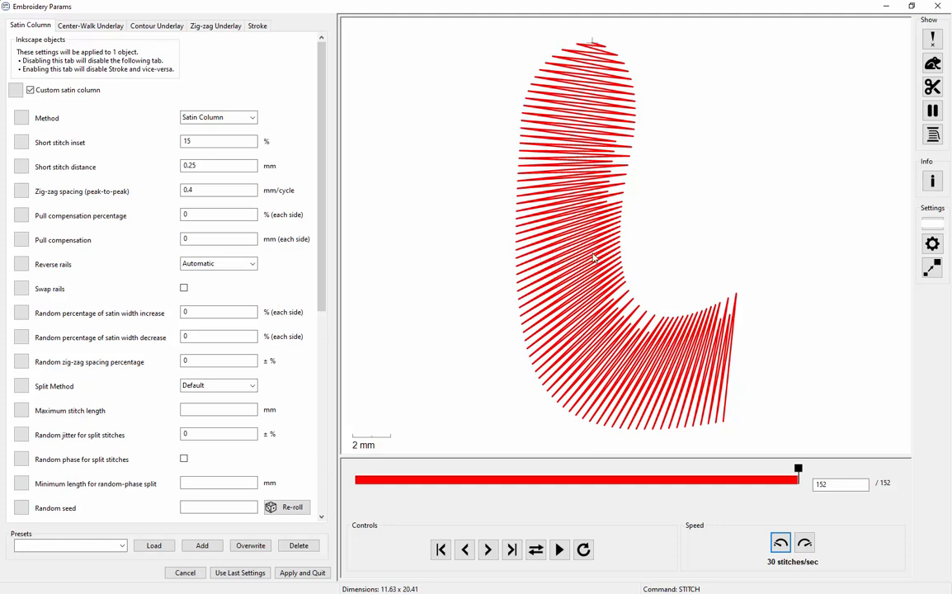
left_click(312, 572)
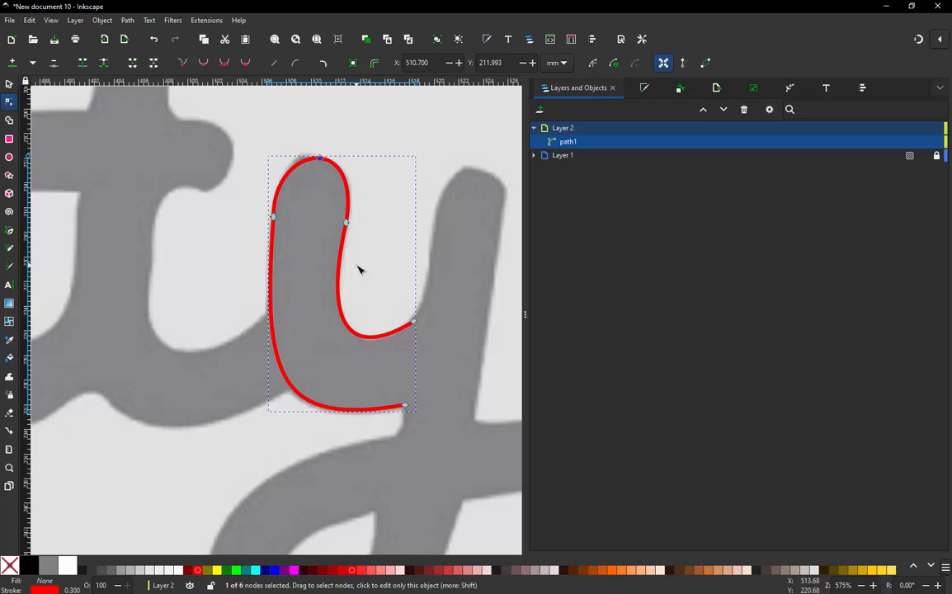
Add matching nodes on the inner and outer rails, one pair at the bottom of the curve and one pair midway down the stem.
double_click(366, 337)
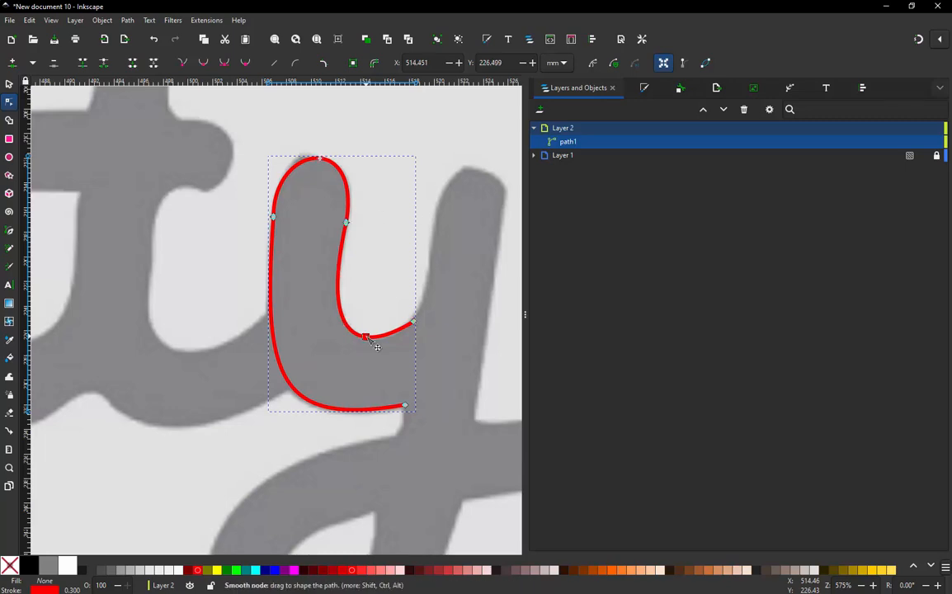
double_click(356, 410)
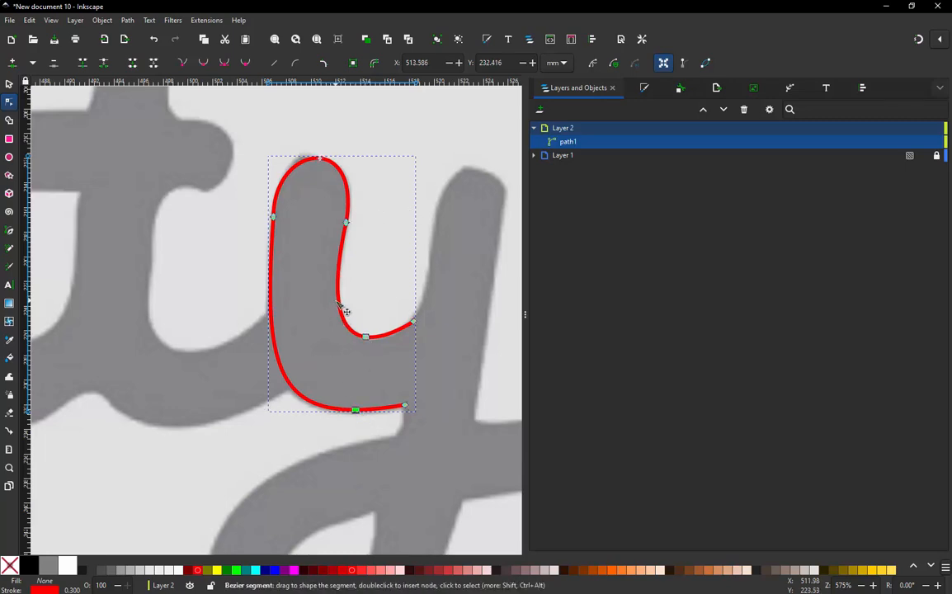
double_click(338, 297)
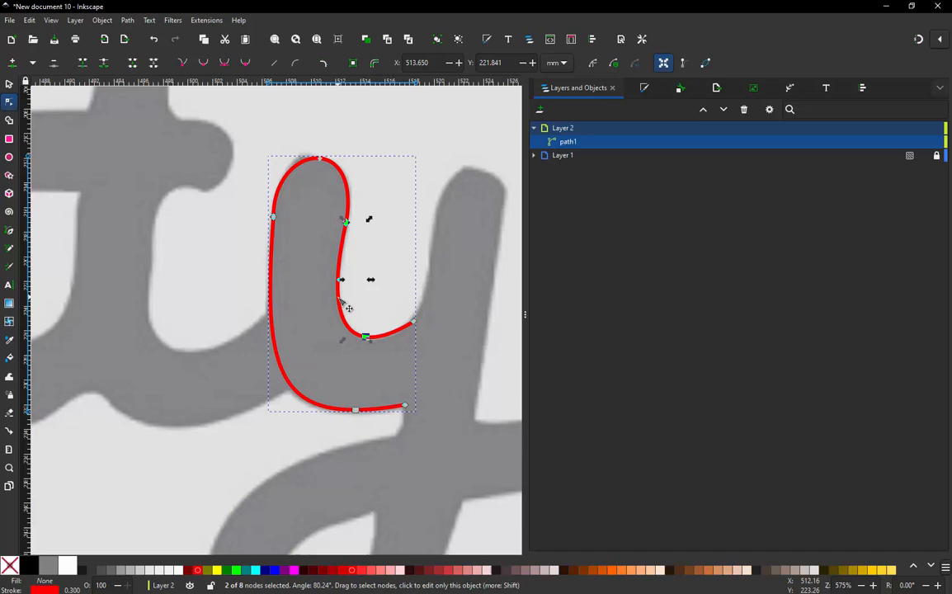
double_click(271, 305)
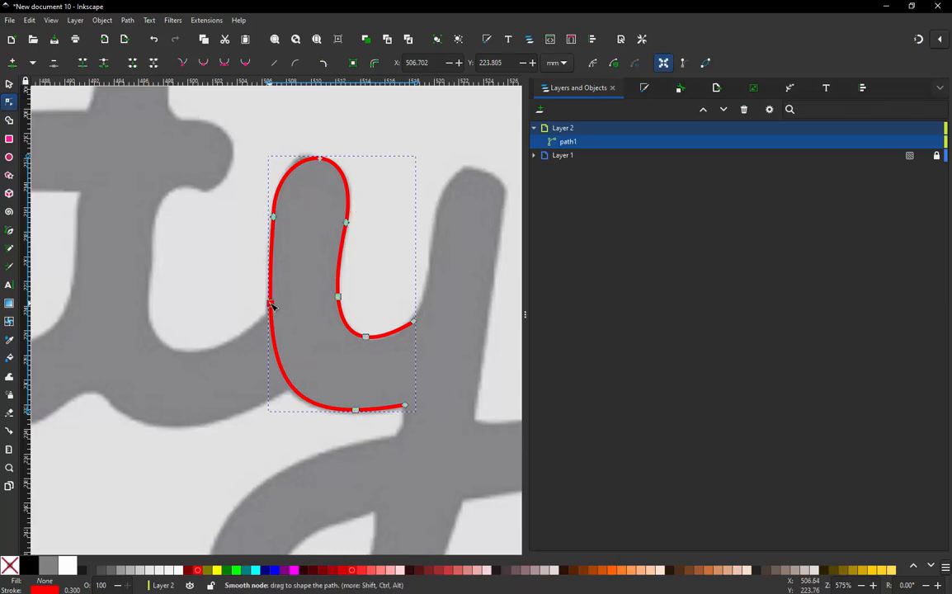
Add a matching node pair at the lower-left bend, at about X 512.62, Y 225.07 mm inside and X 507.93, Y 229.76 mm outside.
left_click(344, 319)
double_click(343, 319)
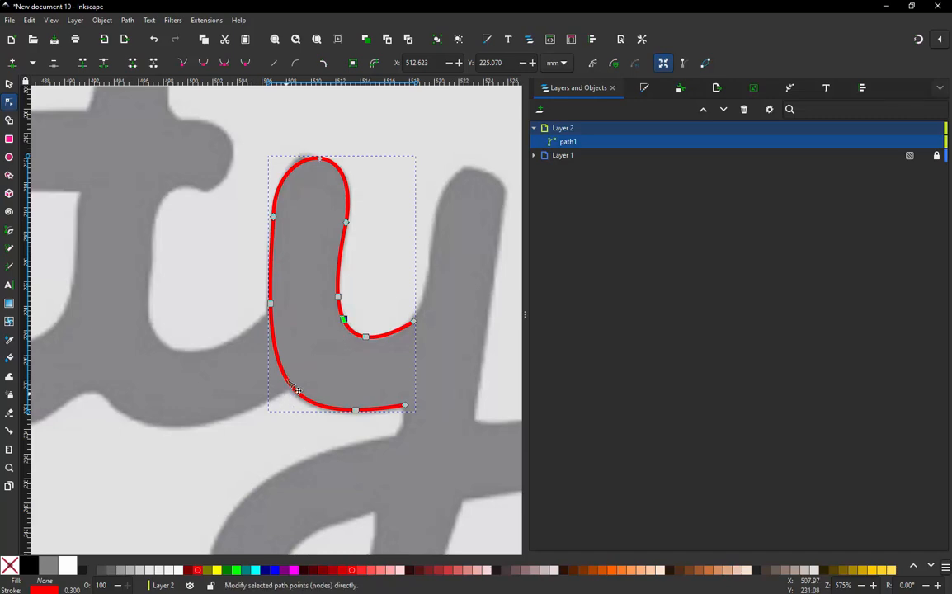
left_click(287, 379)
double_click(286, 380)
Preview the satin column with its new bend nodes in Ink/Stitch Params and apply the Satin Column settings.
left_click(208, 20)
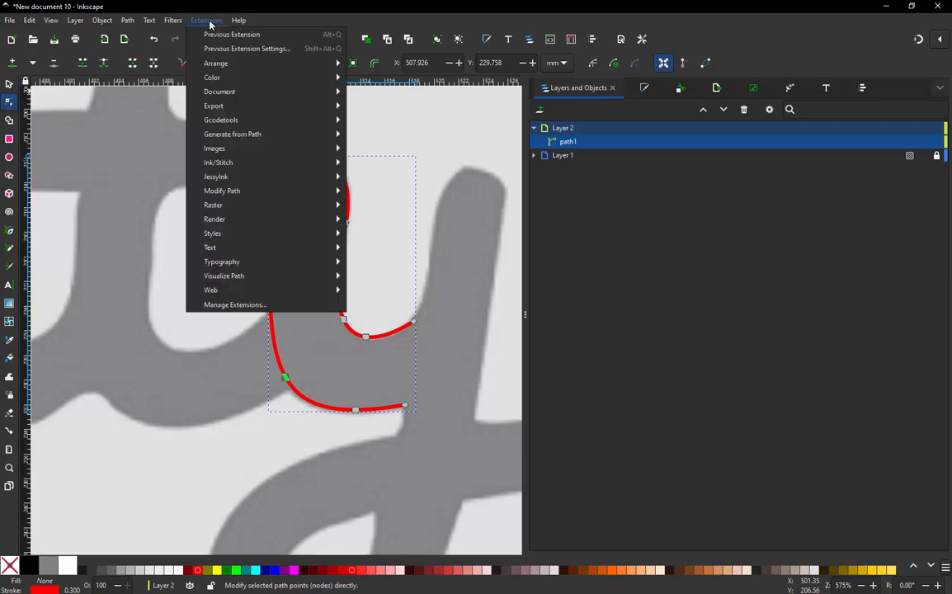
mouse_move(255, 163)
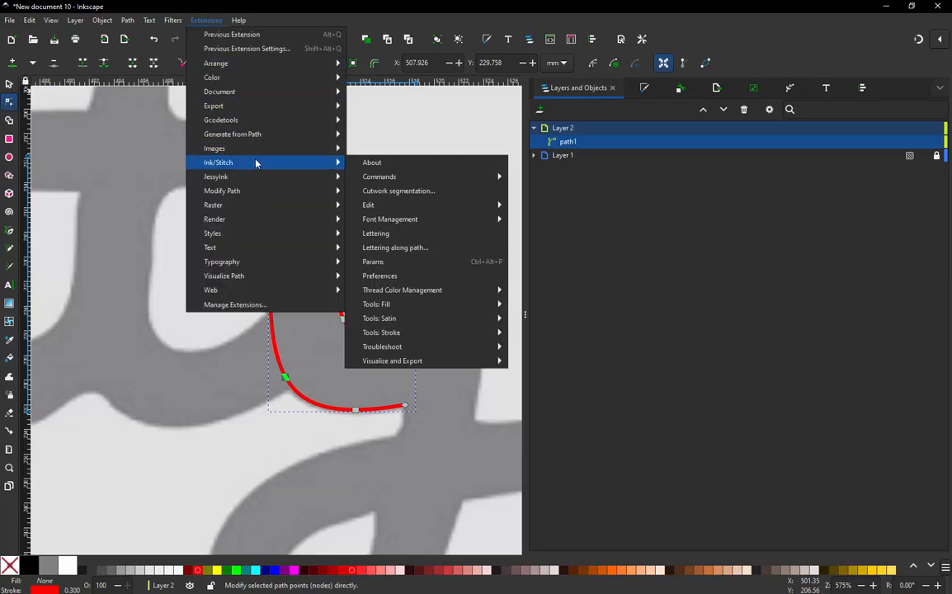
left_click(395, 263)
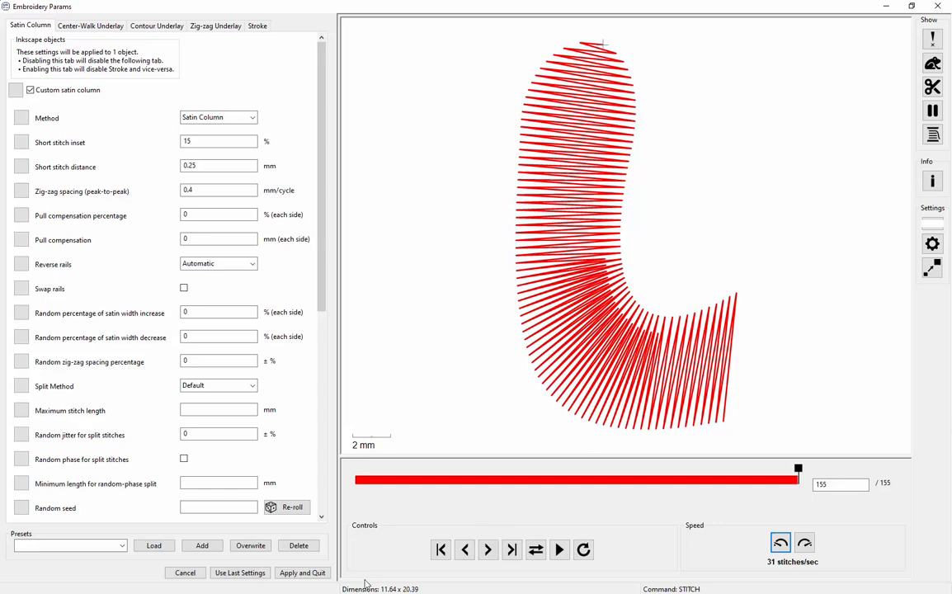
left_click(301, 572)
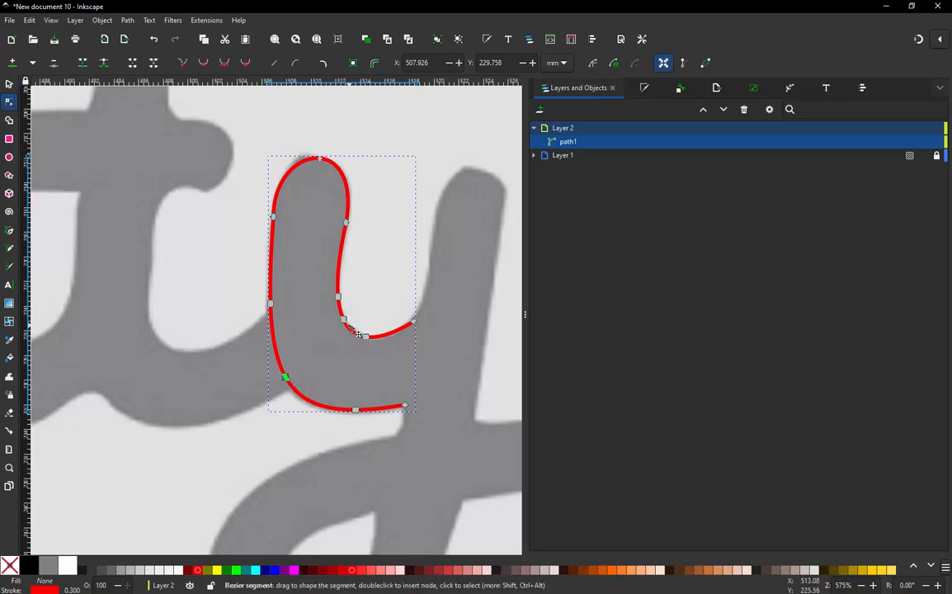
Replace the outer rail's bend node with one at about X 507.82, Y 229.55 mm, leaving no extra node above it, and deselect the path.
double_click(275, 349)
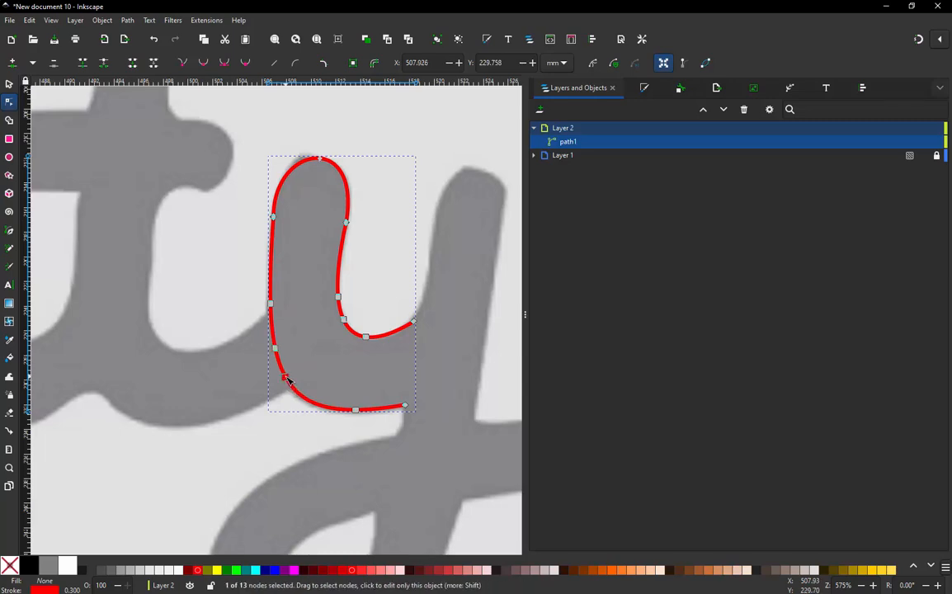
key("Delete")
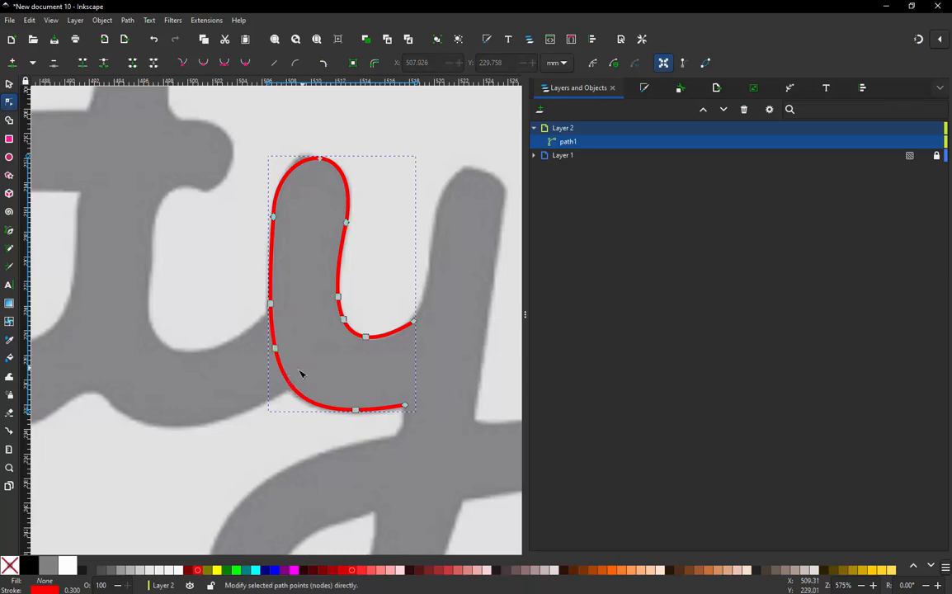
double_click(284, 374)
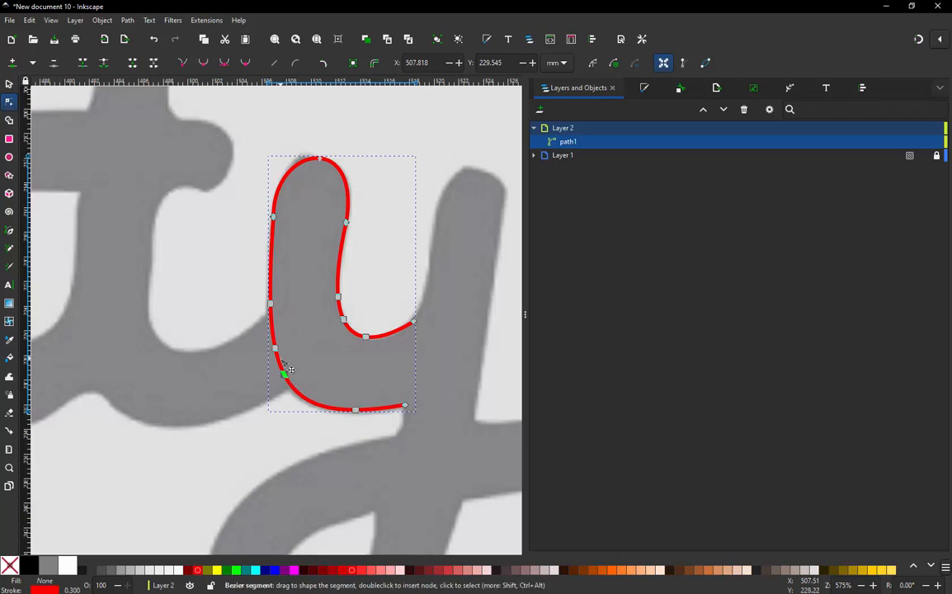
left_click(276, 349)
key("Delete")
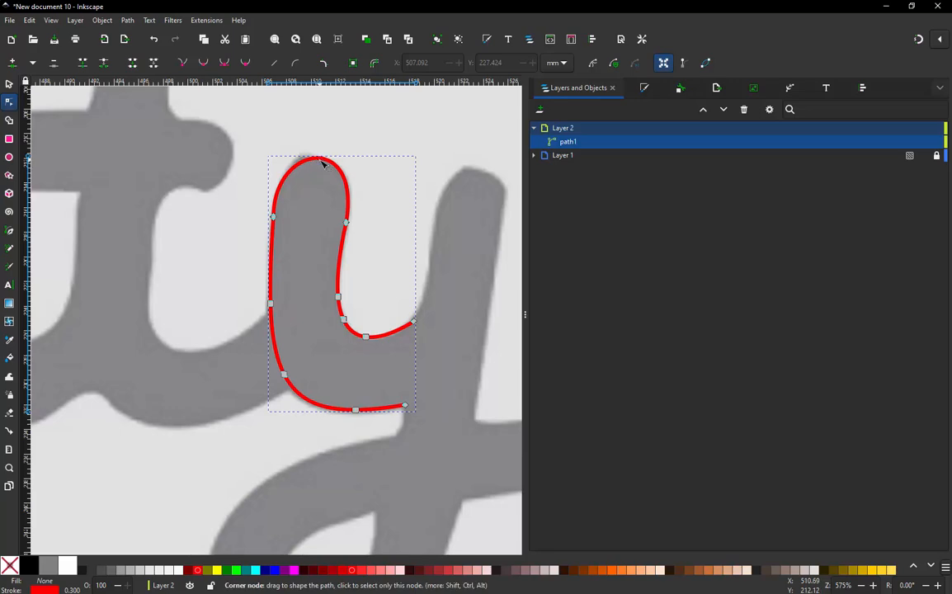
left_click(277, 137)
Start a zigzag Pen path on the y's right stem, placing six points on alternating edges from below the rounded top downward.
scroll(281, 141, "down", 2)
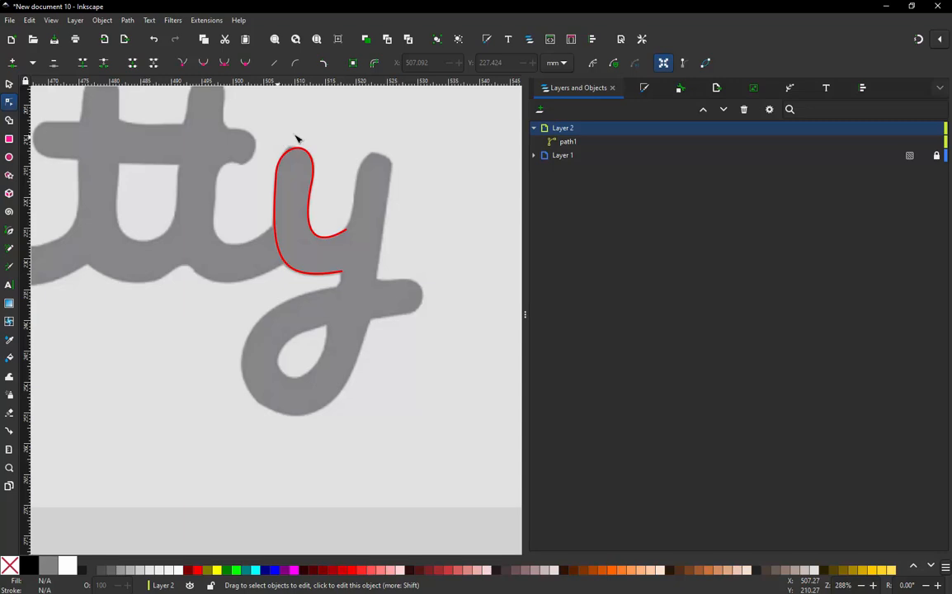
scroll(452, 137, "up", 3)
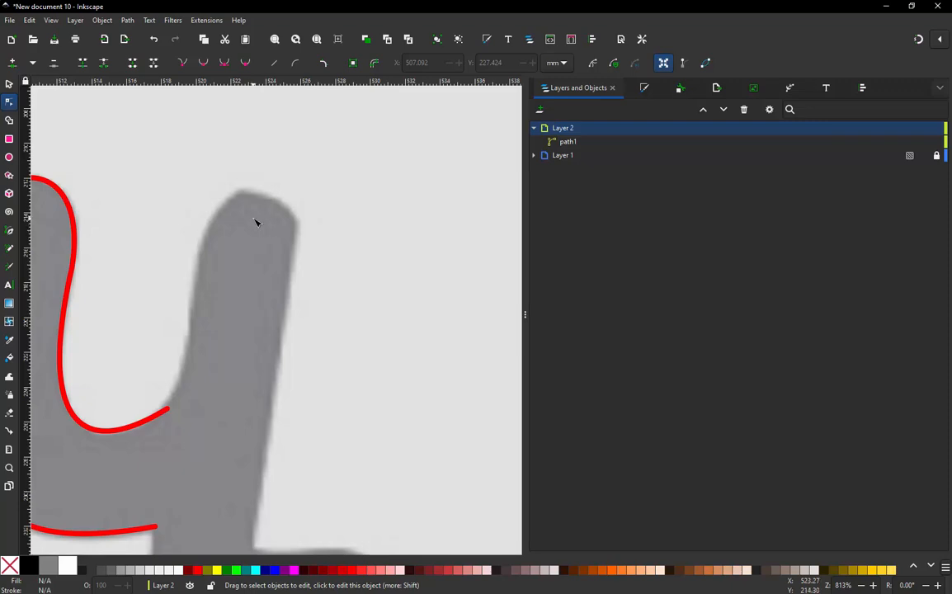
key("b")
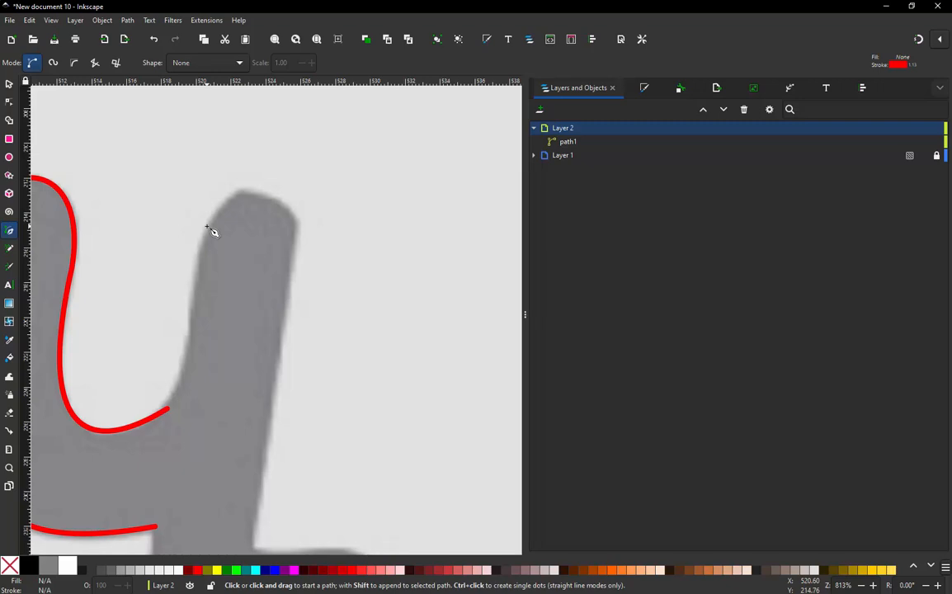
left_click(208, 226)
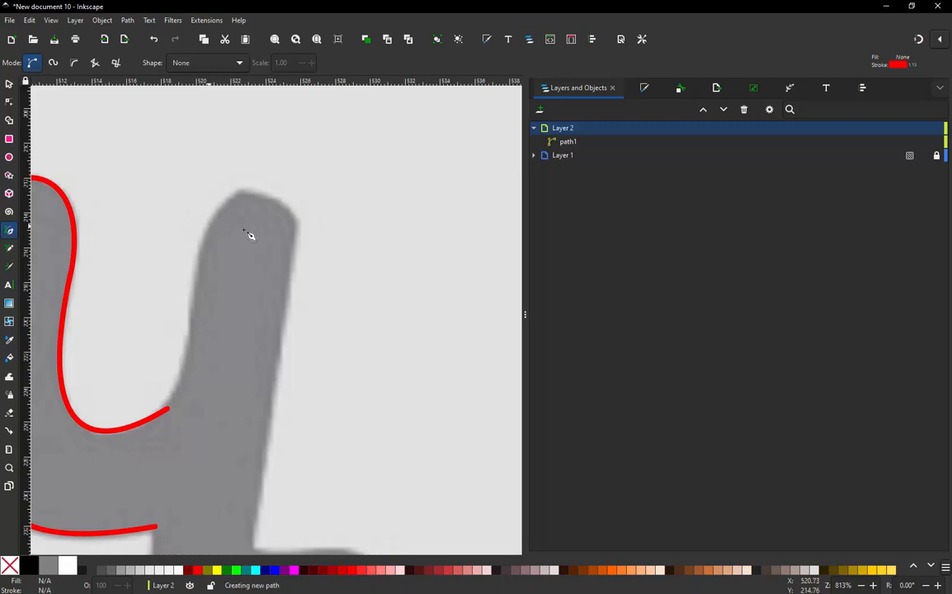
left_click(293, 243)
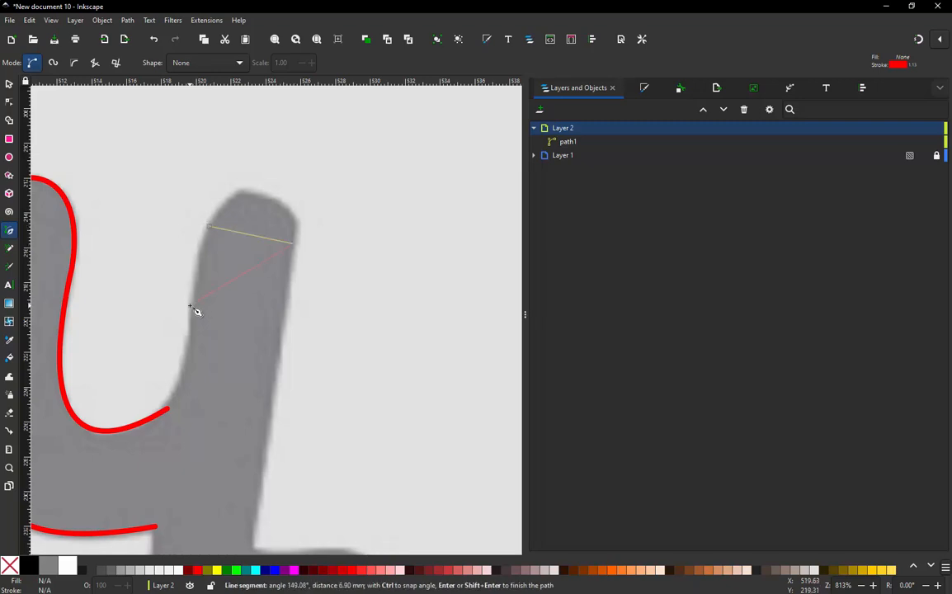
left_click(190, 304)
left_click(277, 374)
left_click(177, 381)
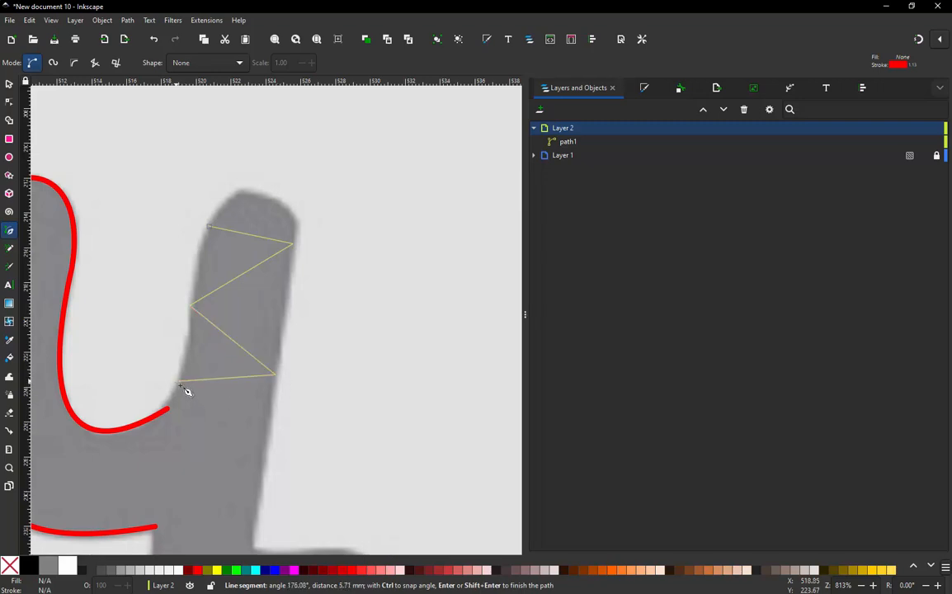
left_click(261, 471)
Extend the zigzag path through the stem's junction, from the first stroke's lower end to the upper tip of the loop's hole.
scroll(307, 303, "down", 3)
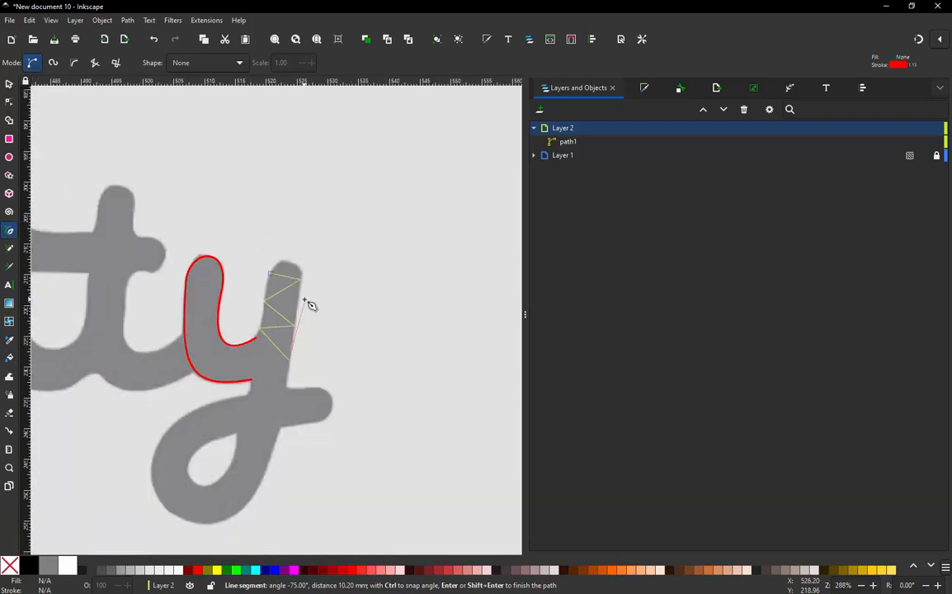
scroll(289, 389, "up", 1)
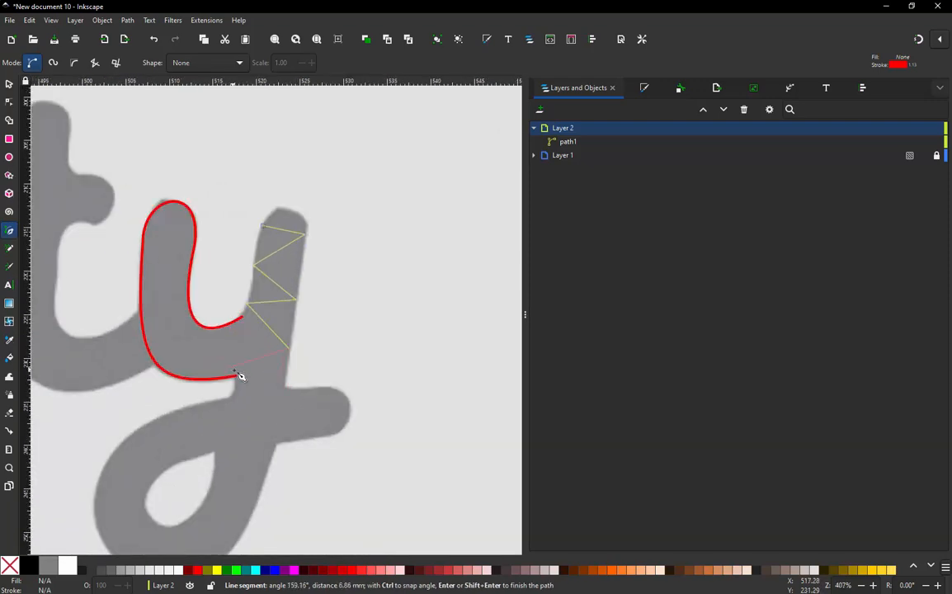
left_click(239, 379)
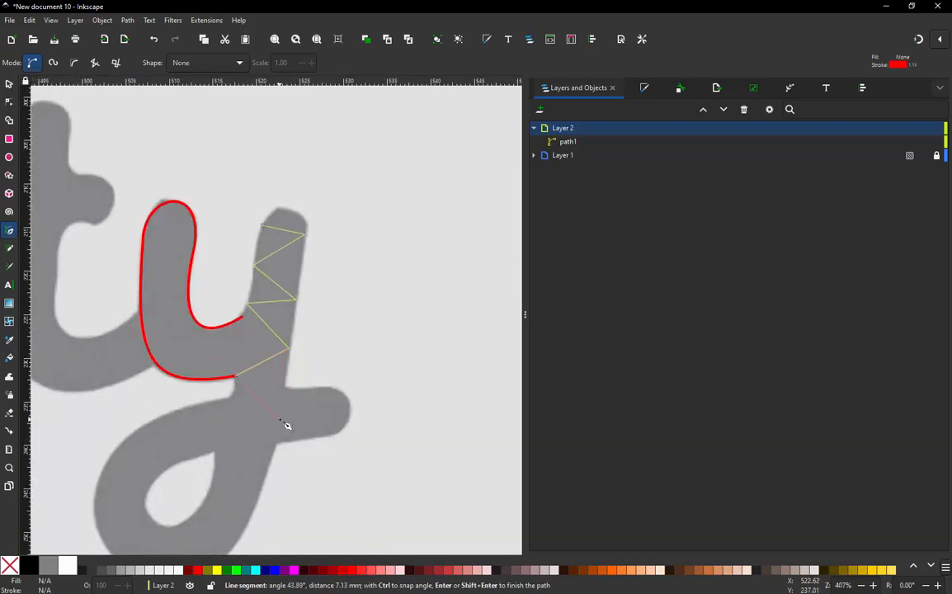
left_click(278, 417)
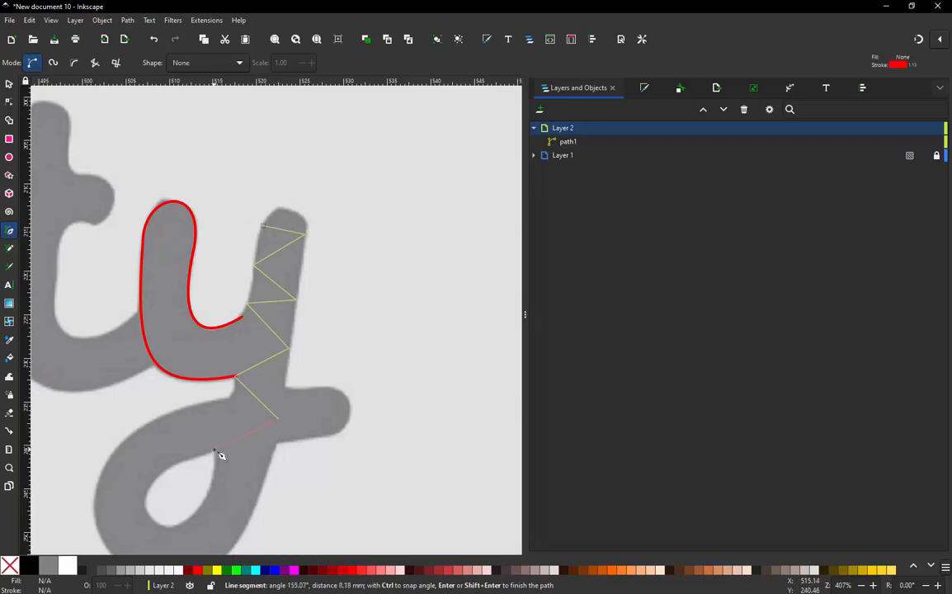
left_click(216, 451)
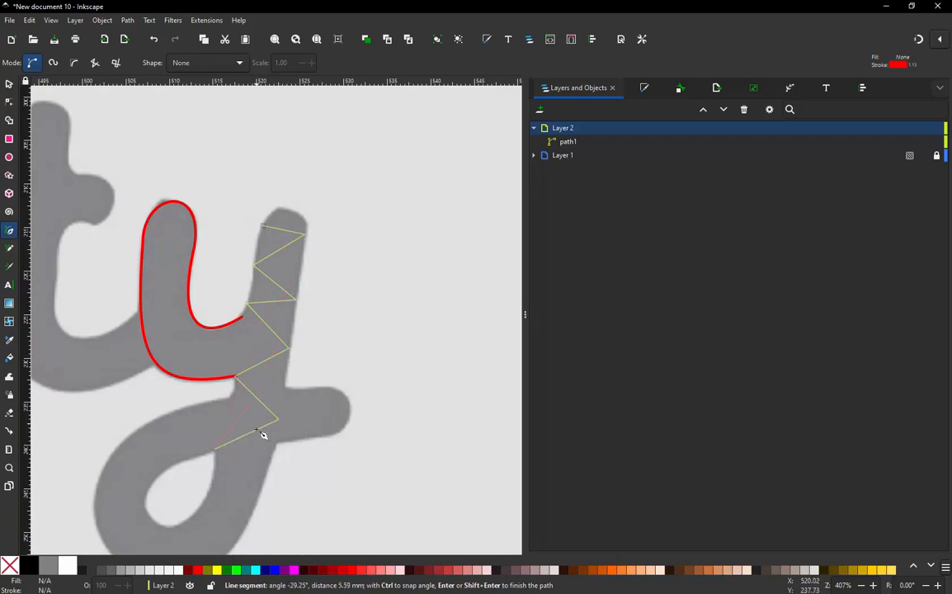
Continue the zigzag down the descender's right side, alternating outer and inner edges to the bottom of the loop's hole.
scroll(228, 403, "down", 2)
scroll(229, 408, "up", 3)
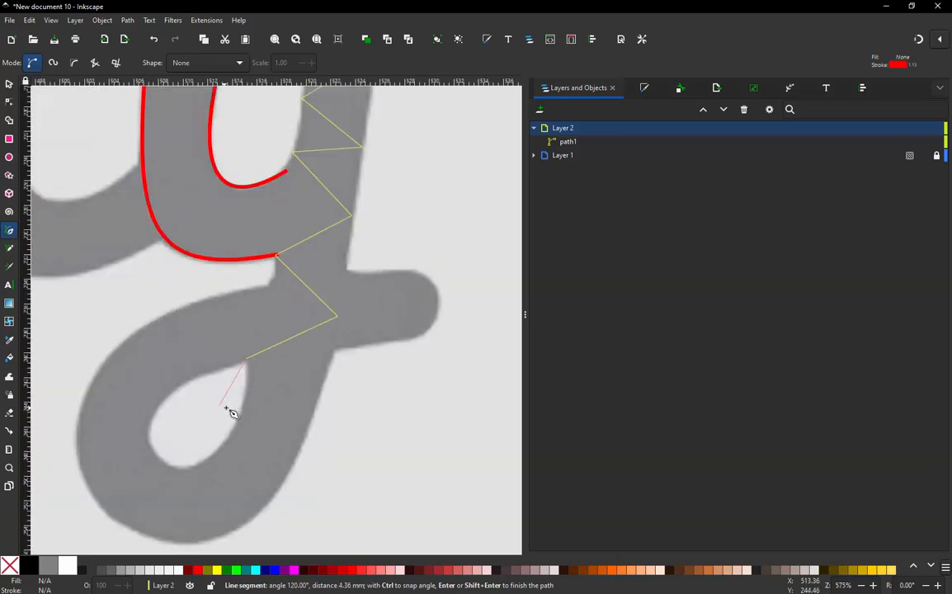
left_click(307, 426)
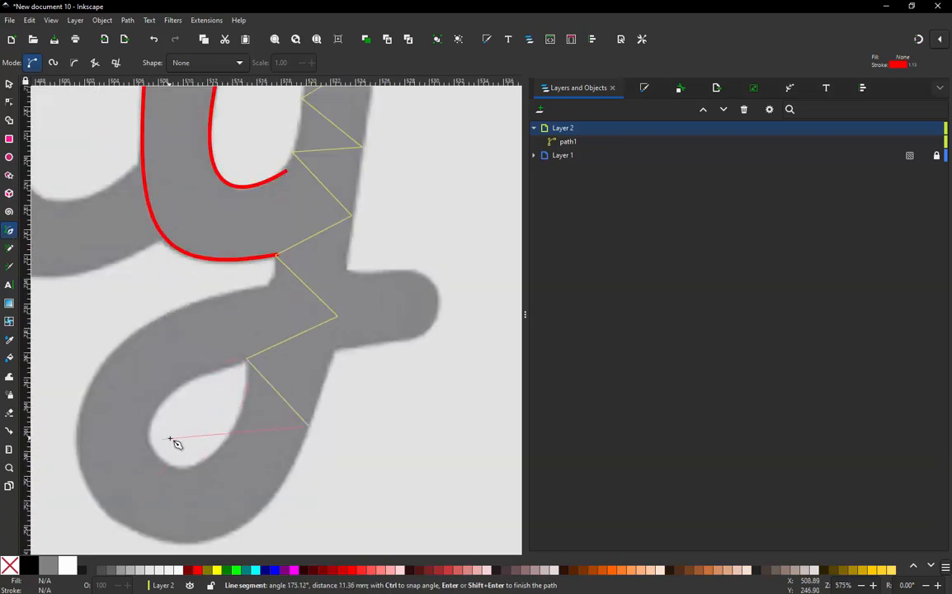
left_click(229, 438)
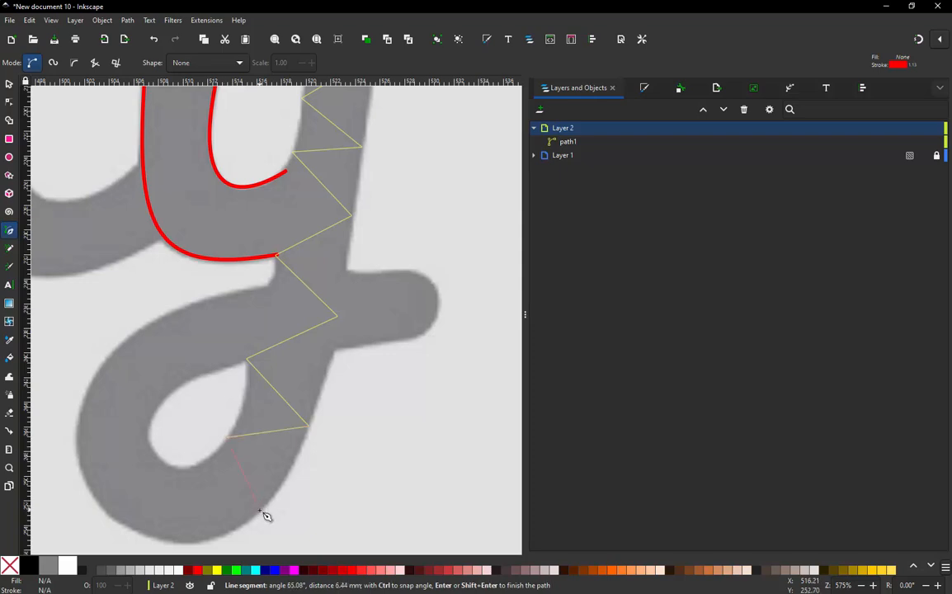
left_click(259, 512)
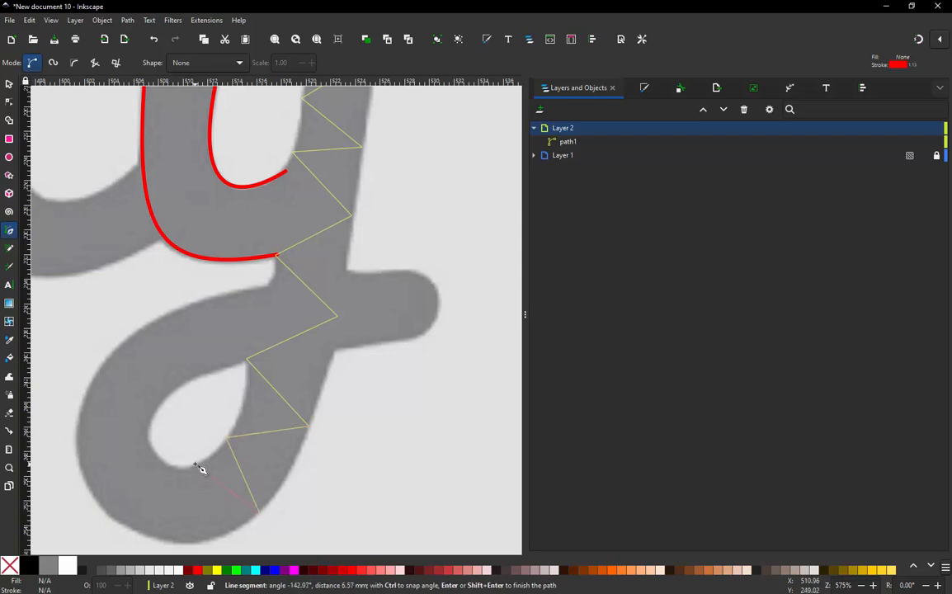
left_click(195, 464)
Carry the zigzag around the loop's bottom and left side, alternating outer and inner edges up to the upper-left outer edge.
scroll(312, 393, "down", 2)
scroll(248, 446, "up", 1)
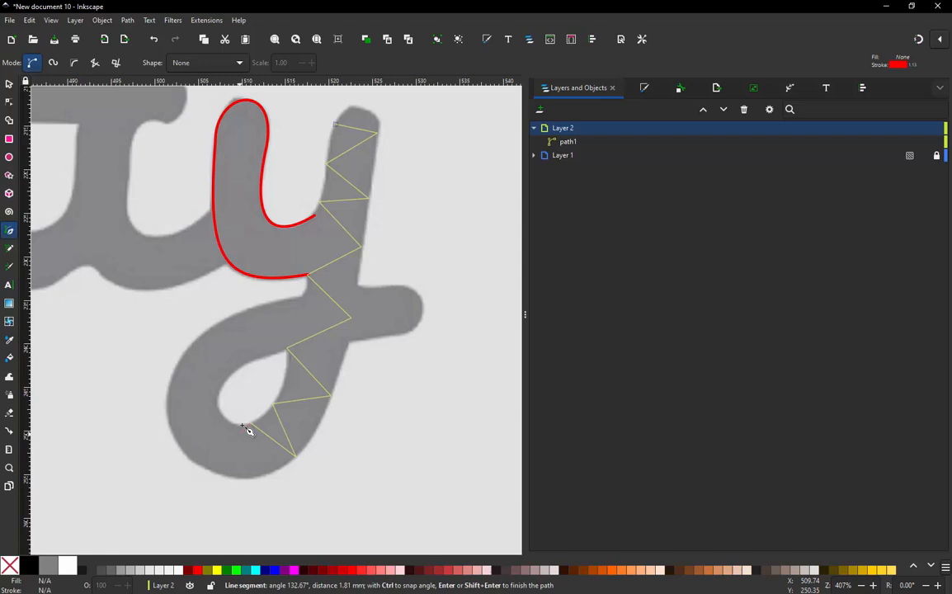
left_click(234, 477)
left_click(222, 420)
left_click(181, 446)
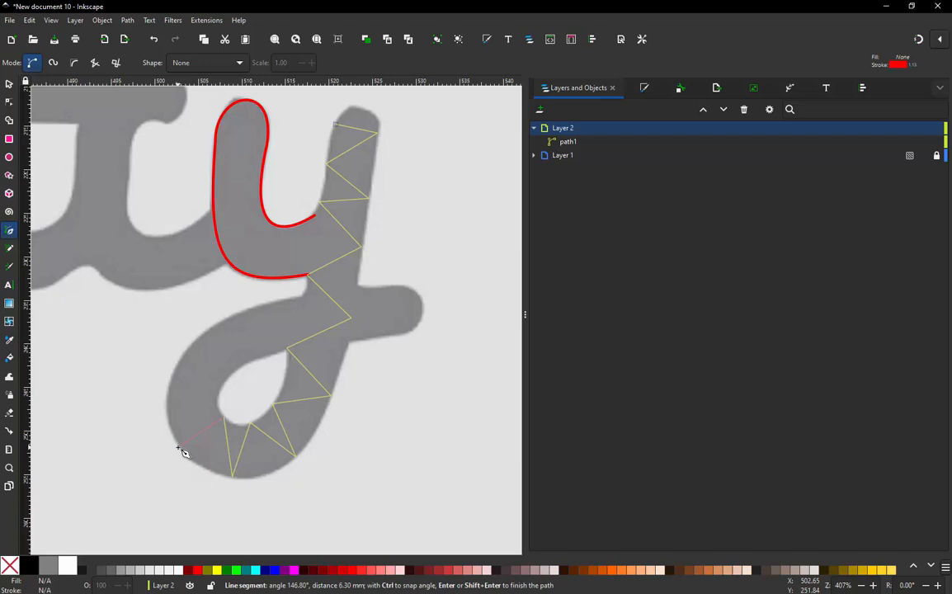
left_click(224, 385)
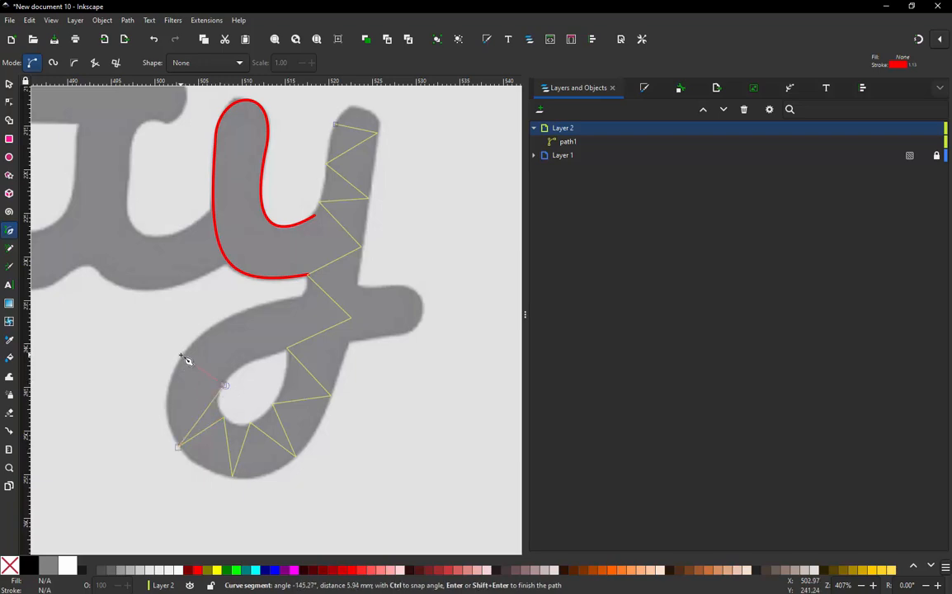
left_click(182, 355)
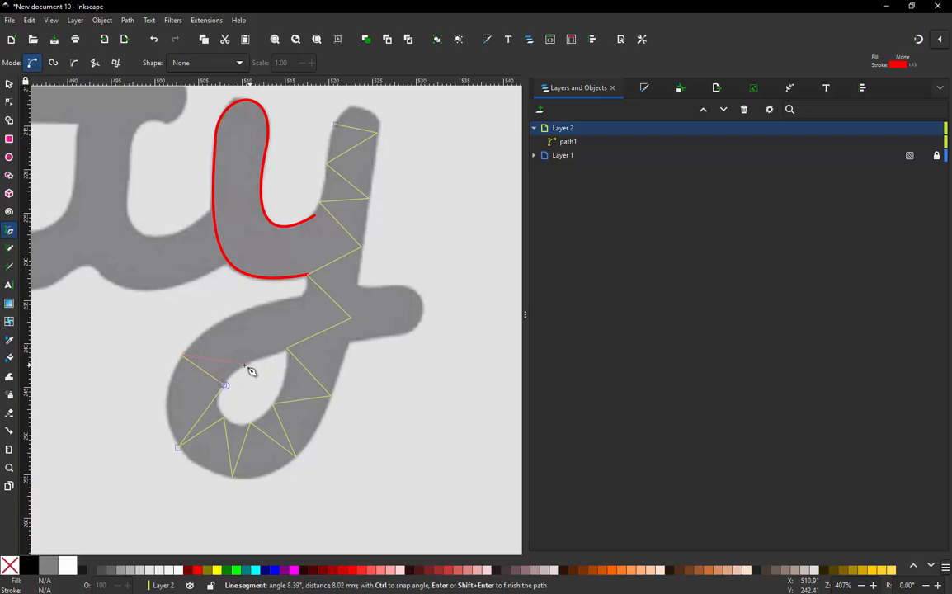
Continue the zigzag along the loop's upper arm, alternating lower and upper edges back to the stem crossing.
left_click(244, 364)
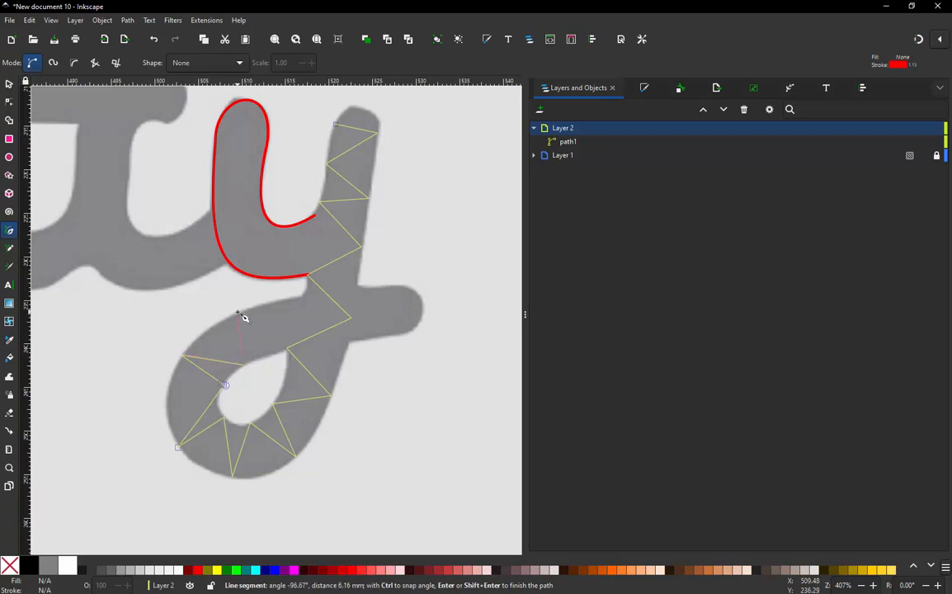
left_click(240, 314)
left_click(272, 353)
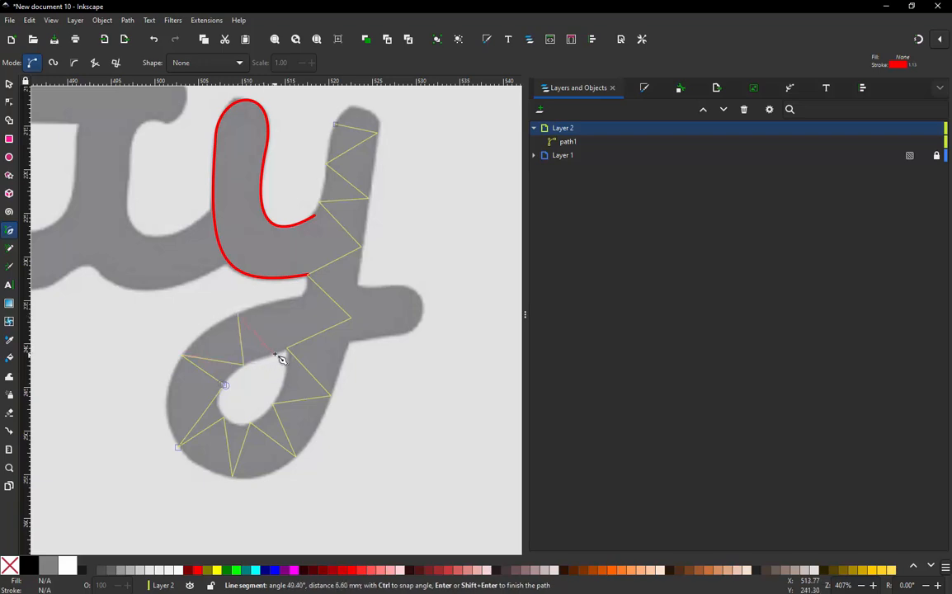
left_click(290, 301)
left_click(306, 341)
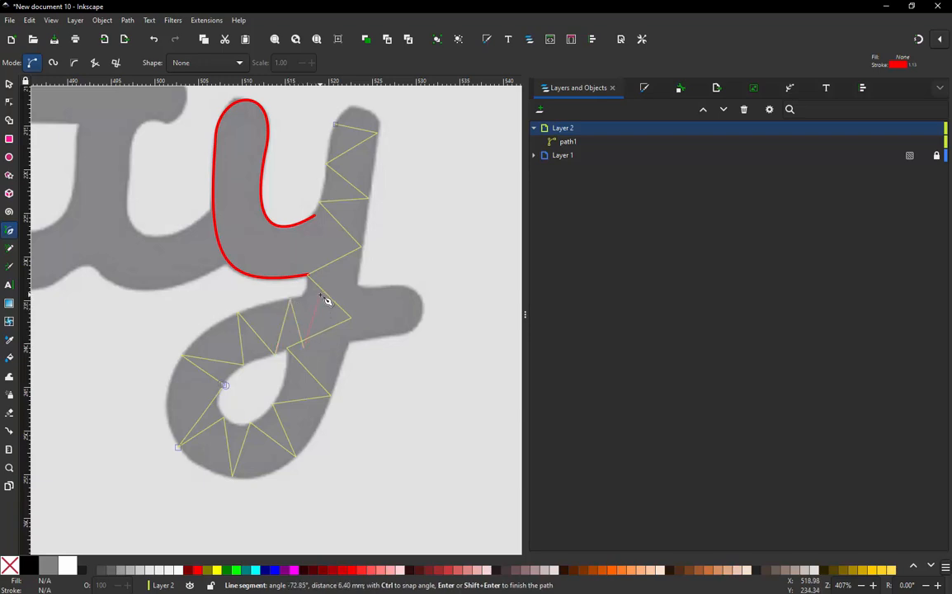
left_click(323, 300)
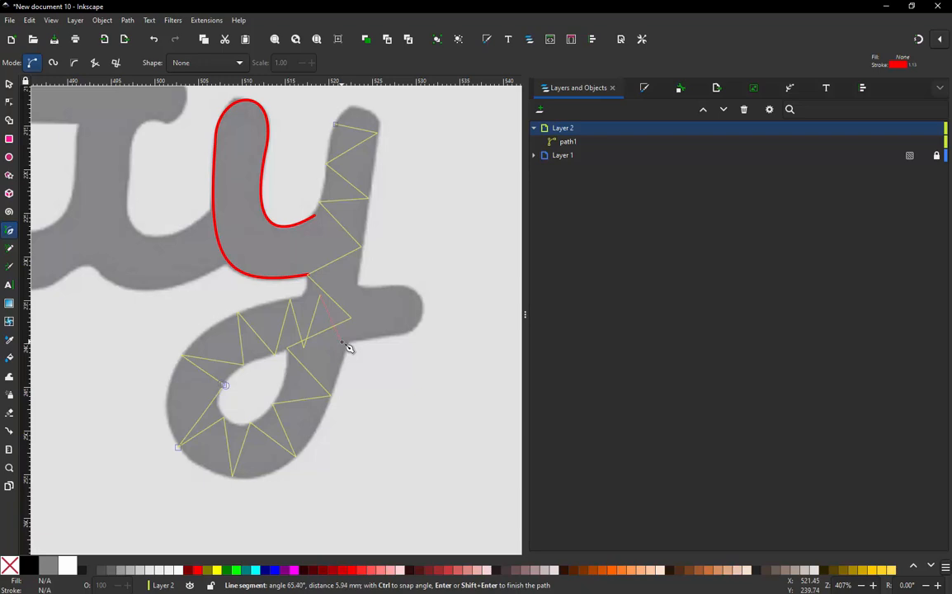
Extend the zigzag along the y's right-hand tail, alternating lower and upper edges, and finish the path before the rounded end.
left_click(343, 340)
left_click(354, 289)
left_click(376, 338)
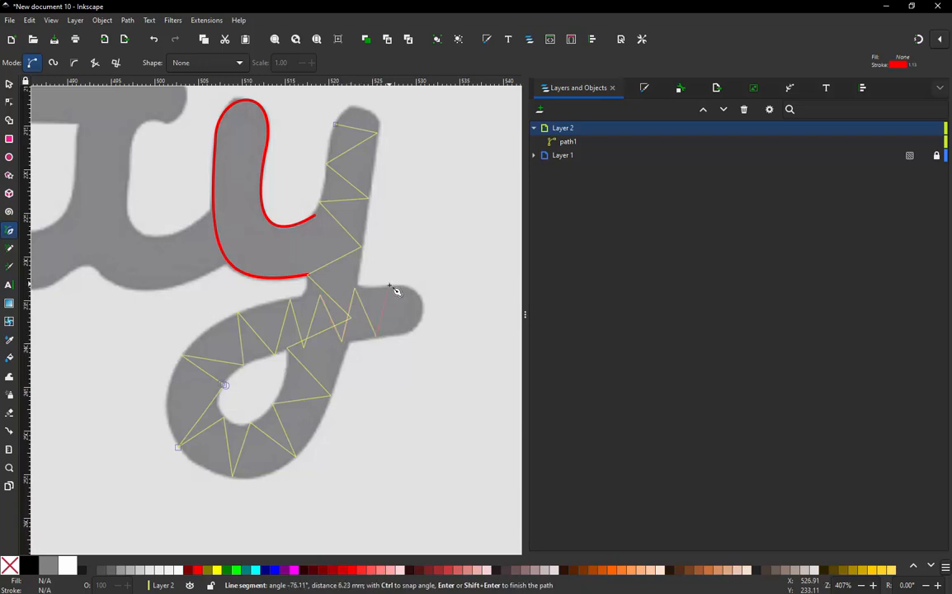
left_click(389, 287)
left_click(401, 334)
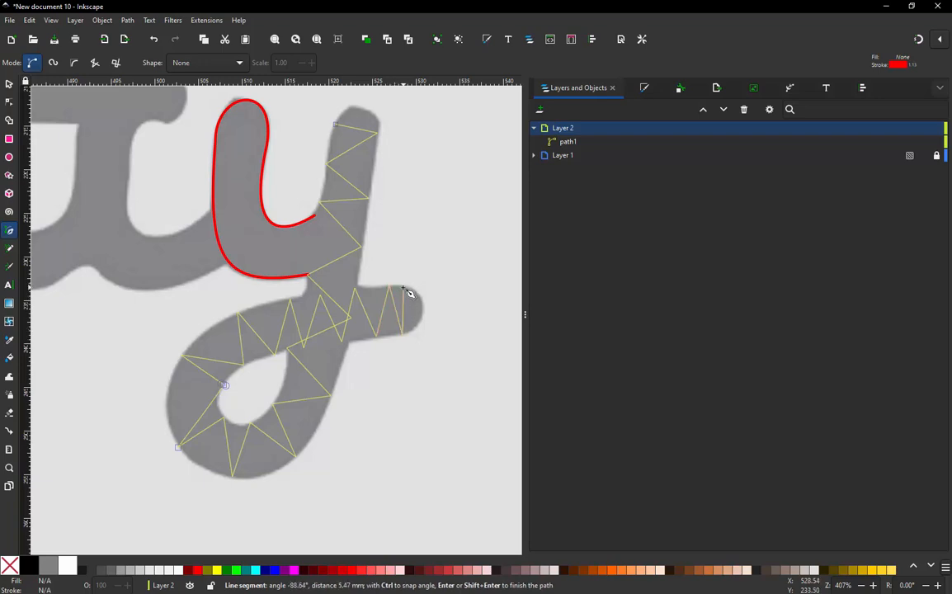
double_click(403, 287)
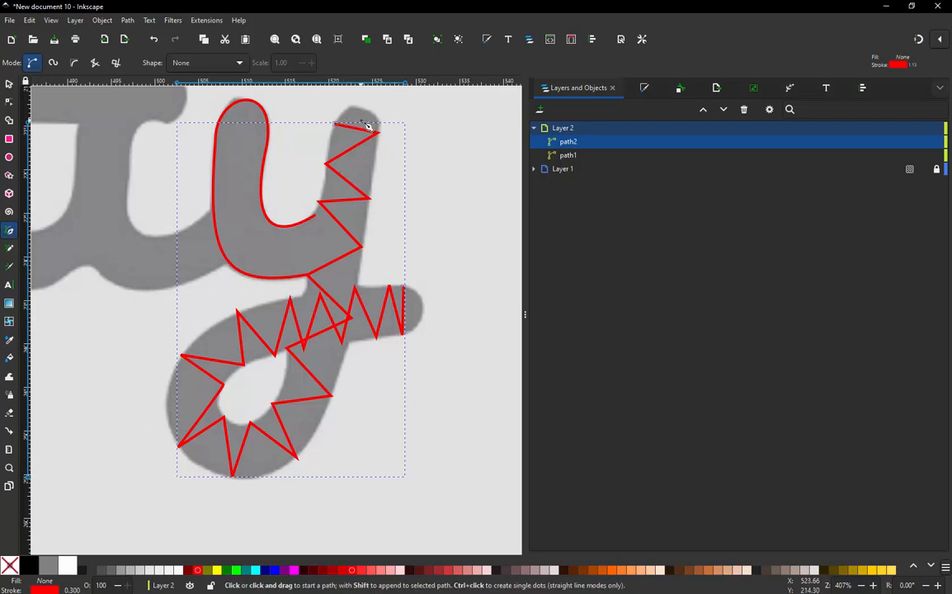
Convert the y's stem-and-loop zigzag path into a satin column with Zig-Zag Line to Satin, using the Zigzag pattern and smoothing.
left_click(207, 20)
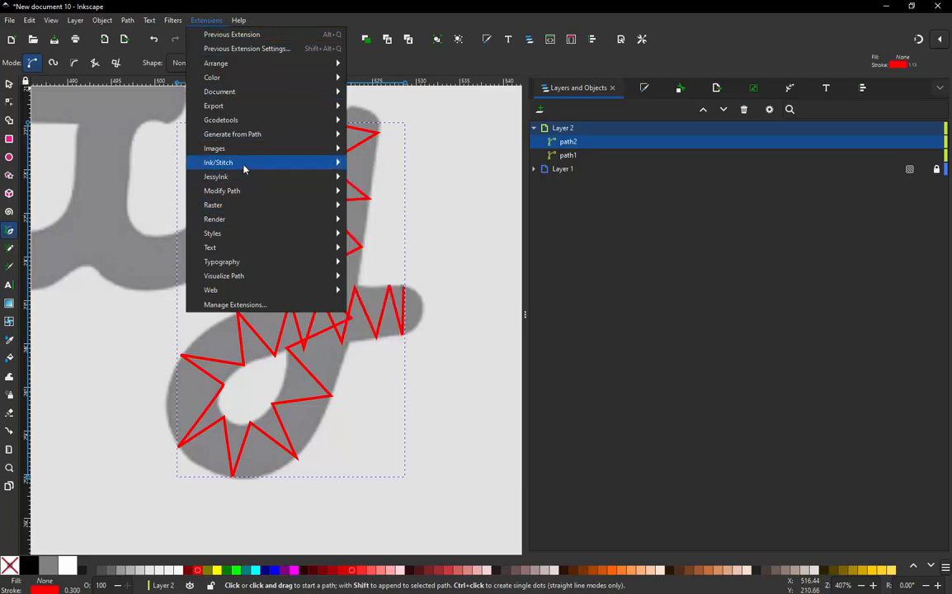
mouse_move(244, 165)
mouse_move(402, 345)
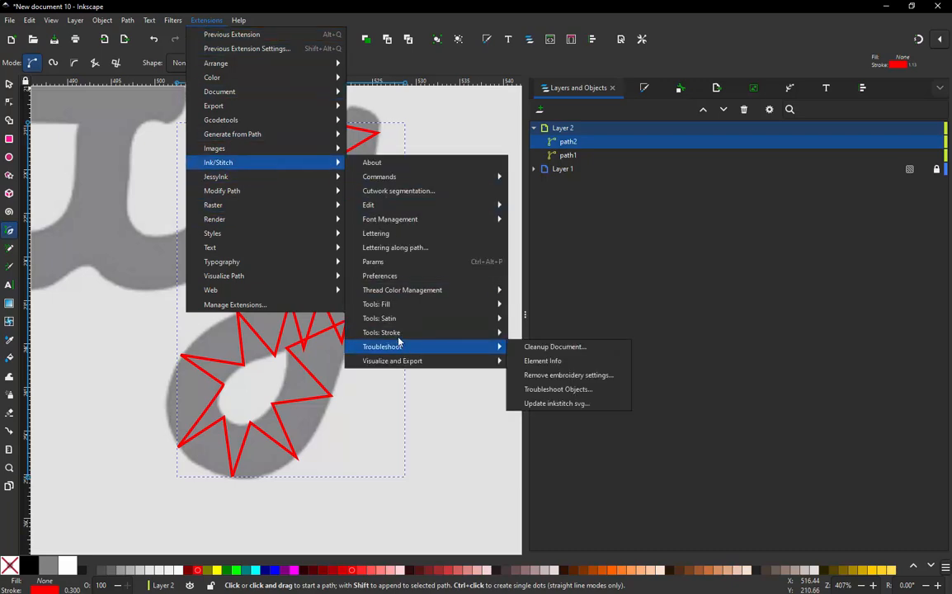
mouse_move(394, 321)
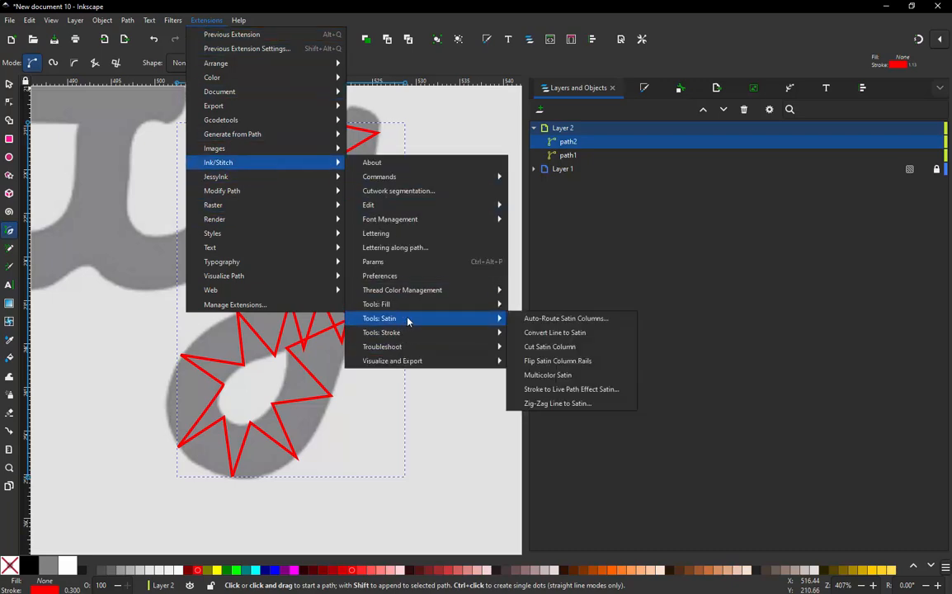
left_click(583, 406)
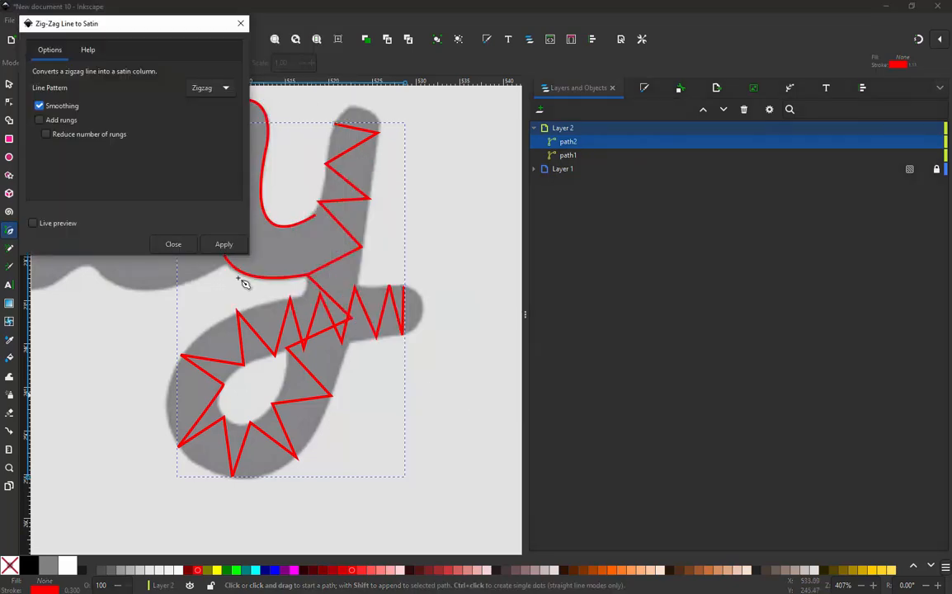
left_click(224, 245)
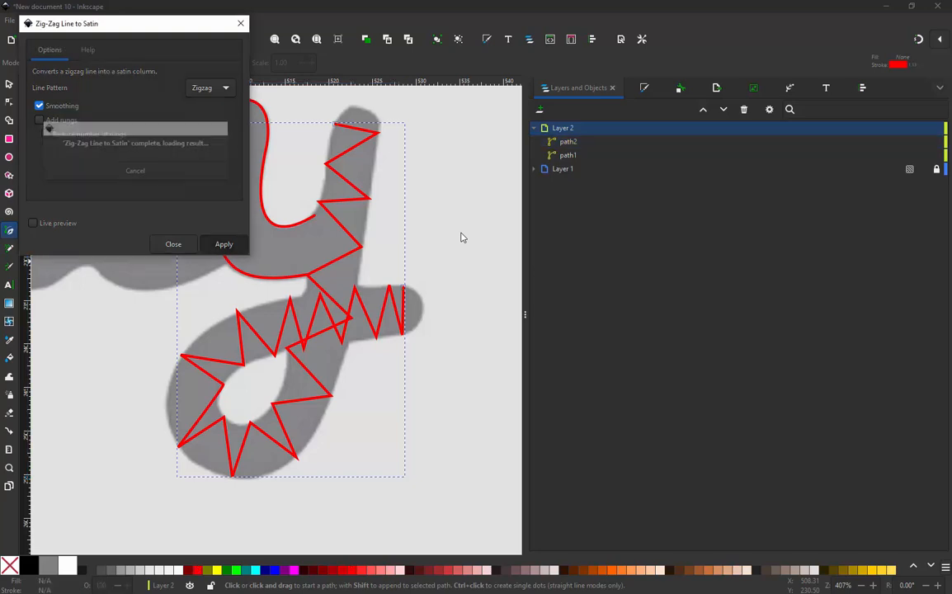
left_click(460, 236)
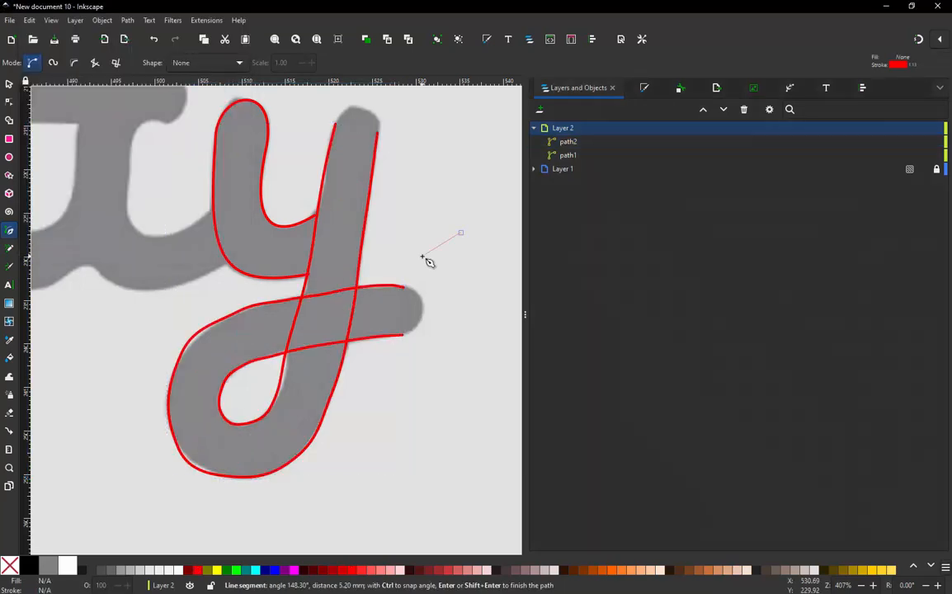
key("Escape")
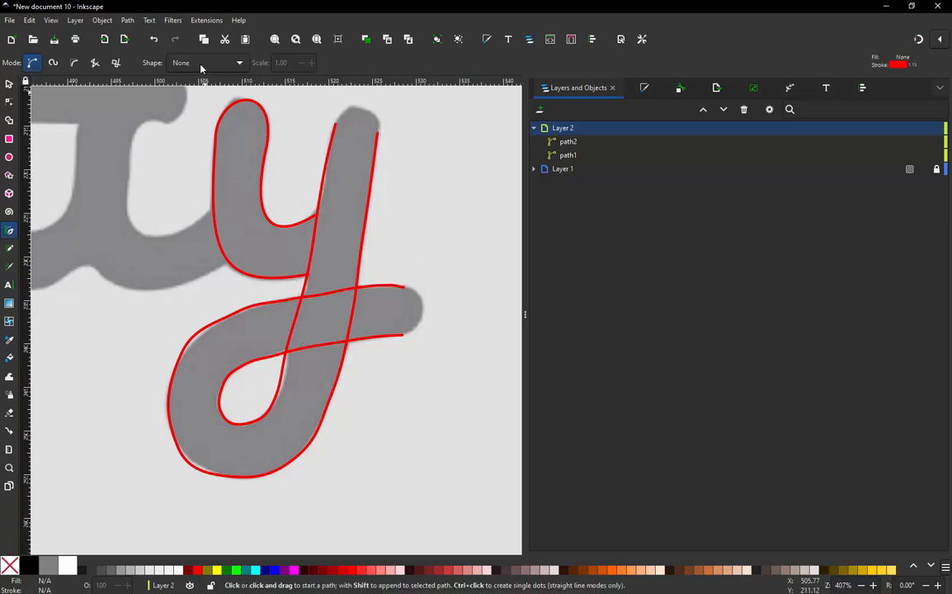
Preview the stitching of both y satin columns in the Ink/Stitch Params and apply the settings.
left_click(207, 20)
mouse_move(238, 162)
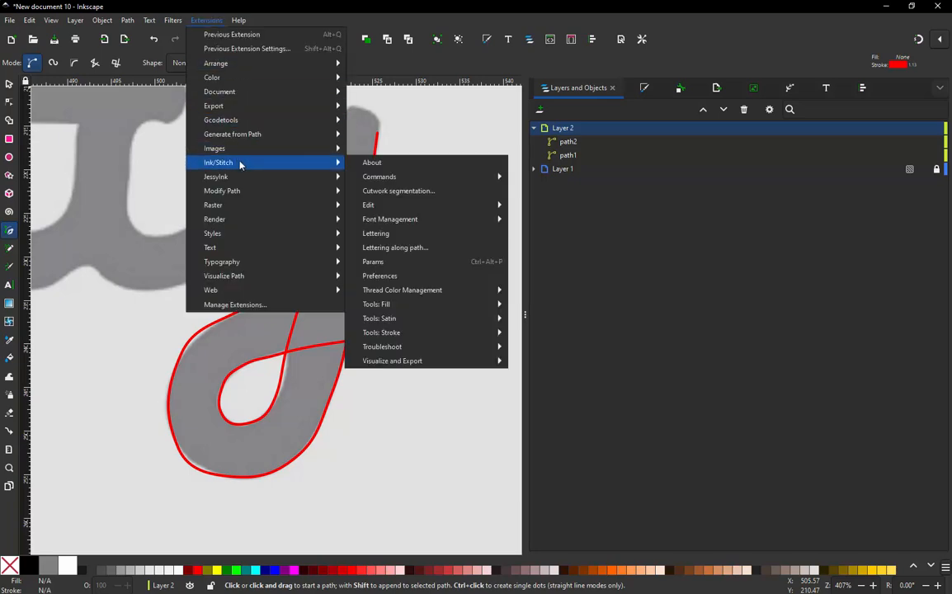
left_click(388, 261)
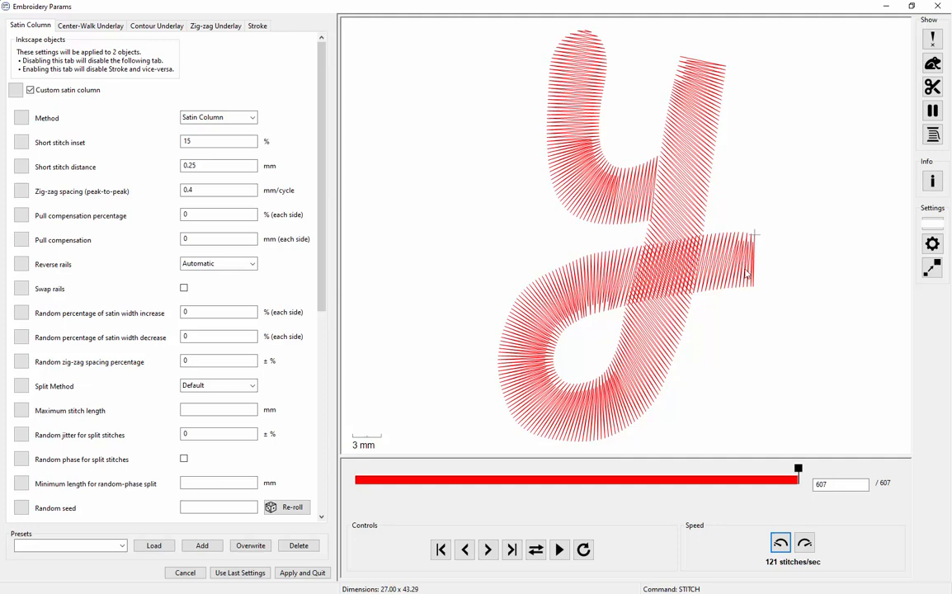
left_click(298, 574)
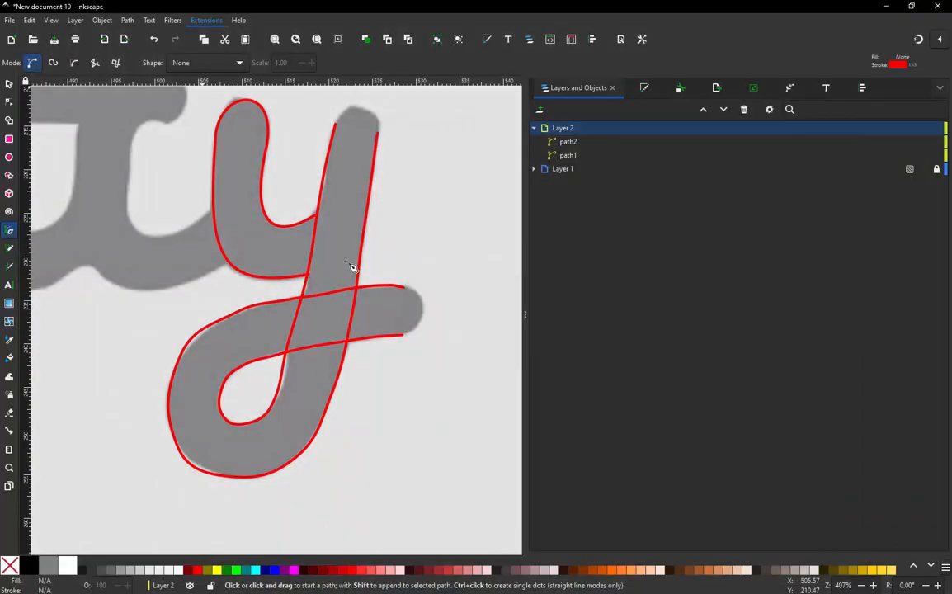
Open the new satin column for node editing and delete the intermediate nodes along the stem's left edge.
left_click(8, 85)
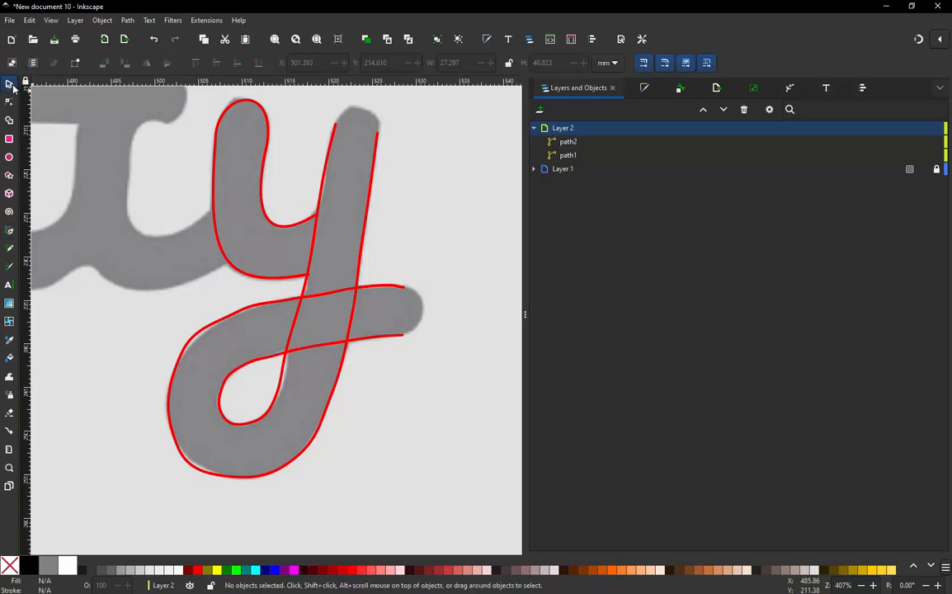
double_click(324, 188)
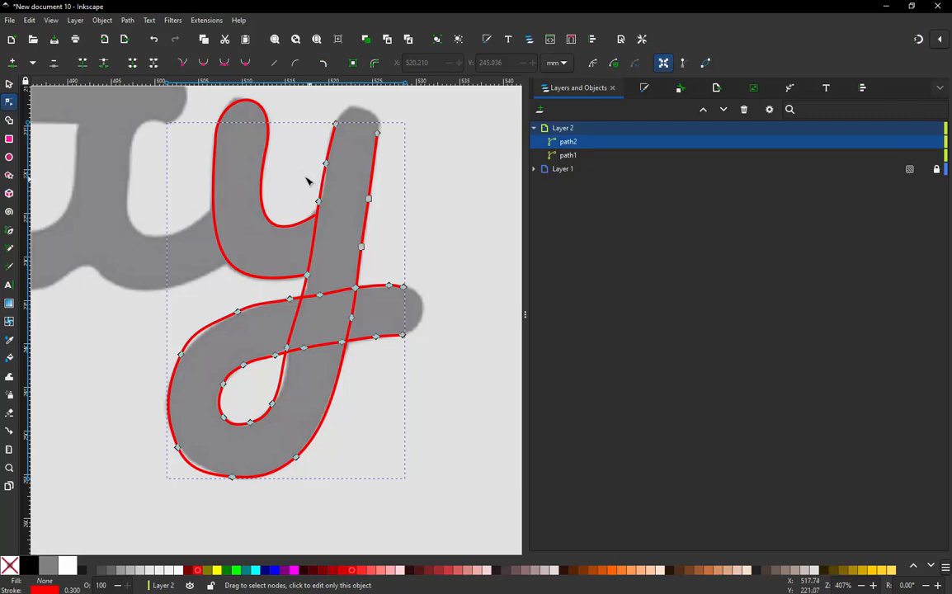
left_click_drag(302, 154, 337, 288)
key("Delete")
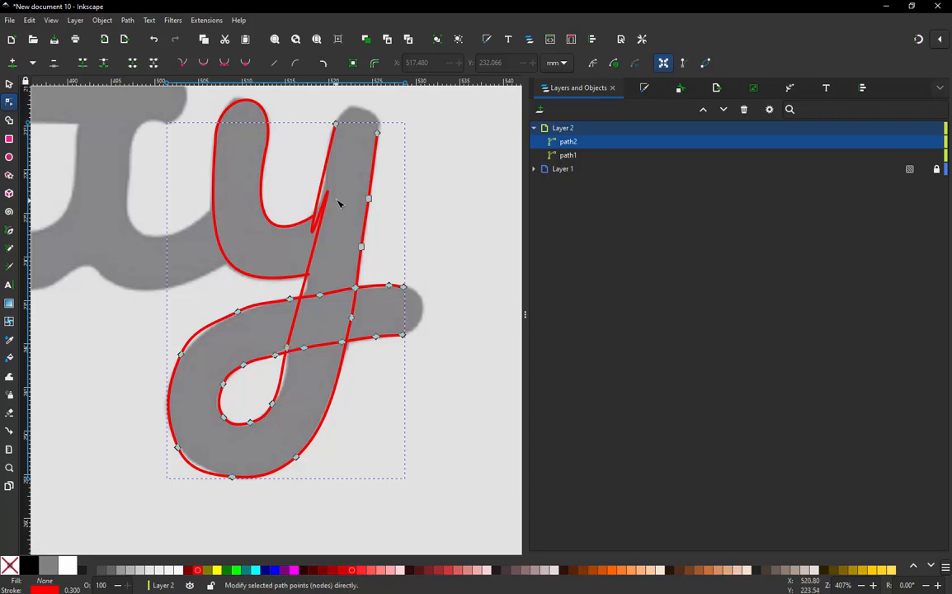
Nudge the stem's left-edge node onto the inner loop crossing and straighten the segment between it and the stem's top node.
scroll(288, 342, "up", 3)
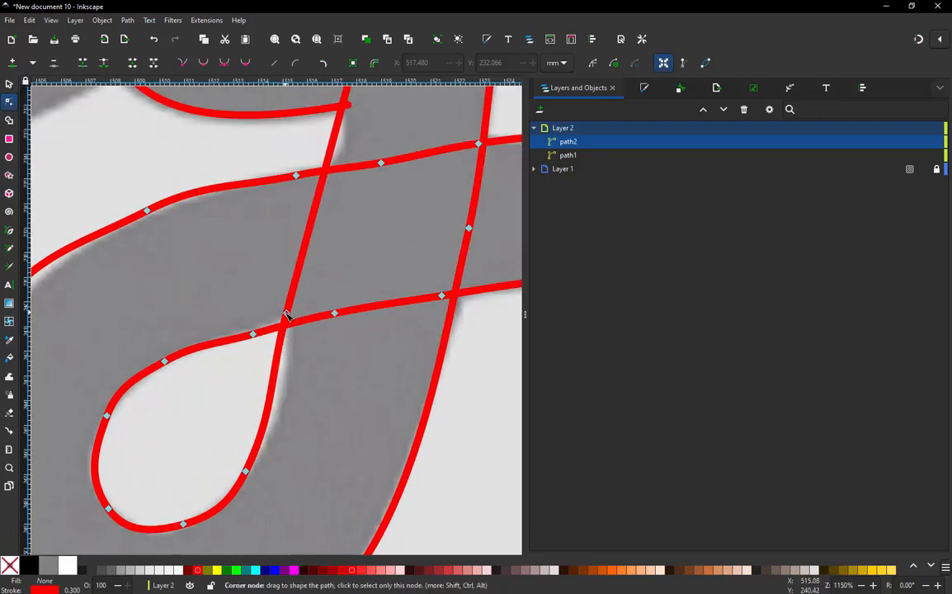
left_click_drag(292, 315, 288, 320)
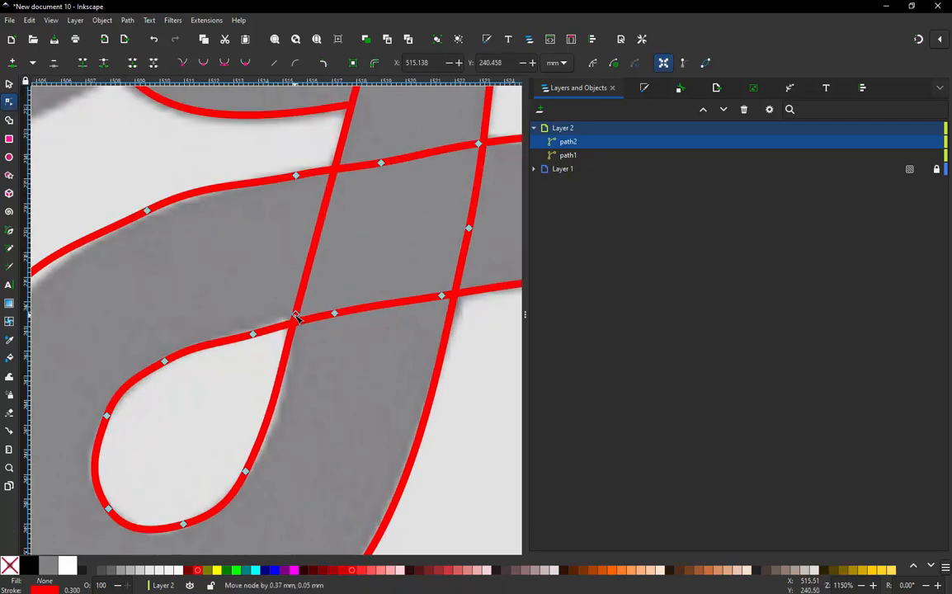
scroll(288, 322, "down", 3)
scroll(318, 272, "up", 1)
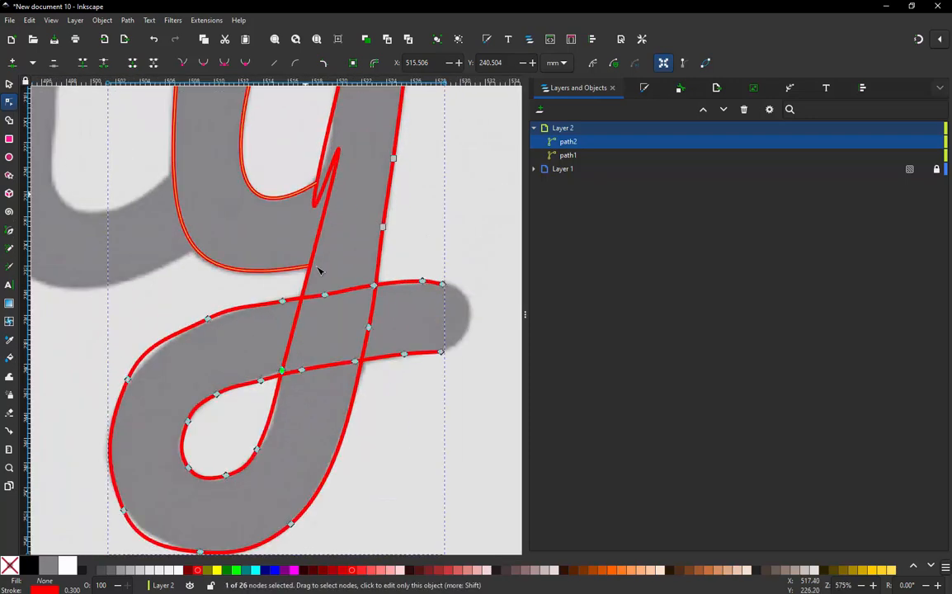
scroll(330, 239, "down", 1)
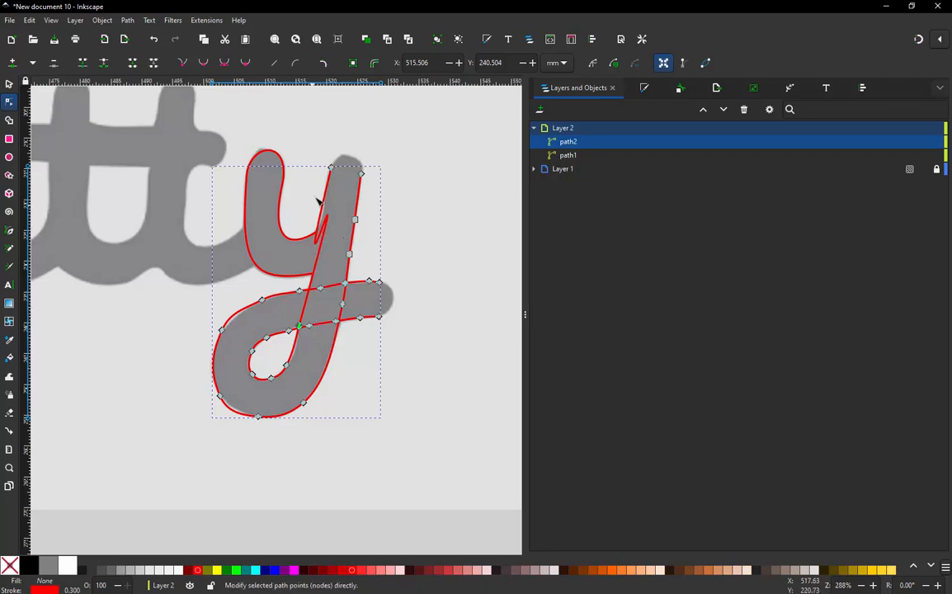
left_click(334, 168)
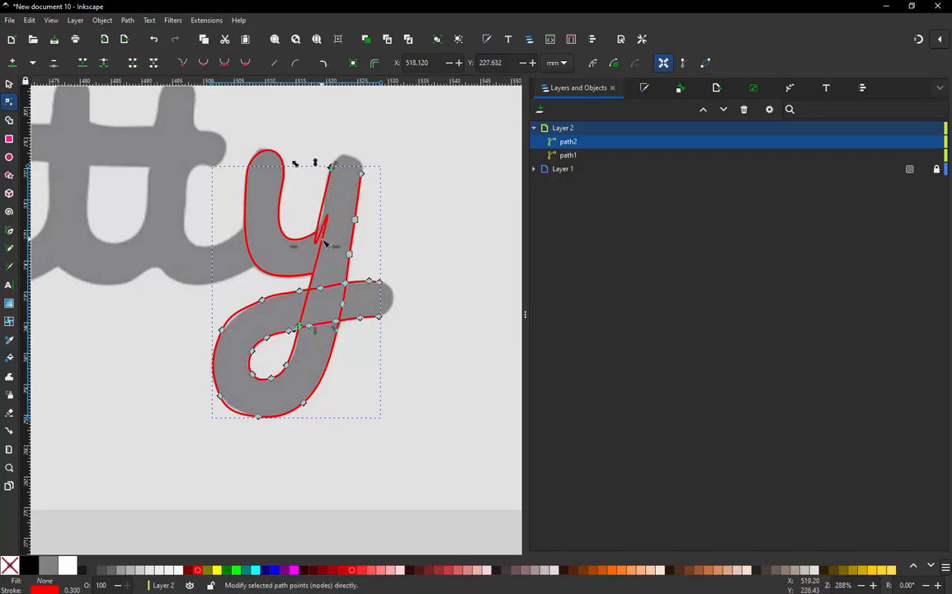
left_click(275, 65)
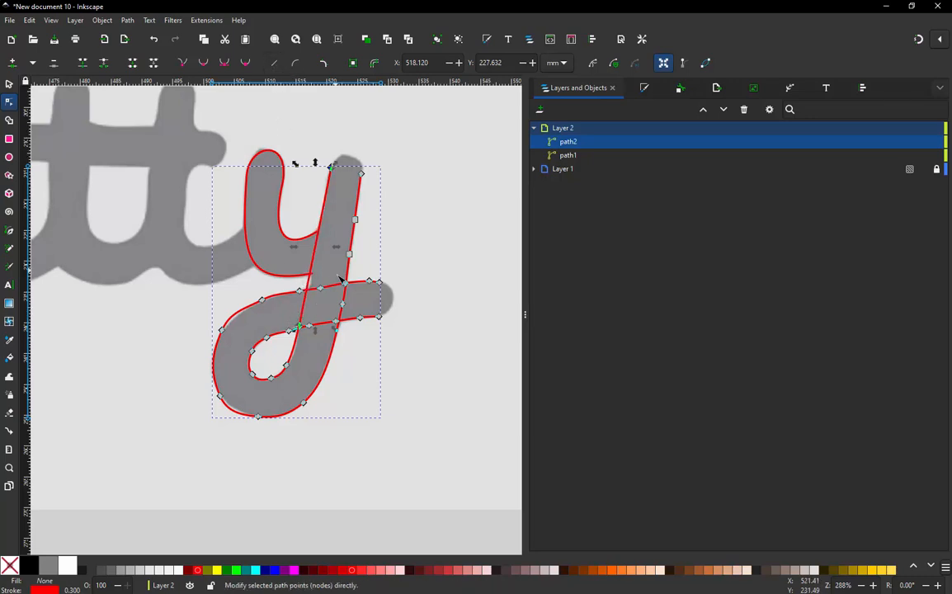
Move the stem's right-edge node down to the tail's lower edge crossing and clear the intermediate nodes above it.
scroll(342, 289, "up", 2)
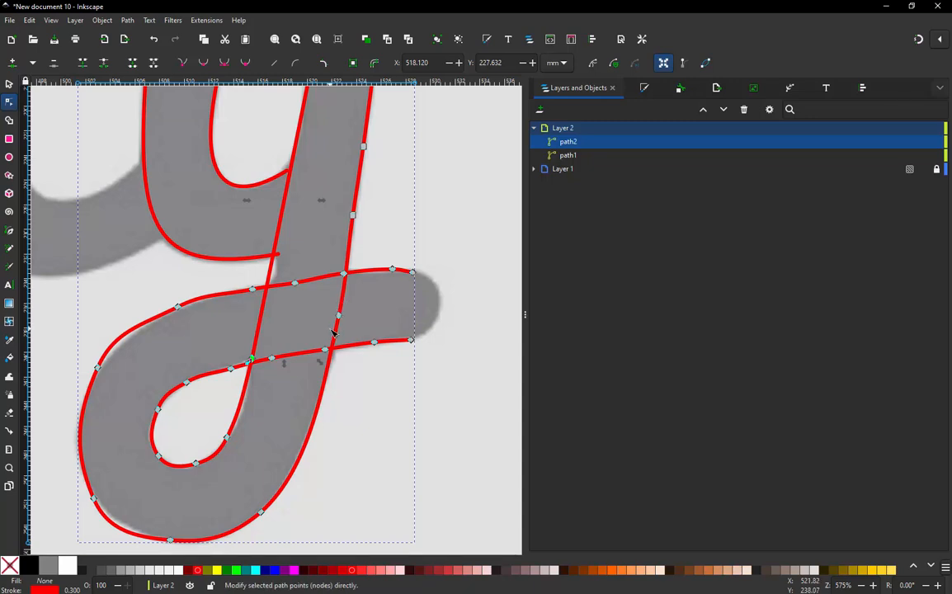
left_click_drag(339, 316, 328, 351)
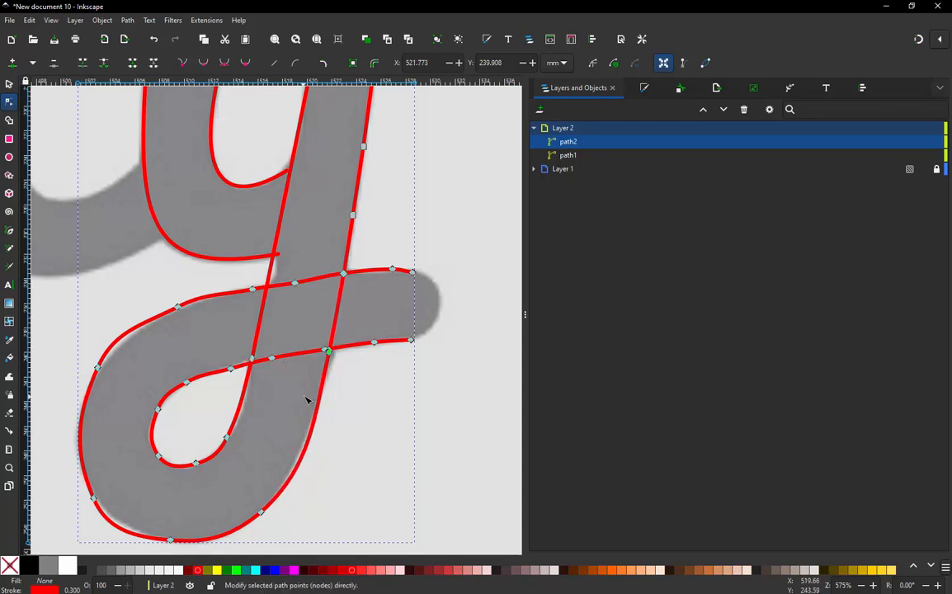
scroll(305, 396, "down", 1)
left_click_drag(360, 197, 331, 331)
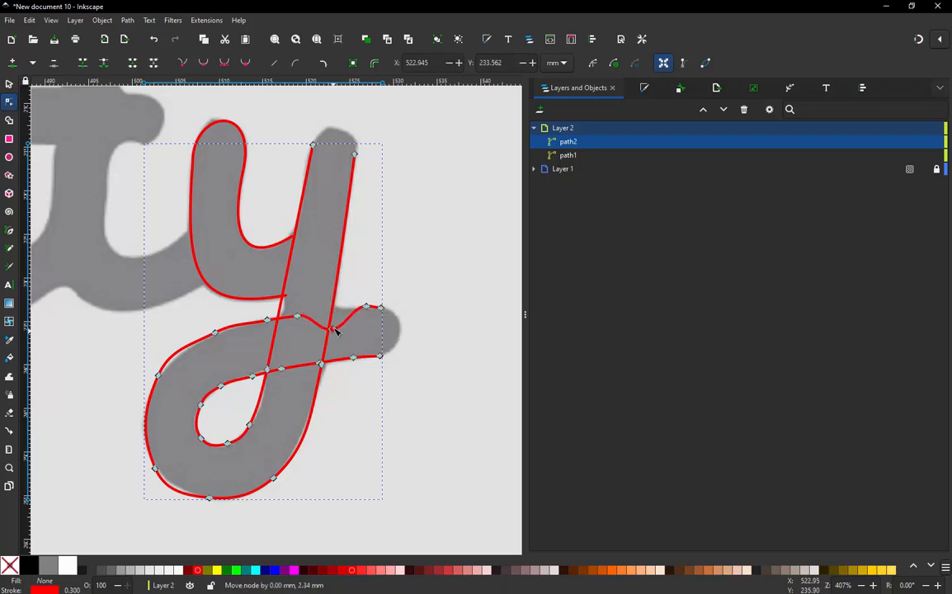
key("ctrl+z")
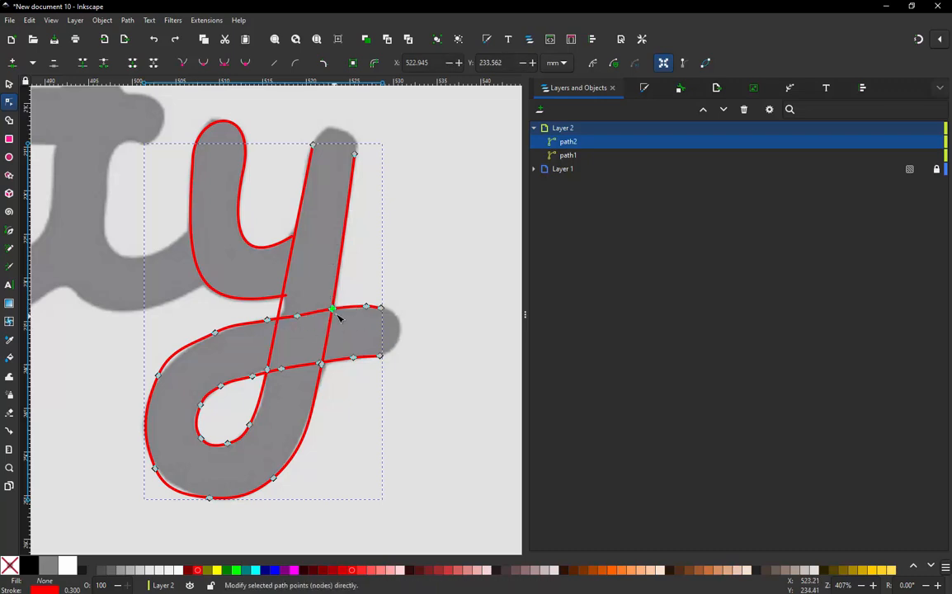
Delete the four intermediate nodes on the upper edge of the loop arm and tail, plus the loop's upper-left outer node.
left_click_drag(372, 299, 252, 347)
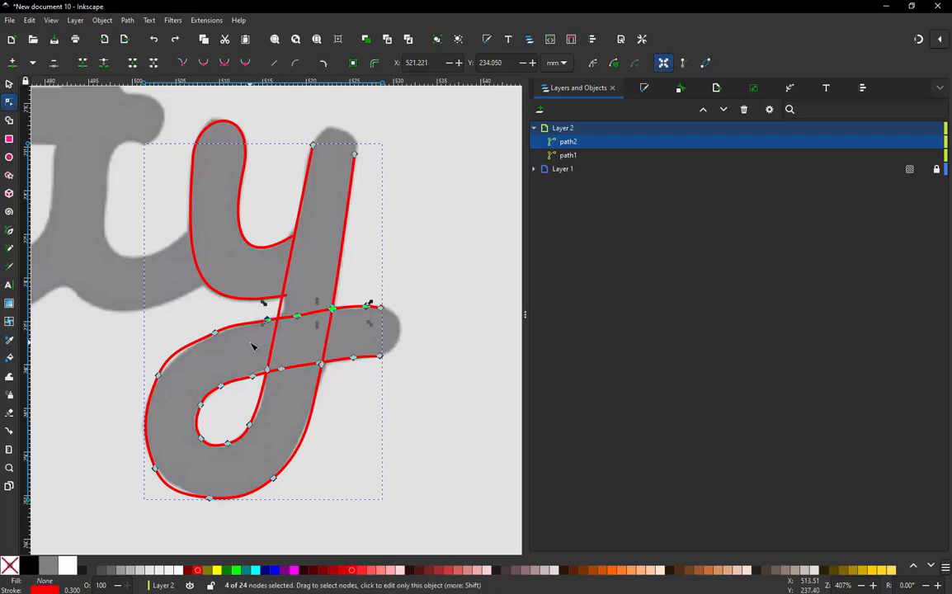
key("Delete")
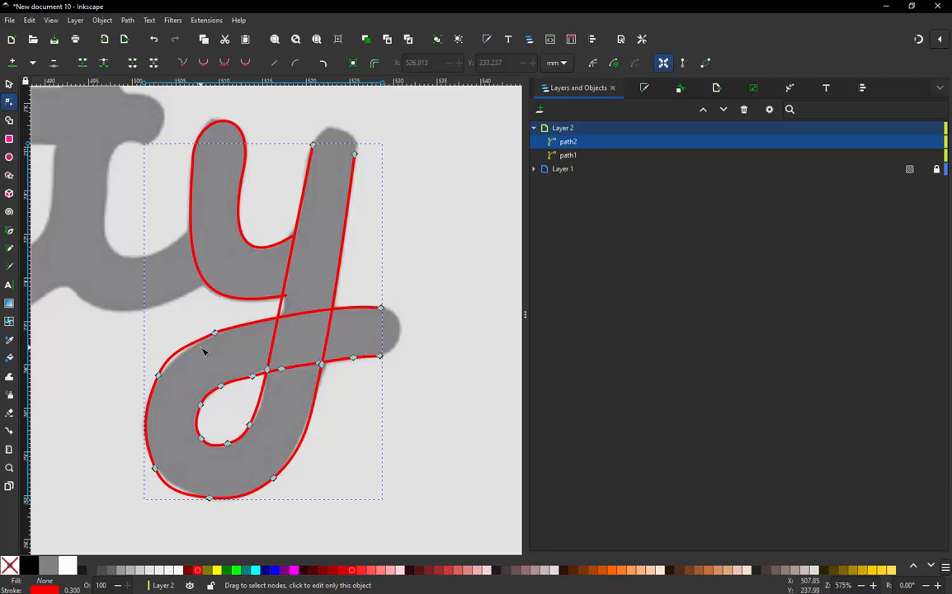
scroll(200, 347, "up", 2)
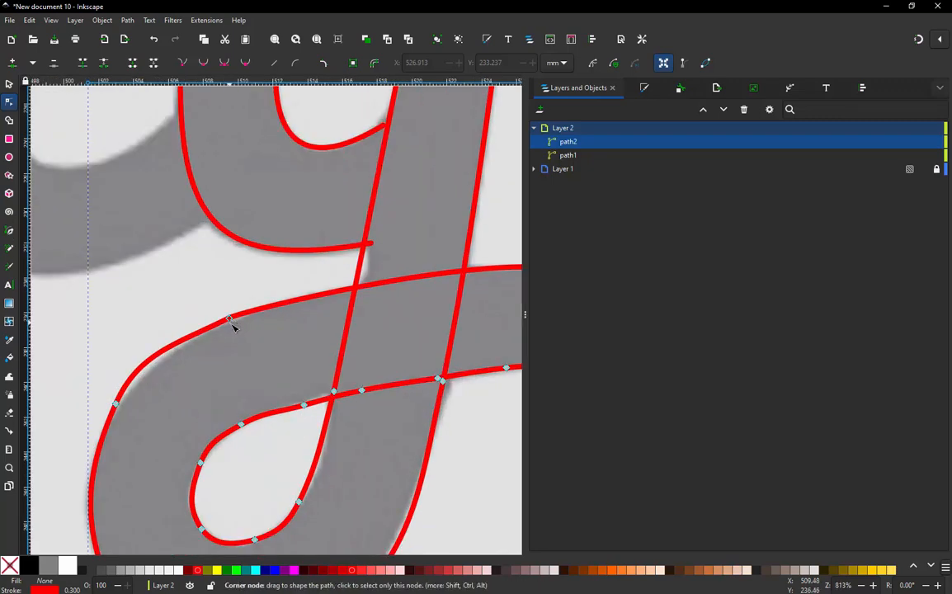
left_click(232, 324)
scroll(254, 287, "down", 2)
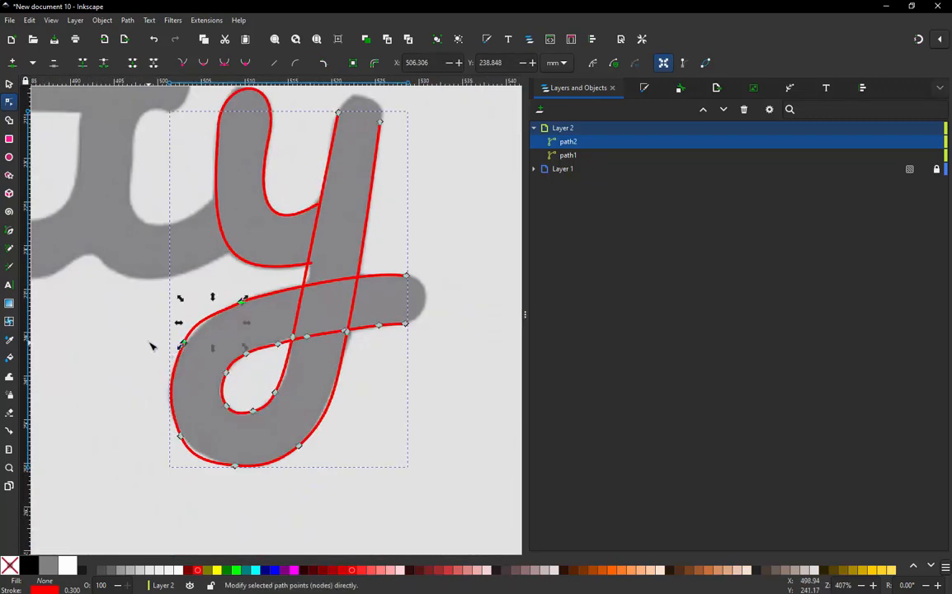
scroll(160, 345, "up", 2)
left_click_drag(153, 330, 256, 380)
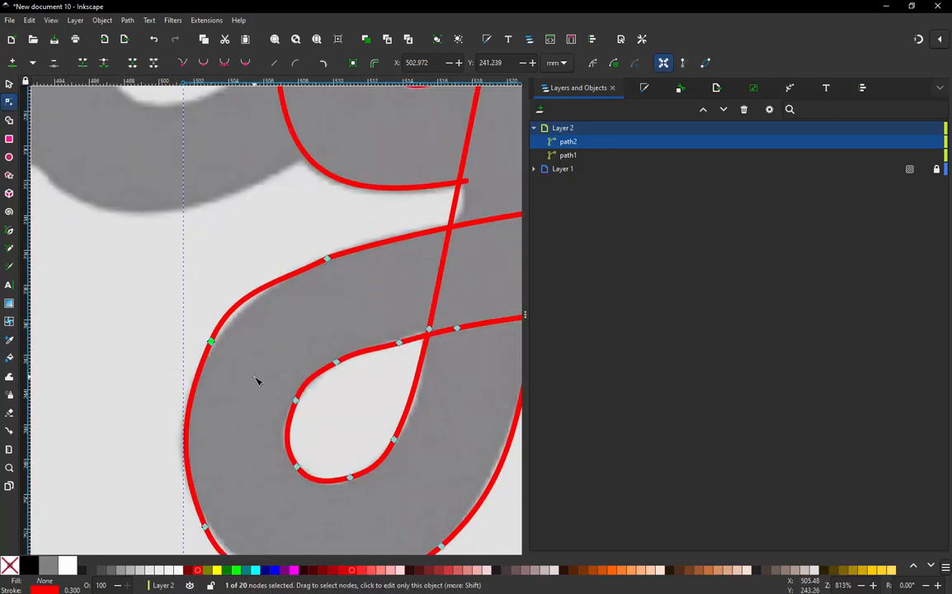
scroll(257, 382, "down", 3)
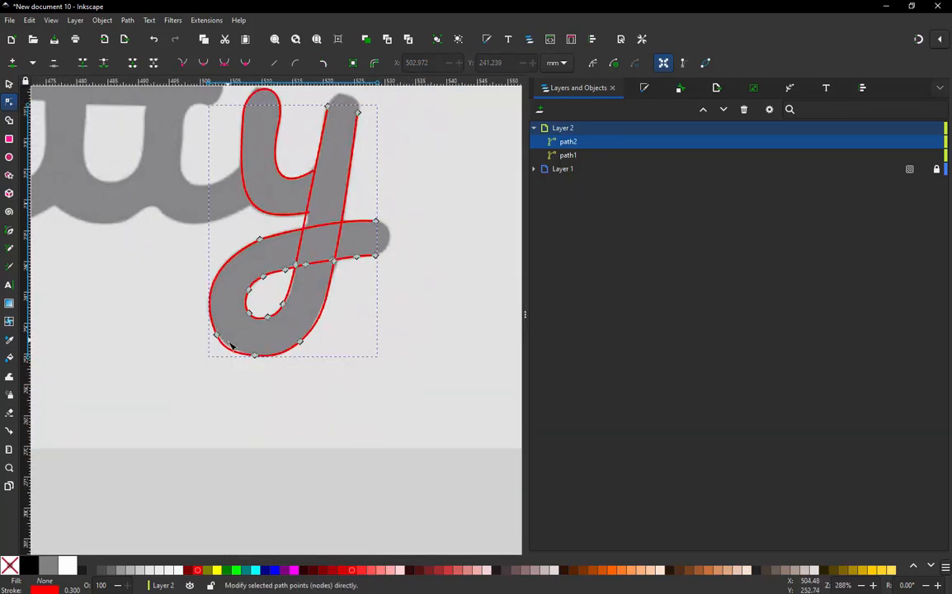
Delete the node at the bottom of the loop's outer edge.
scroll(230, 345, "up", 2)
left_click_drag(271, 357, 298, 395)
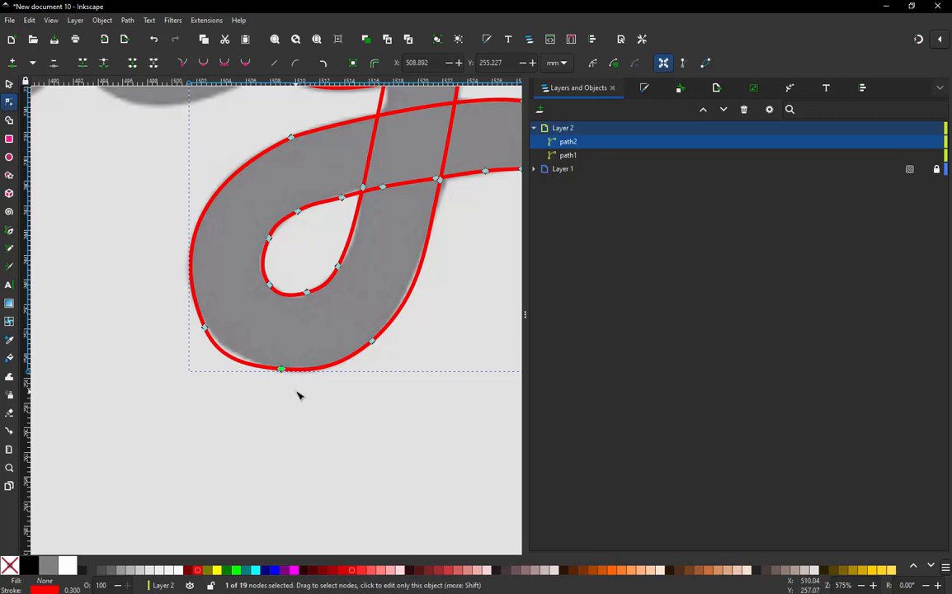
key("Delete")
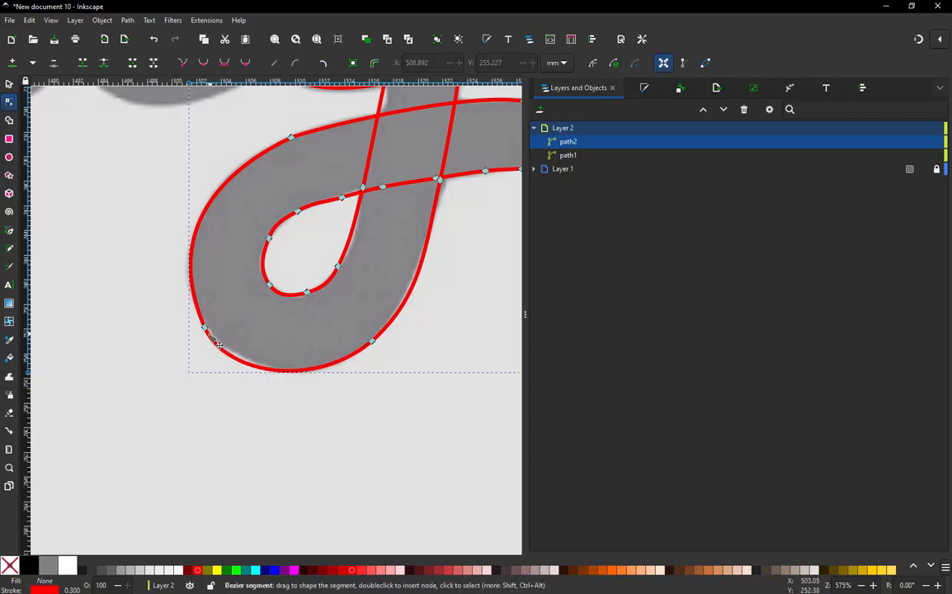
Show the Bezier handles and adjust the lower-left outer node's lower handle so the curve follows the loop's bottom edge.
left_click(205, 327)
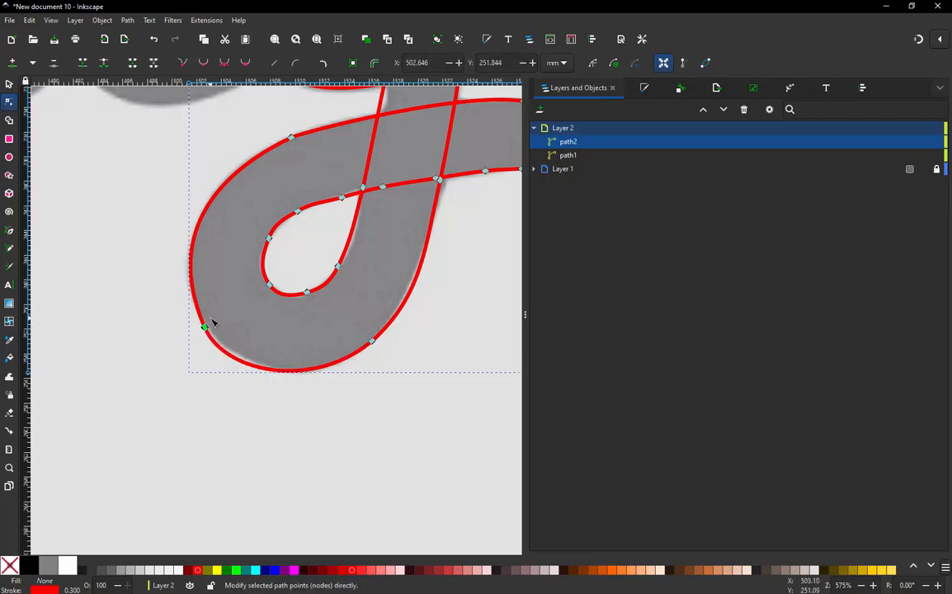
left_click(682, 63)
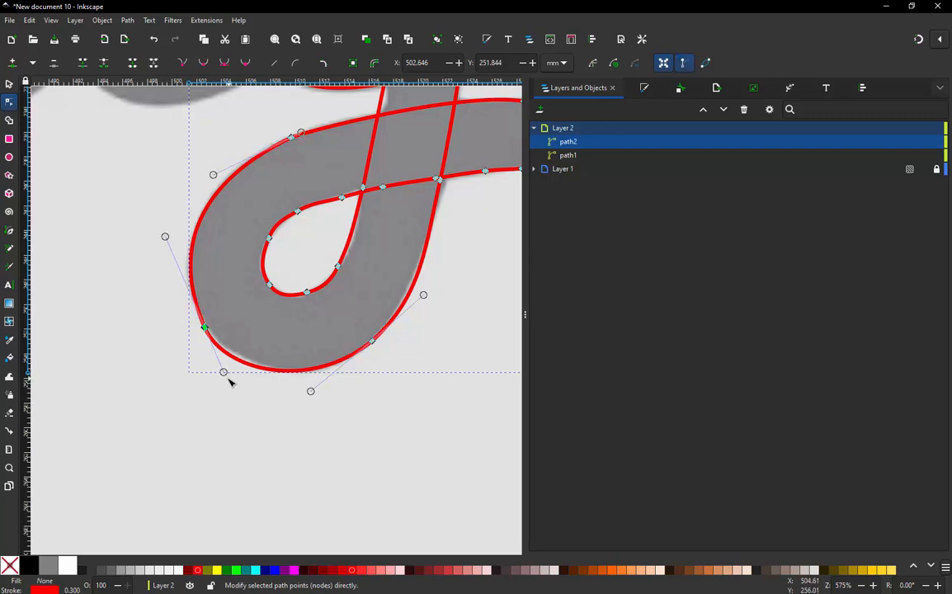
left_click_drag(225, 372, 230, 369)
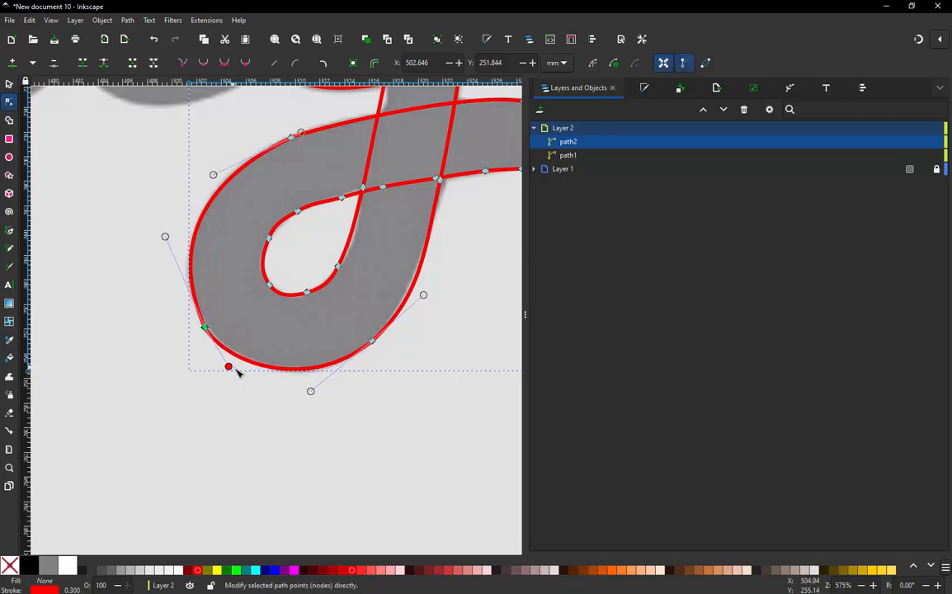
scroll(234, 370, "down", 1)
scroll(341, 304, "up", 1)
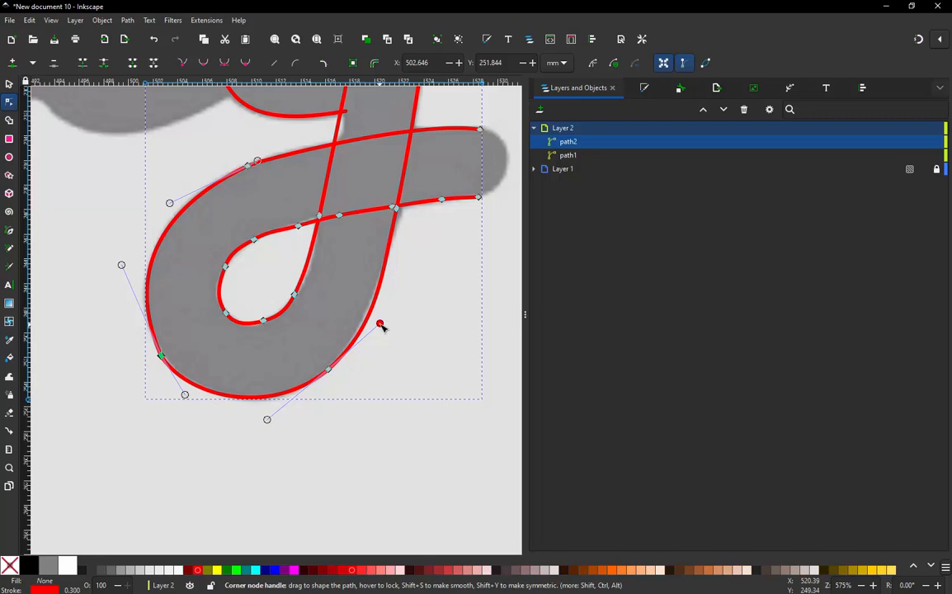
Refine the lower-right outer node's upper handle to follow the stem's outer edge, and delete the node on the loop's inner right edge.
left_click_drag(379, 322, 376, 318)
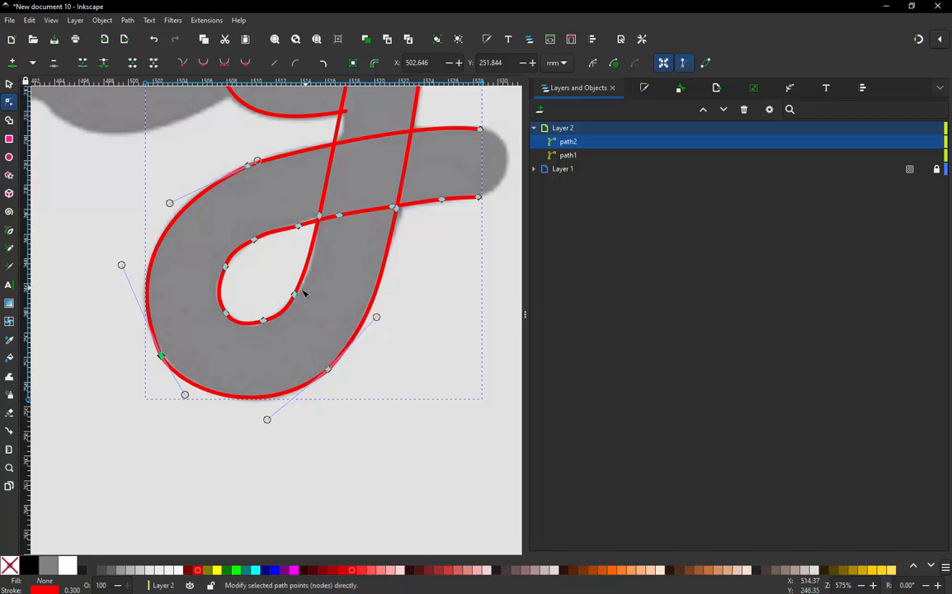
left_click_drag(301, 295, 303, 296)
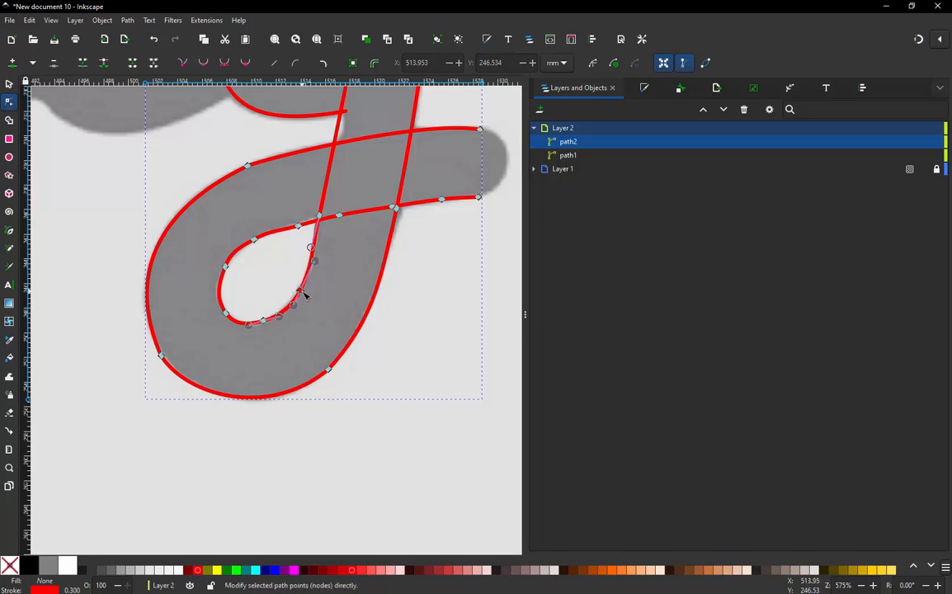
key("Delete")
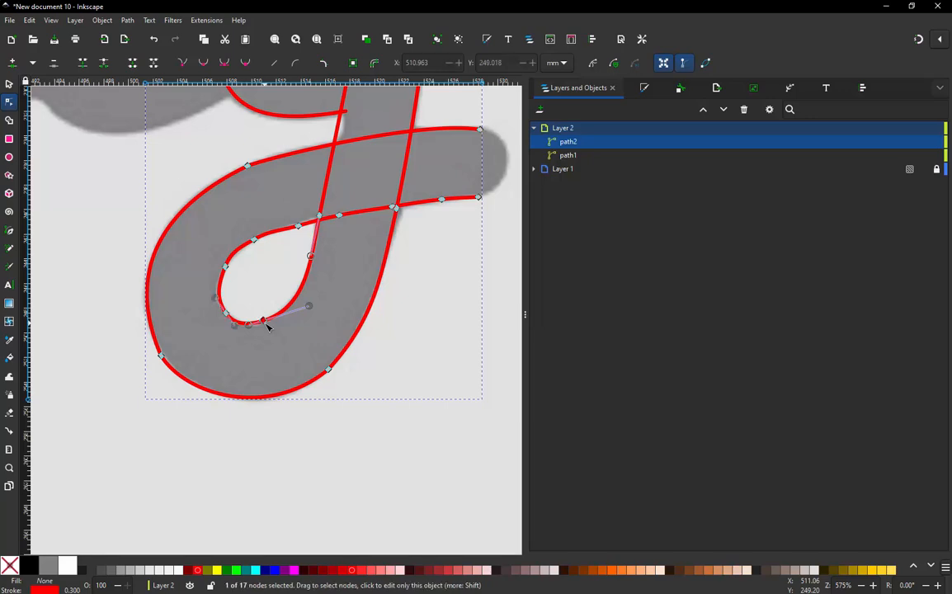
key("Delete")
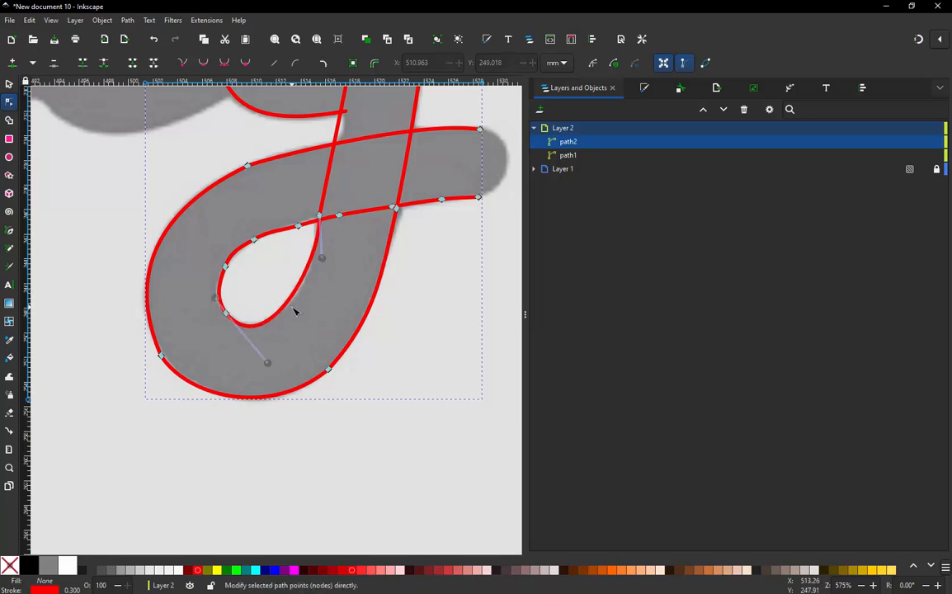
key("ctrl+z")
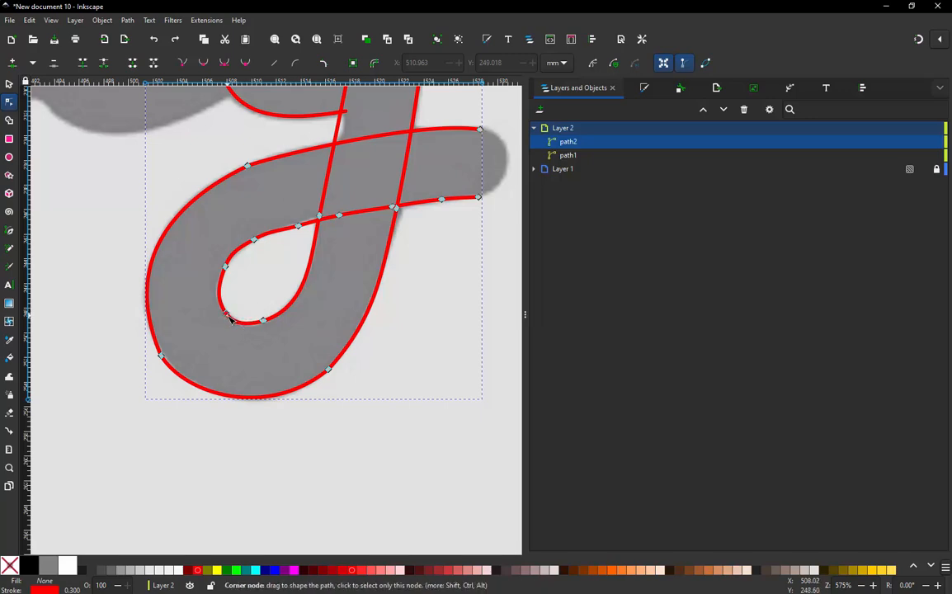
Delete the inner loop's lower-left node and the two nodes along its upper edge.
left_click(232, 320)
key("Delete")
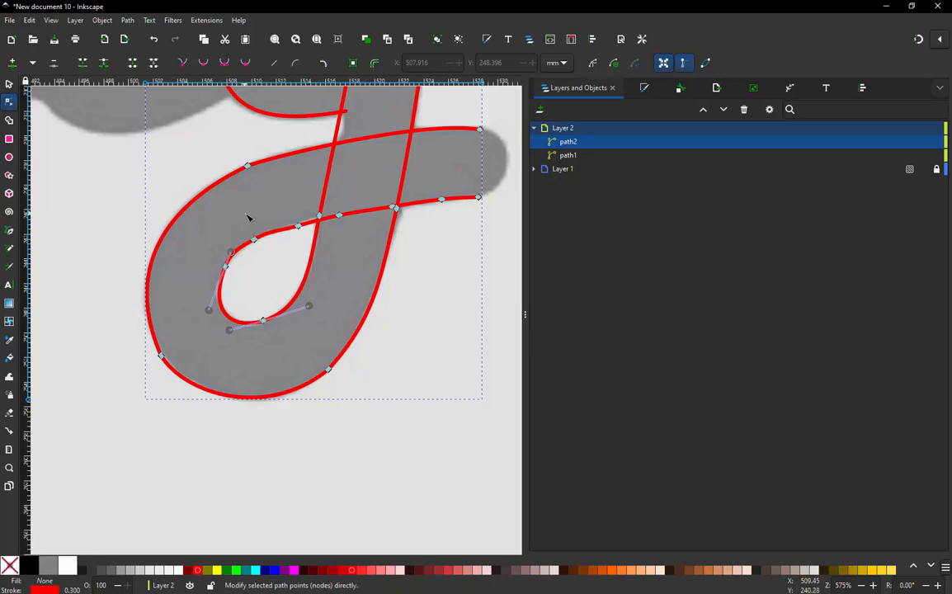
left_click_drag(246, 214, 307, 251)
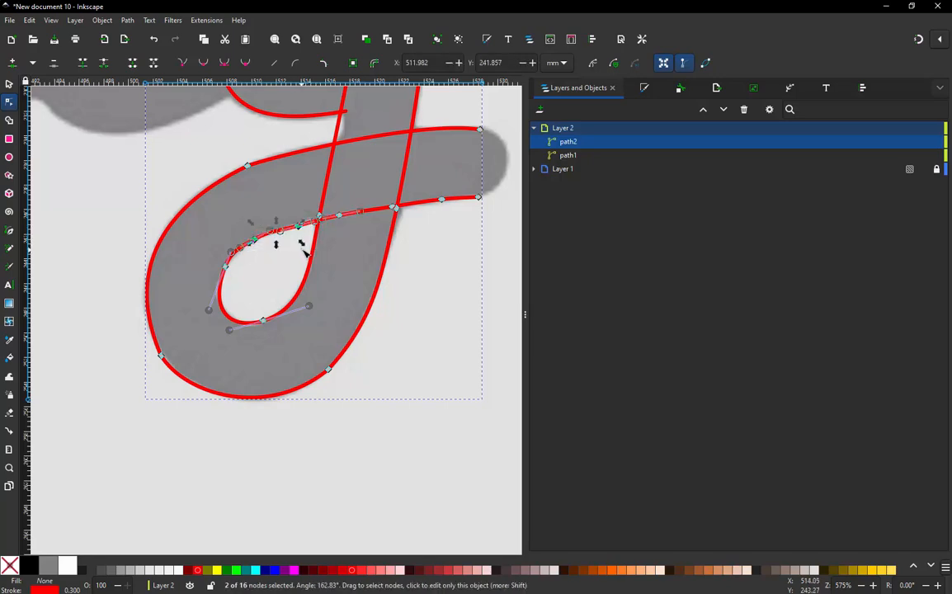
key("Delete")
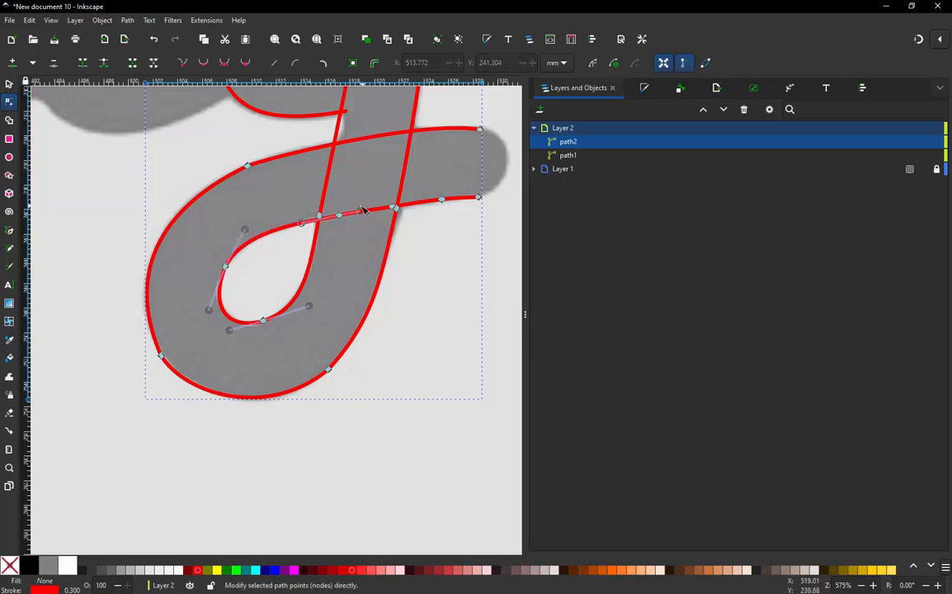
Delete the three intermediate nodes along the tail's lower edge, keeping the stem's own nodes at both crossings.
left_click_drag(329, 206, 426, 224)
left_click(460, 180)
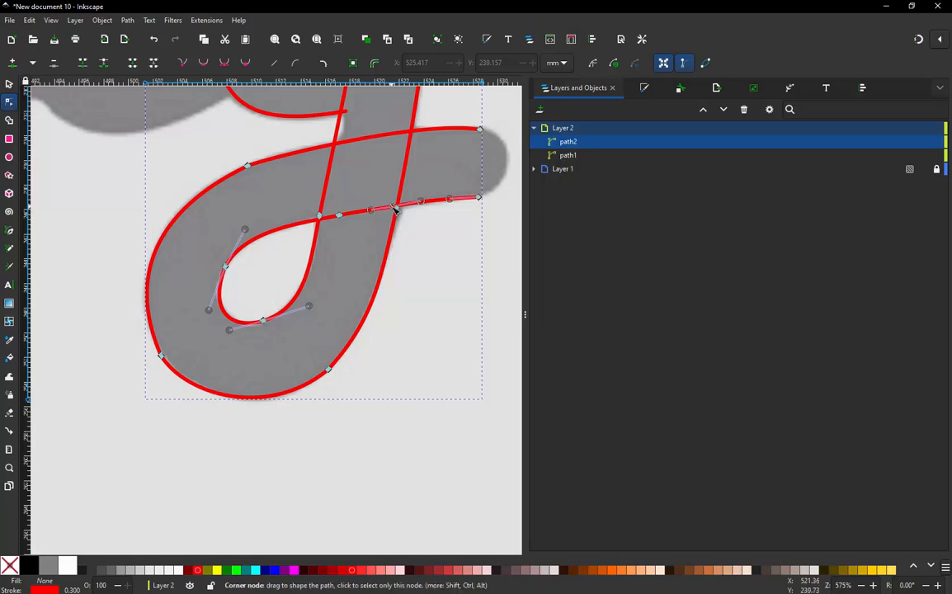
left_click(406, 232)
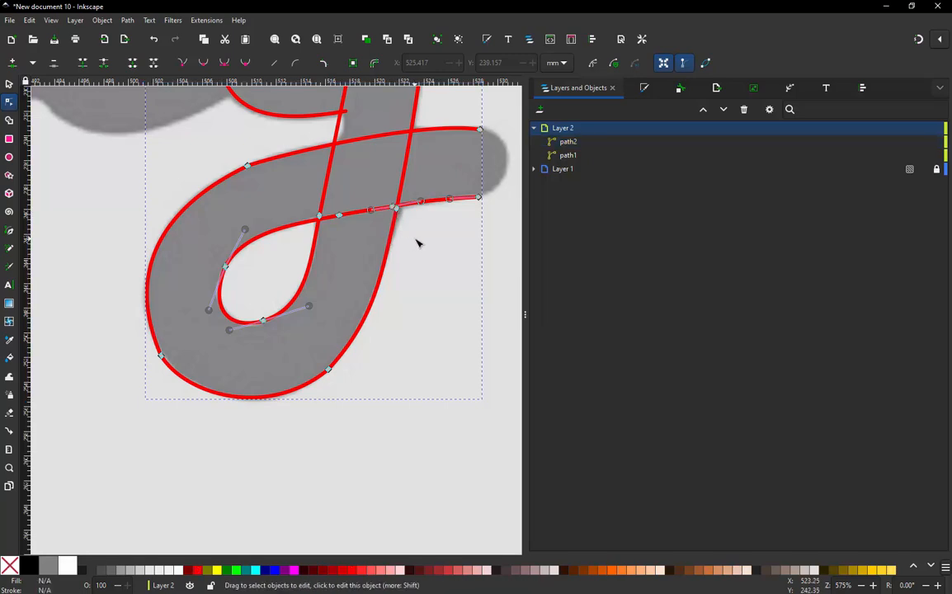
scroll(378, 214, "up", 2)
left_click(370, 212)
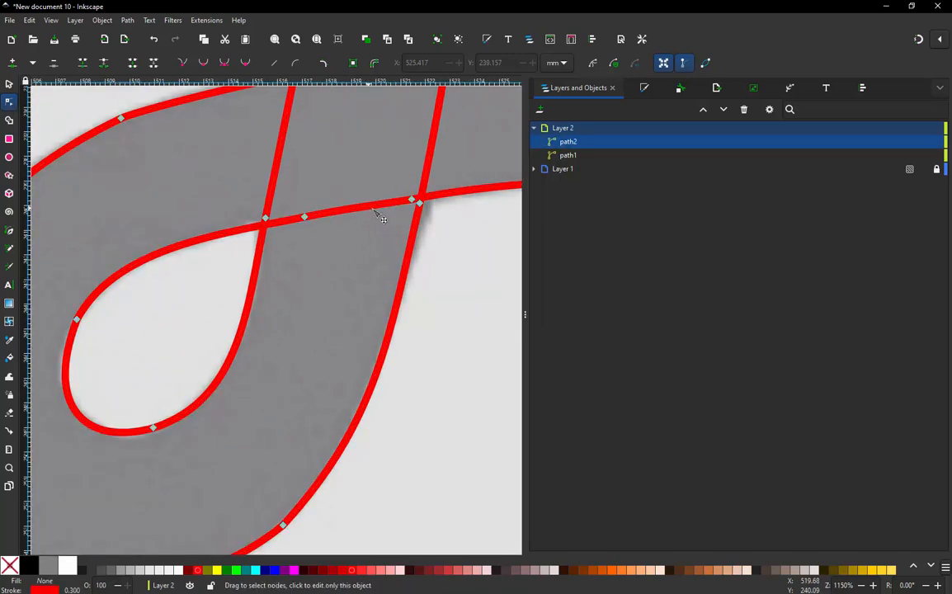
left_click(415, 201)
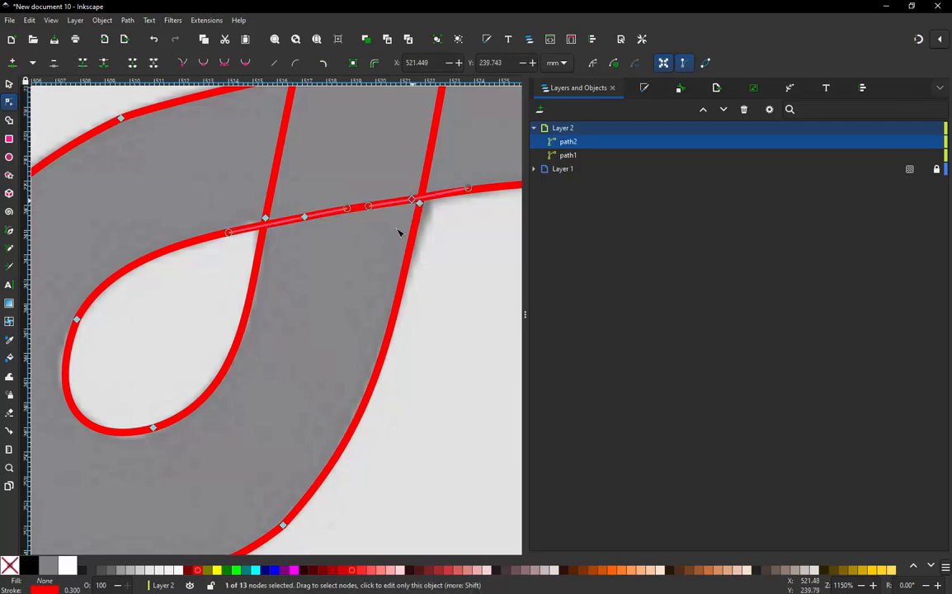
key("Delete")
key("Delete")
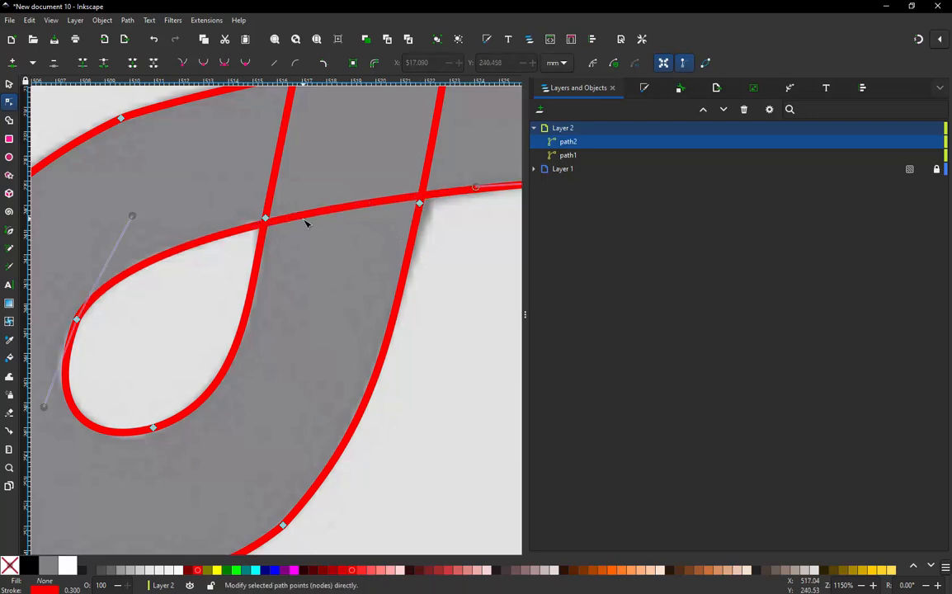
scroll(288, 298, "down", 2)
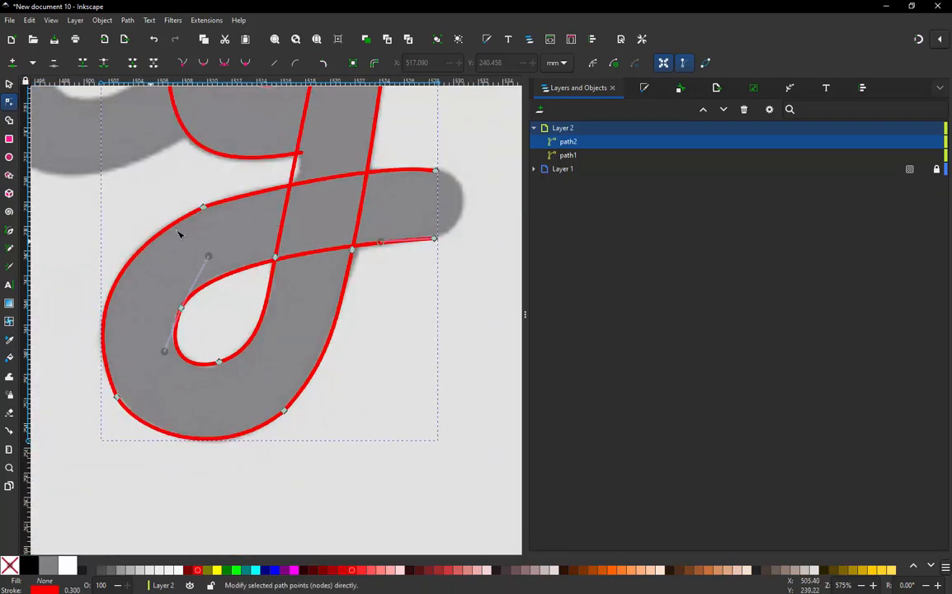
left_click(159, 205)
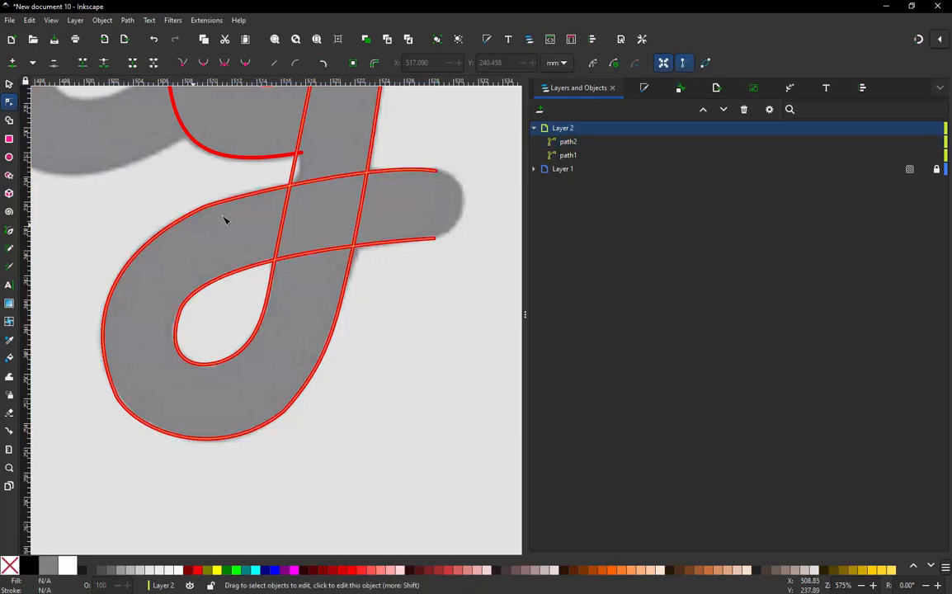
Join the two open end nodes at the top of the y's stem with a new segment.
scroll(322, 406, "down", 1)
scroll(318, 421, "down", 2)
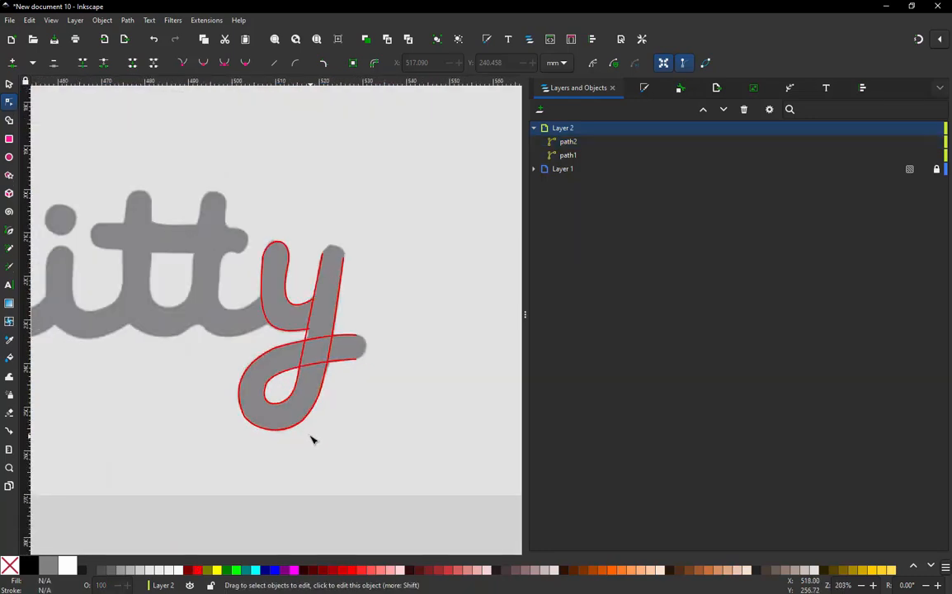
scroll(248, 407, "up", 2)
scroll(269, 450, "down", 1)
scroll(412, 190, "up", 1)
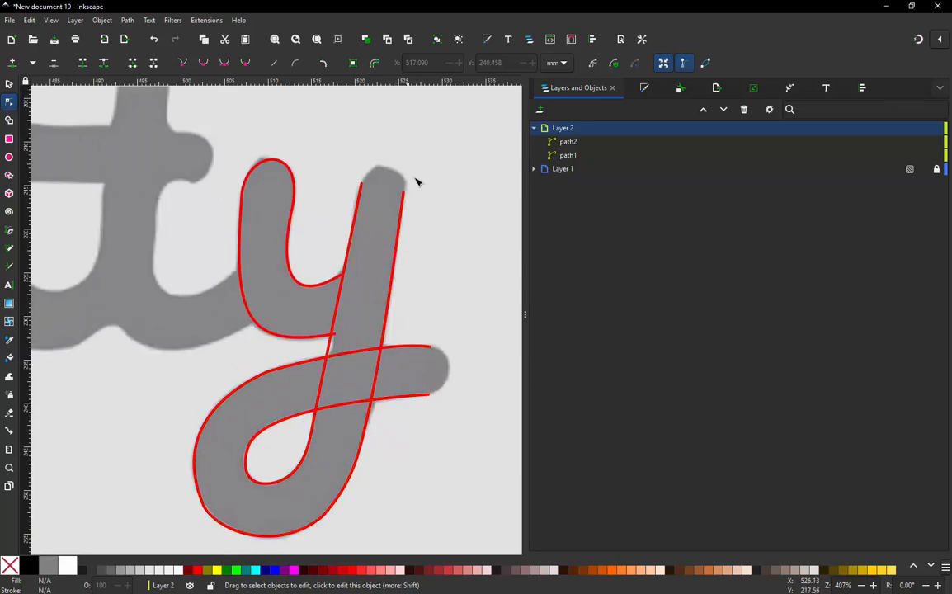
scroll(403, 191, "up", 1)
scroll(363, 193, "up", 1)
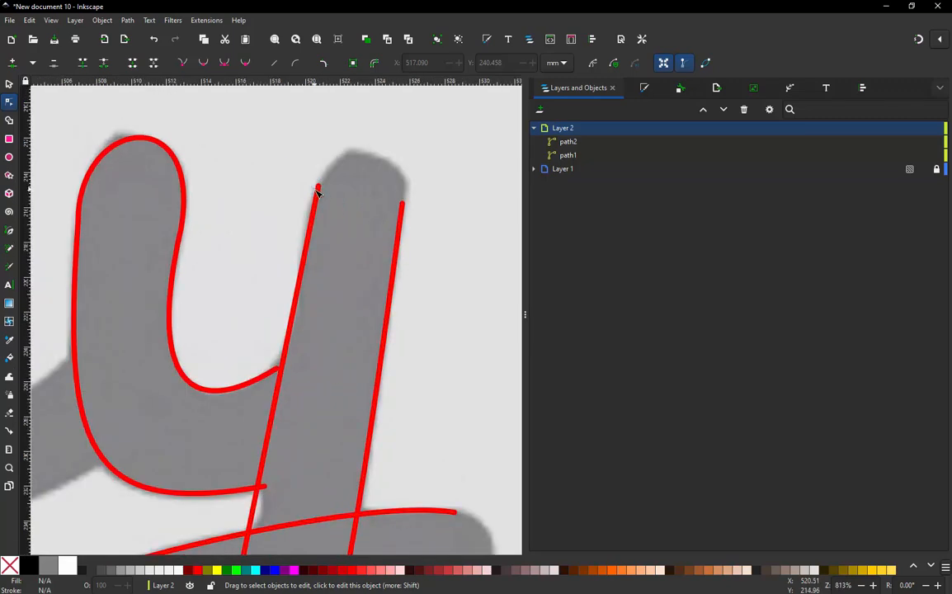
left_click(318, 191)
left_click(403, 206)
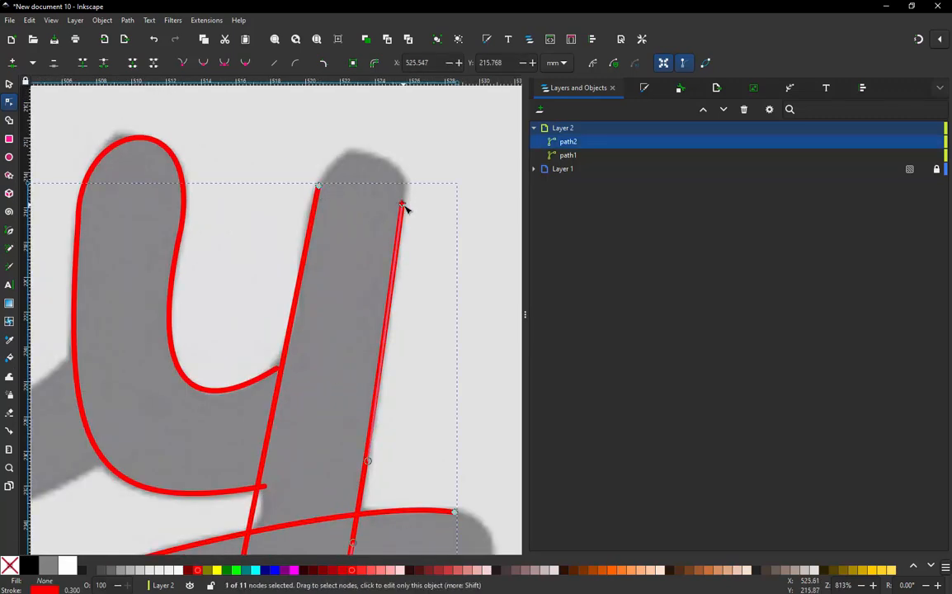
left_click(318, 188, "shift")
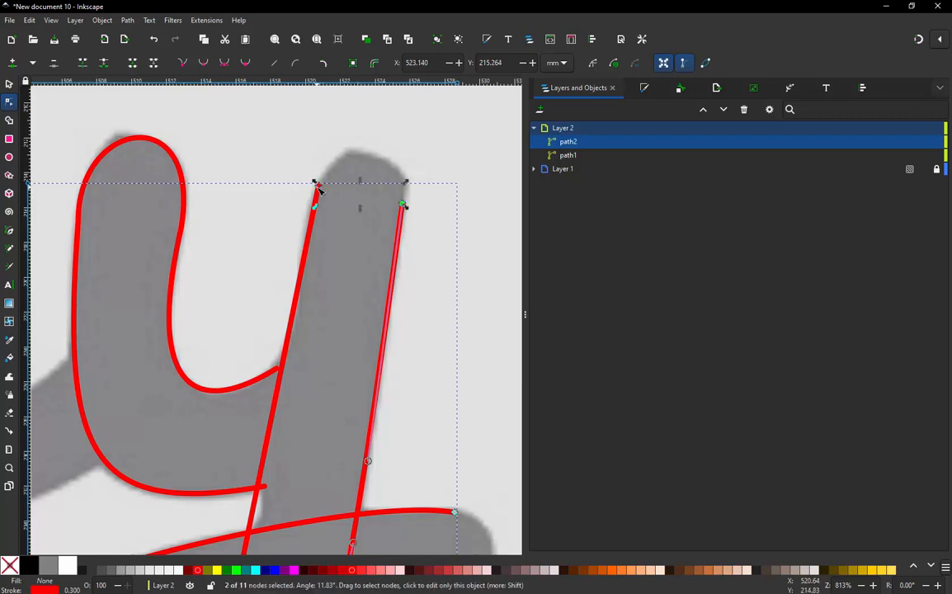
left_click(132, 62)
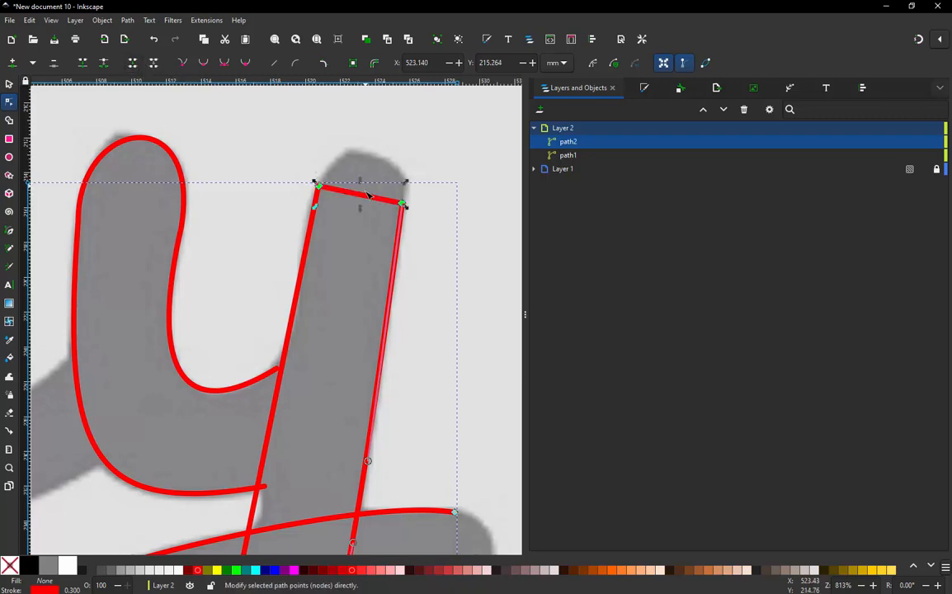
Curve the stem's top segment into a rounded cap matching the letter, insert a node near its peak and break the path there.
left_click_drag(330, 186, 428, 161)
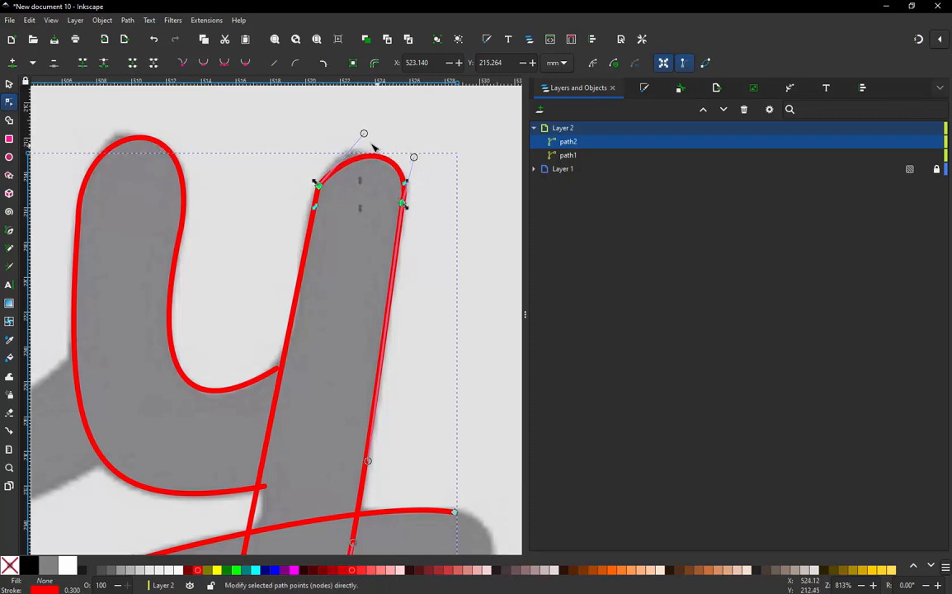
left_click_drag(363, 135, 343, 128)
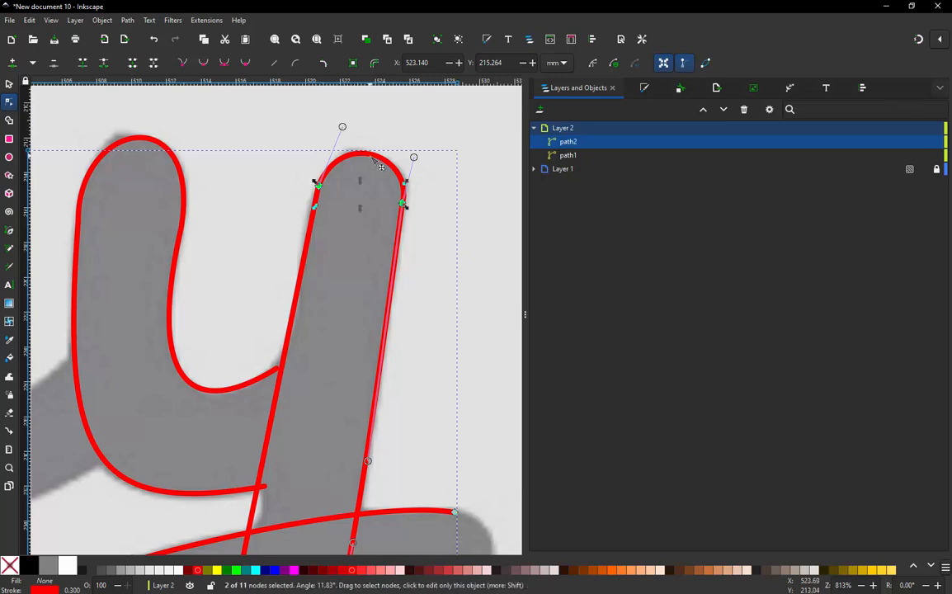
double_click(370, 155)
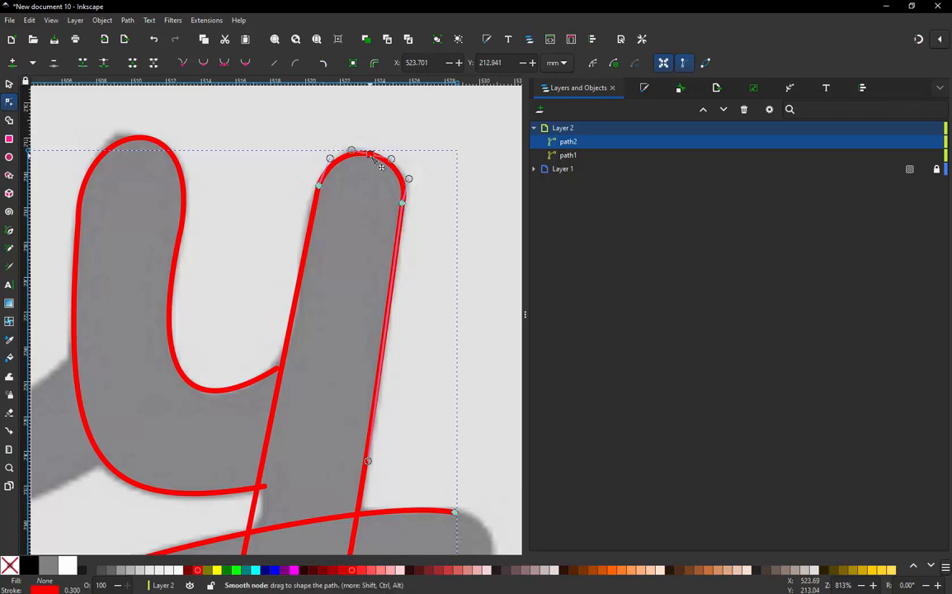
left_click(103, 63)
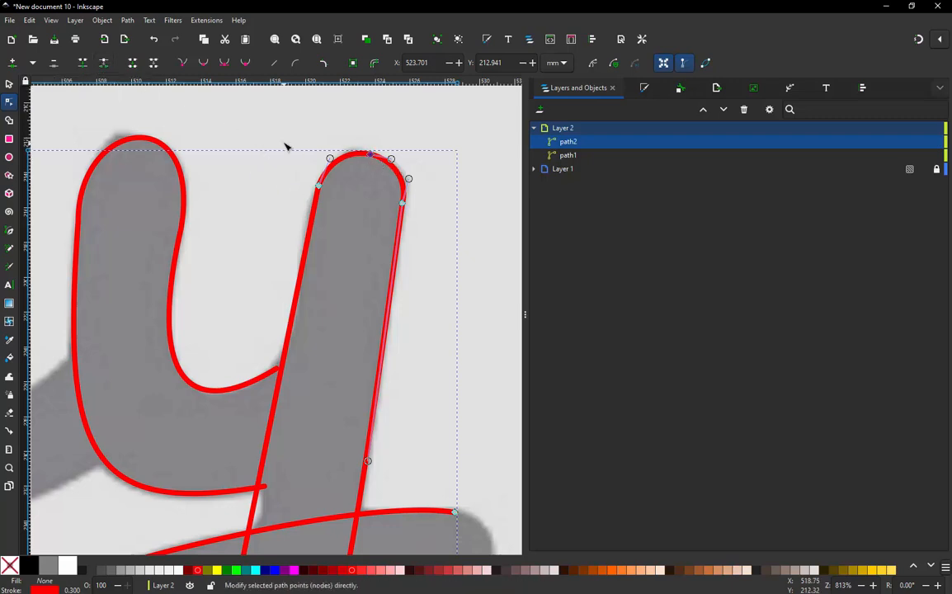
Join the two open end nodes at the tail's tip with a new segment.
scroll(287, 144, "down", 2, "ctrl")
scroll(333, 353, "up", 2, "ctrl")
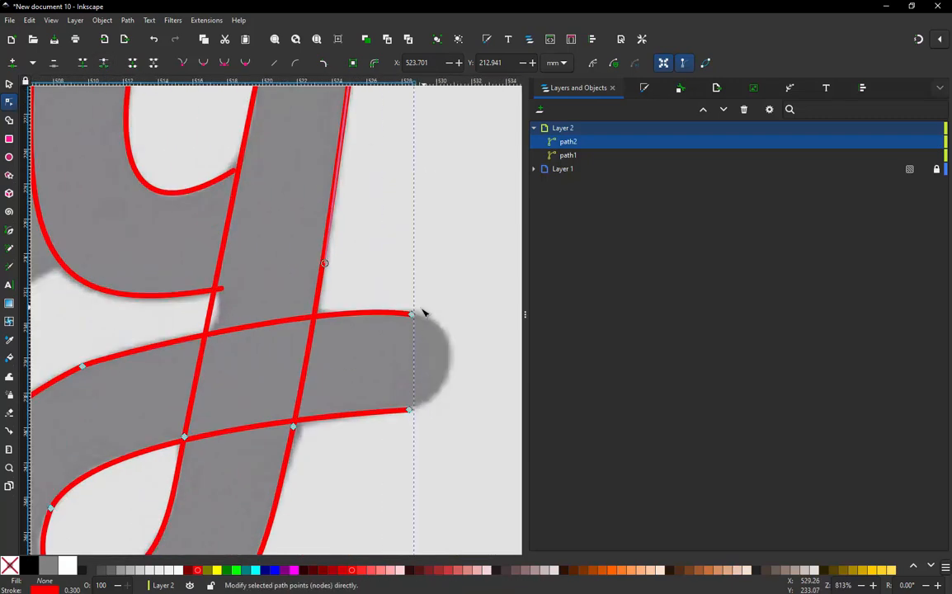
left_click(413, 314)
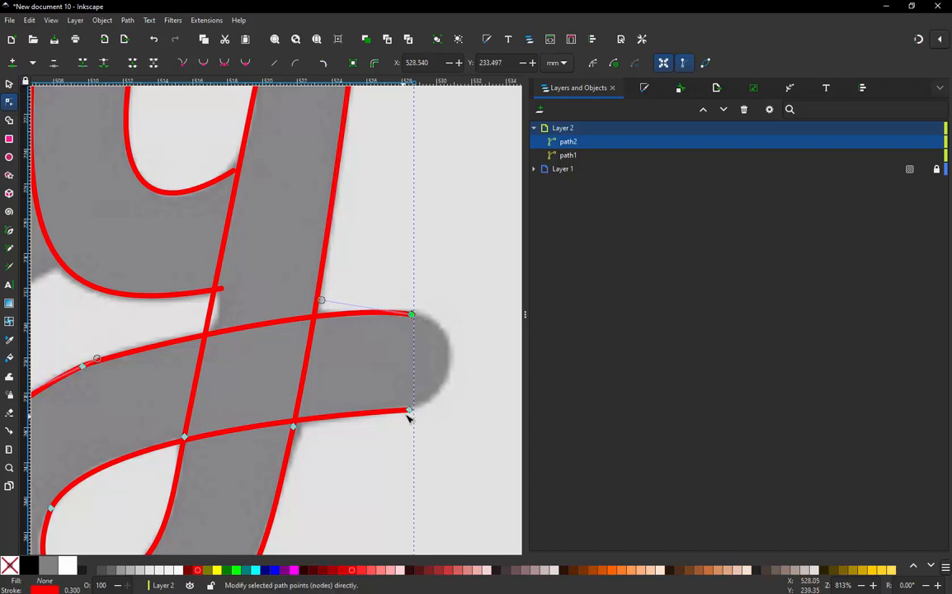
left_click(410, 411, "shift")
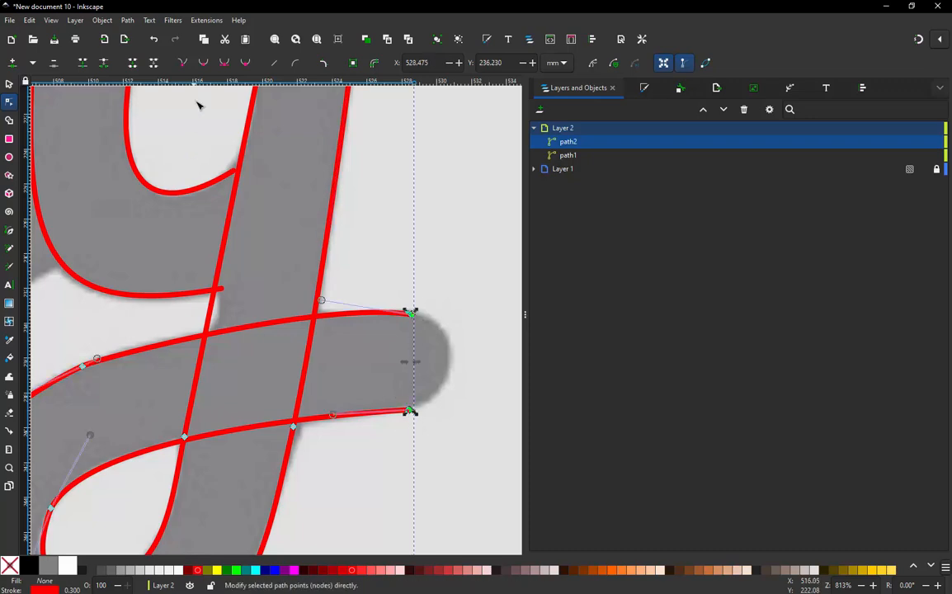
left_click(134, 66)
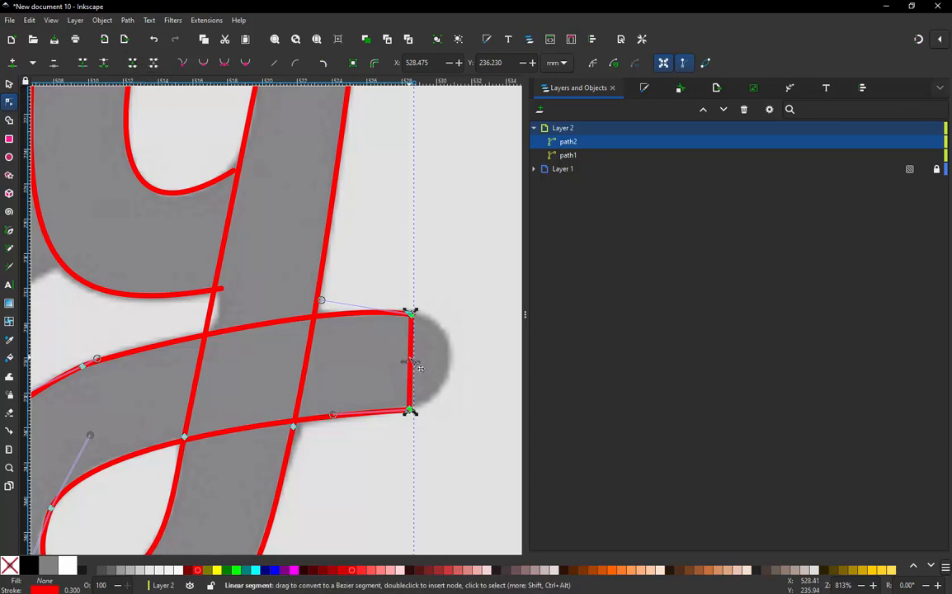
Curve the tail's end segment into a rounded cap matching the letter, insert a node midway and break the path there.
left_click_drag(419, 367, 483, 330)
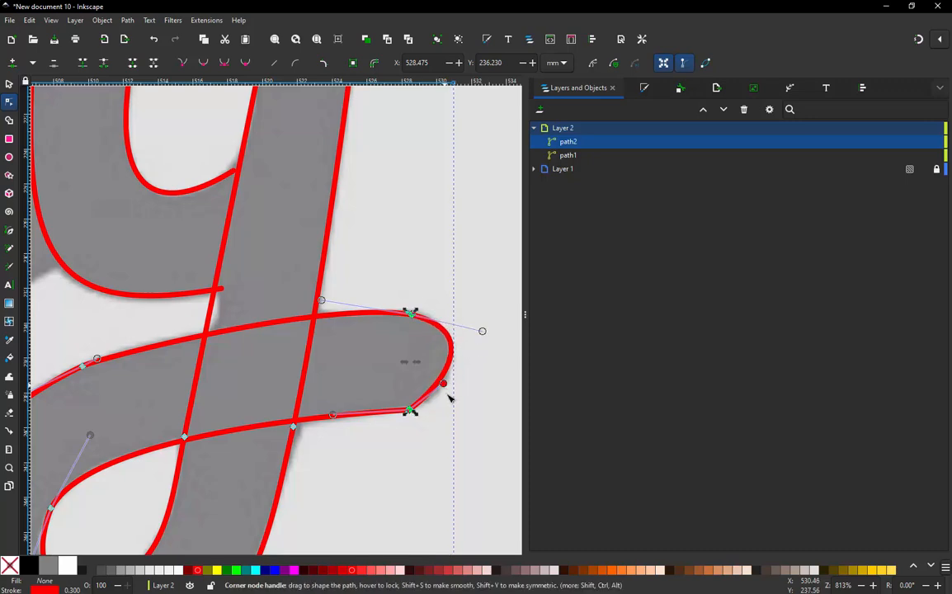
left_click_drag(448, 395, 446, 414)
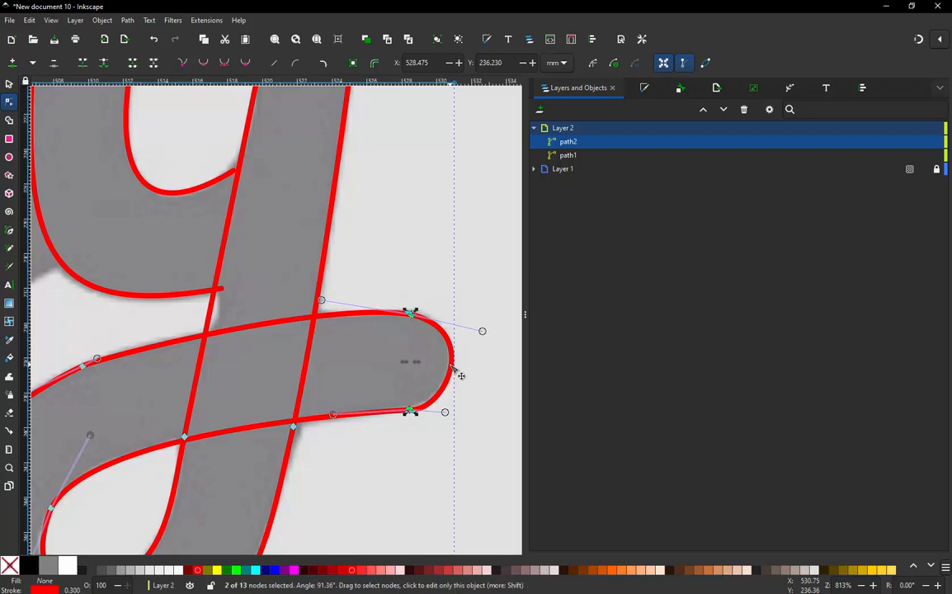
double_click(452, 366)
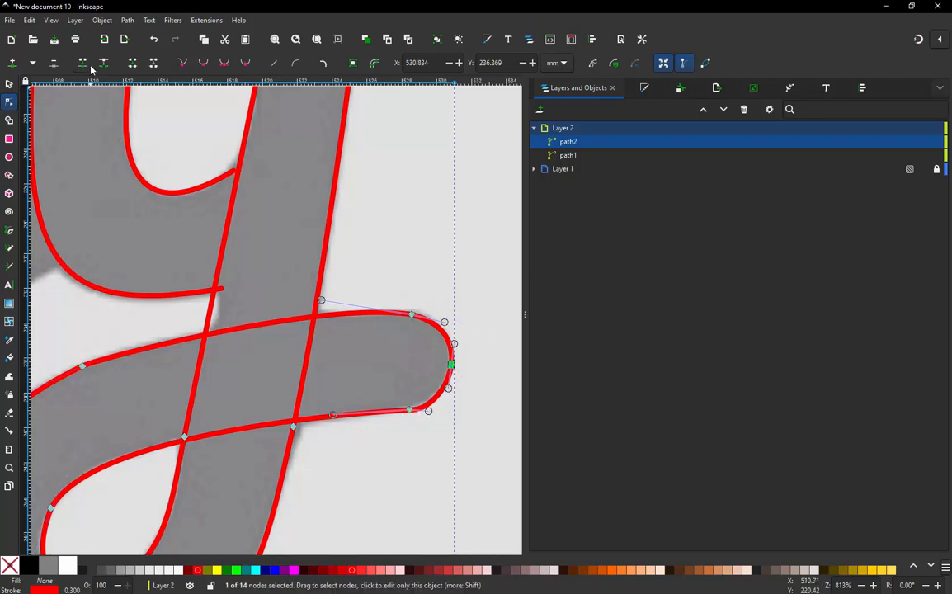
Open the Ink/Stitch Params for the y's stem-and-loop path to preview its satin column.
scroll(346, 359, "down", 2)
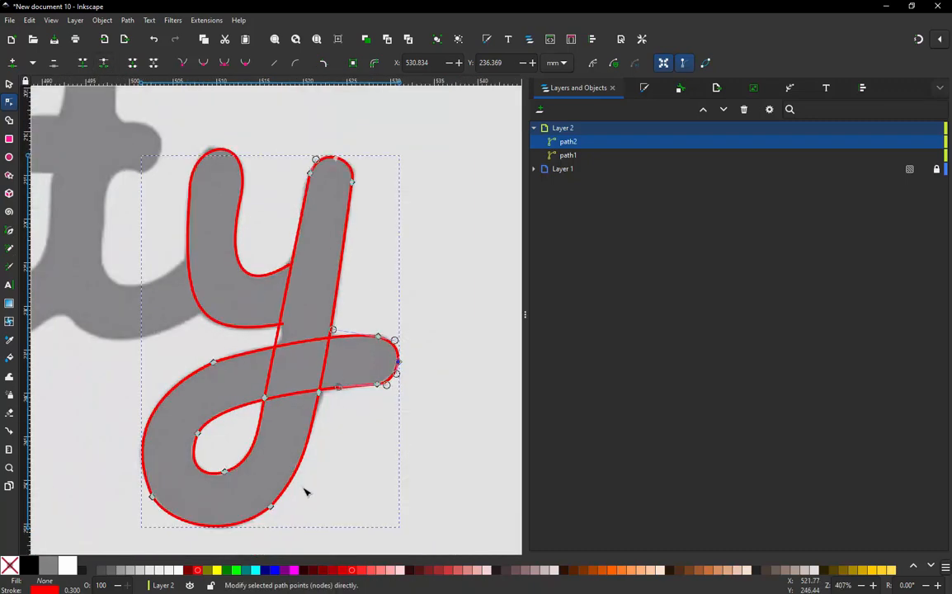
left_click(215, 23)
mouse_move(272, 164)
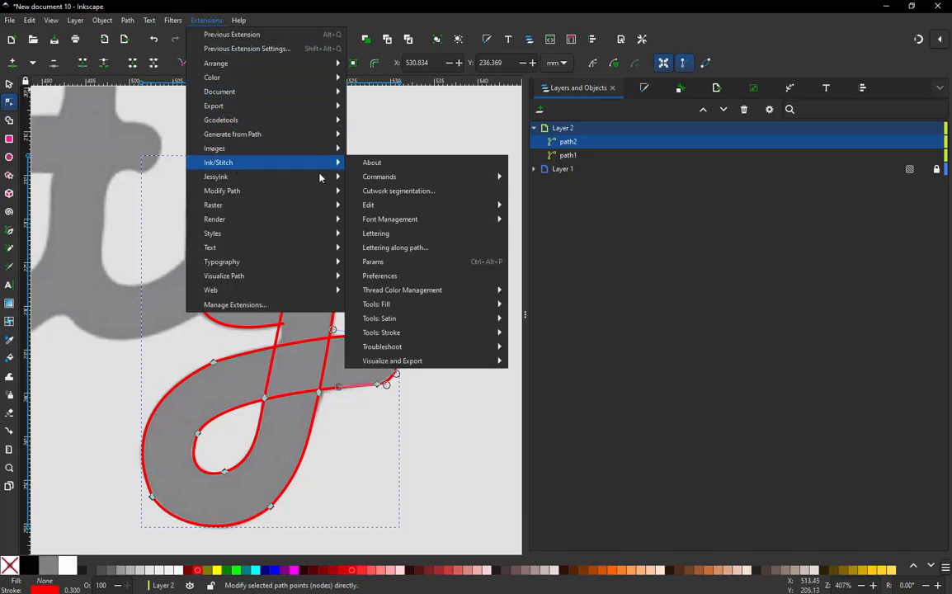
left_click(375, 276)
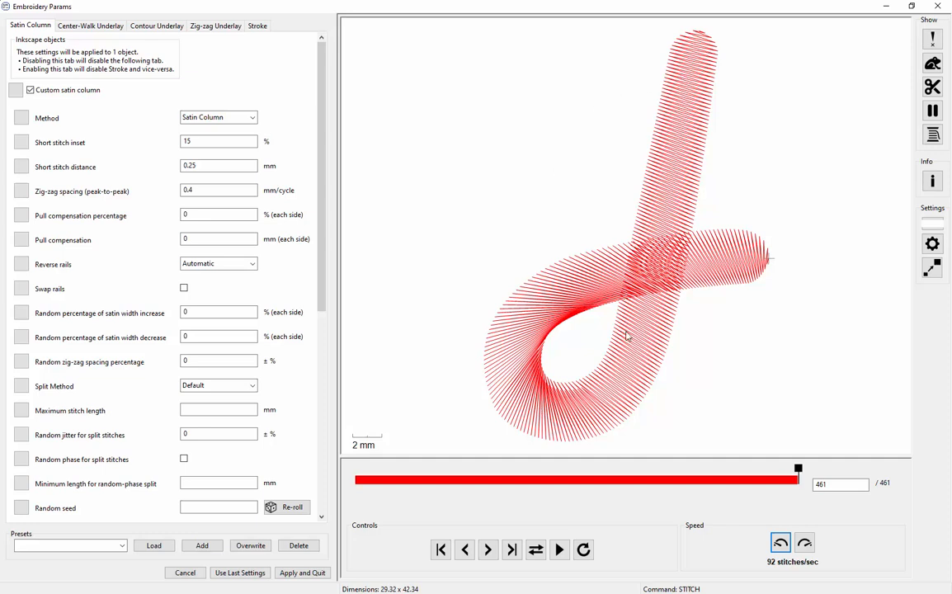
Apply the satin column settings to the y's stem-and-loop path and close the Params dialog.
left_click(305, 573)
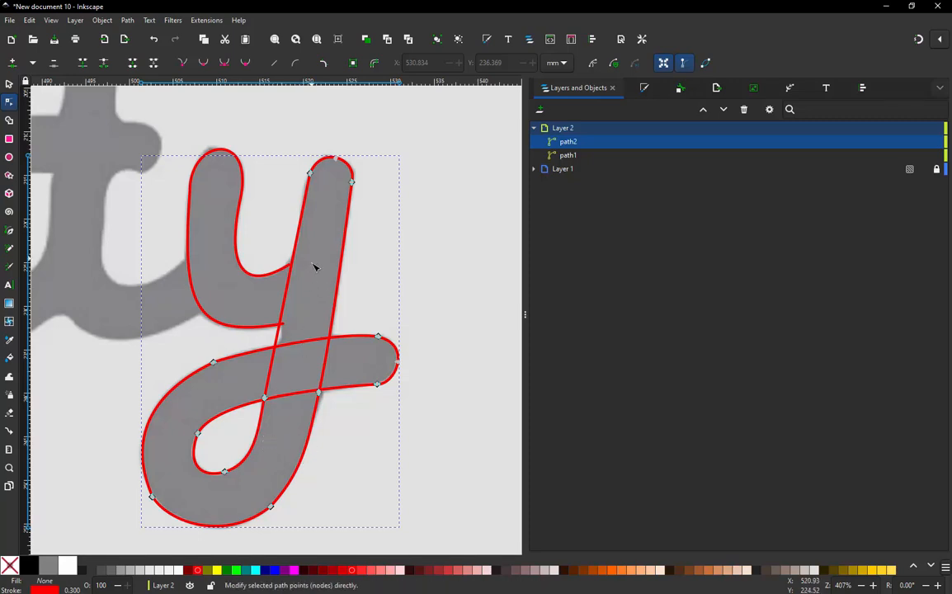
scroll(266, 318, "down", 1)
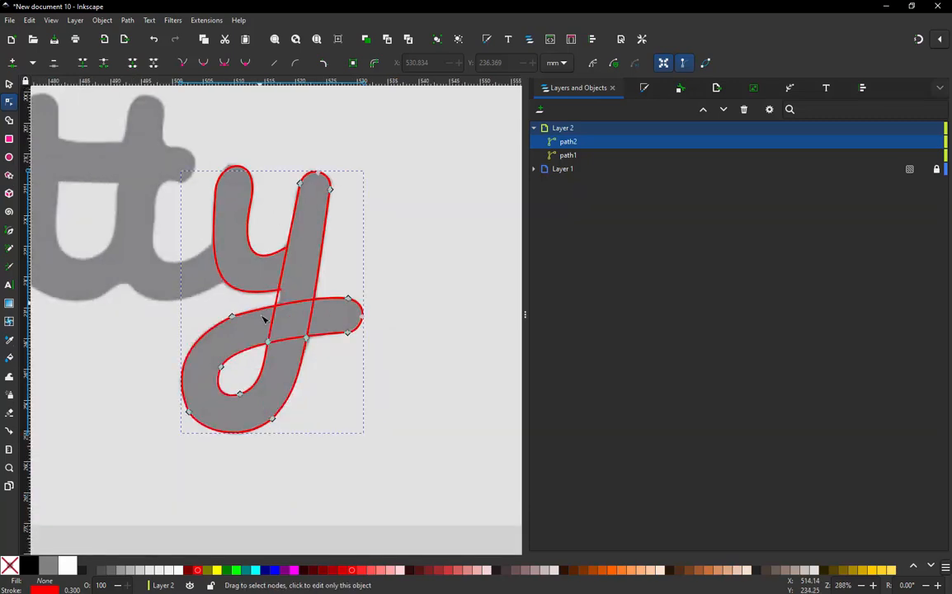
scroll(326, 351, "up", 2)
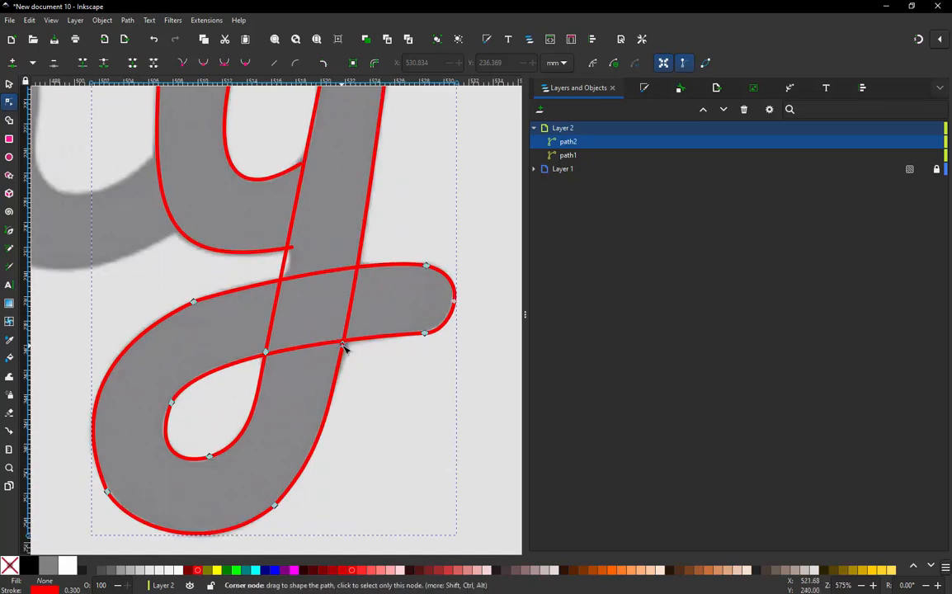
left_click(353, 364)
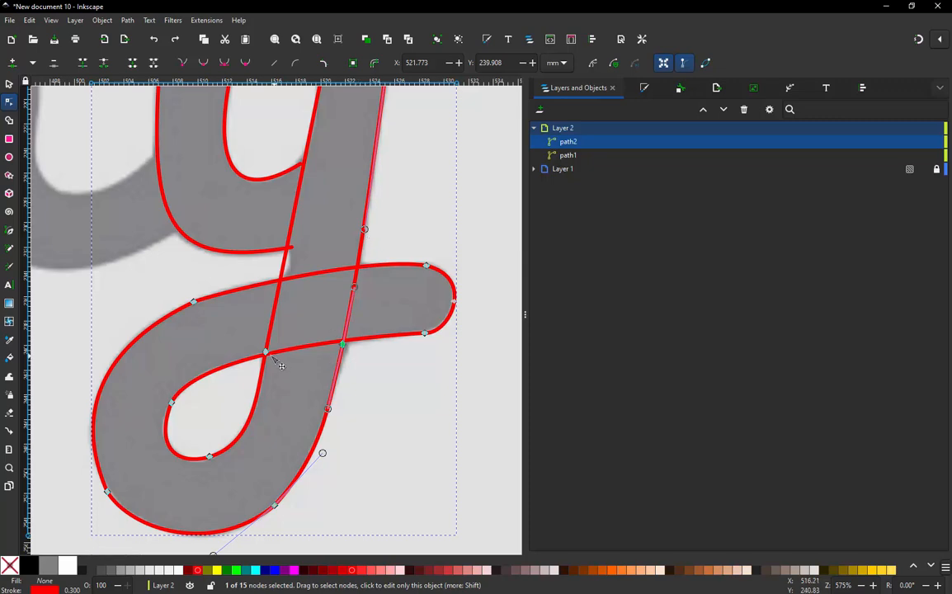
left_click_drag(270, 354, 306, 368)
key("ctrl+z")
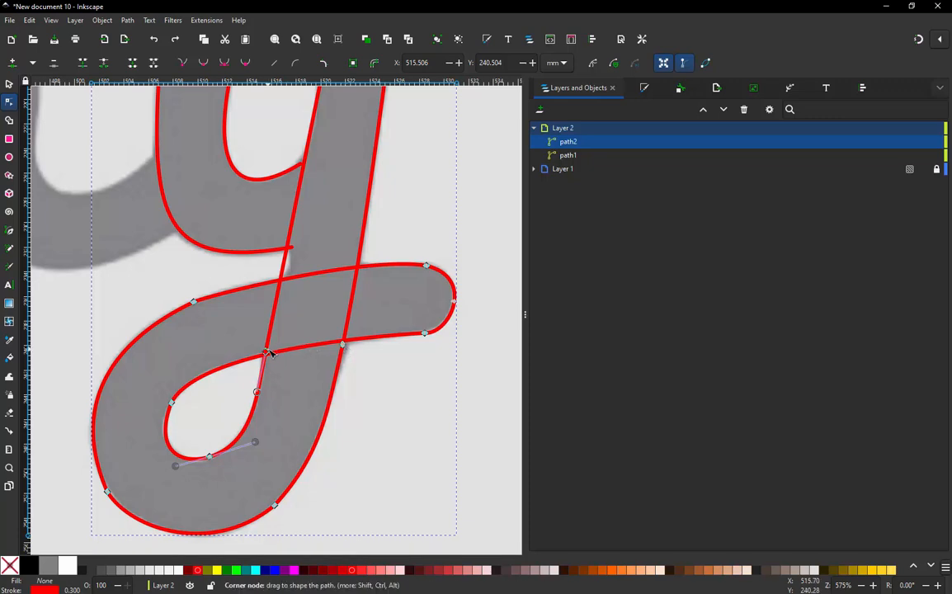
left_click(201, 347)
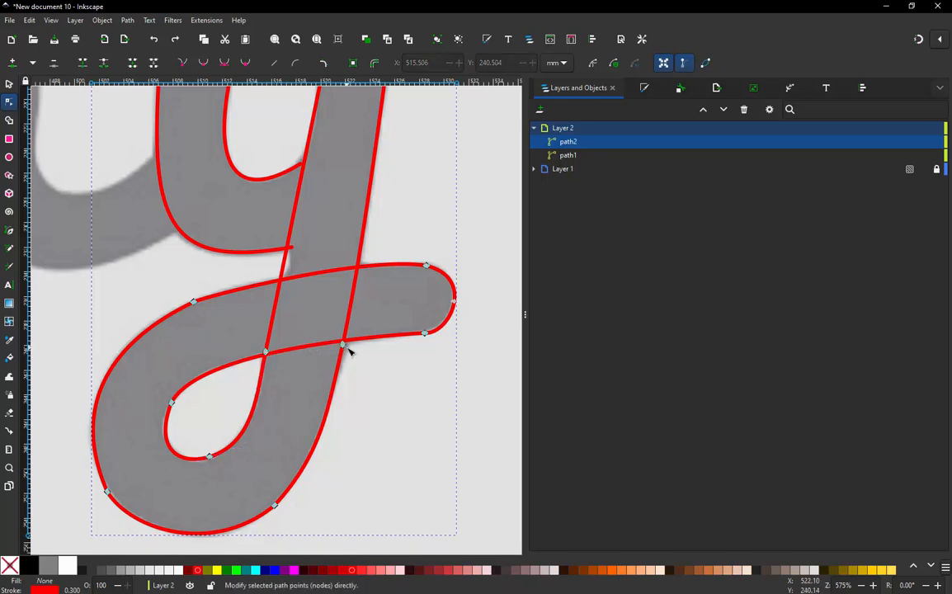
Insert a node on the stem's left rail just above the loop crossing and delete the node at the crossing.
left_click(272, 330)
left_click(265, 352)
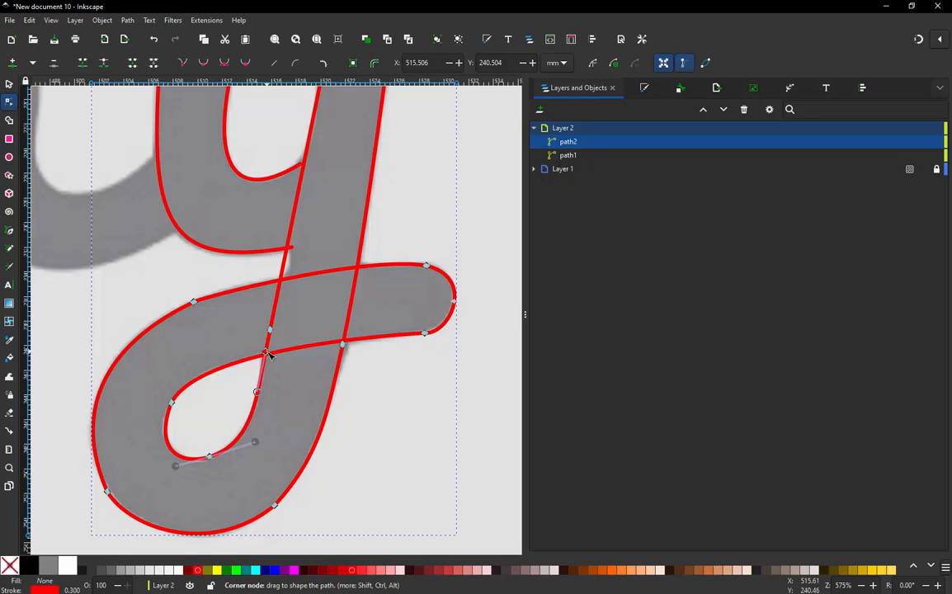
key("Delete")
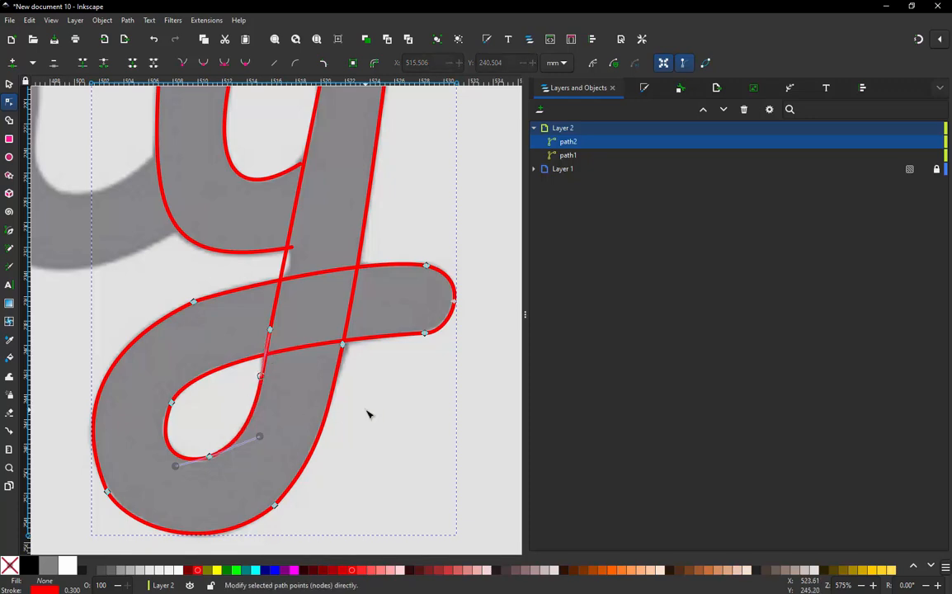
Insert extra nodes on the inner and outer rails along the loop's lower right side and at its outer bottom.
double_click(252, 416)
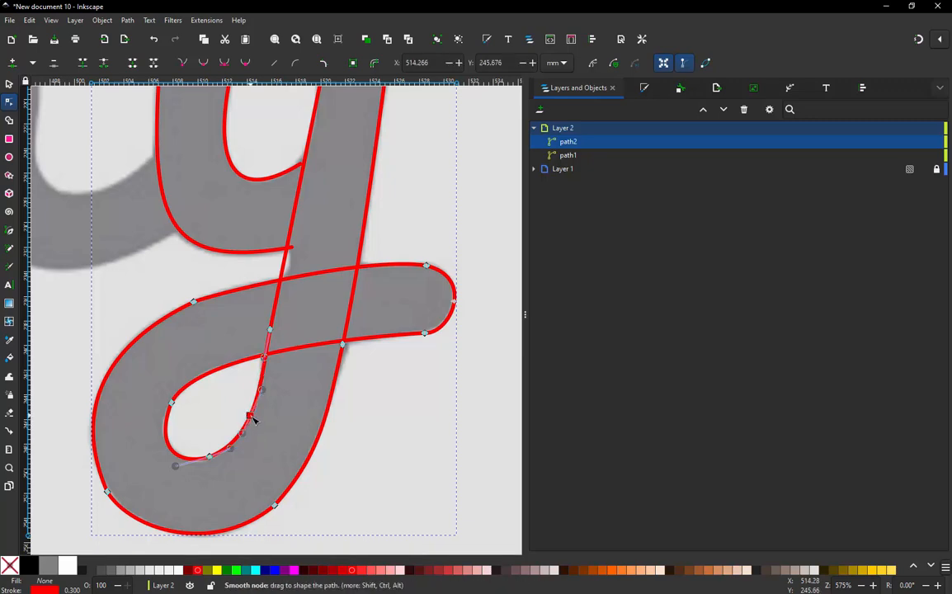
double_click(316, 451)
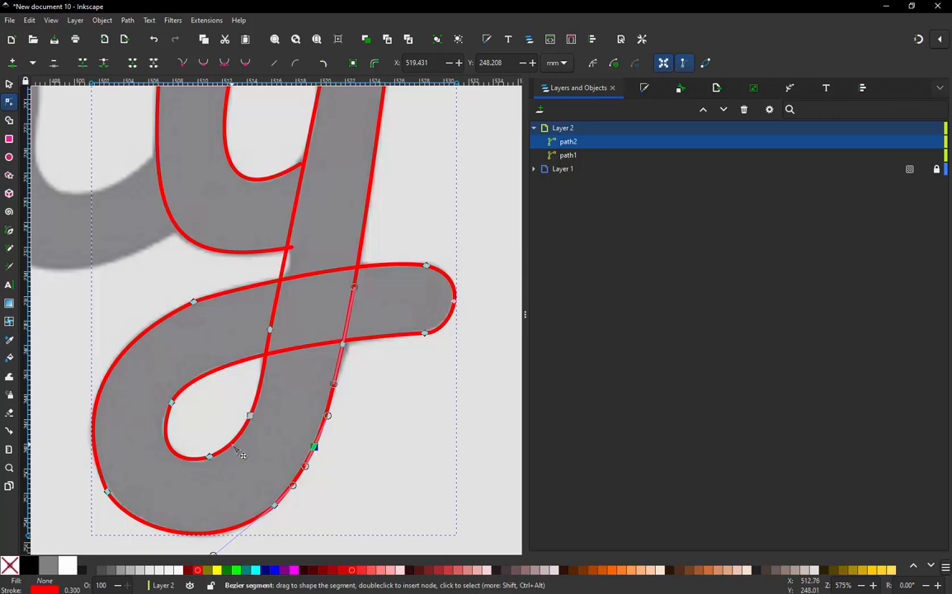
double_click(230, 444)
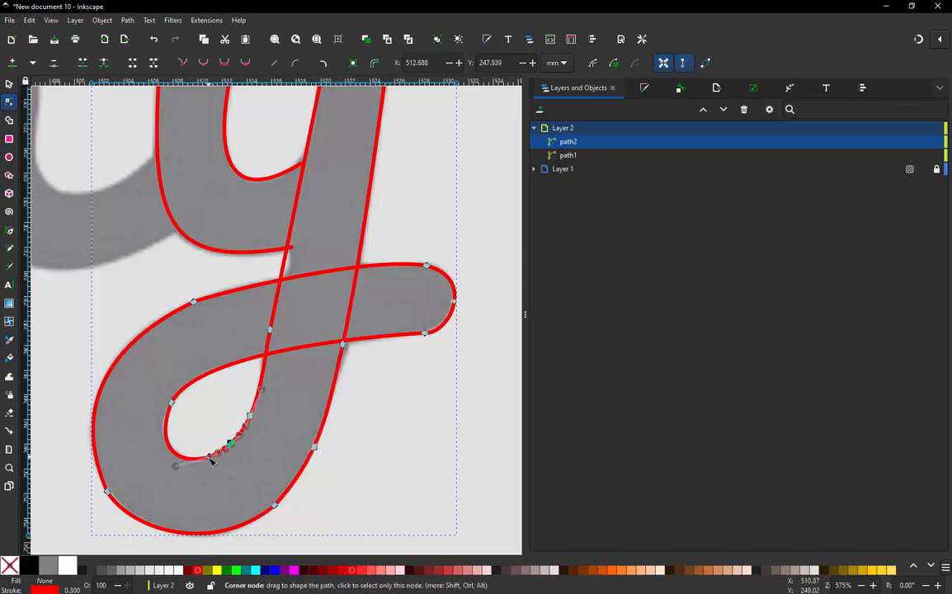
left_click(216, 534)
double_click(210, 531)
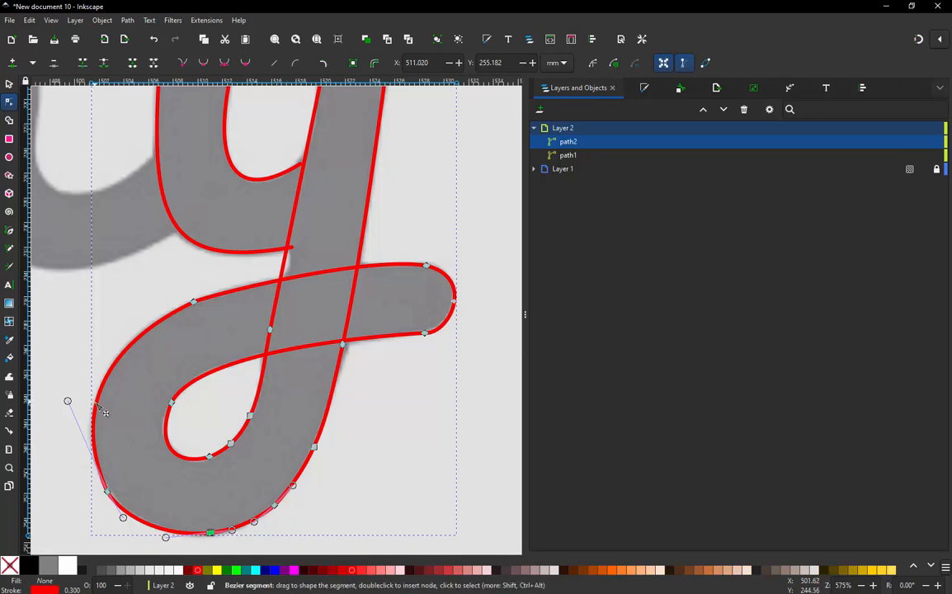
Insert a node on the loop's upper-left outer rail and two on its inner rail, at lower left and upper left.
left_click(112, 374)
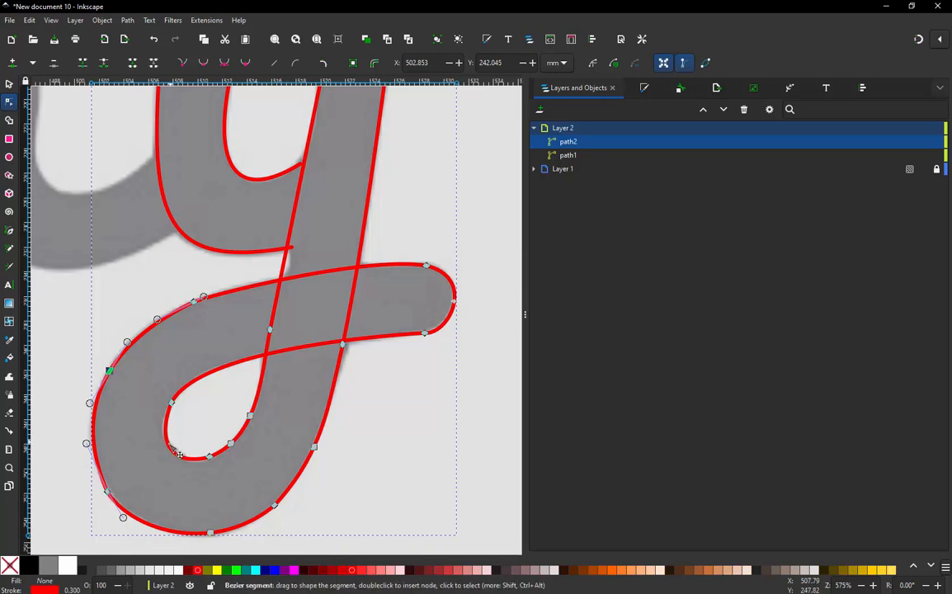
double_click(168, 443)
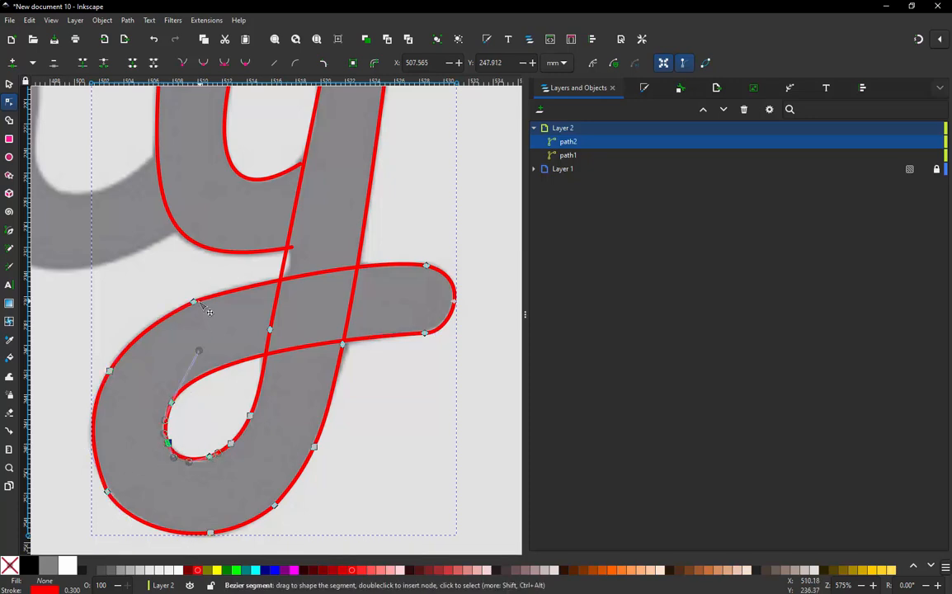
double_click(204, 376)
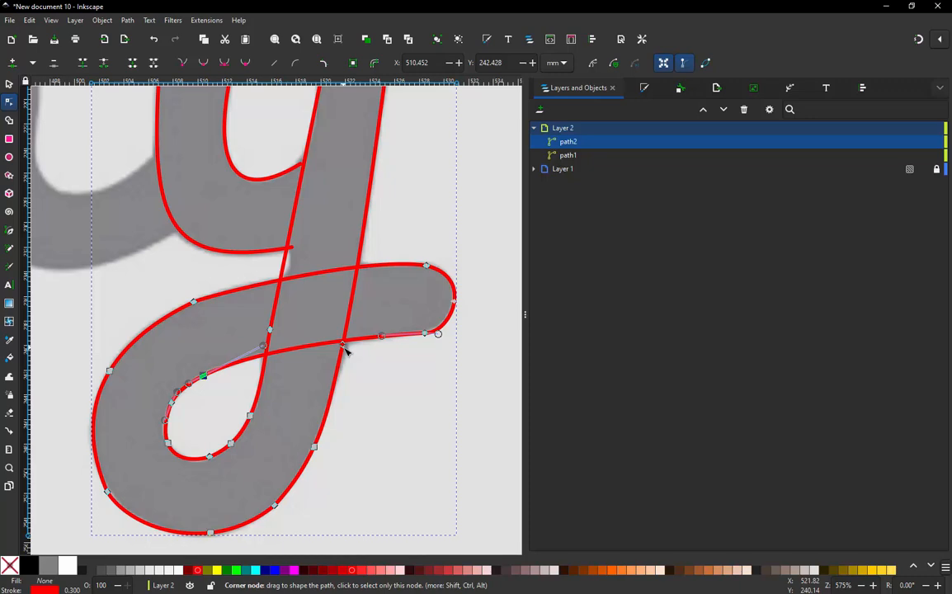
Insert a node on each rail of the tail, midway across the stem where the two strokes overlap.
left_click_drag(345, 350, 363, 368)
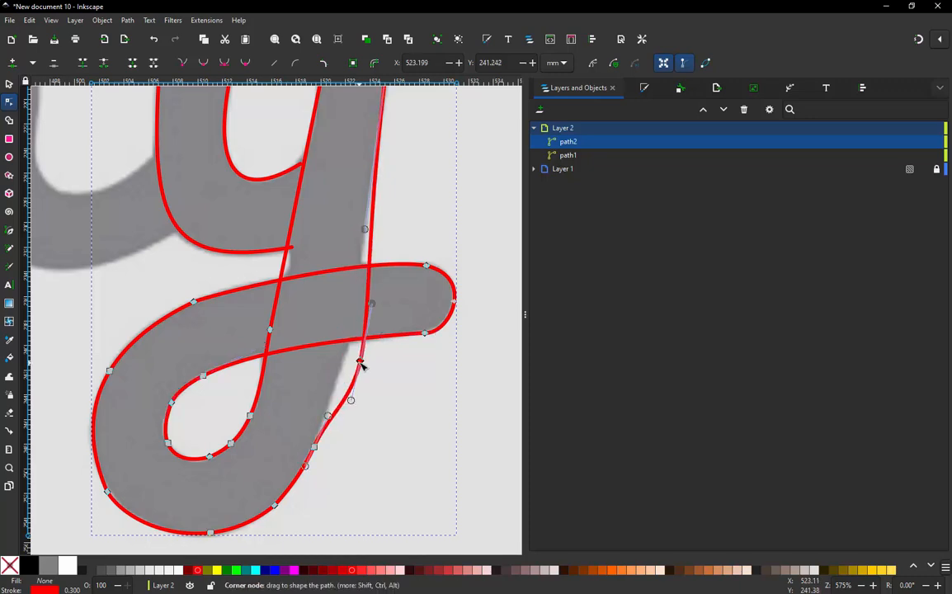
key("ctrl+z")
double_click(317, 275)
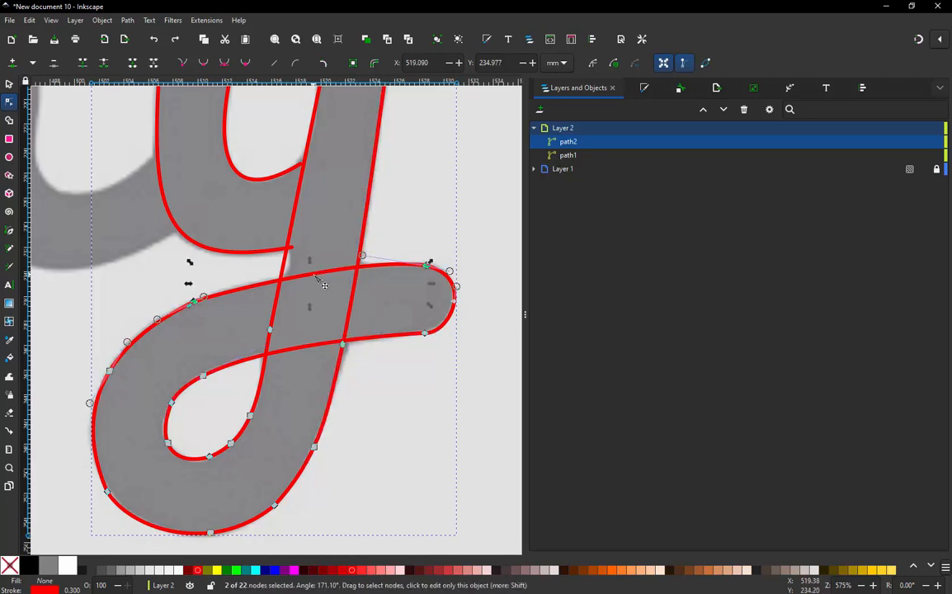
double_click(315, 346)
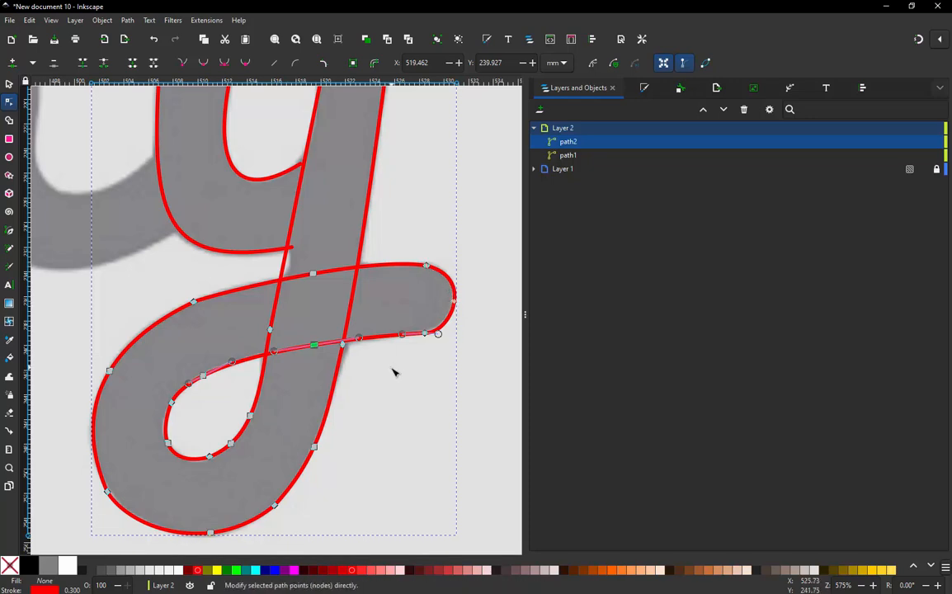
Preview the path's satin stitches with the added nodes in Ink/Stitch Params, then apply the settings.
scroll(376, 333, "down", 1)
scroll(372, 143, "up", 1)
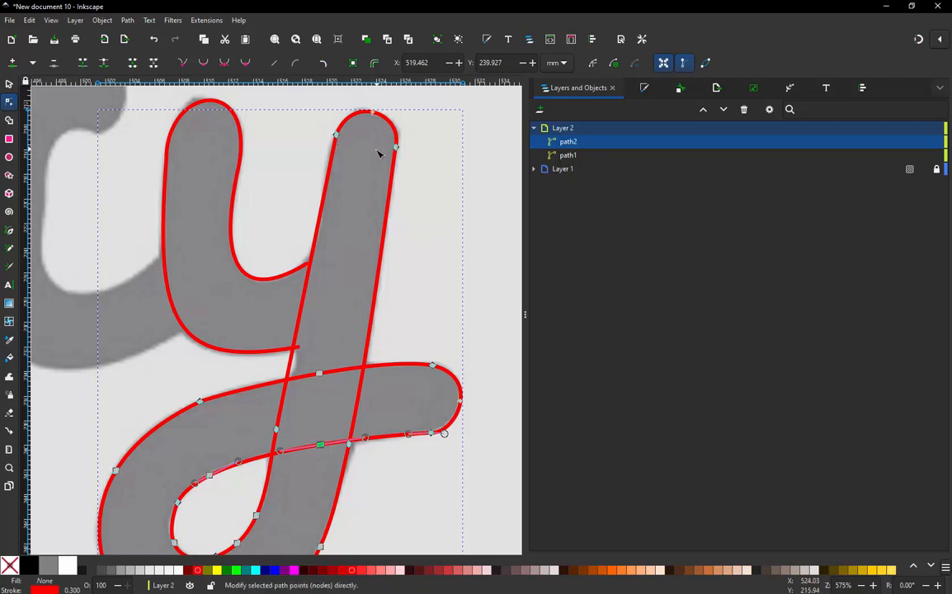
scroll(377, 154, "down", 1)
scroll(346, 323, "up", 1)
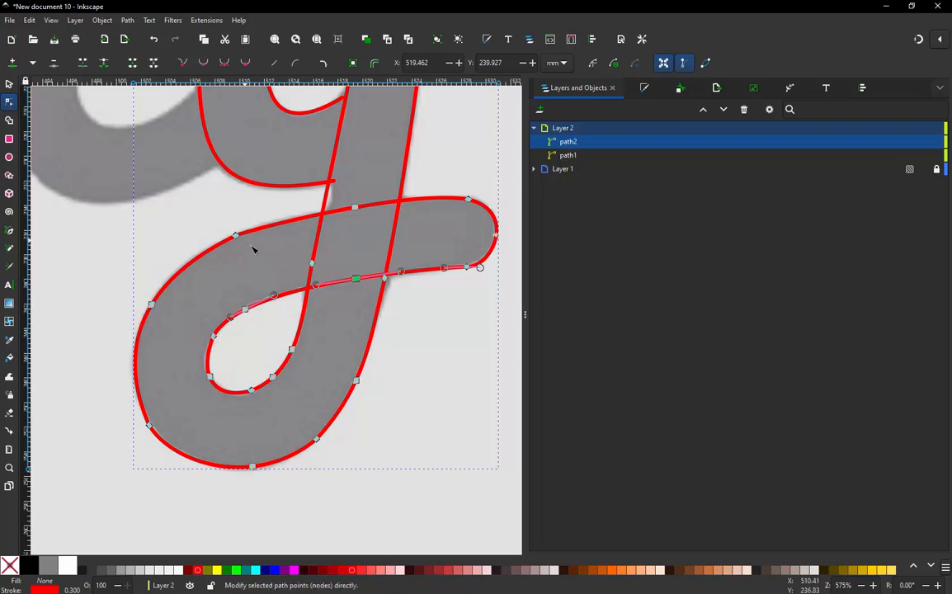
left_click(204, 17)
mouse_move(227, 166)
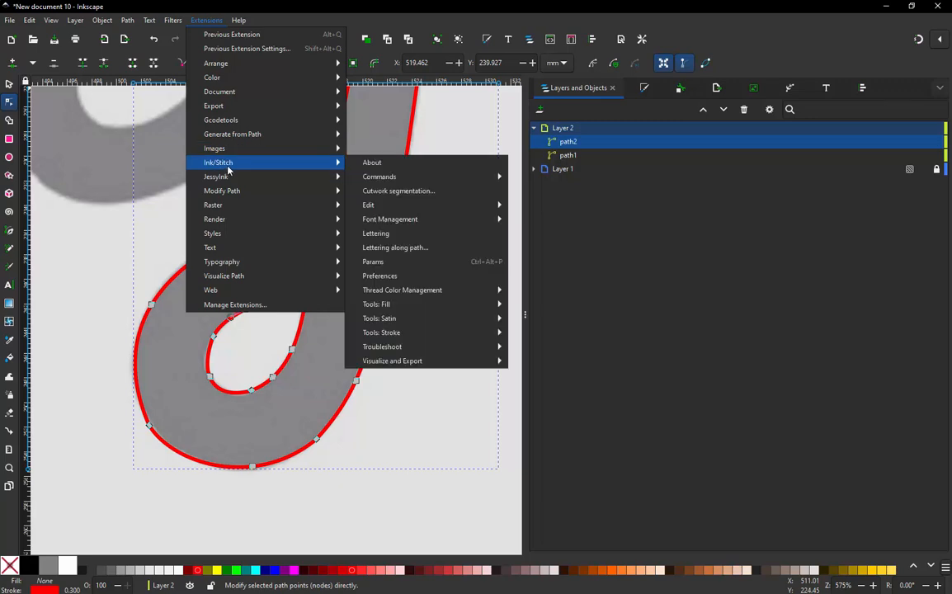
left_click(372, 261)
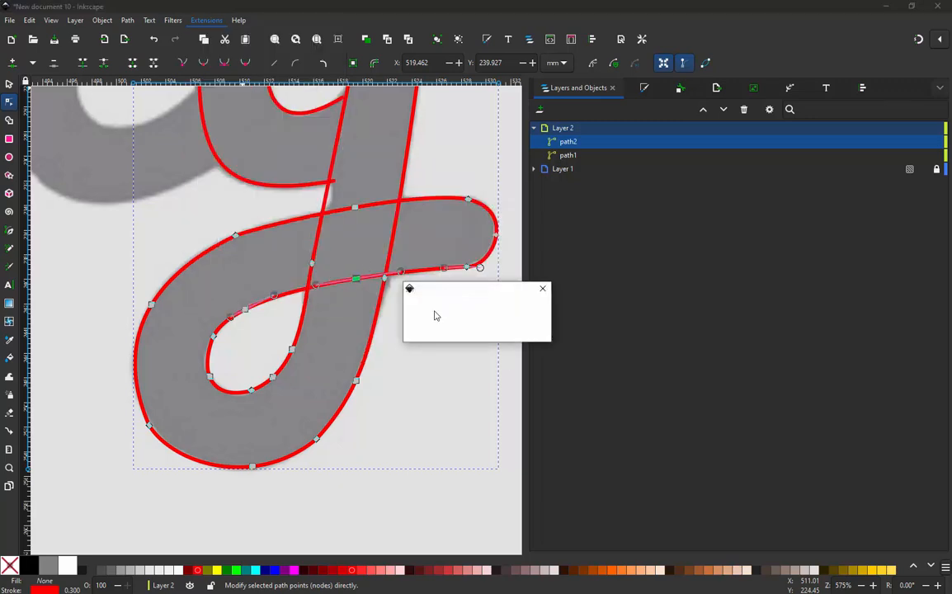
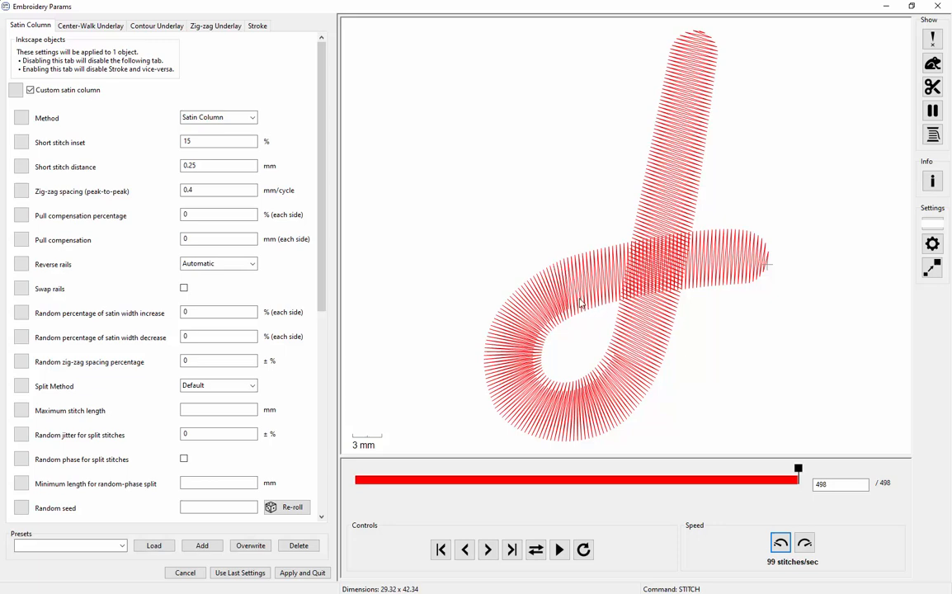
left_click(302, 572)
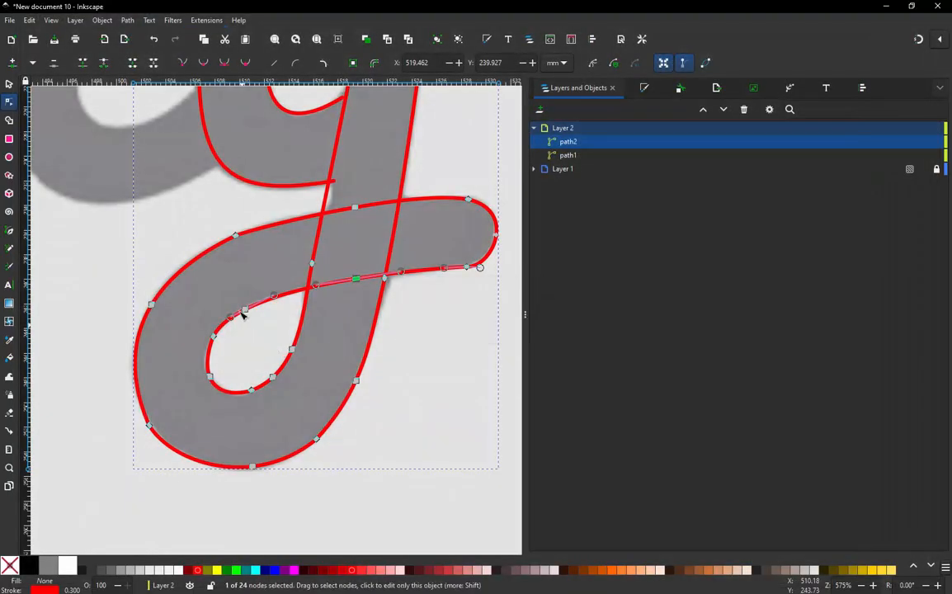
Replace the node on the loop's upper outer rail with one slightly farther down the curve to the left.
left_click(255, 356)
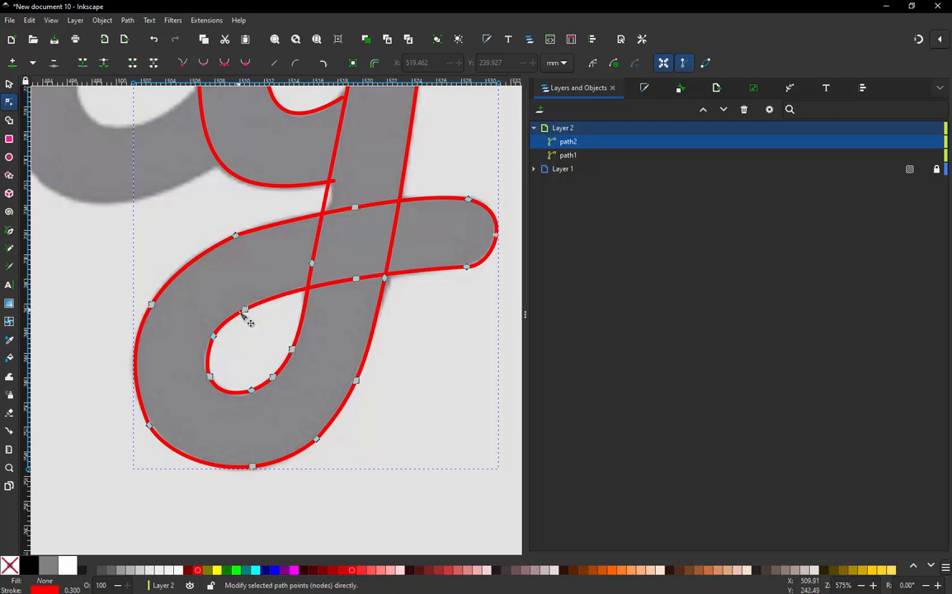
left_click(216, 246)
left_click(240, 235)
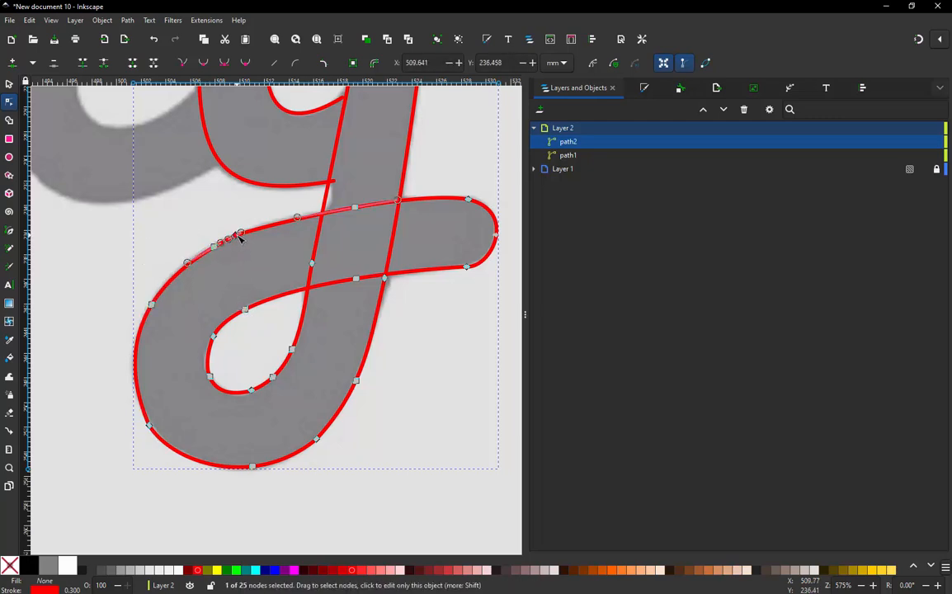
key("Delete")
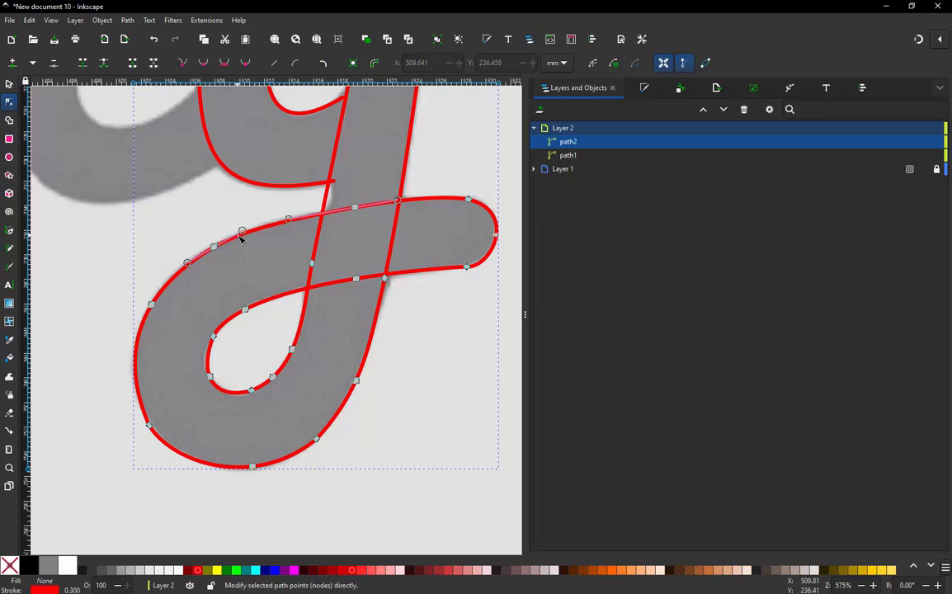
Replace the node on the tail's upper rail within the stem overlap with one slightly farther left.
double_click(343, 210)
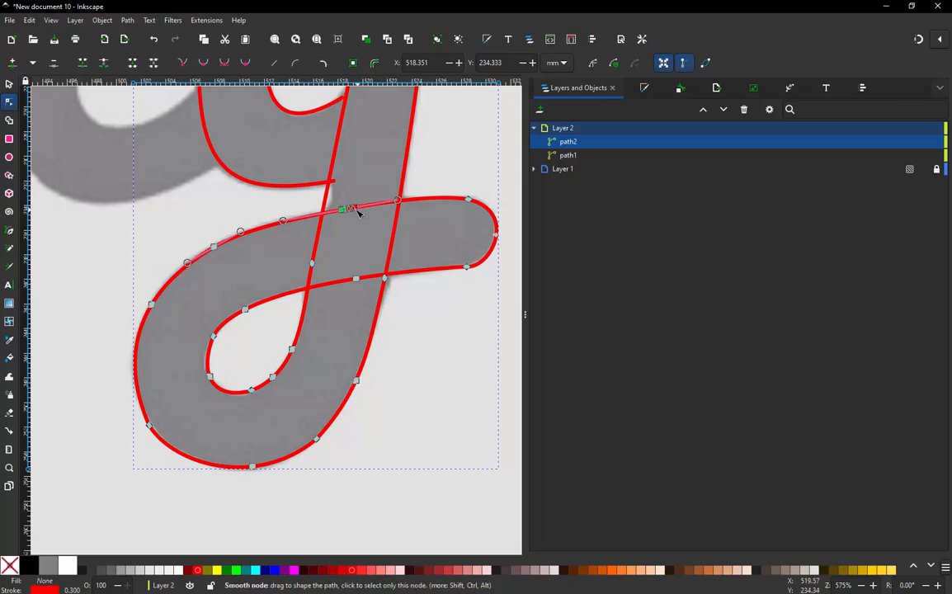
left_click(356, 209)
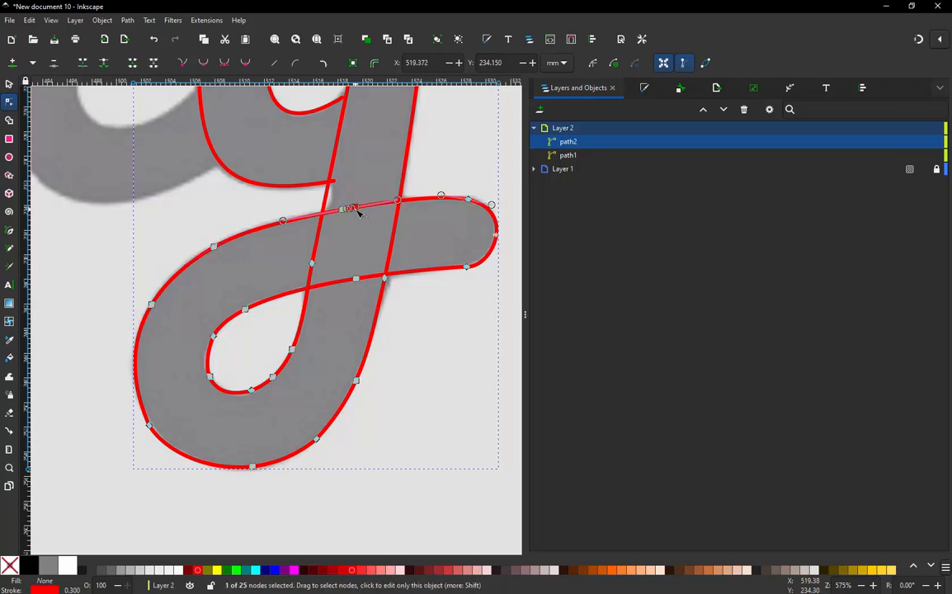
key("Delete")
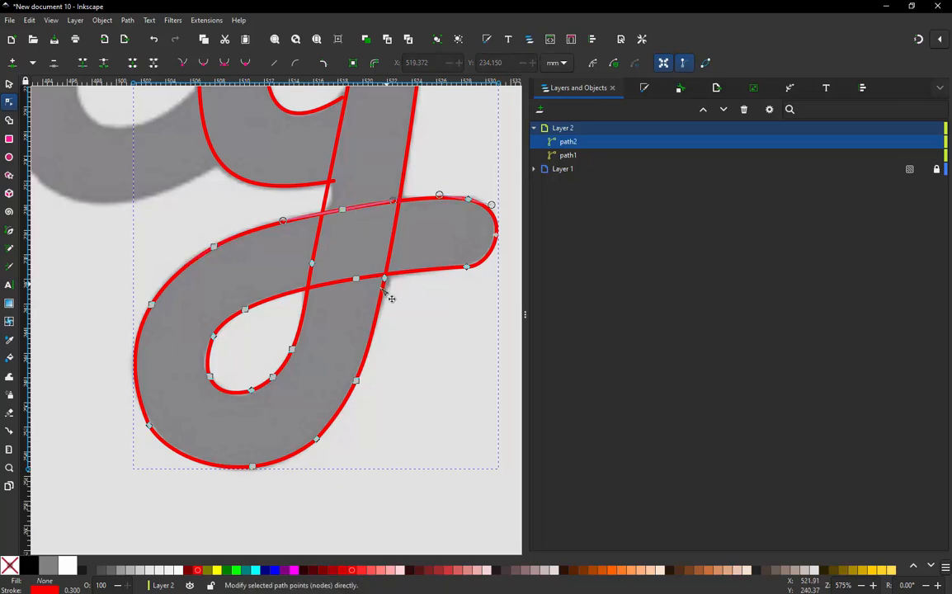
Check the repositioned nodes' effect on the satin in Ink/Stitch Params, apply the settings and deselect the path.
left_click(207, 21)
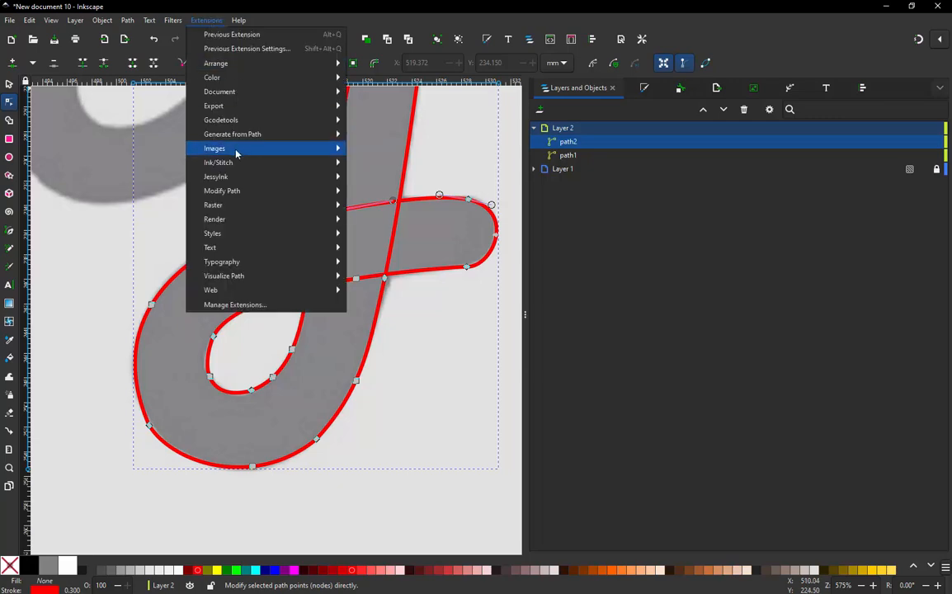
mouse_move(240, 168)
left_click(404, 263)
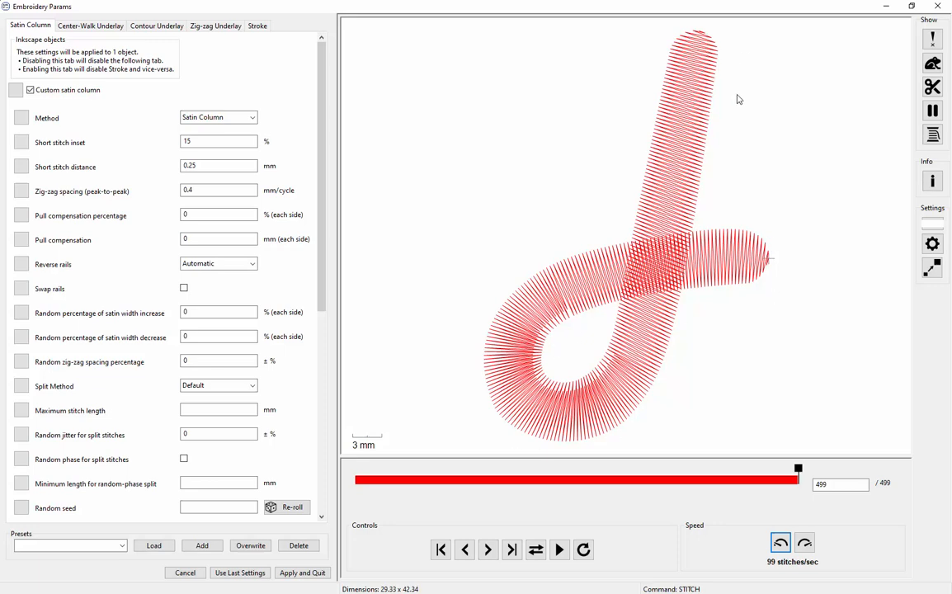
left_click(319, 572)
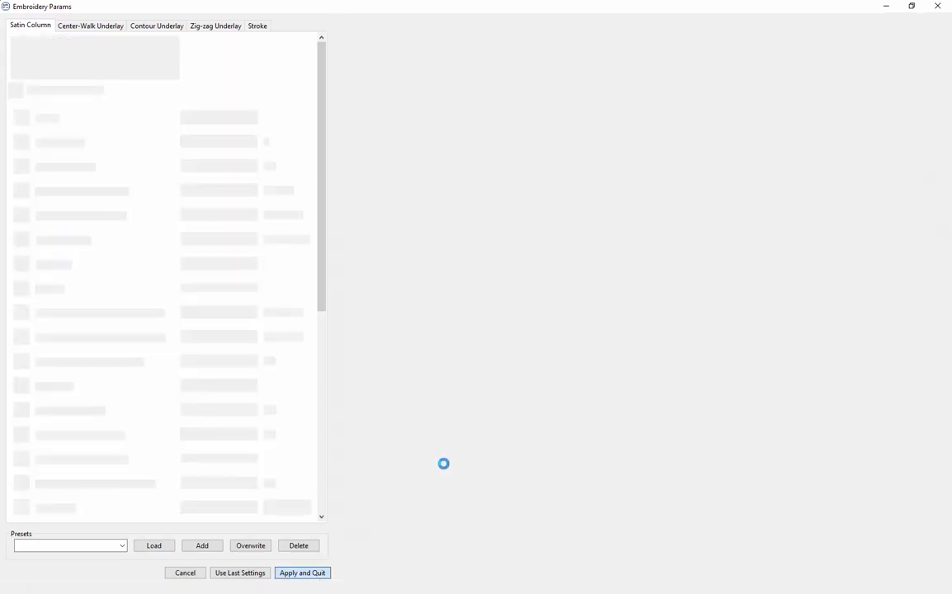
left_click(448, 478)
left_click(448, 479)
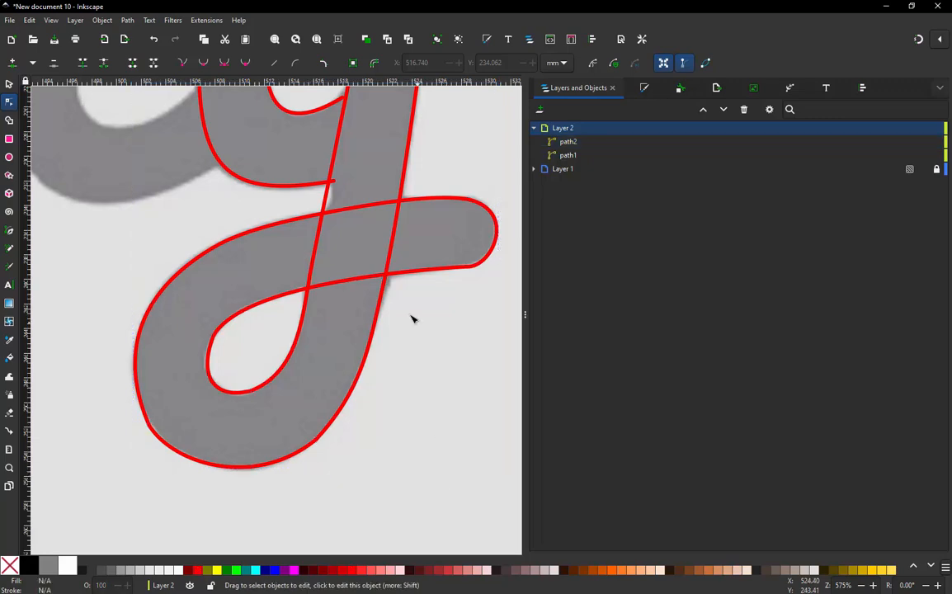
scroll(403, 304, "down", 5)
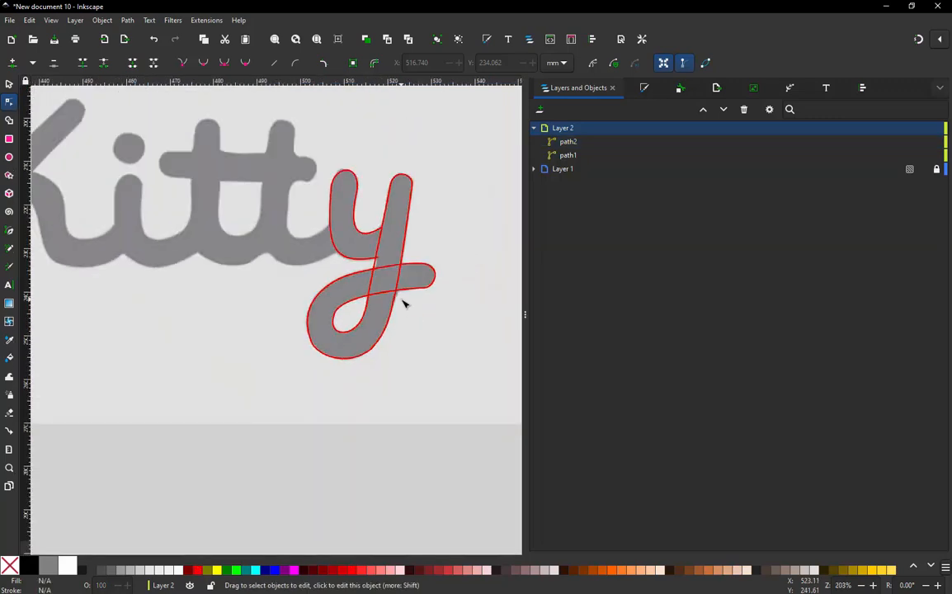
Draw two straight red lines with the Pen tool along the upper and lower edges of the crossbar spanning both t's.
scroll(334, 238, "up", 1)
scroll(334, 239, "up", 1)
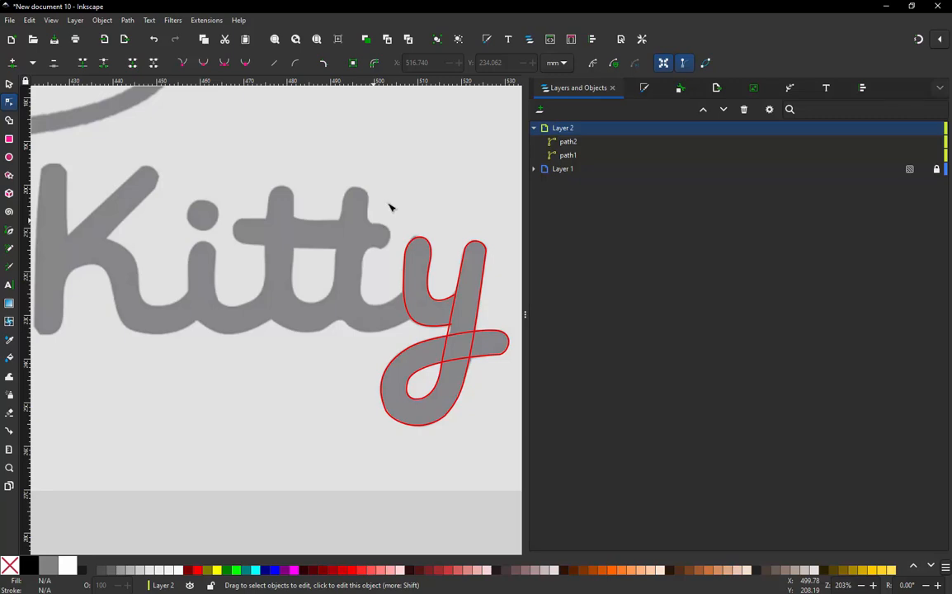
scroll(271, 263, "up", 1)
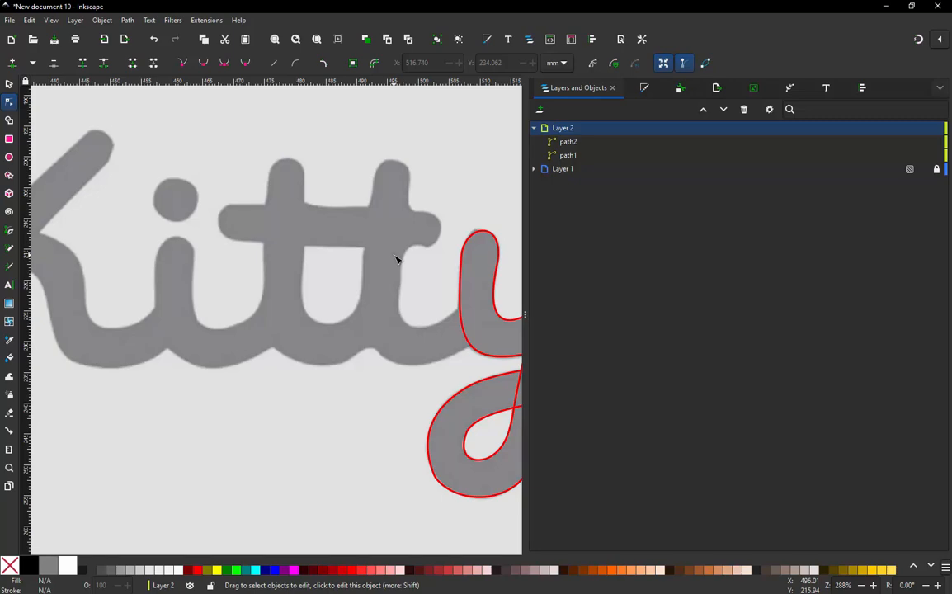
key("b")
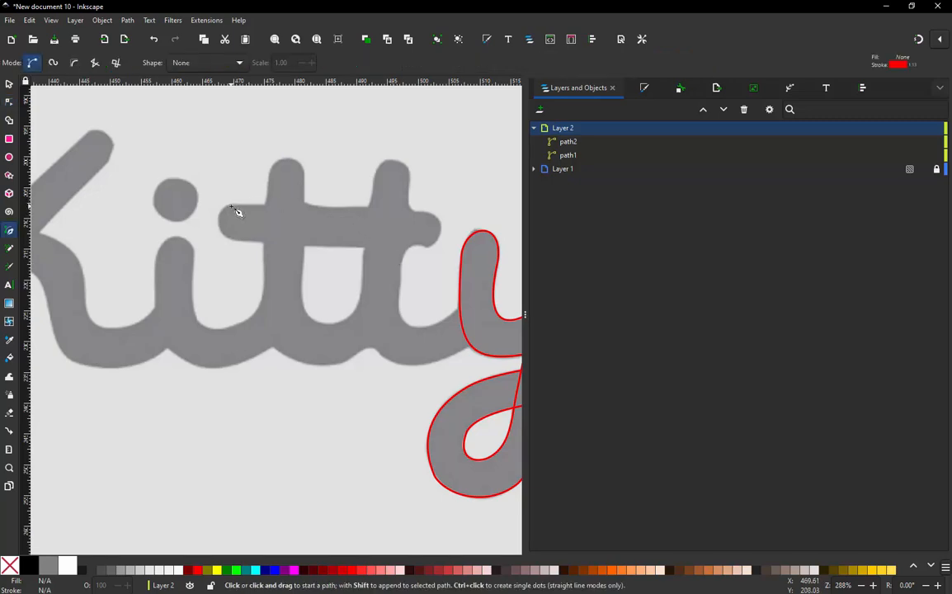
left_click(231, 206)
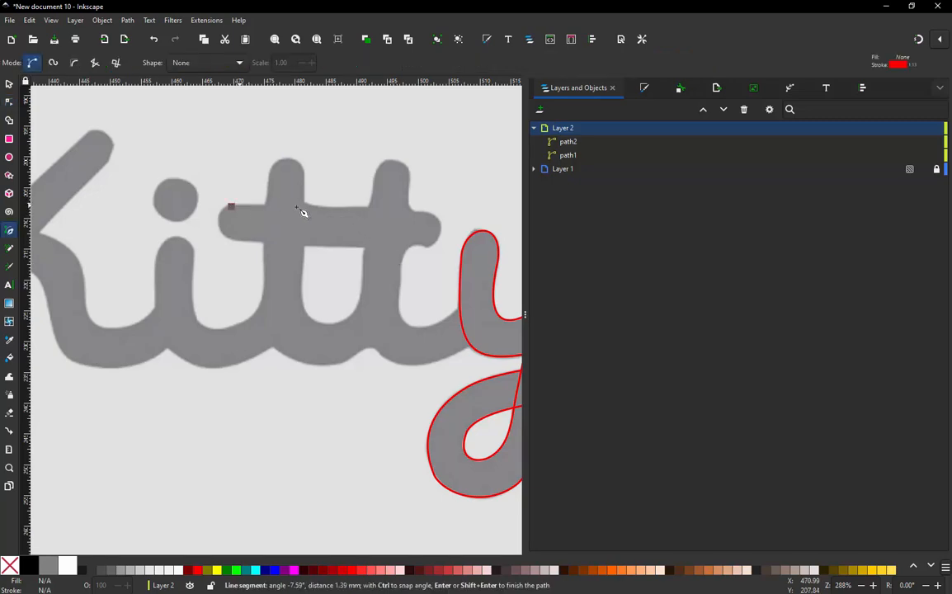
double_click(431, 214)
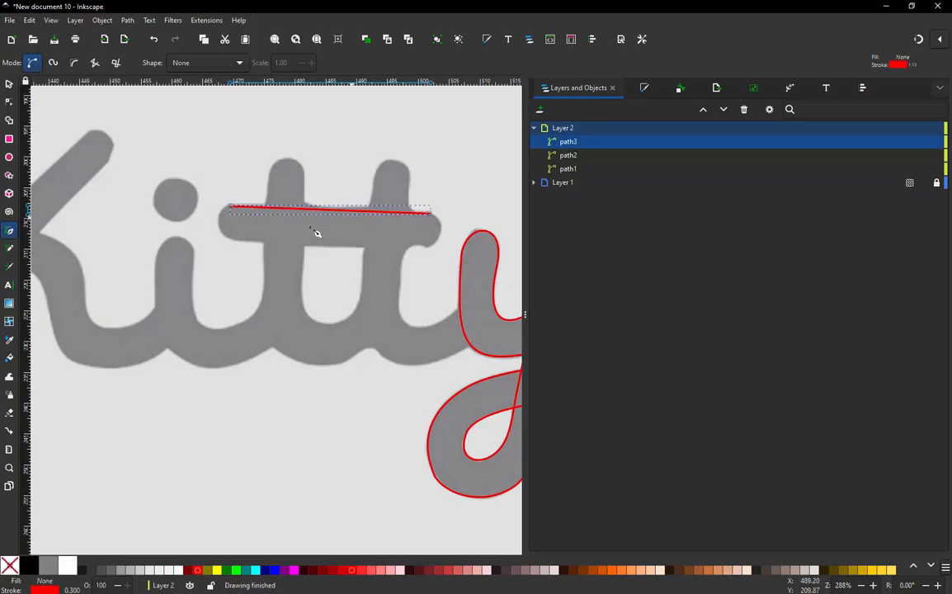
left_click(238, 242)
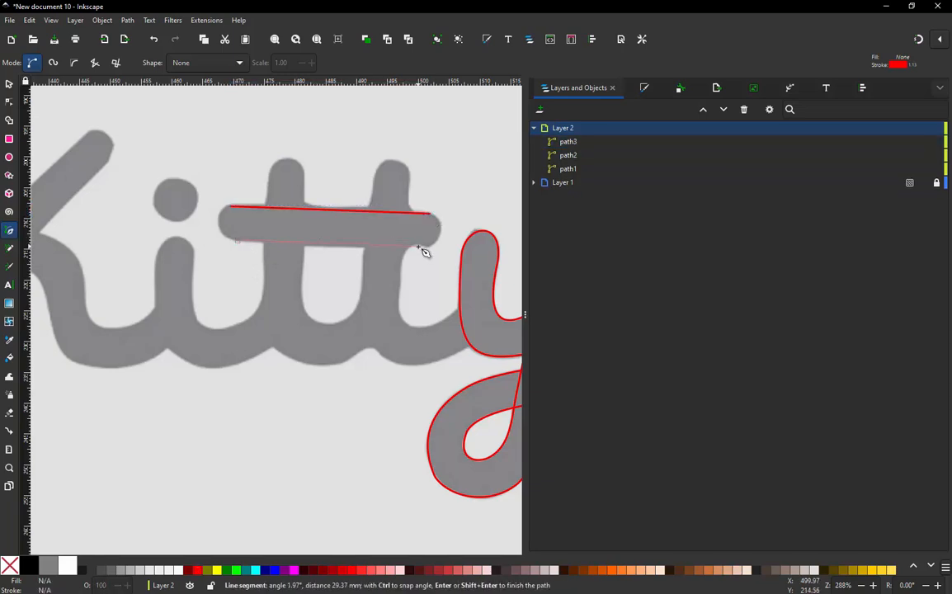
double_click(418, 246)
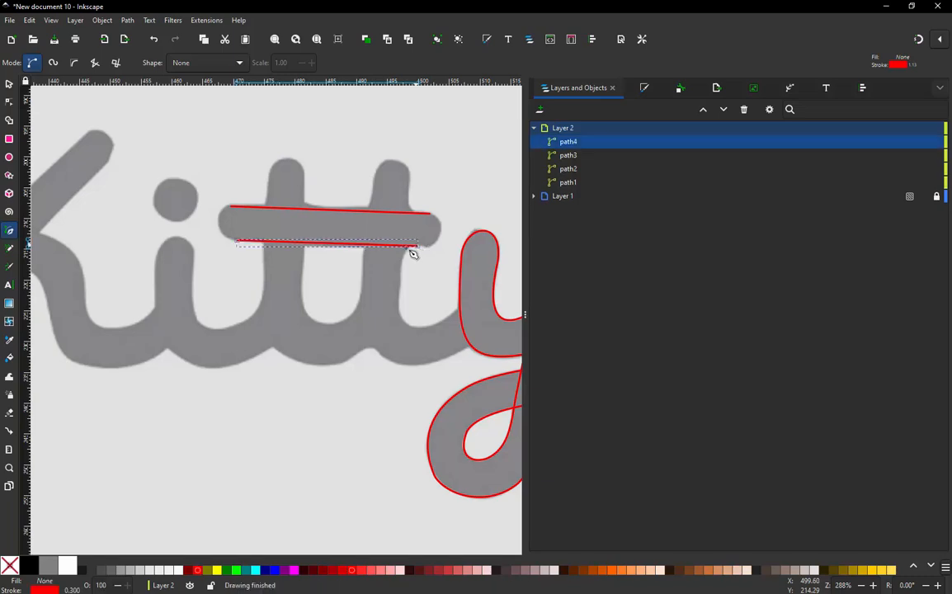
Combine the crossbar's upper and lower lines into a single path.
left_click(8, 83)
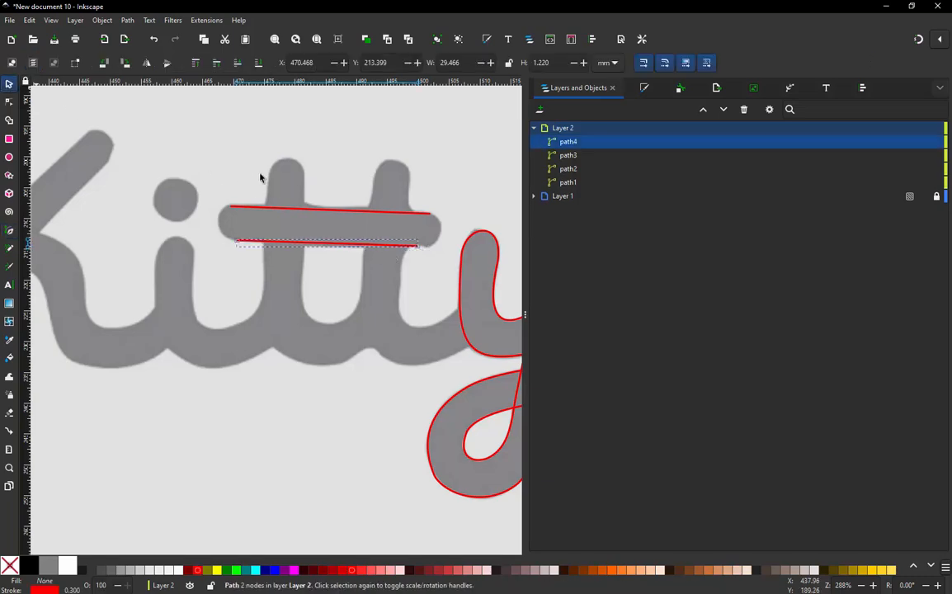
left_click(216, 184)
left_click_drag(217, 184, 451, 262)
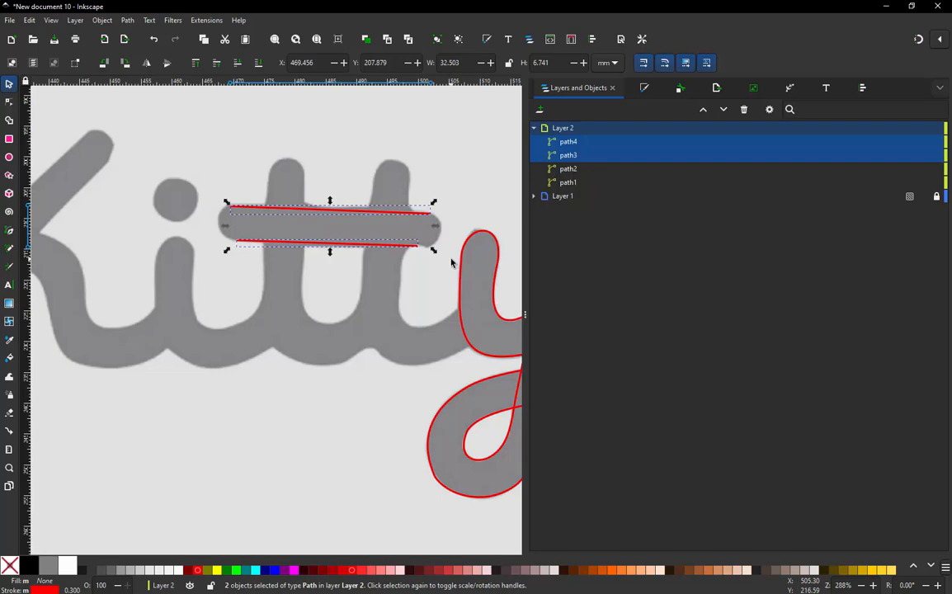
key("ctrl")
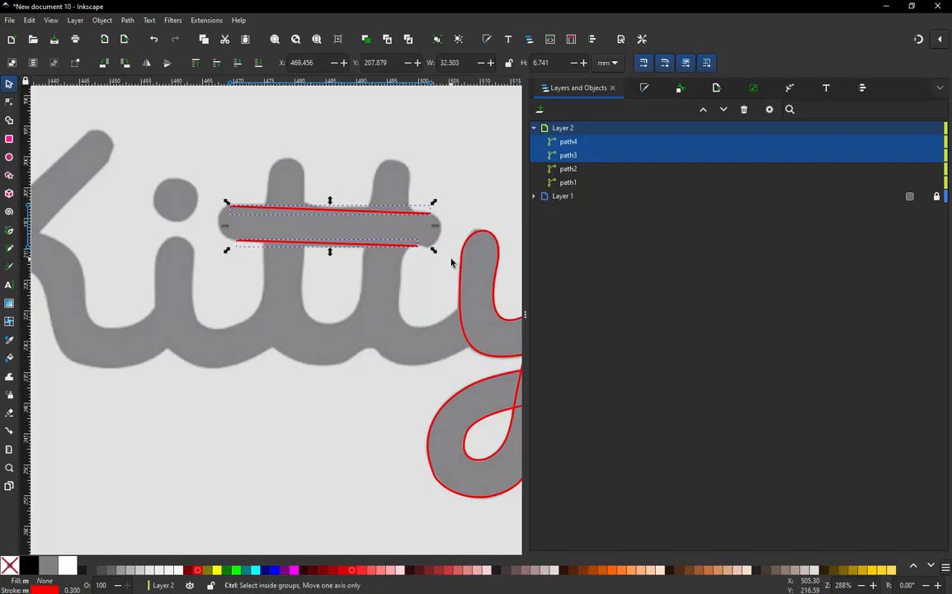
key("ctrl+k")
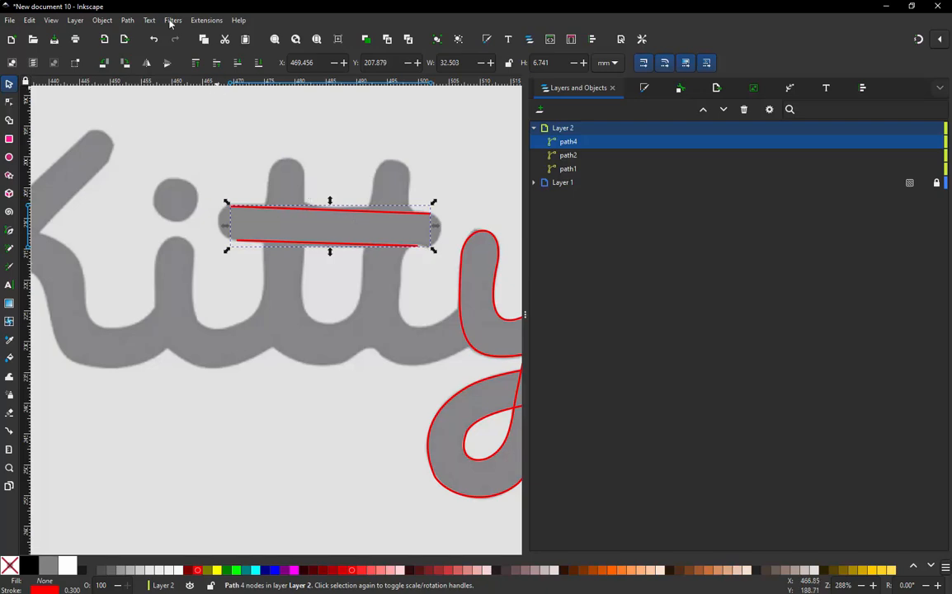
left_click(127, 21)
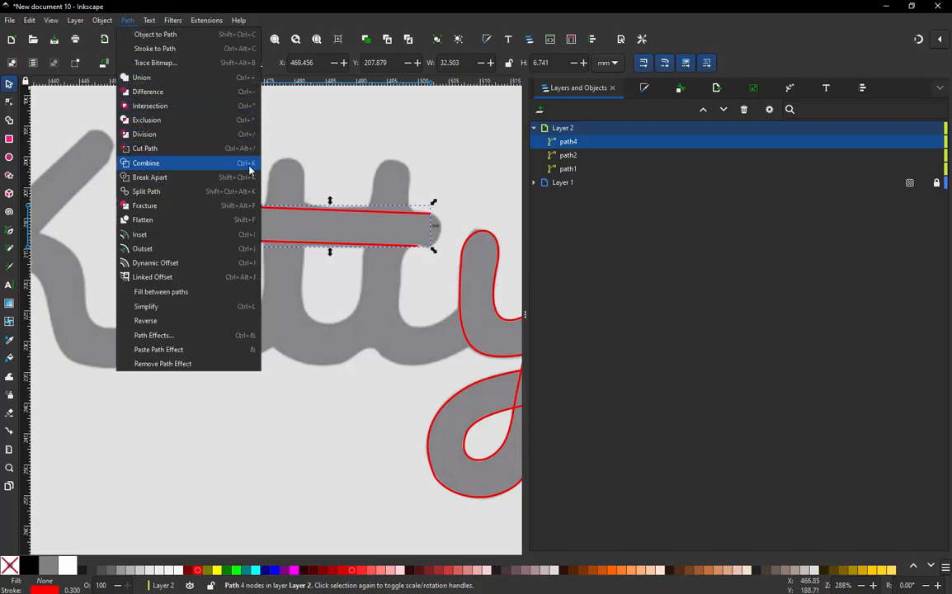
left_click(321, 136)
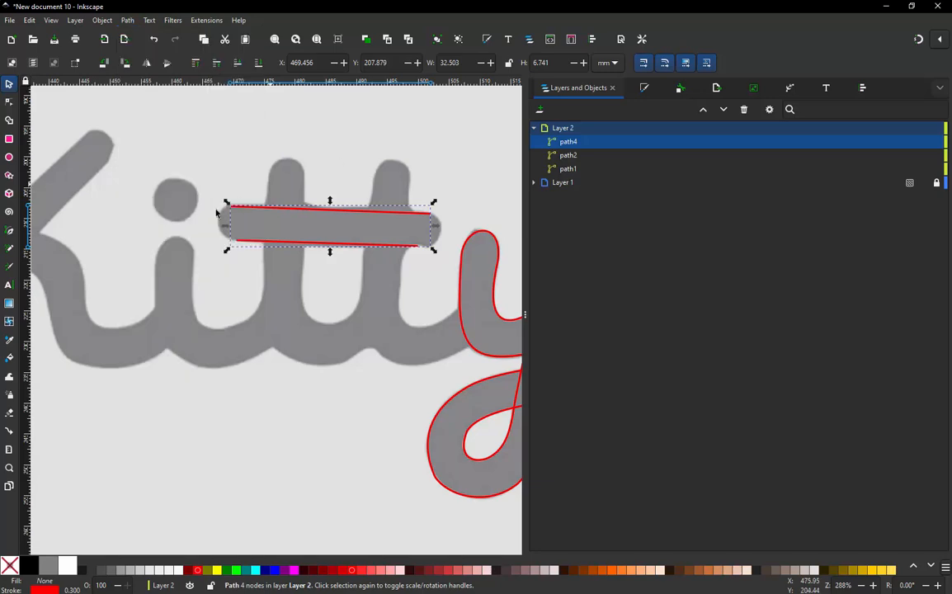
Join the crossbar's left end nodes with a segment curved around the rounded end, and split it at a new node midway along the cap.
scroll(218, 223, "left", 3)
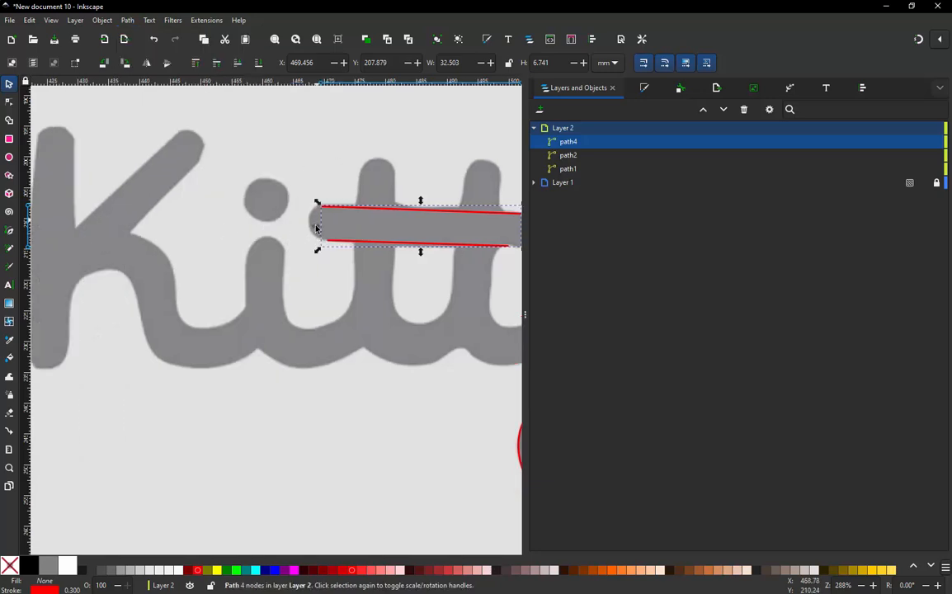
scroll(316, 229, "up", 3)
key("n")
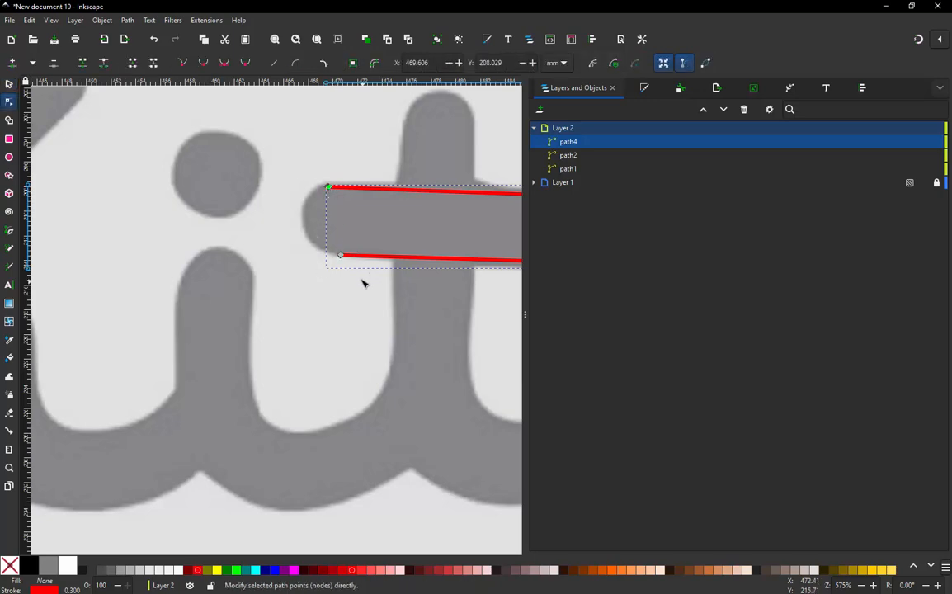
left_click(339, 256, "shift")
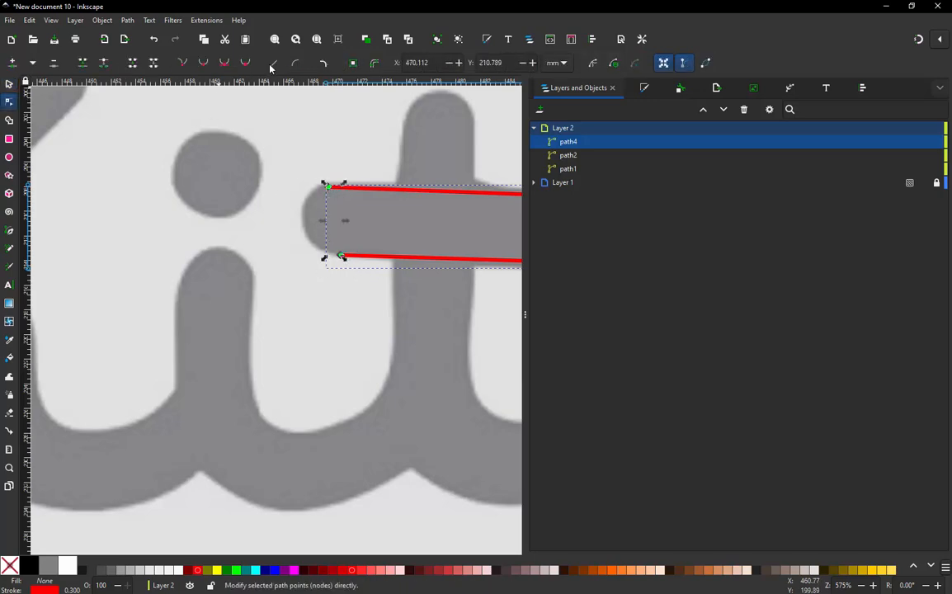
left_click(130, 63)
left_click_drag(333, 216, 290, 251)
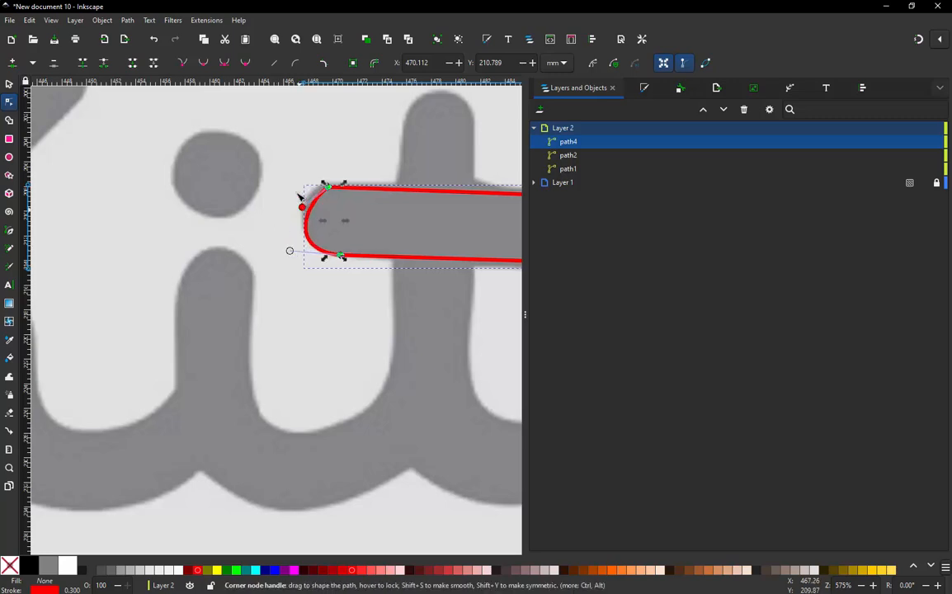
left_click_drag(297, 193, 295, 190)
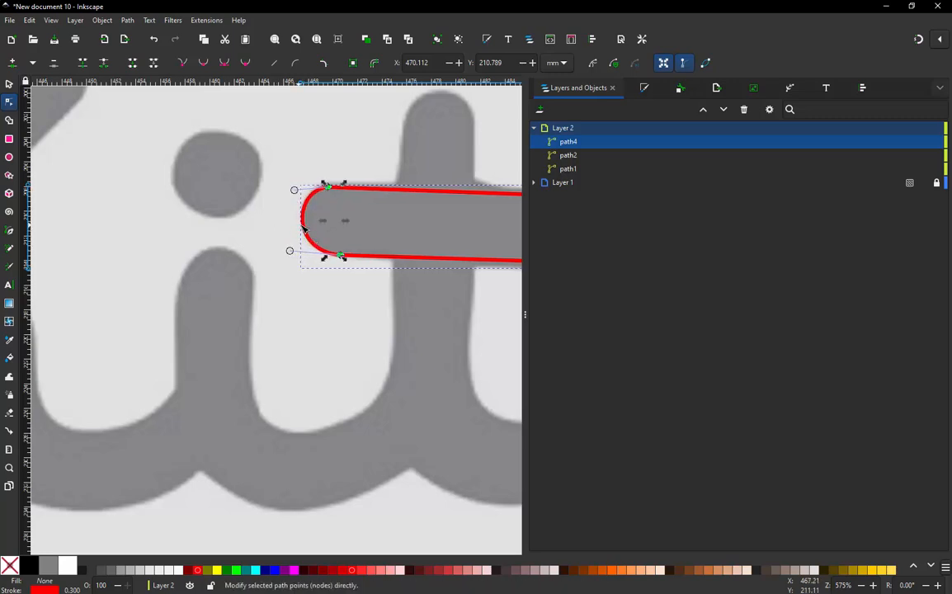
double_click(312, 234)
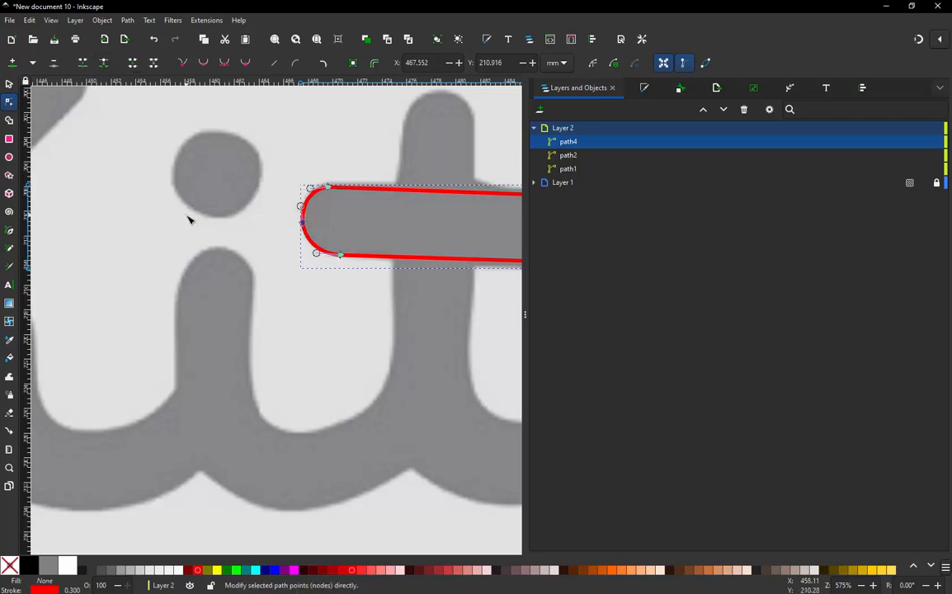
Join the crossbar's right end nodes with a segment and curve it to follow the rounded right end.
scroll(198, 222, "down", 2)
scroll(506, 221, "up", 2)
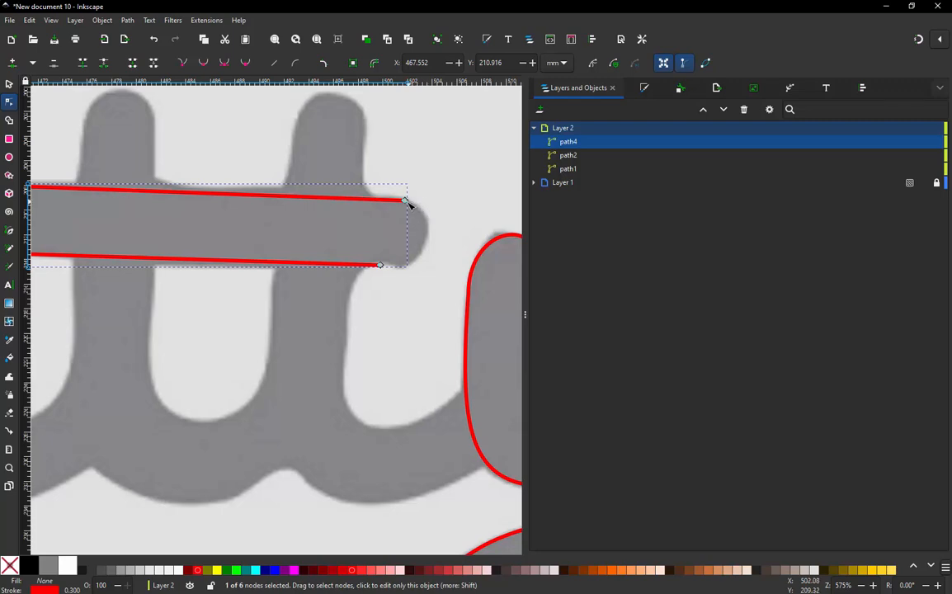
left_click(408, 202)
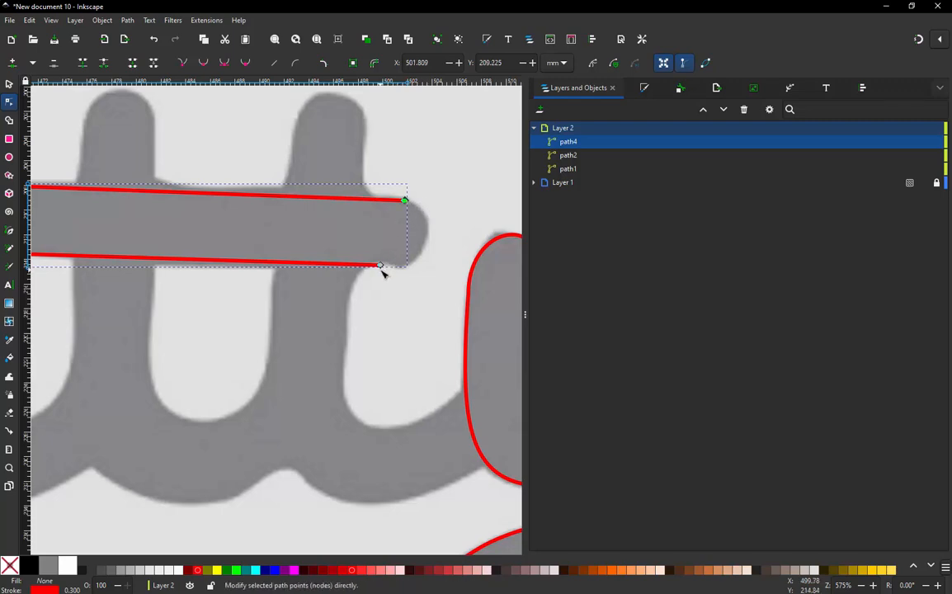
left_click(379, 265, "shift")
left_click(131, 64)
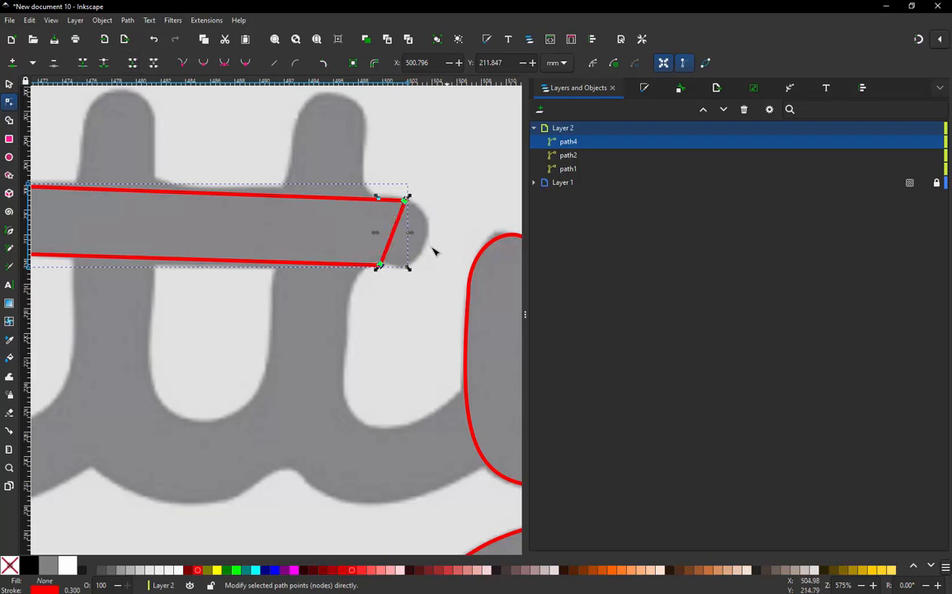
left_click_drag(398, 247, 436, 206)
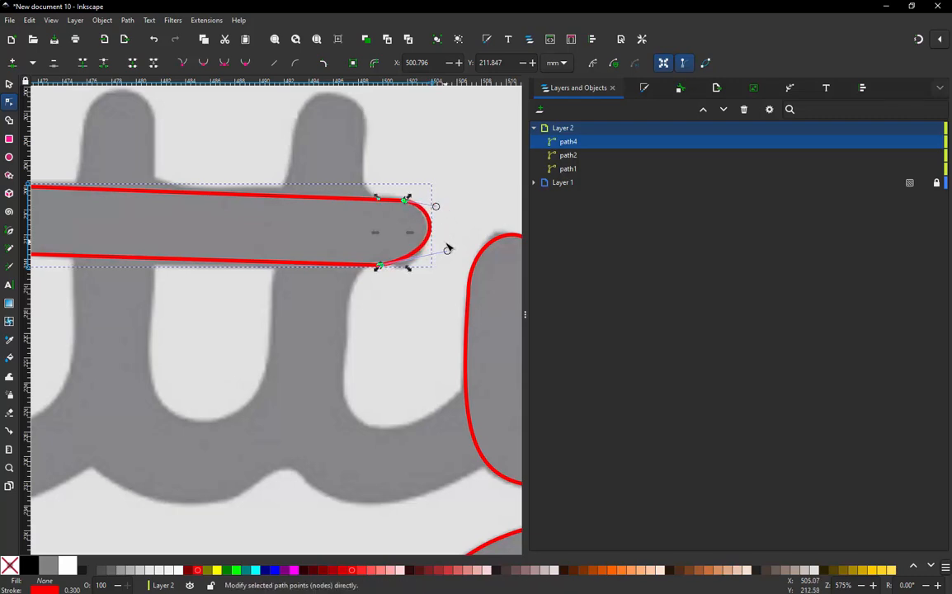
left_click_drag(448, 250, 440, 274)
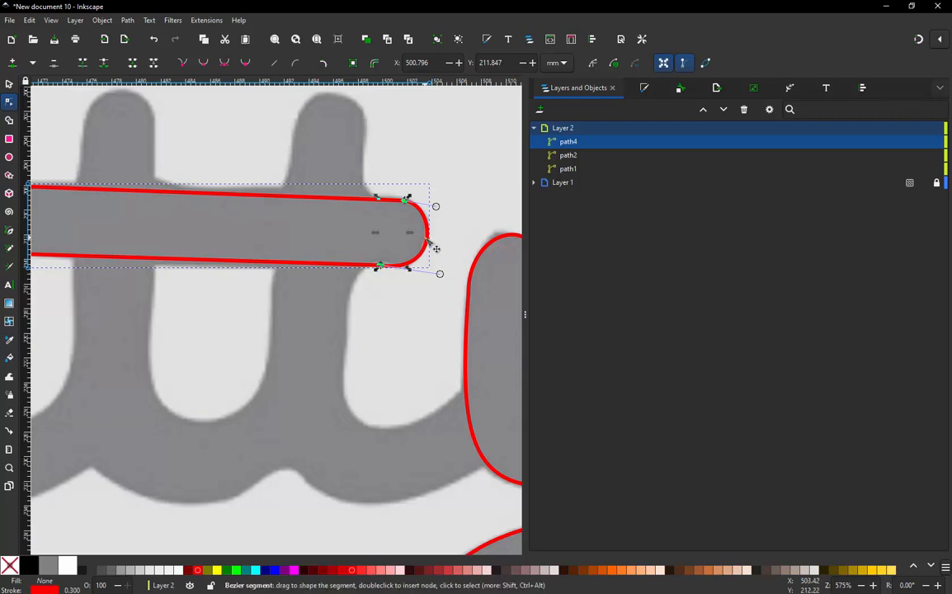
Insert a node midway along the crossbar's right cap, break the path there and deselect the node.
double_click(426, 238)
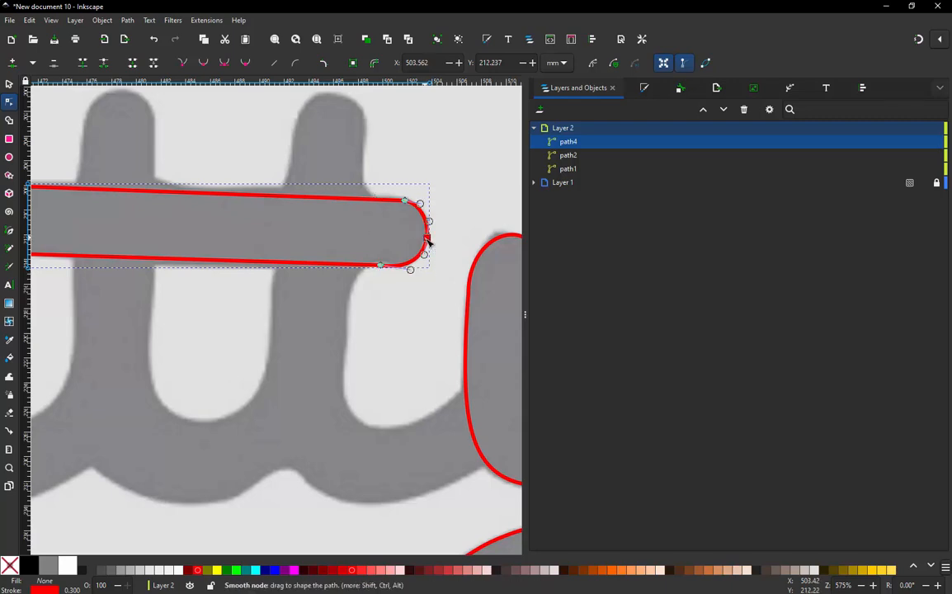
left_click(104, 64)
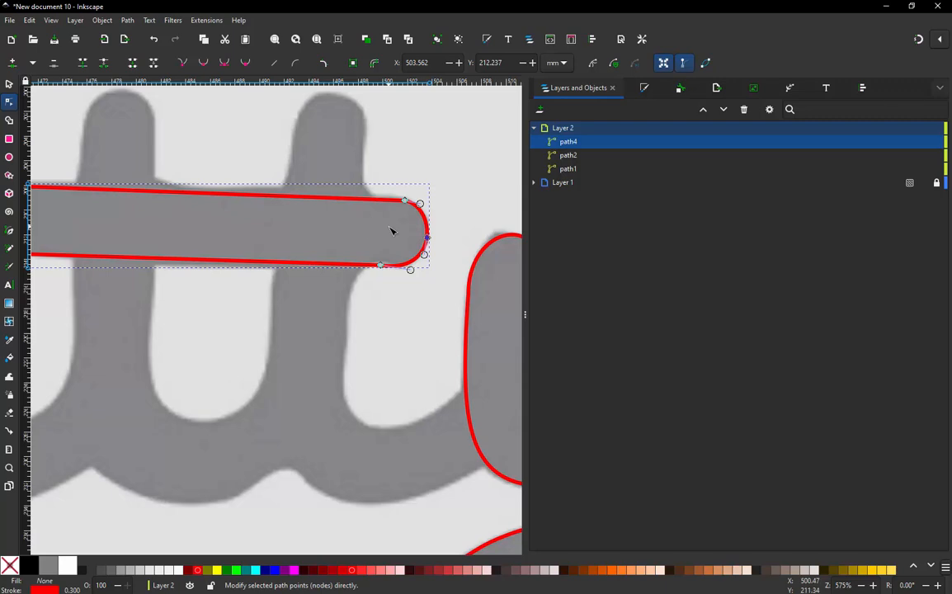
scroll(422, 256, "down", 1)
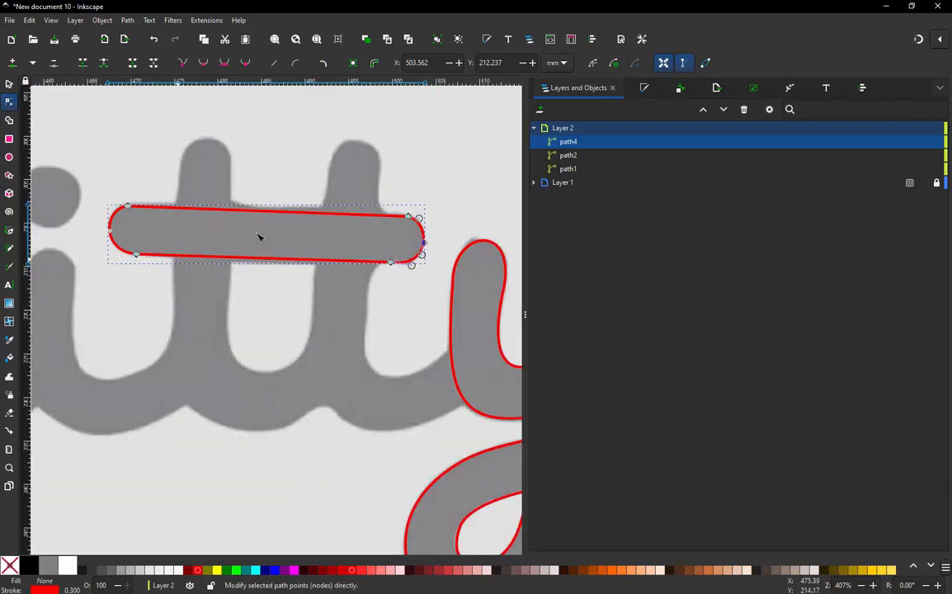
left_click_drag(435, 251, 404, 212)
key("Escape")
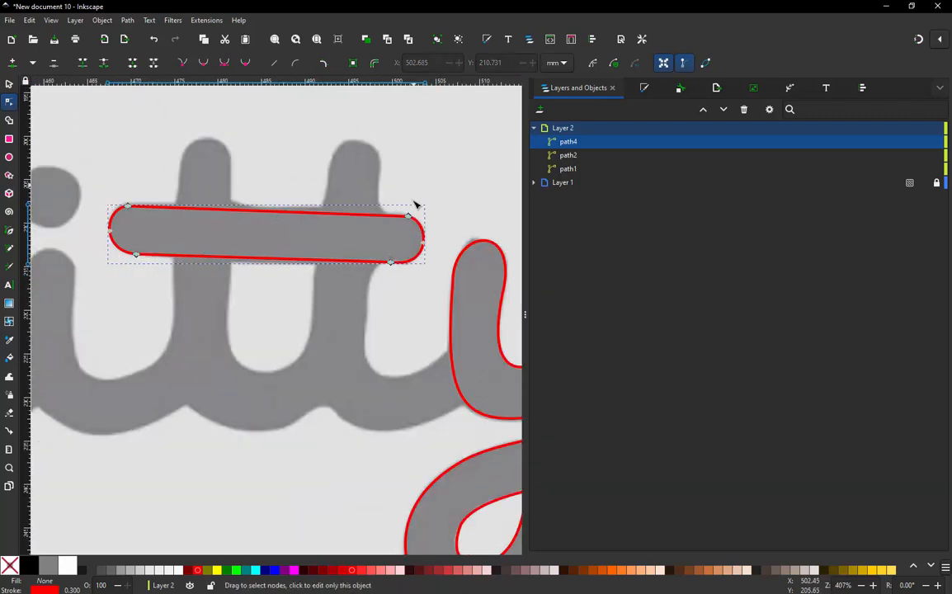
Replace the node at the right end of the crossbar's upper edge with one farther left, roughly above the lower edge's node.
scroll(414, 210, "up", 2)
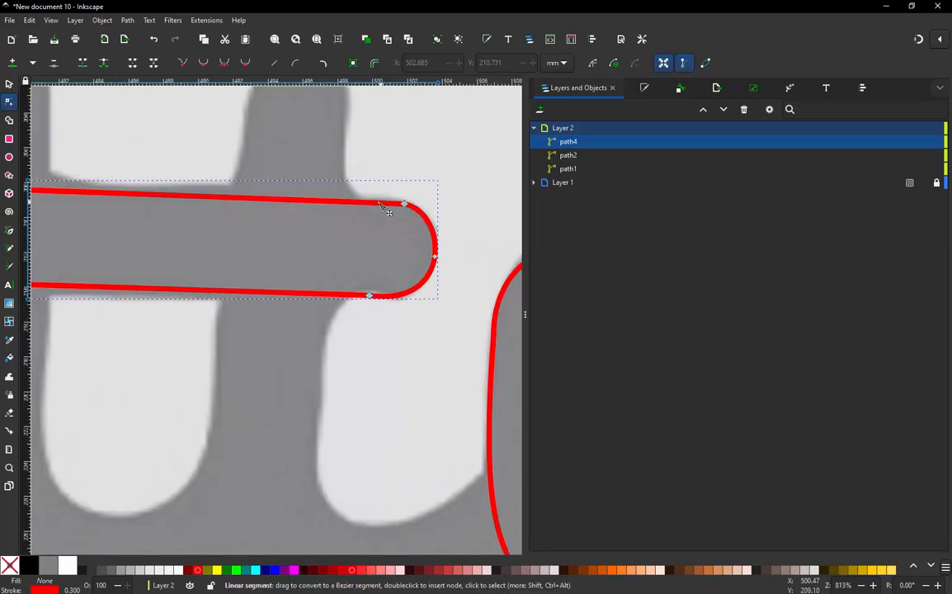
left_click(377, 204)
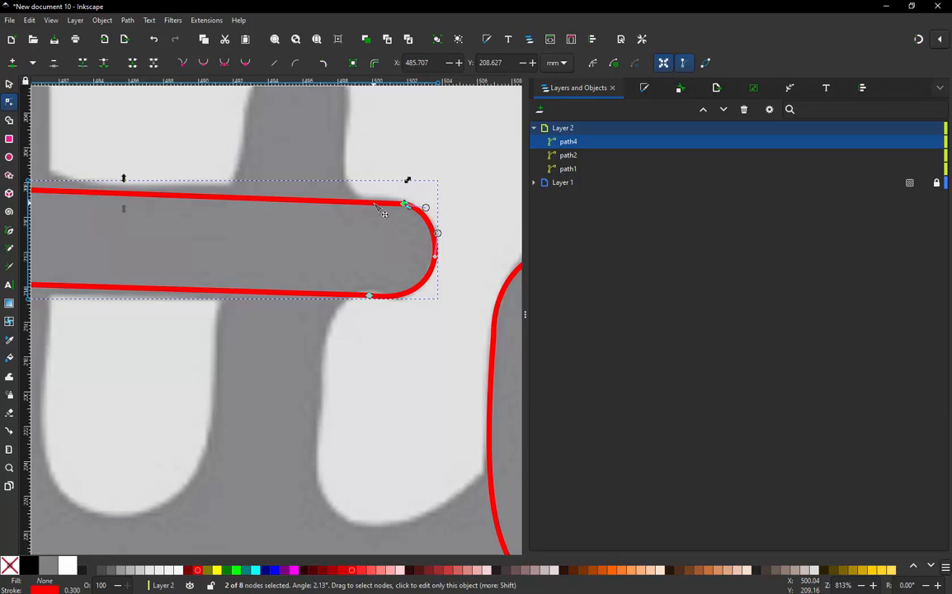
double_click(374, 204)
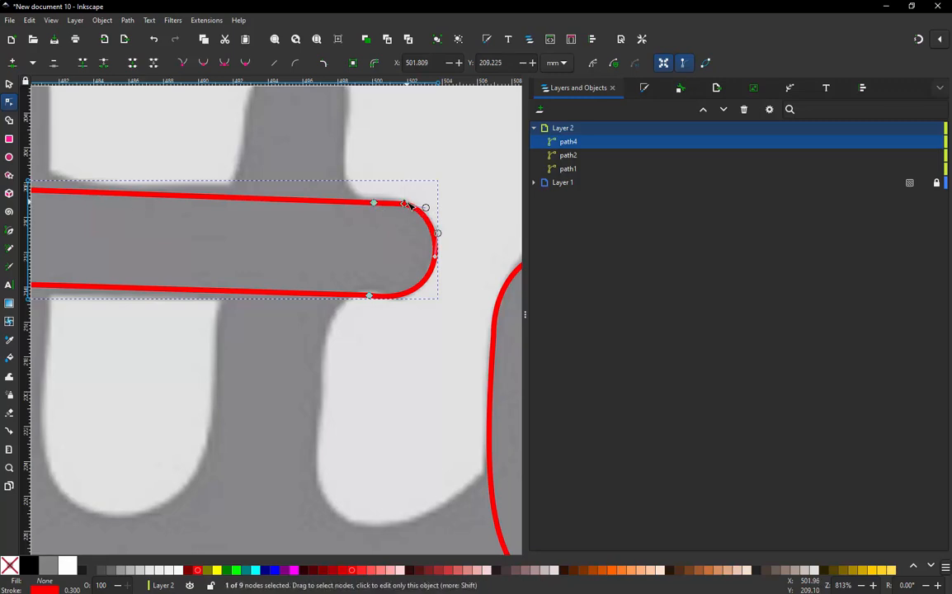
key("Delete")
scroll(414, 258, "down", 3)
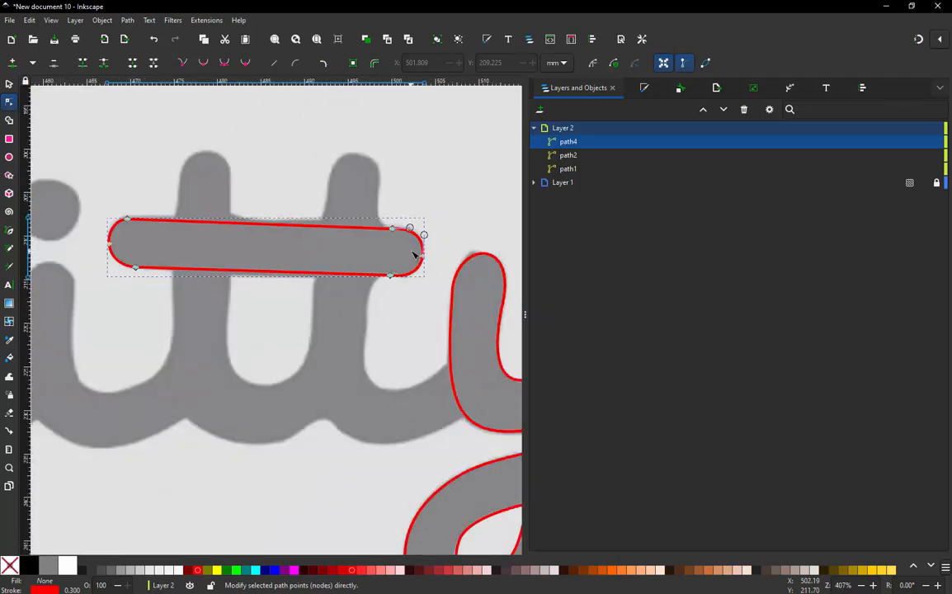
Replace the node at the left end of the crossbar's upper edge with one farther right, roughly above the lower edge's node.
scroll(144, 259, "up", 3)
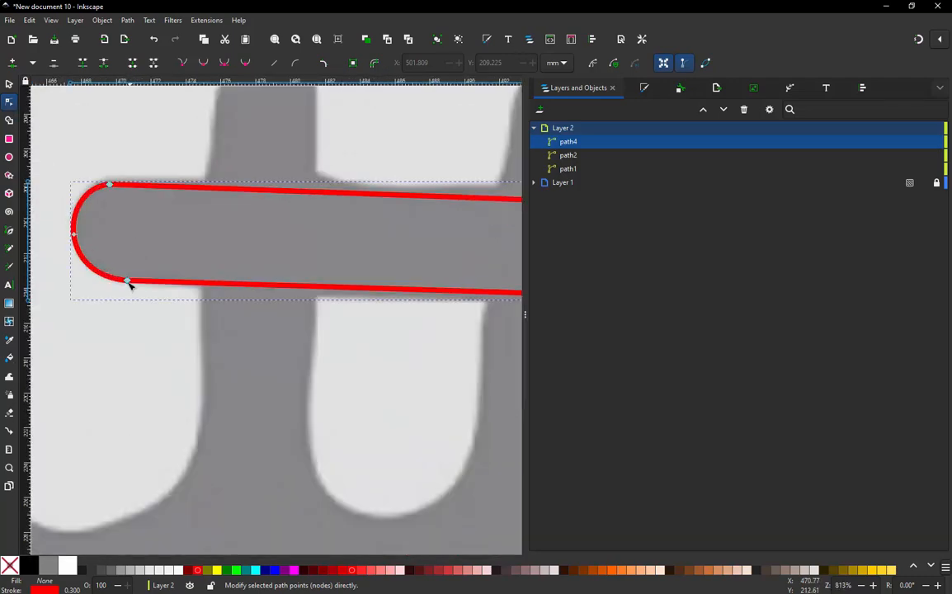
double_click(137, 188)
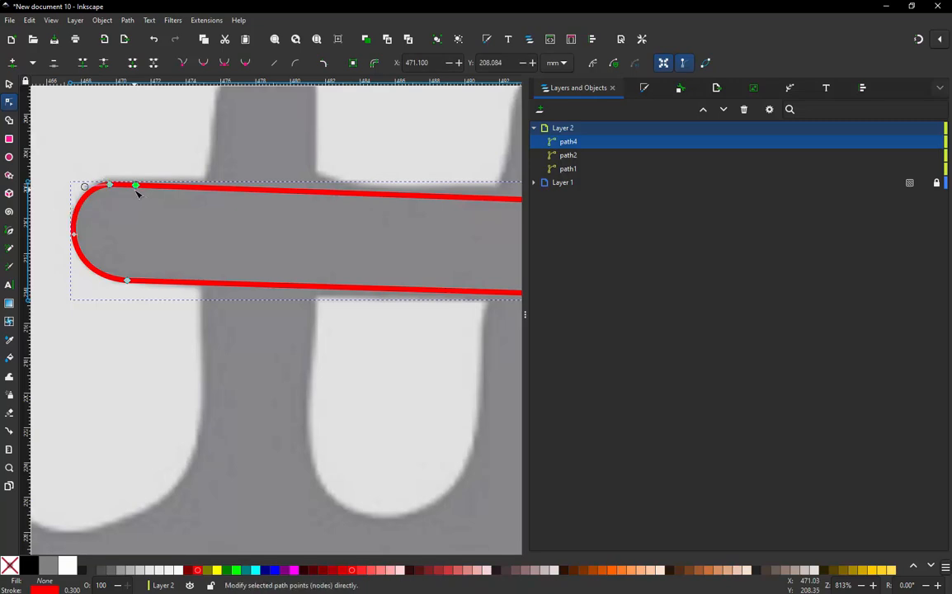
left_click(110, 187)
key("Delete")
scroll(136, 198, "down", 2)
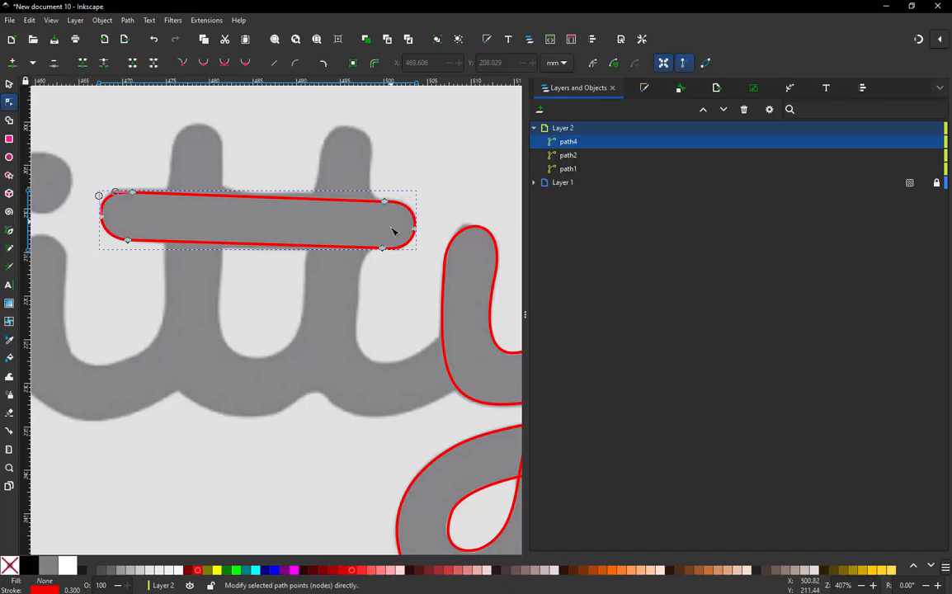
Switch the crossbar path from running stitch to a custom satin column in the Ink/Stitch params, apply it and deselect the path.
left_click(206, 20)
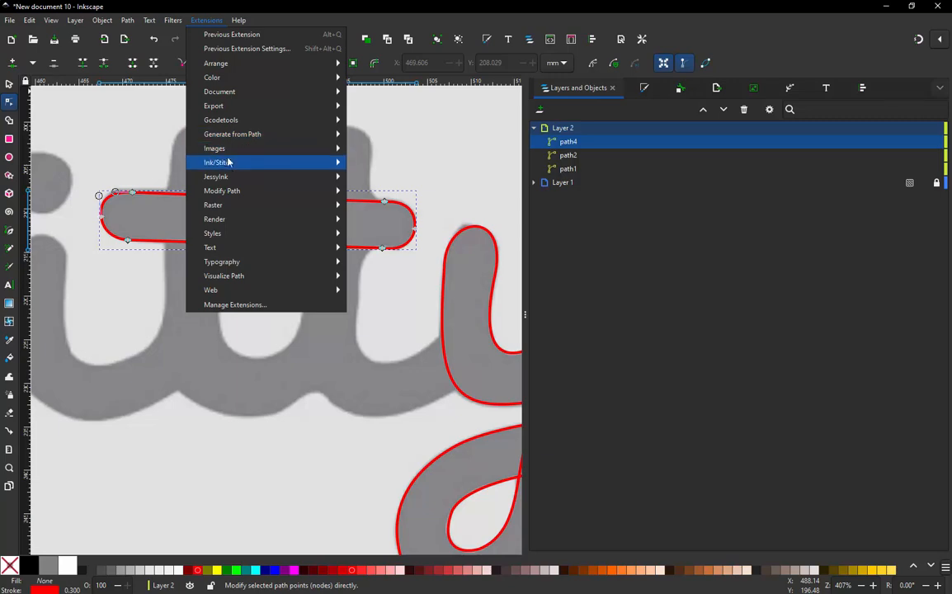
mouse_move(228, 162)
left_click(415, 262)
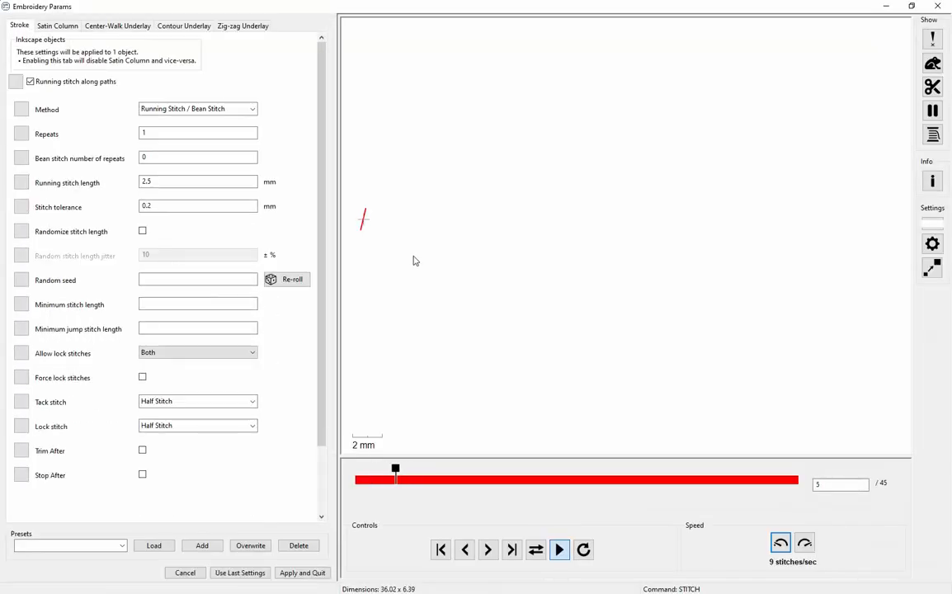
left_click(51, 85)
left_click(59, 31)
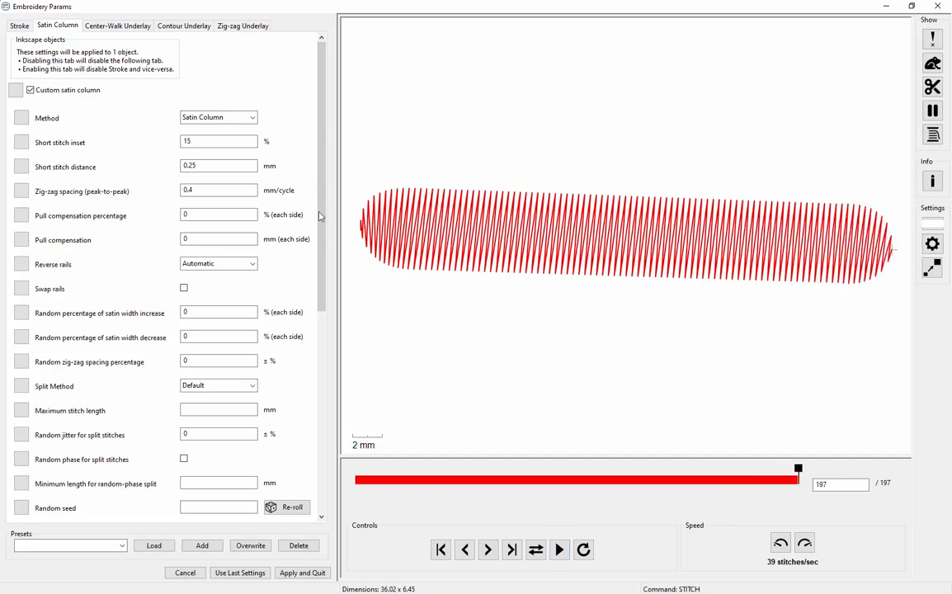
left_click(302, 573)
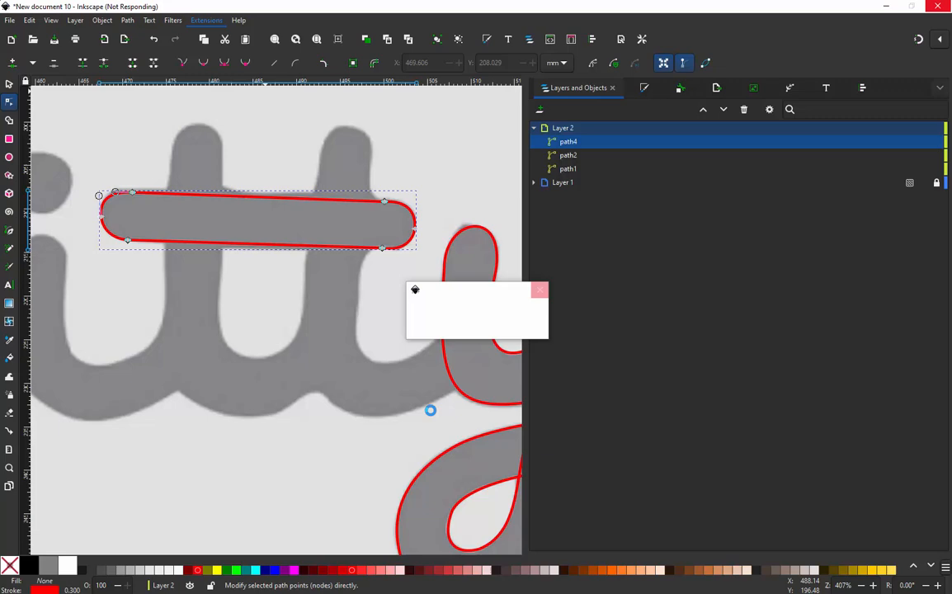
left_click(275, 300)
Start a zigzag line down the second t's stem with the Pen tool, alternating points between its left and right edges.
scroll(254, 304, "down", 2)
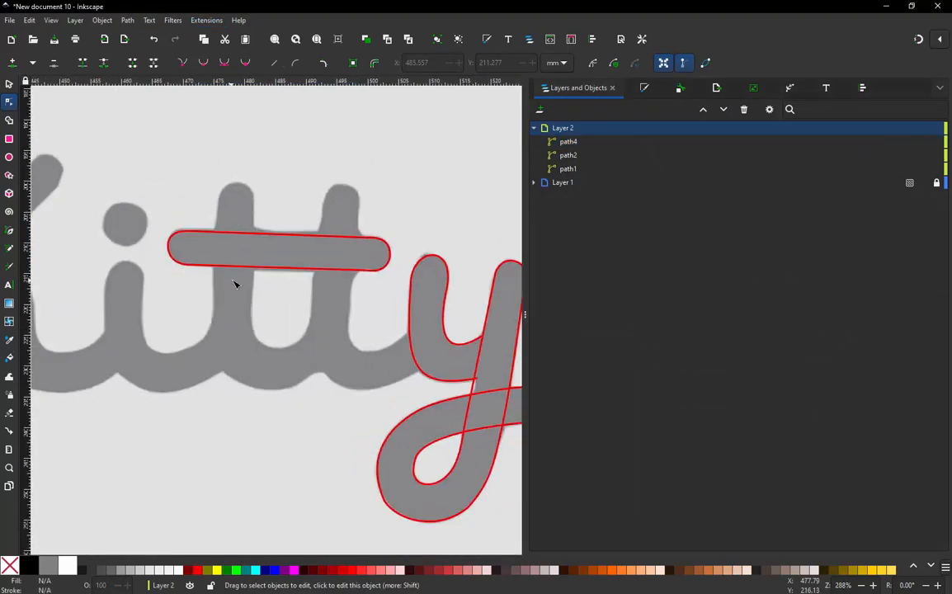
scroll(236, 278, "up", 1)
scroll(403, 236, "up", 1)
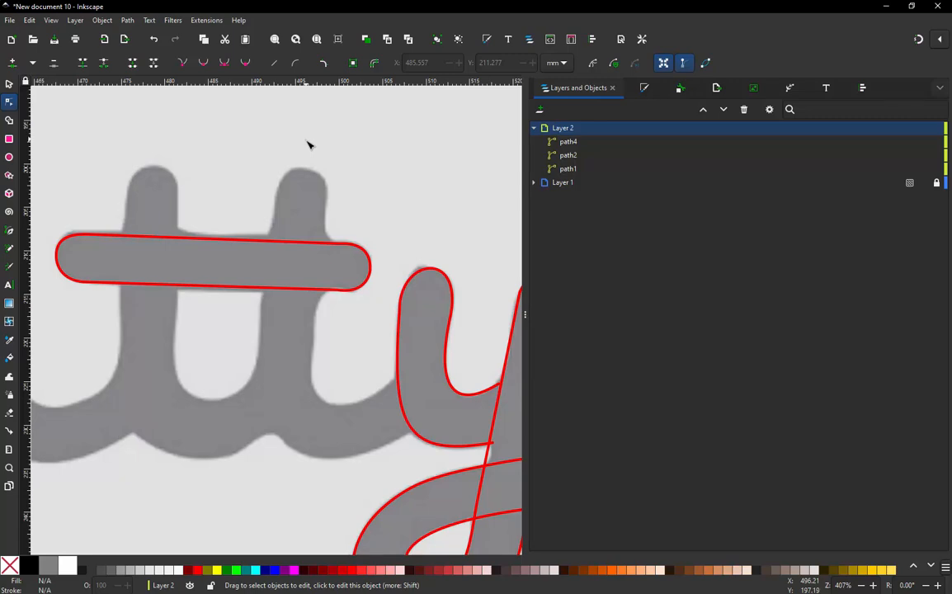
key("b")
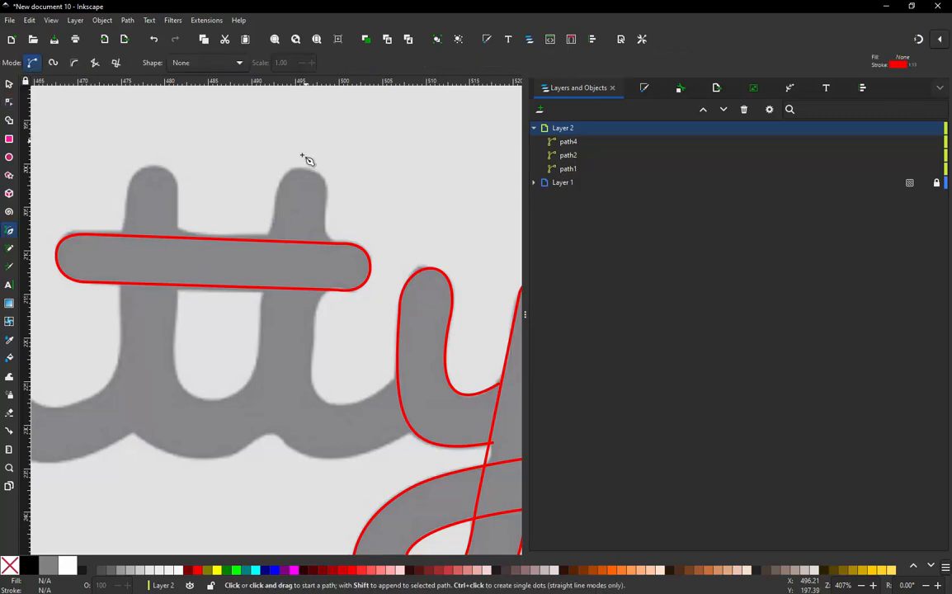
left_click(274, 190)
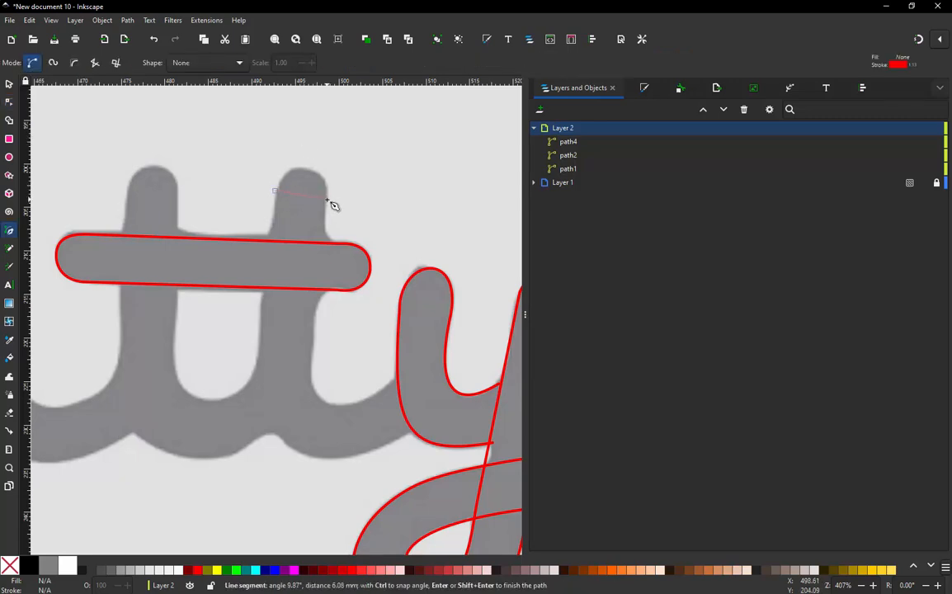
left_click(327, 197)
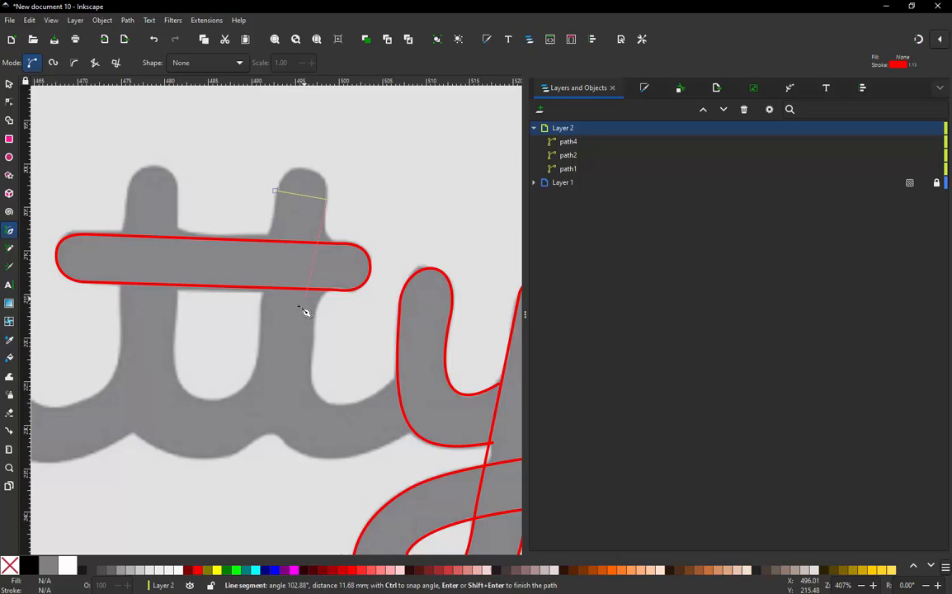
left_click(258, 359)
left_click(311, 360)
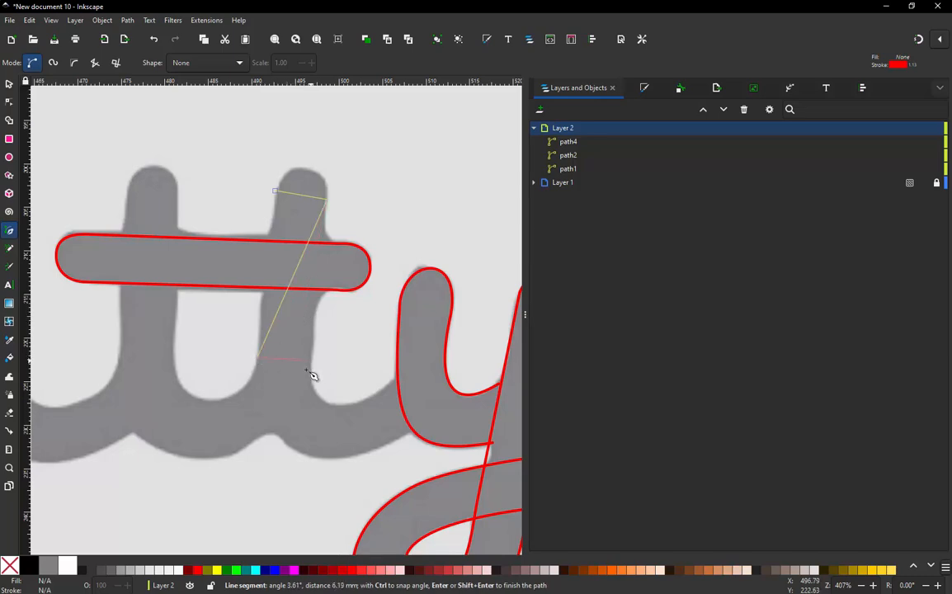
left_click(261, 396)
left_click(318, 397)
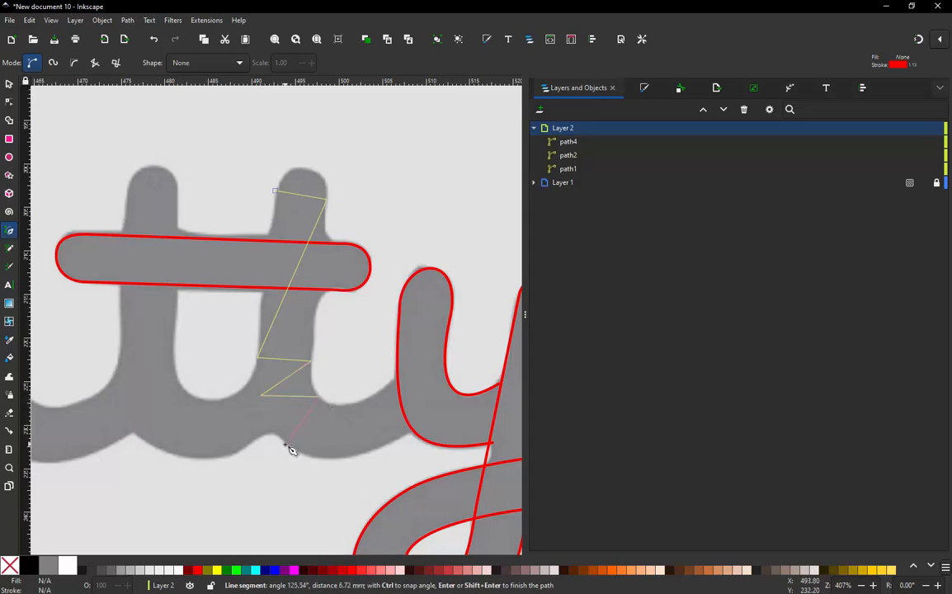
Continue the zigzag between the outer and inner edges of the t's curved tail and finish it inside the y's left stroke.
left_click(285, 443)
left_click(350, 406)
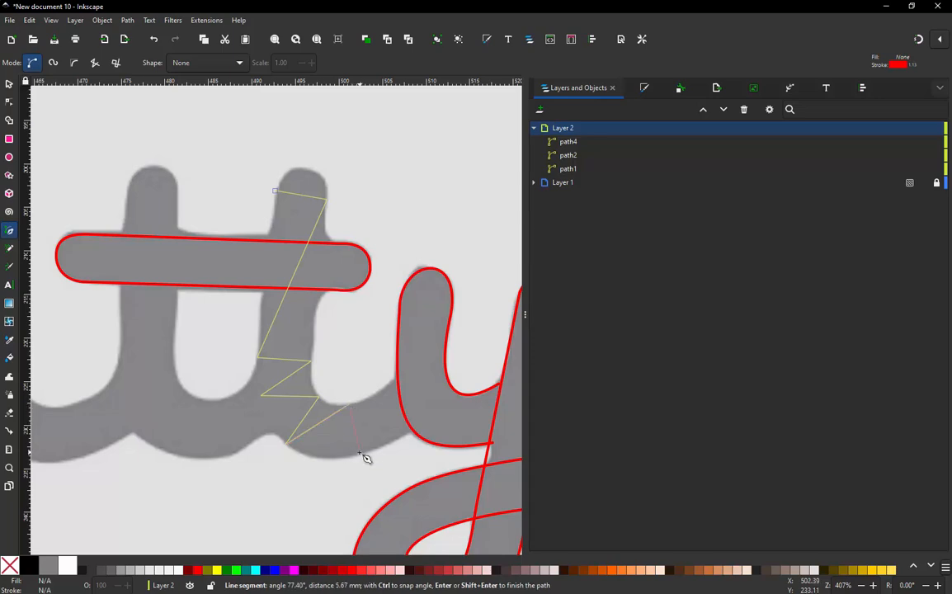
left_click(353, 455)
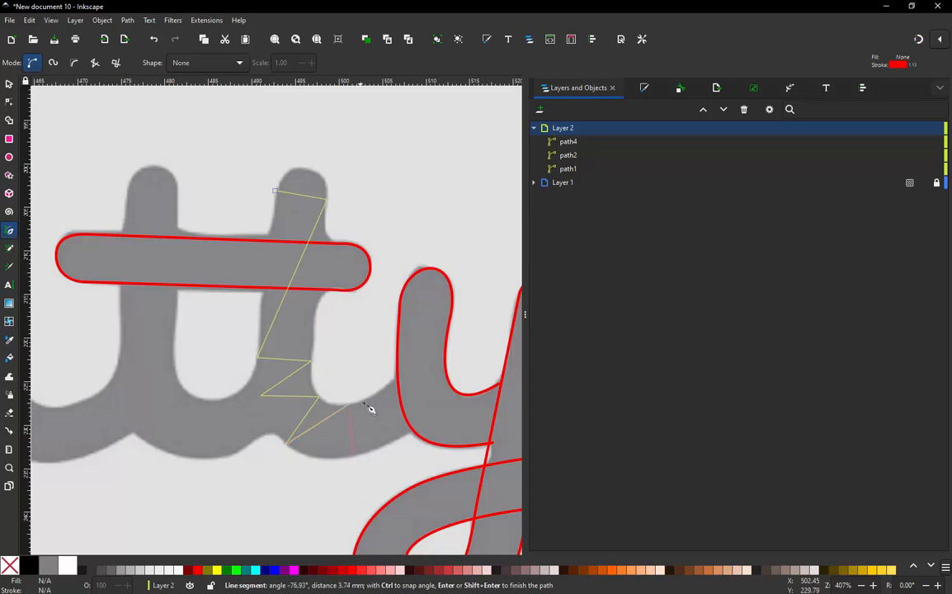
left_click(373, 397)
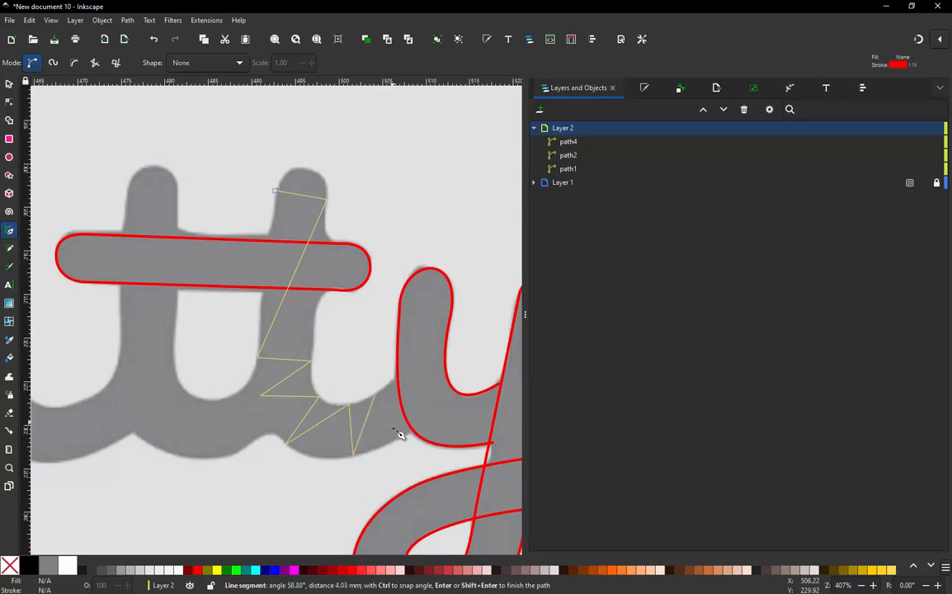
left_click(396, 438)
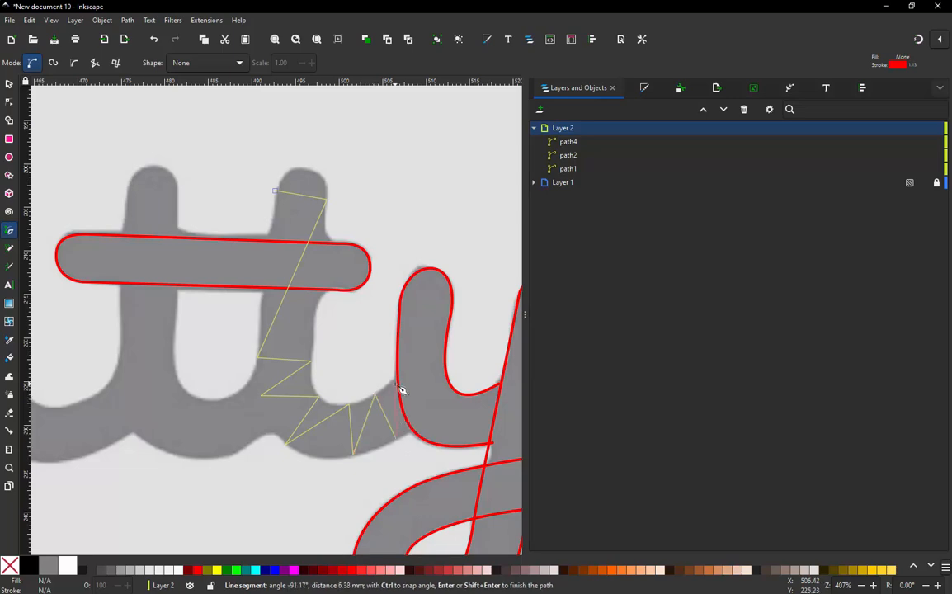
left_click(396, 380)
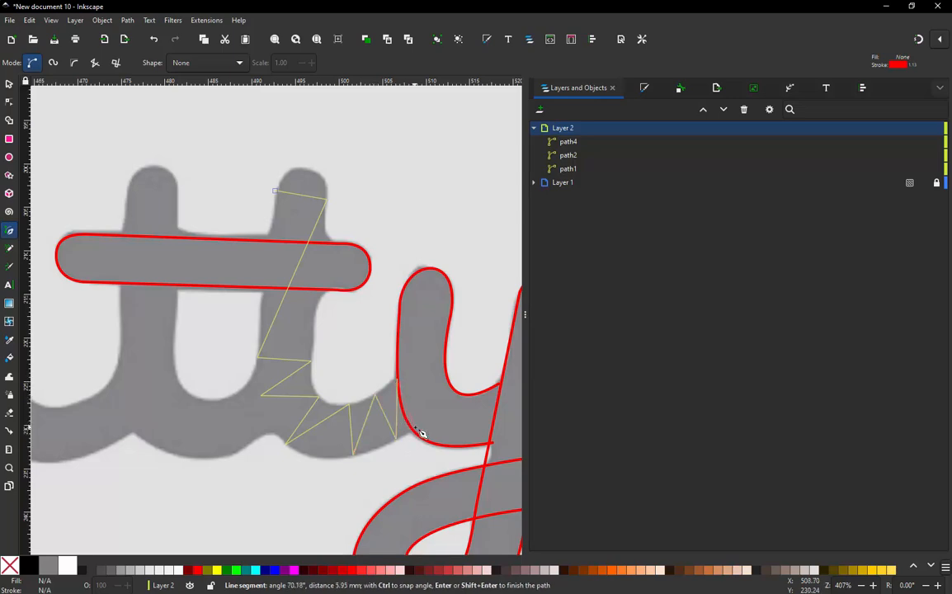
double_click(419, 431)
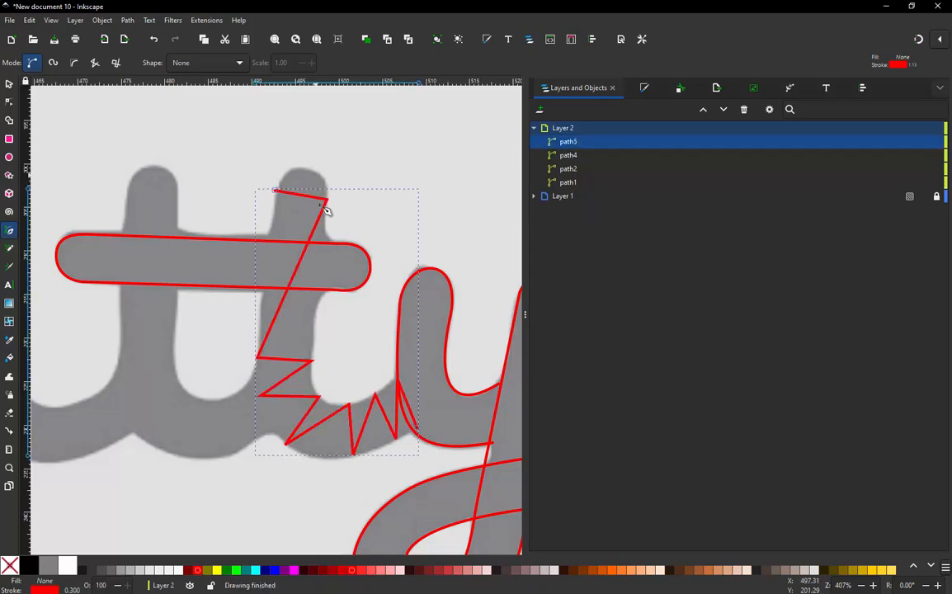
Convert the zigzag into a satin column with Zig-Zag Line to Satin, using the Zigzag pattern with smoothing and no added rungs.
left_click(206, 19)
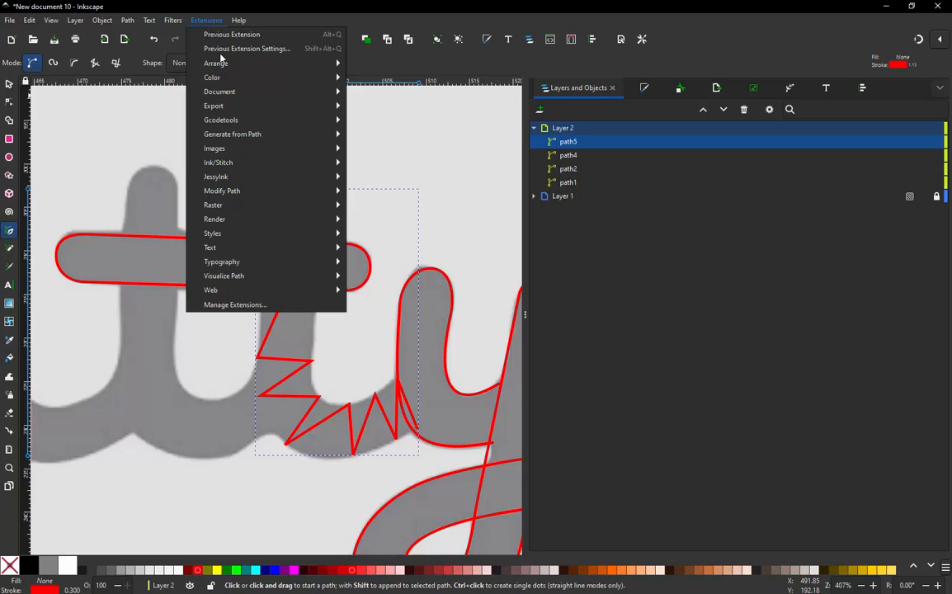
mouse_move(244, 162)
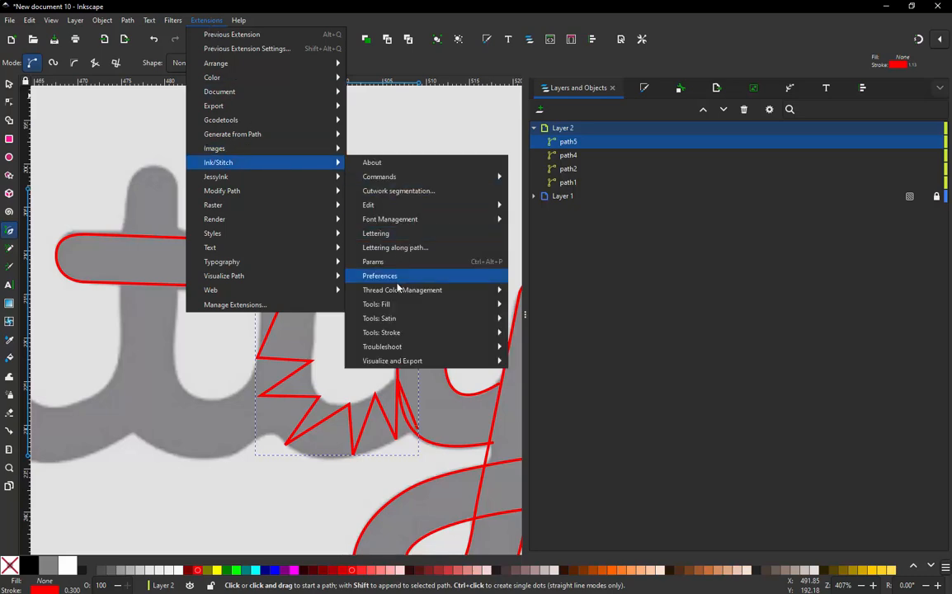
mouse_move(396, 318)
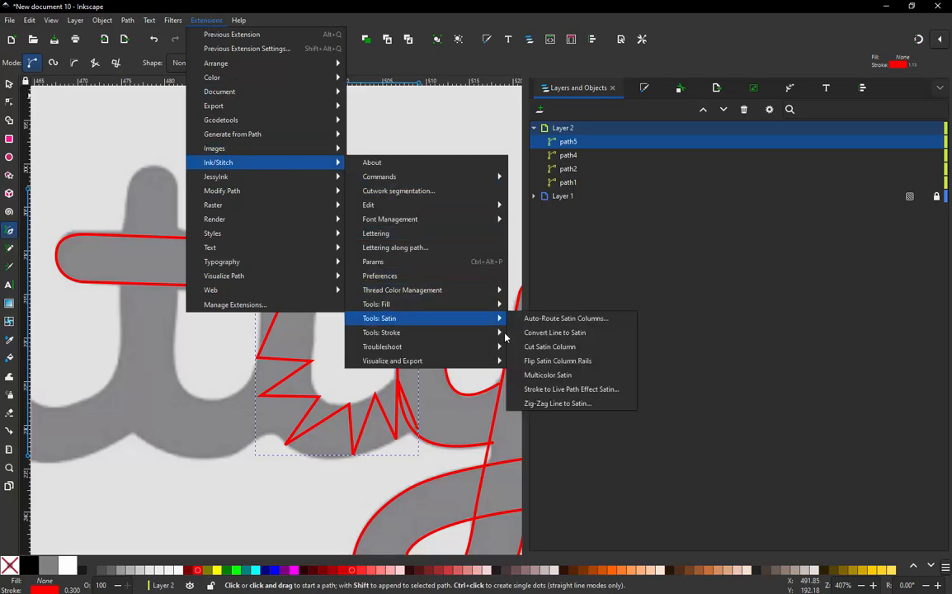
left_click(584, 404)
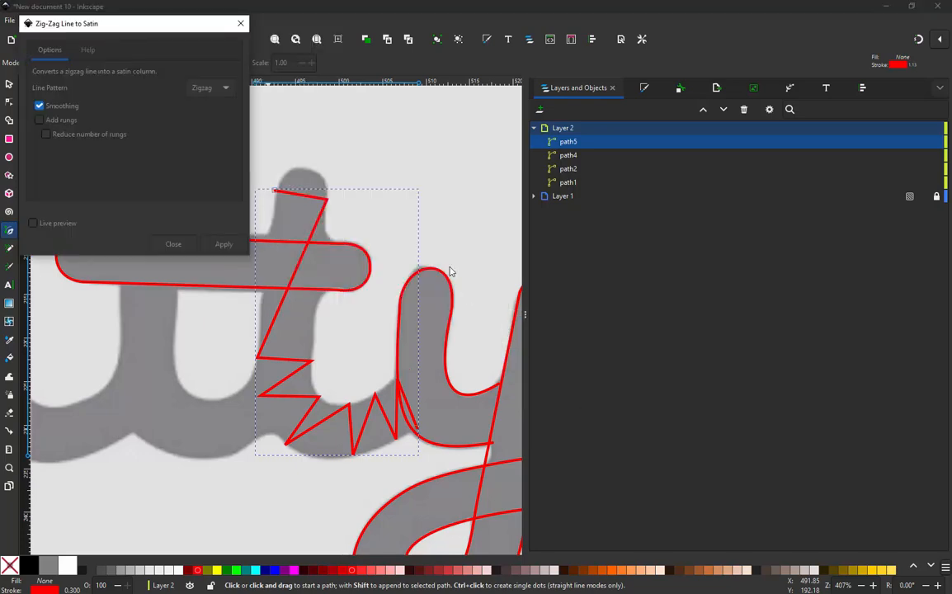
left_click(223, 246)
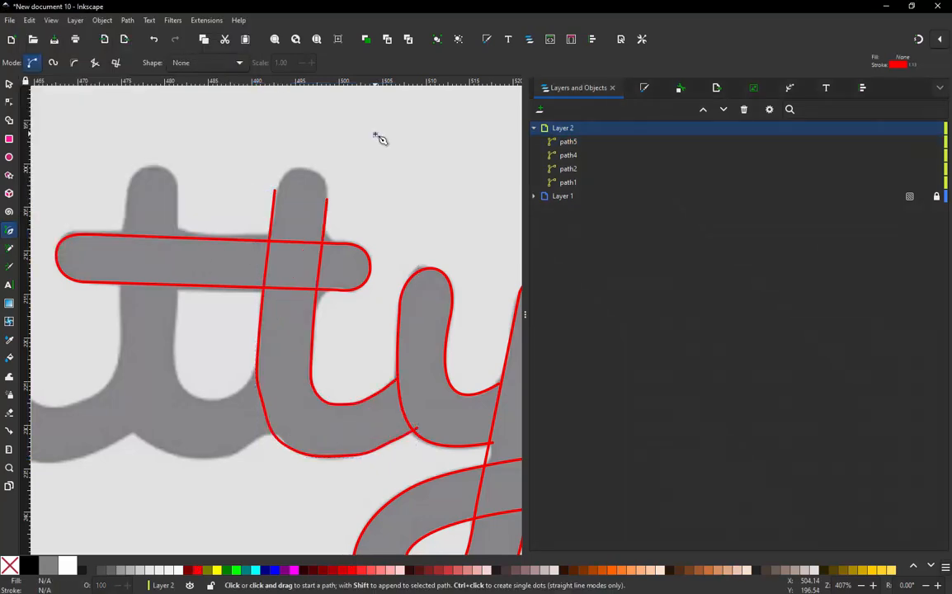
key("Escape")
Delete the intermediate nodes along the outer rail's lower curve and adjust the end node's handle to fit the t's outline.
key("s")
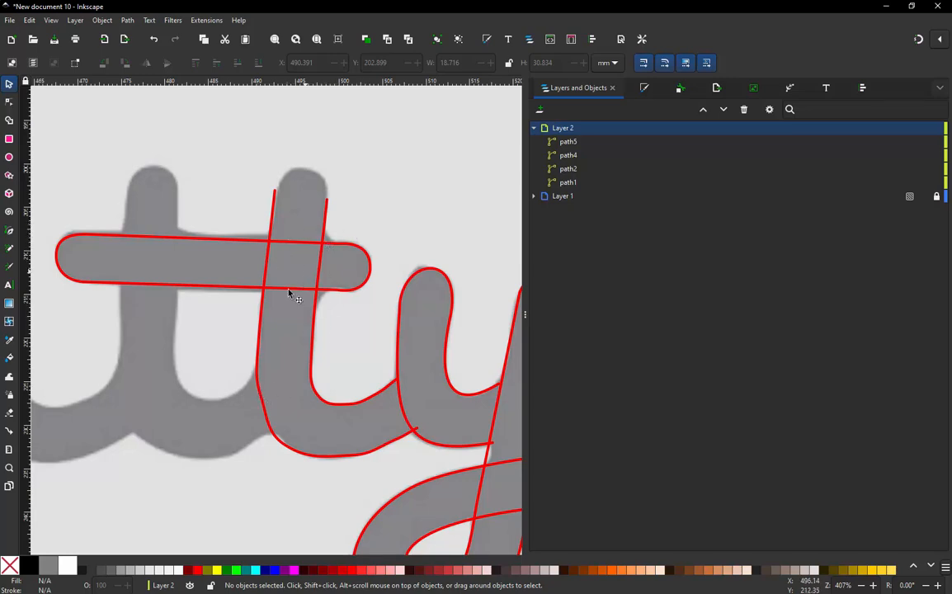
double_click(286, 451)
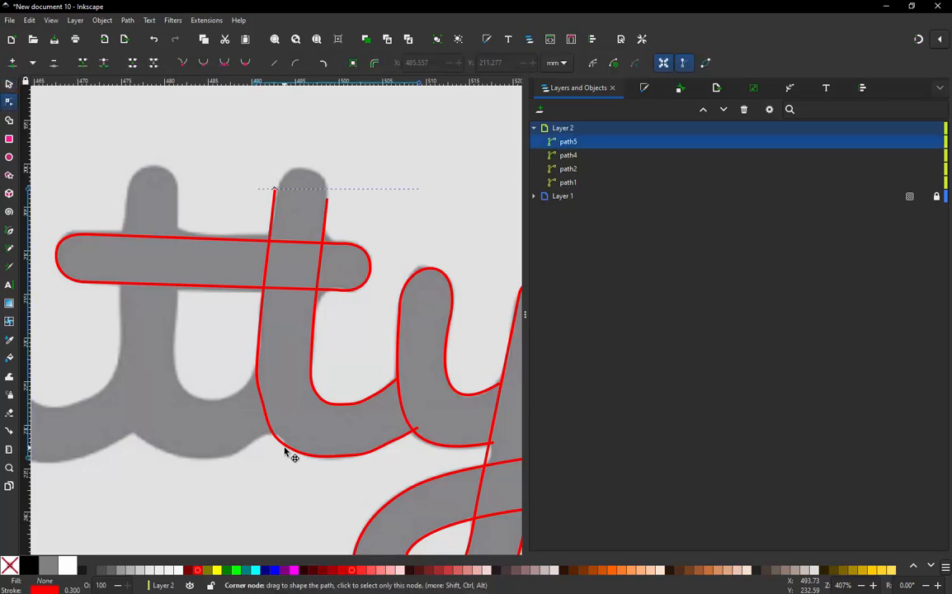
left_click_drag(236, 391, 292, 473)
left_click_drag(360, 468, 407, 437)
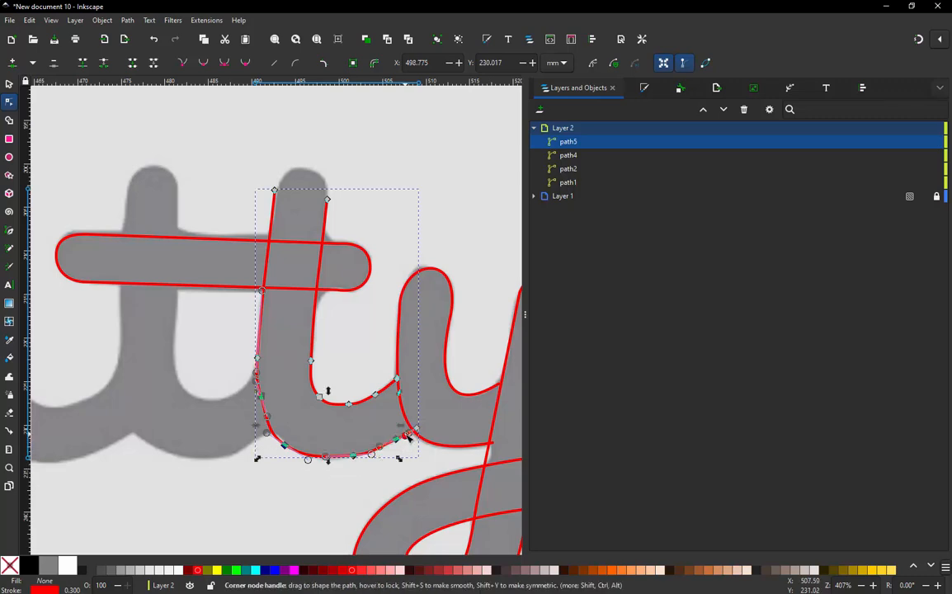
key("Delete")
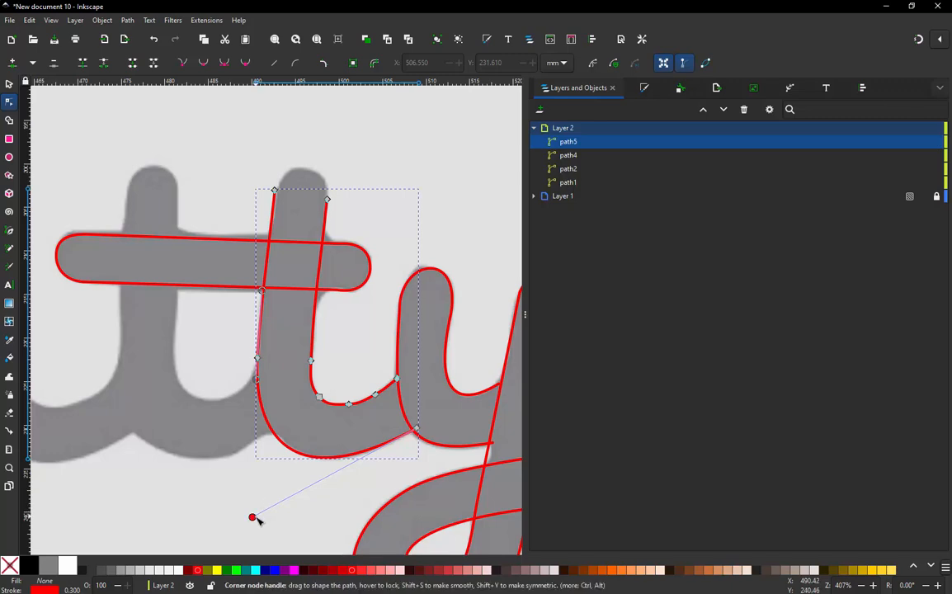
left_click_drag(252, 517, 253, 512)
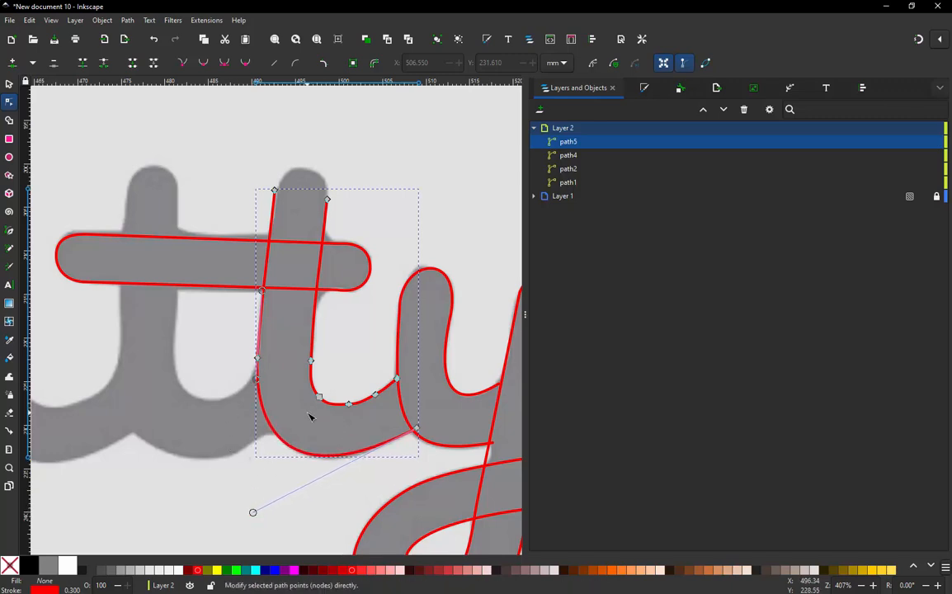
Delete the three intermediate nodes on the inner rail's curve, adjust its end handle to follow the lettering and deselect the path.
left_click_drag(309, 416, 385, 388)
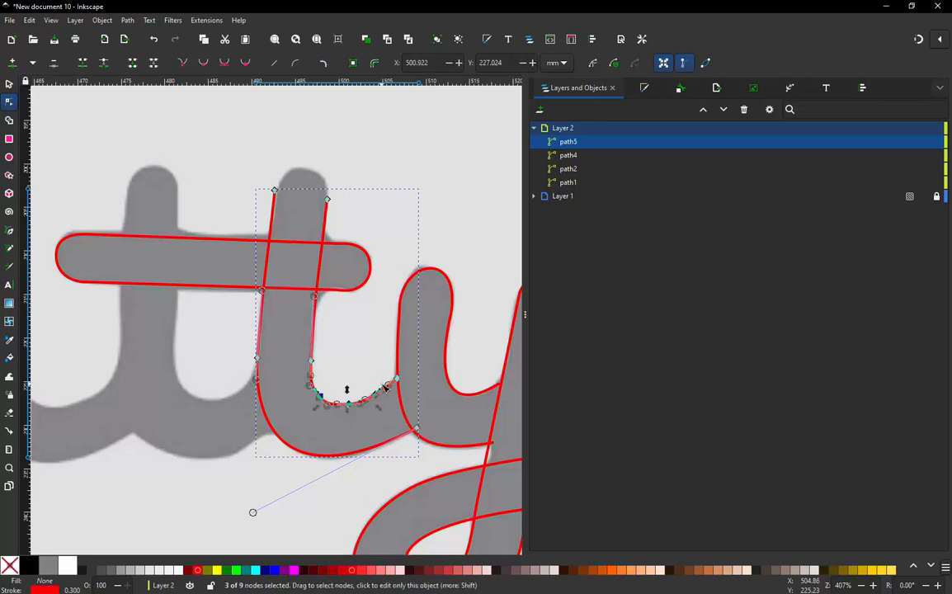
key("Delete")
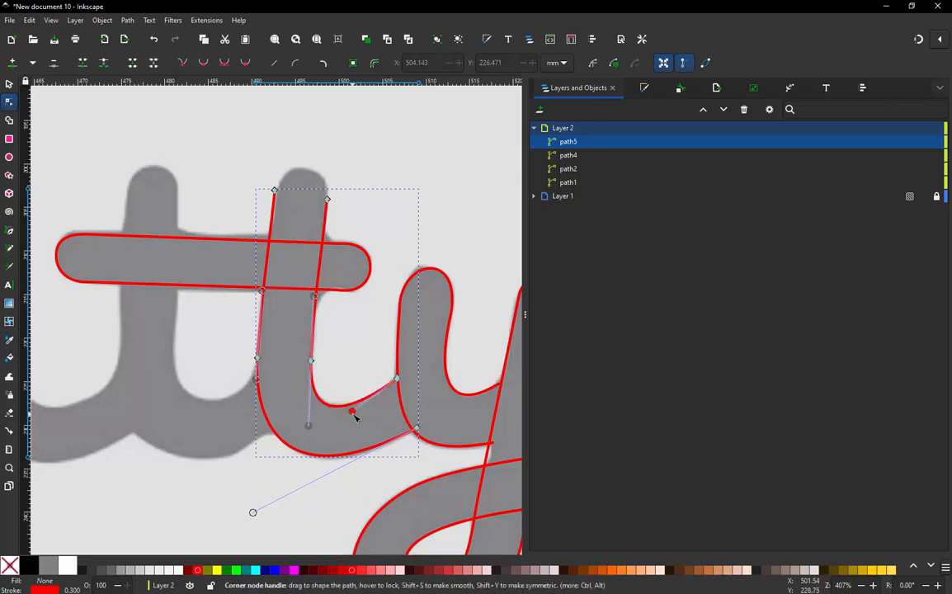
mouse_move(354, 412)
left_mouse_down()
mouse_move(373, 423)
mouse_move(363, 406)
left_mouse_up()
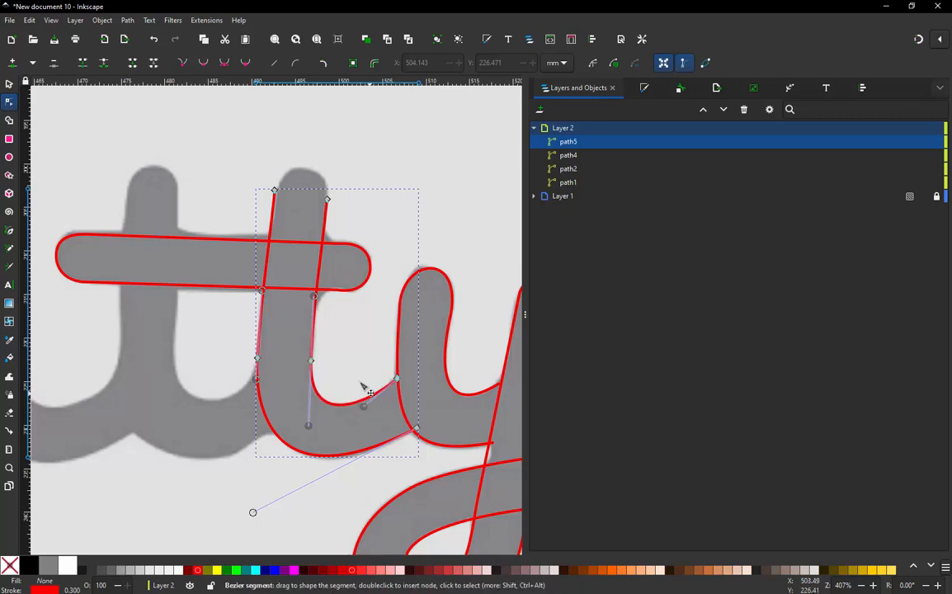
left_click(9, 85)
left_click(257, 155)
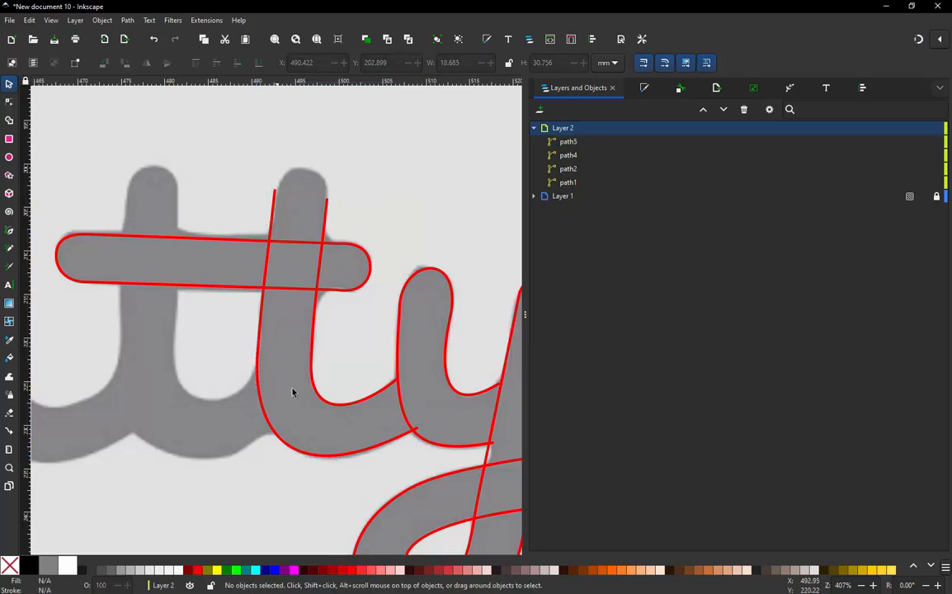
Adjust the outer rail's end handle so the curve follows the lower edge of the second t's tail.
left_click(359, 456)
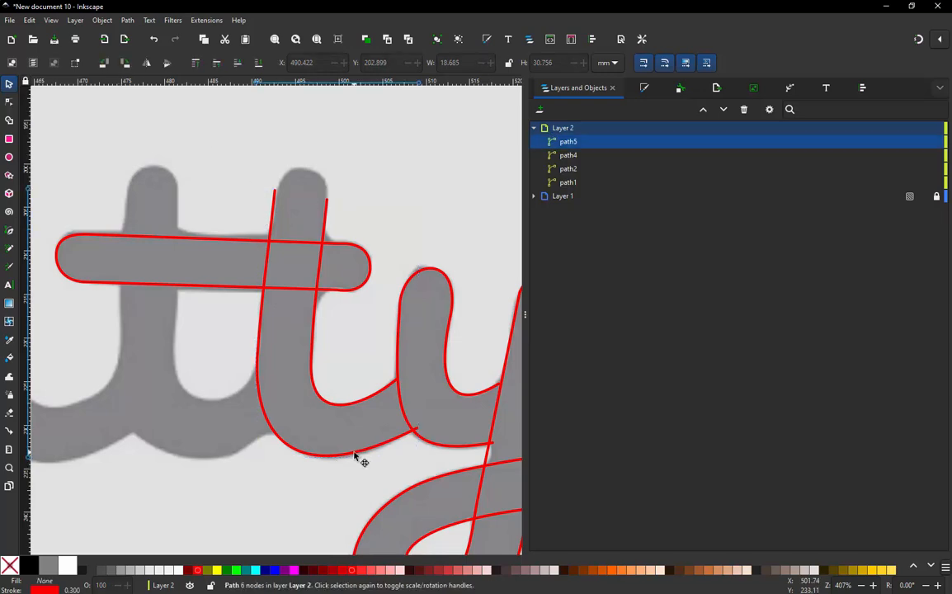
double_click(353, 458)
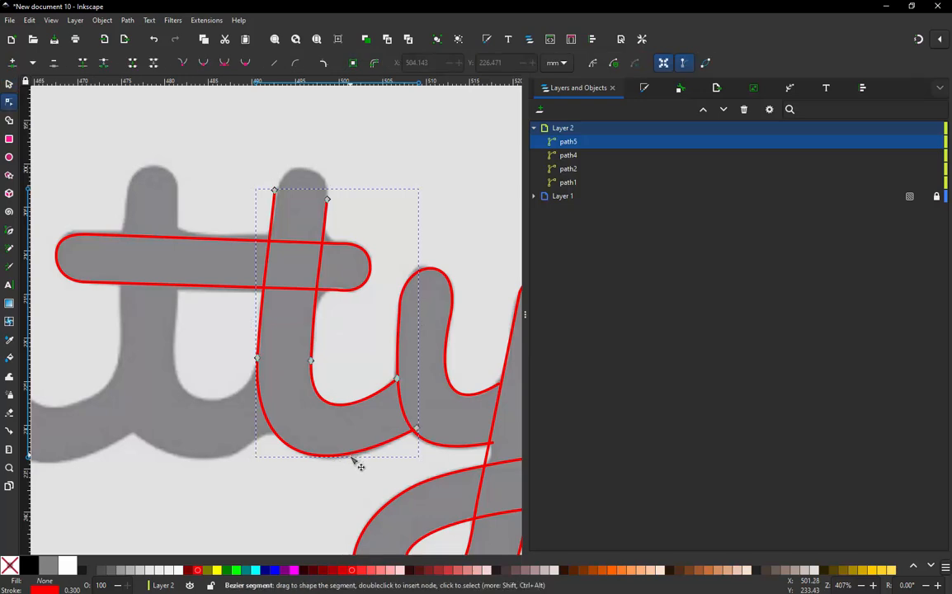
left_click(415, 430)
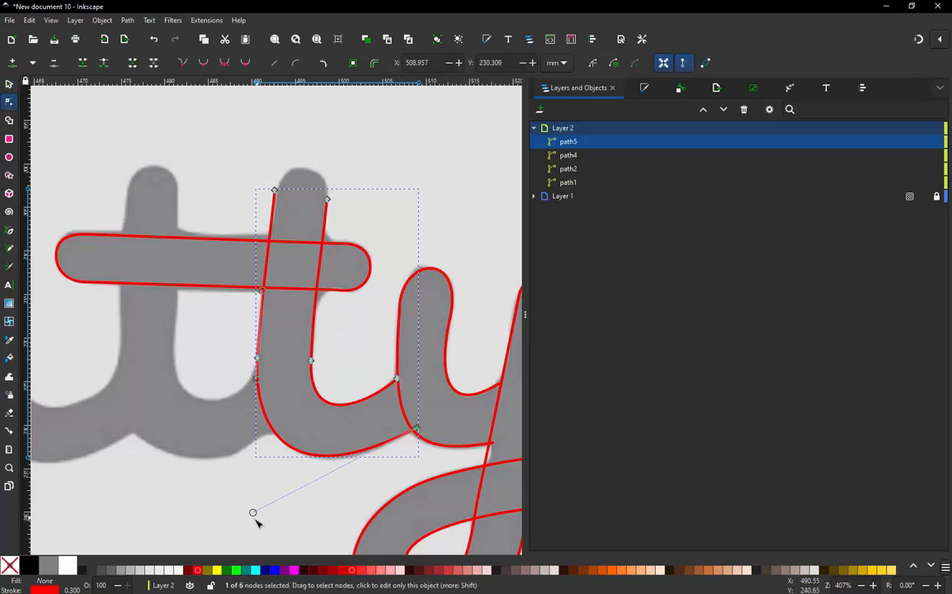
mouse_move(249, 510)
left_mouse_down()
mouse_move(272, 528)
mouse_move(255, 521)
left_mouse_up()
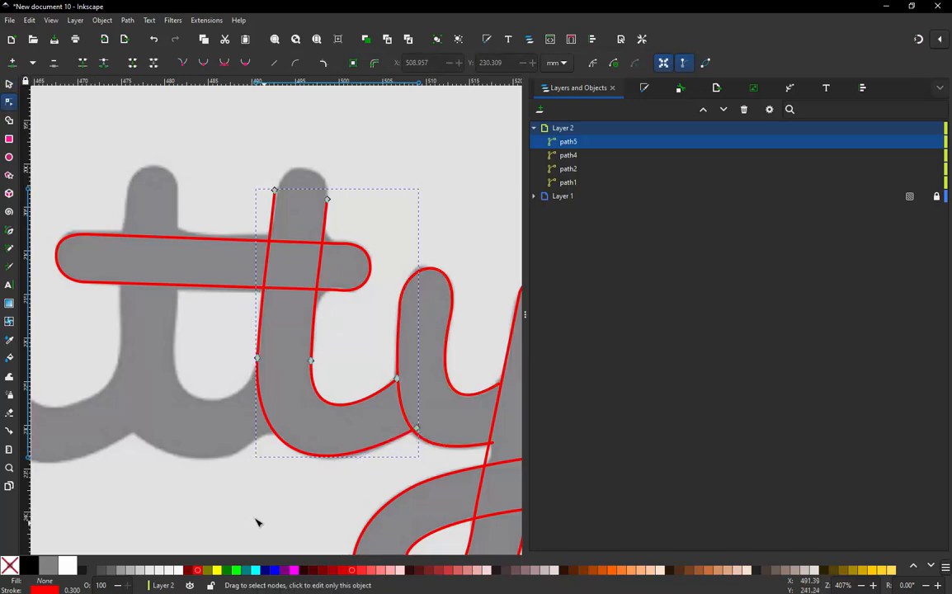
left_click(416, 430)
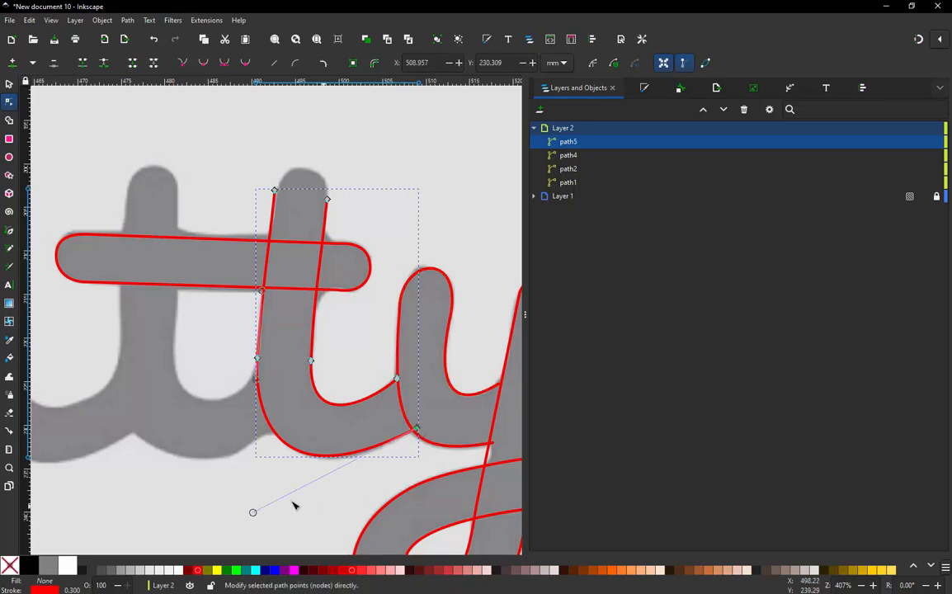
left_click_drag(253, 513, 260, 521)
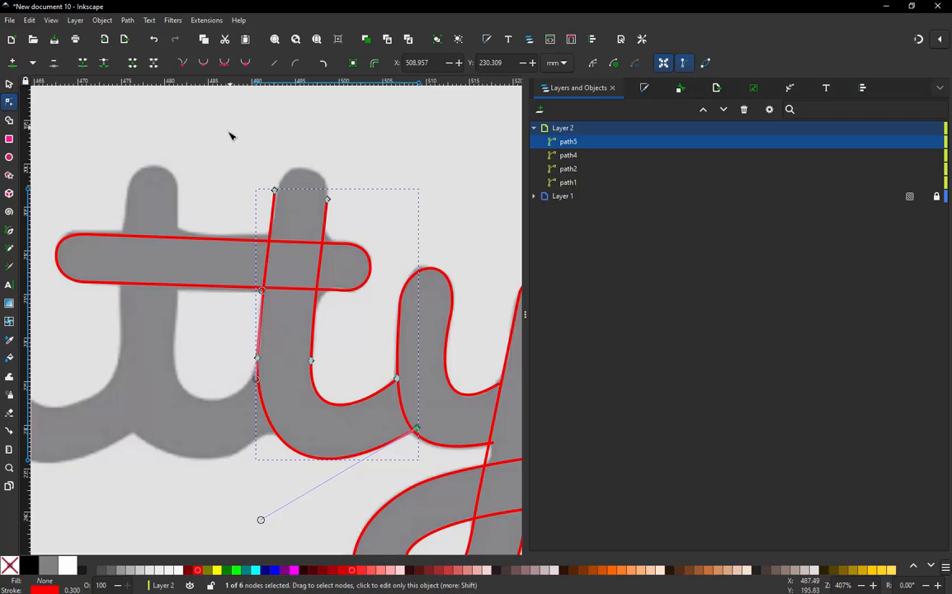
Join the stem's two upper end nodes with a segment curved over its rounded top, and break the path at a node added at the peak.
left_click(273, 191)
left_click(327, 201, "shift")
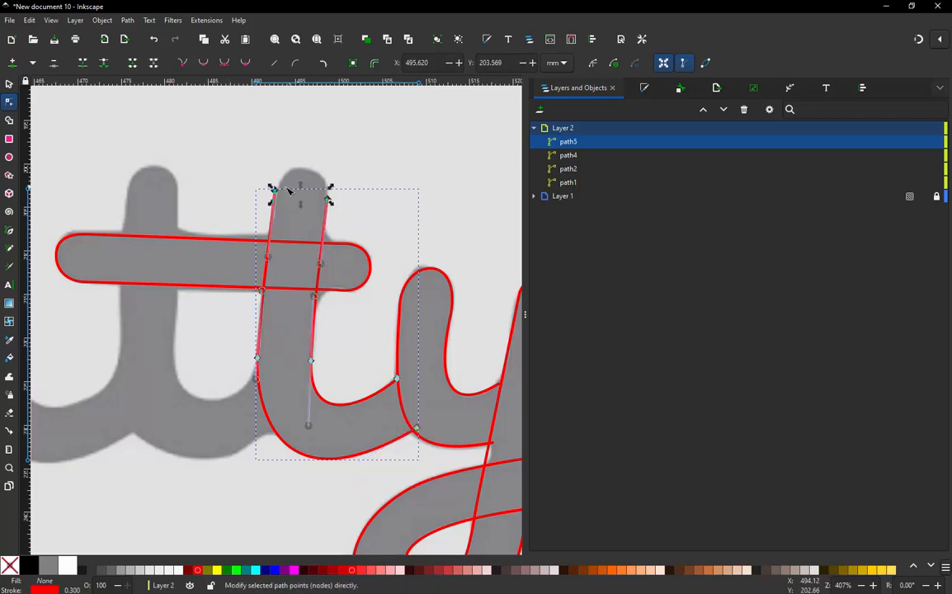
left_click(132, 64)
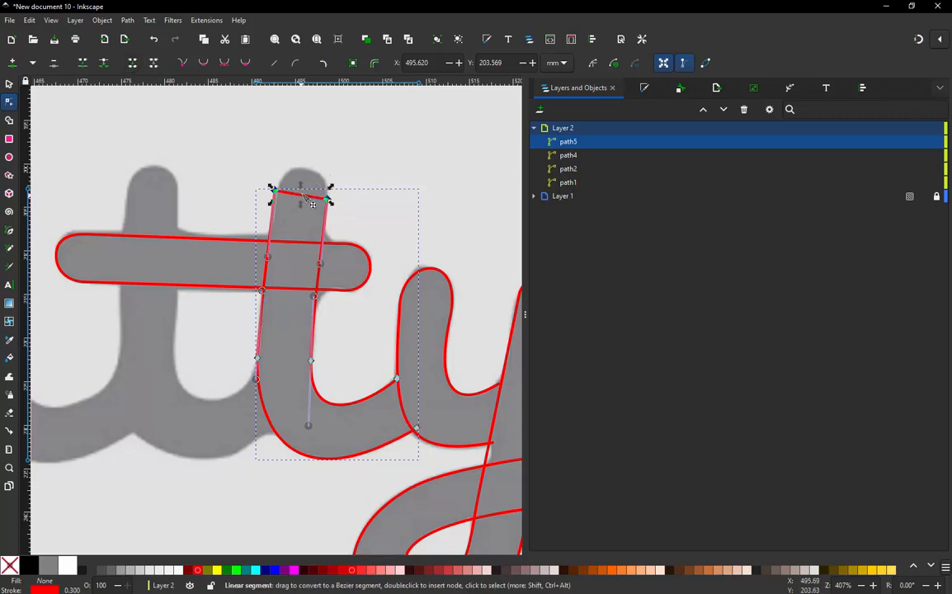
left_click_drag(312, 203, 284, 159)
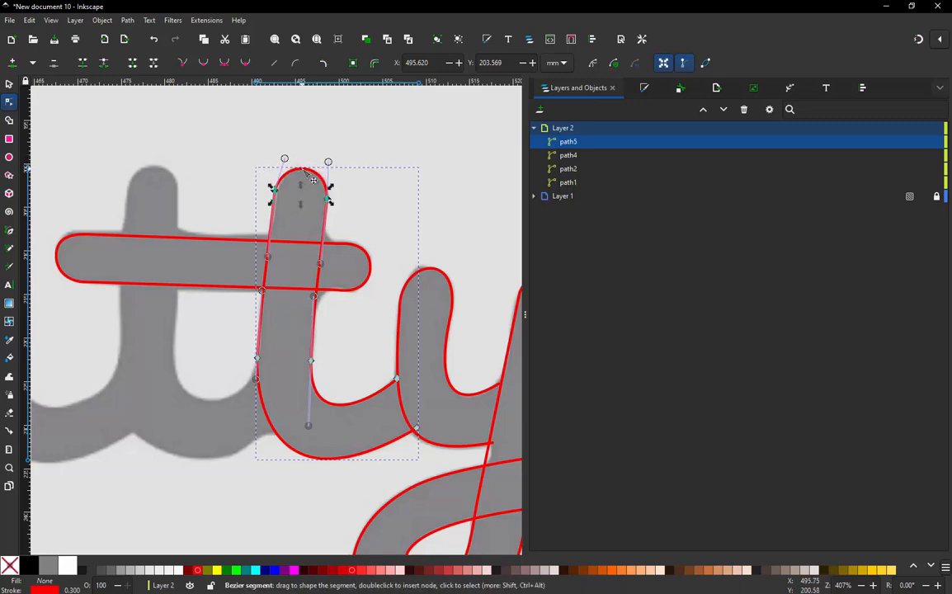
double_click(306, 171)
left_click(103, 64)
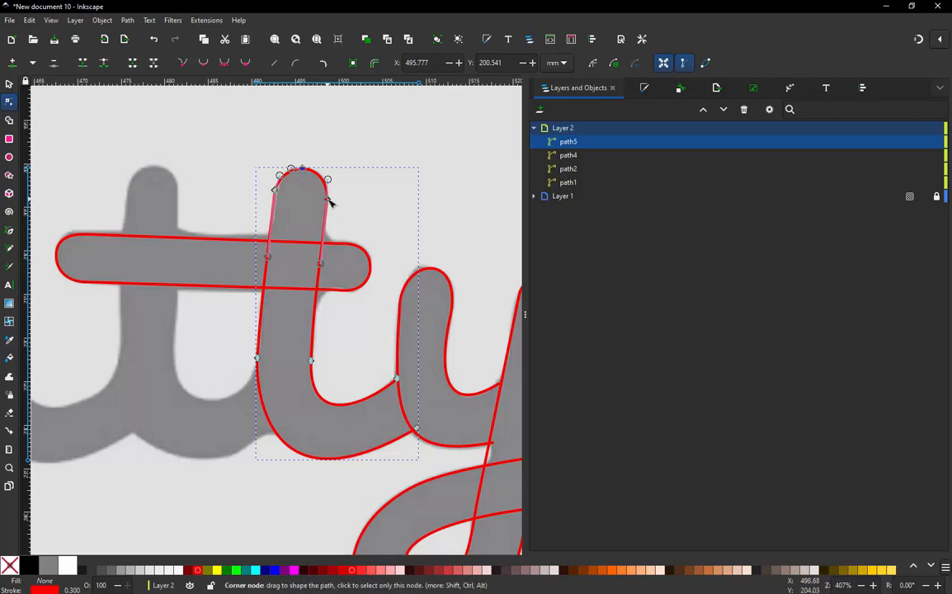
Add a node just below the corner node on the outer rail's upper end and delete that corner node to smooth the cap.
scroll(314, 192, "up", 3)
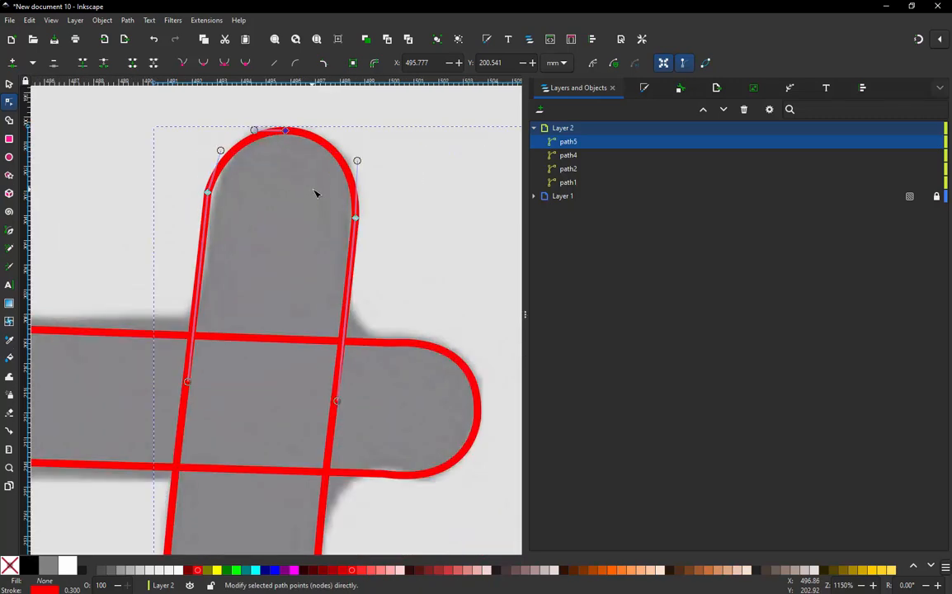
left_click(207, 201)
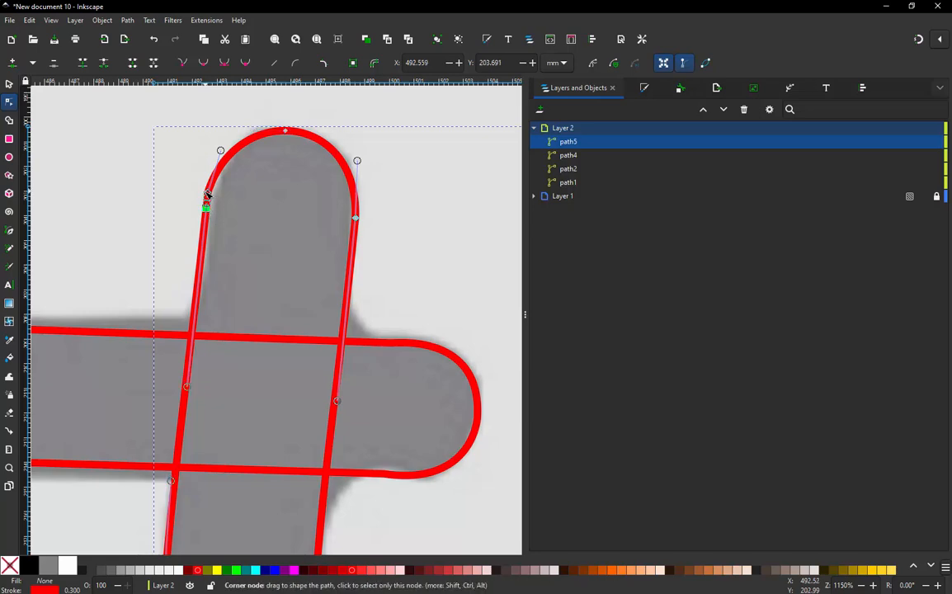
left_click(208, 195)
key("Delete")
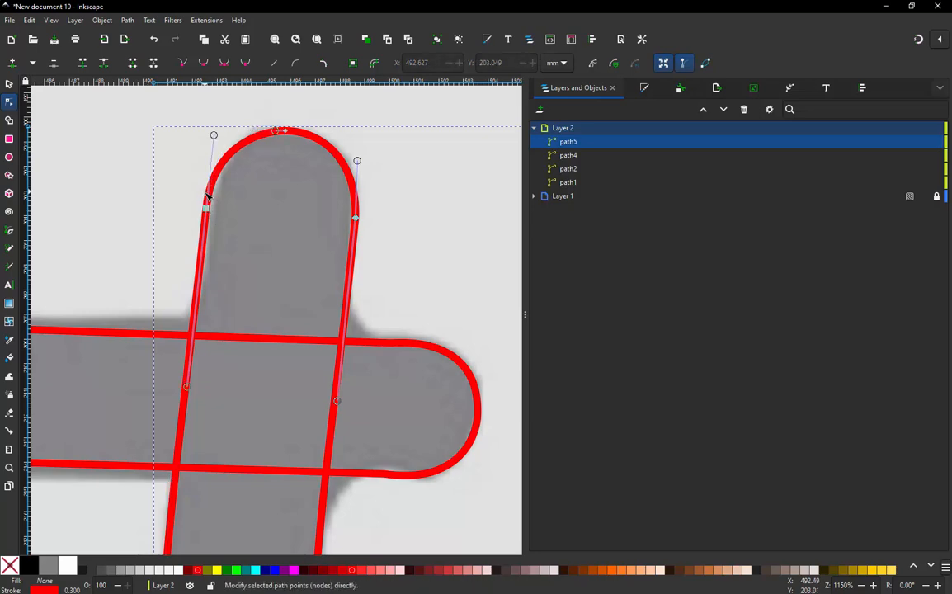
Add three nodes to each rail around the t's lower bend, pairing the inner and outer positions.
scroll(271, 180, "down", 3)
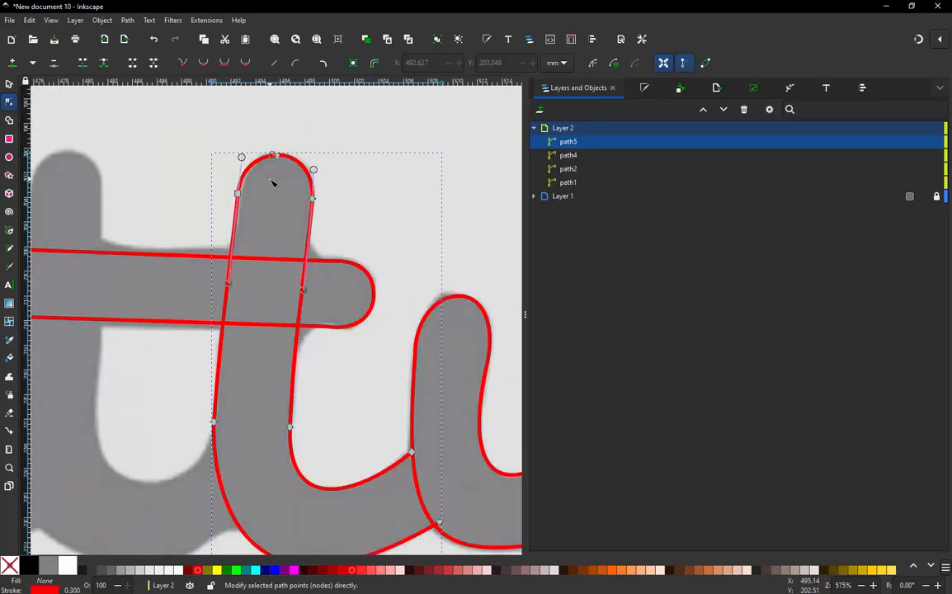
scroll(258, 389, "up", 1)
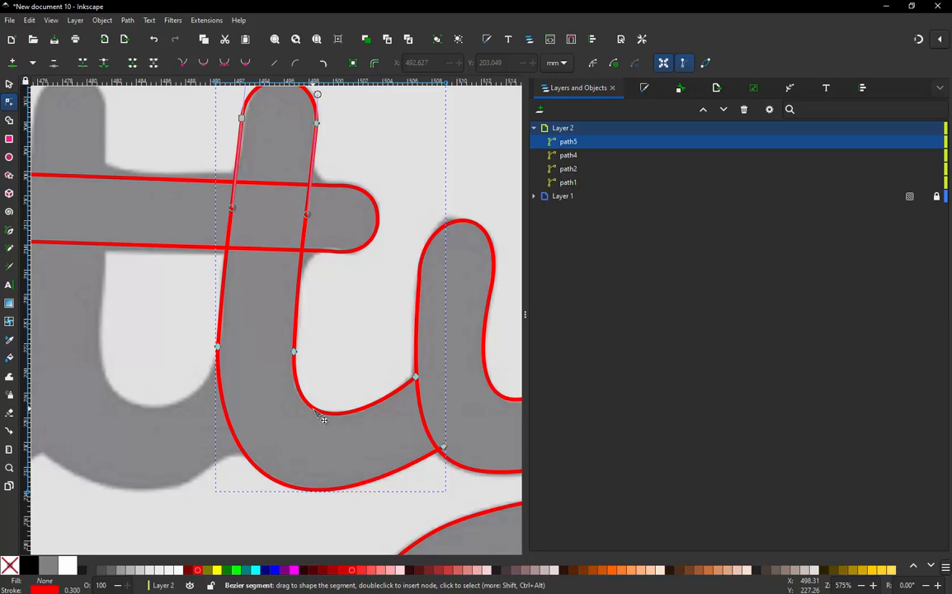
double_click(320, 415)
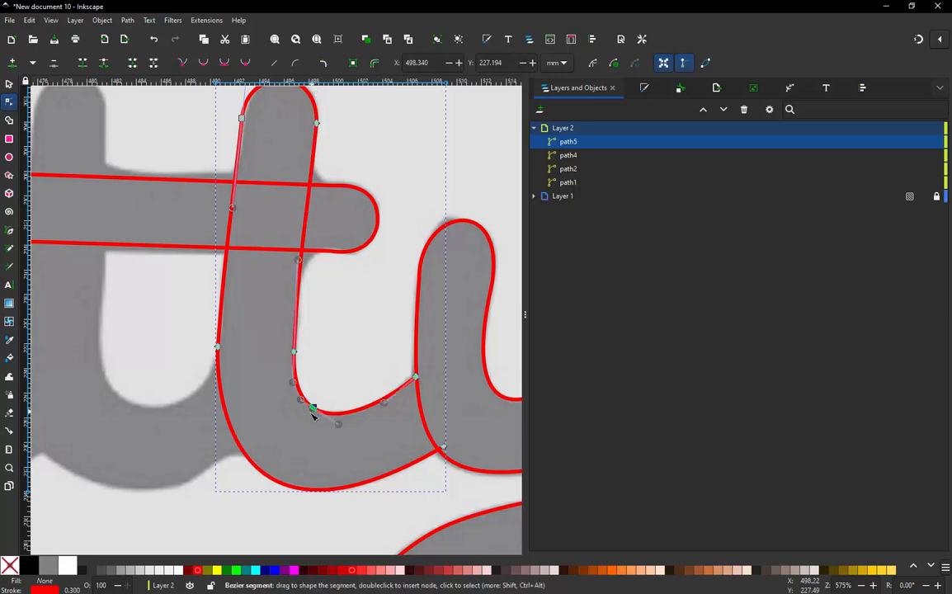
left_click(277, 485)
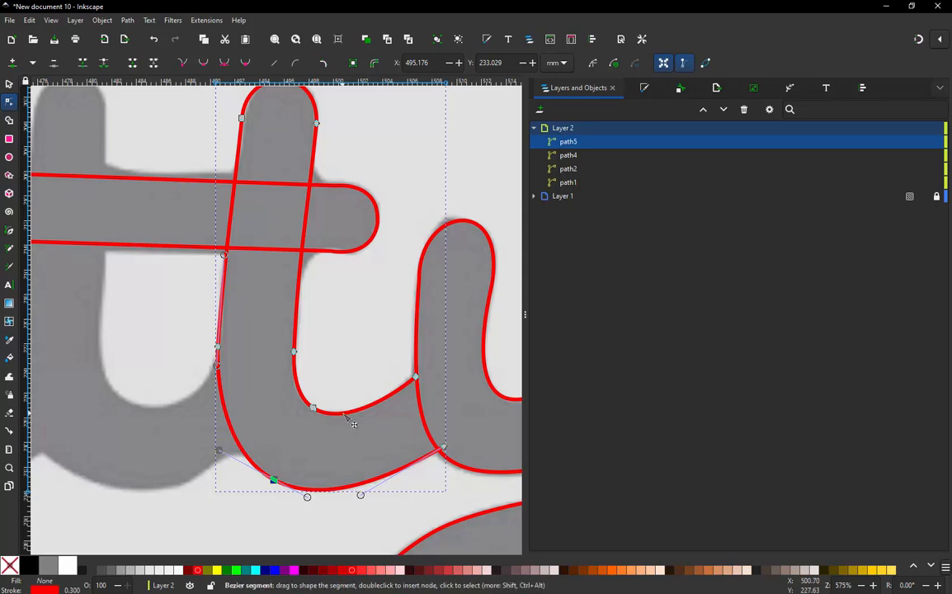
double_click(343, 414)
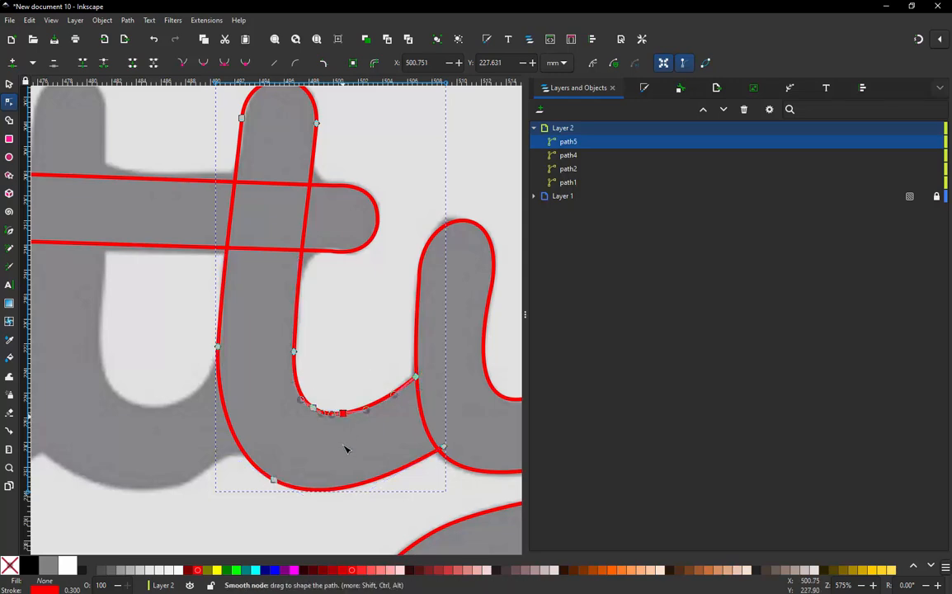
double_click(352, 488)
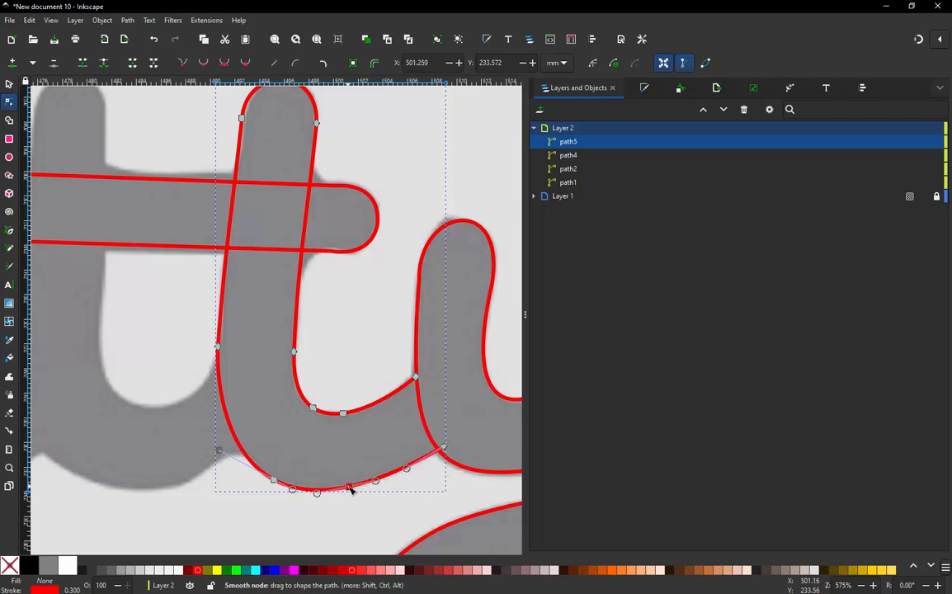
left_click(305, 389)
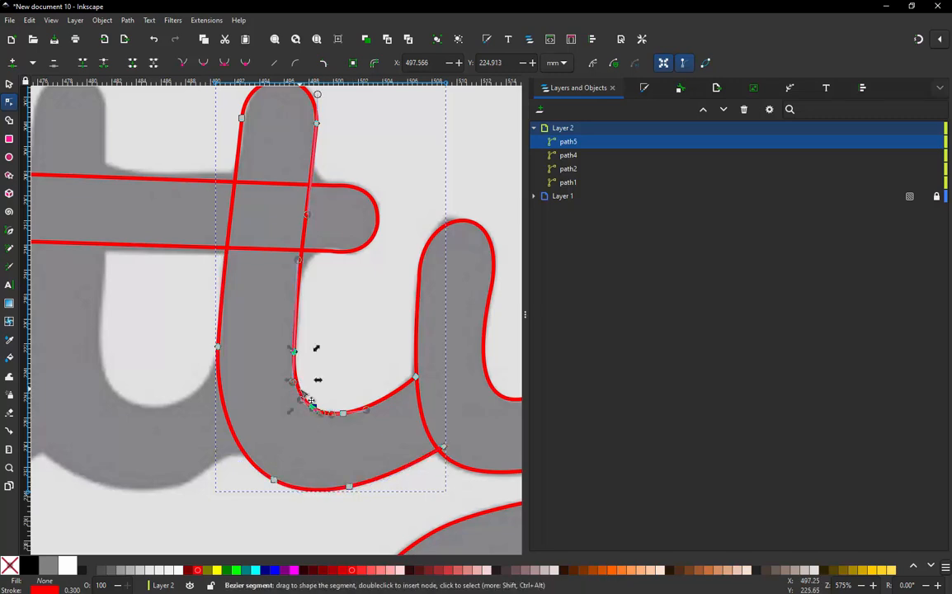
double_click(300, 390)
left_click(228, 420)
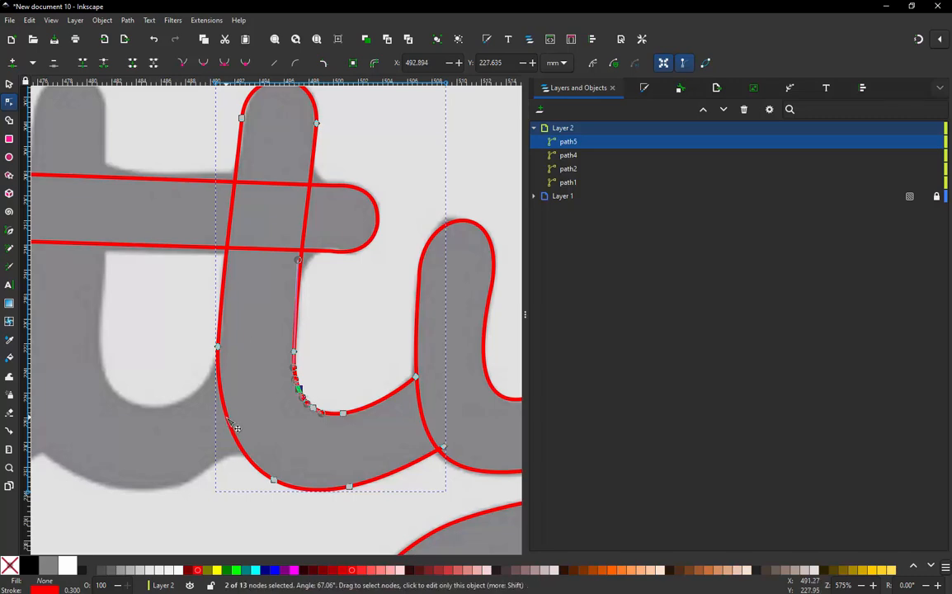
left_click(227, 419)
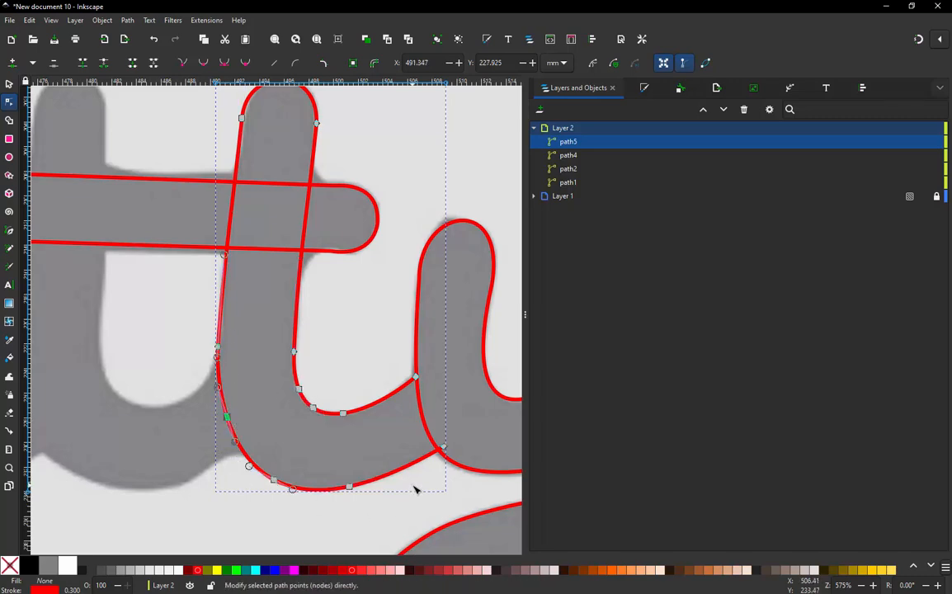
Preview the satin column's stitches in Ink/Stitch Params and apply the settings.
left_click(205, 20)
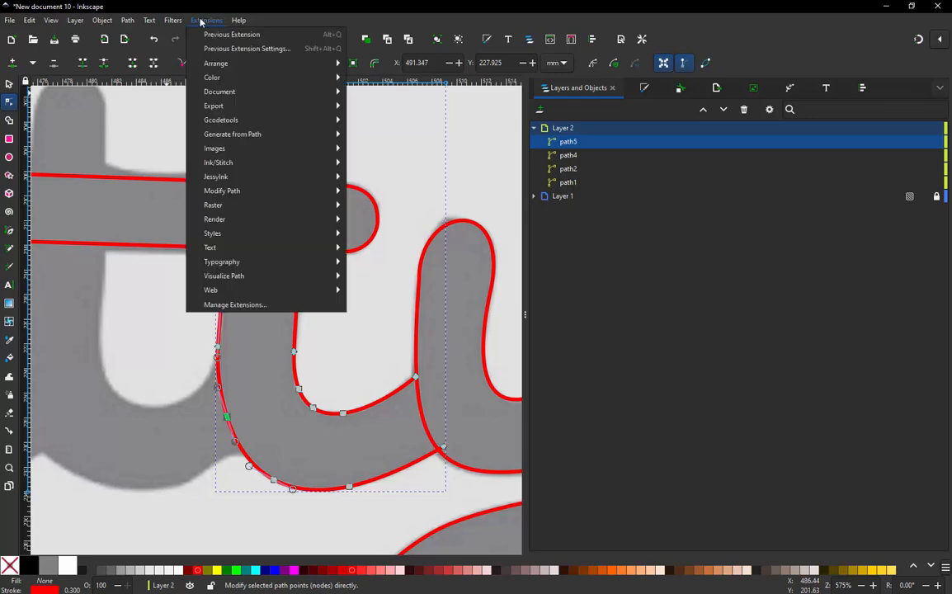
mouse_move(239, 162)
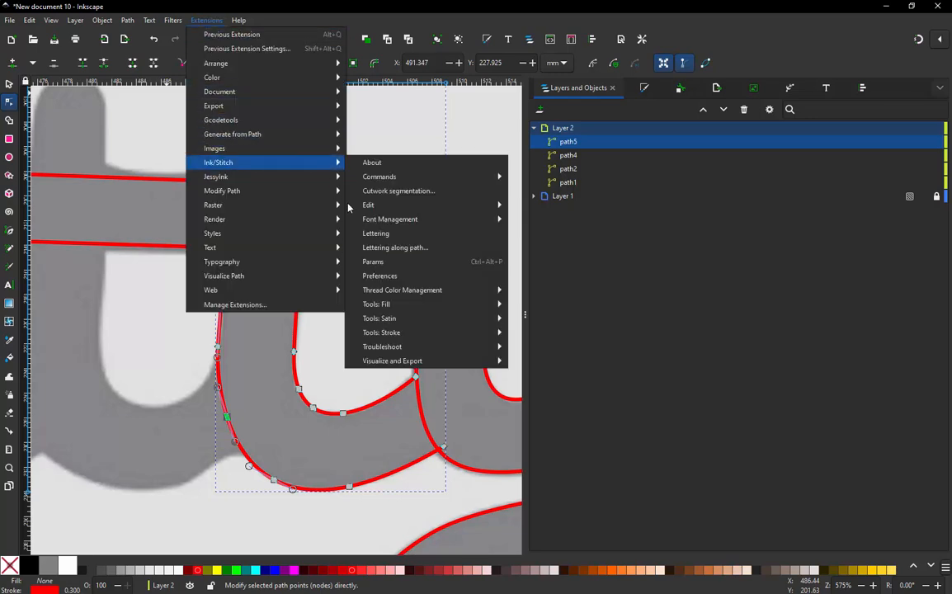
left_click(373, 261)
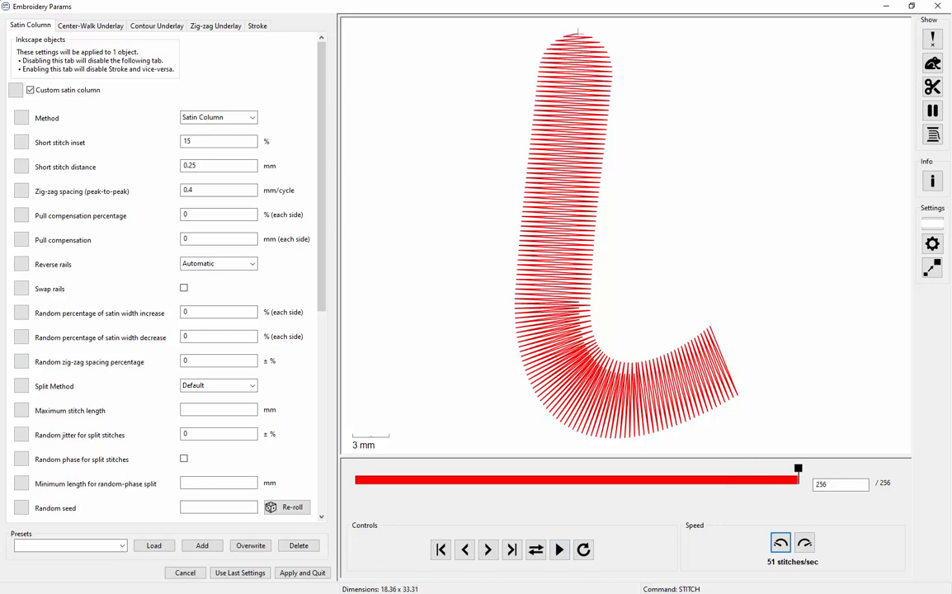
left_click(314, 574)
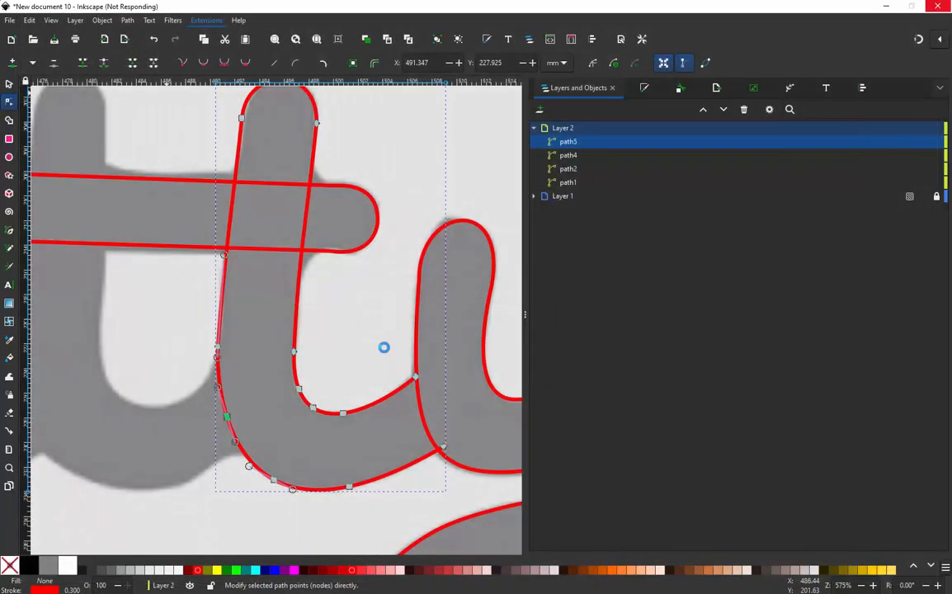
Duplicate the second t's satin column and move the copy about 16 mm to the left onto the first t.
scroll(357, 342, "down", 2)
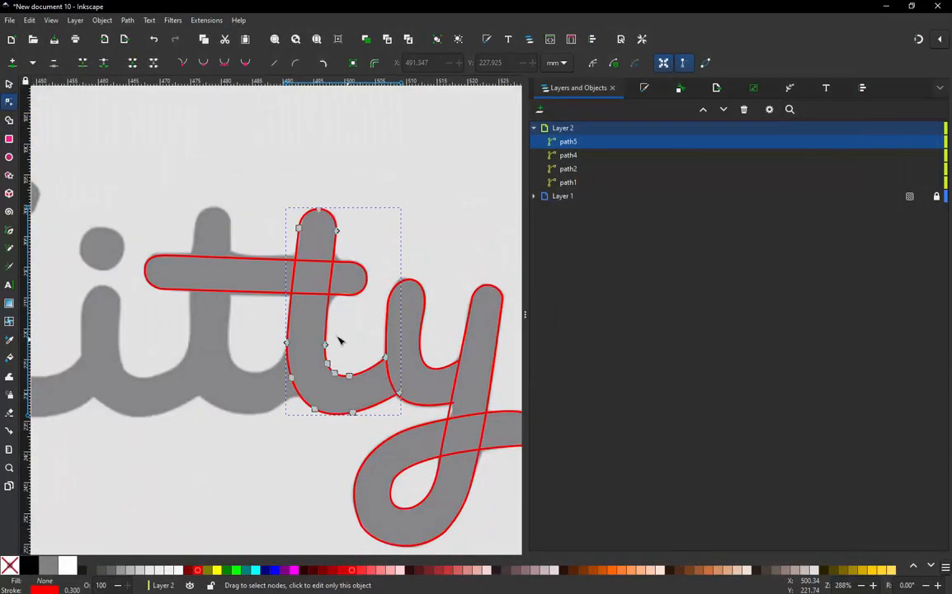
scroll(340, 340, "up", 1)
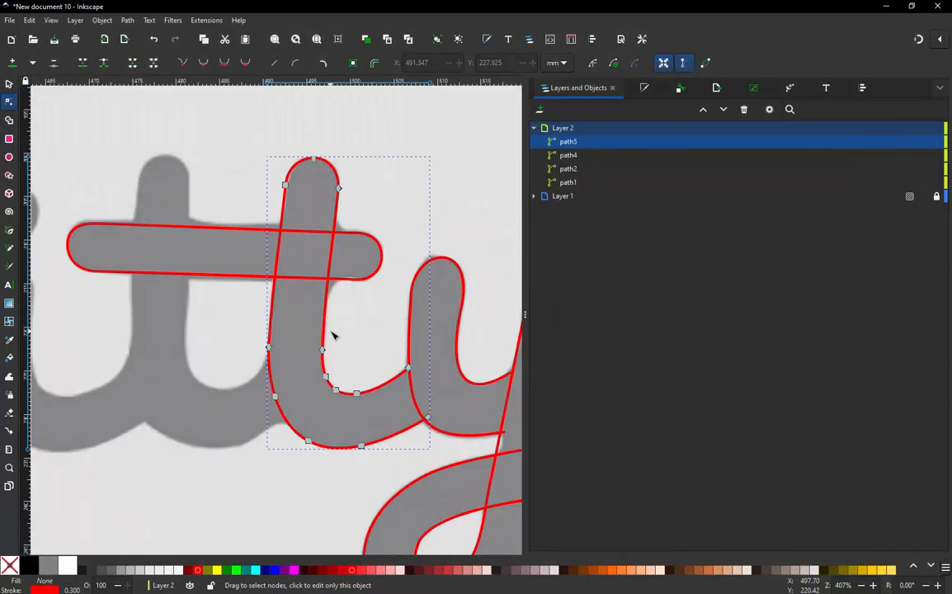
left_click(9, 83)
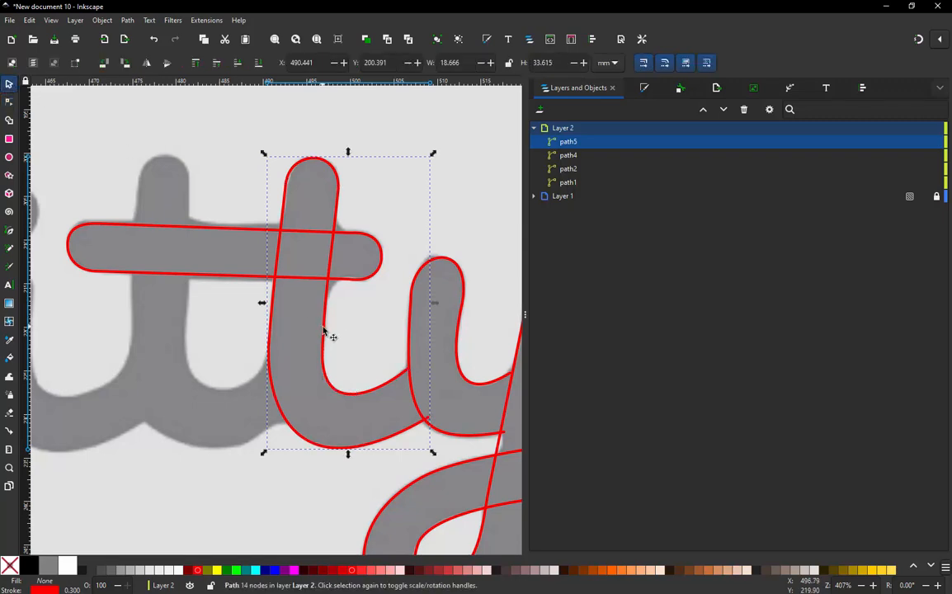
left_click_drag(309, 332, 216, 332)
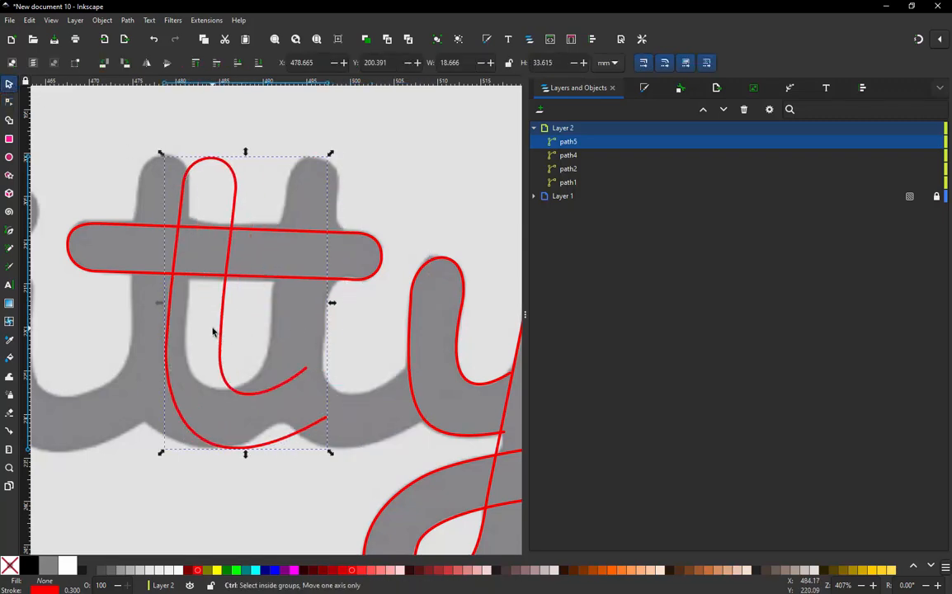
key("ctrl+z")
key("ctrl+d")
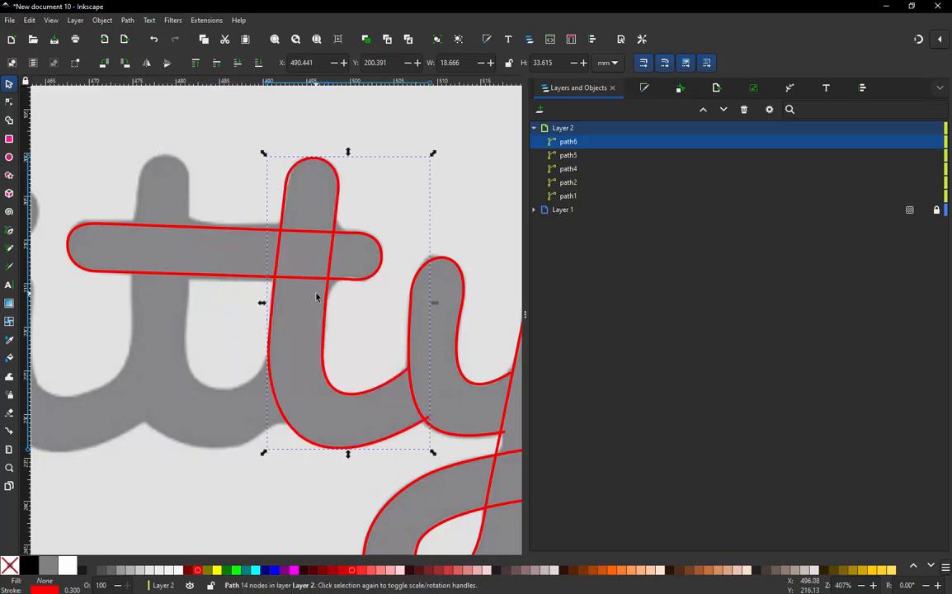
left_click_drag(298, 308, 179, 307)
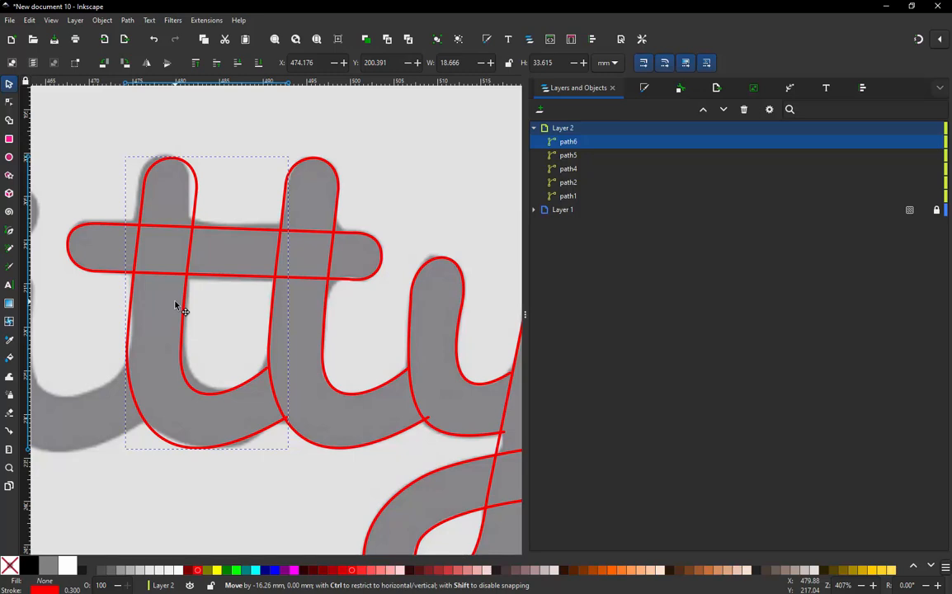
left_click_drag(176, 304, 178, 304)
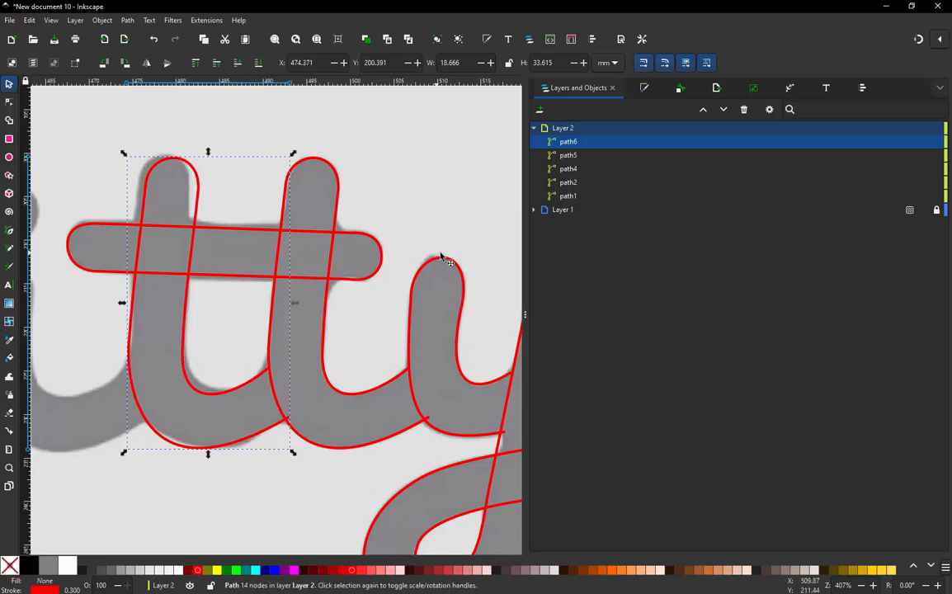
scroll(440, 256, "down", 1, "ctrl")
scroll(441, 257, "down", 3, "ctrl")
scroll(326, 243, "up", 3, "ctrl")
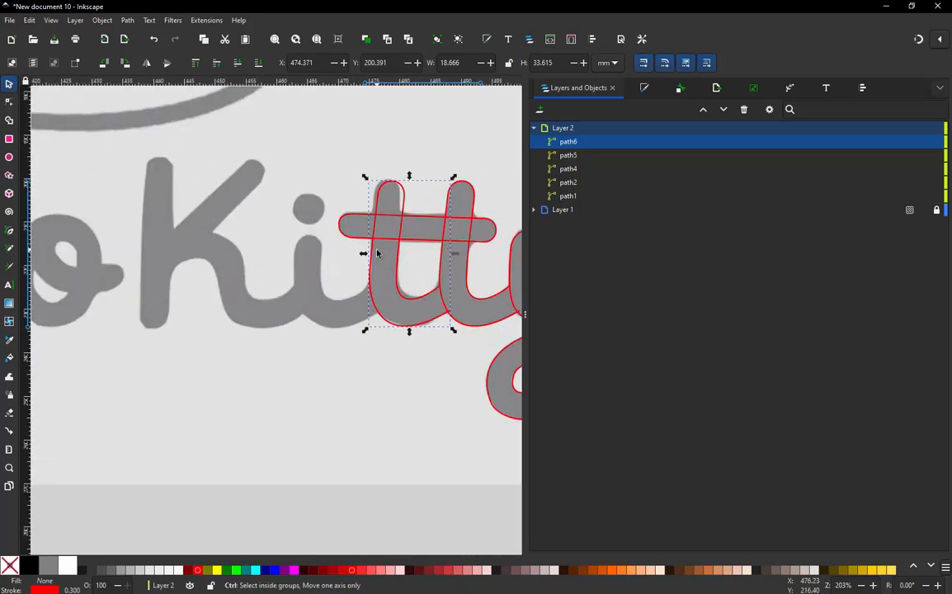
Draw an ellipse about 7.4 by 7.6 mm over the dot of the i and convert it to a path.
left_click(327, 241)
scroll(281, 165, "up", 2, "ctrl")
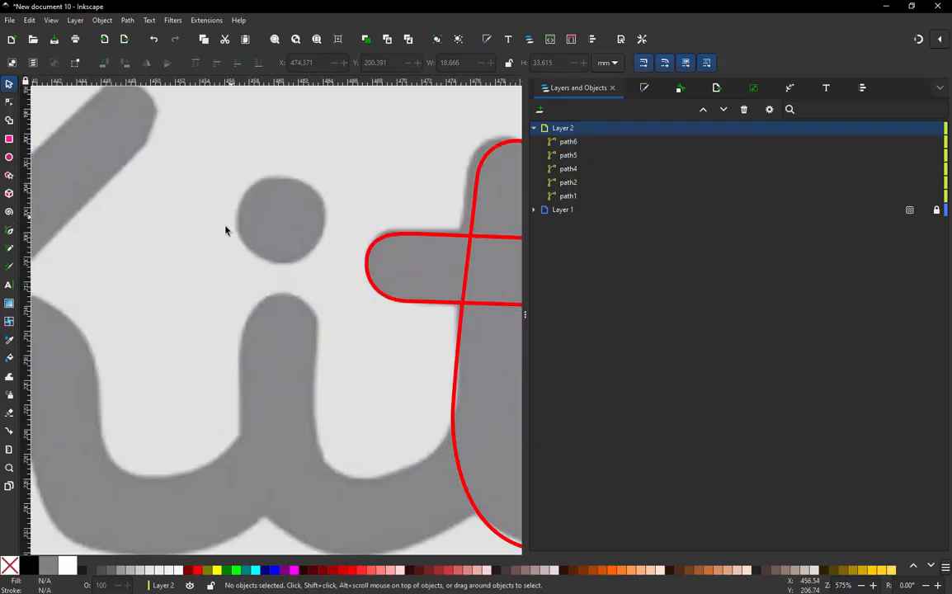
left_click(8, 156)
left_click_drag(234, 170, 325, 266)
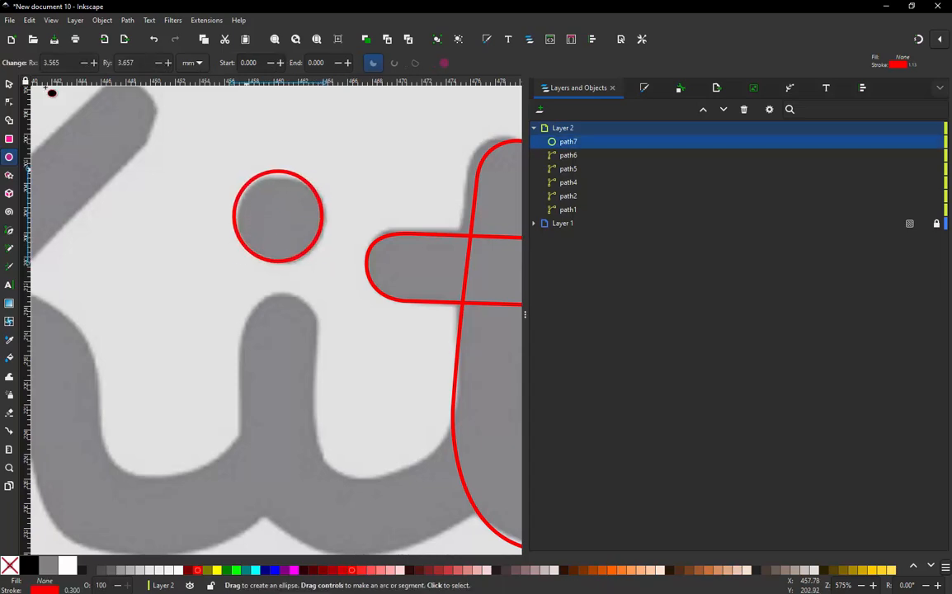
left_click(9, 84)
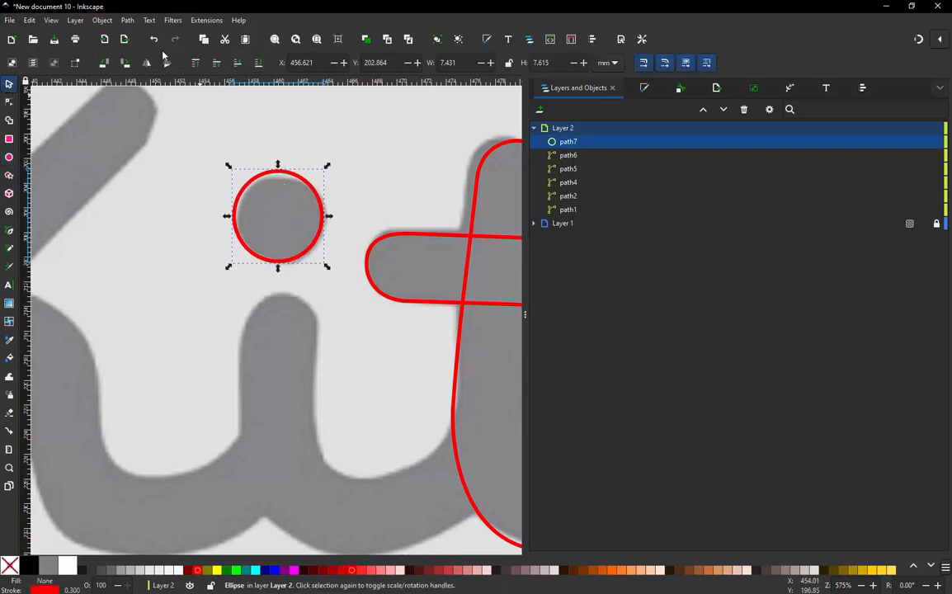
left_click(124, 21)
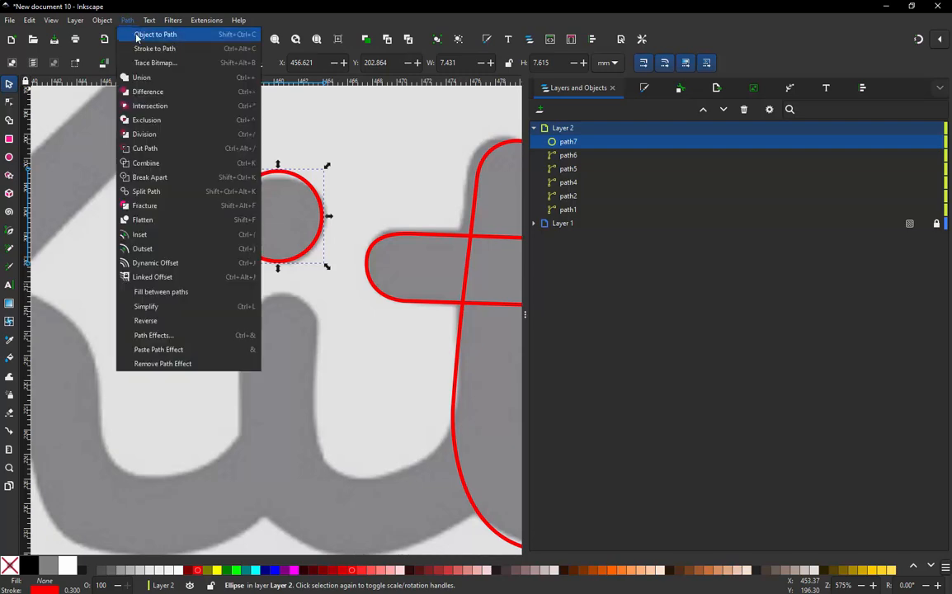
left_click(137, 36)
left_click(233, 127)
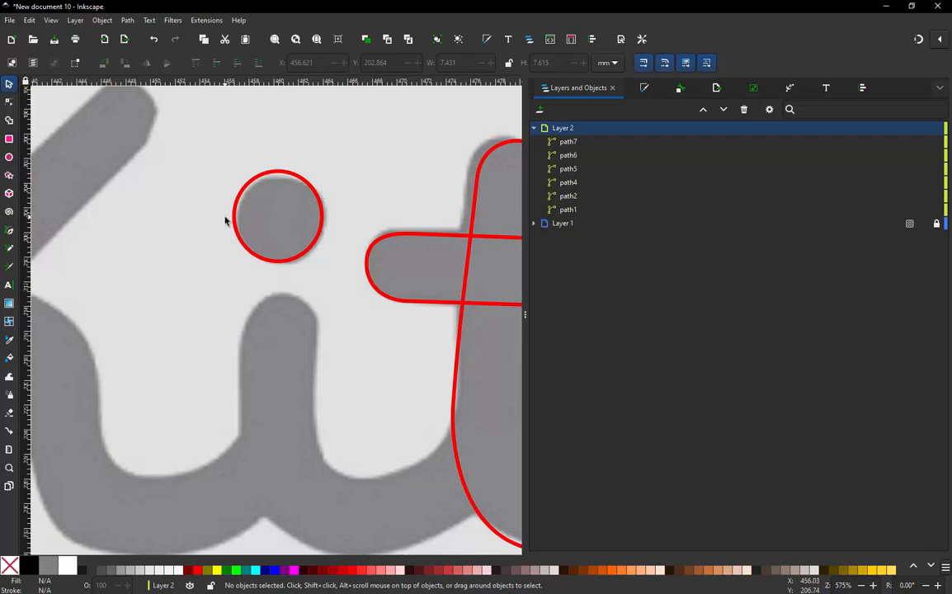
Break the i-dot's circular path at its topmost and bottommost nodes to form two satin rails.
double_click(279, 176)
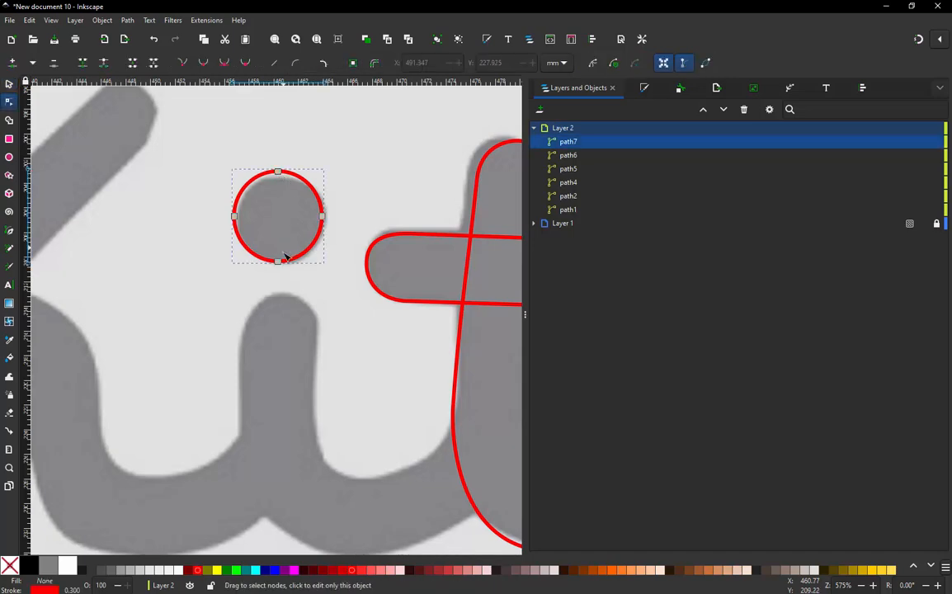
left_click(279, 171)
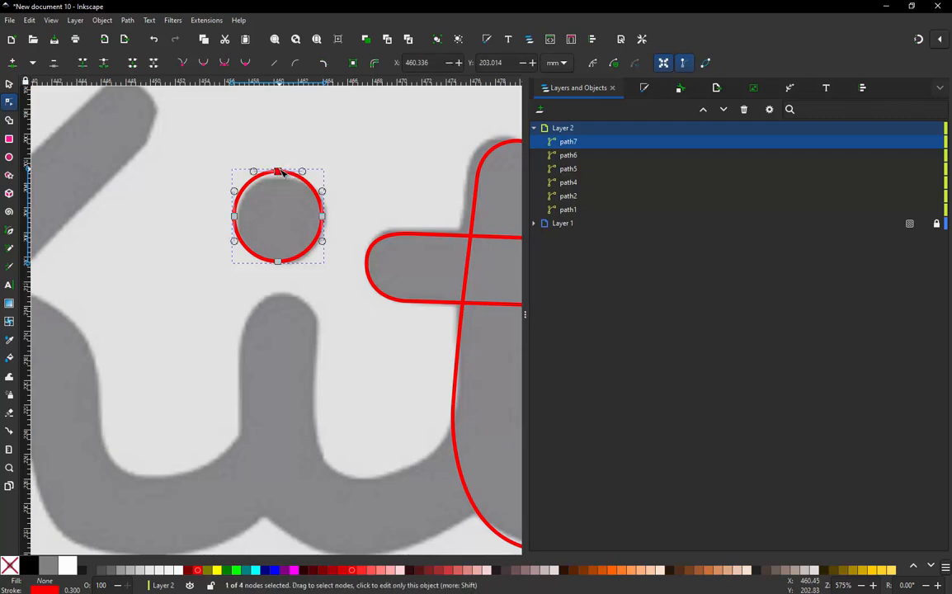
left_click(278, 261, "shift")
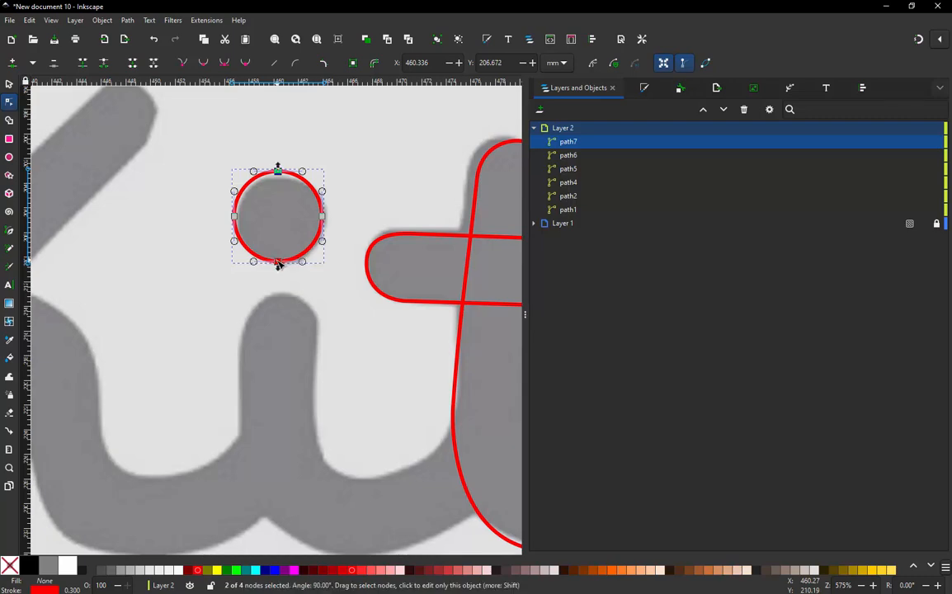
left_click(105, 64)
Disable running stitch along paths for the i-dot in the Ink/Stitch params and apply the change.
left_click(206, 20)
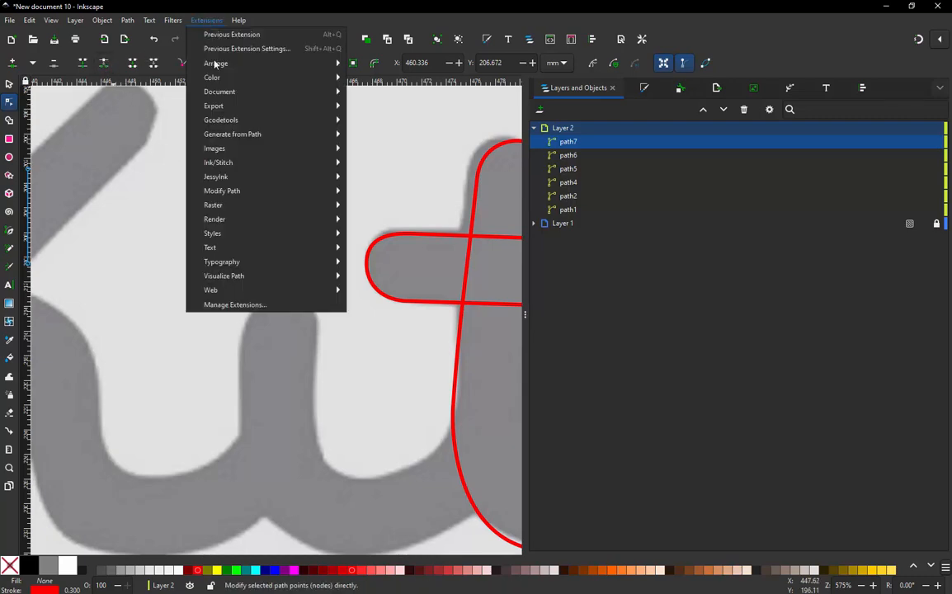
mouse_move(235, 163)
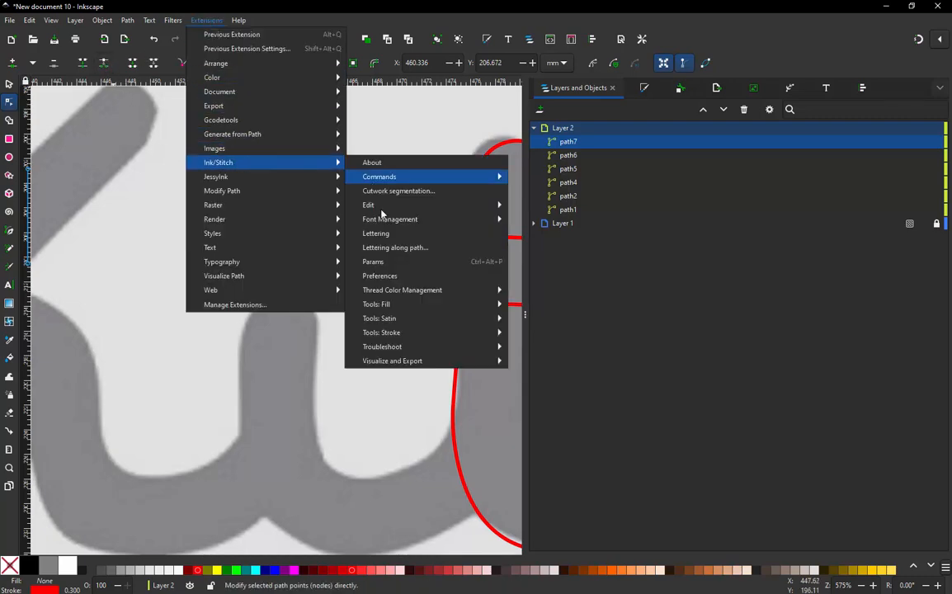
left_click(378, 261)
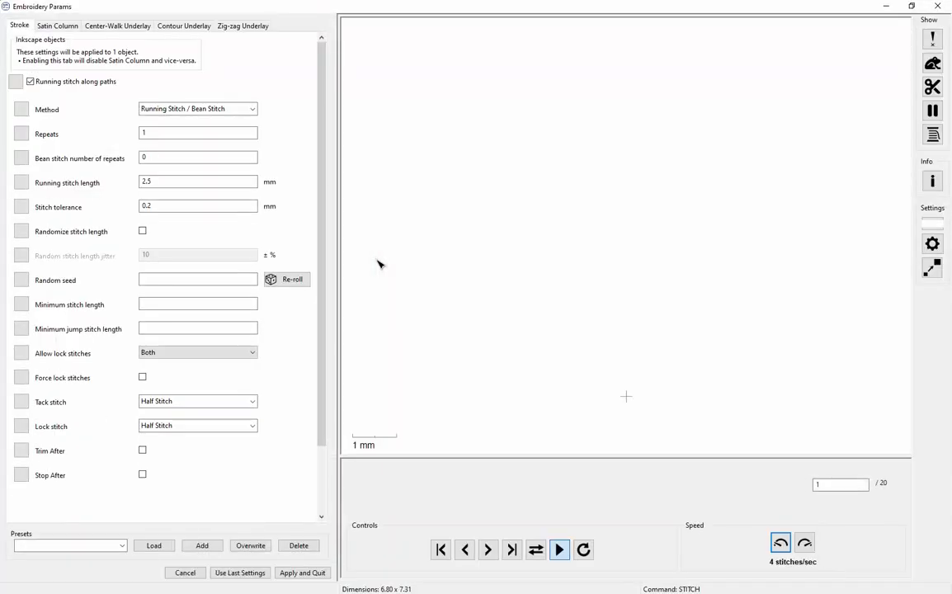
left_click(31, 83)
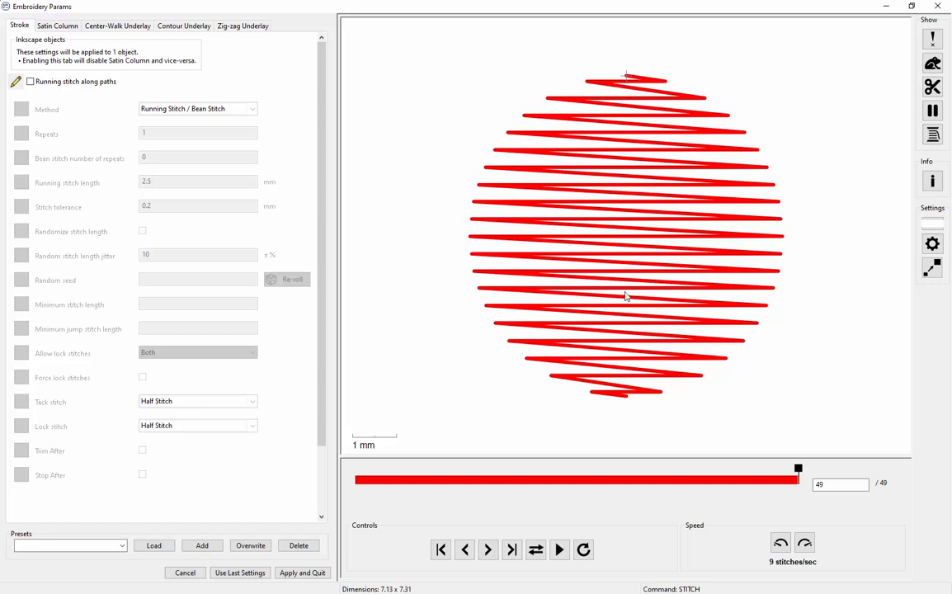
left_click(313, 573)
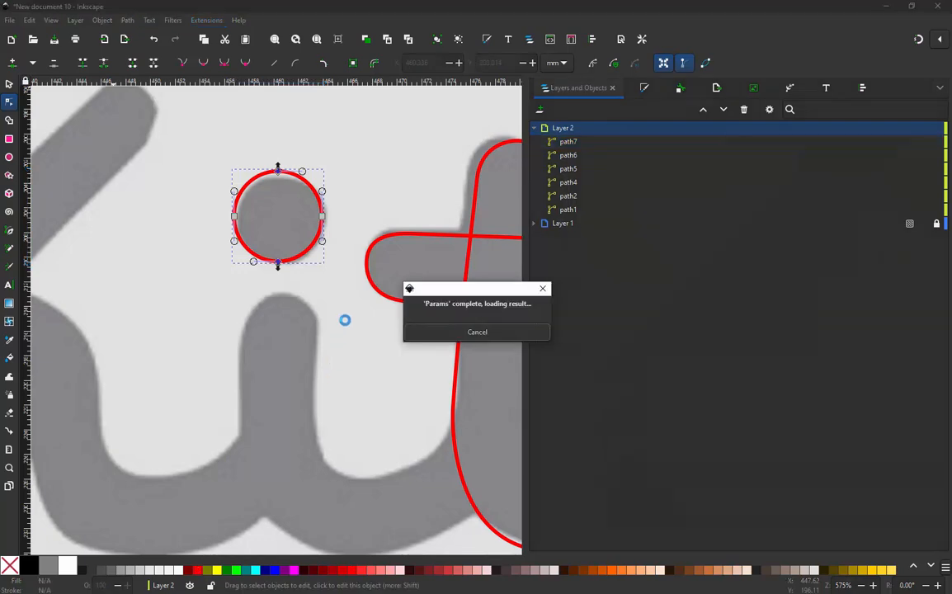
left_click(389, 191)
Draw a zigzag line across the i, from the upper stem along its curved tail into the first t.
scroll(385, 191, "down", 2)
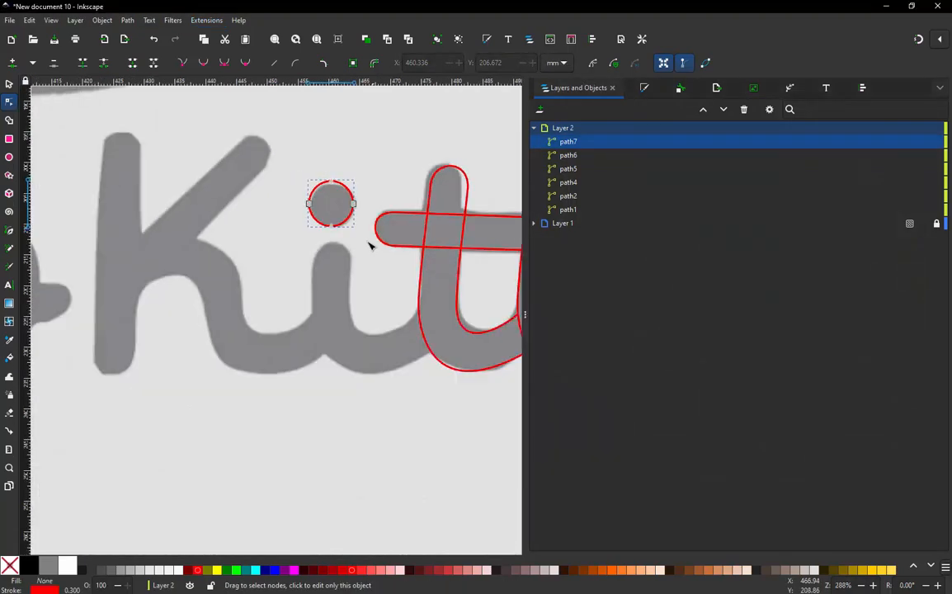
scroll(365, 258, "up", 1)
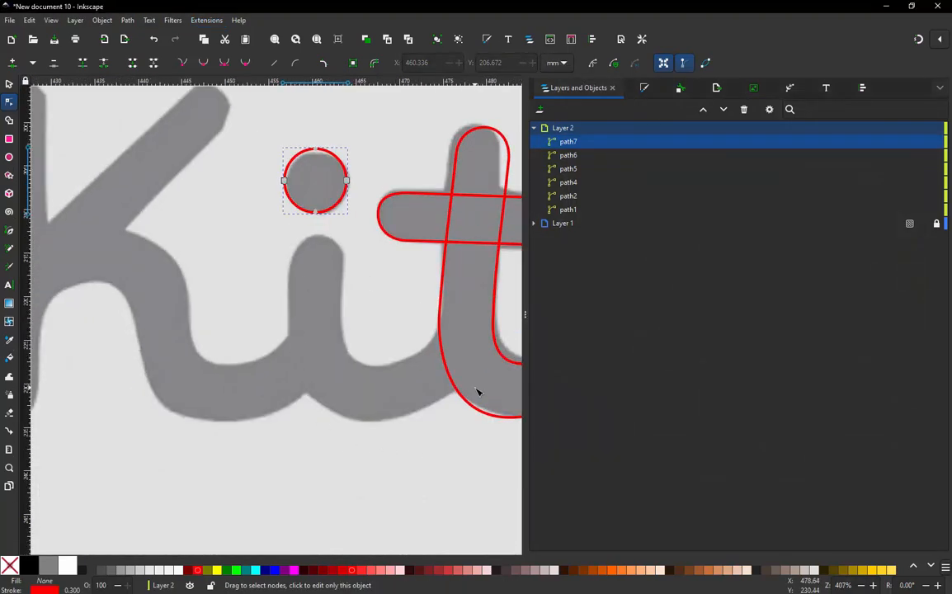
key("b")
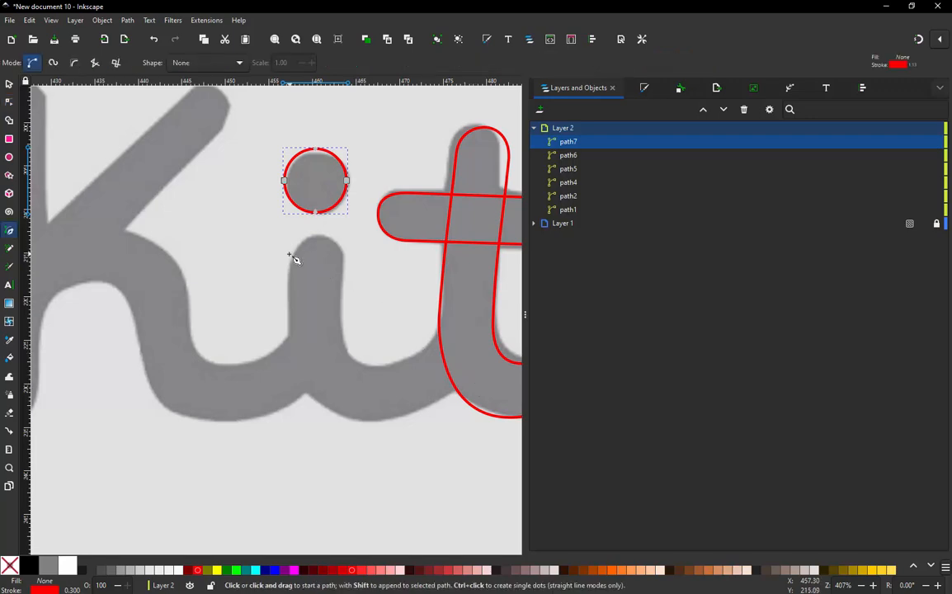
scroll(328, 272, "up", 2)
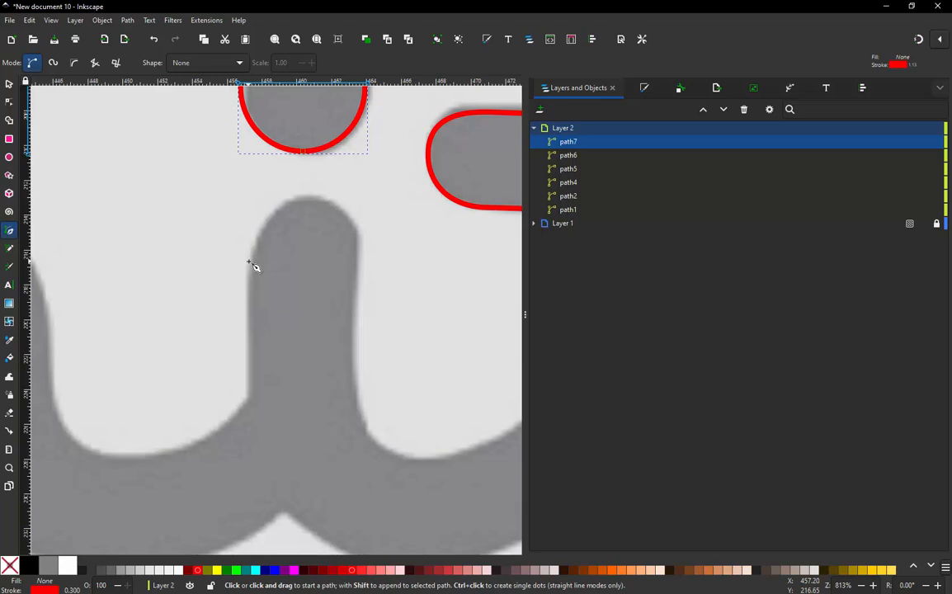
left_click(249, 262)
left_click(356, 265)
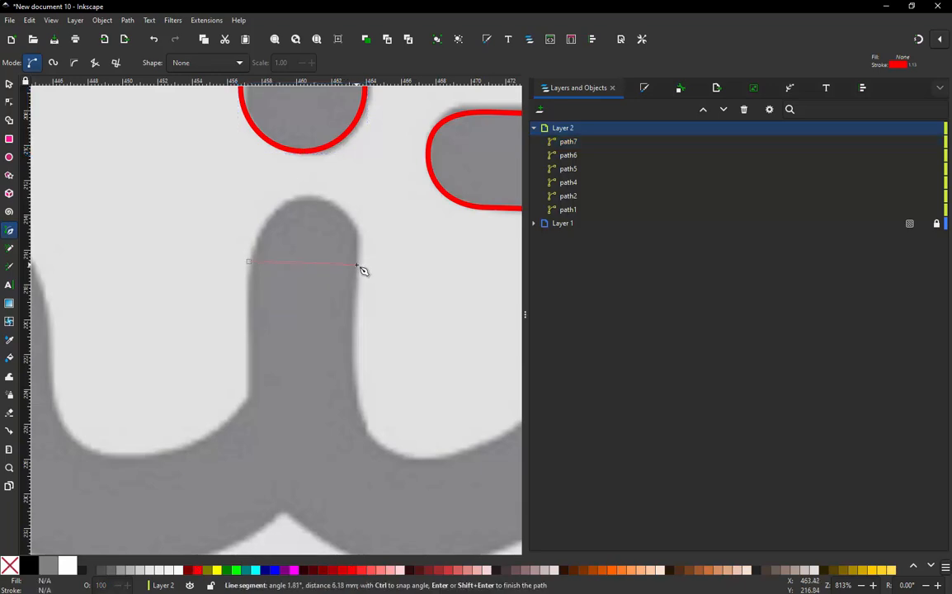
left_click(252, 396)
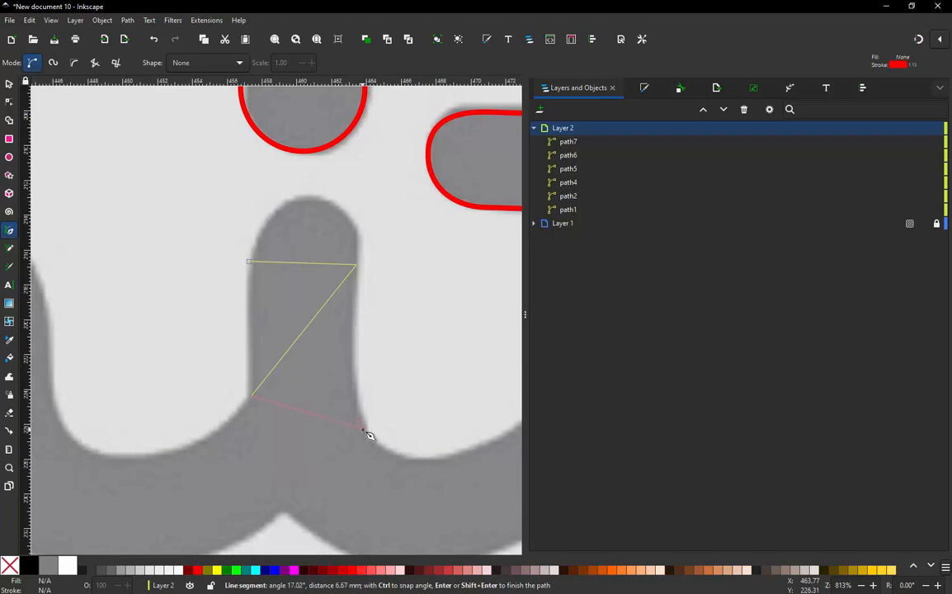
left_click(363, 429)
scroll(310, 322, "down", 2)
scroll(363, 396, "up", 1)
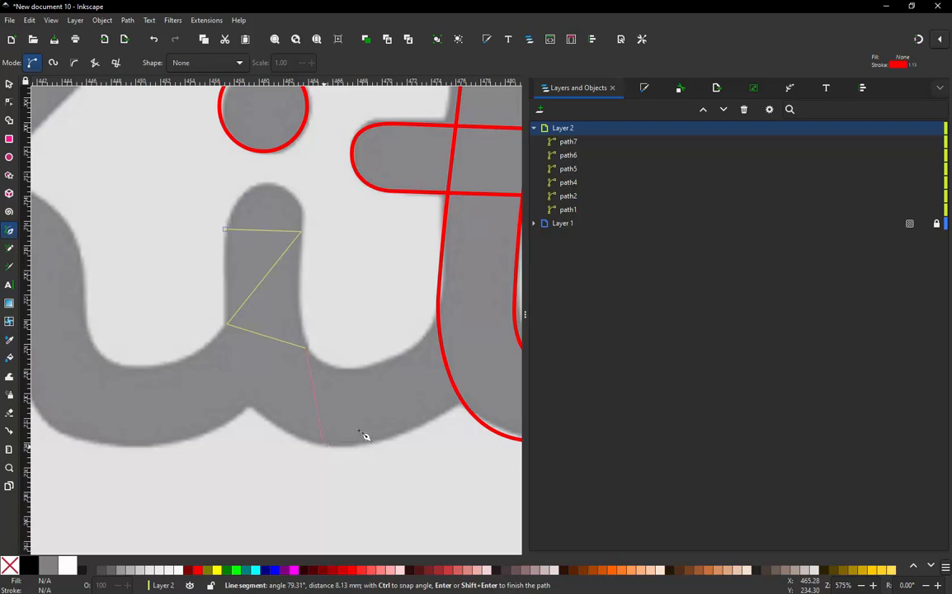
left_click(361, 432)
left_click(397, 358)
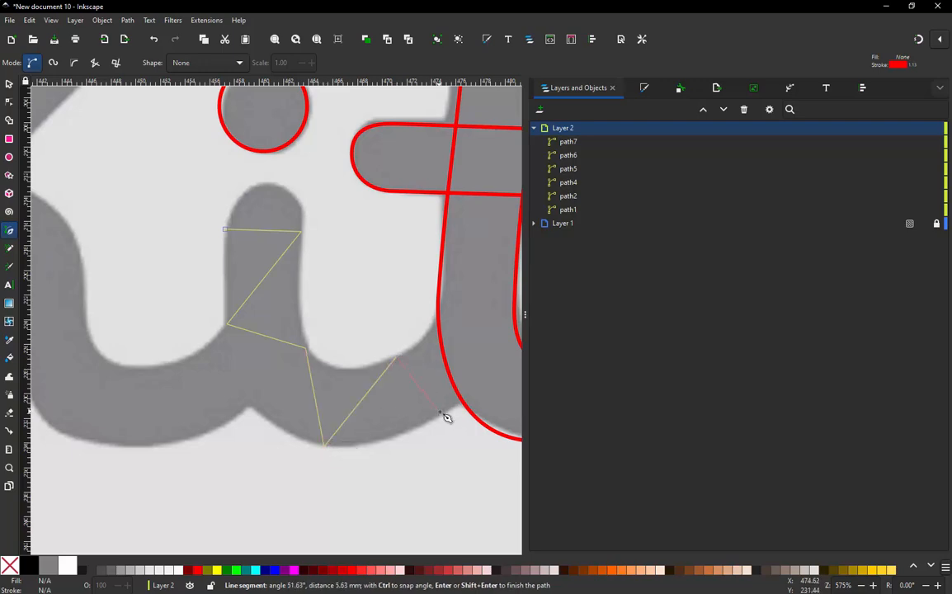
left_click(454, 373)
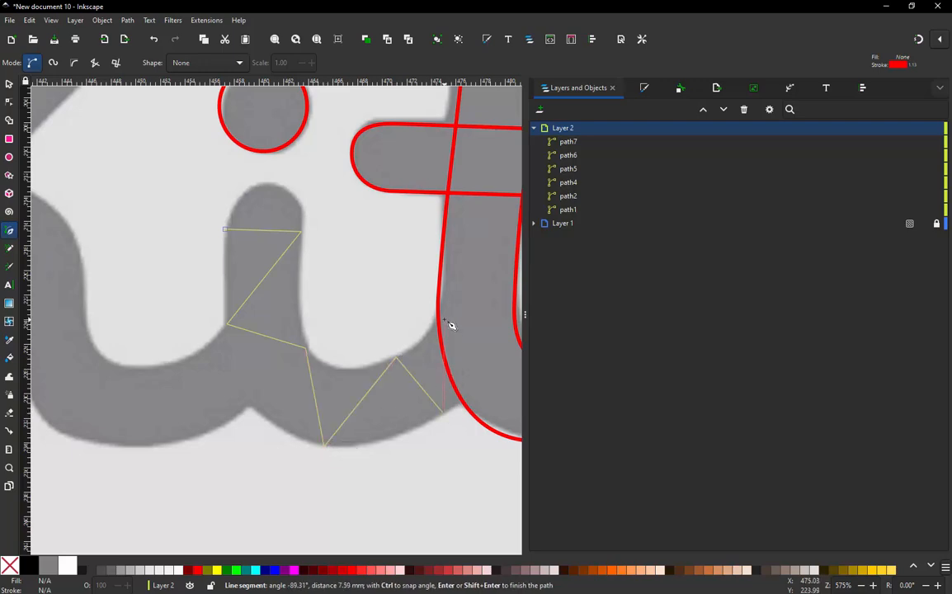
left_click(445, 318)
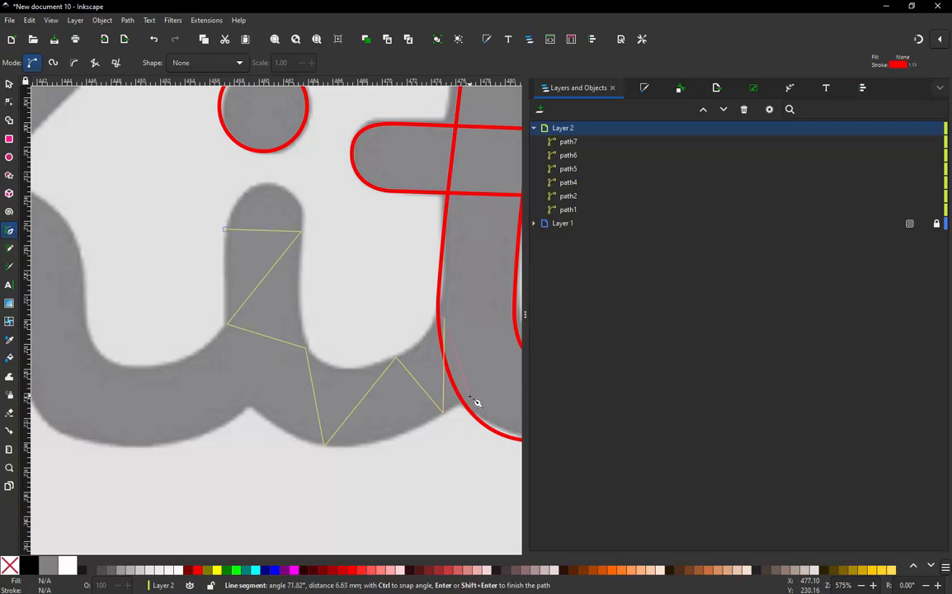
double_click(471, 397)
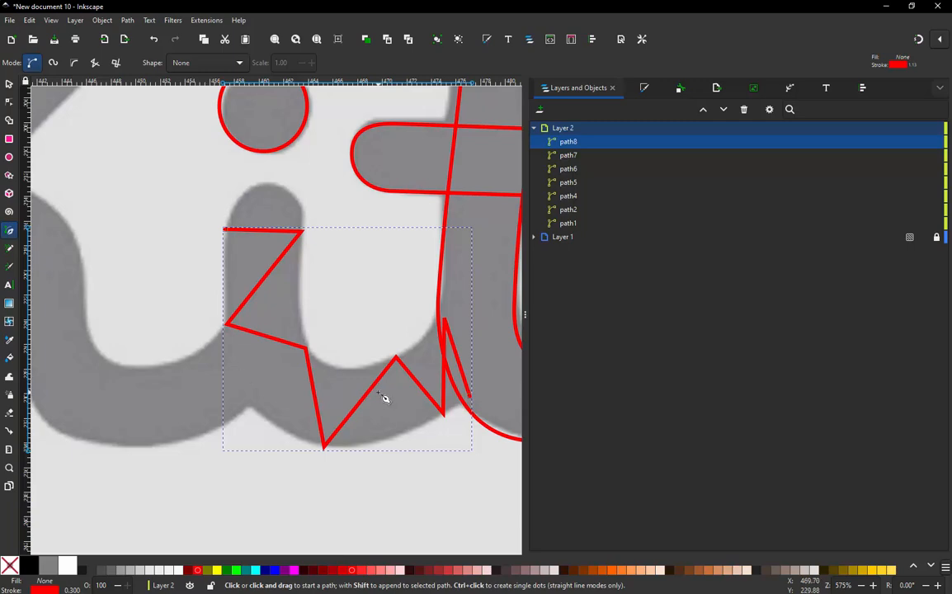
Convert the i's zigzag line to a satin column using the Zigzag line pattern with smoothing enabled.
left_click(199, 25)
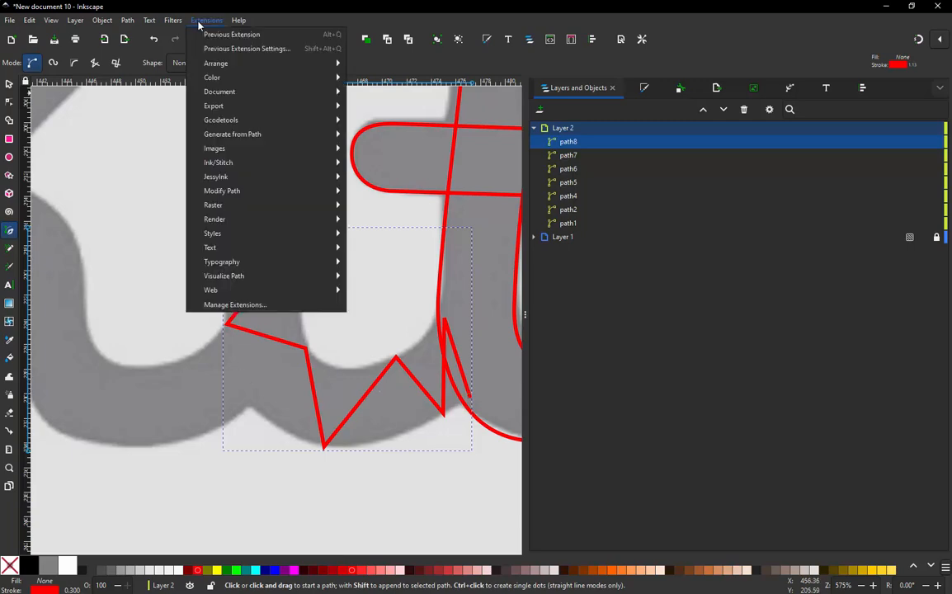
mouse_move(226, 161)
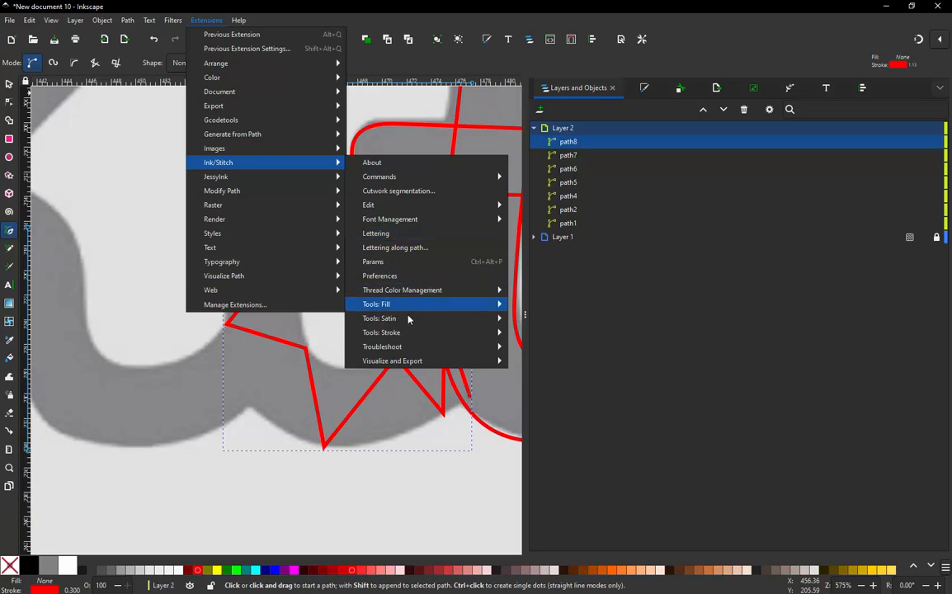
mouse_move(388, 319)
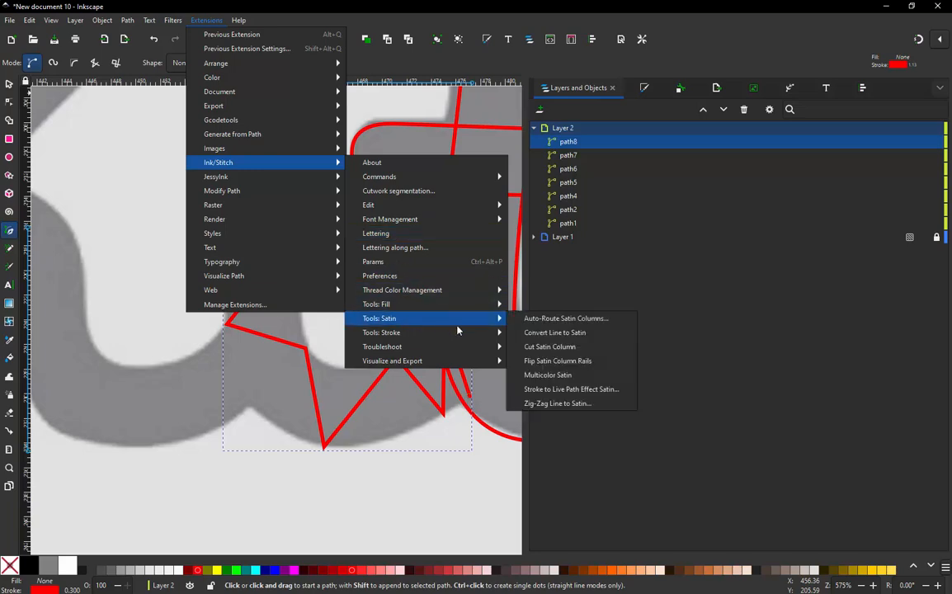
left_click(561, 403)
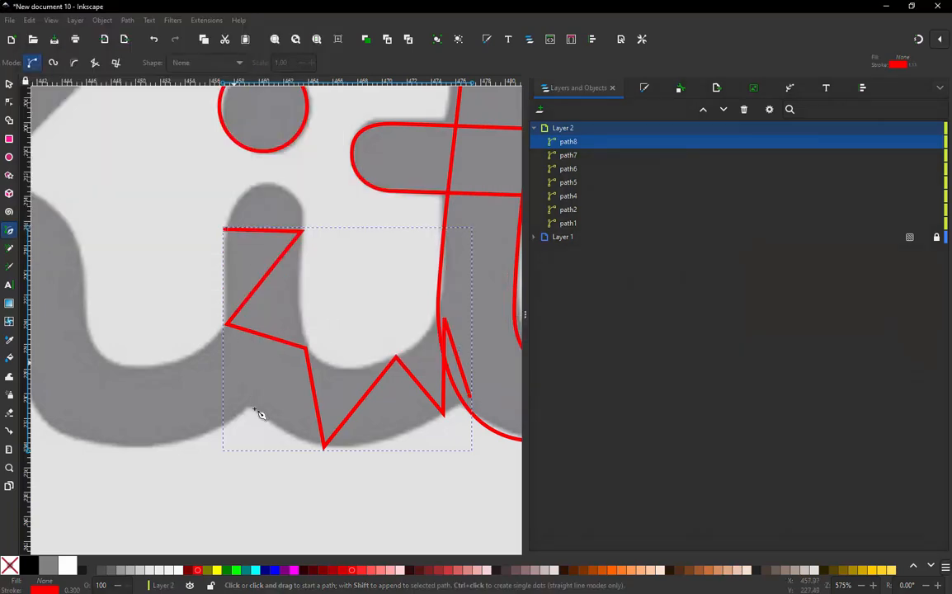
right_click(255, 410)
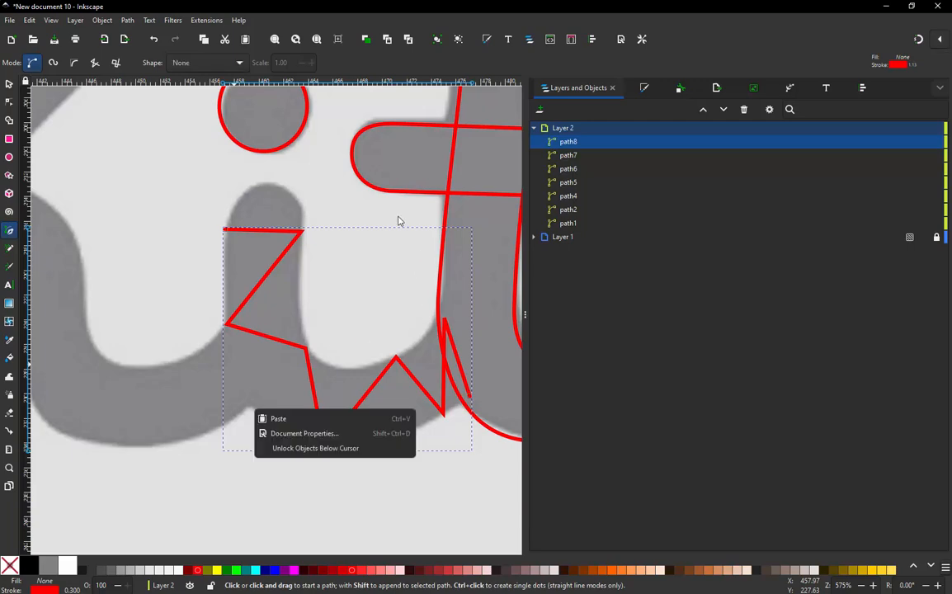
left_click(191, 18)
left_click(191, 18)
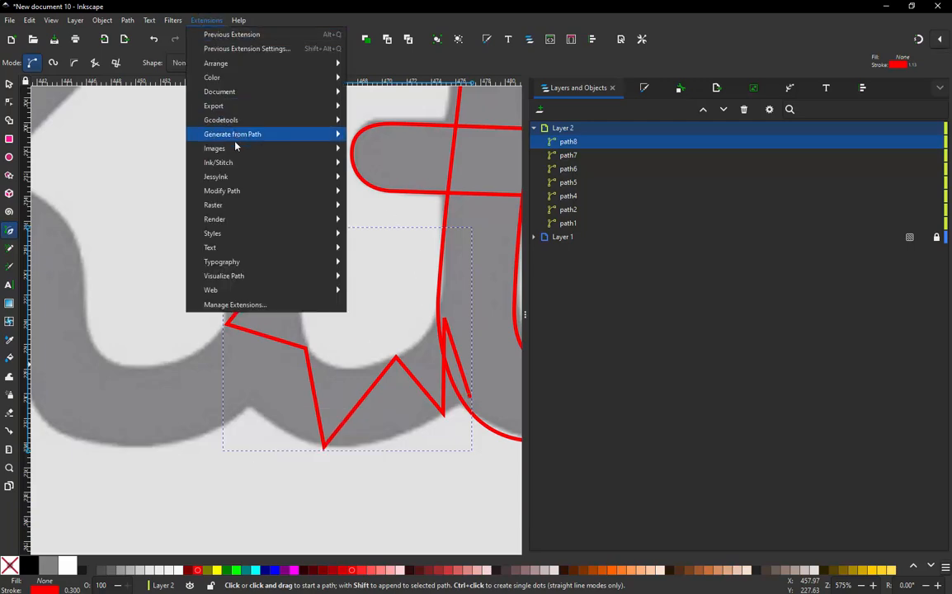
mouse_move(239, 162)
mouse_move(425, 319)
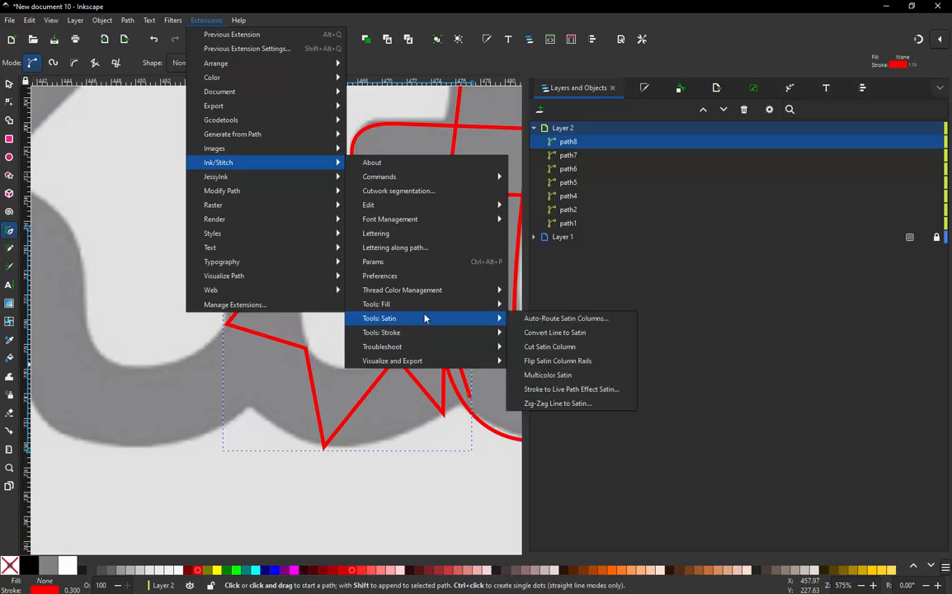
left_click(578, 403)
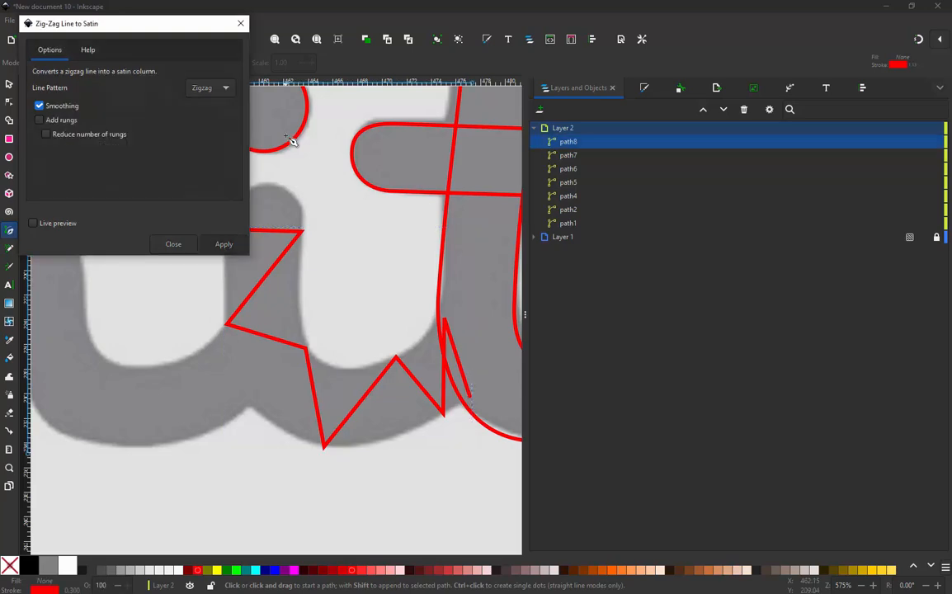
left_click(173, 244)
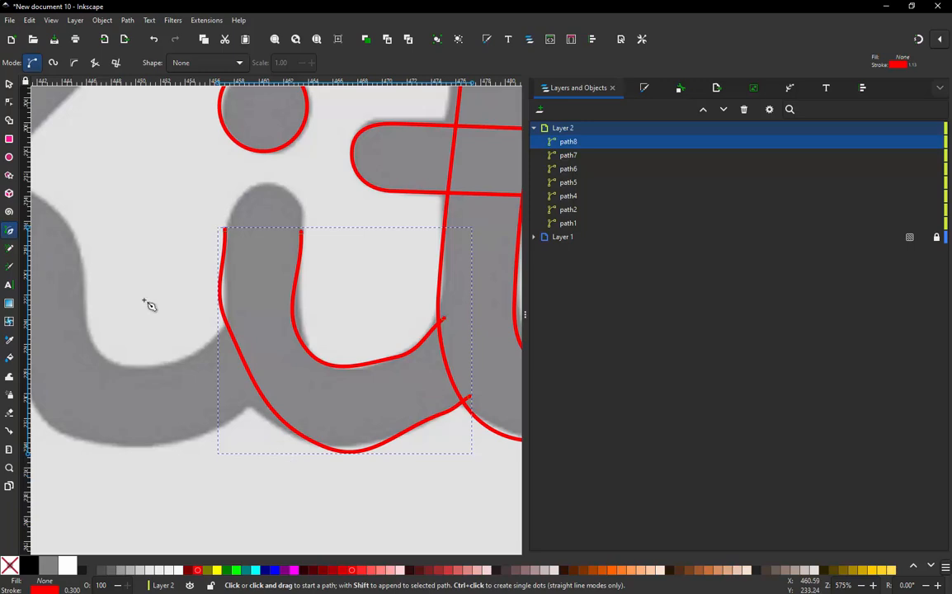
Delete the satin column path traced over the i's stem and tail.
left_click(9, 85)
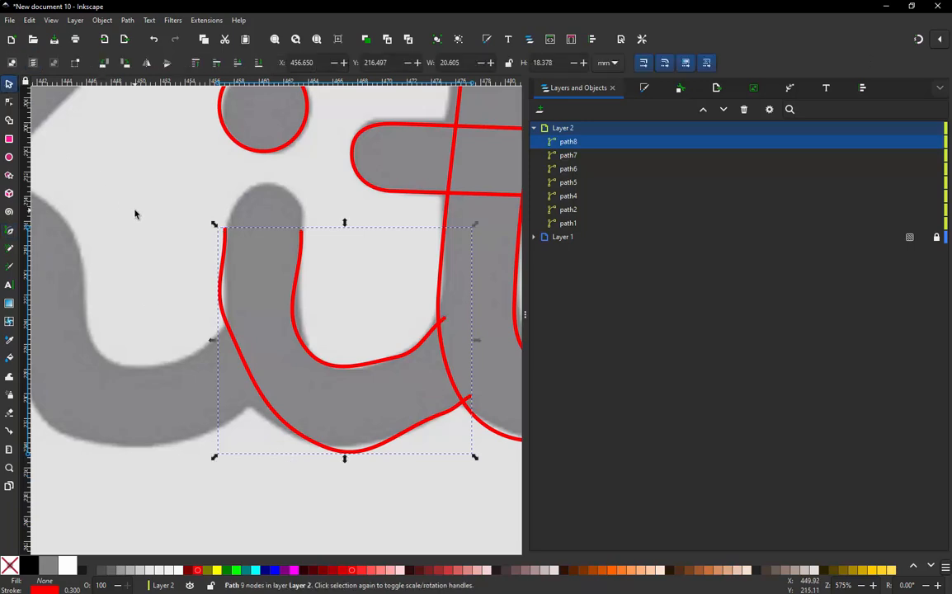
key("Delete")
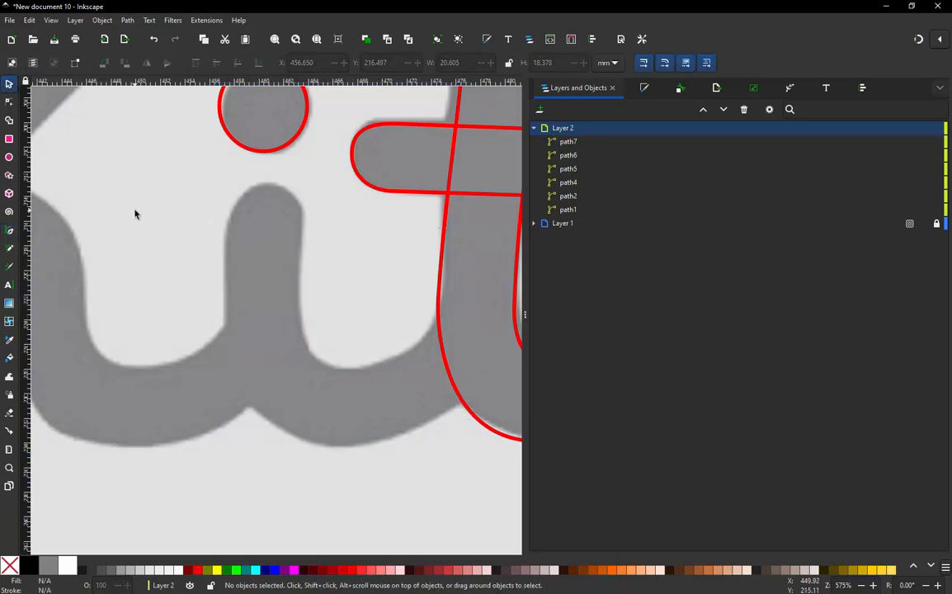
Draw a zigzag line across the i, from the upper stem along its curved tail to the first t's edge.
key("b")
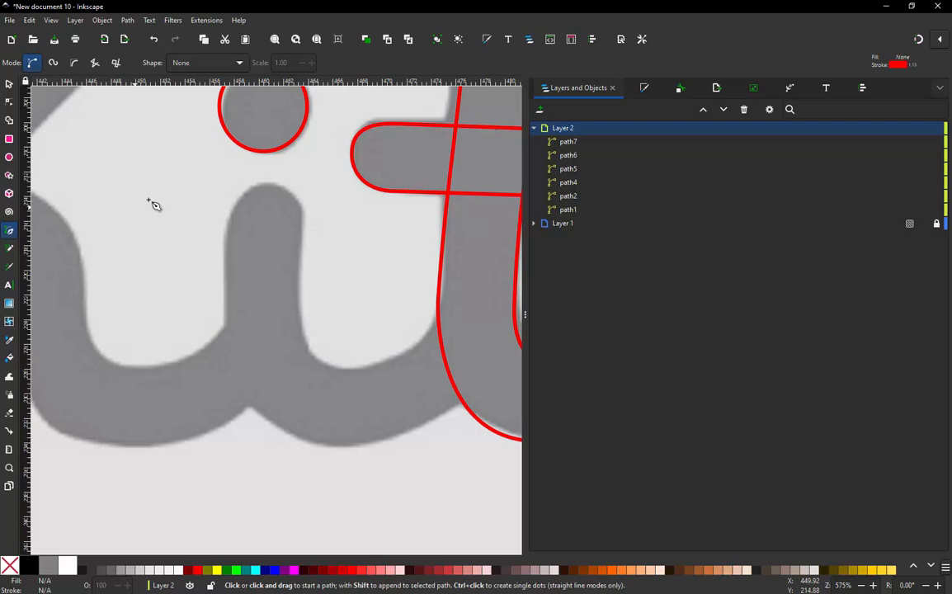
left_click(226, 229)
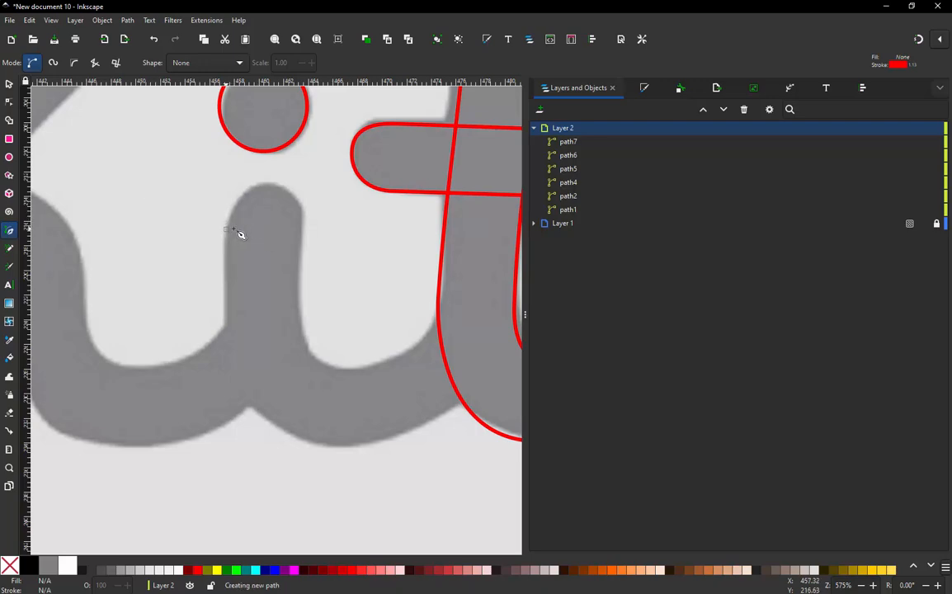
left_click(300, 233)
left_click(225, 291)
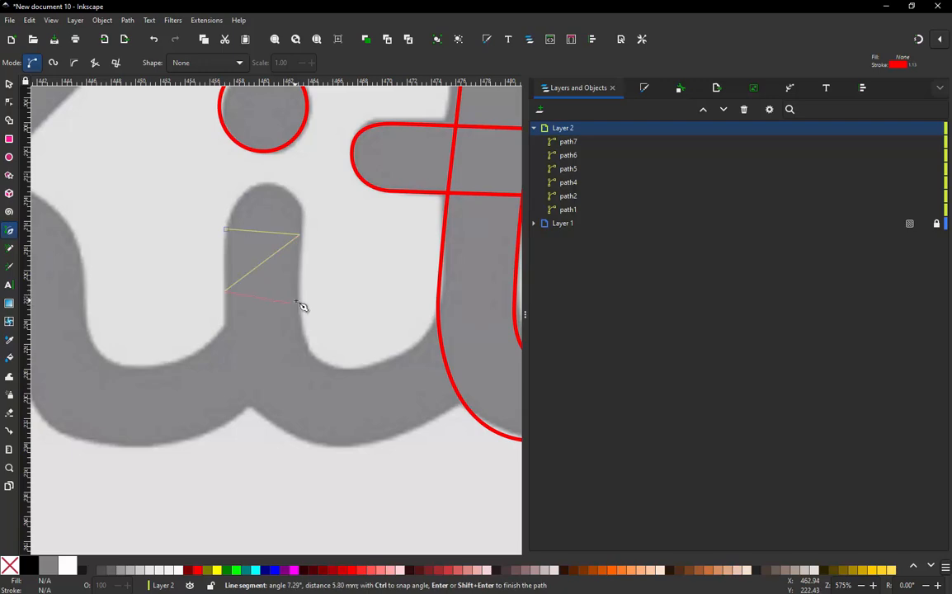
left_click(300, 300)
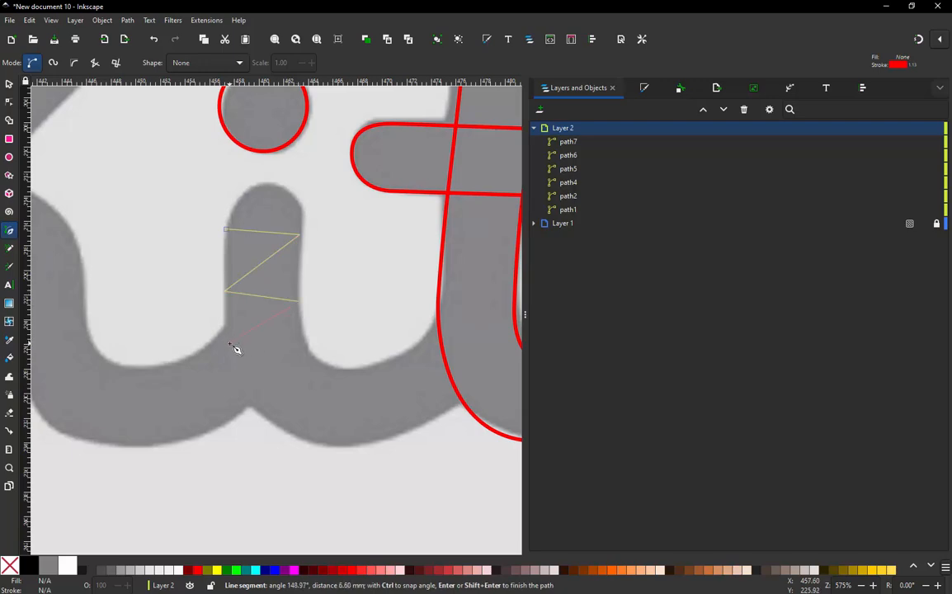
left_click(229, 344)
left_click(306, 347)
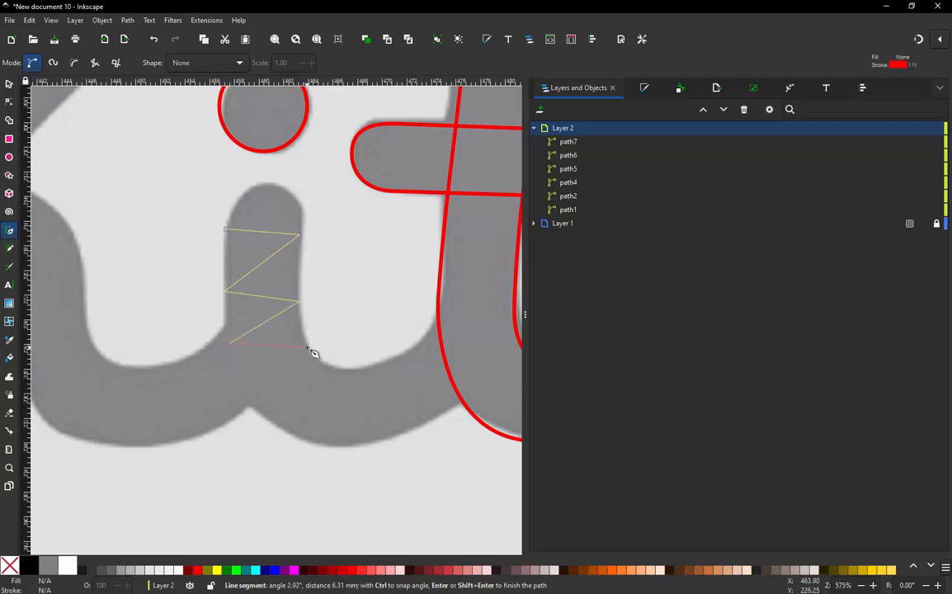
left_click(248, 408)
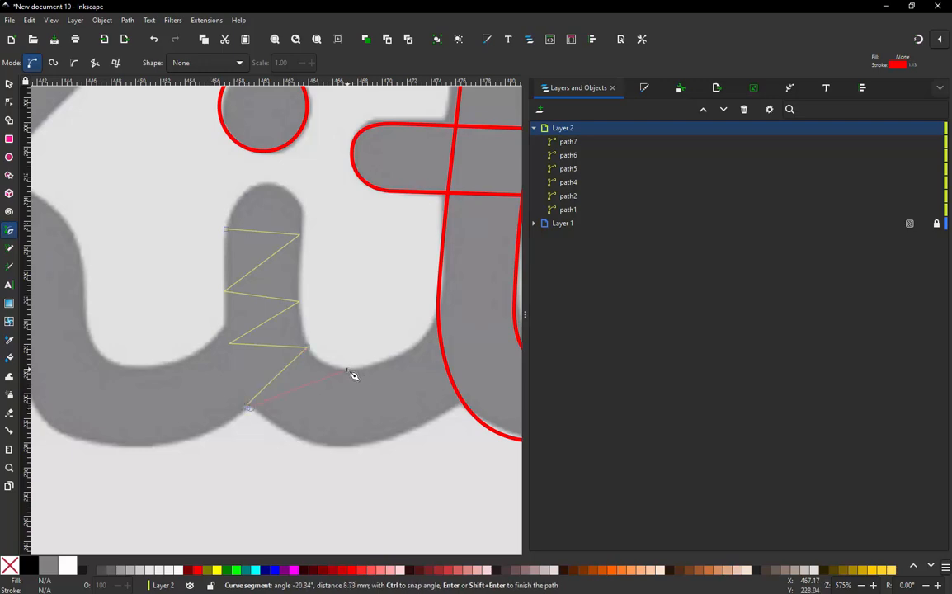
left_click(347, 370)
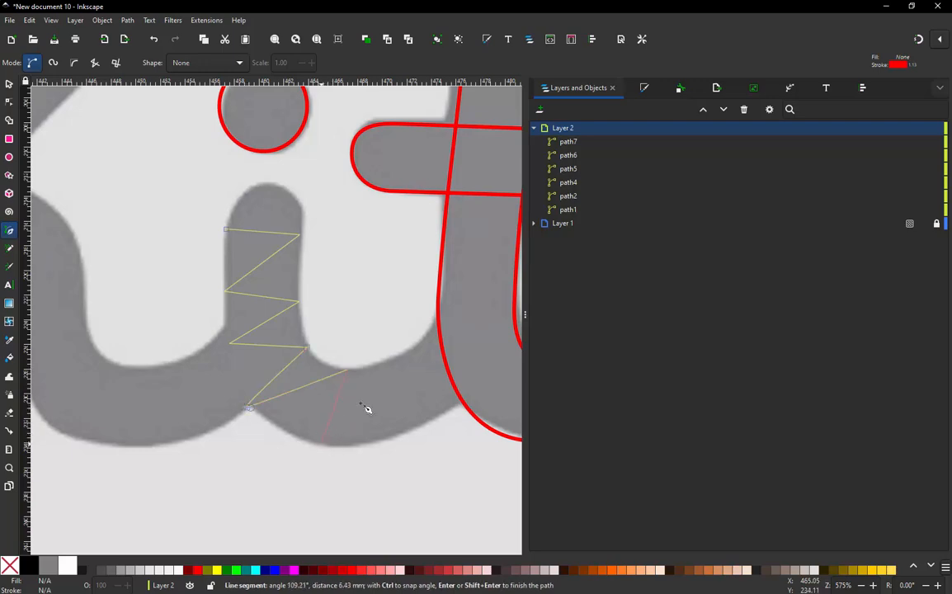
left_click(322, 443)
left_click(393, 360)
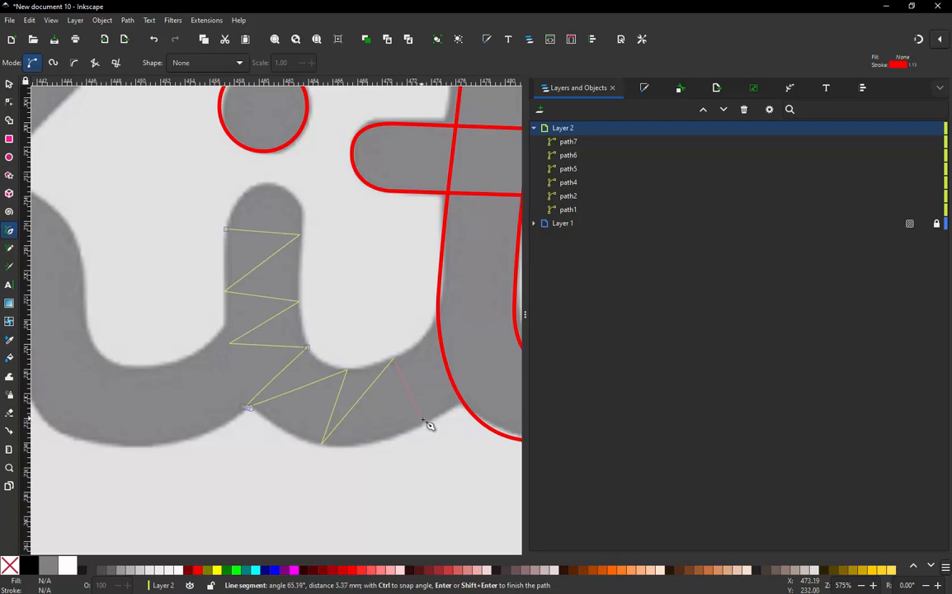
left_click(427, 419)
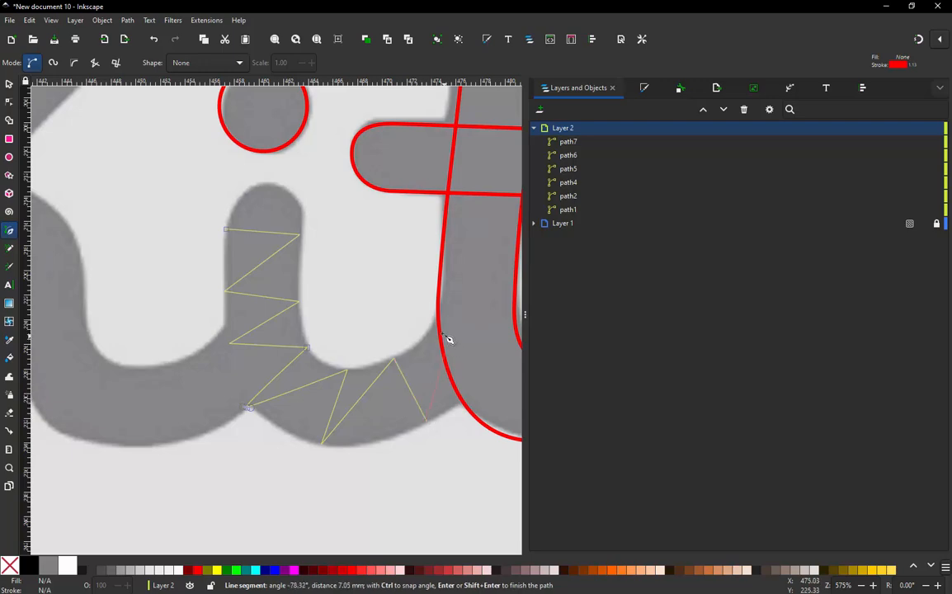
left_click(440, 322)
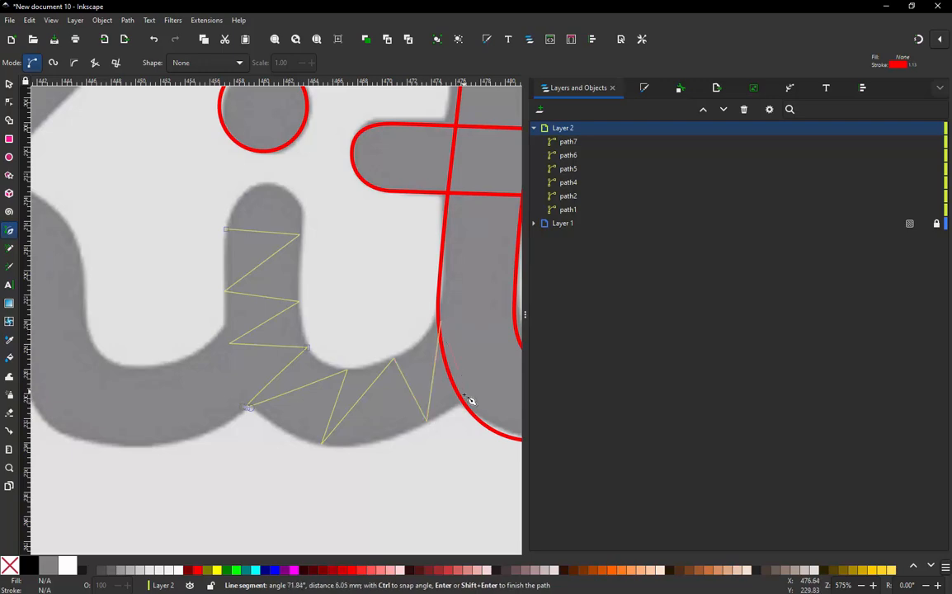
double_click(467, 398)
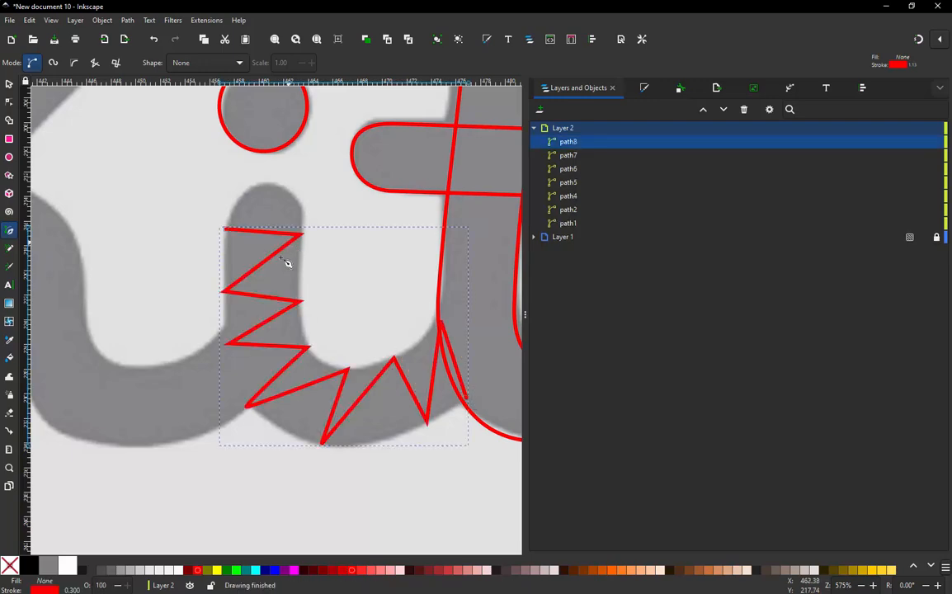
Convert the i's new zigzag line to a satin column using the Zigzag line pattern with smoothing enabled.
left_click(207, 20)
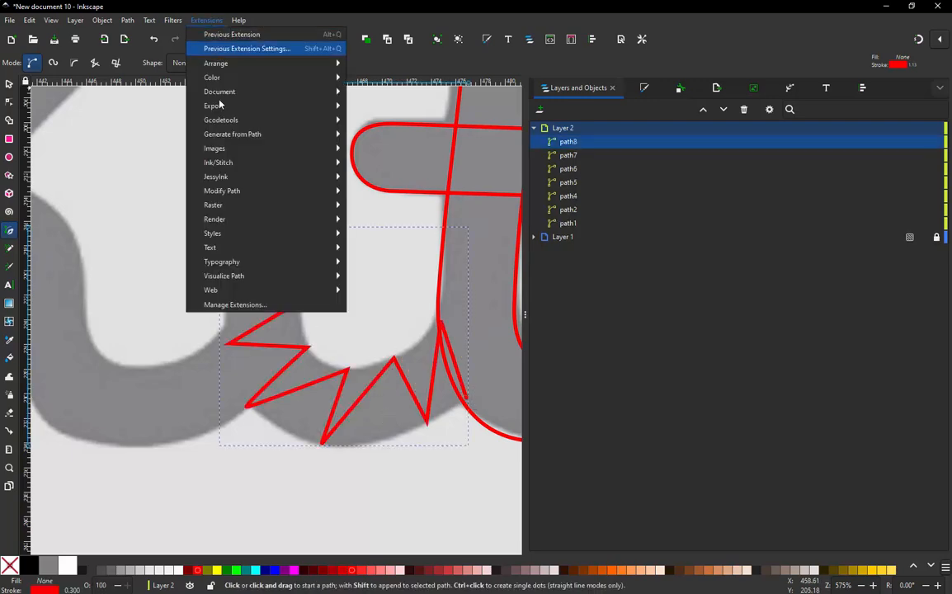
mouse_move(251, 163)
mouse_move(400, 295)
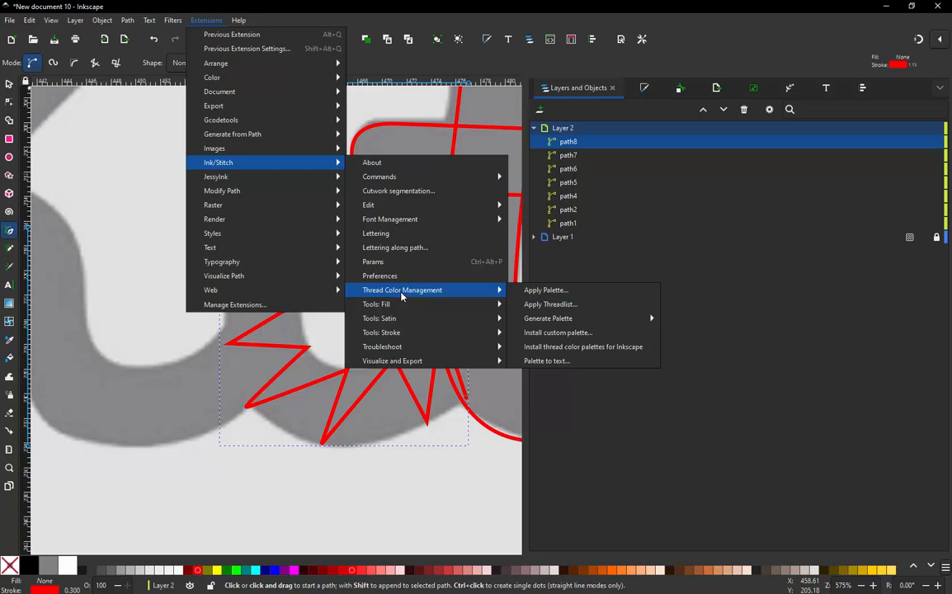
mouse_move(404, 318)
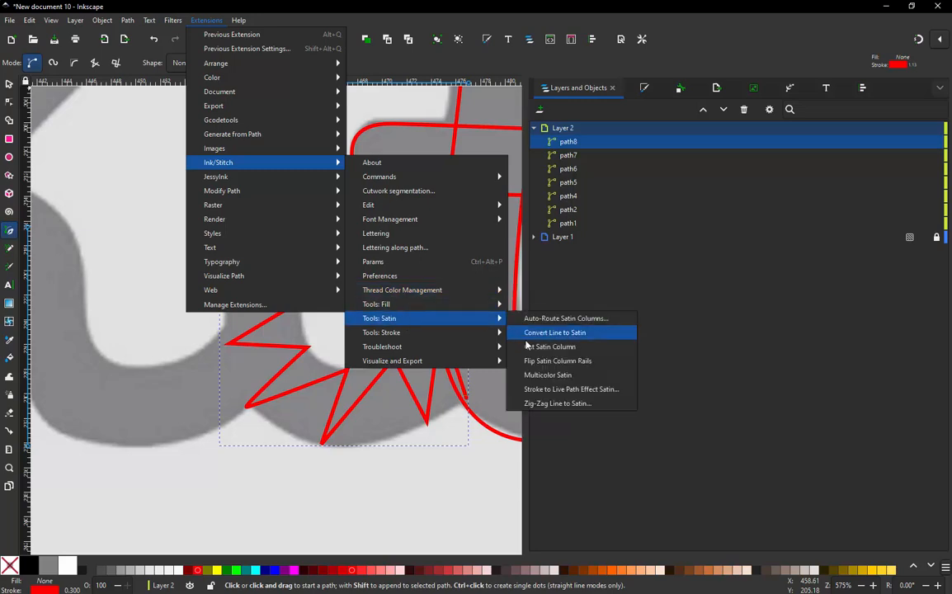
left_click(570, 405)
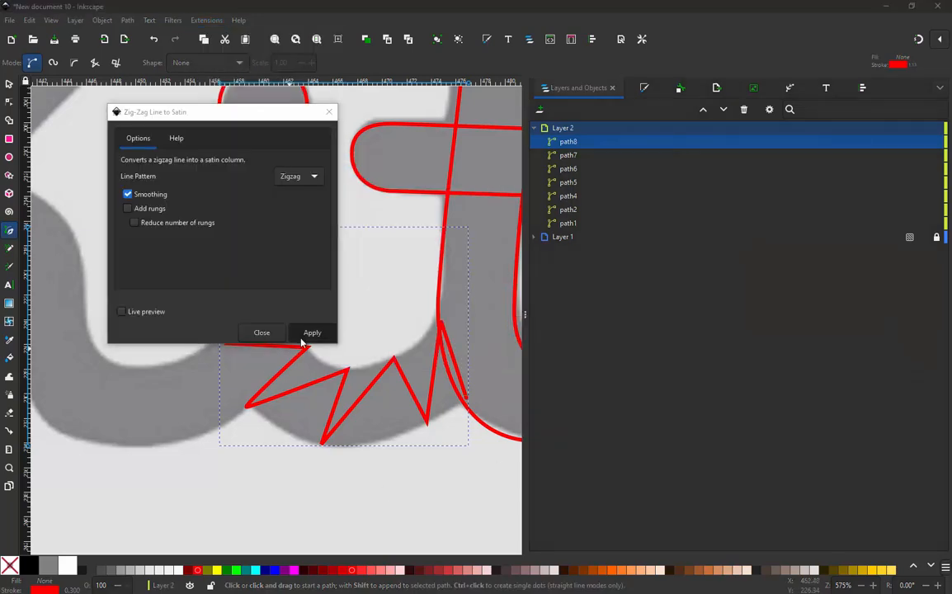
left_click(304, 338)
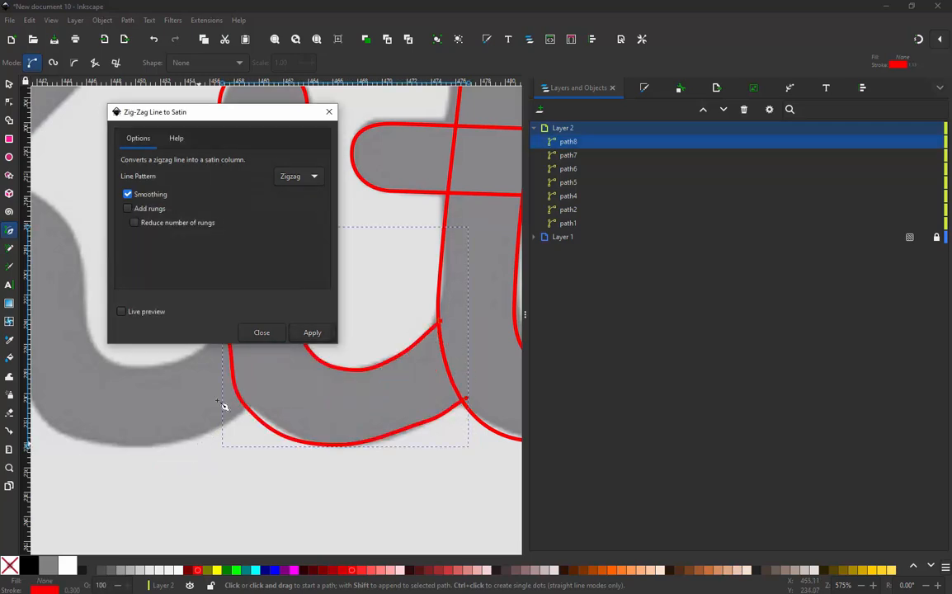
left_click(277, 333)
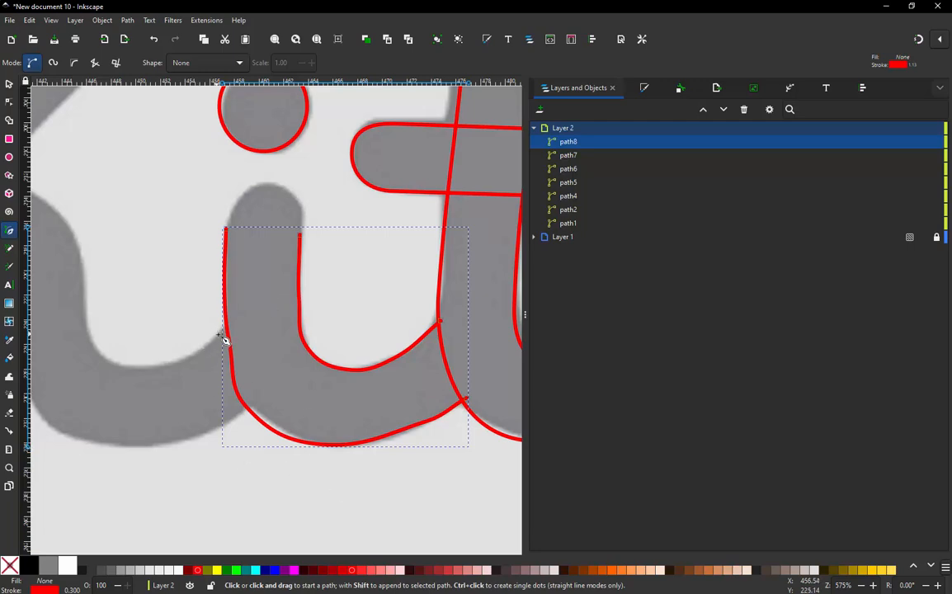
Delete the surplus nodes from the i's outer rail, keeping its end nodes and the one at the lower bend.
left_click(10, 83)
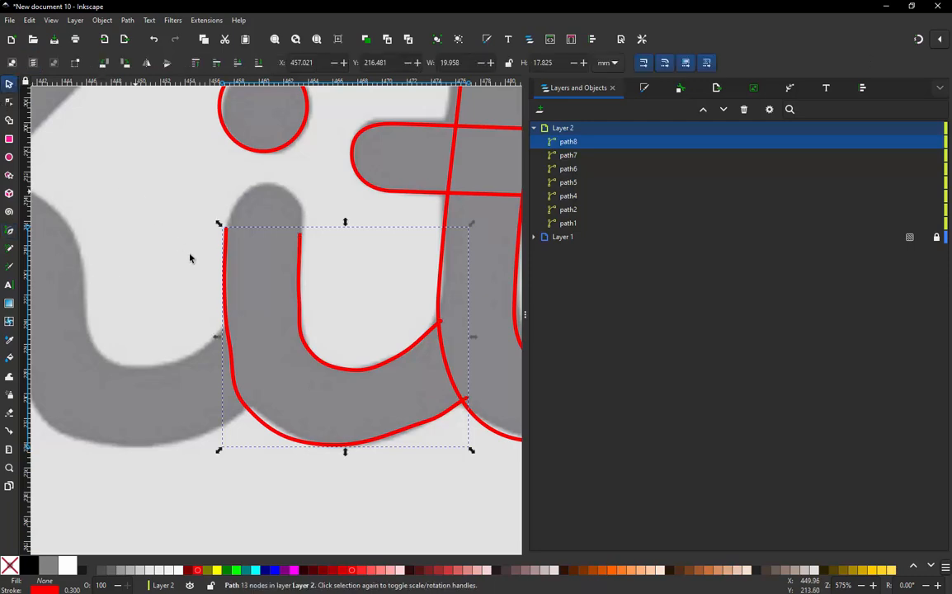
double_click(226, 312)
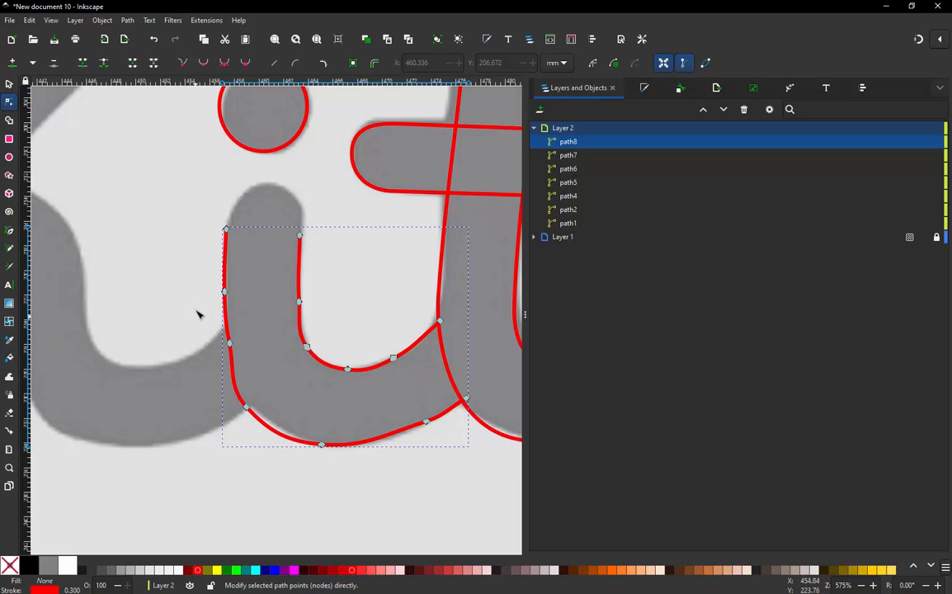
left_click_drag(221, 278, 258, 368)
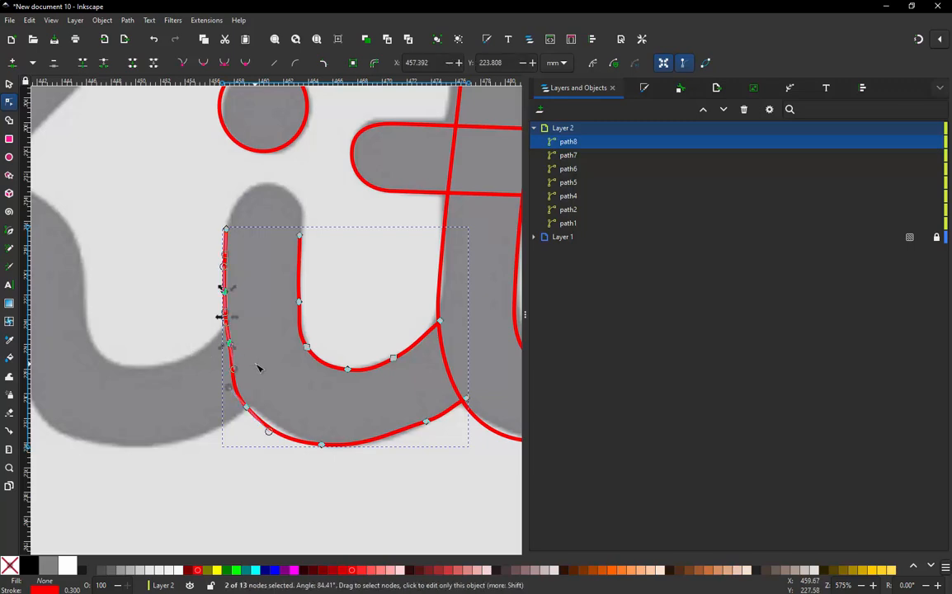
left_click(261, 425)
left_click_drag(247, 473, 414, 435)
key("Delete")
left_click_drag(392, 474, 429, 417)
key("Delete")
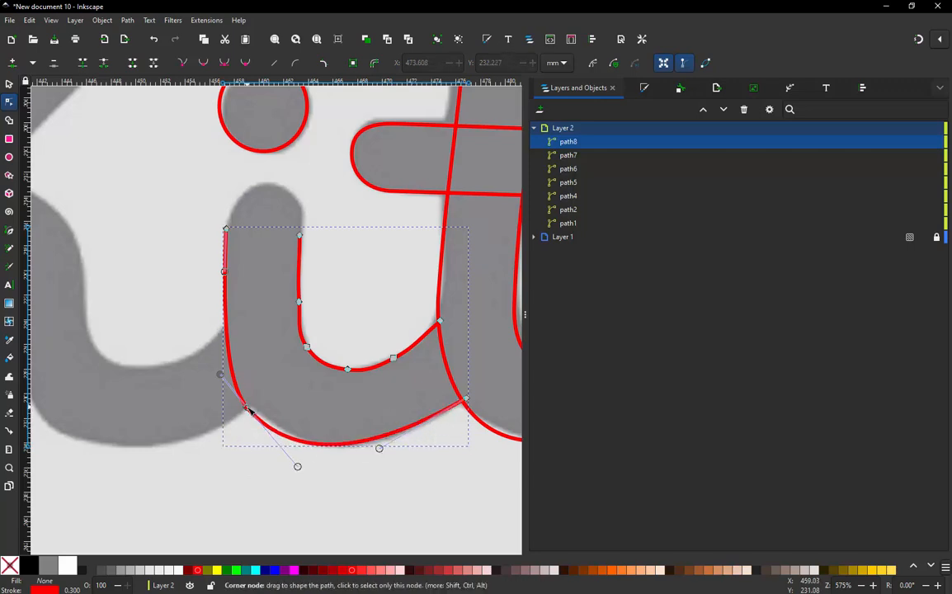
Move the outer rail's lower bend node and adjust the end-node handles so the curve follows the i's grey outline.
left_click_drag(250, 409, 263, 417)
left_click_drag(257, 410, 255, 410)
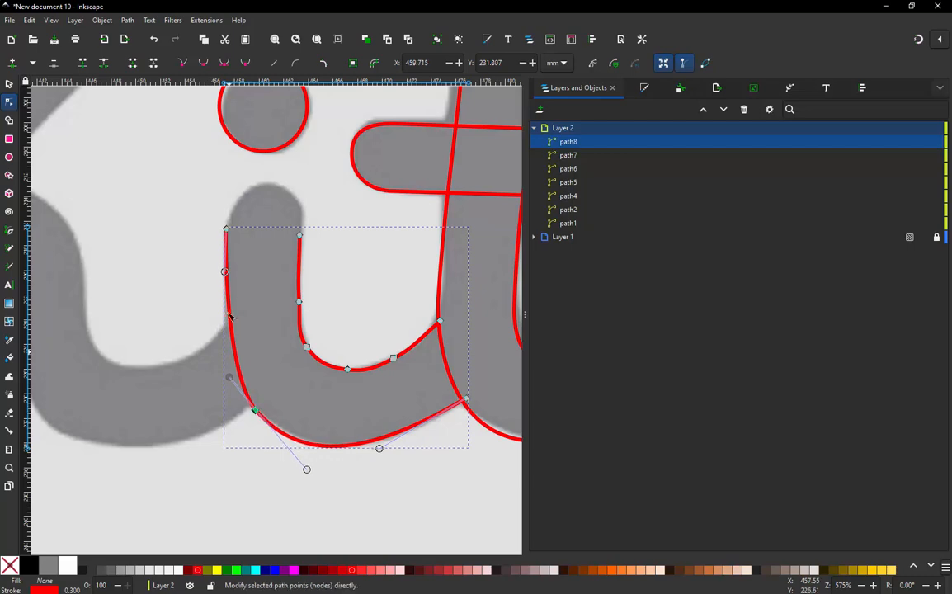
left_click_drag(223, 273, 218, 309)
left_click_drag(377, 449, 404, 444)
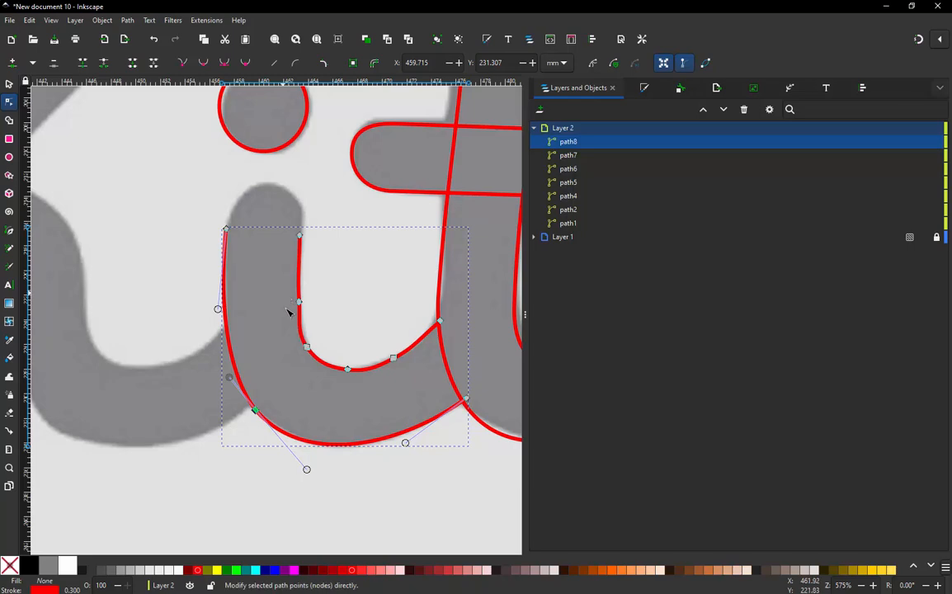
Delete the surplus nodes from the i's inner rail and adjust its tail-end handle to follow the grey edge.
left_click_drag(272, 279, 322, 356)
key("Delete")
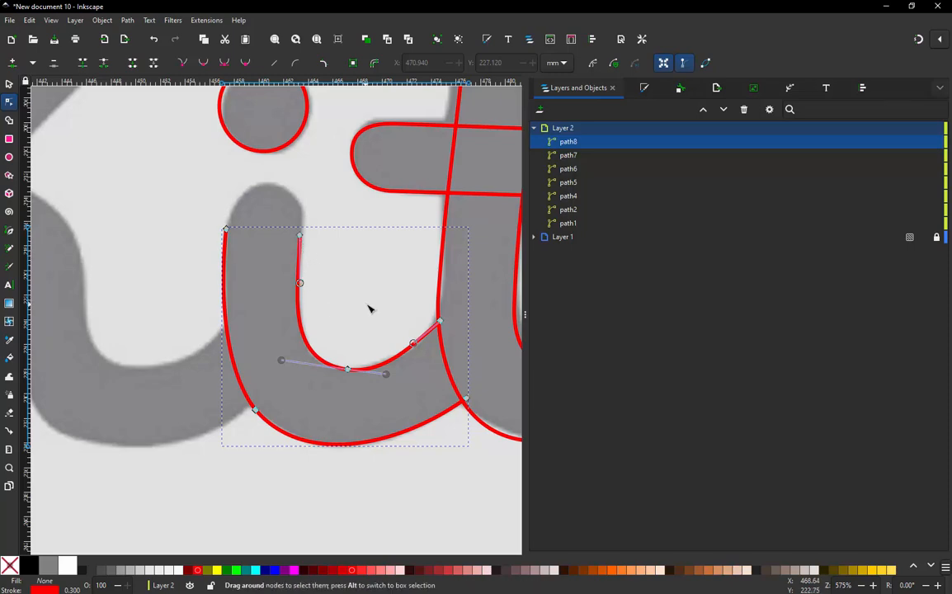
left_click(10, 83)
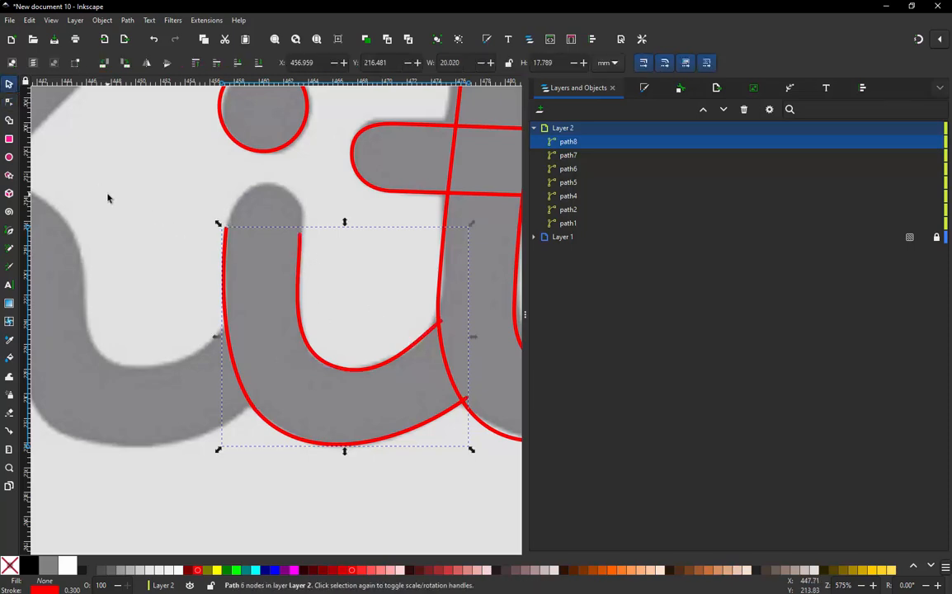
left_click(163, 237)
left_click(417, 340)
double_click(417, 340)
left_click(440, 323)
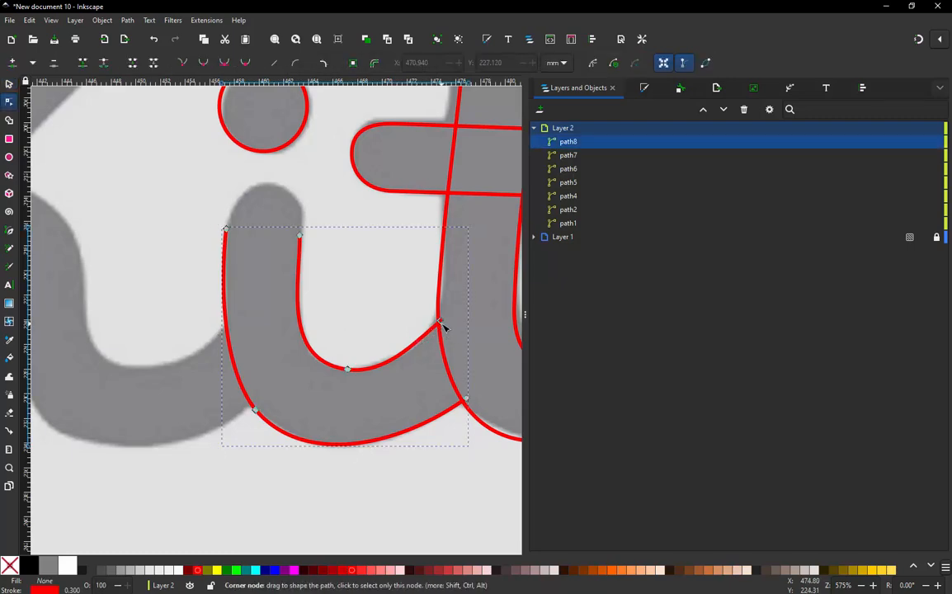
left_click_drag(412, 343, 420, 349)
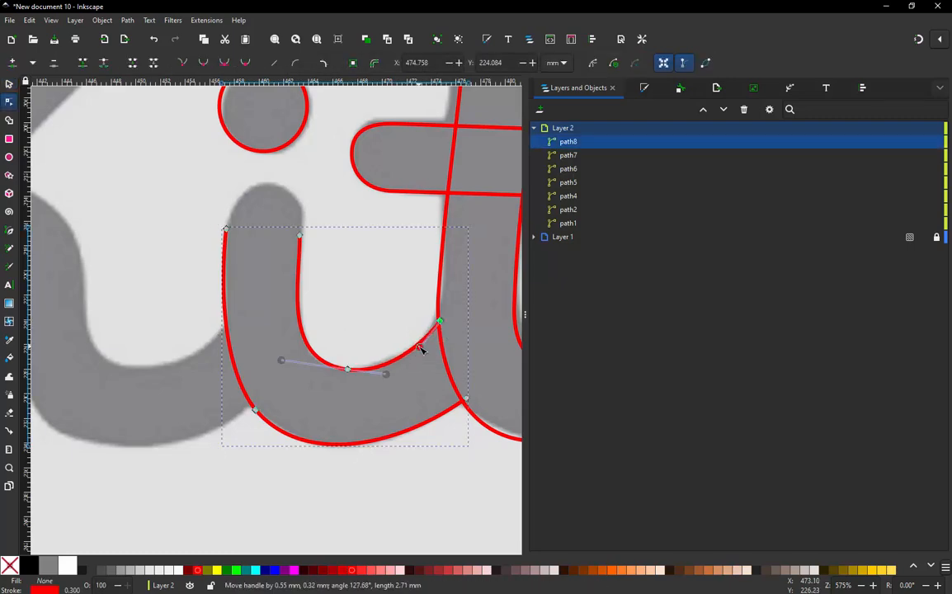
Join the two rails' upper end nodes with a segment and curve it to match the i's rounded top.
left_click(301, 237)
left_click(226, 230, "shift")
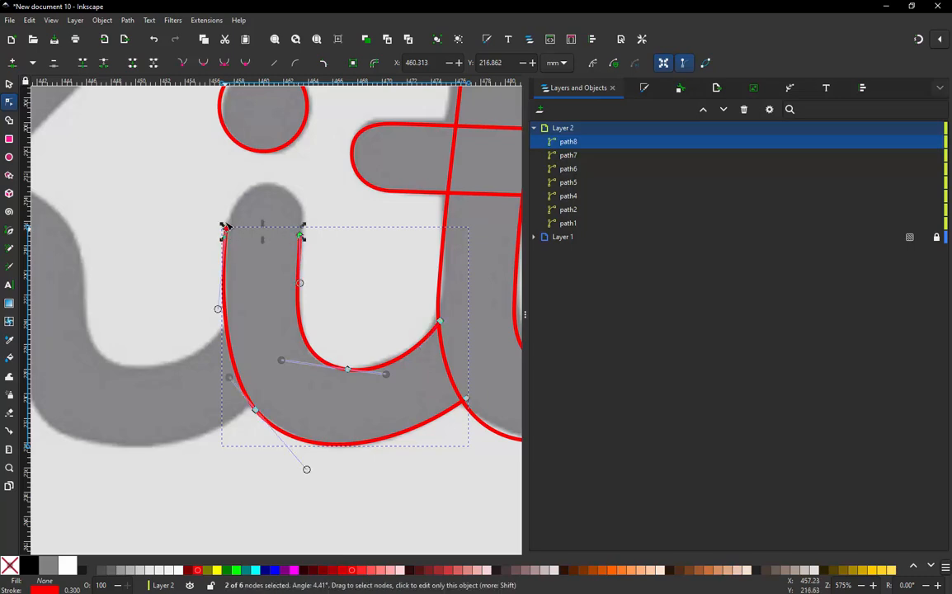
left_click(132, 65)
left_click_drag(262, 233, 234, 166)
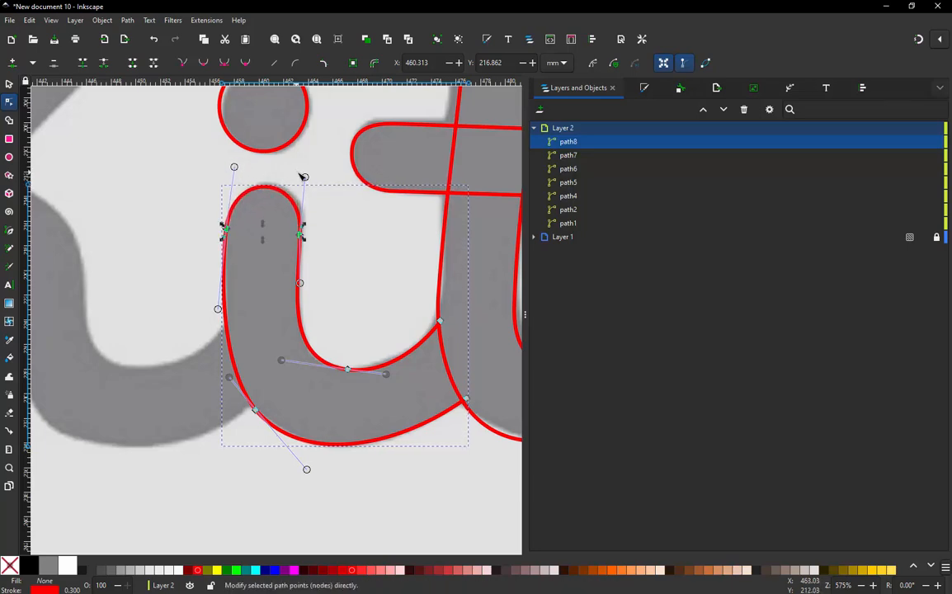
left_click_drag(307, 179, 306, 175)
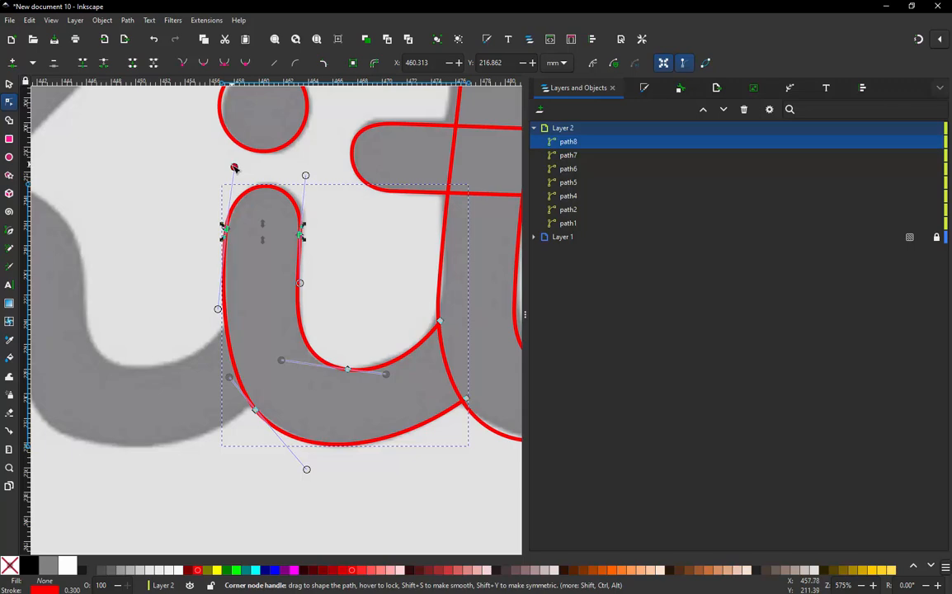
mouse_move(234, 168)
left_mouse_down()
mouse_move(213, 170)
mouse_move(258, 174)
mouse_move(248, 164)
mouse_move(234, 168)
left_mouse_up()
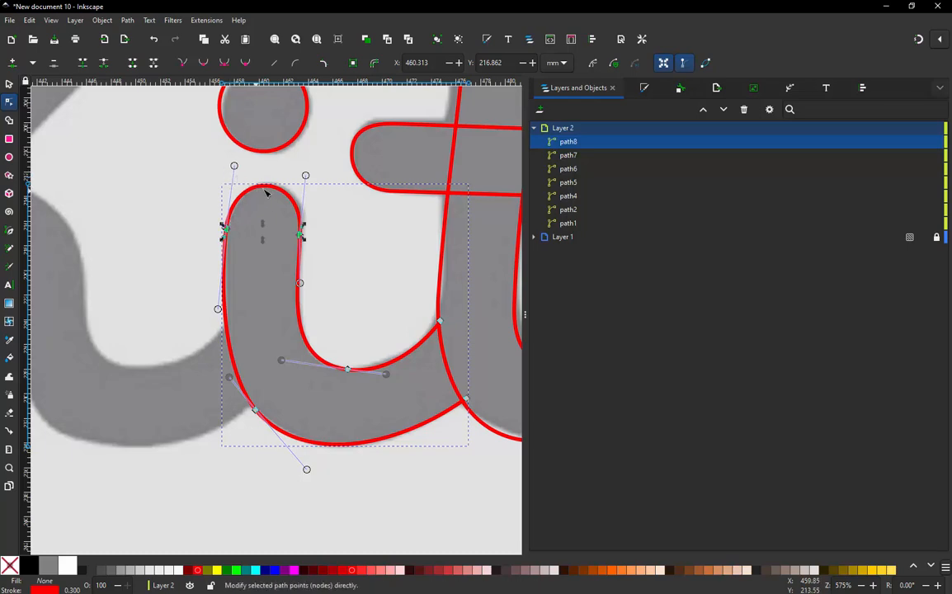
Add a node at the peak of the i's rounded top and break the path there into two rails.
double_click(266, 188)
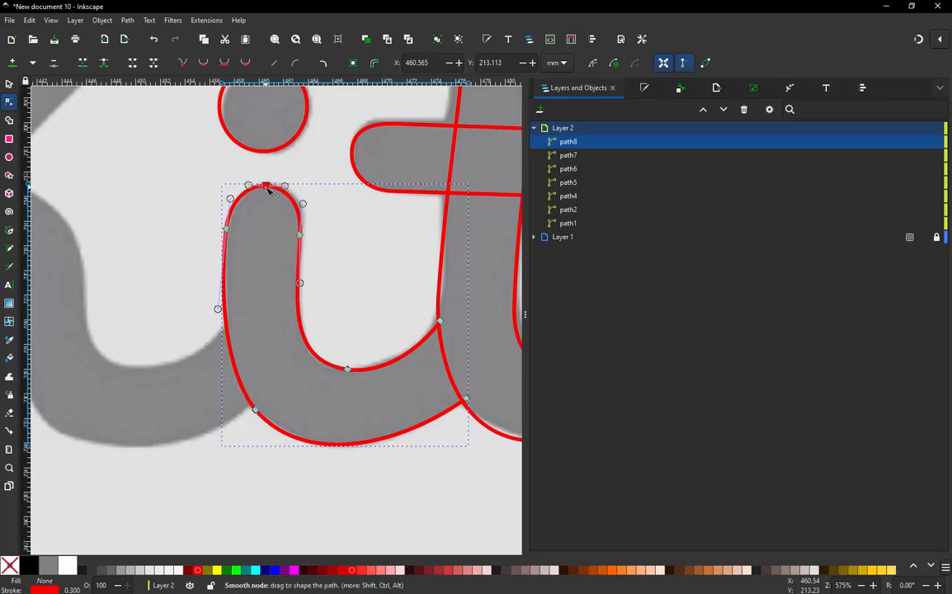
left_click(104, 64)
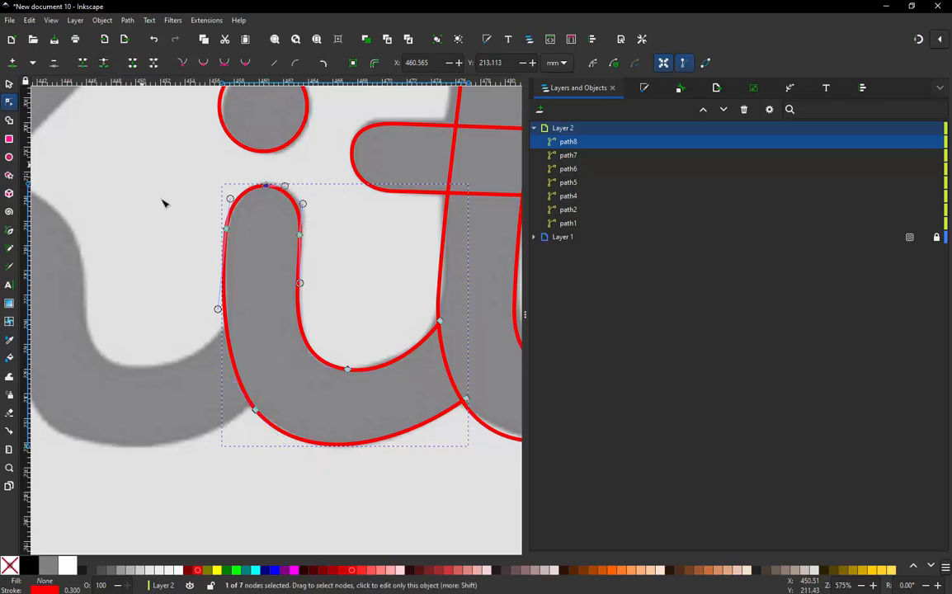
left_click(206, 19)
mouse_move(245, 178)
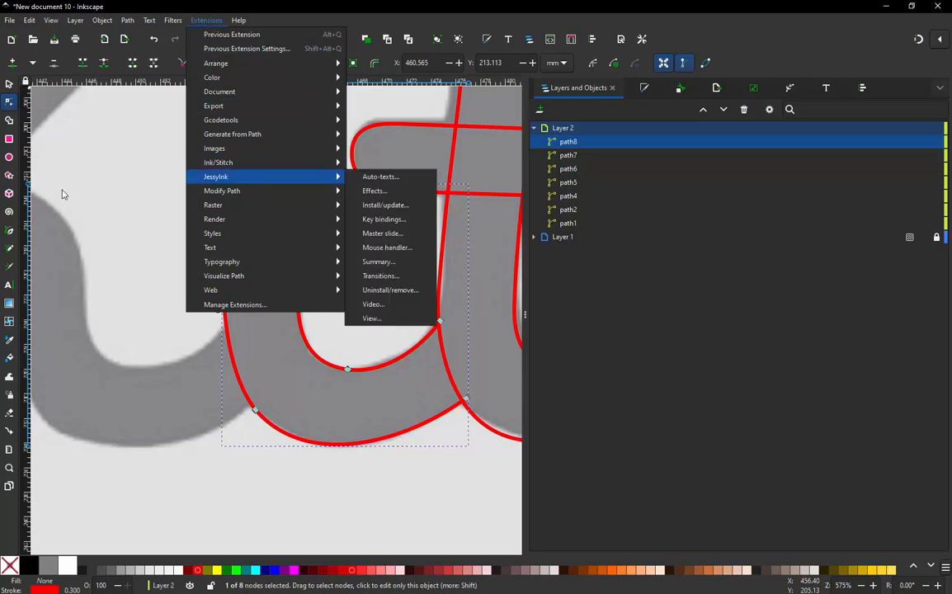
left_click(64, 194)
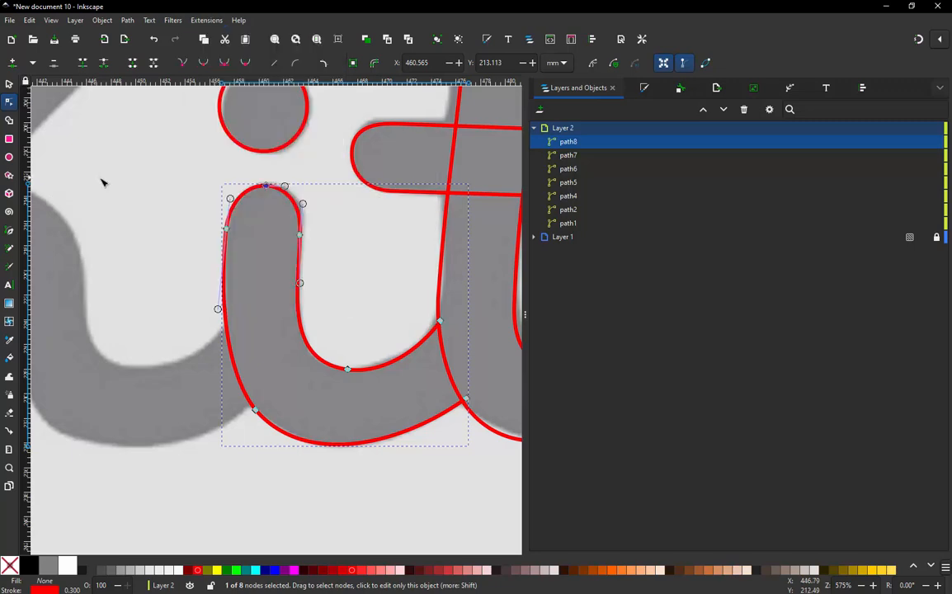
Reselect the i's path and add a matching pair of nodes on its inner and outer rails where the stem starts to bend.
left_click(183, 256)
left_click(185, 261)
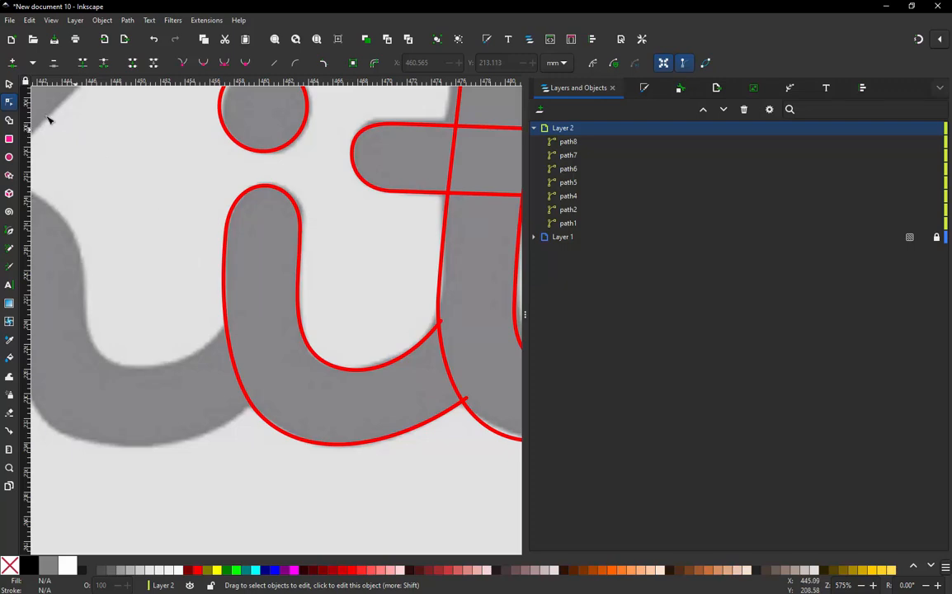
left_click(224, 273)
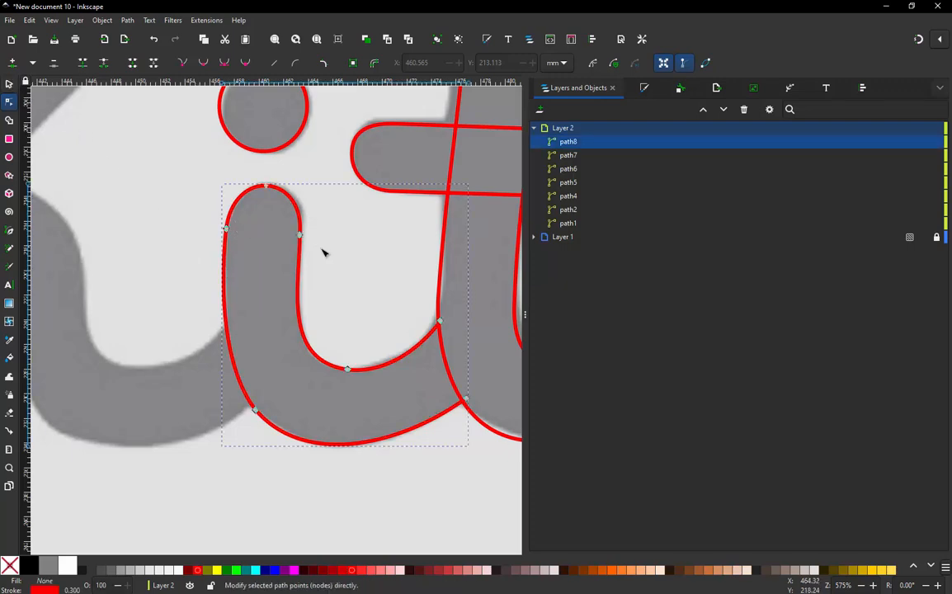
double_click(299, 312)
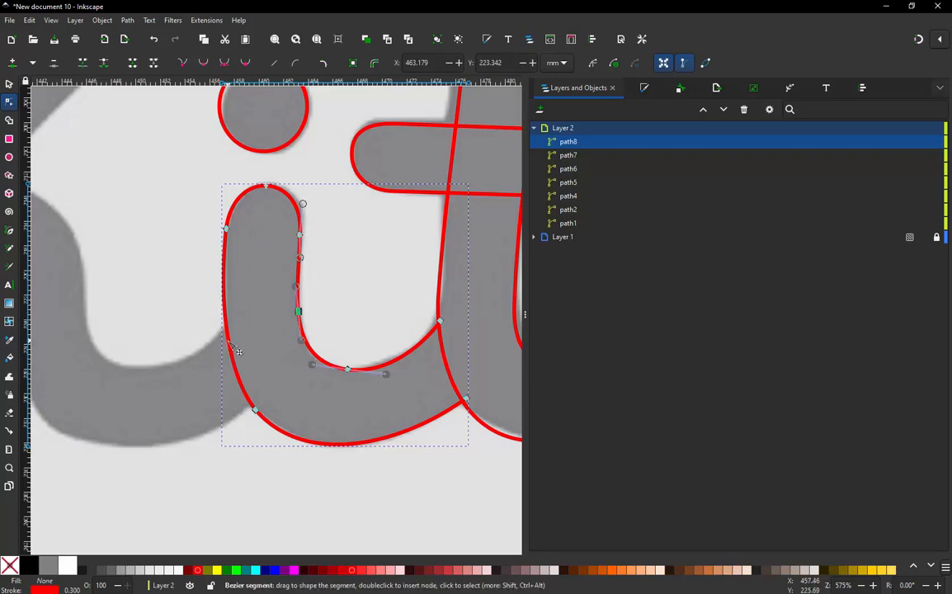
double_click(229, 340)
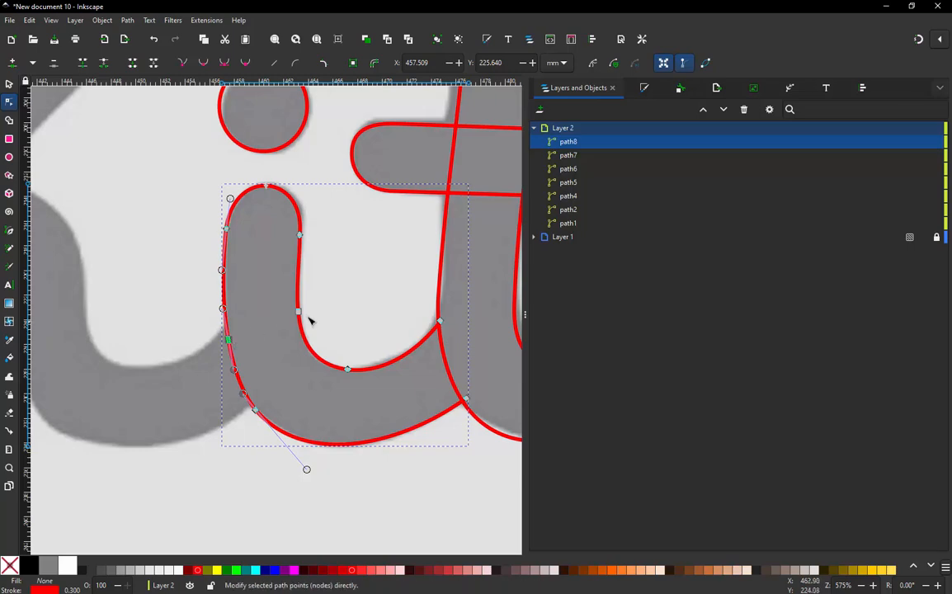
key("ctrl+z")
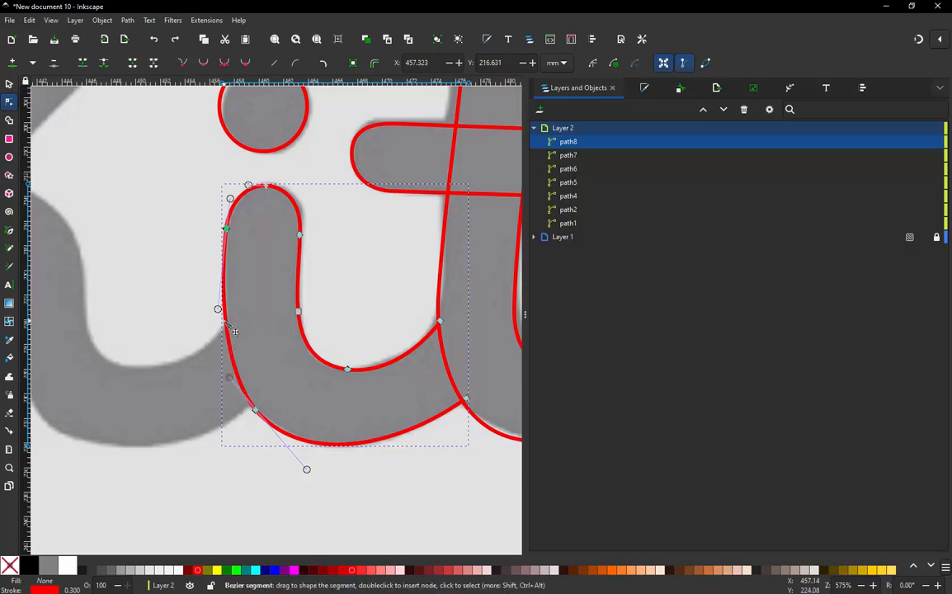
left_click(234, 331)
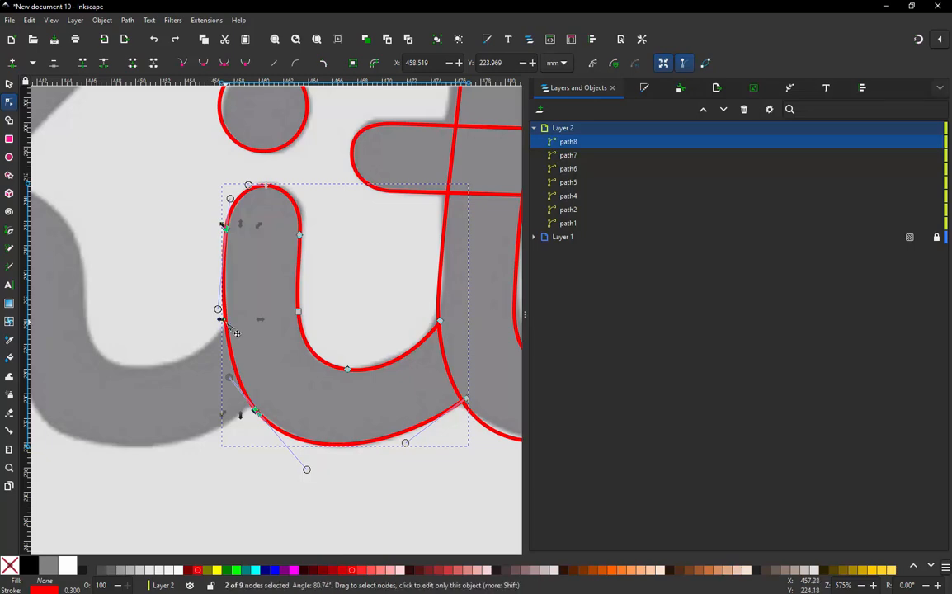
double_click(226, 322)
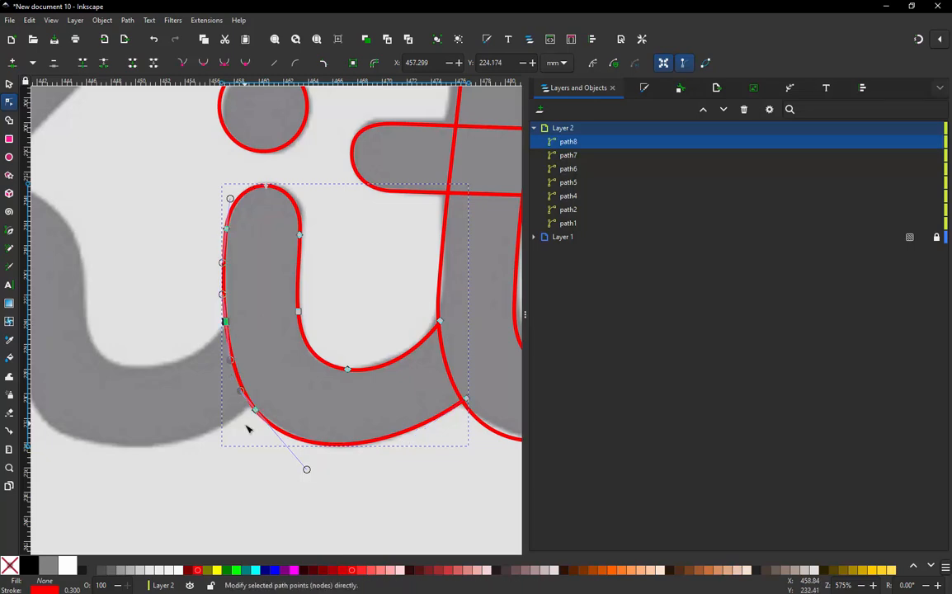
Add further paired nodes to the i's inner and outer rails around the lower bend and midway along the tail.
double_click(314, 354)
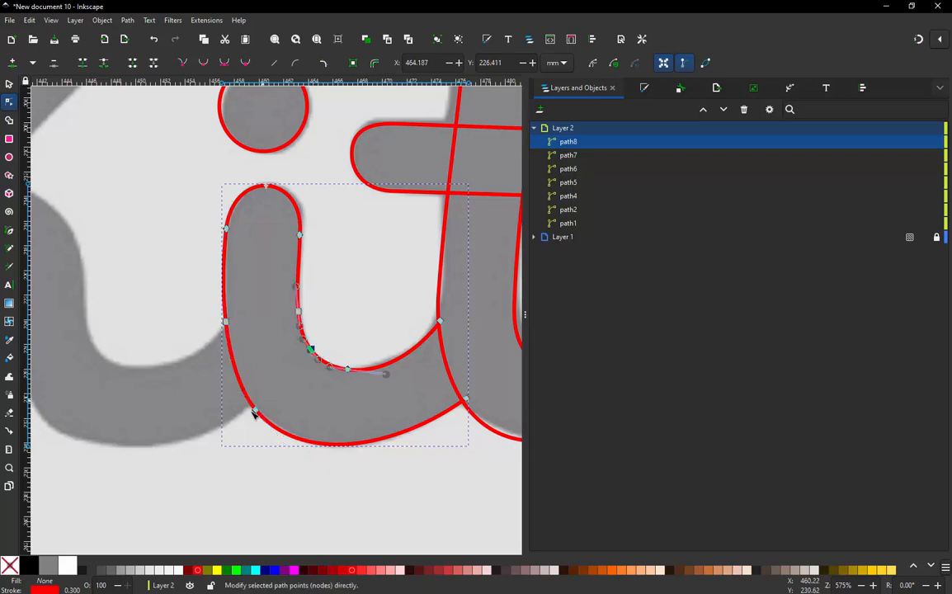
left_click(340, 446)
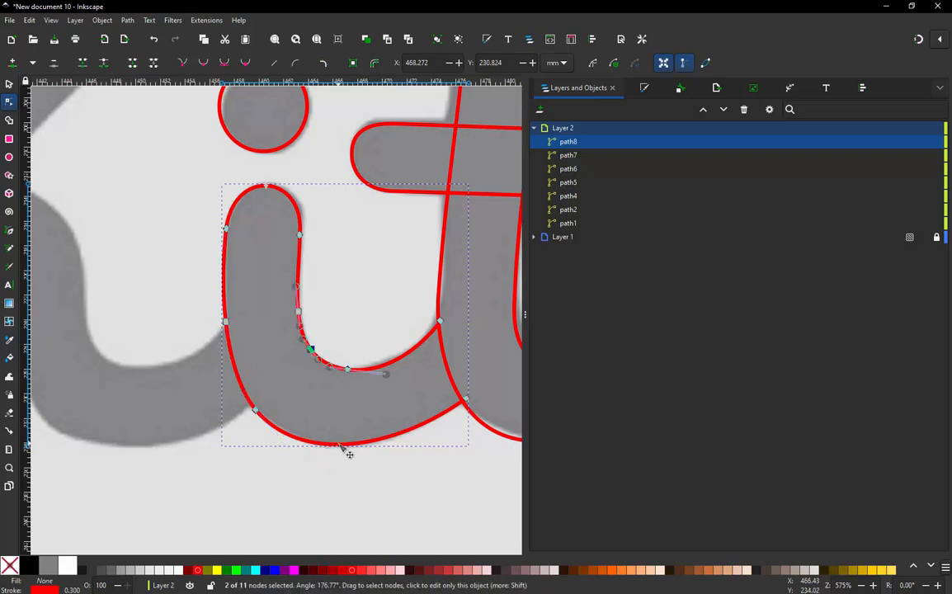
double_click(395, 361)
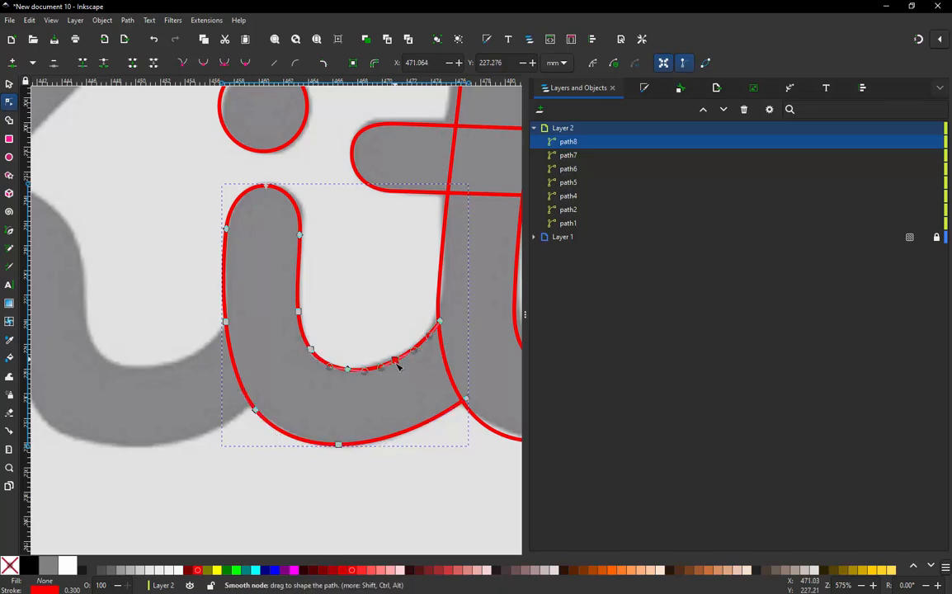
double_click(408, 431)
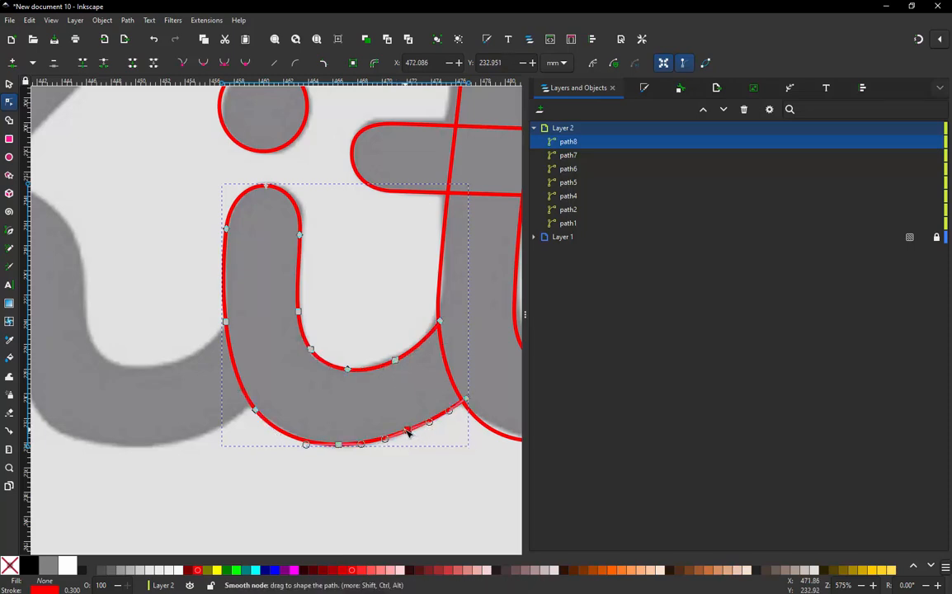
Preview the i's satin stitching in Ink/Stitch Params and apply the custom satin column settings.
left_click(205, 19)
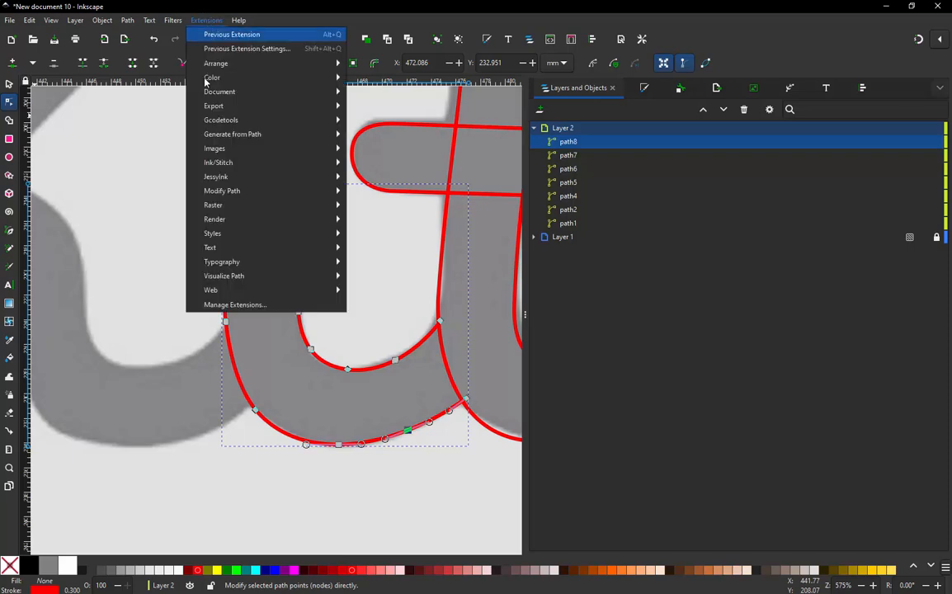
left_click(377, 264)
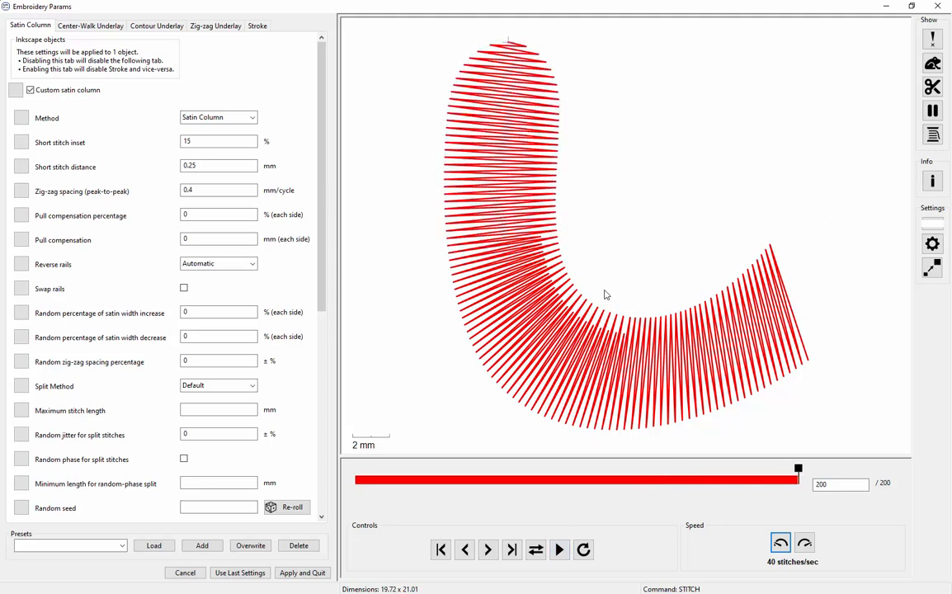
left_click(315, 574)
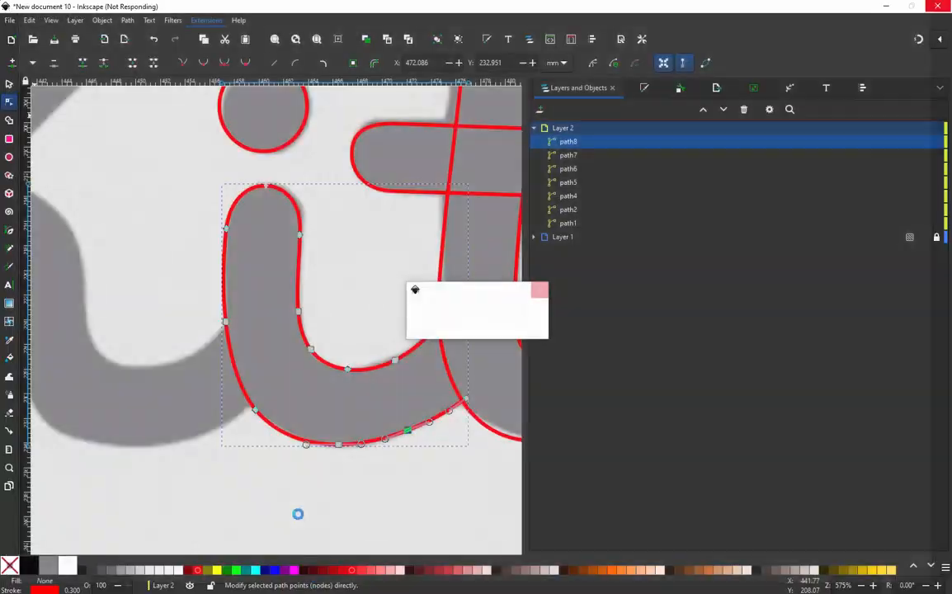
left_click(283, 459)
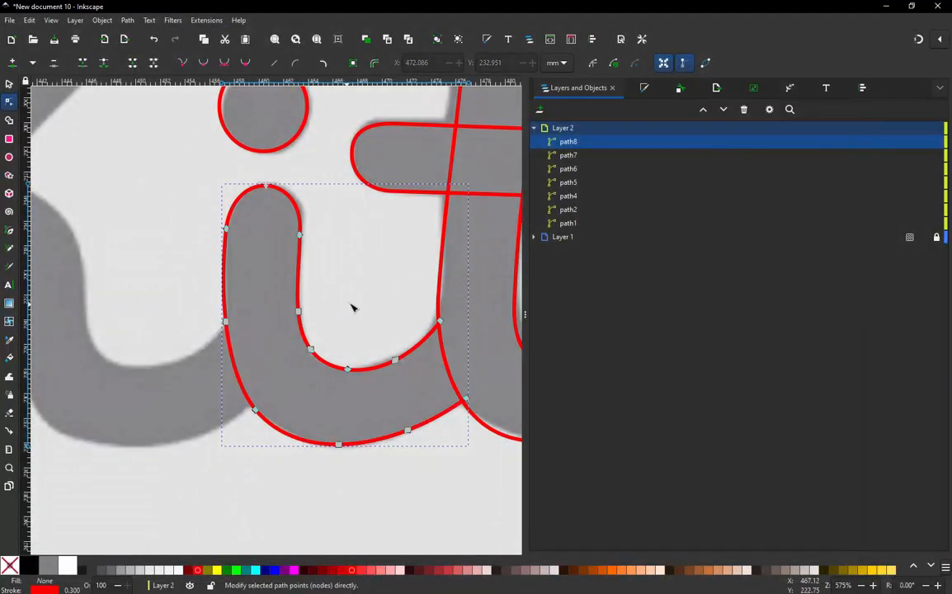
Examine the grey K's stem, arm and tail beside the traced i to plan its satin columns.
scroll(362, 308, "down", 1)
scroll(365, 312, "down", 4)
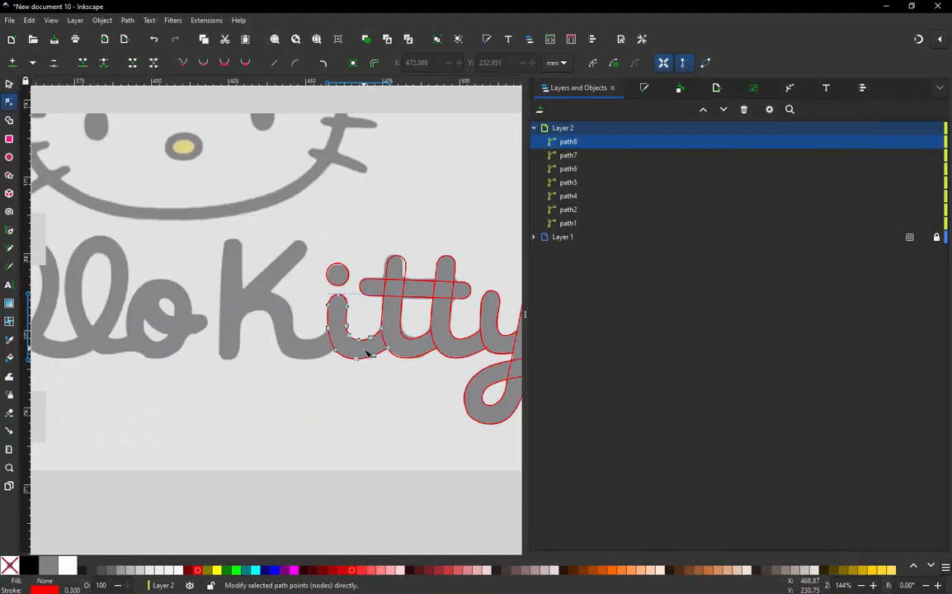
left_click(302, 396)
scroll(266, 309, "up", 1)
scroll(266, 309, "up", 3)
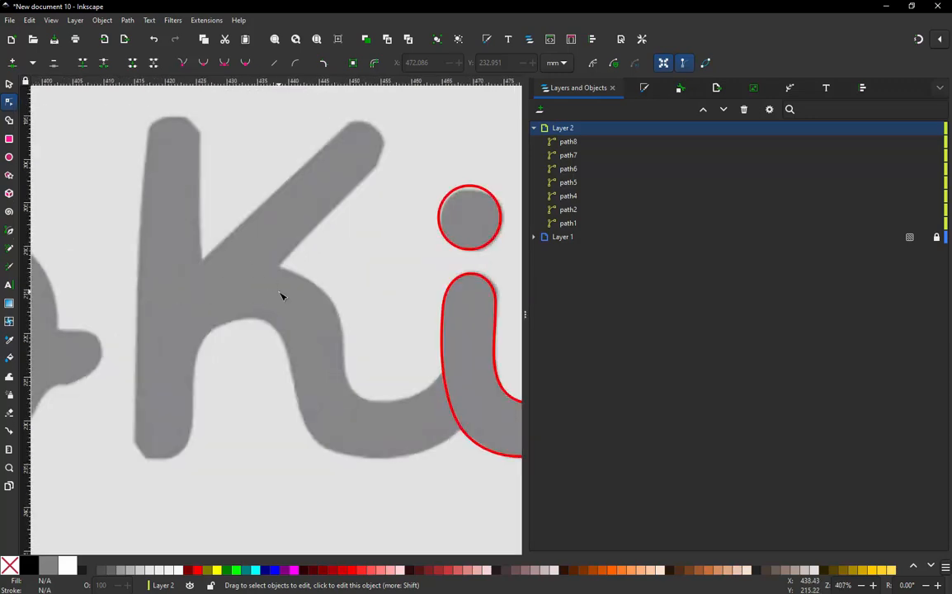
scroll(207, 259, "down", 3)
scroll(206, 256, "up", 3)
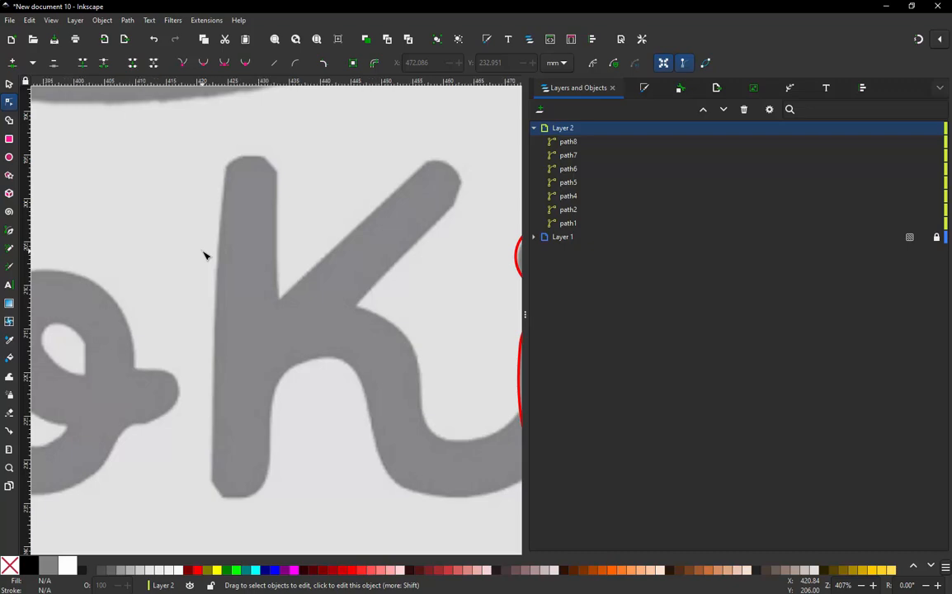
scroll(206, 256, "down", 3)
scroll(268, 245, "up", 2)
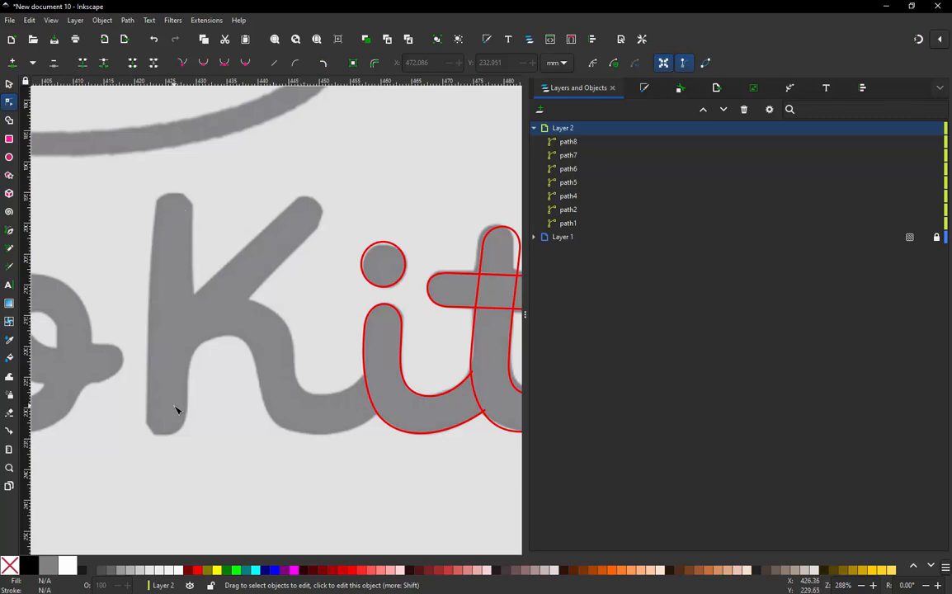
scroll(227, 272, "down", 2)
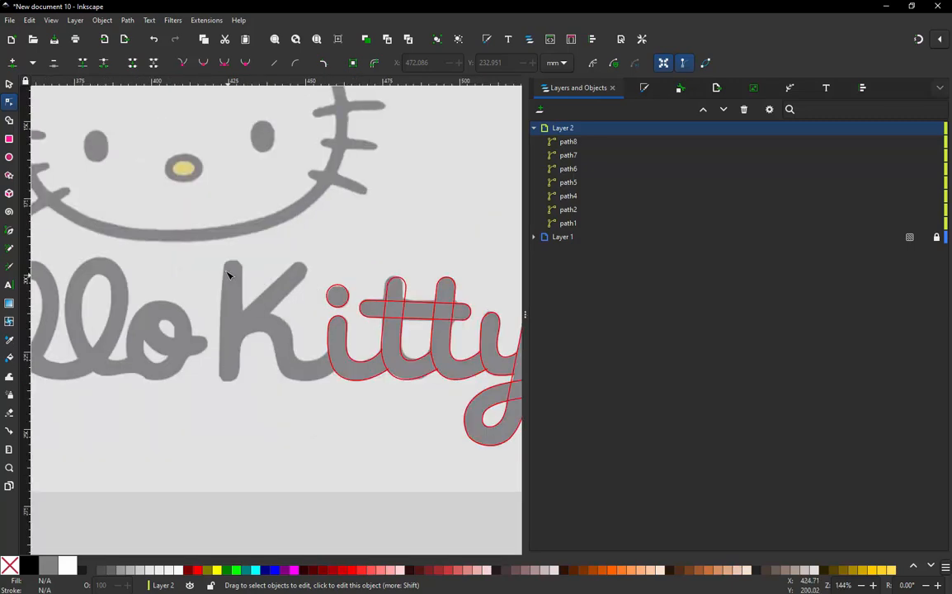
scroll(240, 287, "down", 2)
scroll(176, 289, "up", 2)
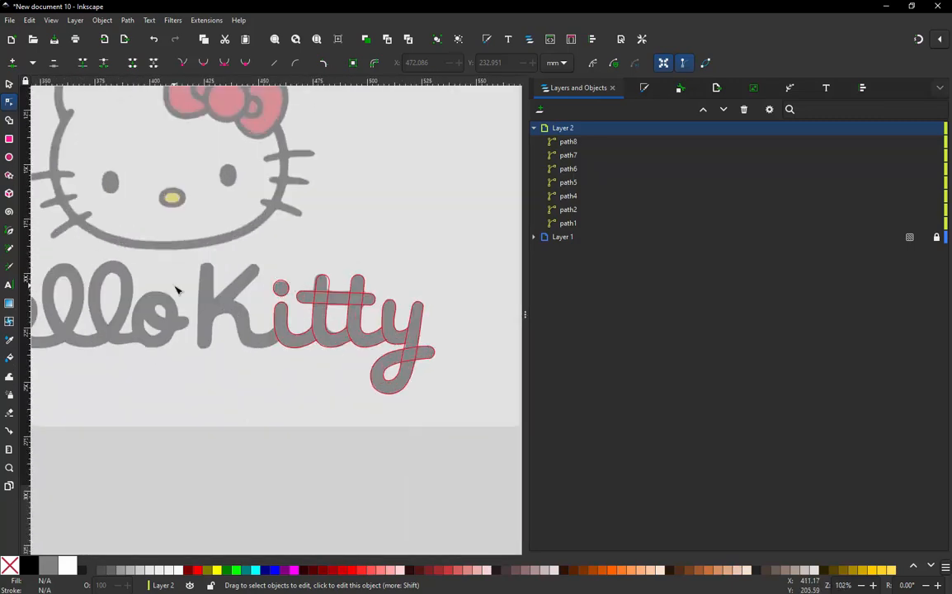
scroll(200, 243, "up", 4)
scroll(182, 247, "down", 2)
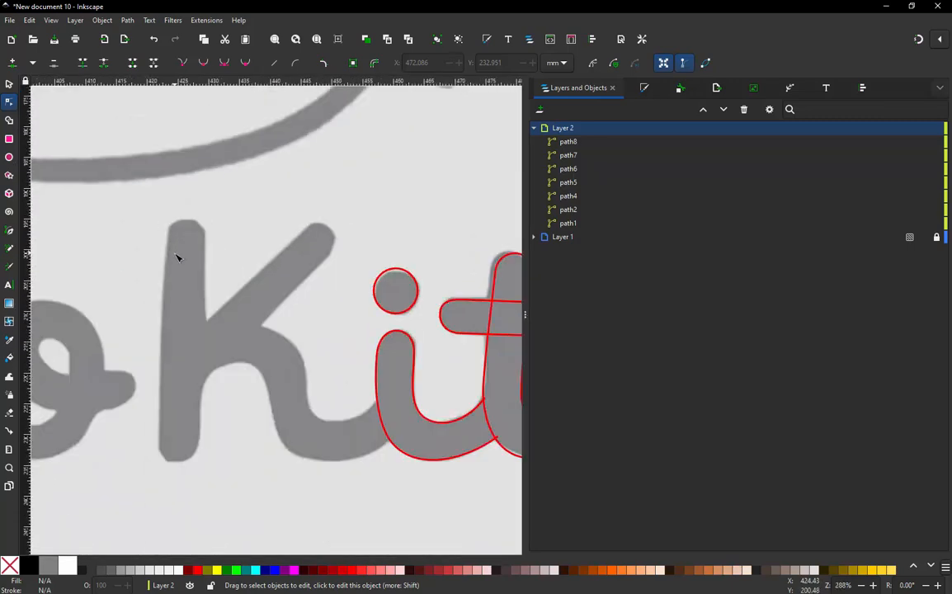
scroll(179, 256, "up", 1)
scroll(186, 289, "down", 2)
scroll(202, 325, "down", 3)
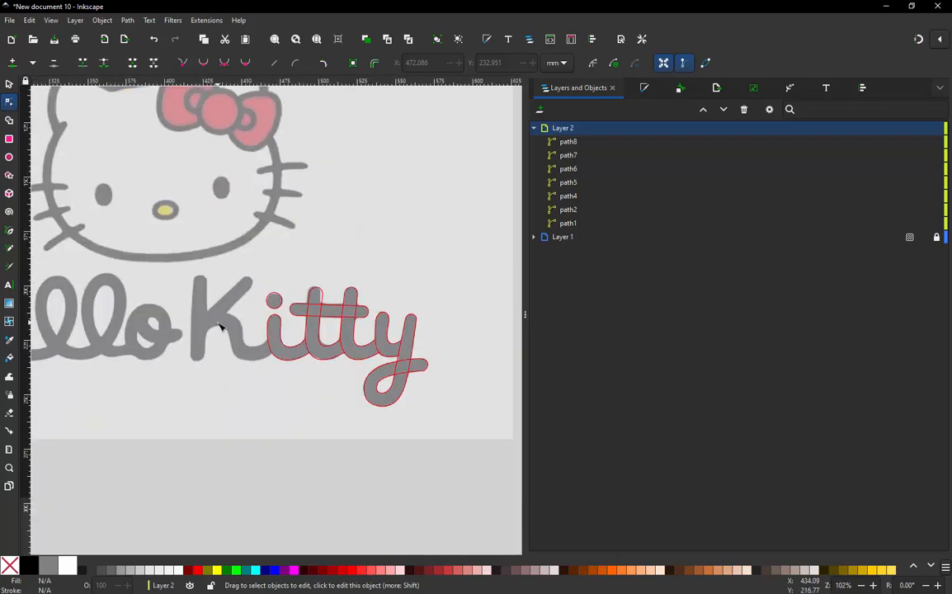
scroll(198, 313, "up", 4)
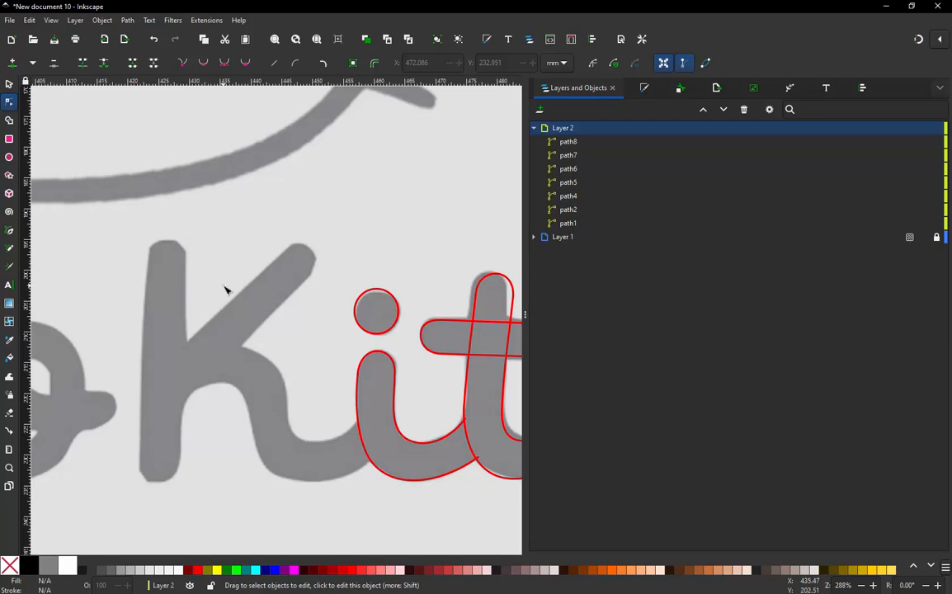
Draw a four-point zigzag line with the Bezier tool across the K's vertical stem, from its upper edges to its lower edges.
key("b")
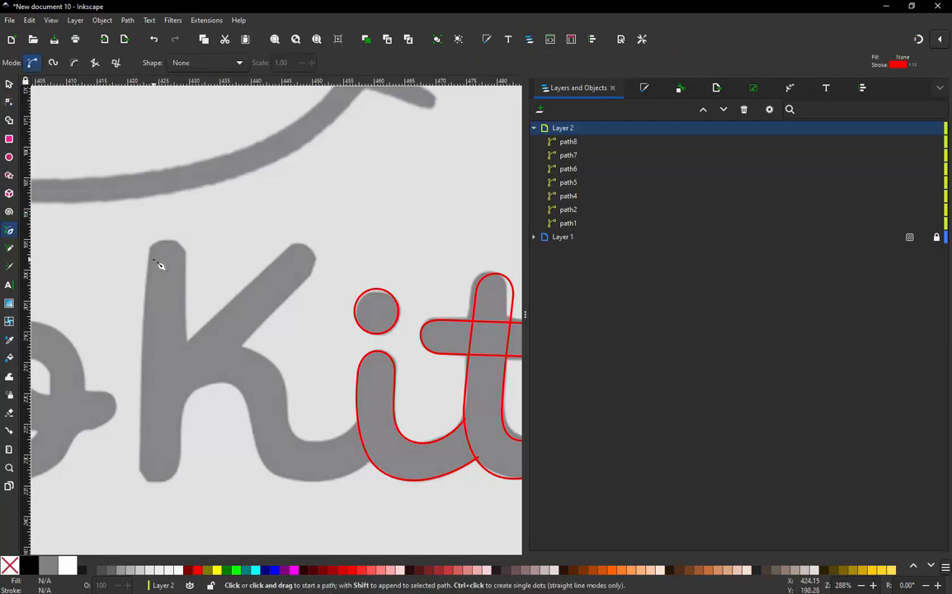
scroll(156, 273, "up", 2)
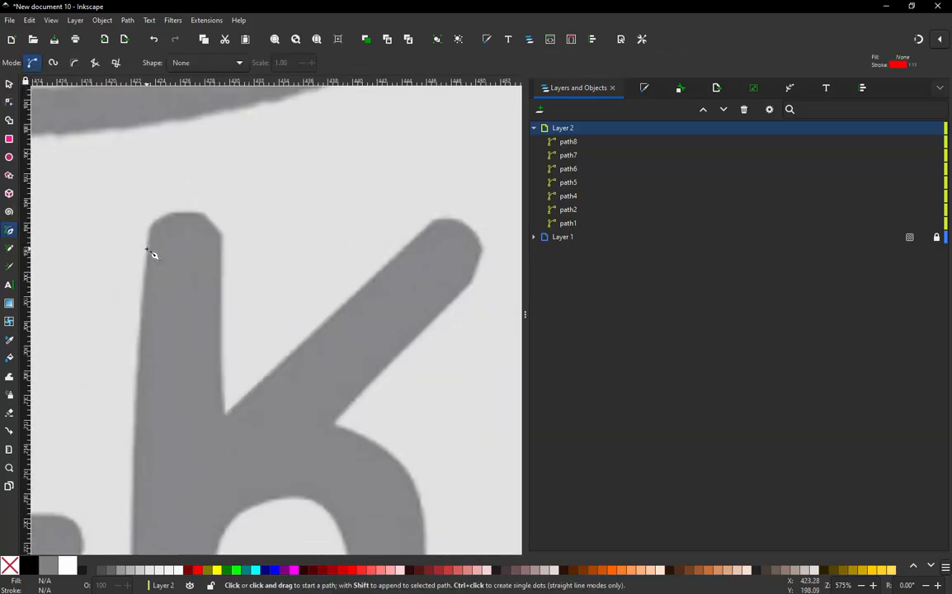
left_click(146, 248)
left_click(221, 258)
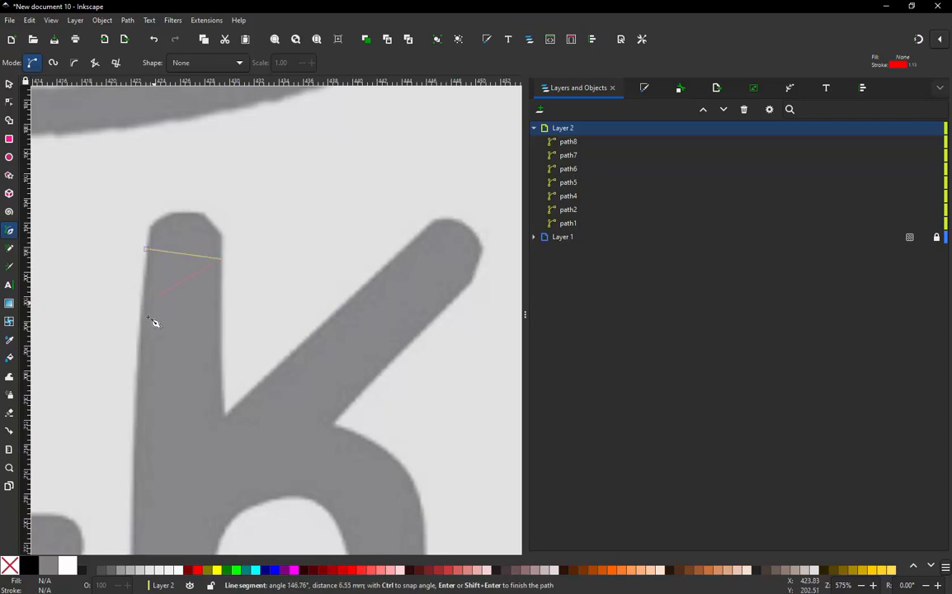
scroll(248, 198, "down", 2)
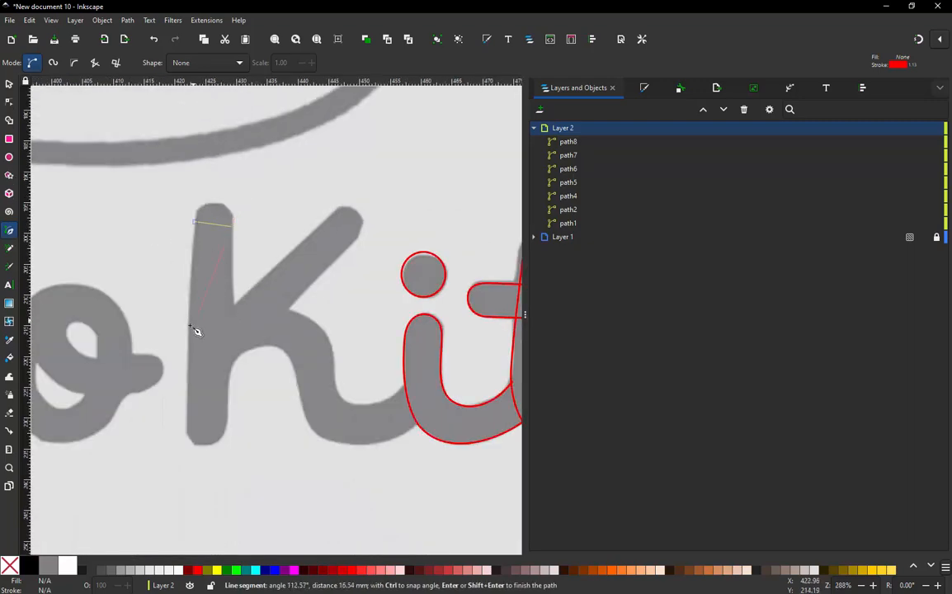
left_click(190, 431)
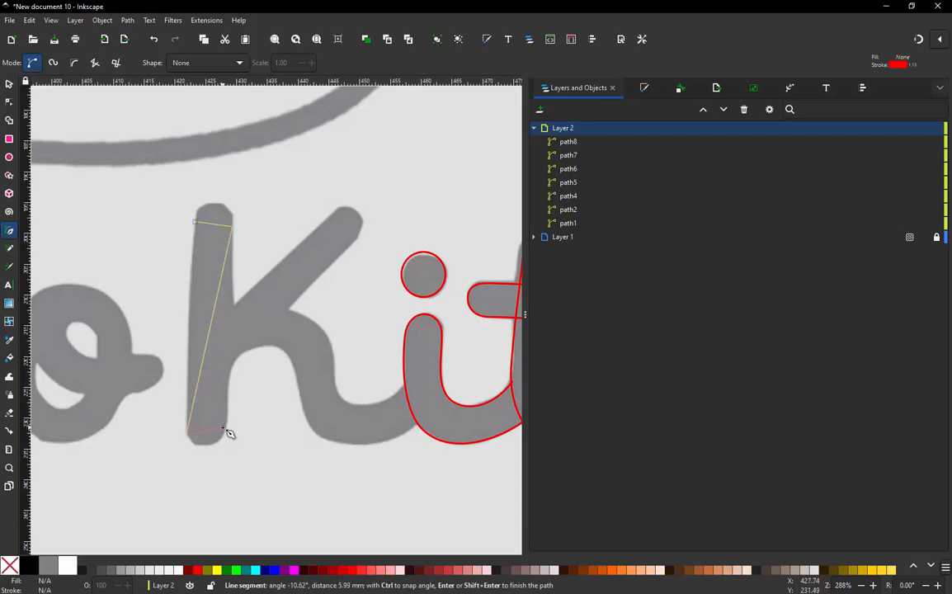
double_click(225, 430)
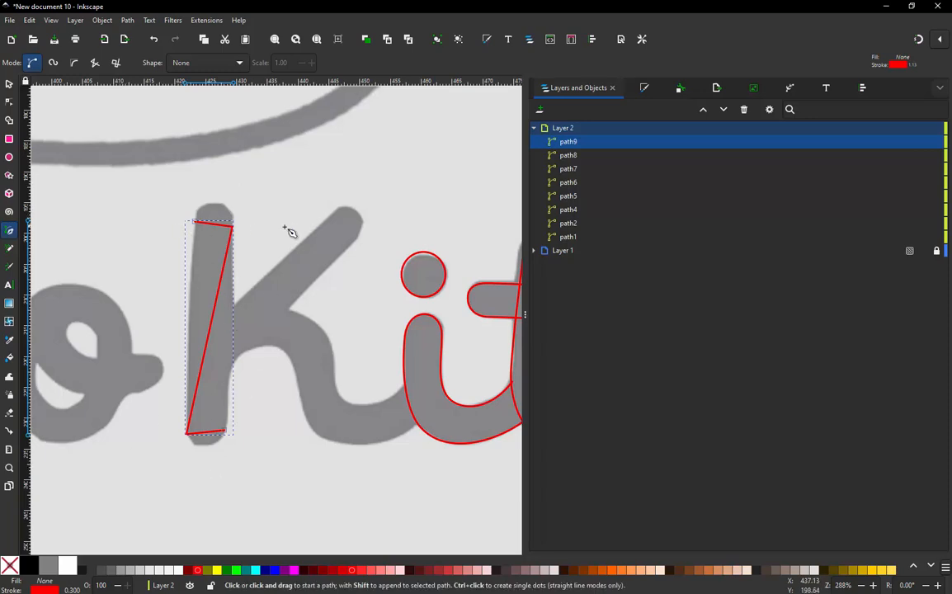
Convert the K stem's zigzag line to a satin column with the Zigzag line pattern and smoothing.
left_click(206, 20)
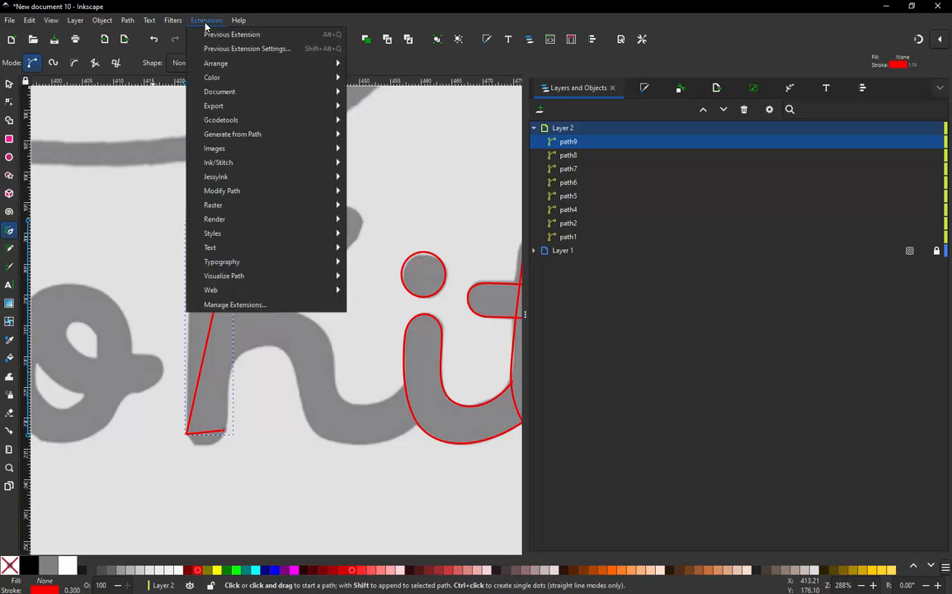
mouse_move(253, 164)
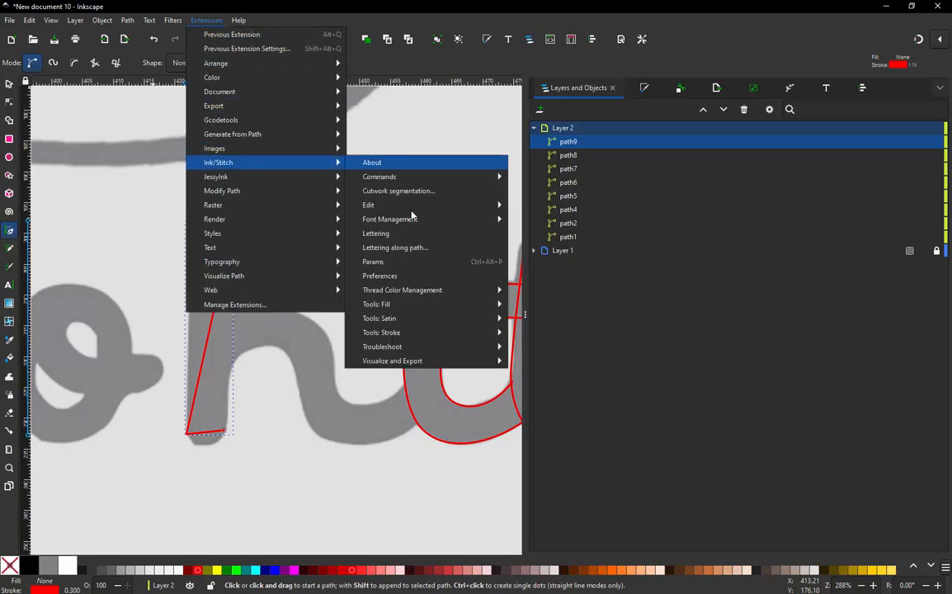
mouse_move(423, 361)
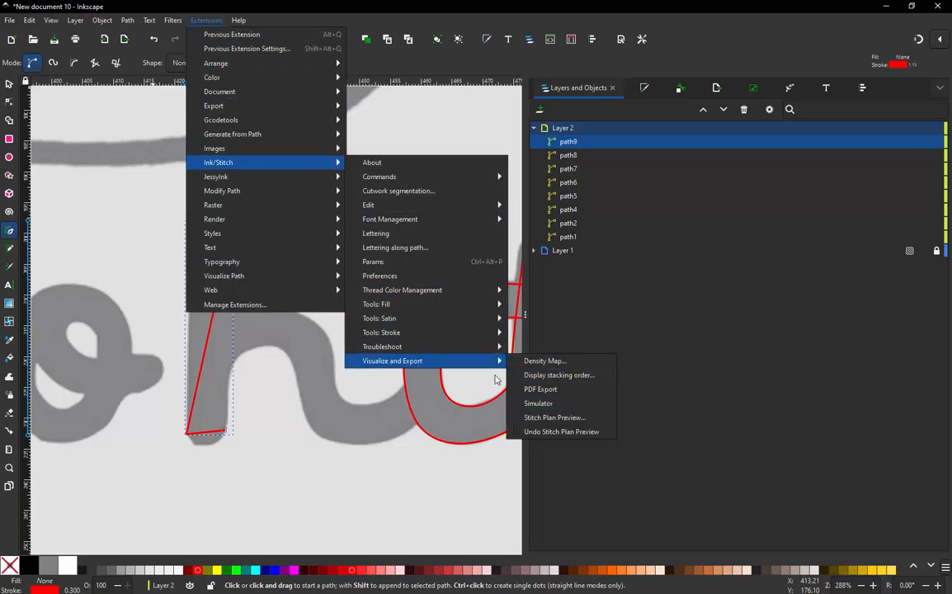
mouse_move(446, 323)
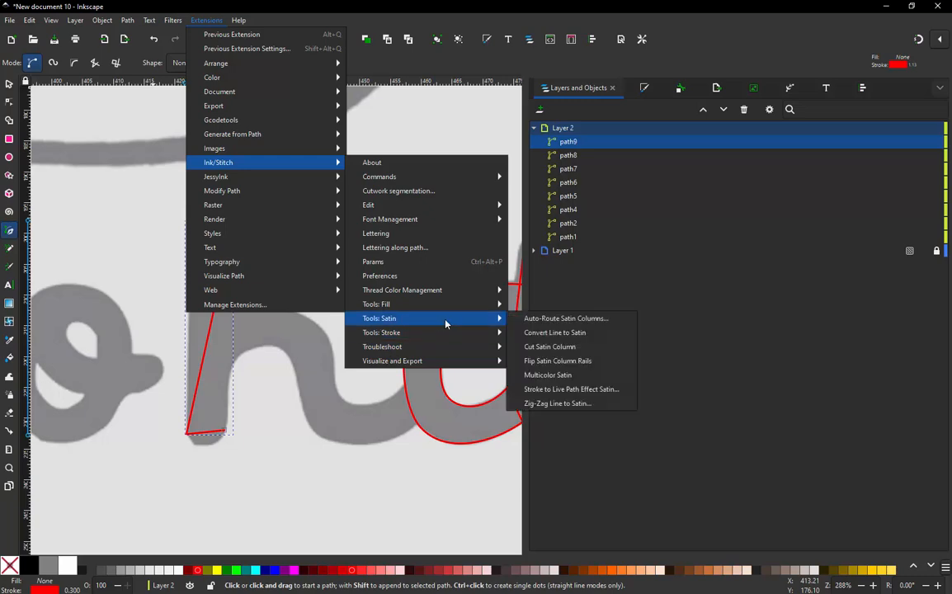
left_click(561, 403)
left_click(304, 322)
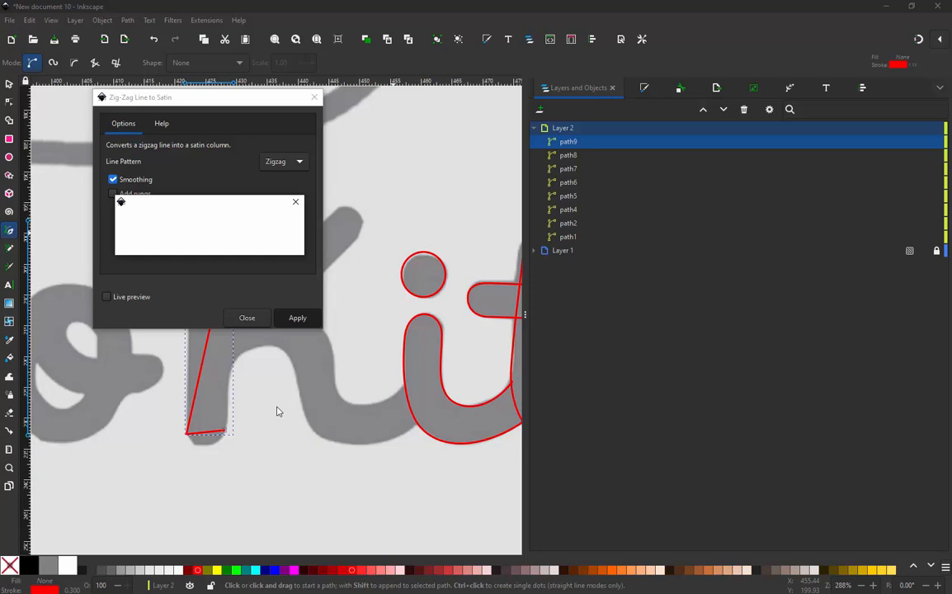
Cap the K stem's upper end with a curved segment joining its two upper nodes, and break the path at a new apex node.
left_click(255, 322)
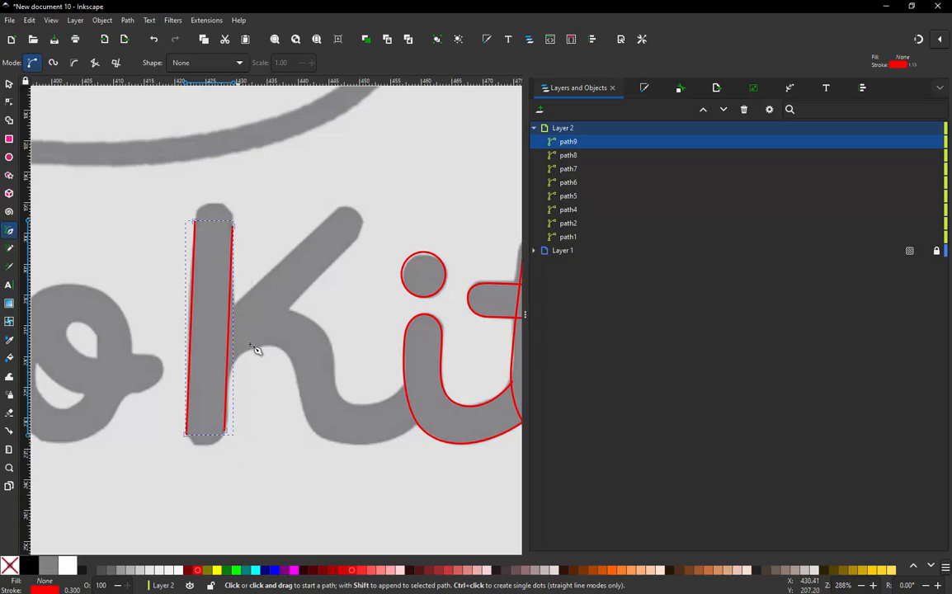
left_click(8, 101)
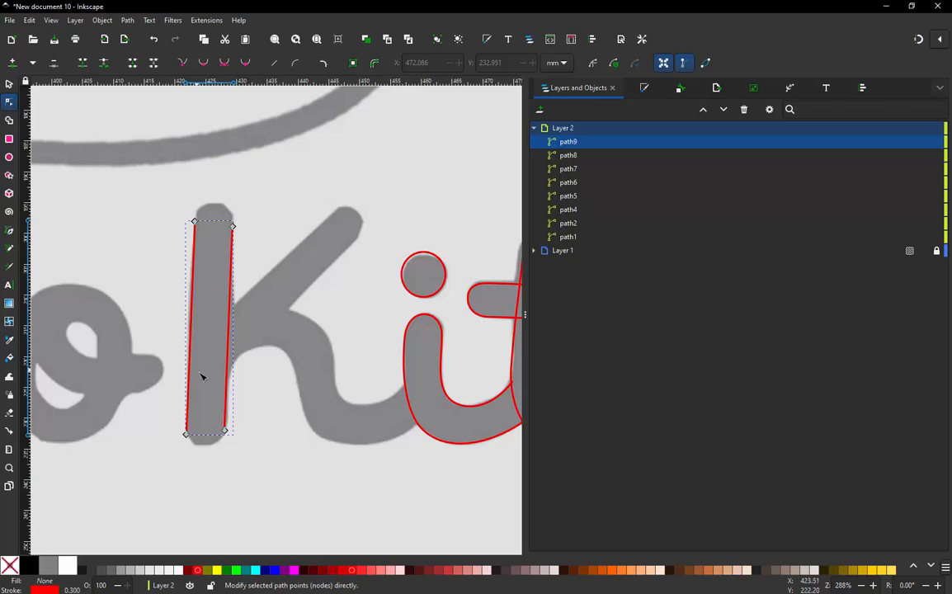
left_click(195, 222)
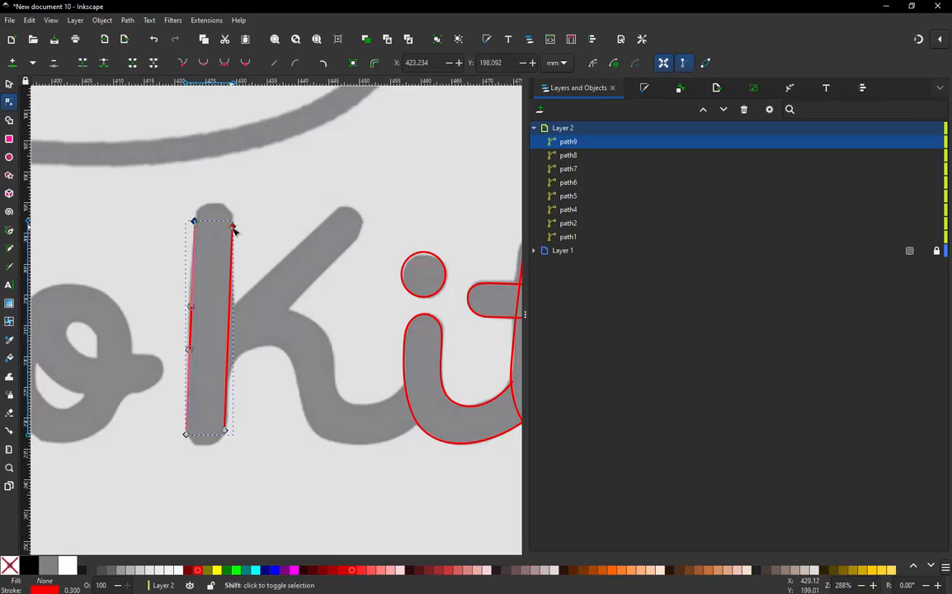
left_click(233, 228, "shift")
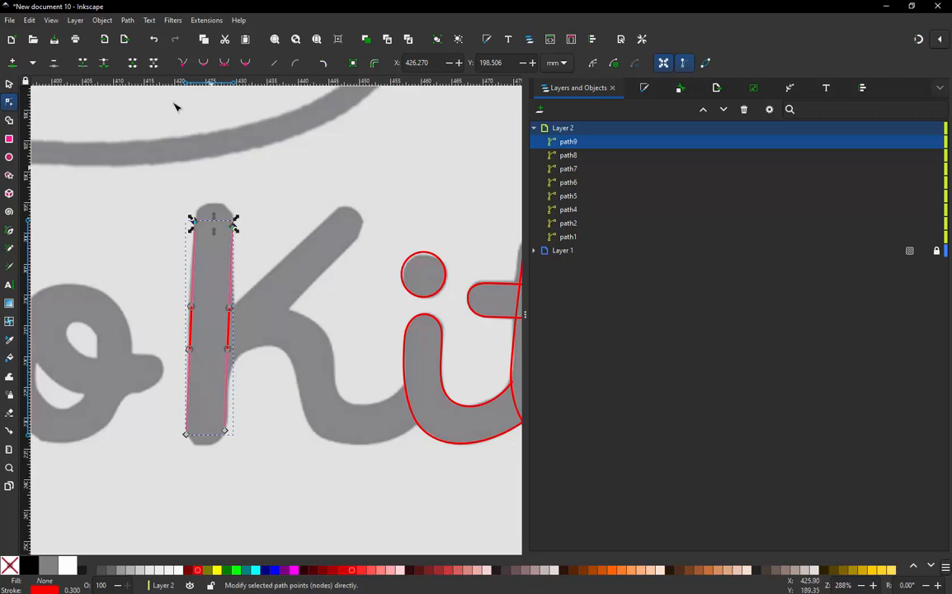
scroll(221, 212, "up", 2)
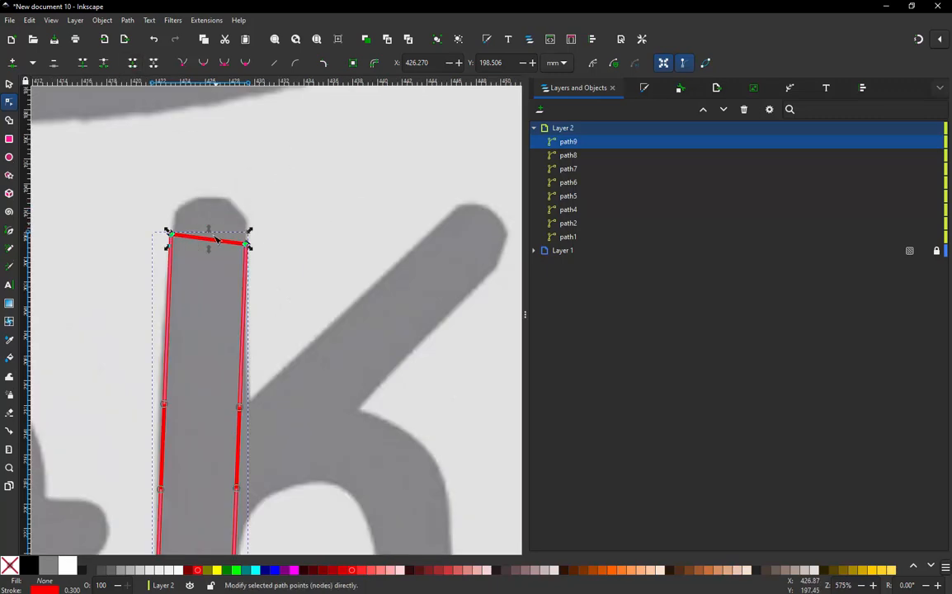
left_click_drag(206, 238, 170, 187)
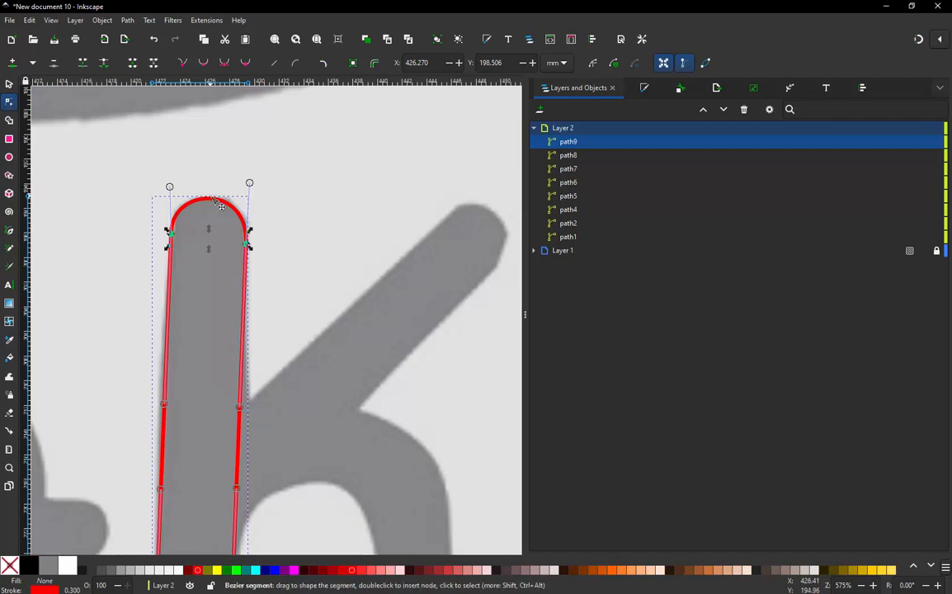
double_click(207, 200)
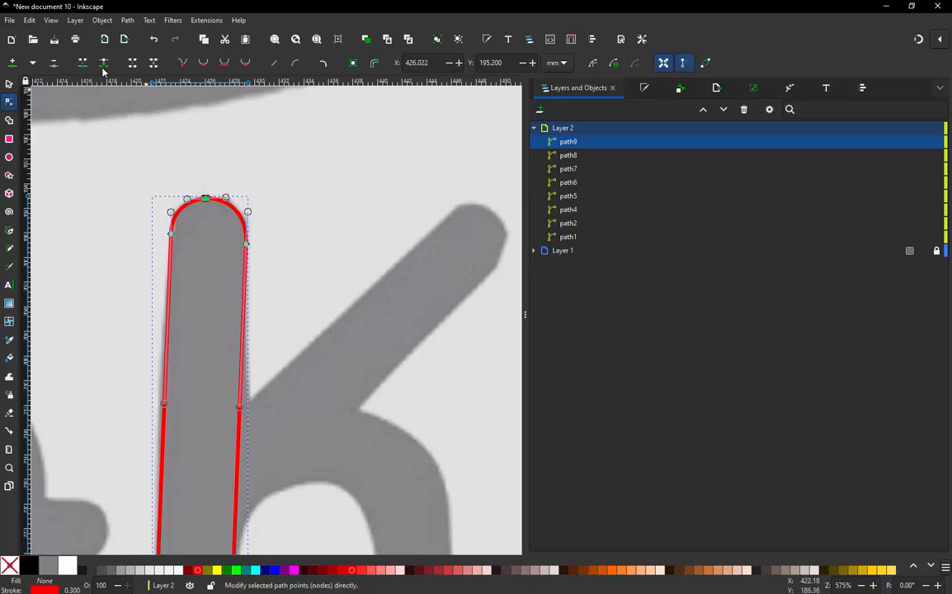
Join the K stem's two lower end nodes with a segment and bow it around the rounded base.
scroll(233, 266, "down", 2)
scroll(250, 452, "up", 2)
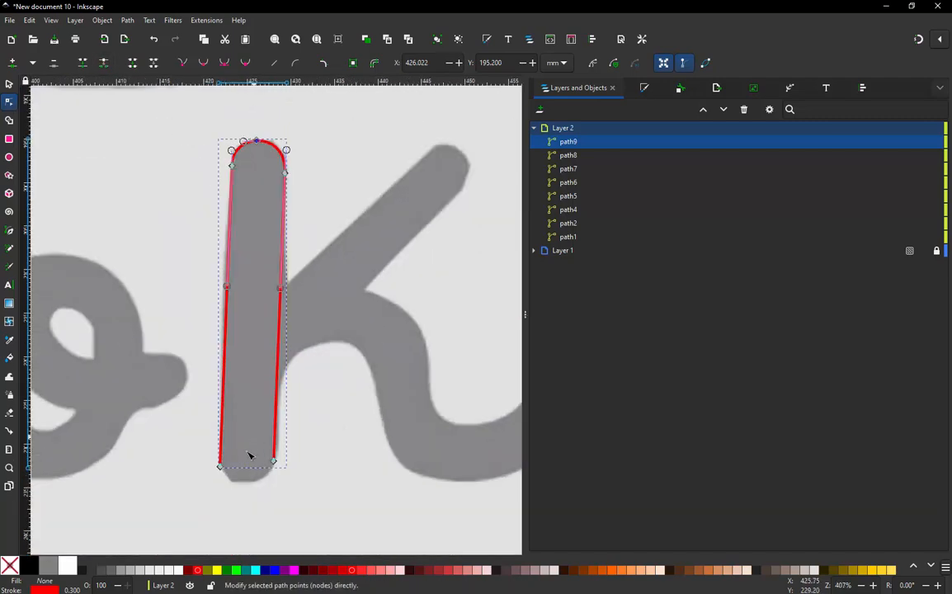
left_click(206, 478)
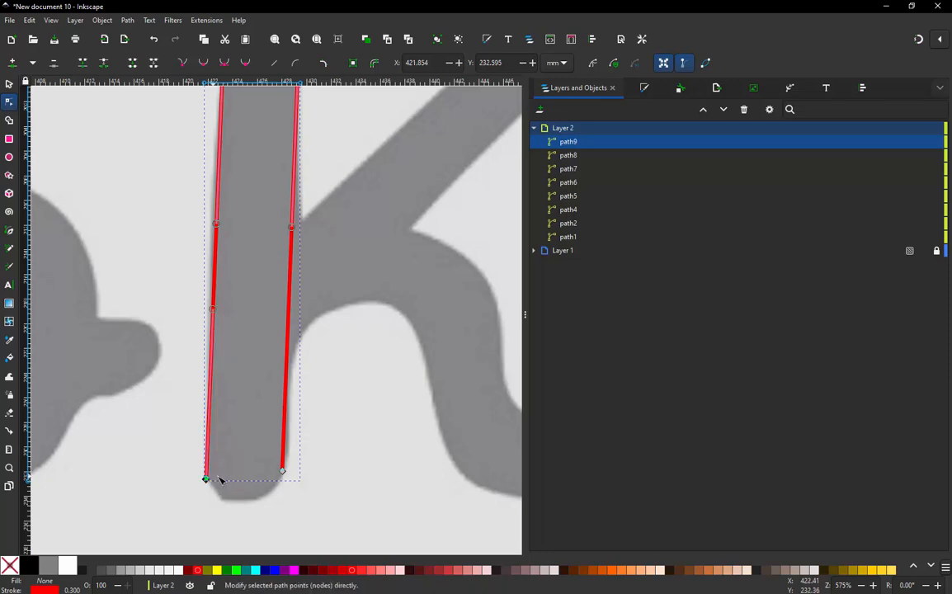
left_click(283, 471, "shift")
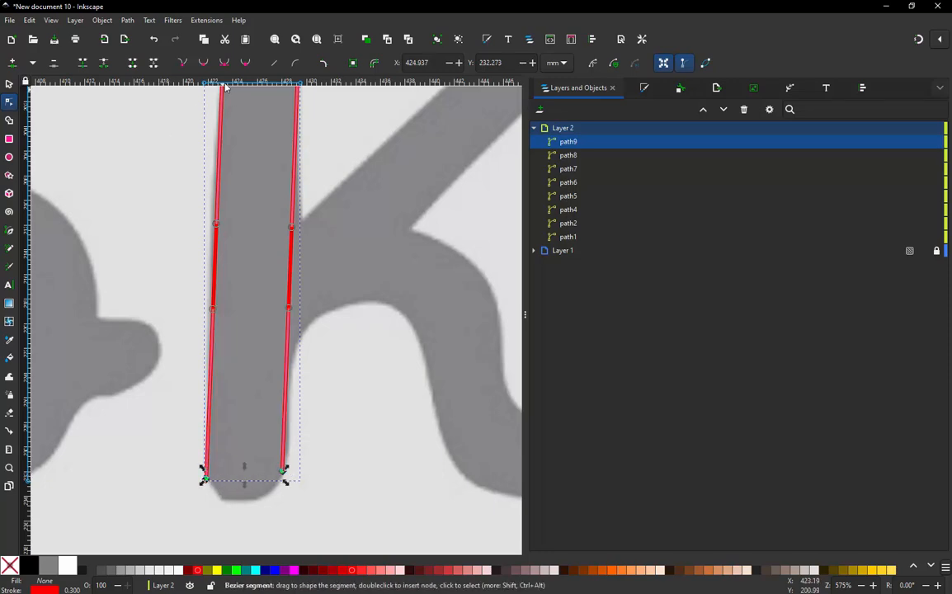
left_click(132, 63)
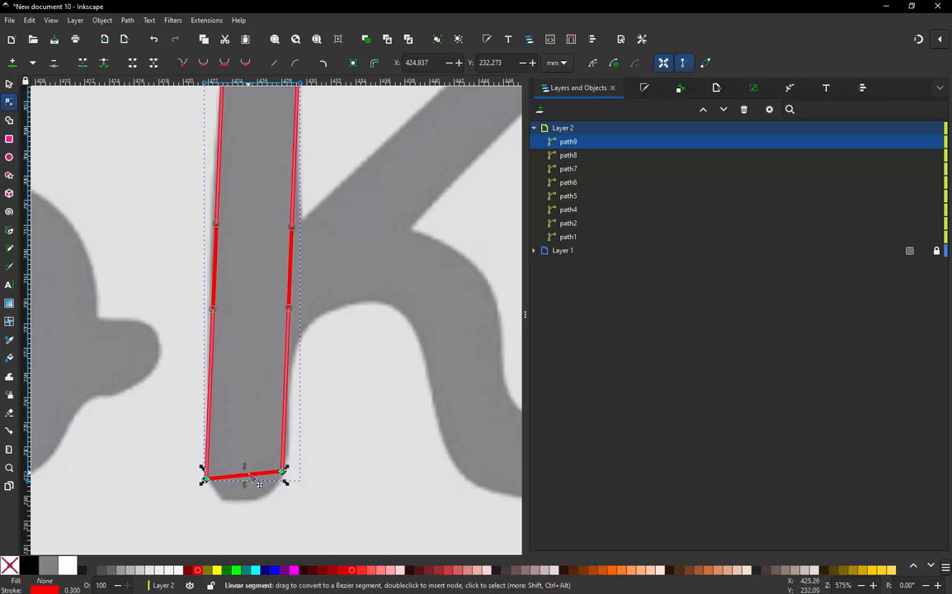
left_click_drag(257, 487, 207, 519)
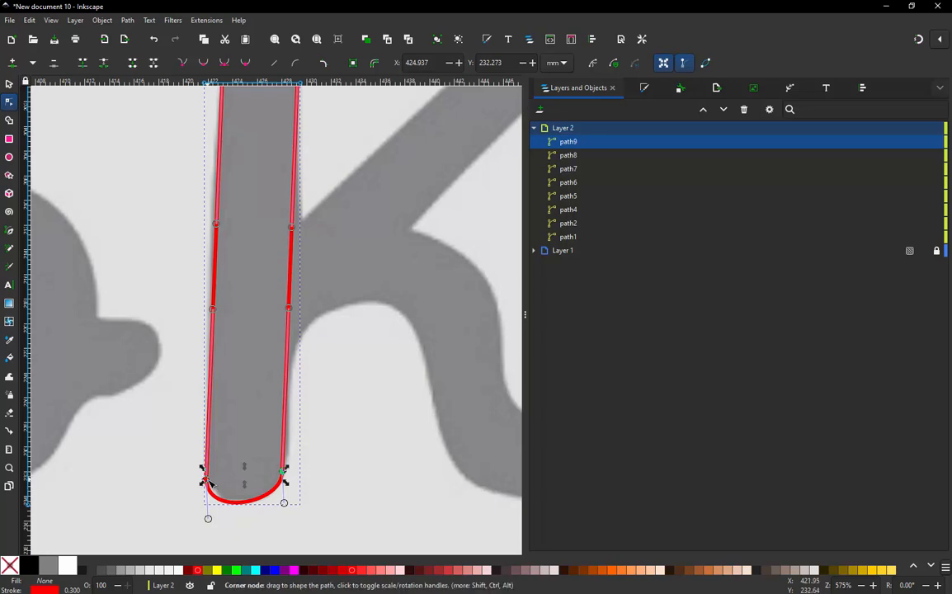
left_click_drag(209, 480, 210, 471)
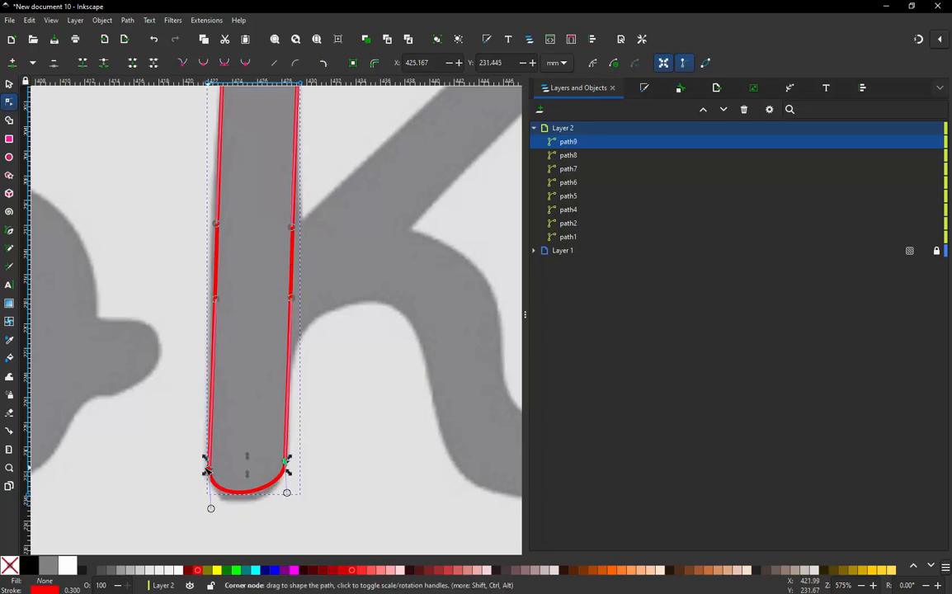
key("ctrl+z")
key("ctrl+z")
key("ctrl+shift+z")
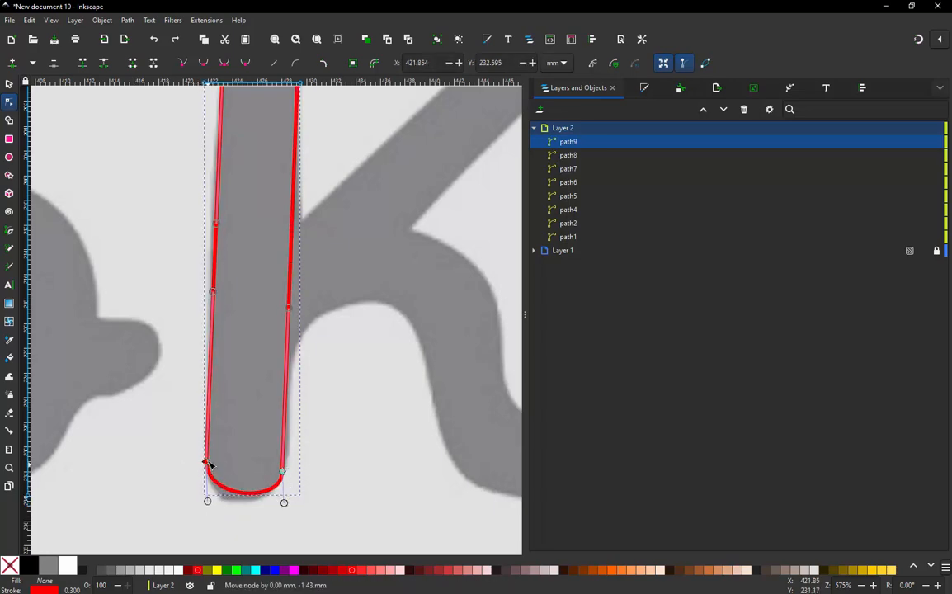
Raise the stem's two lower nodes and lengthen their handles to fit the rounded base, breaking the curve at a new lowest node.
key("ctrl+shift+z")
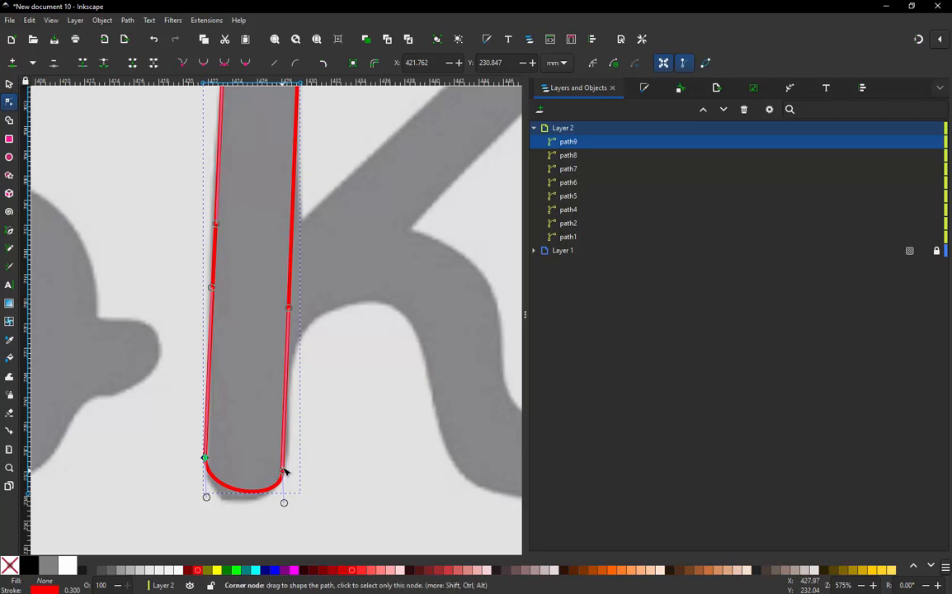
left_click_drag(285, 471, 284, 458)
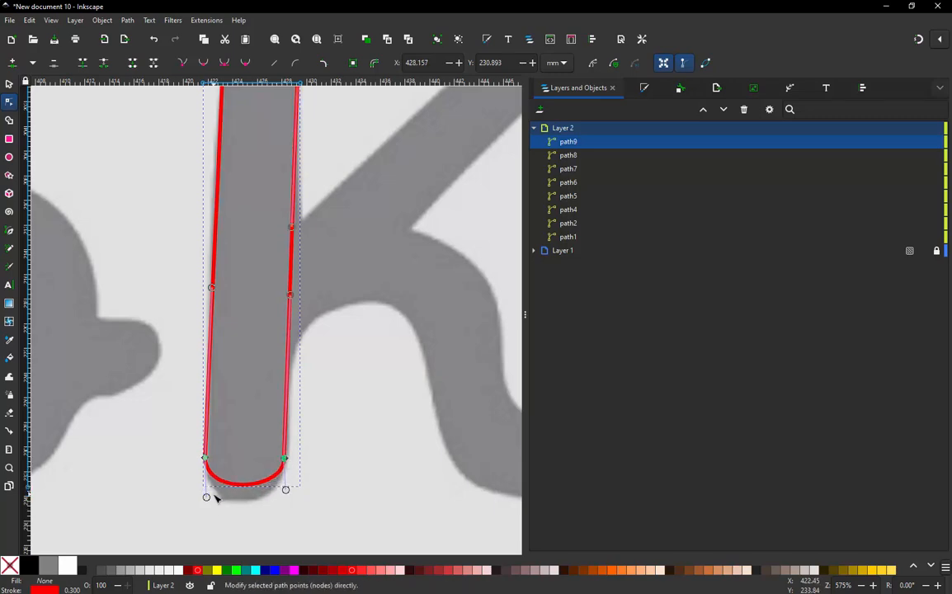
left_click_drag(206, 497, 207, 530)
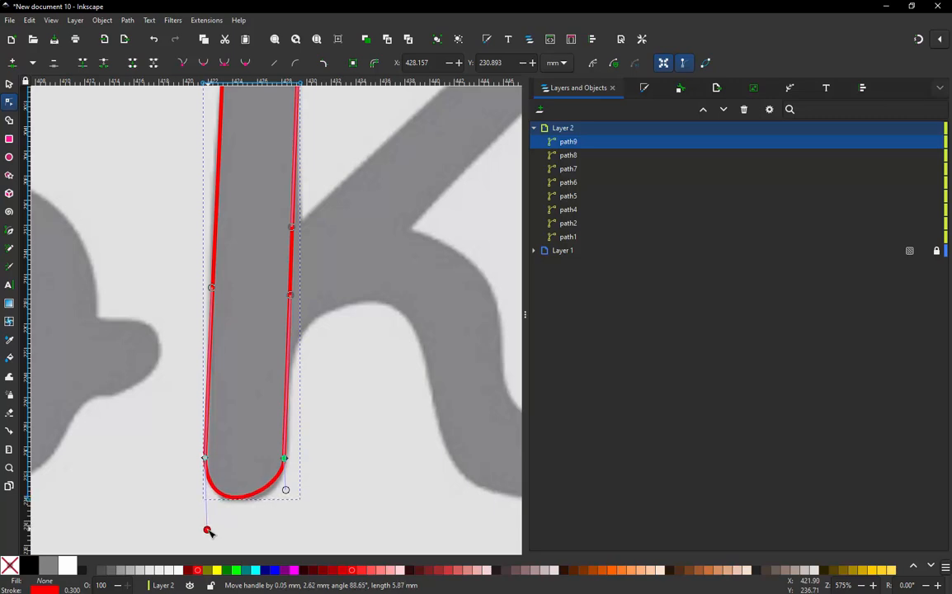
left_click_drag(285, 494, 288, 505)
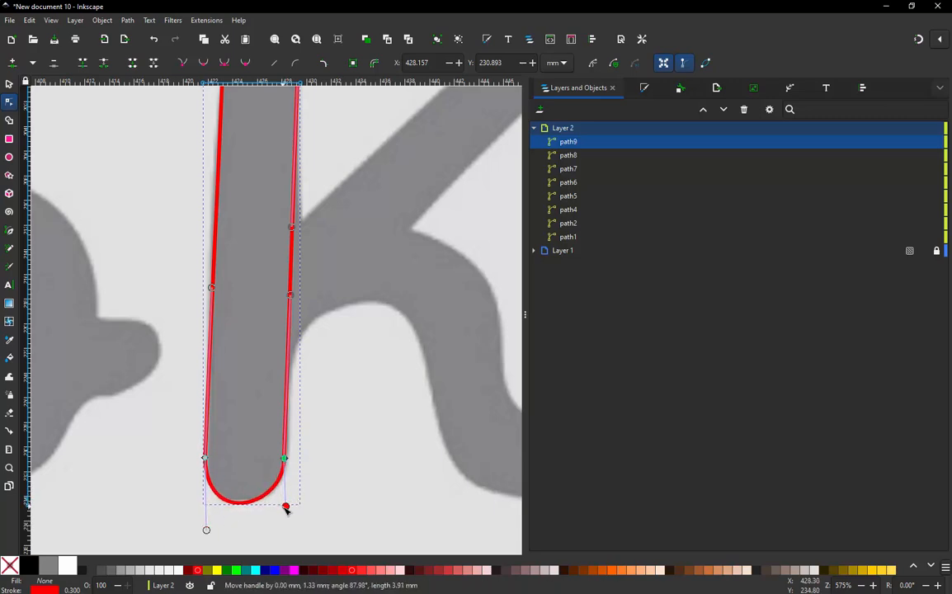
double_click(243, 503)
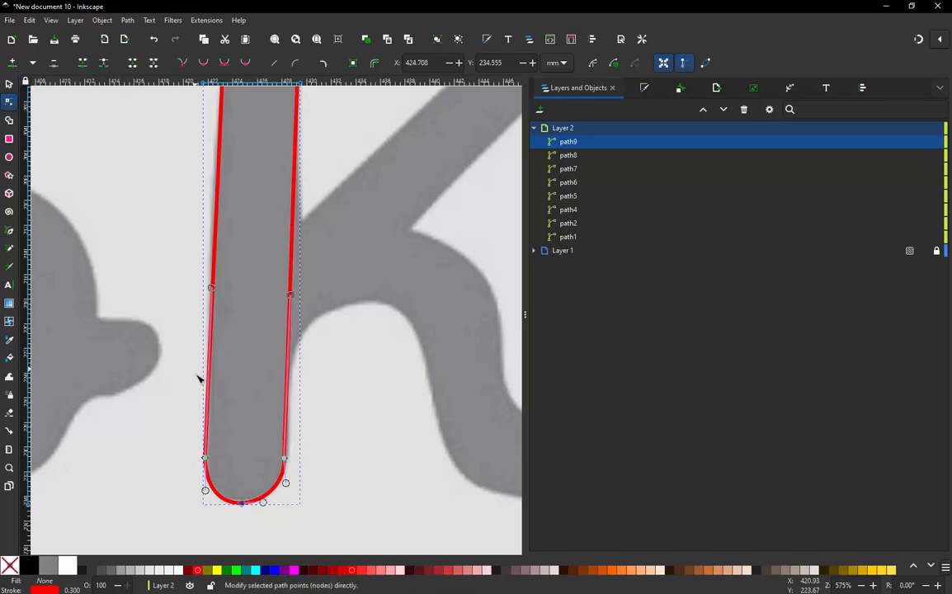
Replace the corner node at the upper end of the K stem's left rail with a new node slightly below it.
scroll(198, 379, "down", 2)
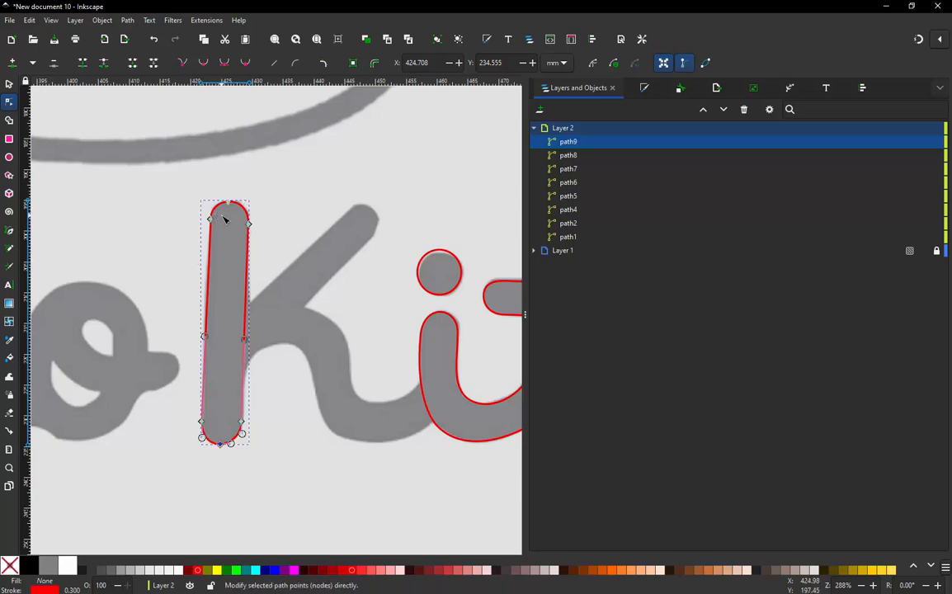
scroll(223, 214, "up", 2)
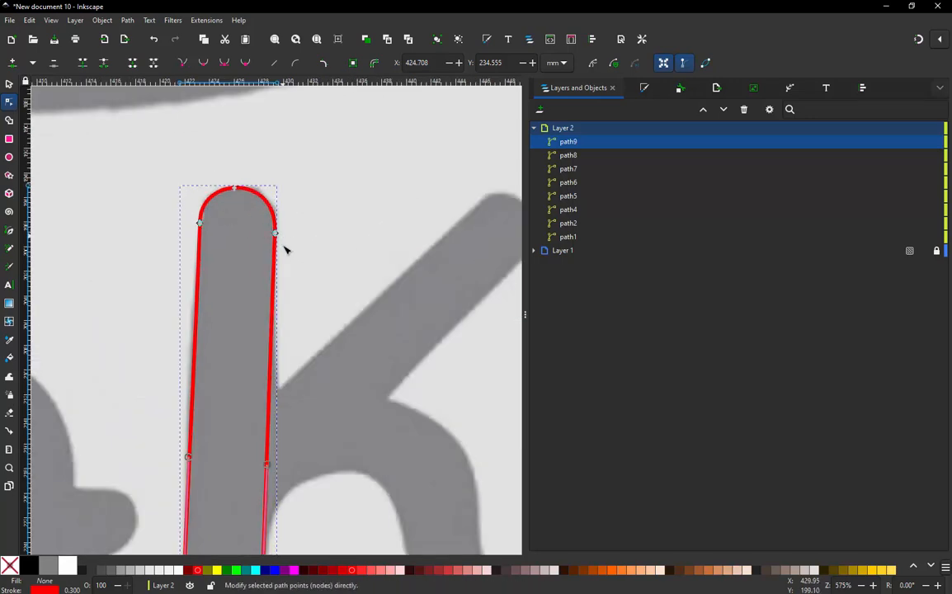
left_click(198, 223)
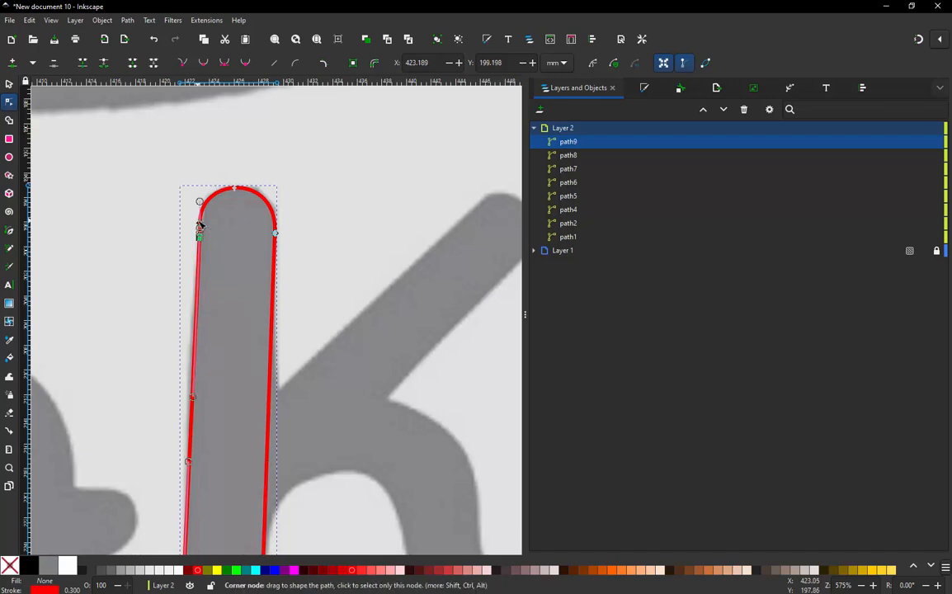
left_click(199, 228)
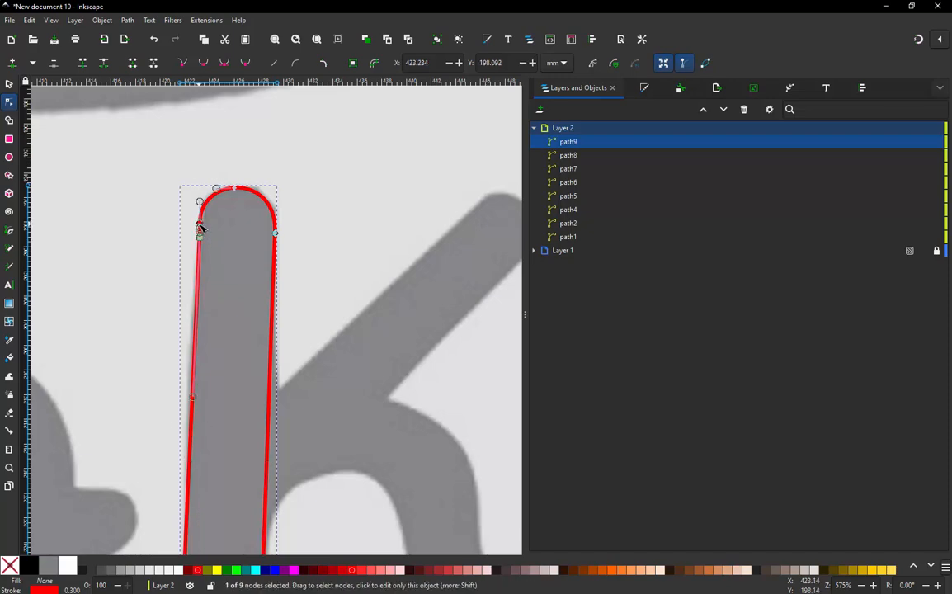
scroll(199, 228, "down", 1)
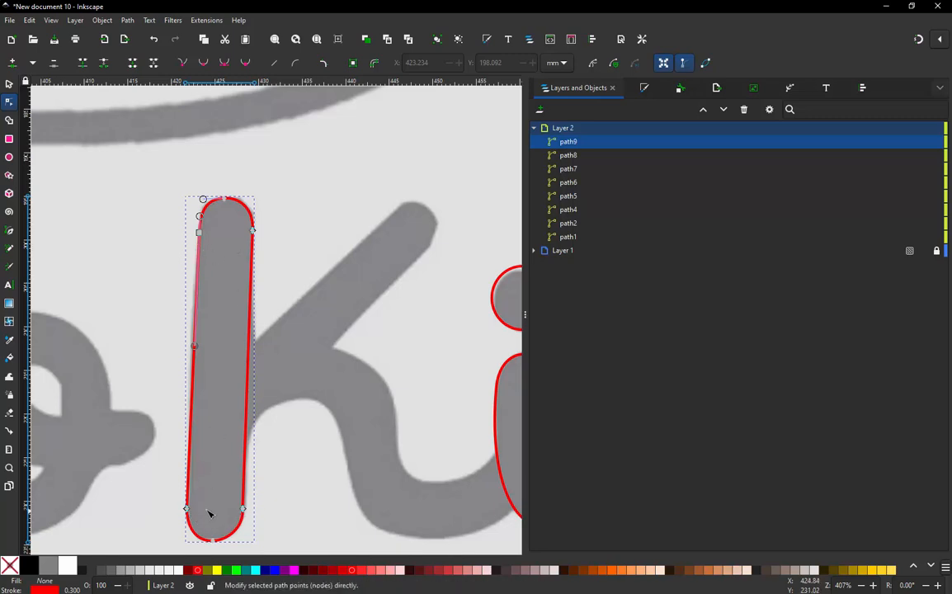
Preview the K stem's satin stitching in Ink/Stitch Params and apply the custom satin column settings.
left_click(216, 21)
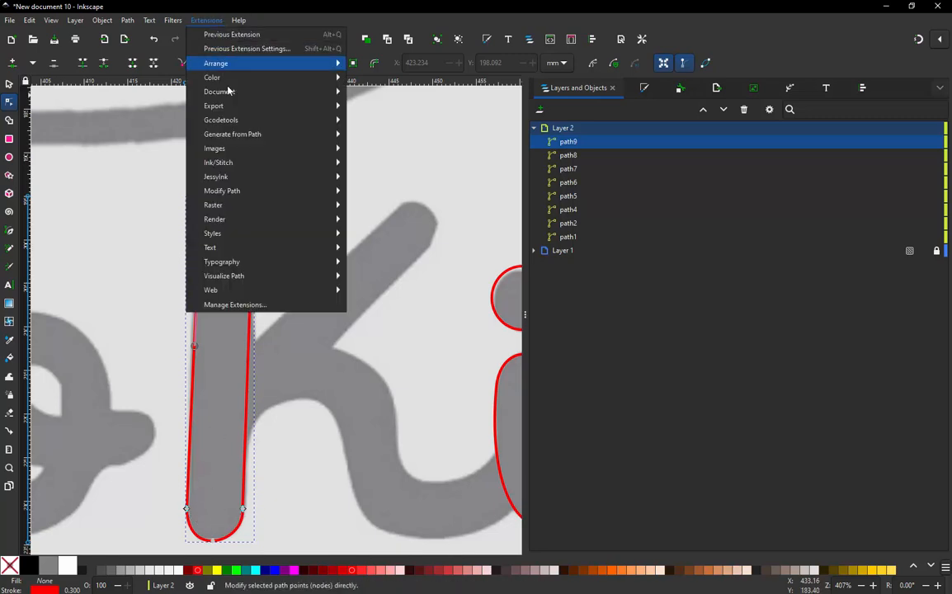
mouse_move(240, 162)
left_click(373, 261)
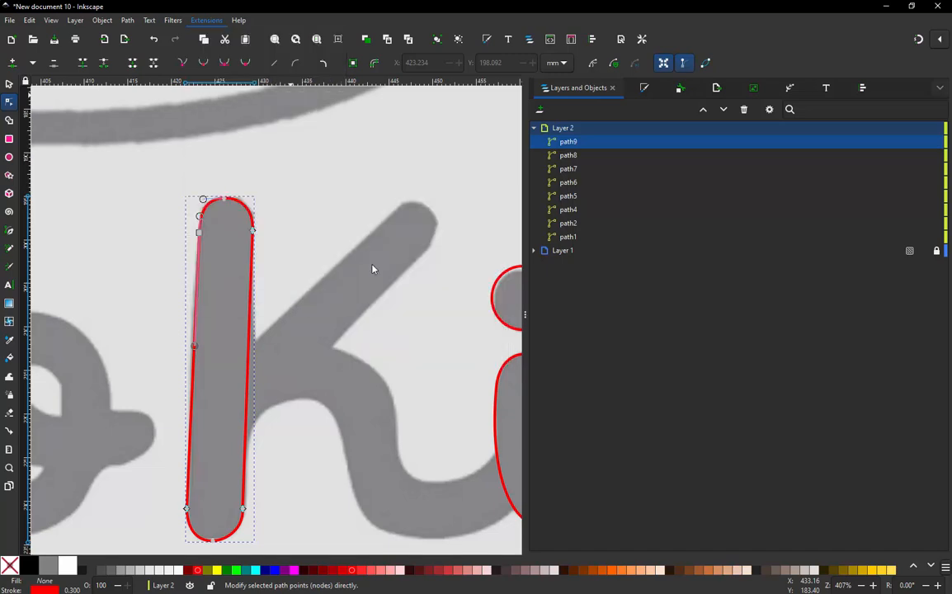
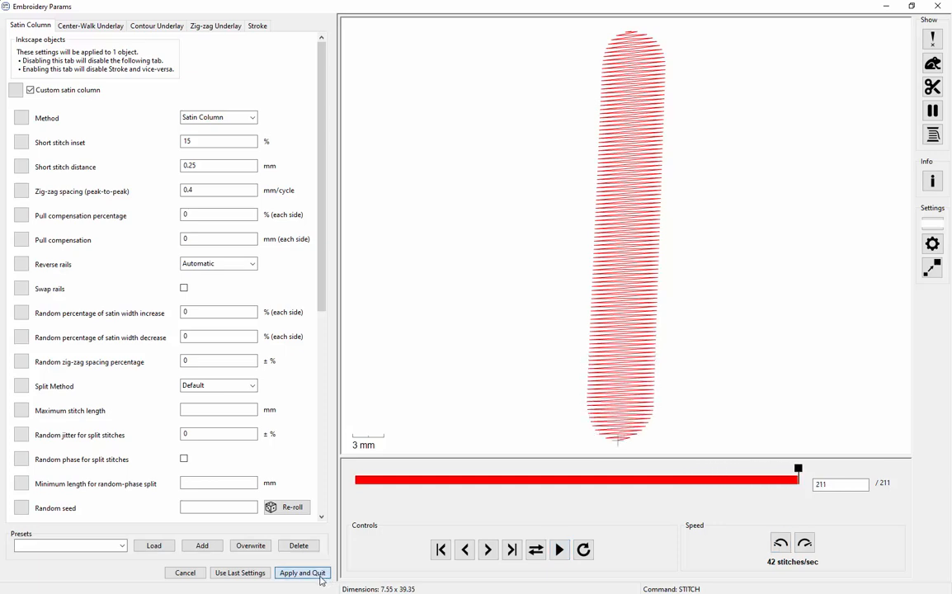
left_click(301, 573)
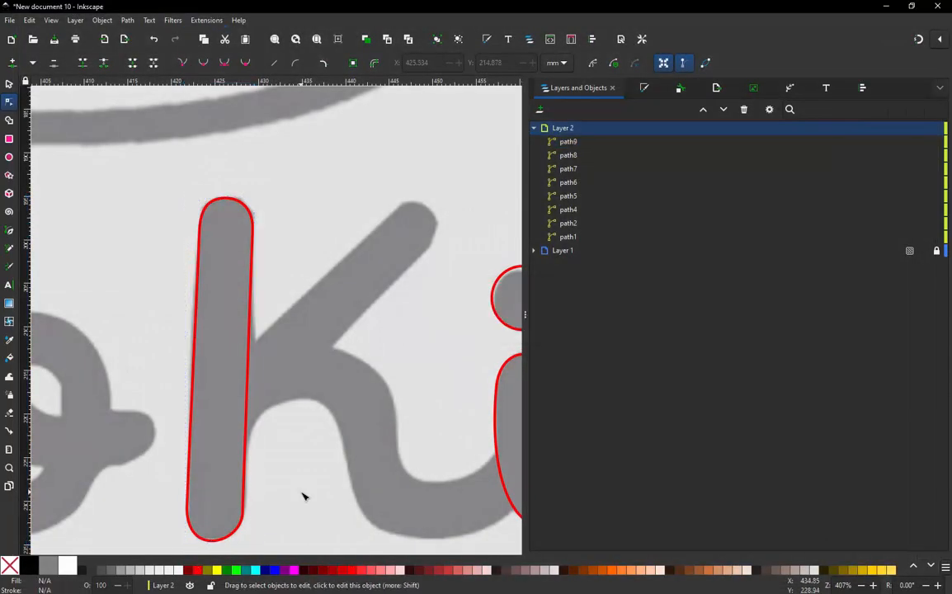
Draw a four-point zigzag line with the Bezier tool across the K's diagonal arm, from its upper tip to inside the stem.
key("b")
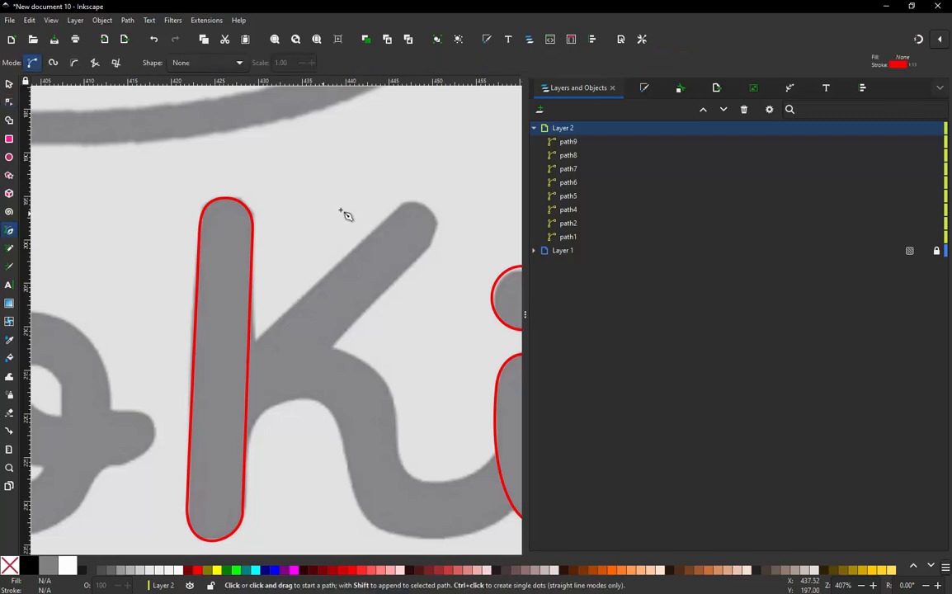
left_click(395, 211)
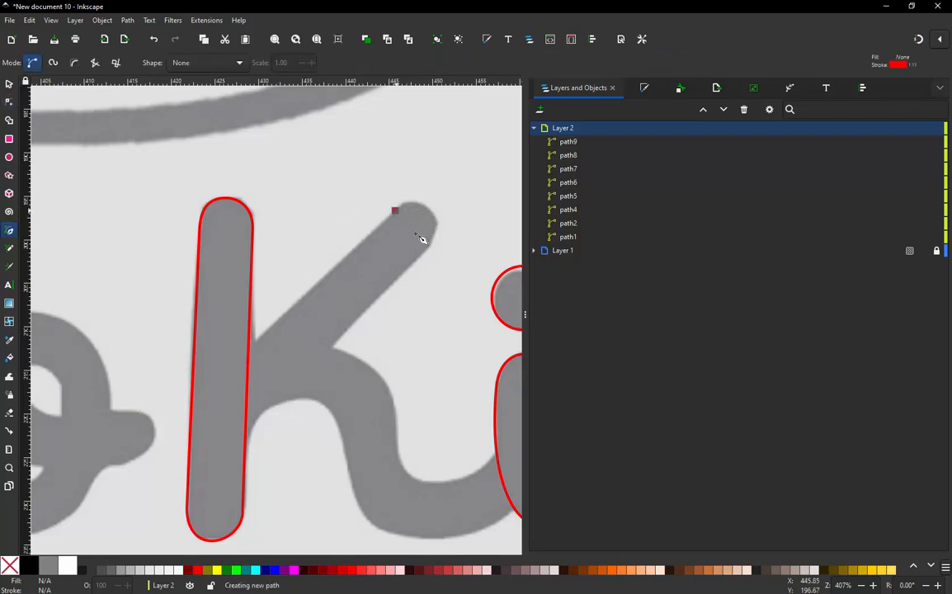
left_click(426, 249)
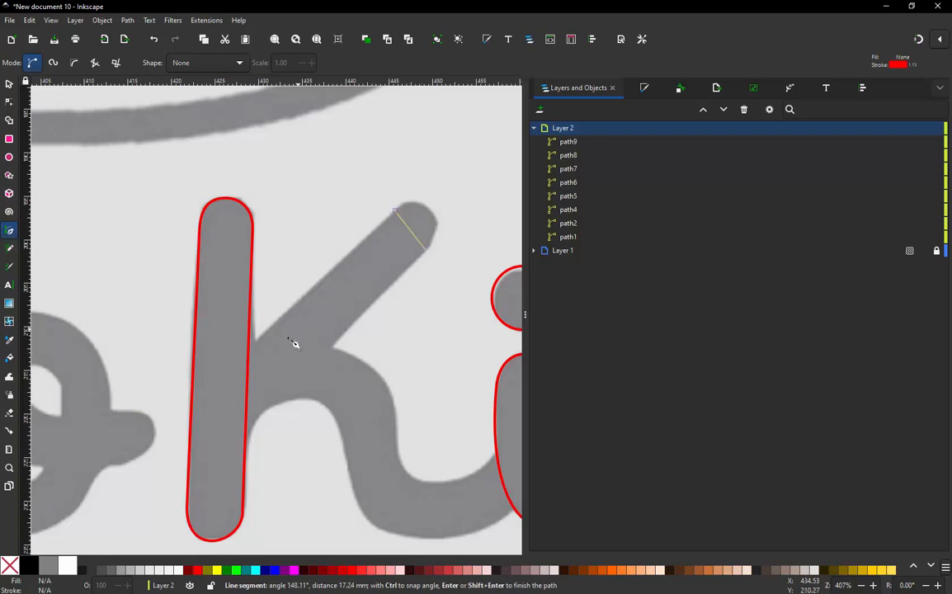
left_click(228, 357)
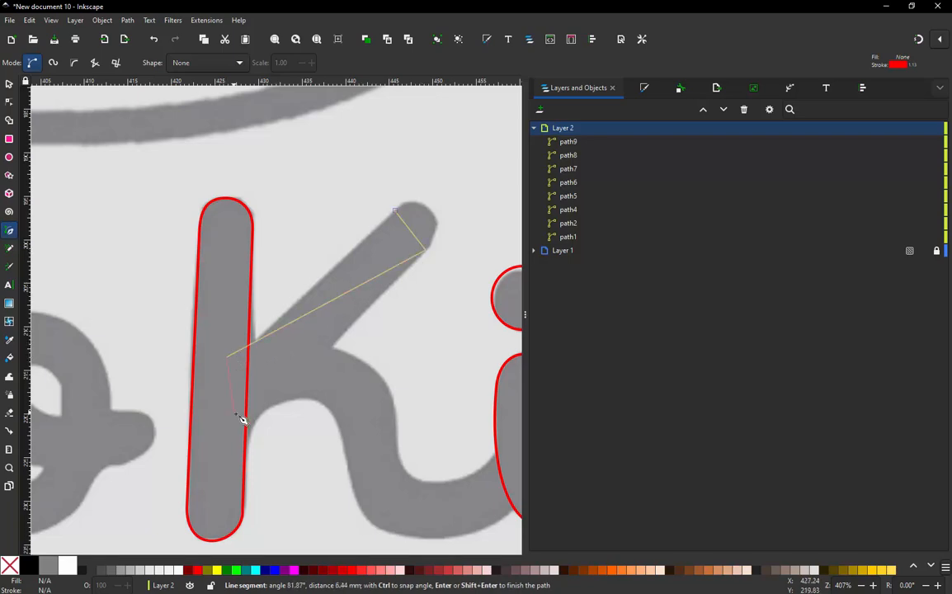
double_click(240, 435)
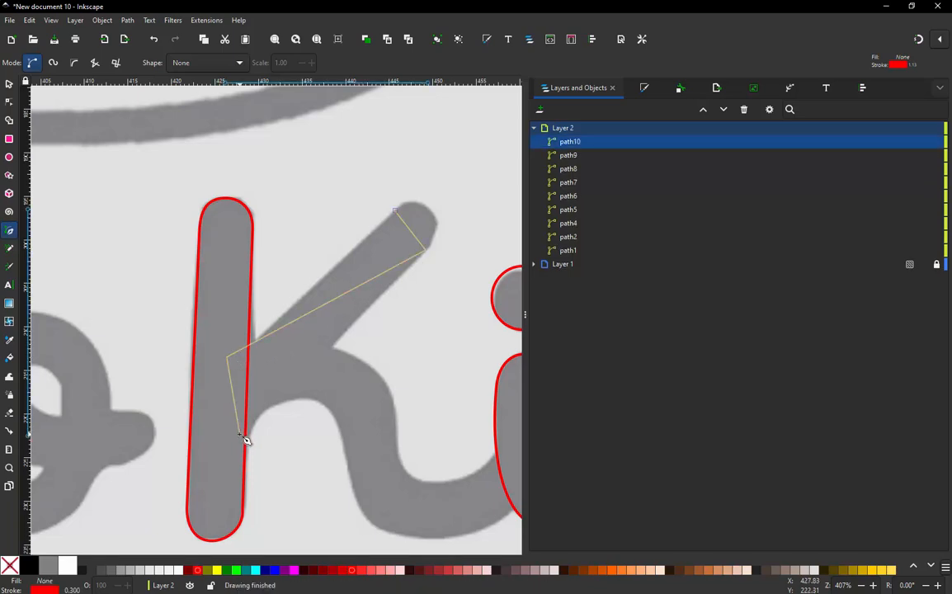
Convert the K arm's zigzag line into a satin column with Ink/Stitch, using the Zigzag line pattern and smoothing without added rungs.
left_click(205, 20)
mouse_move(244, 164)
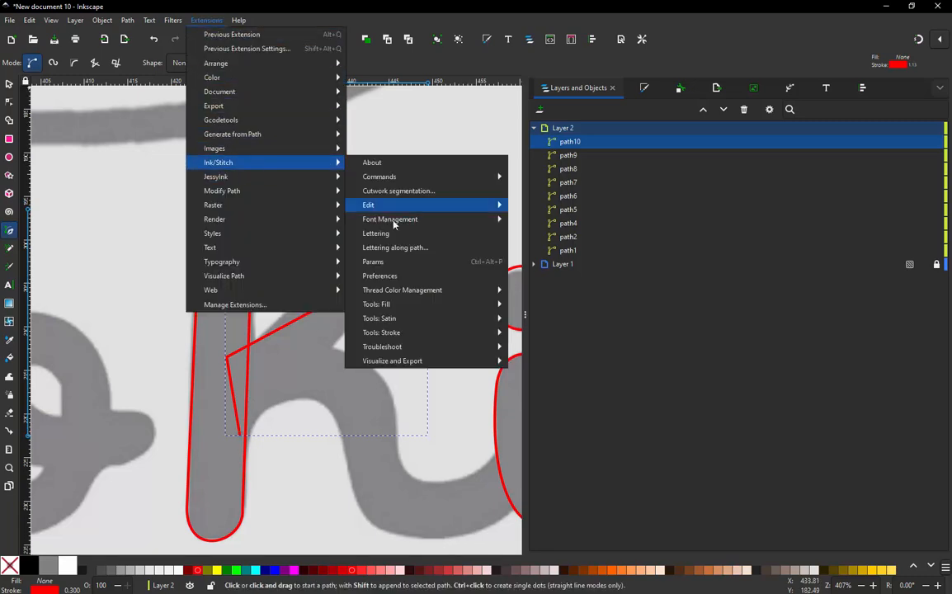
mouse_move(451, 320)
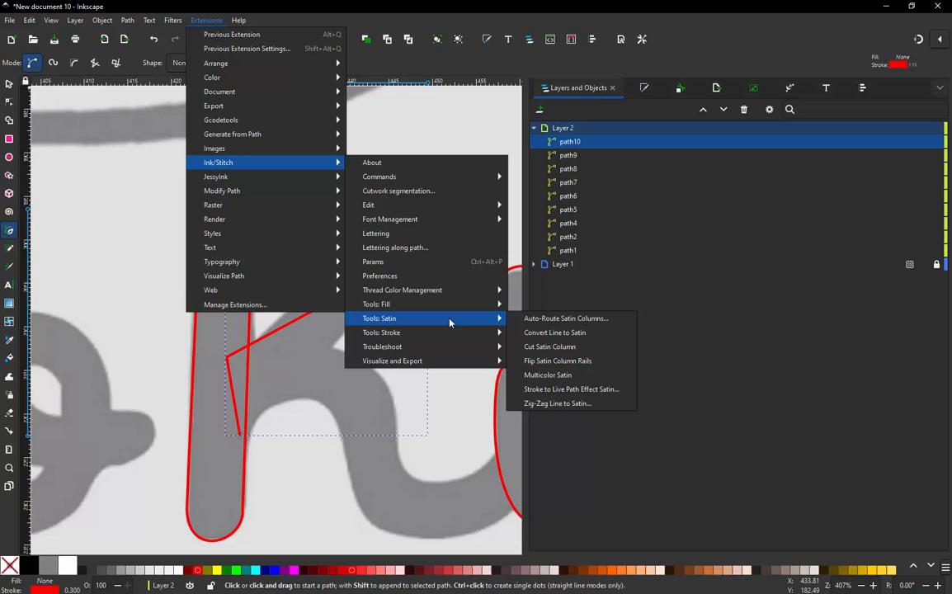
left_click(575, 403)
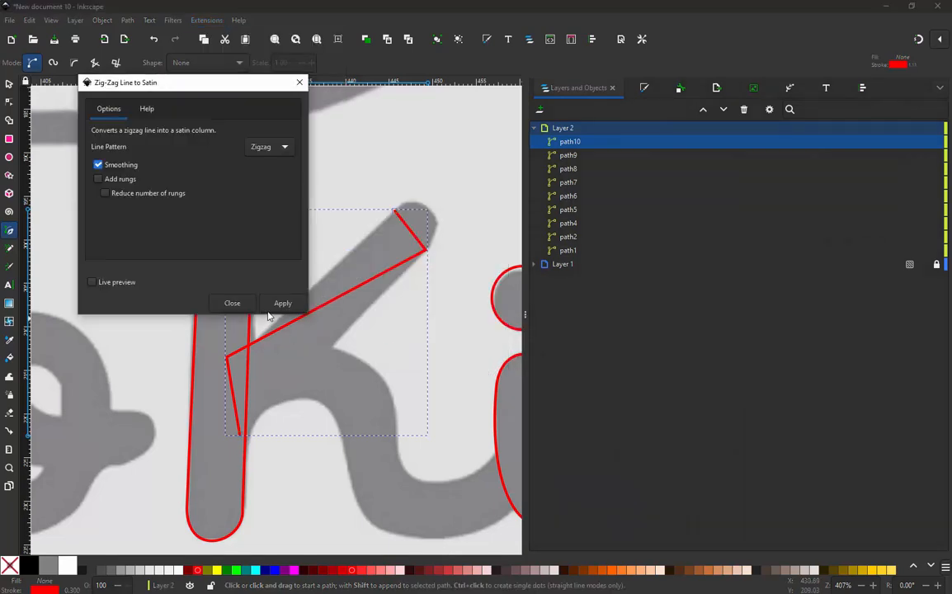
left_click(281, 302)
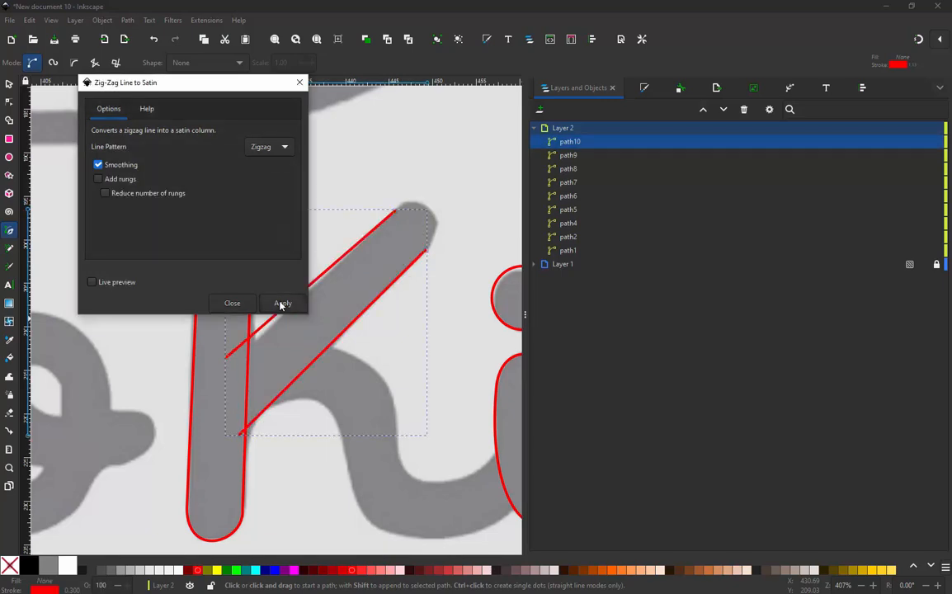
left_click(233, 304)
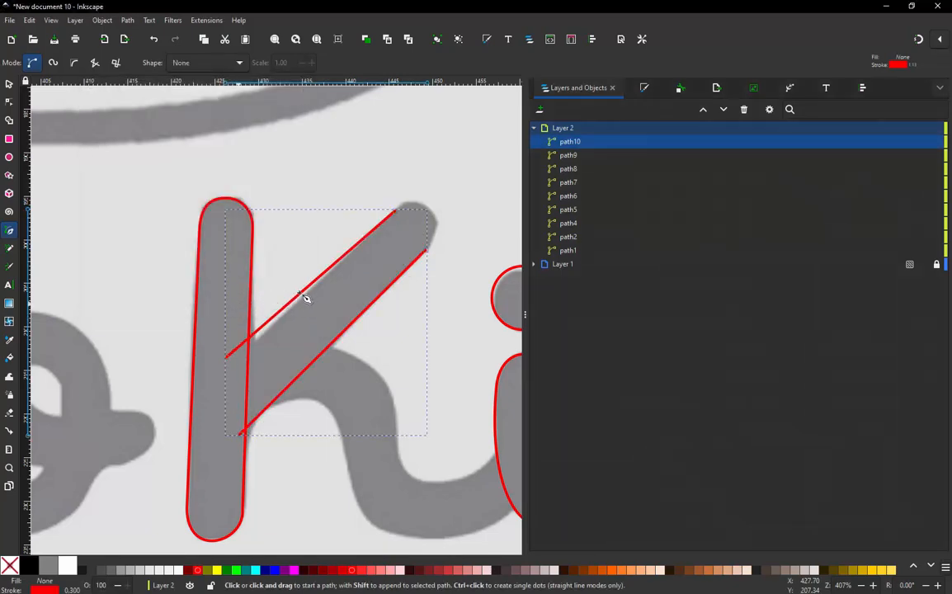
Fit the arm's upper rail at the stem and join both tip ends with a segment curved around the rounded tip, broken at a middle node.
key("n")
left_click_drag(228, 360, 245, 365)
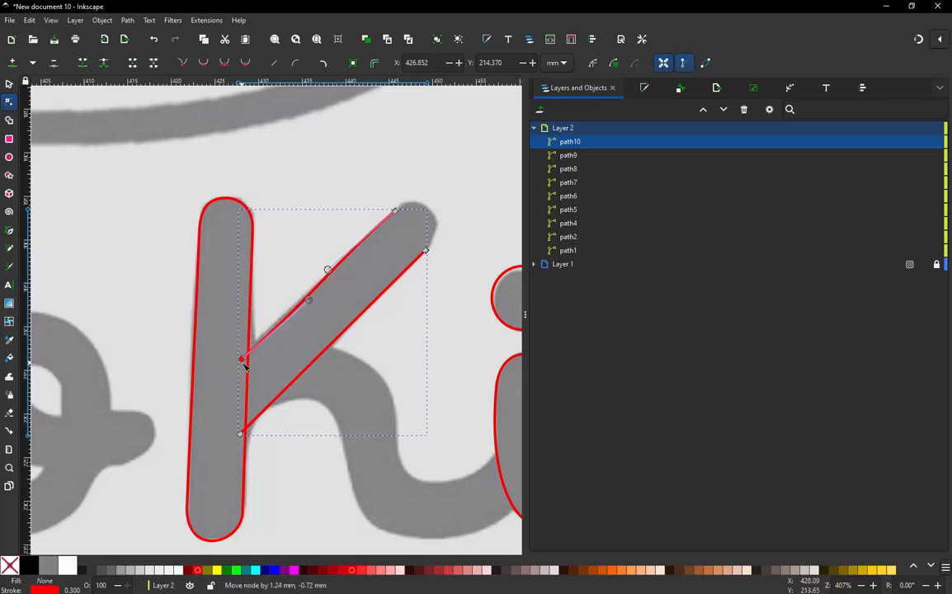
left_click(240, 433)
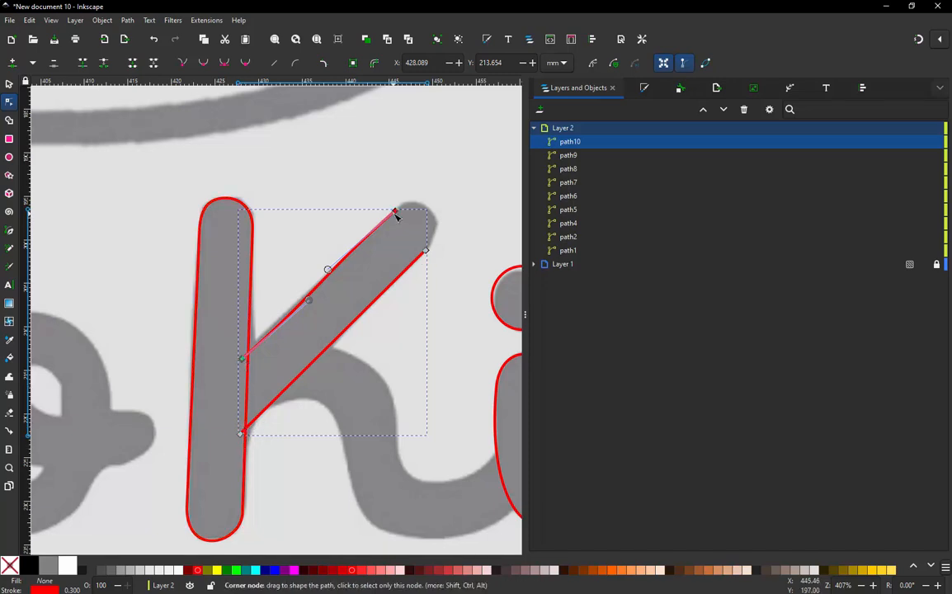
left_click(426, 249)
left_click(427, 251, "shift")
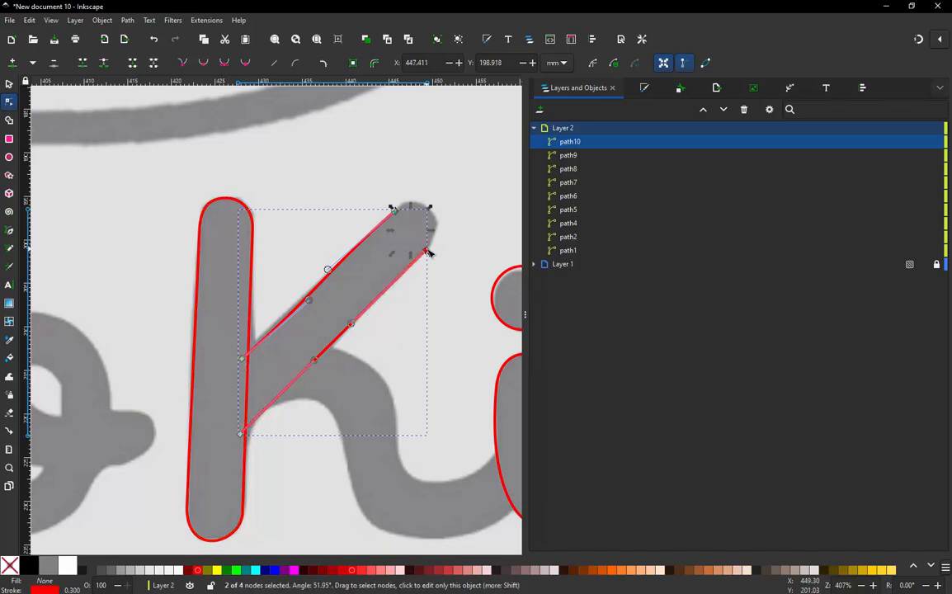
left_click(136, 64)
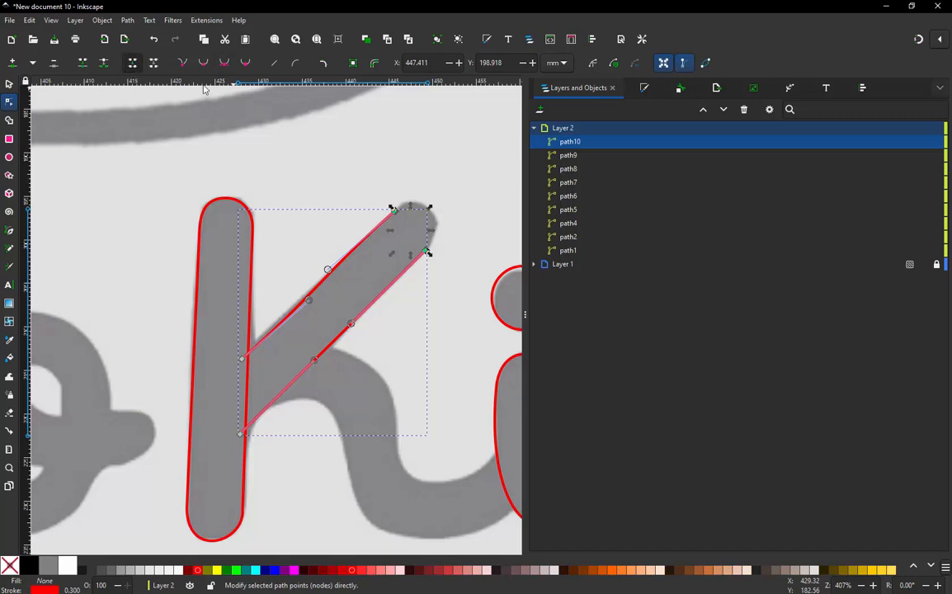
left_click_drag(421, 243, 457, 222)
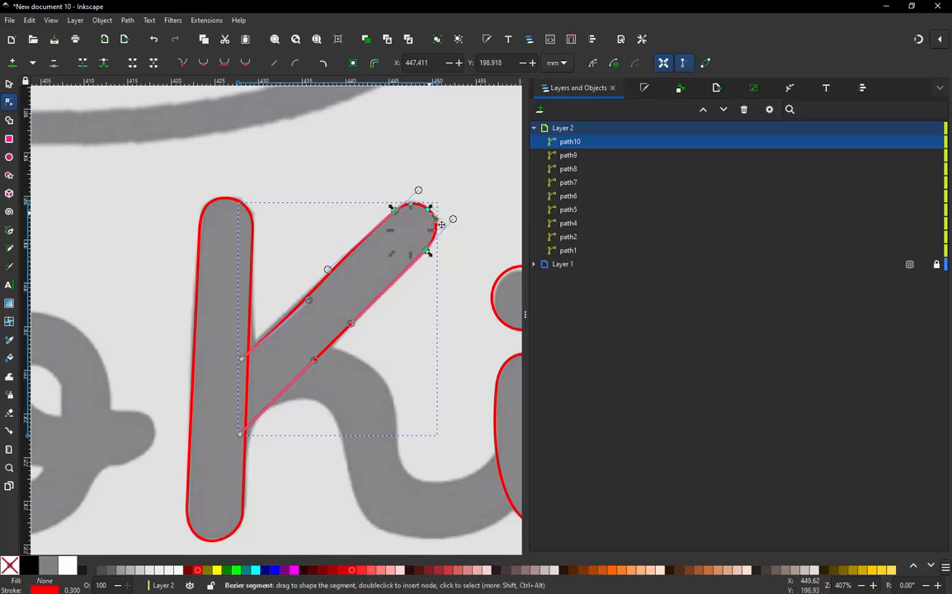
left_click(440, 223)
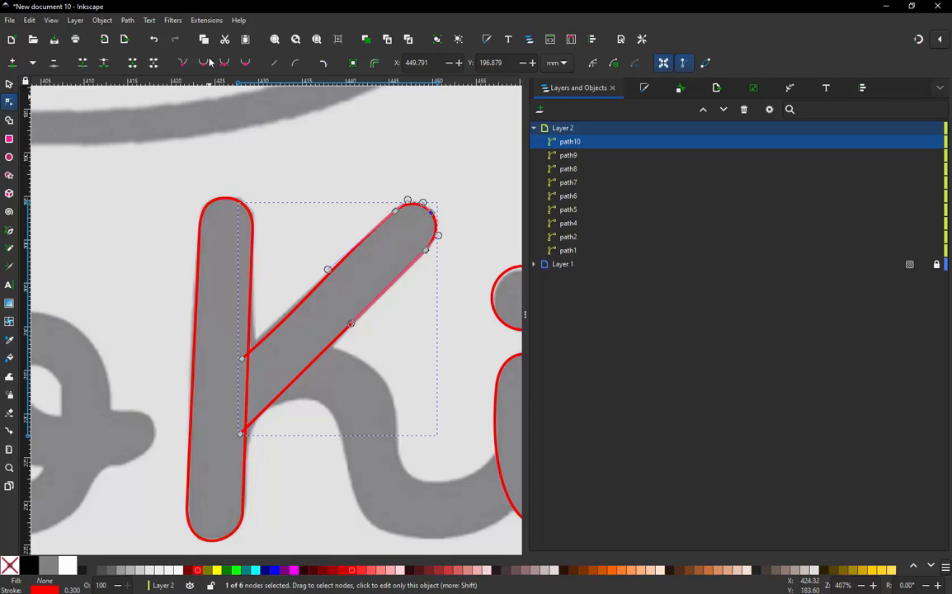
Preview the K arm's satin stitching in Ink/Stitch Params and apply the custom satin column settings.
left_click(213, 21)
mouse_move(248, 162)
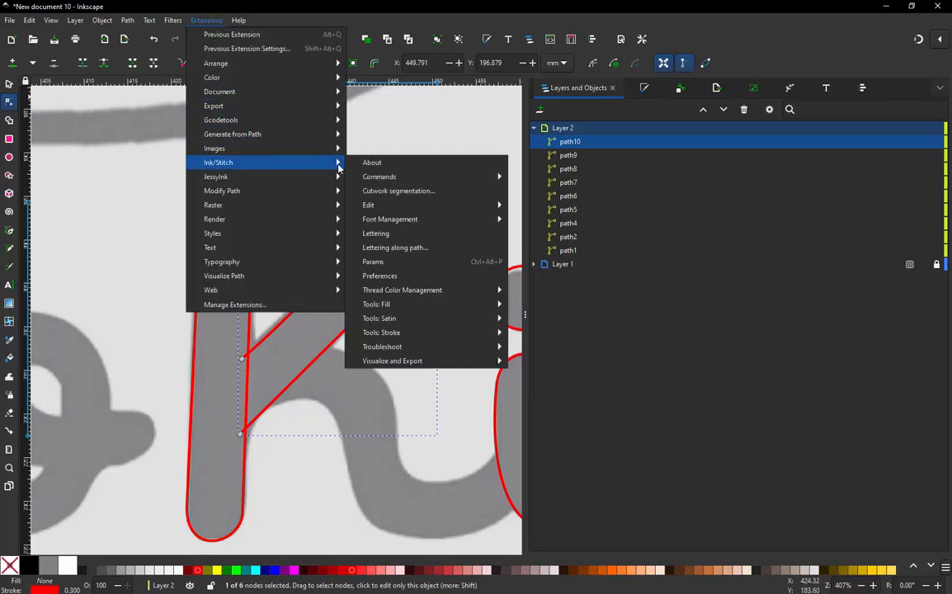
left_click(394, 262)
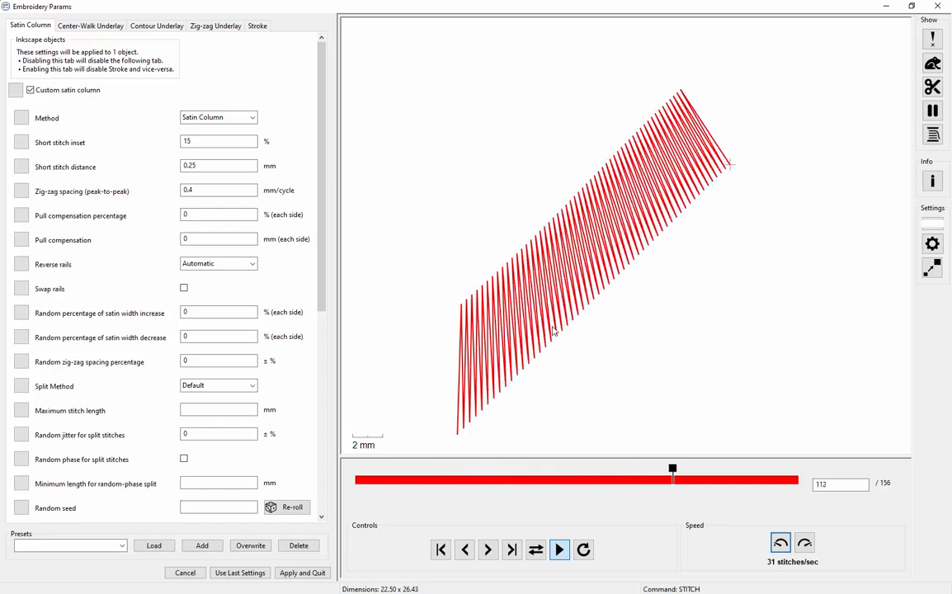
left_click(314, 577)
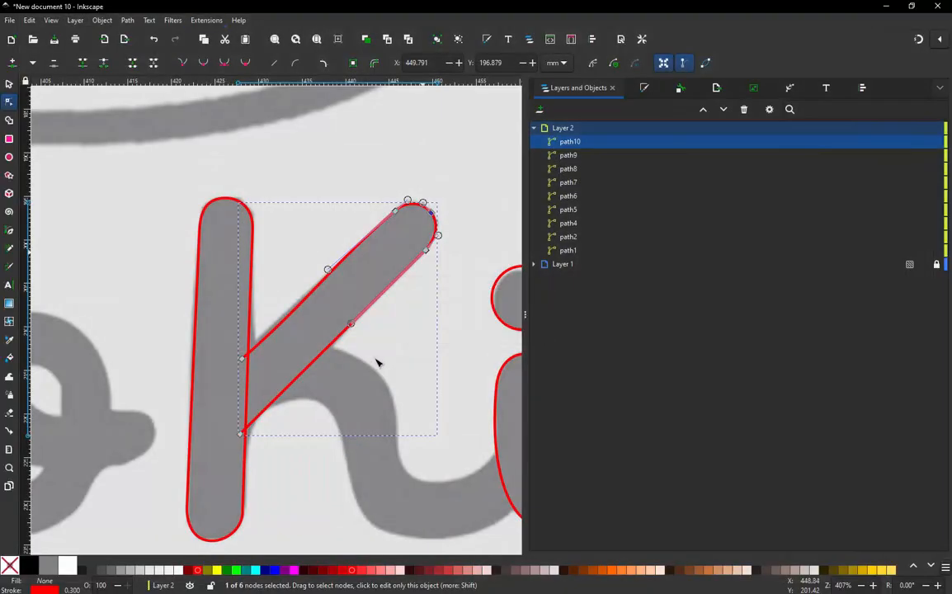
scroll(249, 280, "down", 1, "ctrl")
scroll(404, 383, "up", 1, "ctrl")
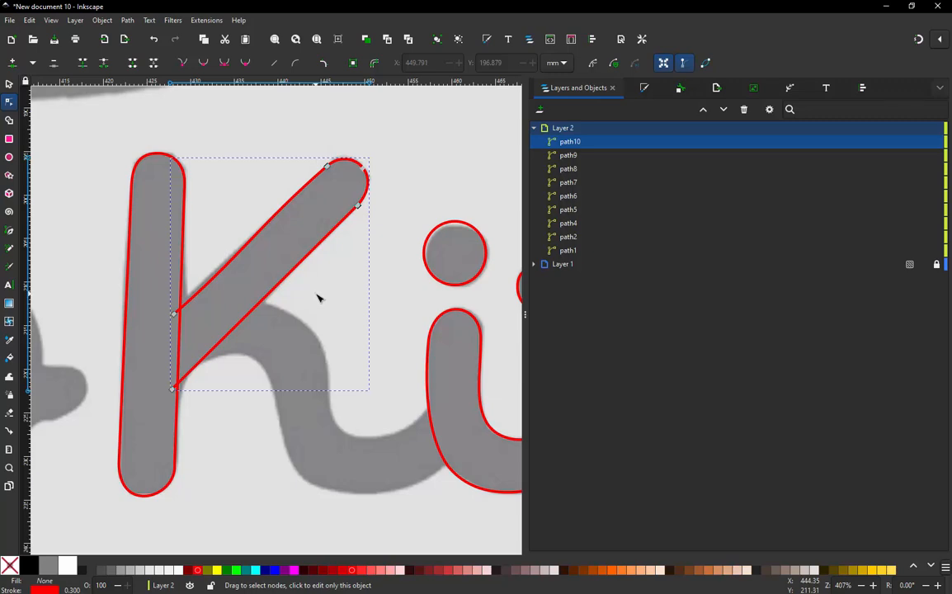
key("b")
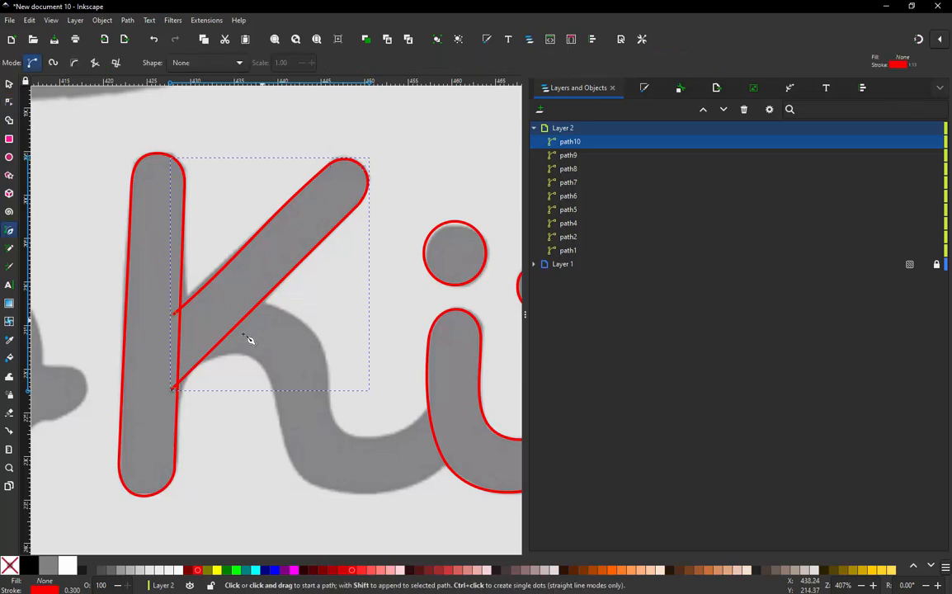
left_click(193, 361)
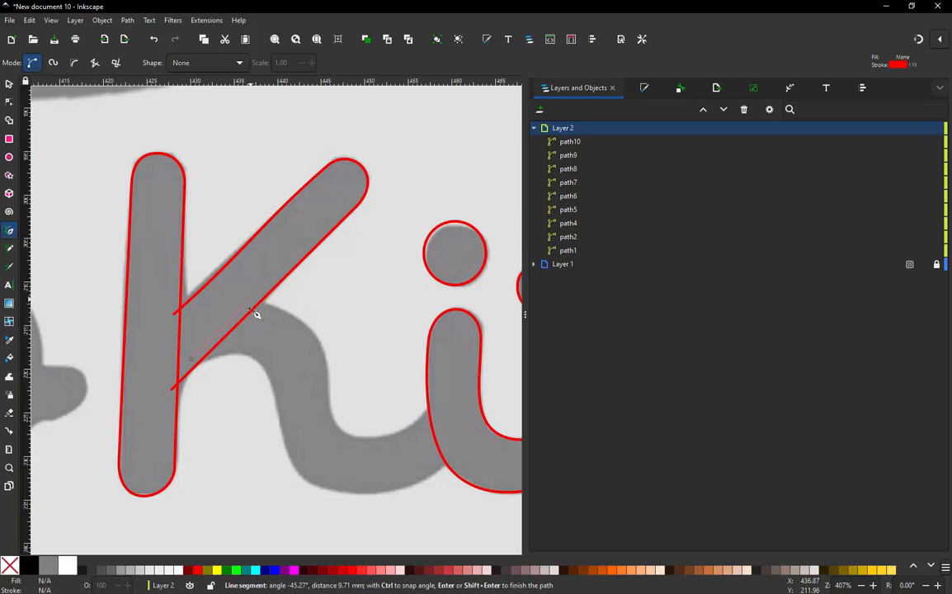
left_click(250, 300)
left_click(234, 353)
left_click(276, 310)
left_click(263, 365)
left_click(304, 327)
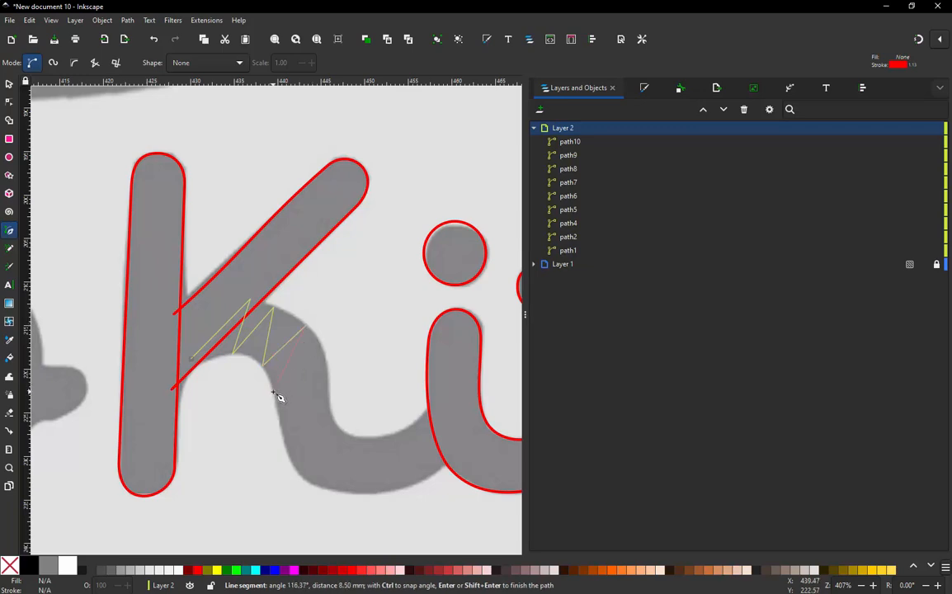
left_click(274, 390)
left_click(325, 365)
left_click(284, 438)
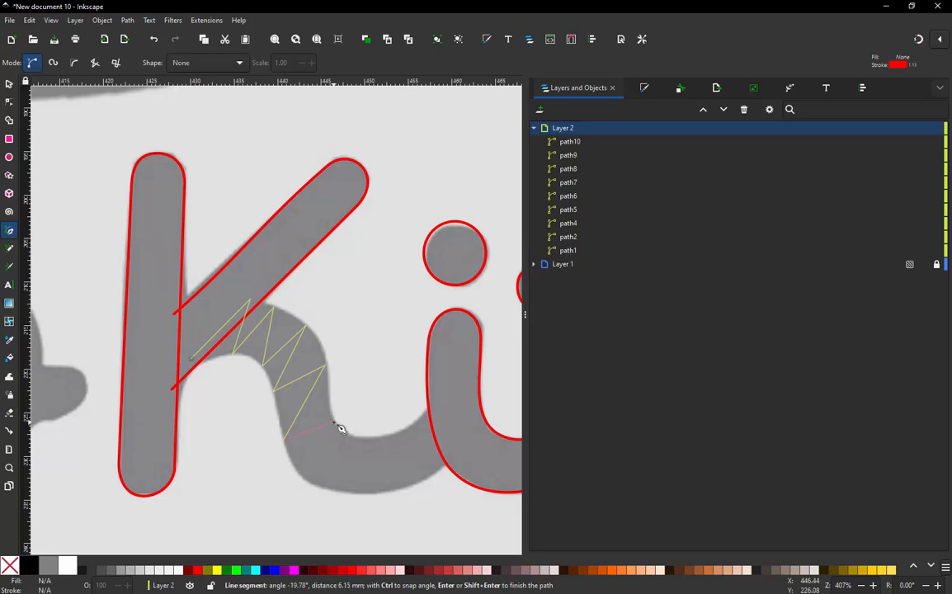
left_click(333, 423)
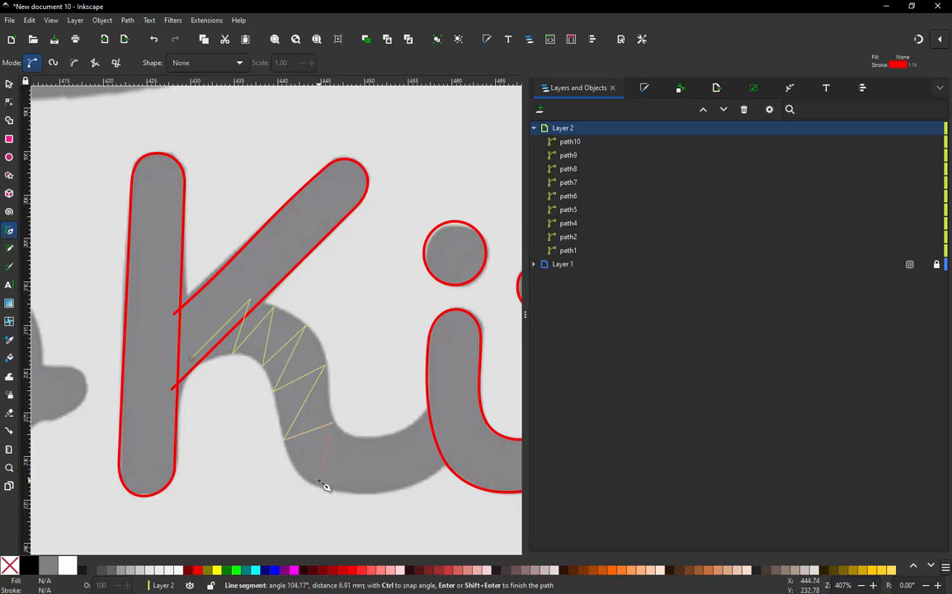
left_click(319, 482)
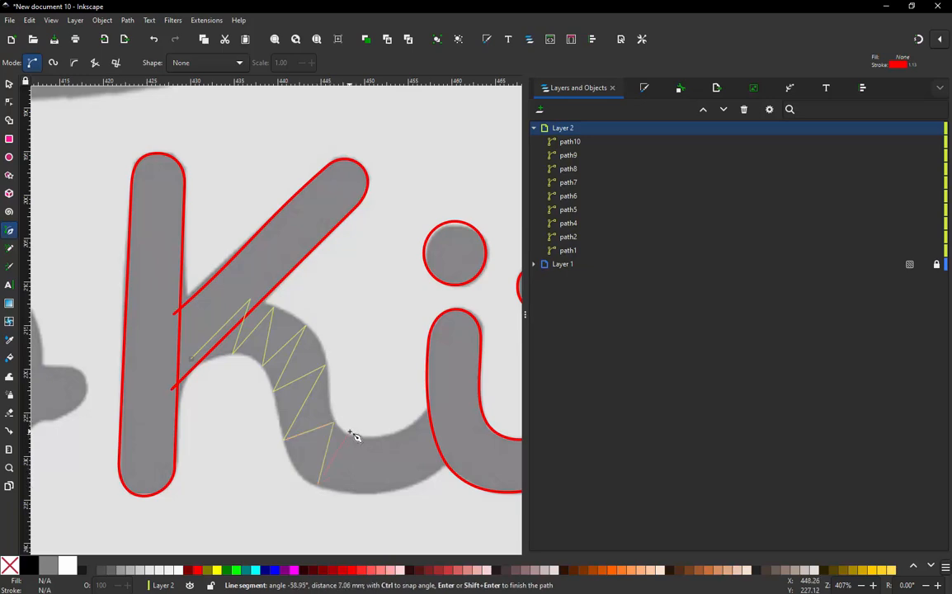
key("Escape")
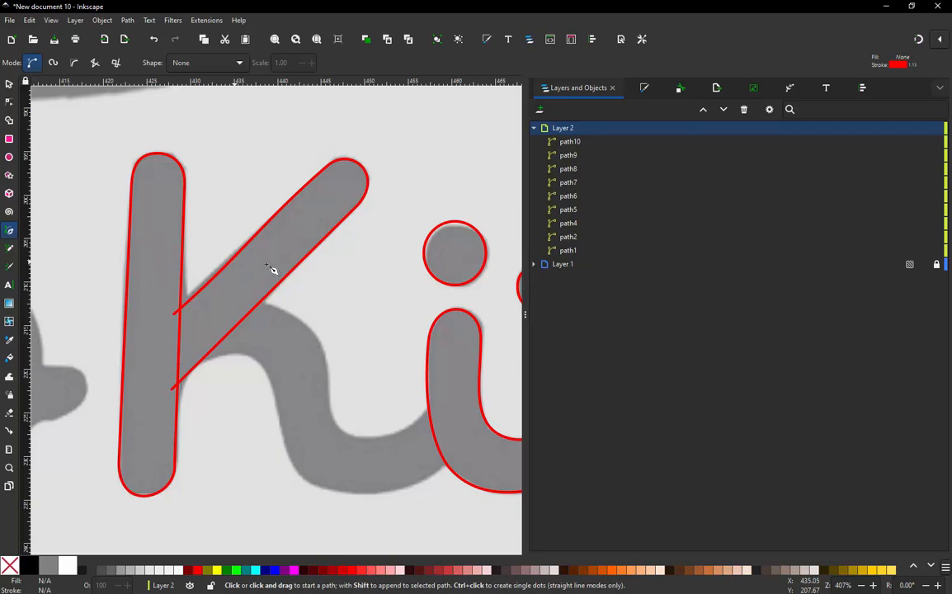
Draw a zigzag line with the Bezier tool along the K's curved leg, from the stem junction to just inside the i.
left_click(191, 361)
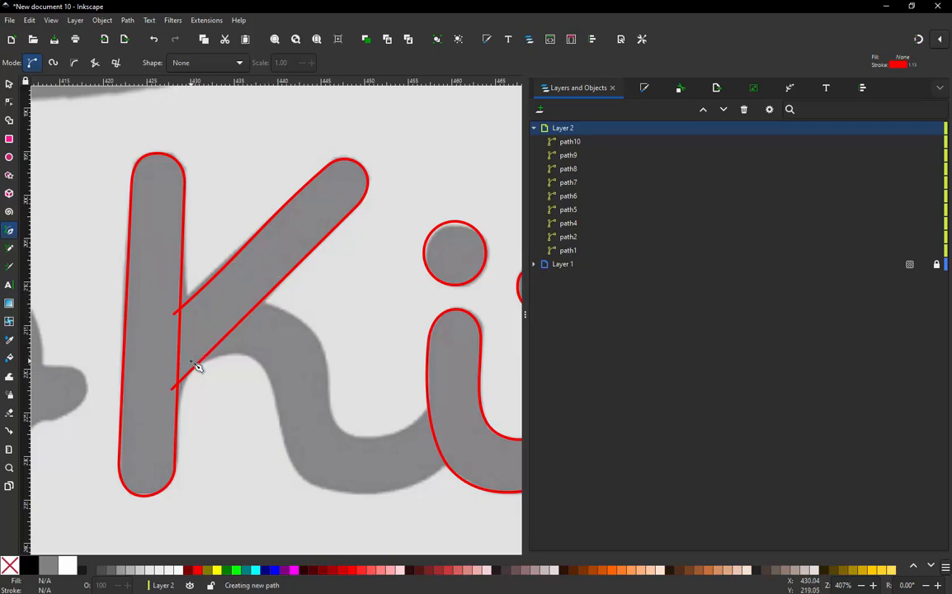
left_click(246, 300)
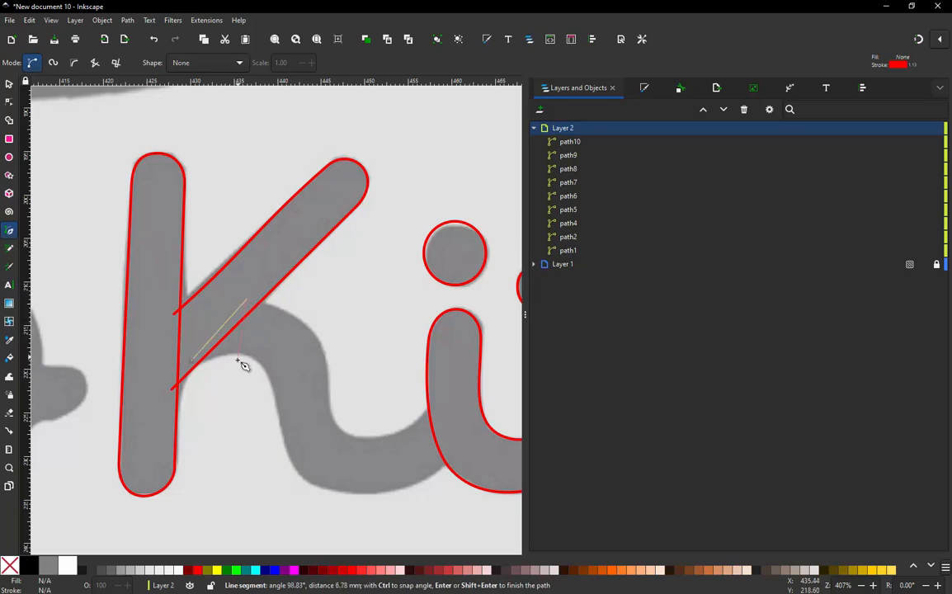
left_click(241, 354)
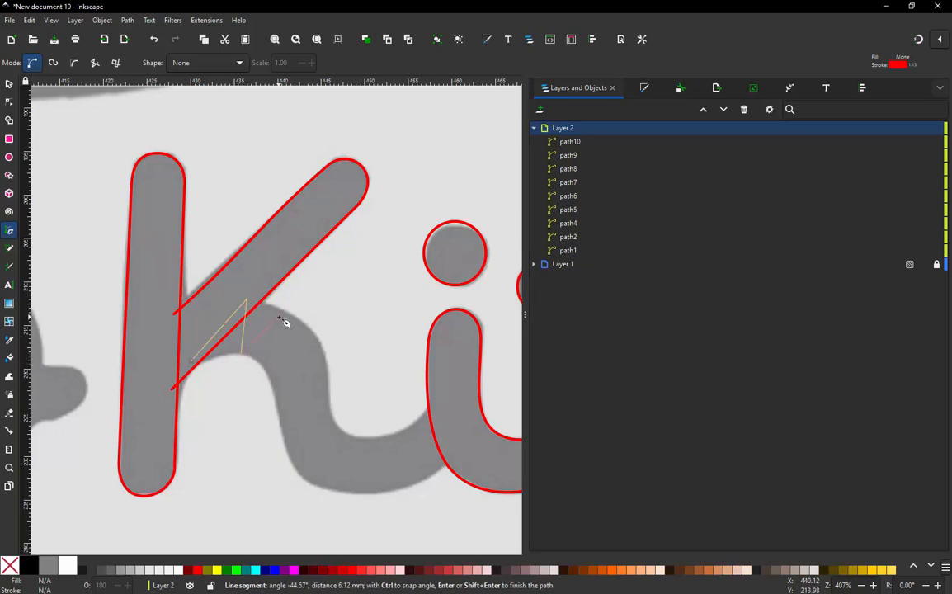
left_click(280, 312)
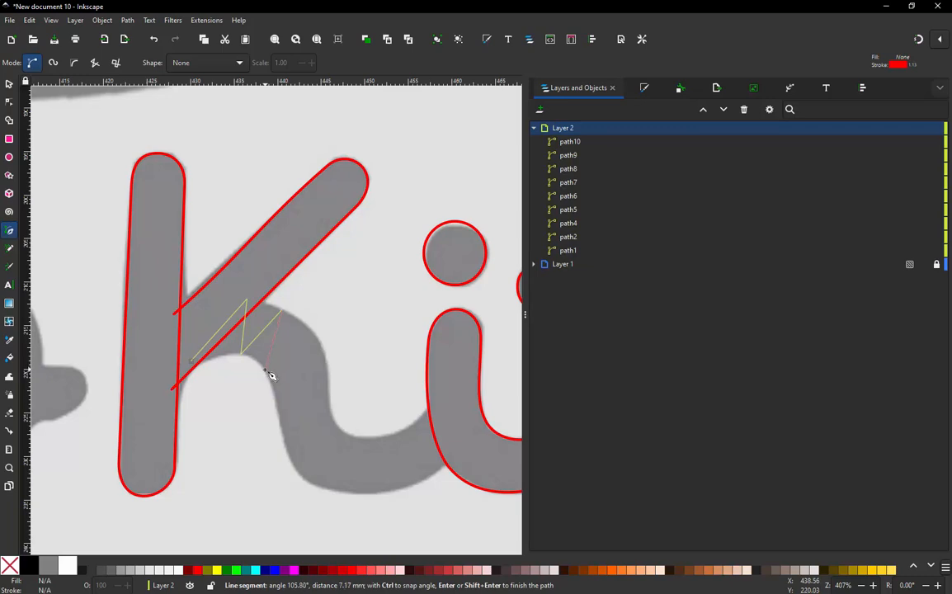
left_click(265, 369)
left_click(312, 337)
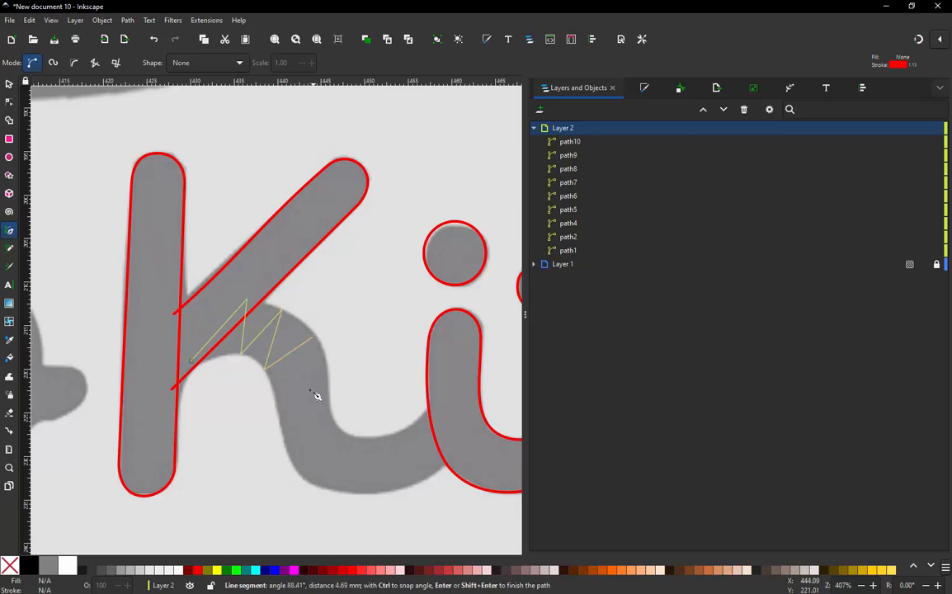
left_click(276, 404)
left_click(328, 381)
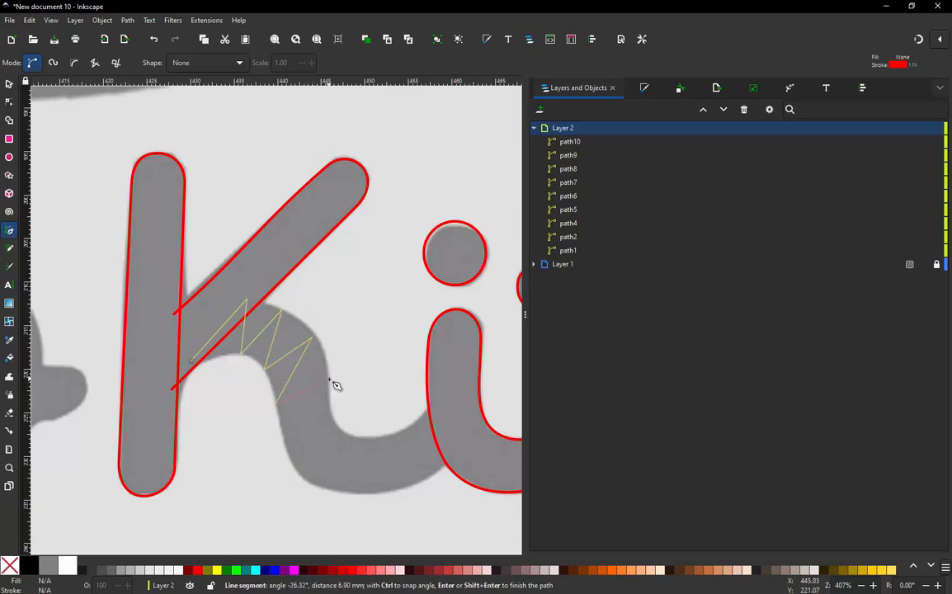
left_click(285, 460)
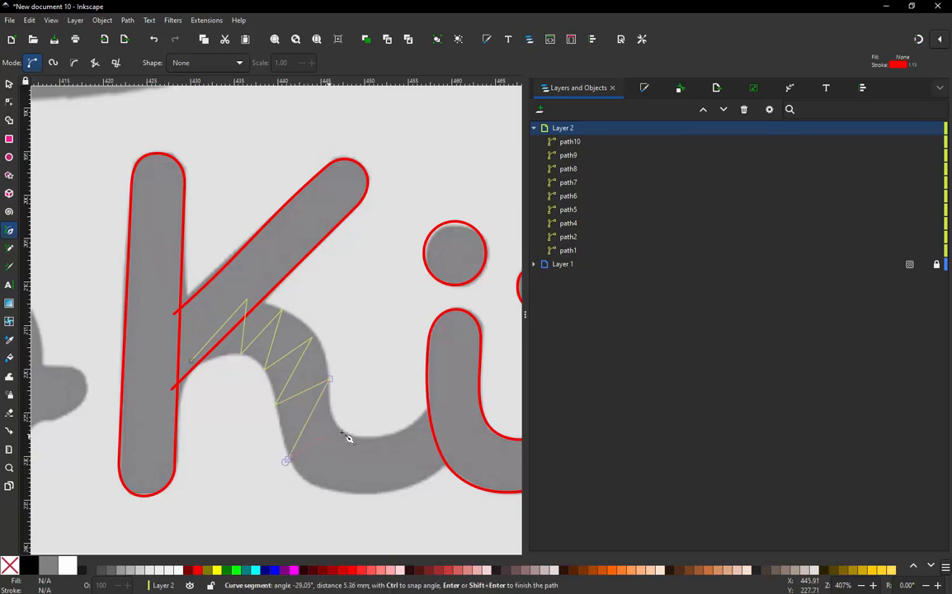
left_click(319, 487)
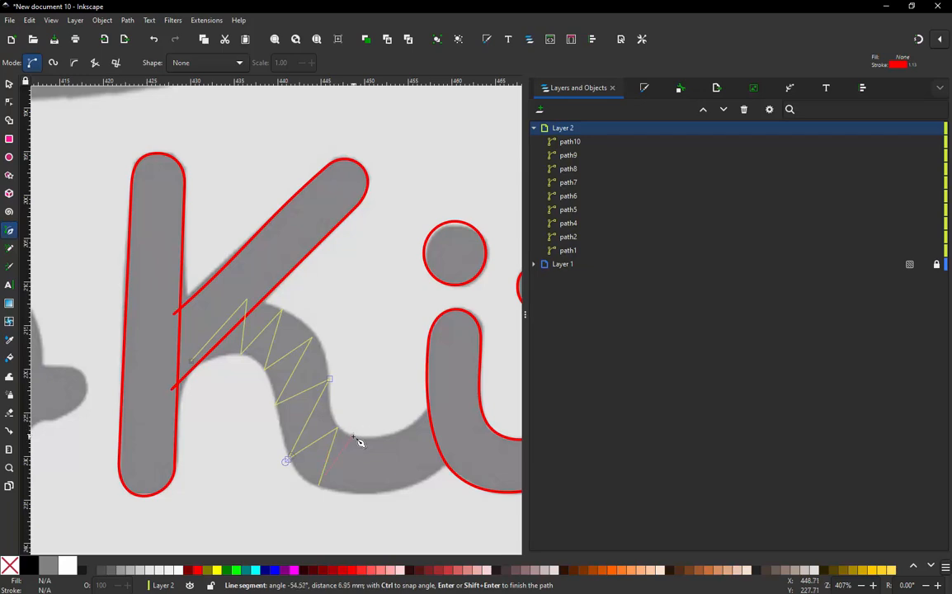
left_click(355, 437)
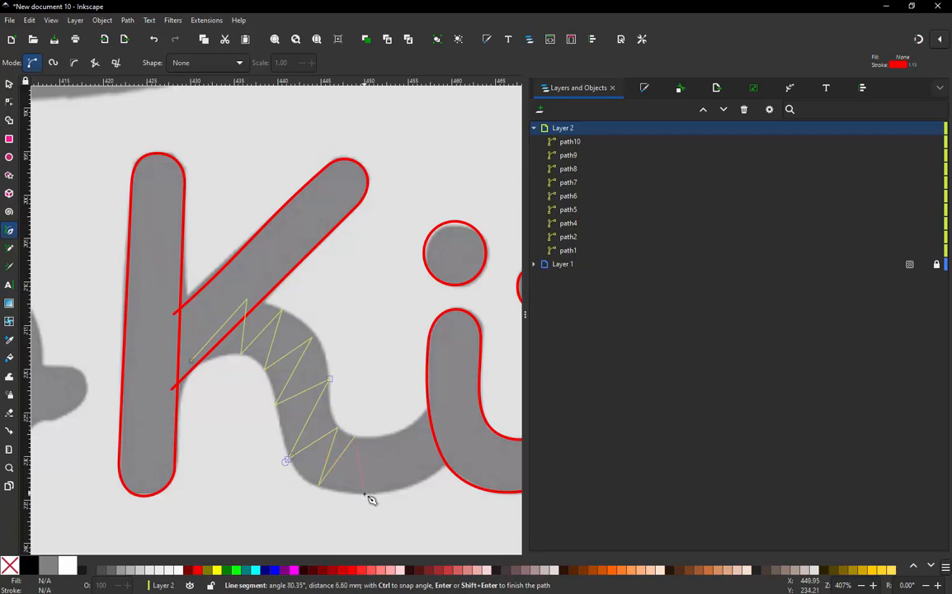
left_click(365, 495)
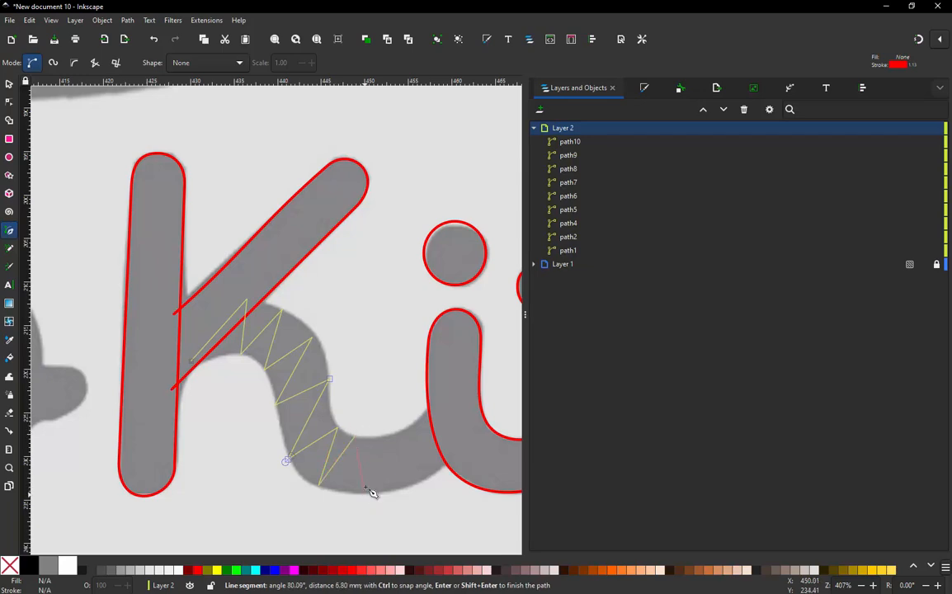
left_click(382, 439)
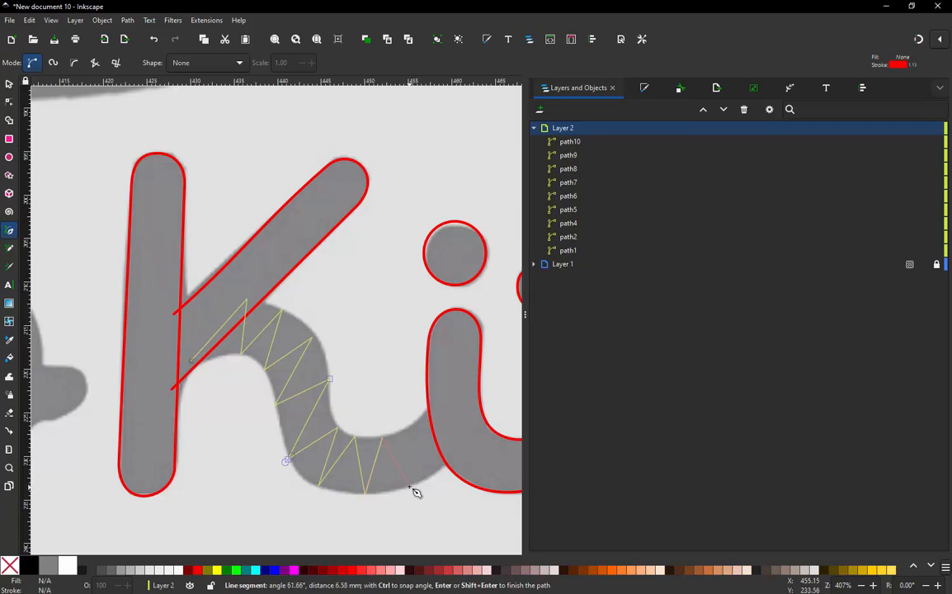
left_click(409, 488)
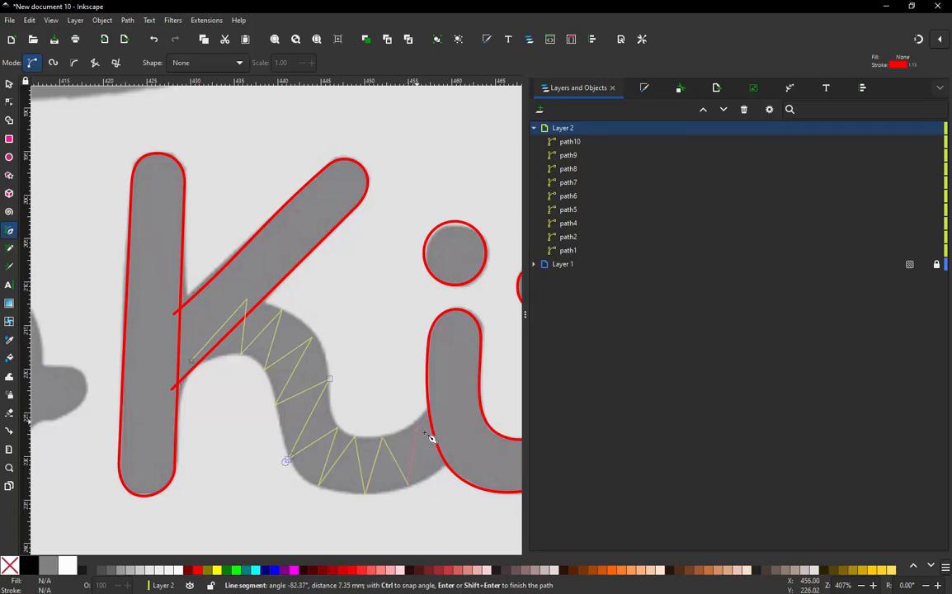
left_click(417, 421)
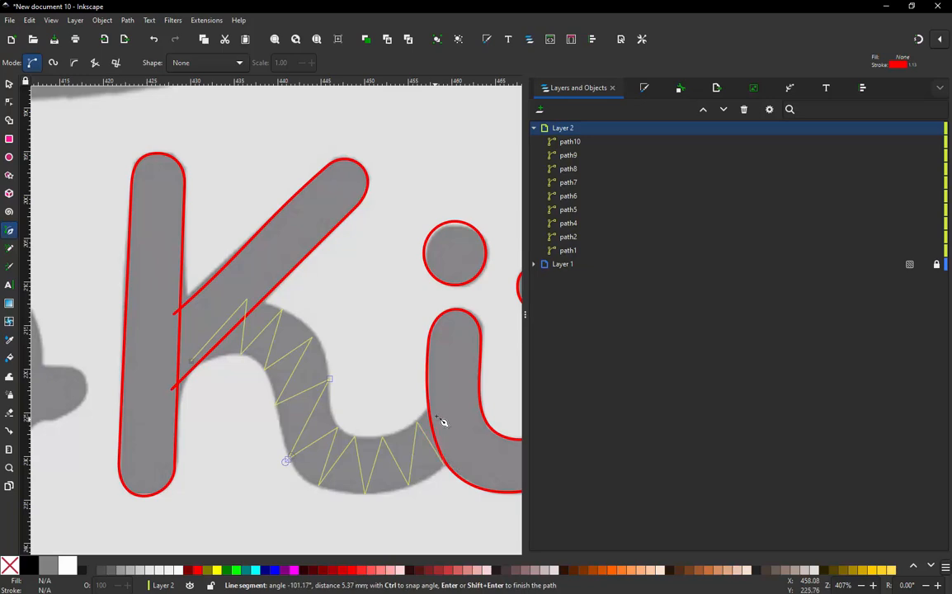
left_click(437, 406)
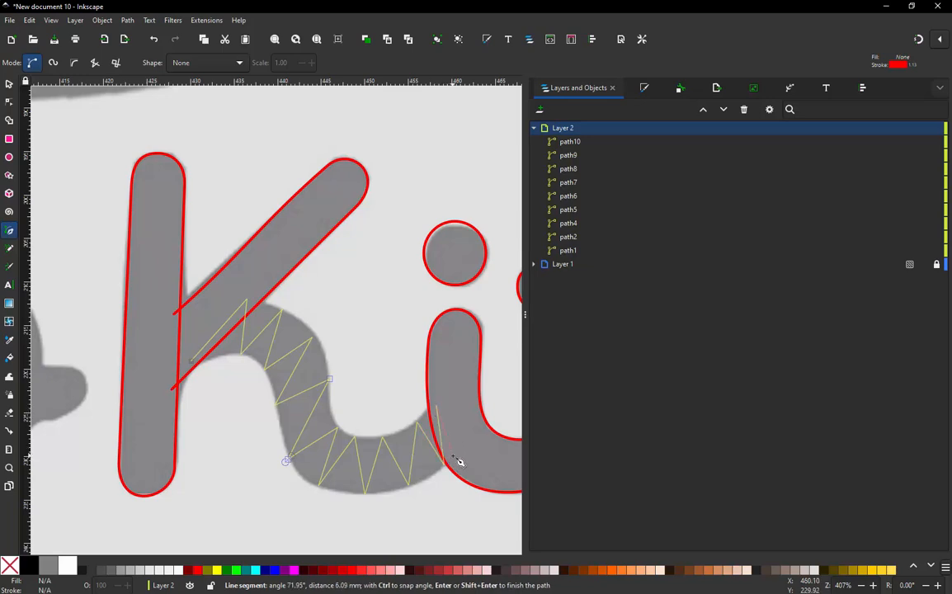
double_click(454, 460)
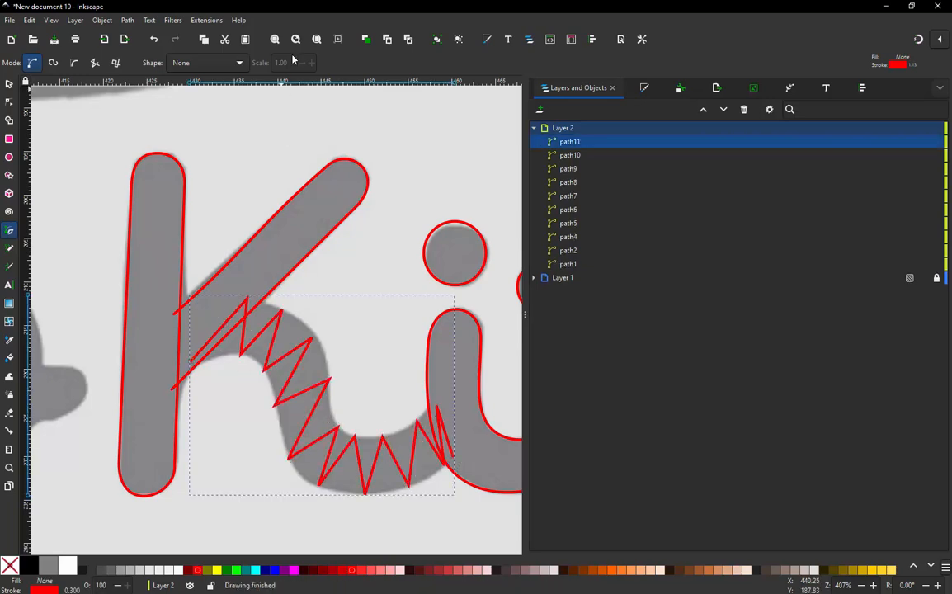
Convert the K leg's zigzag line into a satin column with Ink/Stitch, using the Zigzag line pattern and smoothing without added rungs.
left_click(207, 20)
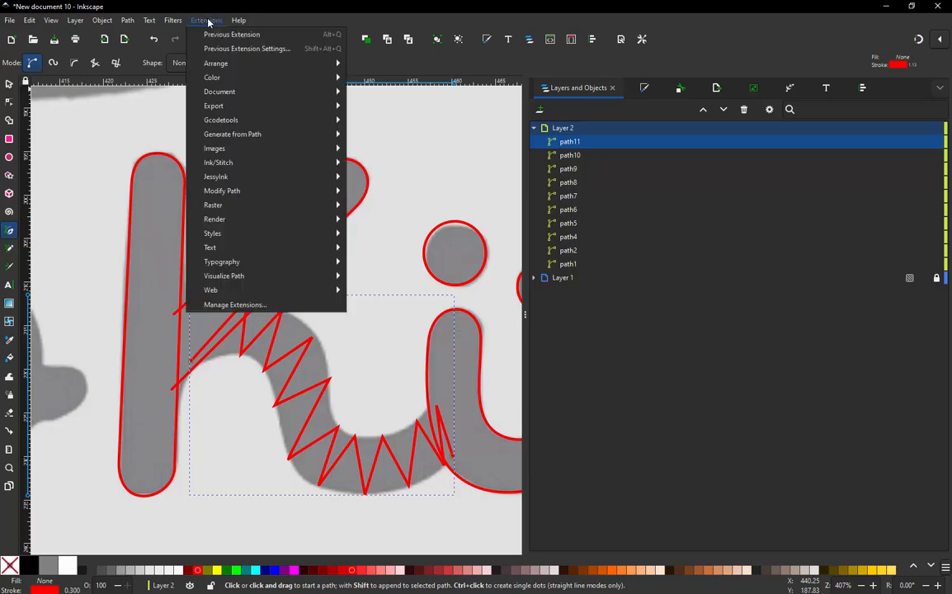
mouse_move(249, 163)
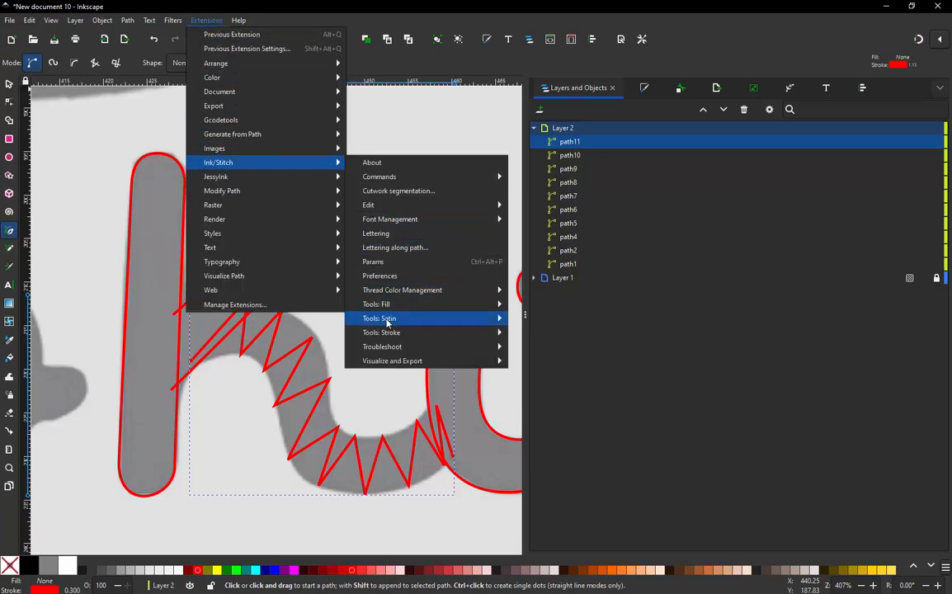
mouse_move(391, 319)
left_click(569, 403)
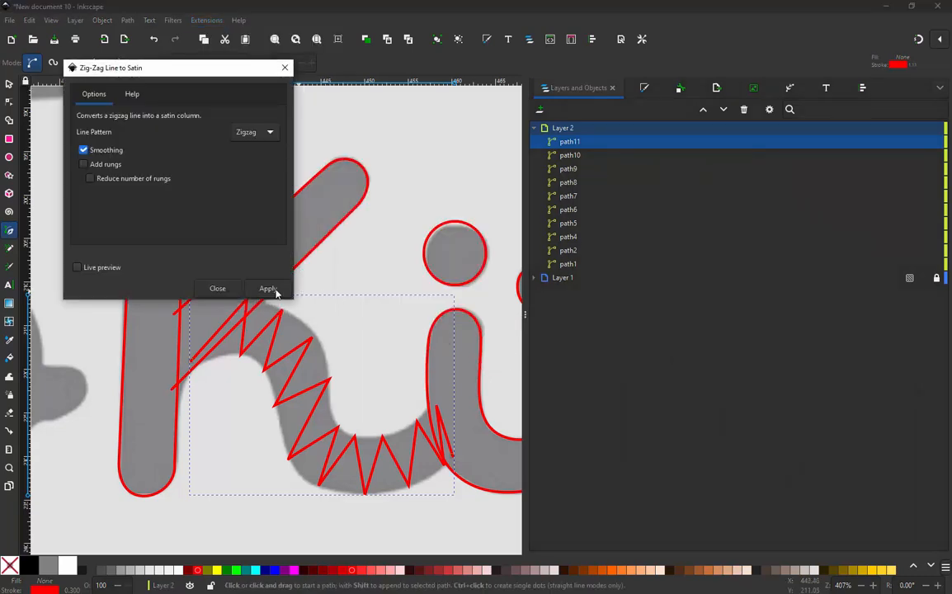
left_click(275, 290)
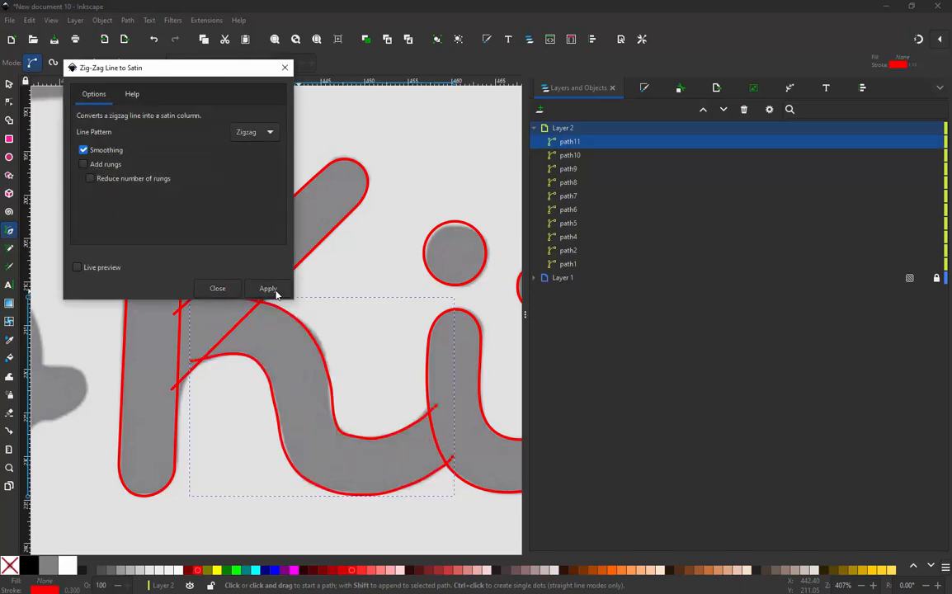
left_click(217, 289)
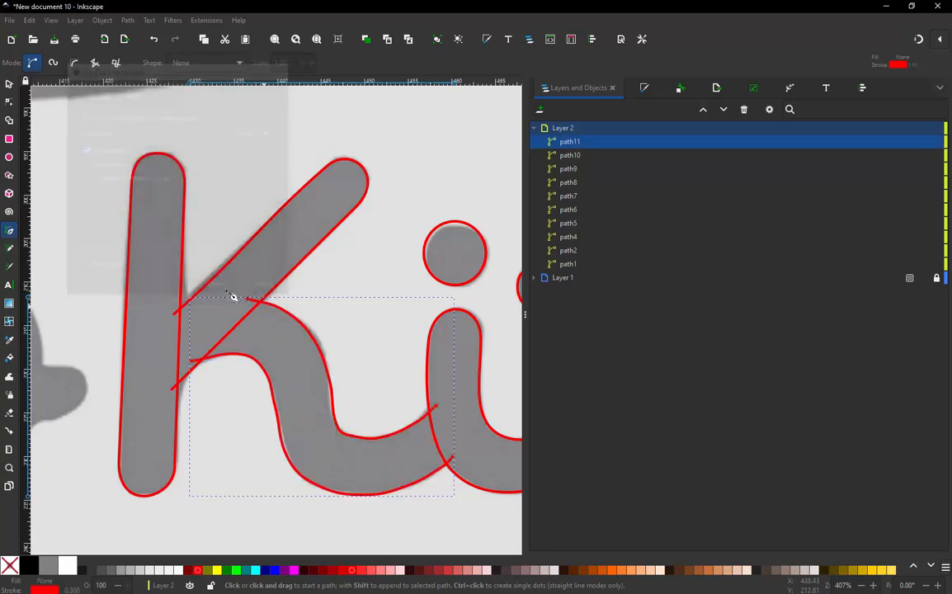
Delete the lower rail's nodes around the leg's first bend and extend the stem-end handle to follow the grey shape.
left_click(9, 101)
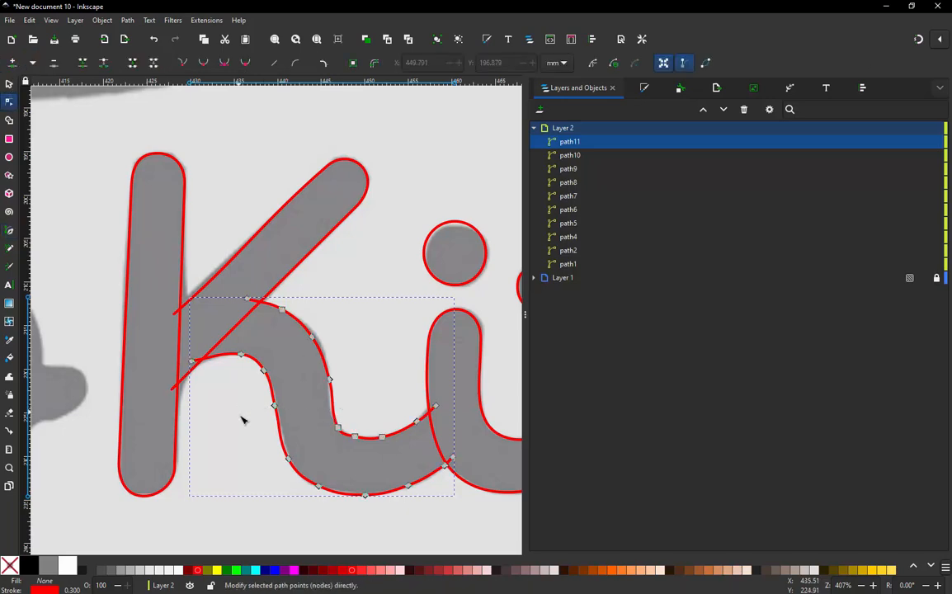
left_click_drag(233, 368, 292, 421)
key("Delete")
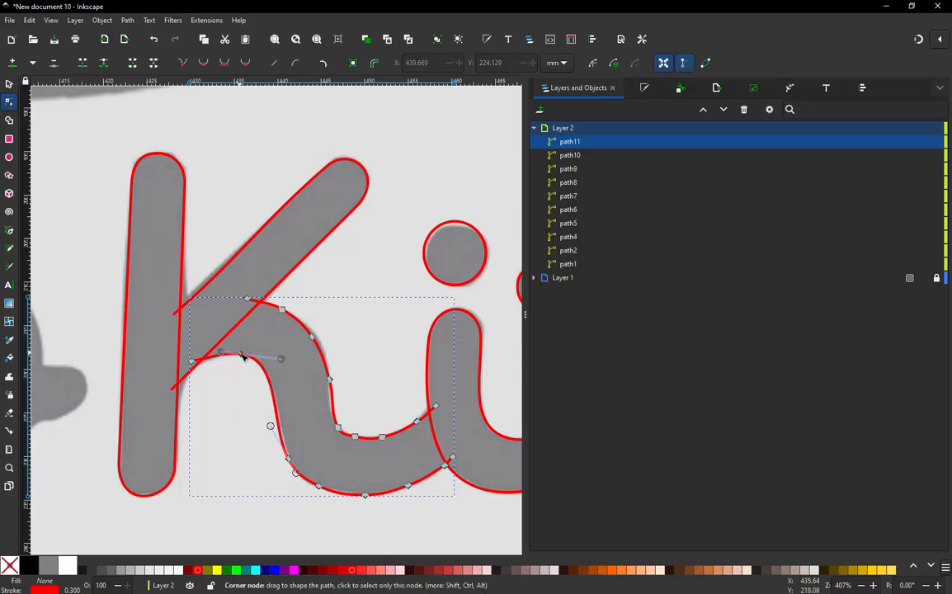
key("Delete")
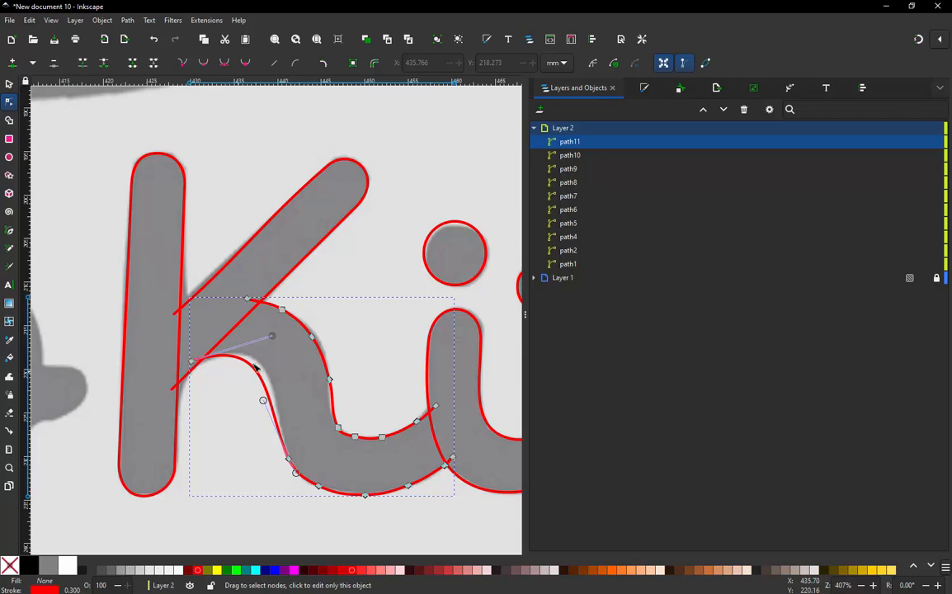
left_click_drag(272, 335, 289, 336)
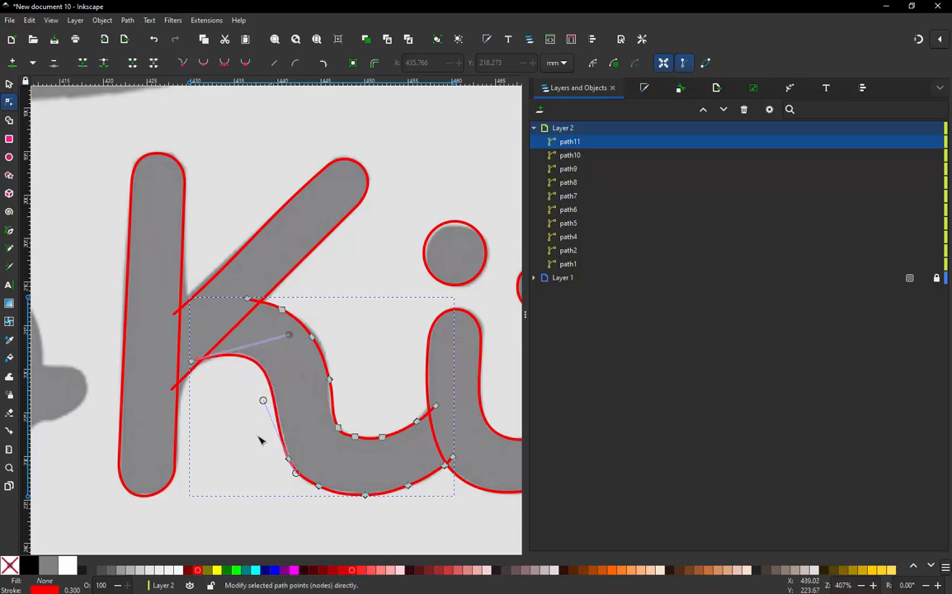
left_click(289, 512)
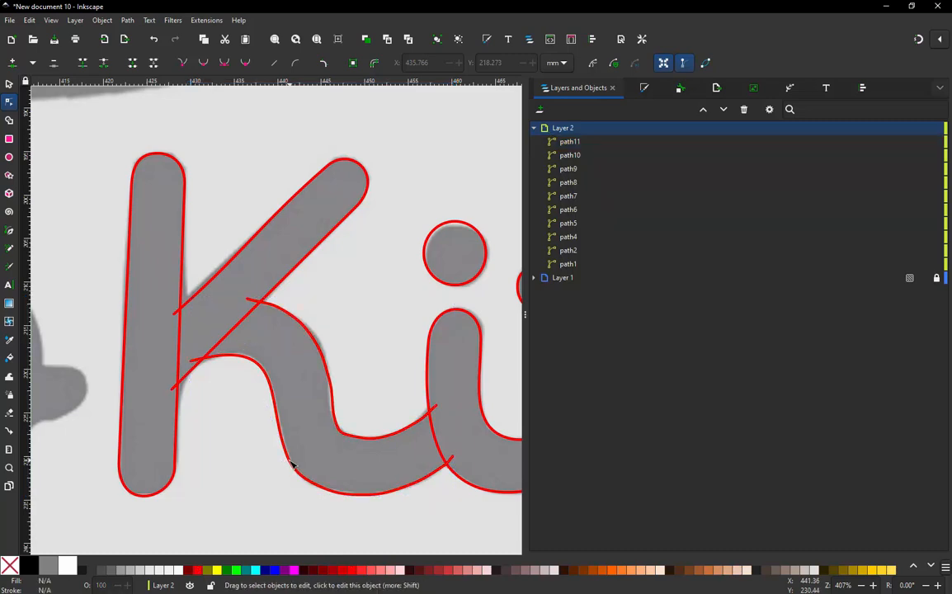
Delete the lower rail's intermediate nodes along the leg's bottom curve, keeping its end node inside the i.
left_click(290, 465)
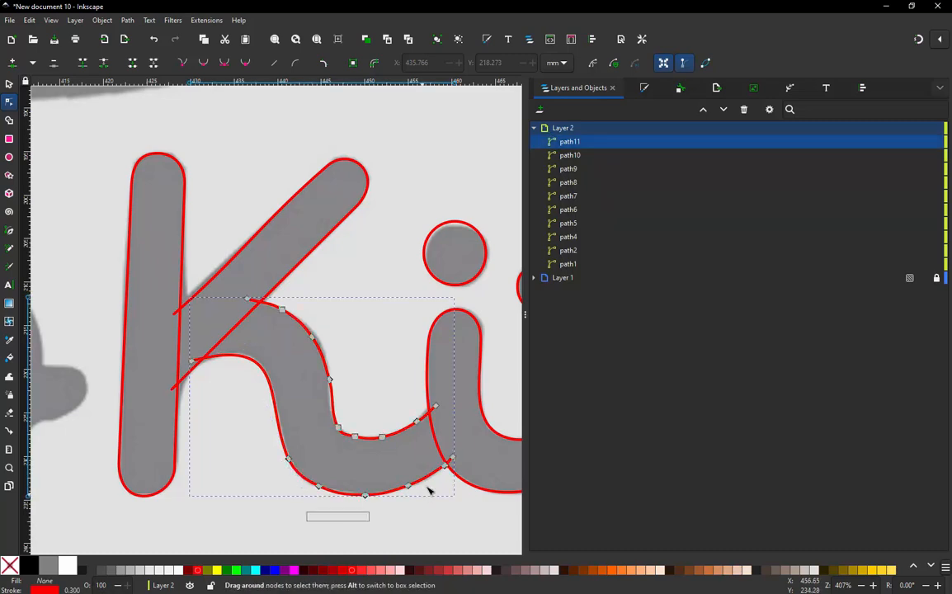
left_click_drag(428, 489, 450, 466)
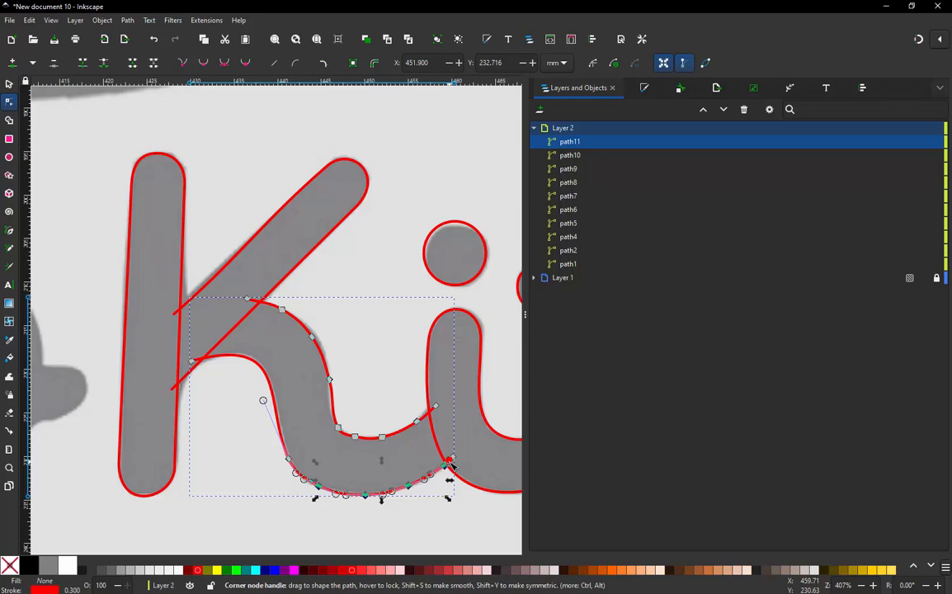
key("Delete")
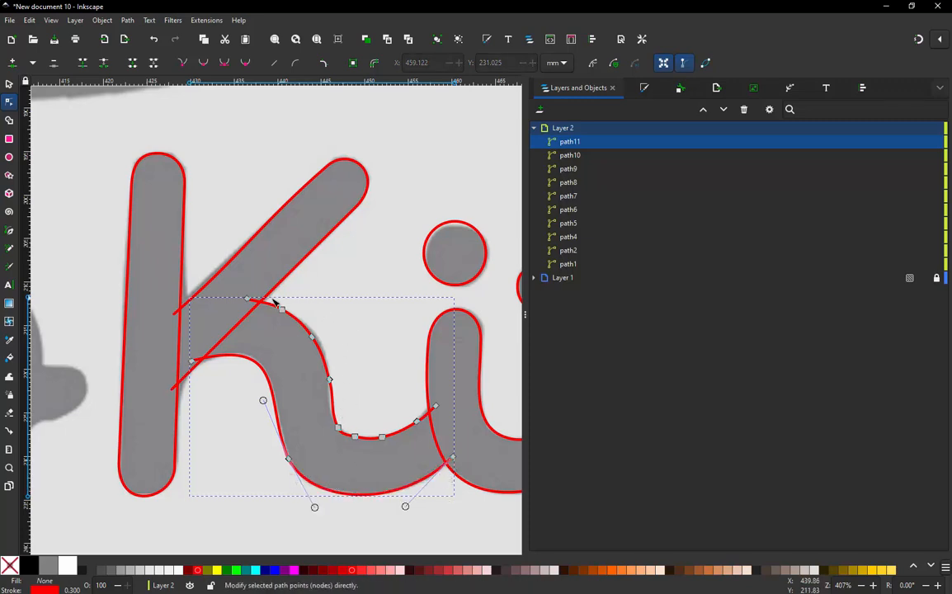
Delete the upper rail's surplus nodes over the leg's shoulder, at the start of the valley and just before the i.
left_click_drag(304, 282, 277, 338)
key("Delete")
left_click_drag(355, 285, 298, 393)
key("Delete")
left_click(338, 431)
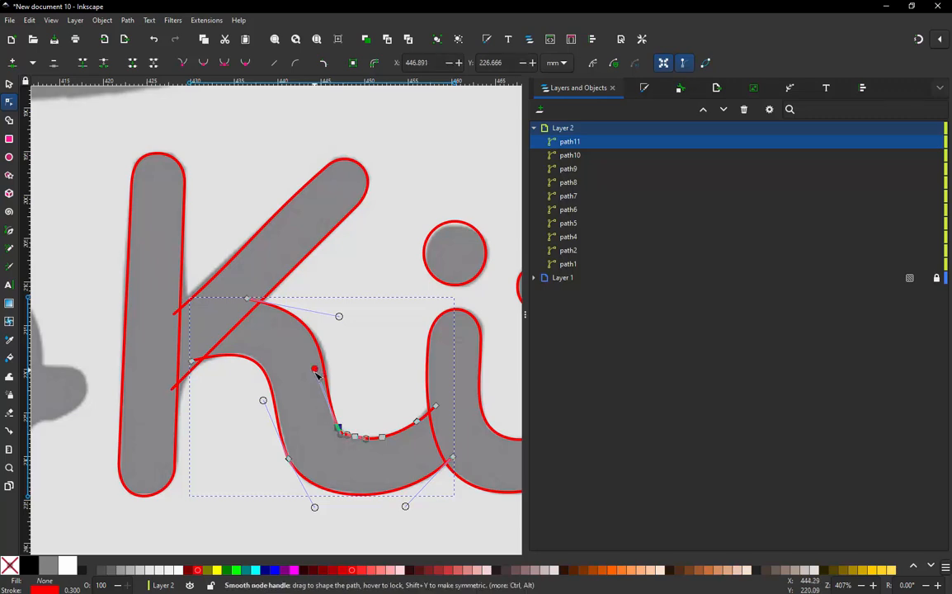
left_click_drag(315, 369, 317, 413)
left_click(376, 413)
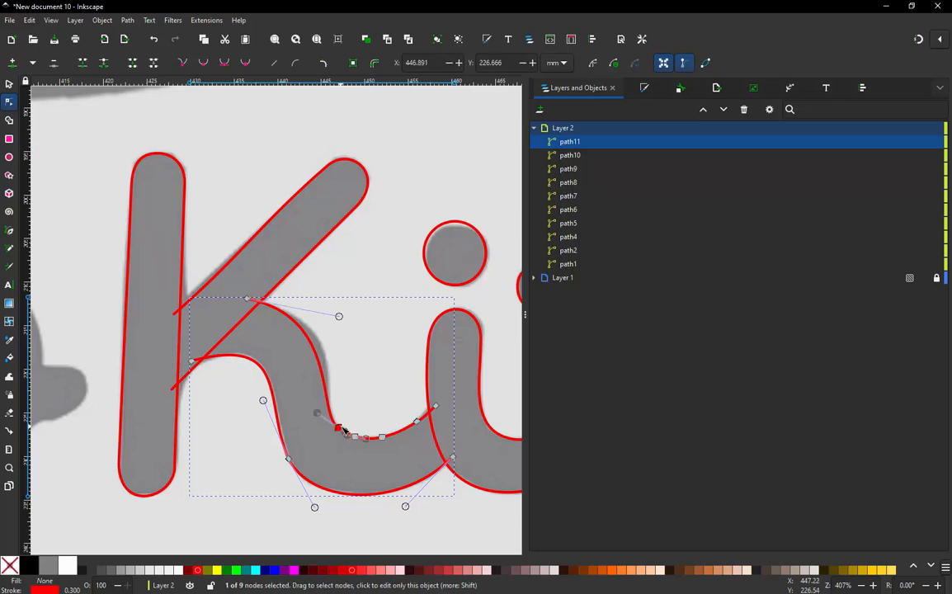
left_click(340, 428)
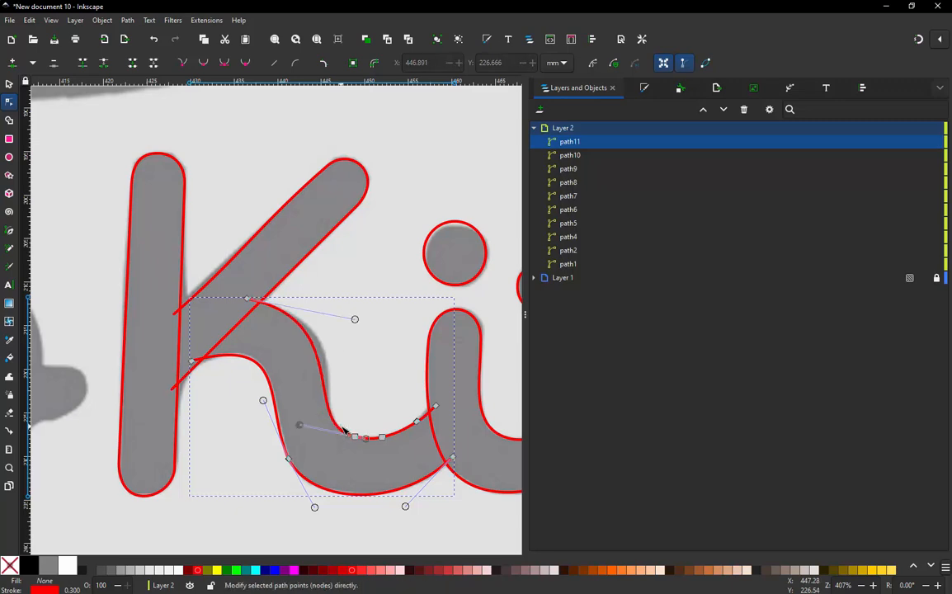
left_click(417, 421)
Add a node on the upper rail at the leg's shoulder and reshape the curve there to fit the grey edge.
double_click(317, 354)
left_click_drag(318, 354, 322, 353)
left_click_drag(334, 388, 331, 391)
left_click(230, 414)
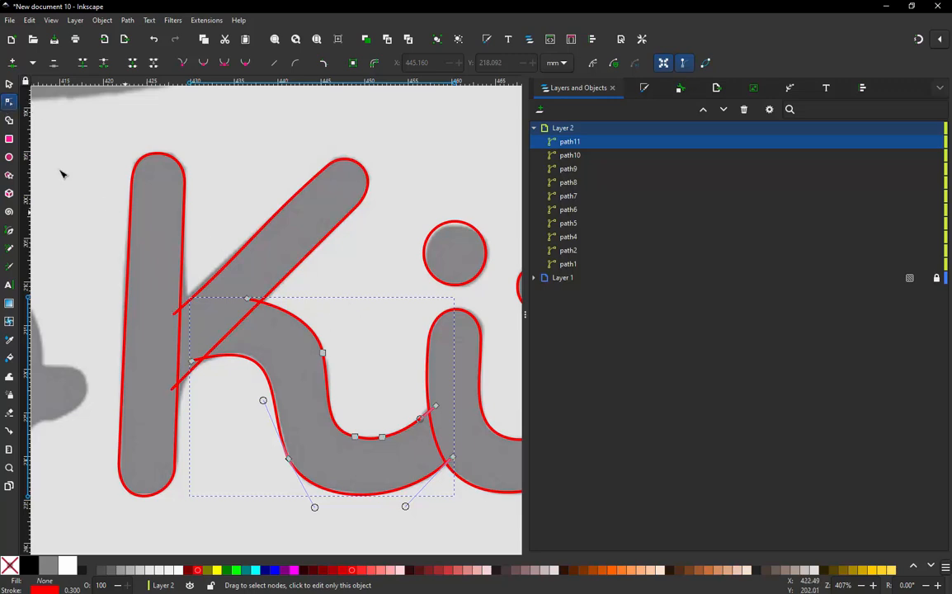
left_click(9, 84)
left_click(193, 312)
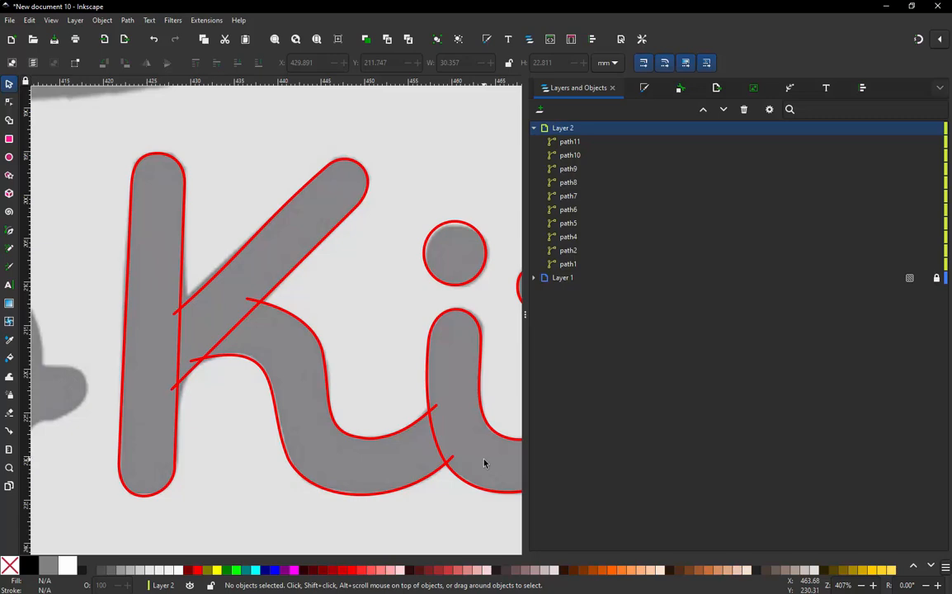
Add a node to the leg's lower rail just below its first bend.
left_click(316, 339)
key("n")
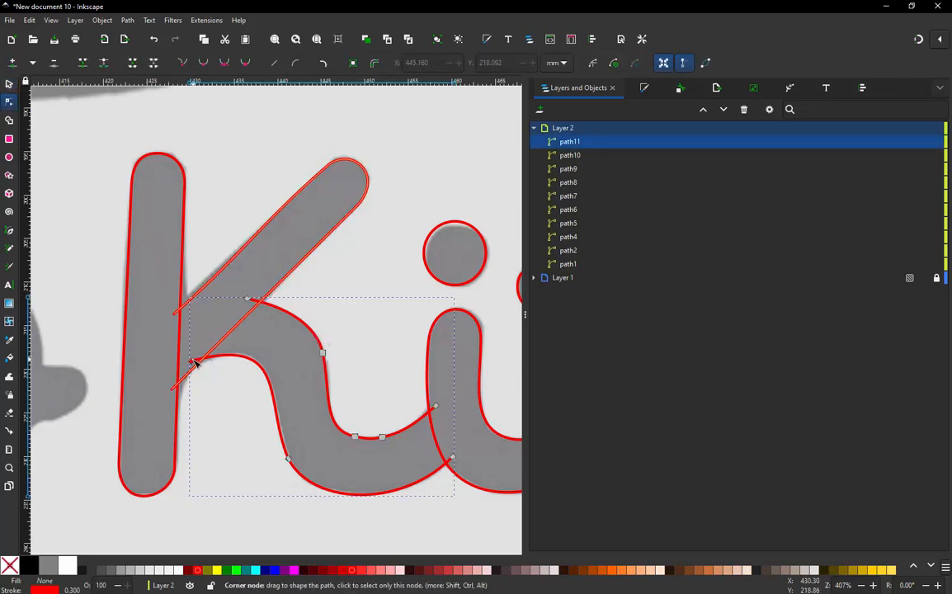
left_click(278, 393)
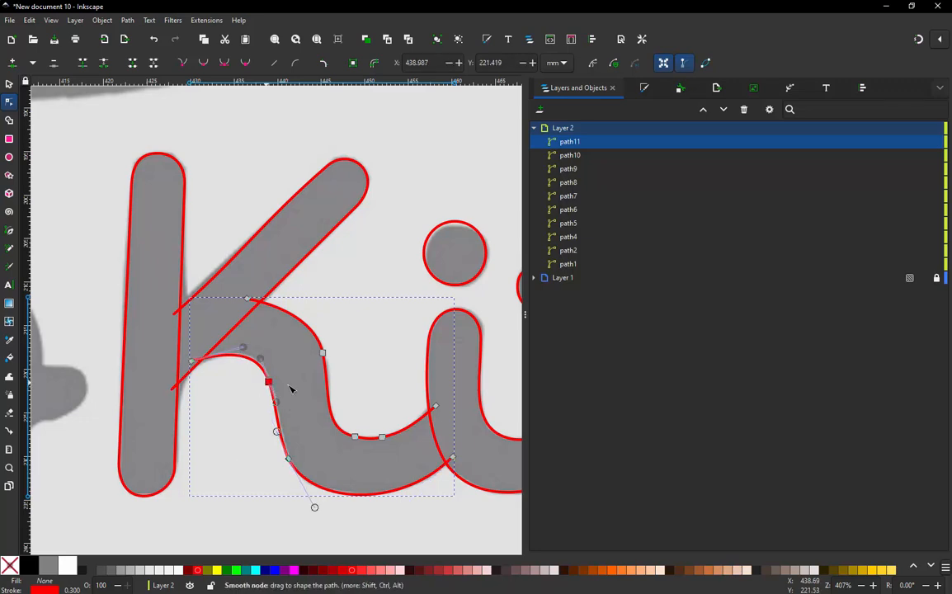
Add a node to the leg's upper rail just above the valley and two nodes along the lower rail's bottom curve.
left_click(336, 423)
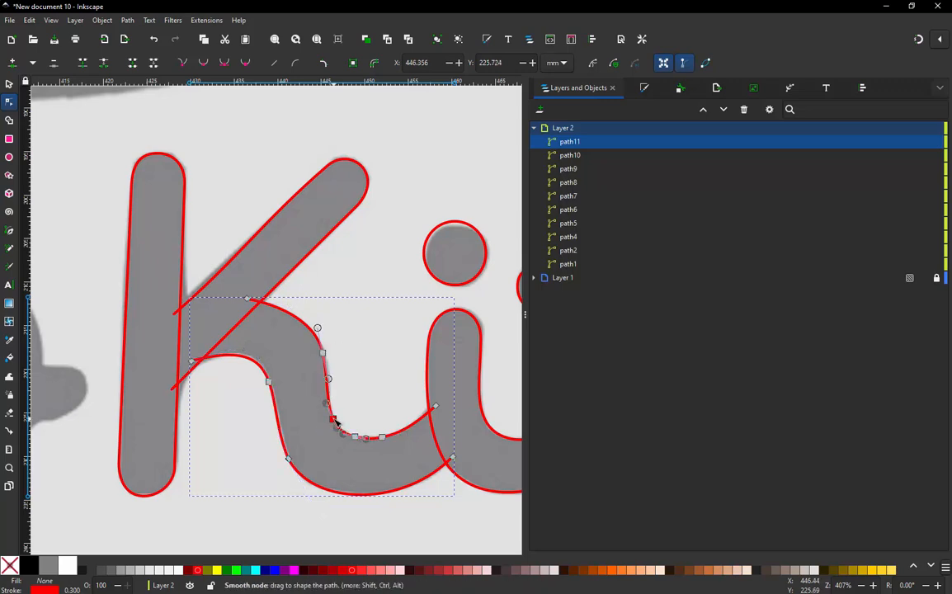
double_click(342, 494)
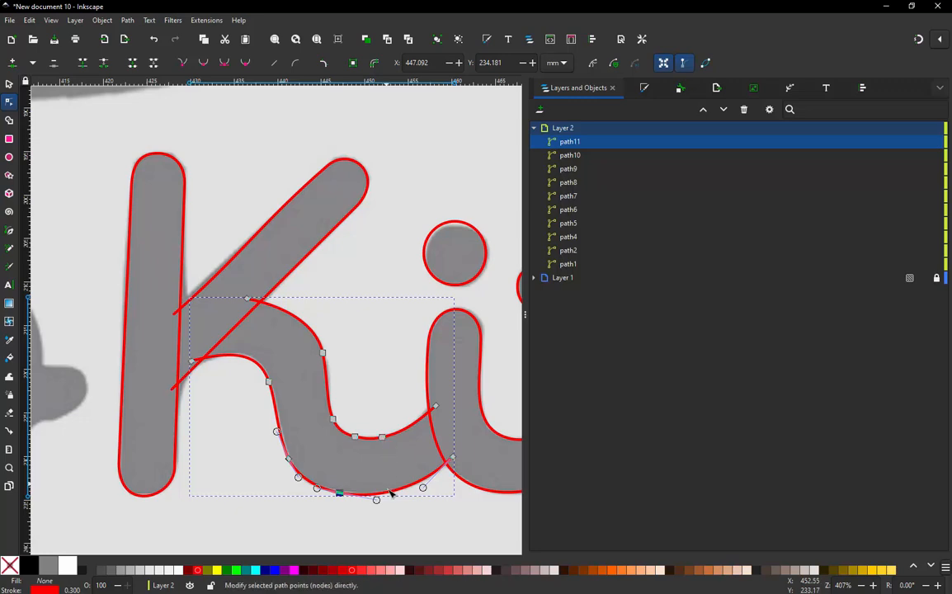
double_click(390, 493)
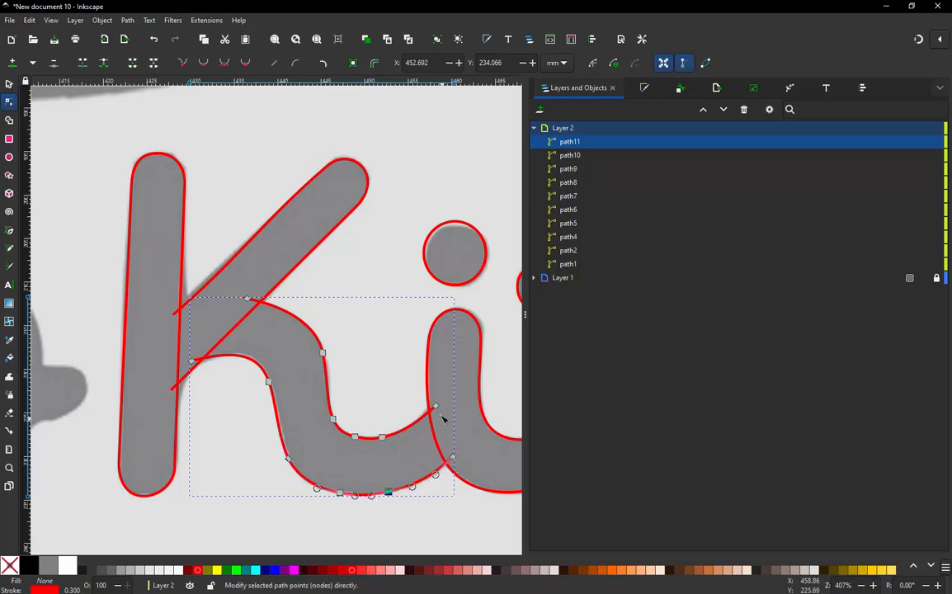
Preview the K leg's satin column stitches in the Ink/Stitch Params and apply the settings.
left_click(216, 21)
mouse_move(243, 162)
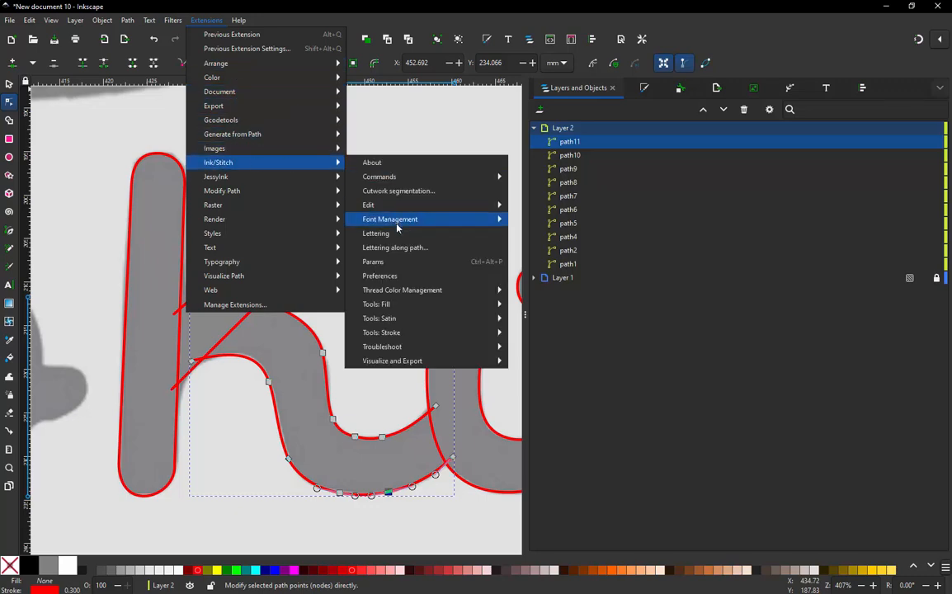
left_click(396, 263)
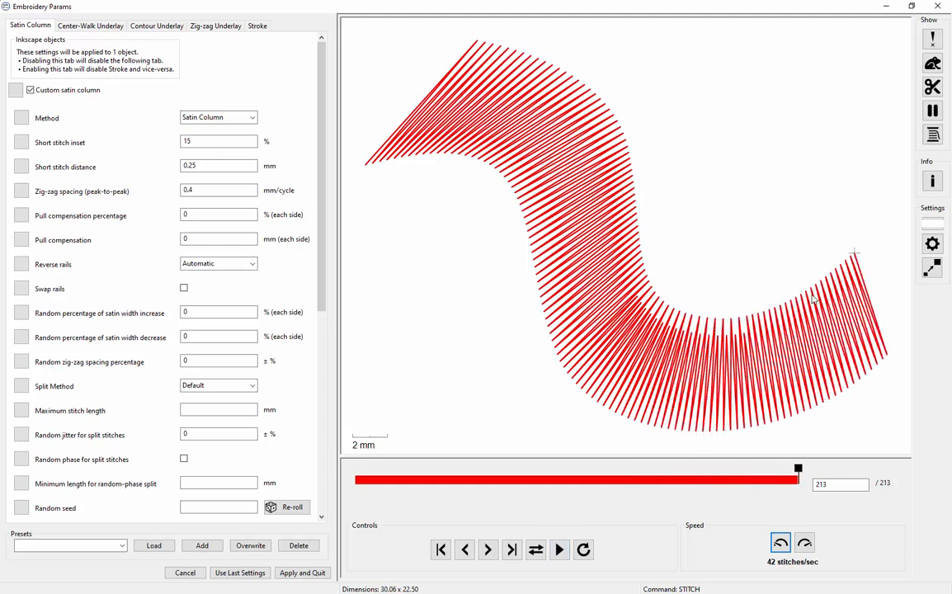
left_click(314, 572)
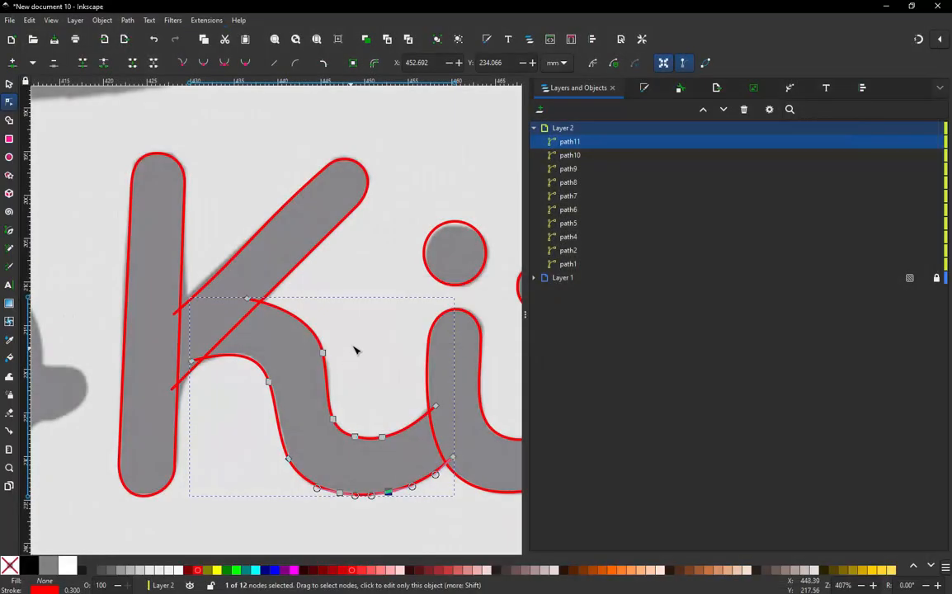
Delete the satin path traced over the K's curved leg.
left_click(354, 347)
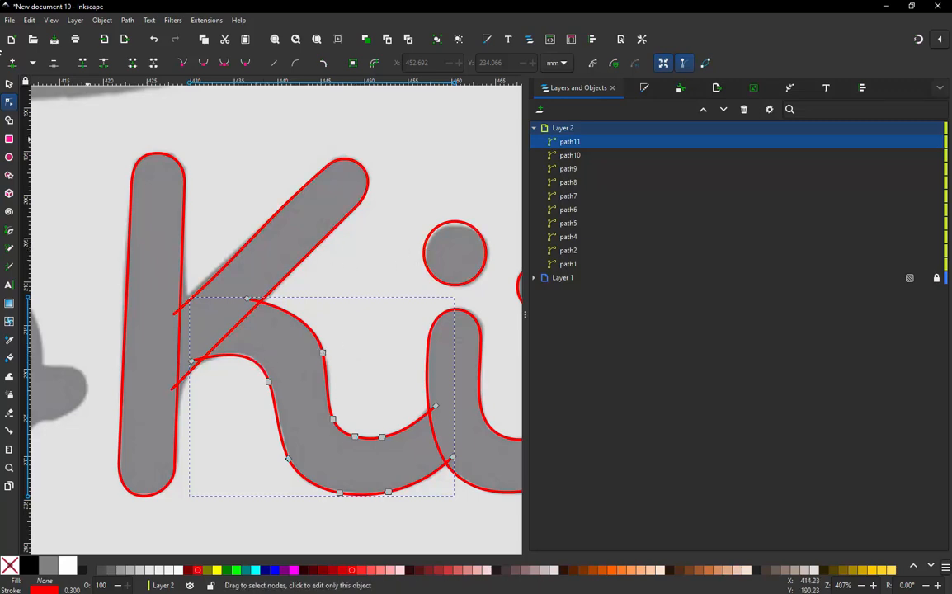
left_click(14, 84)
left_click(210, 122)
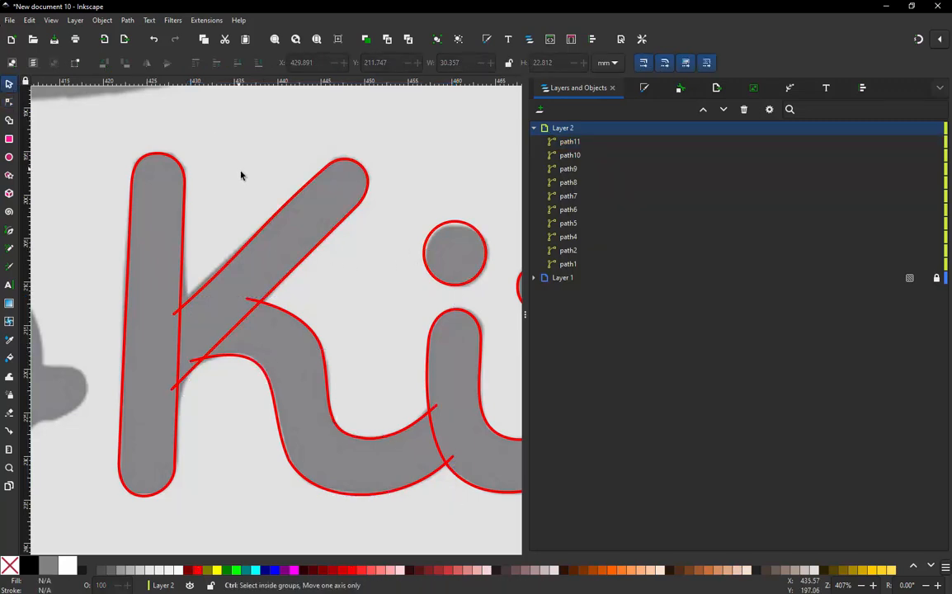
scroll(240, 176, "down", 2)
scroll(235, 297, "down", 2)
scroll(342, 272, "up", 1)
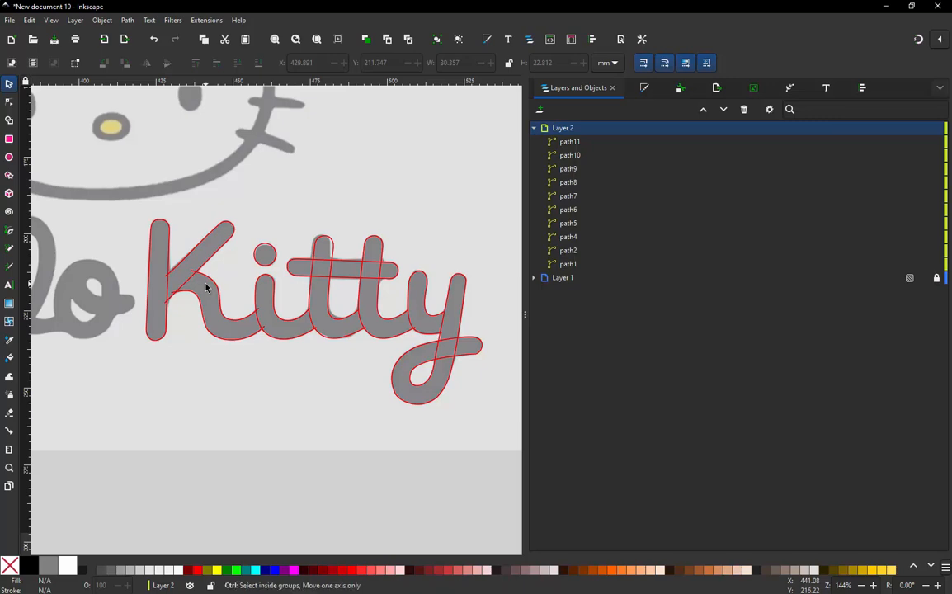
scroll(204, 288, "up", 2)
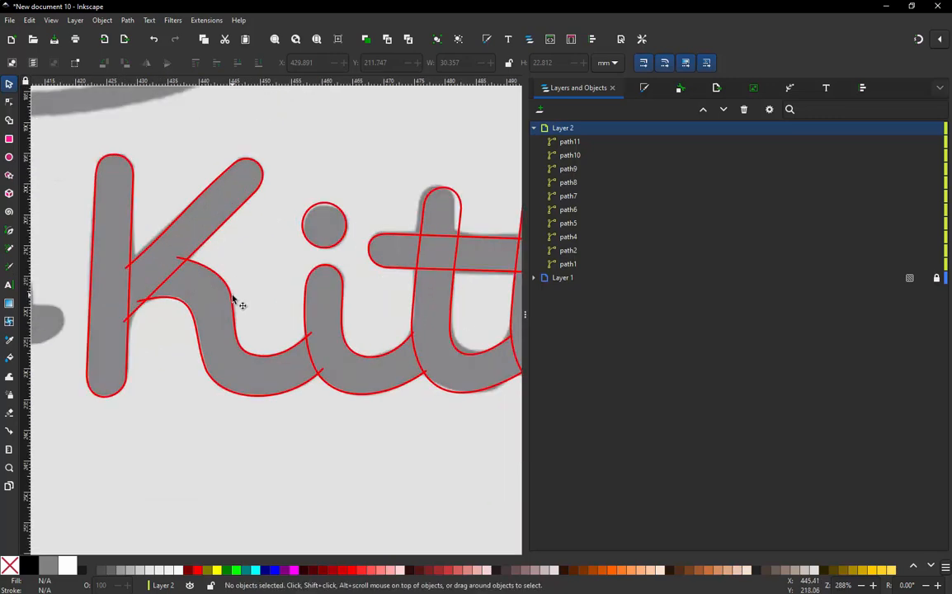
left_click(234, 301)
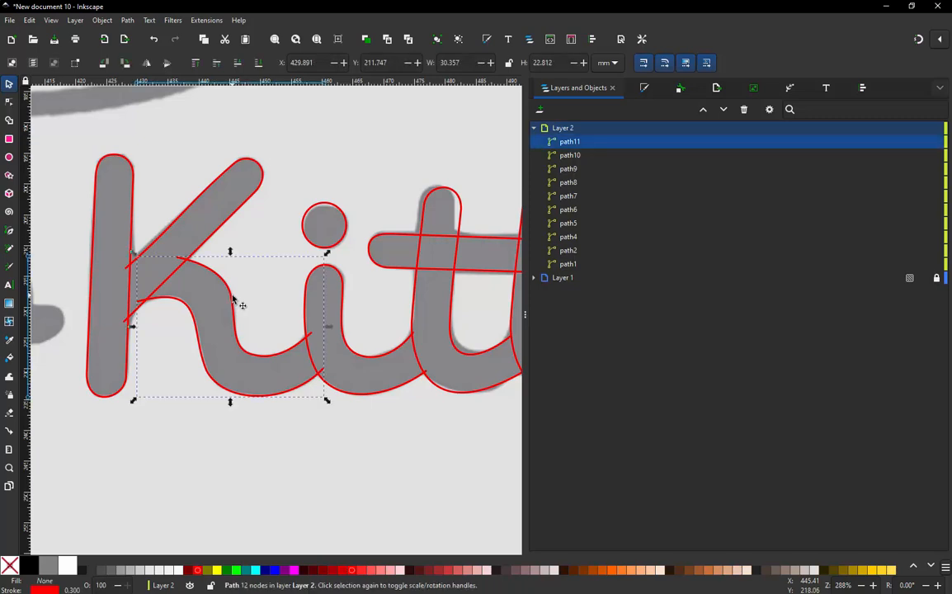
key("Delete")
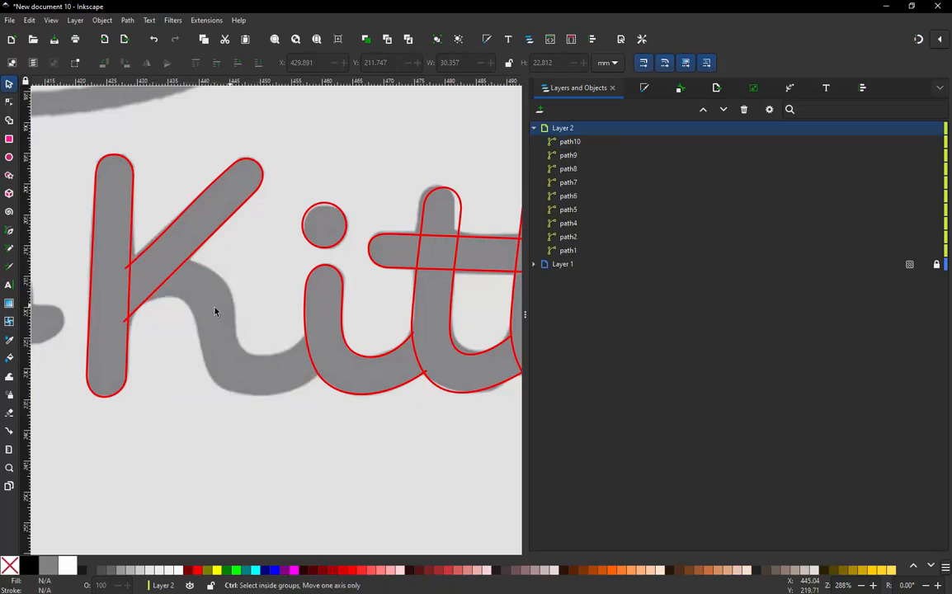
Draw the leg's upper rail as a five-node straight-segment path from inside the K's arm over the shoulder and valley into the i.
scroll(190, 301, "up", 2)
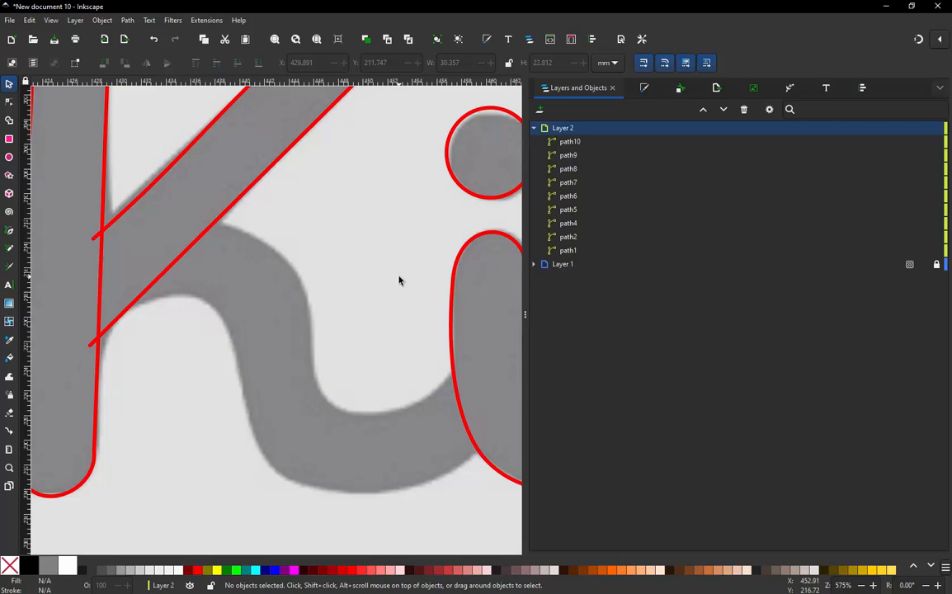
key("ctrl")
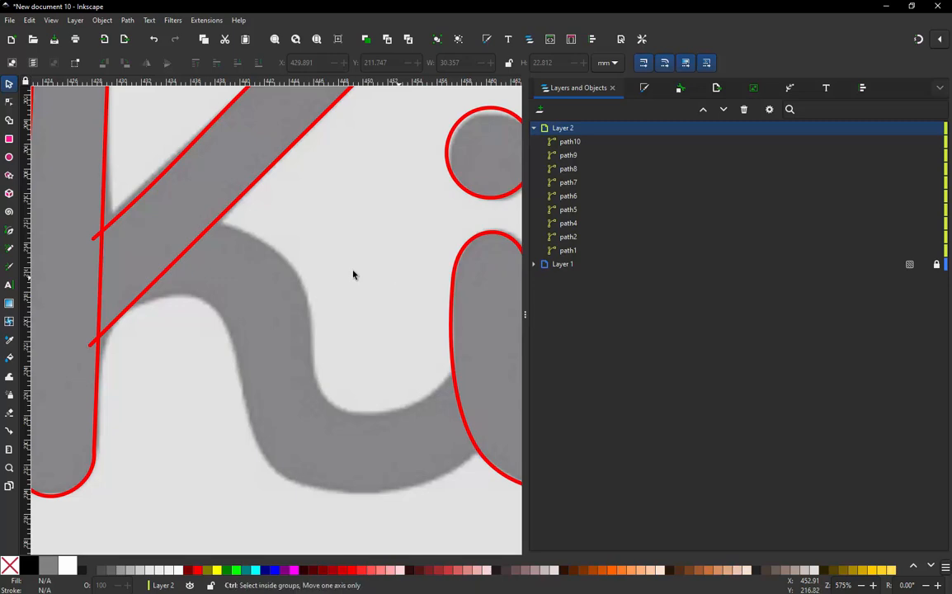
scroll(353, 275, "down", 4)
scroll(420, 289, "up", 1)
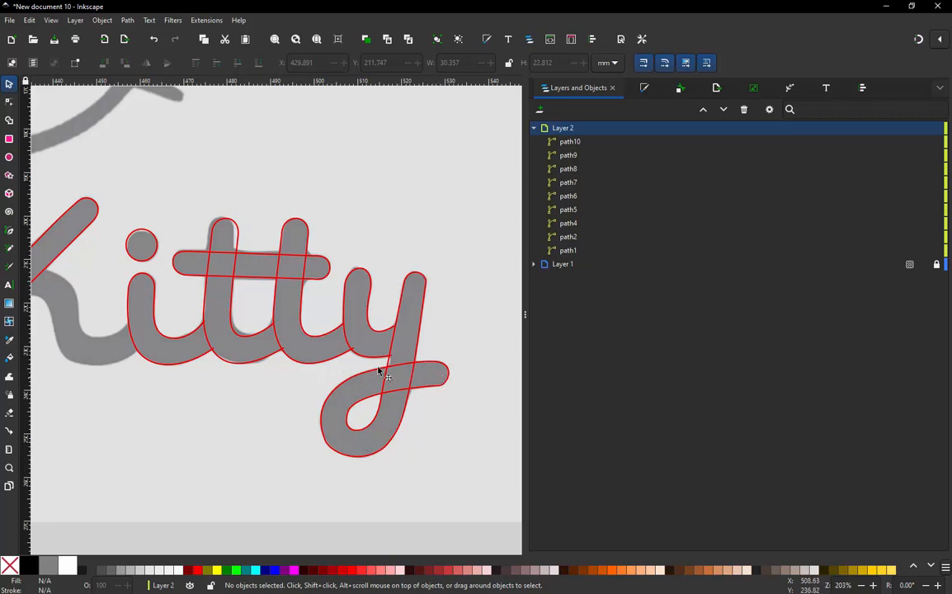
scroll(375, 356, "down", 1)
scroll(164, 303, "up", 3)
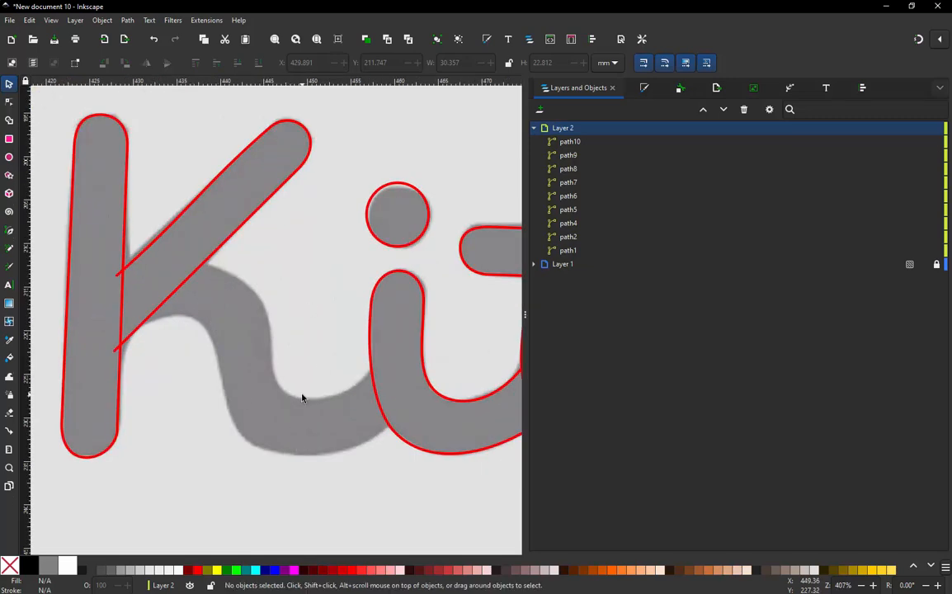
key("b")
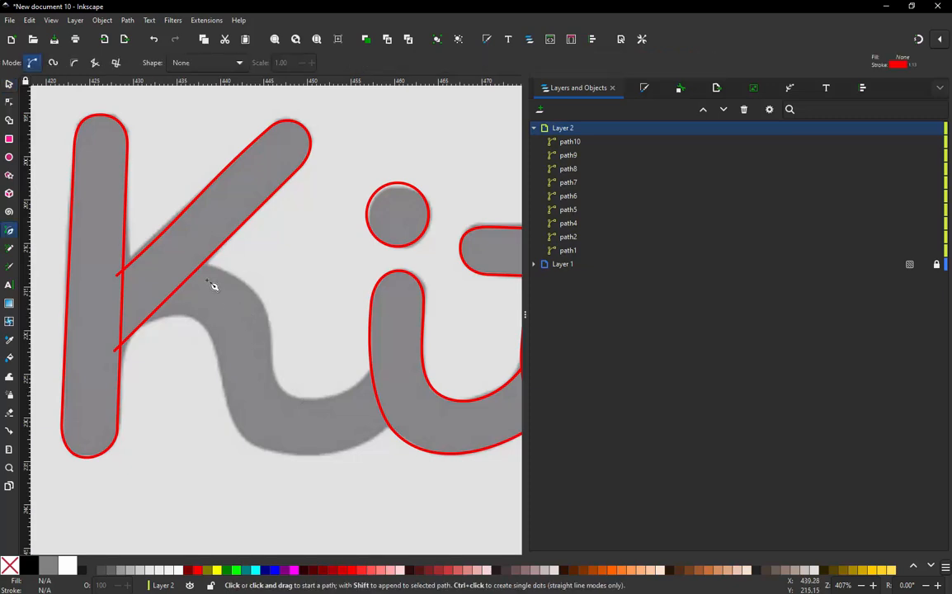
left_click(184, 265)
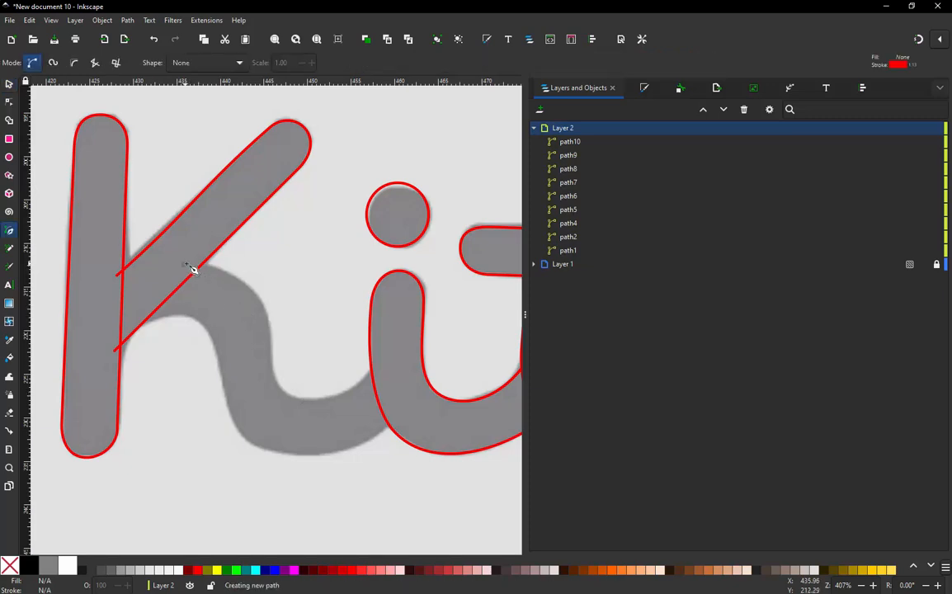
left_click(269, 315)
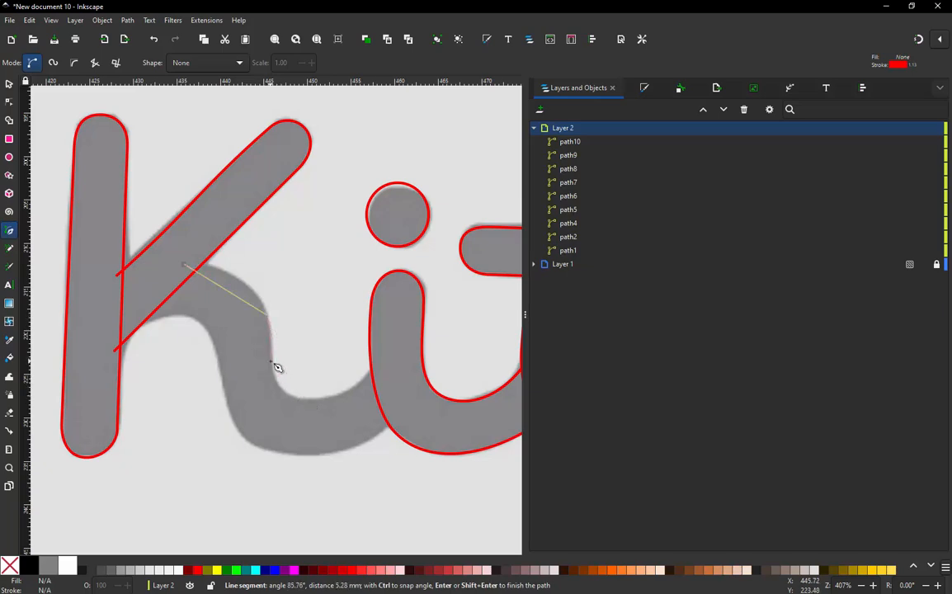
left_click(273, 368)
left_click(325, 398)
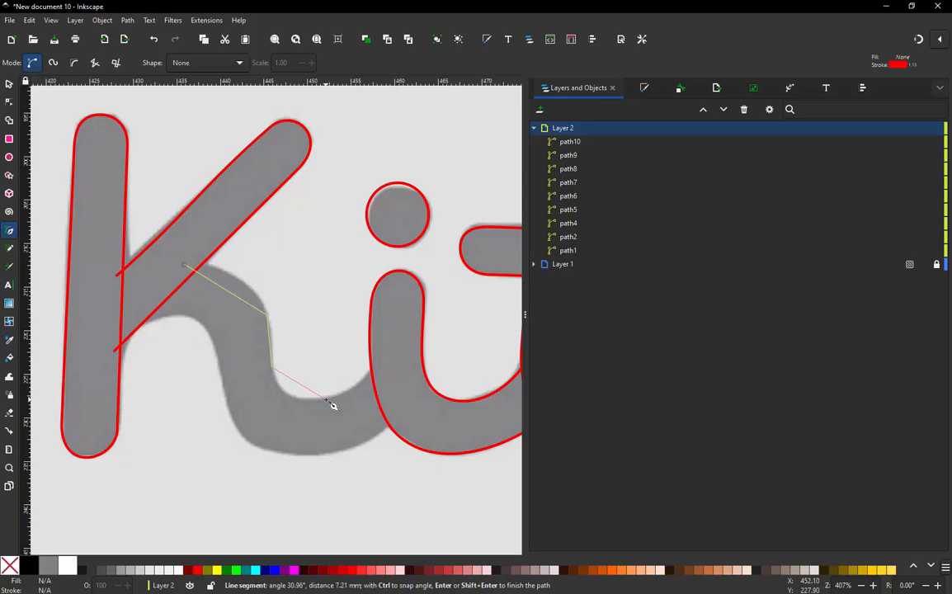
double_click(381, 370)
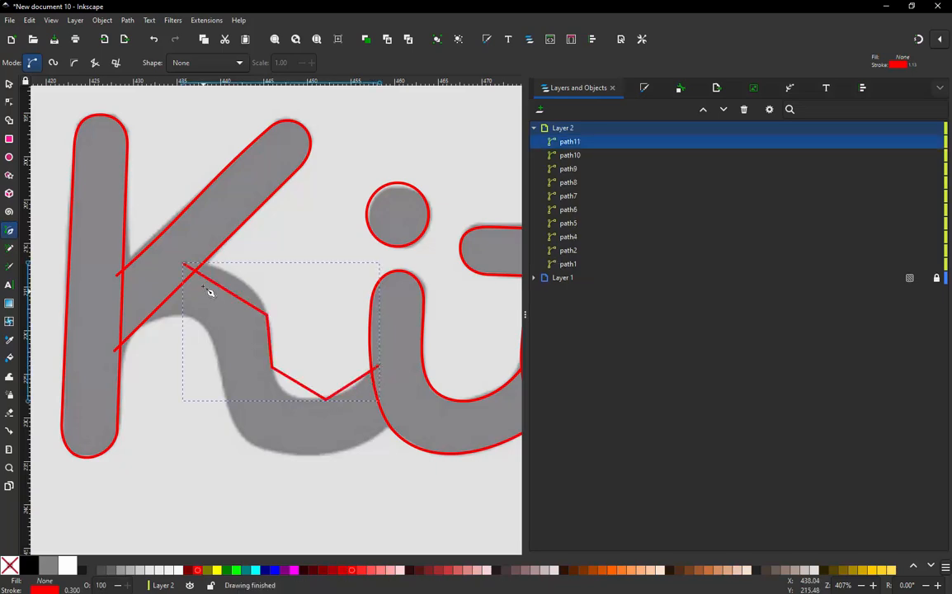
Draw the leg's lower rail as a five-node straight-segment path from the K's arm along the leg's lower edge into the i.
left_click(136, 324)
left_click(220, 350)
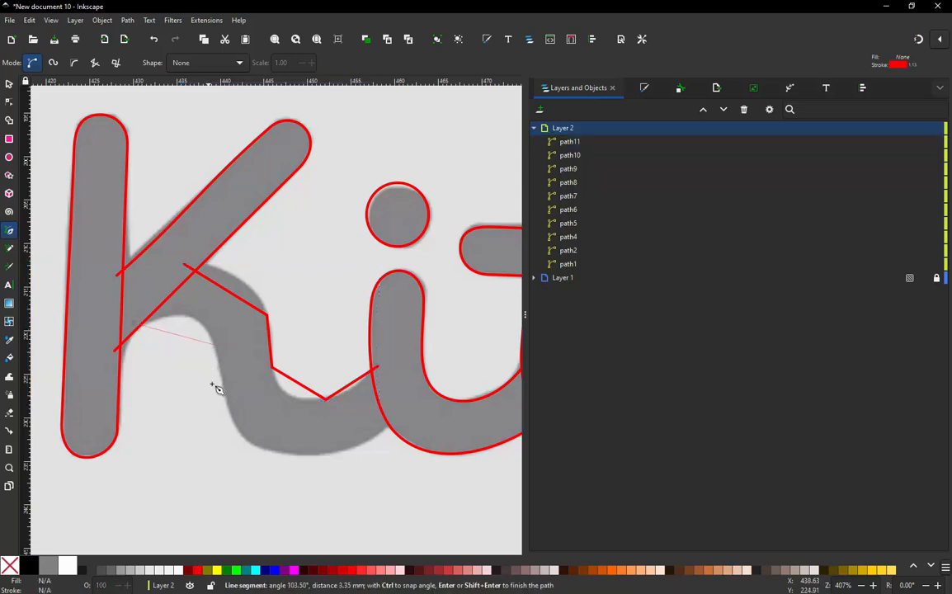
left_click(236, 425)
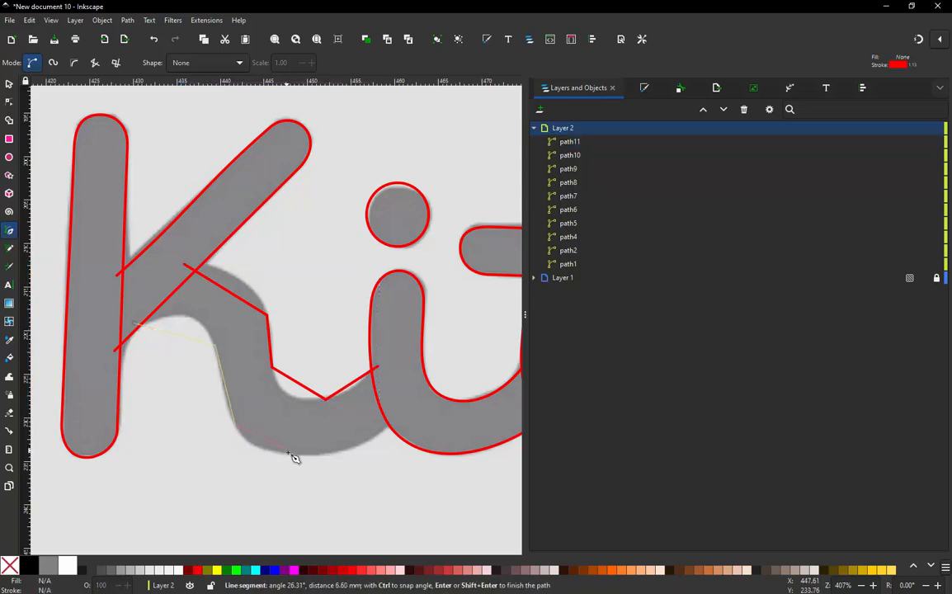
left_click(289, 453)
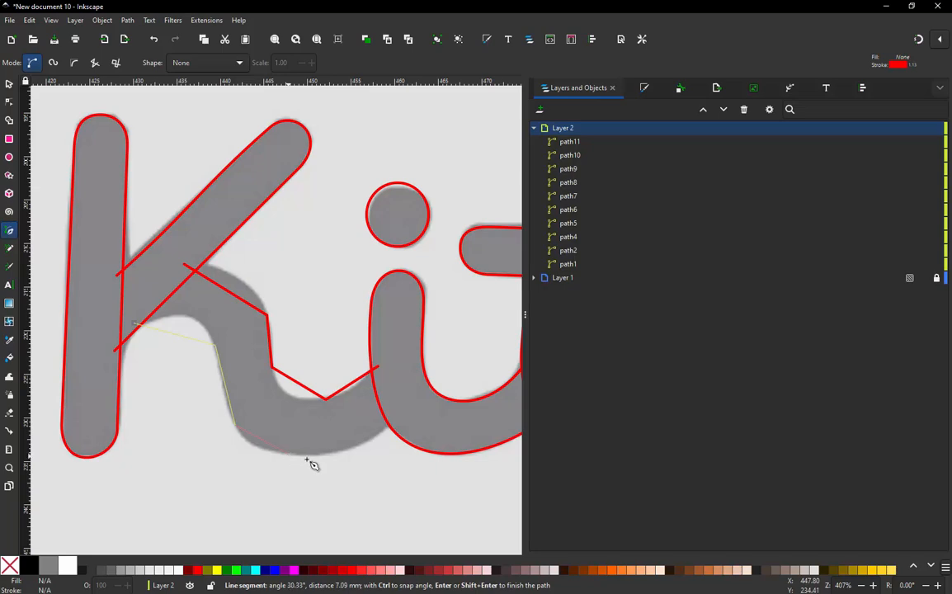
double_click(397, 418)
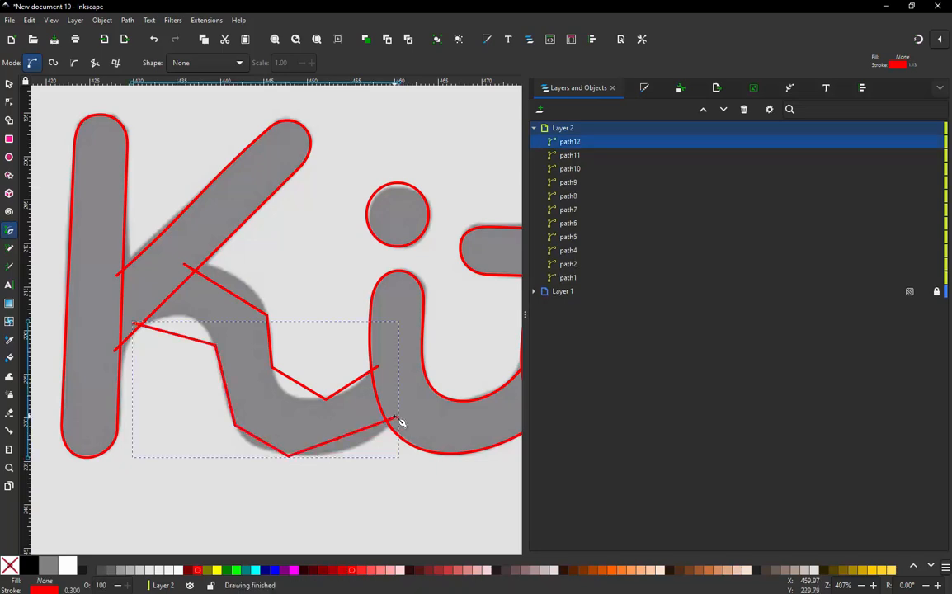
Bend the lower rail's bottom segments and its first segment into curves that follow the leg's grey edge.
key("n")
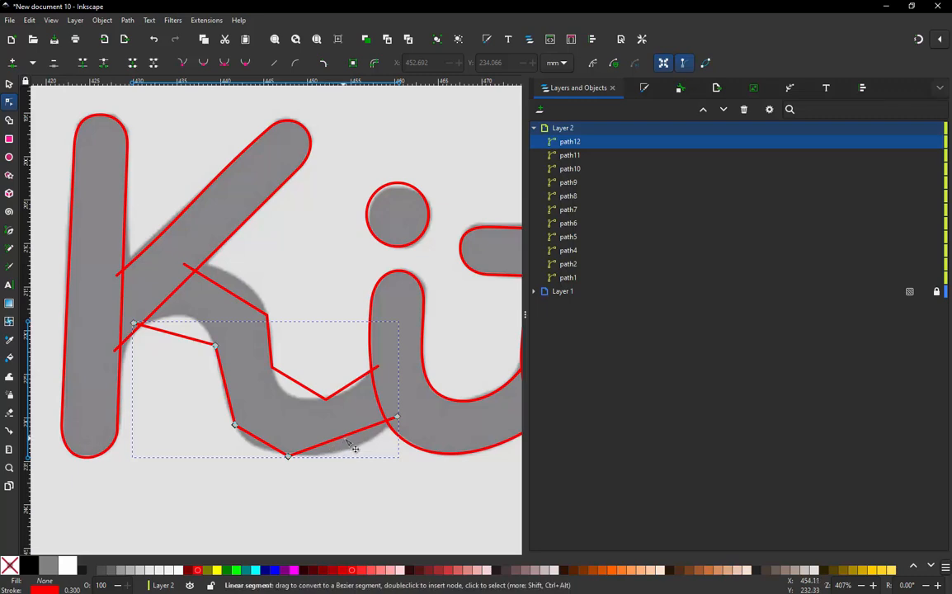
left_click_drag(353, 444, 354, 452)
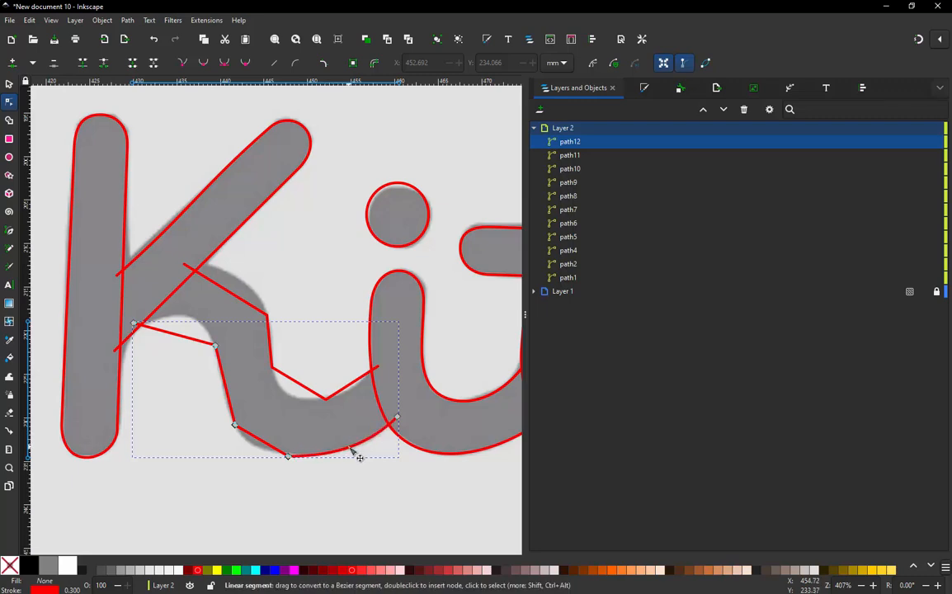
left_click_drag(275, 452, 269, 455)
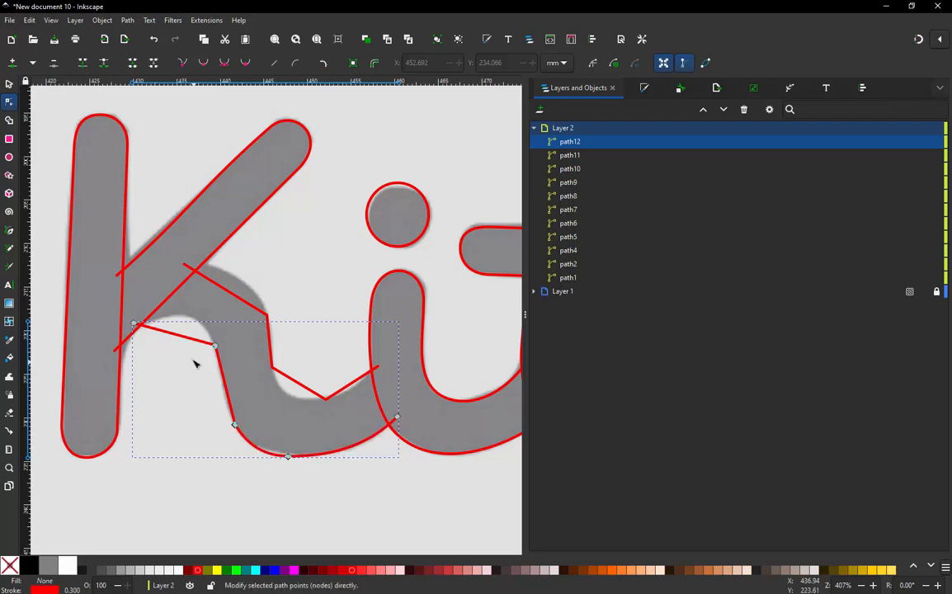
left_click_drag(185, 343, 196, 327)
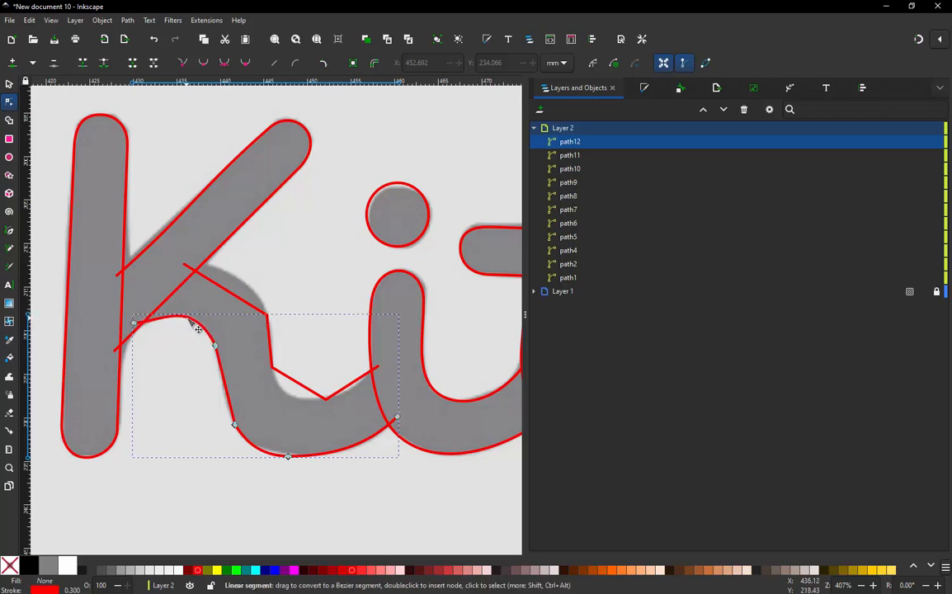
Bend the upper rail's shoulder, valley and final segments into curves that follow the leg's grey edge.
left_click(235, 295)
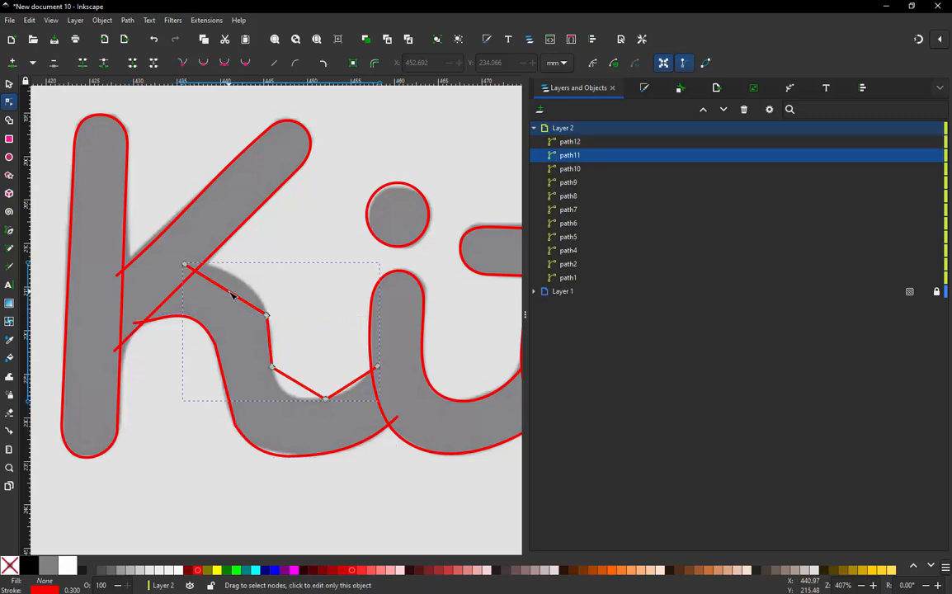
left_click_drag(242, 304, 236, 278)
left_click_drag(306, 377, 305, 406)
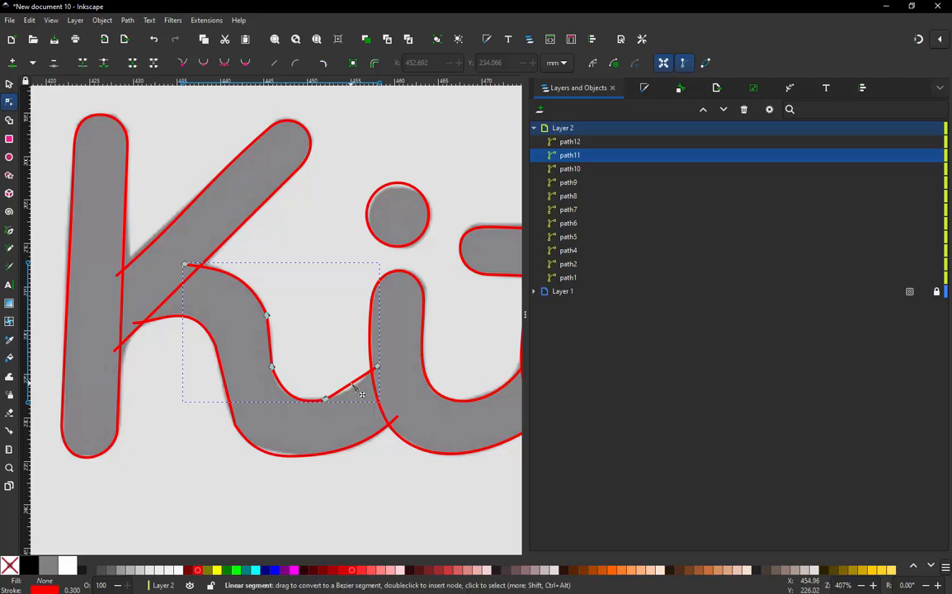
left_click_drag(352, 383, 354, 394)
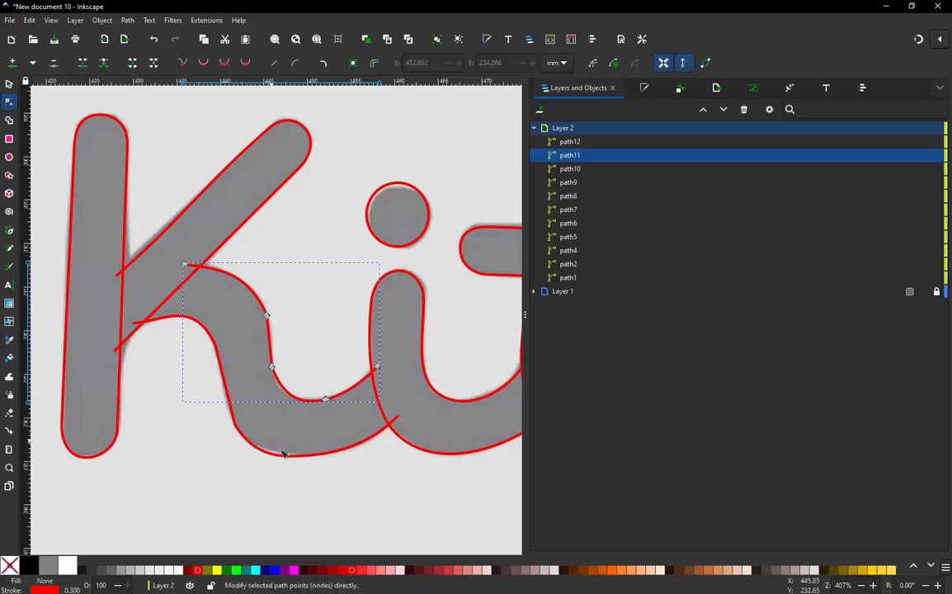
Delete the lower rail's corner node at the leg's lower bend and reshape the remaining curve along the grey edge.
left_click(307, 458)
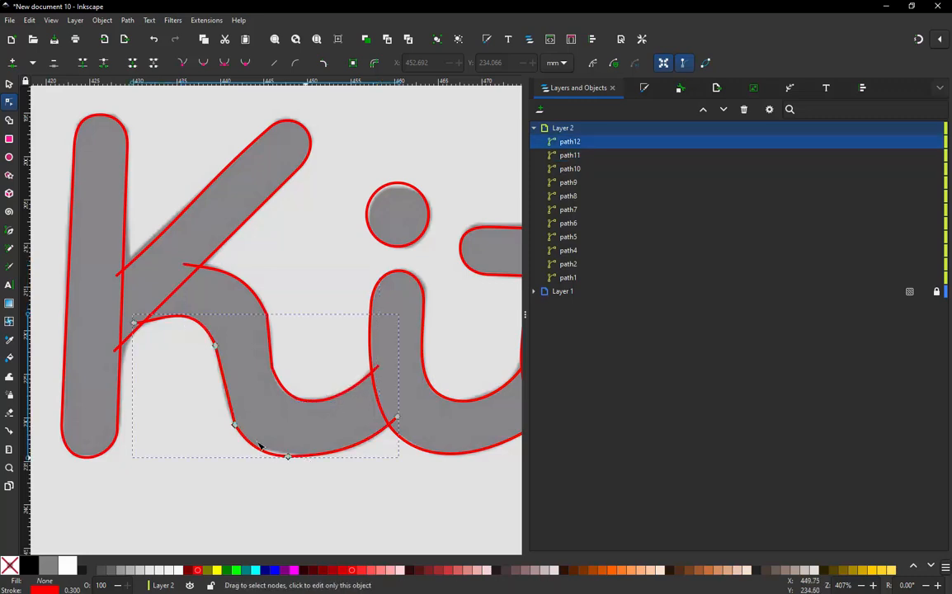
left_click(235, 426)
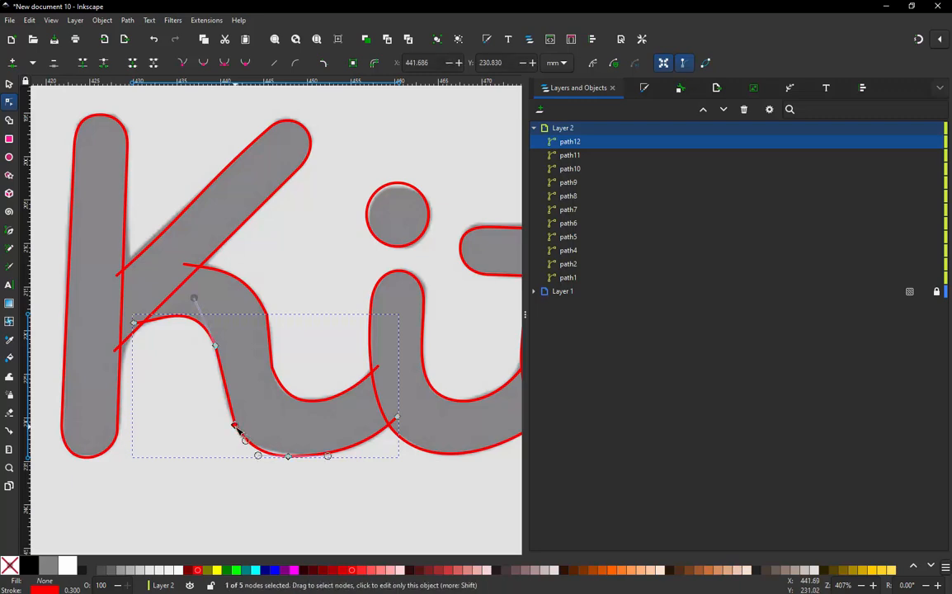
key("Delete")
left_click(289, 457)
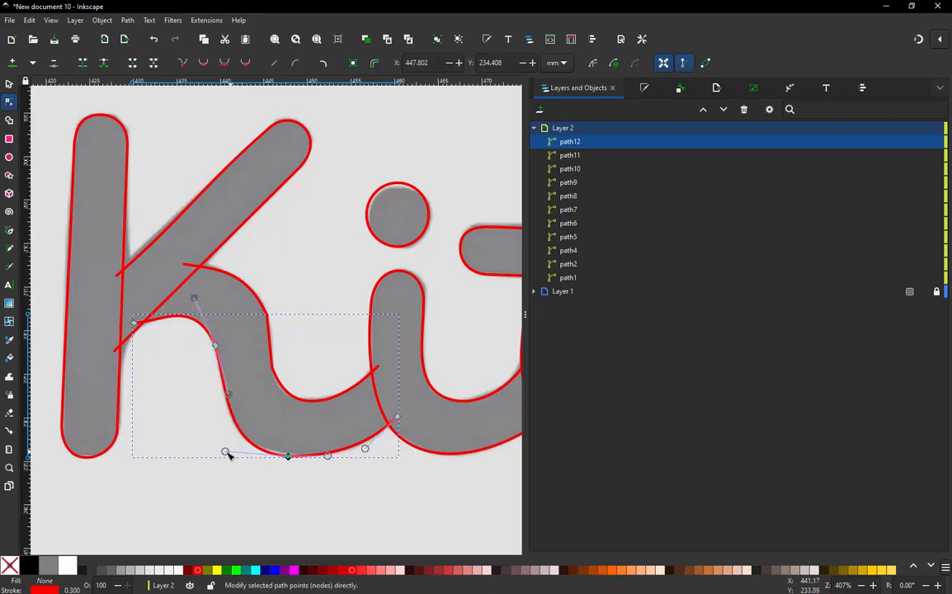
scroll(289, 461, "up", 3, "ctrl")
left_click_drag(290, 429, 289, 423)
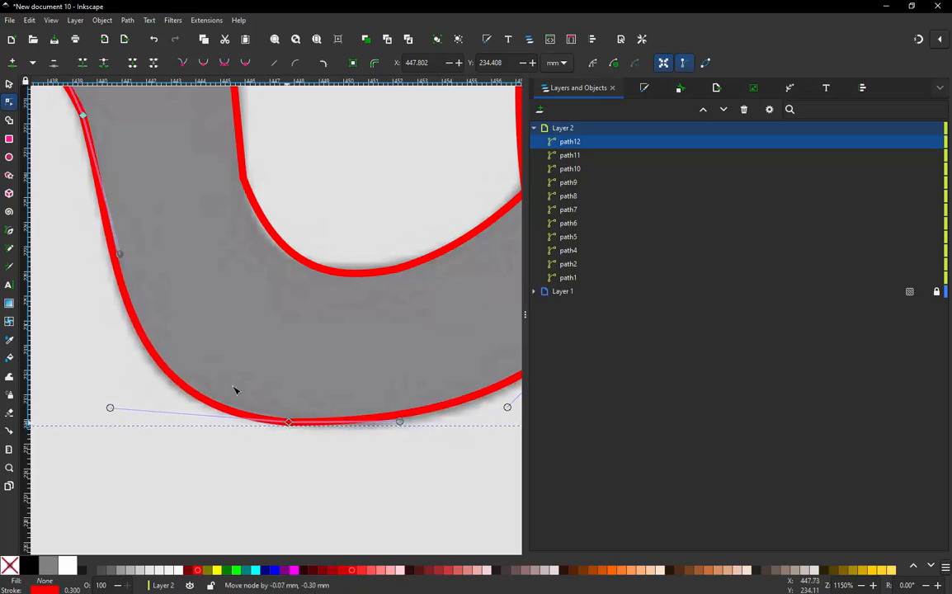
left_click_drag(123, 255, 131, 281)
scroll(220, 352, "down", 2, "ctrl")
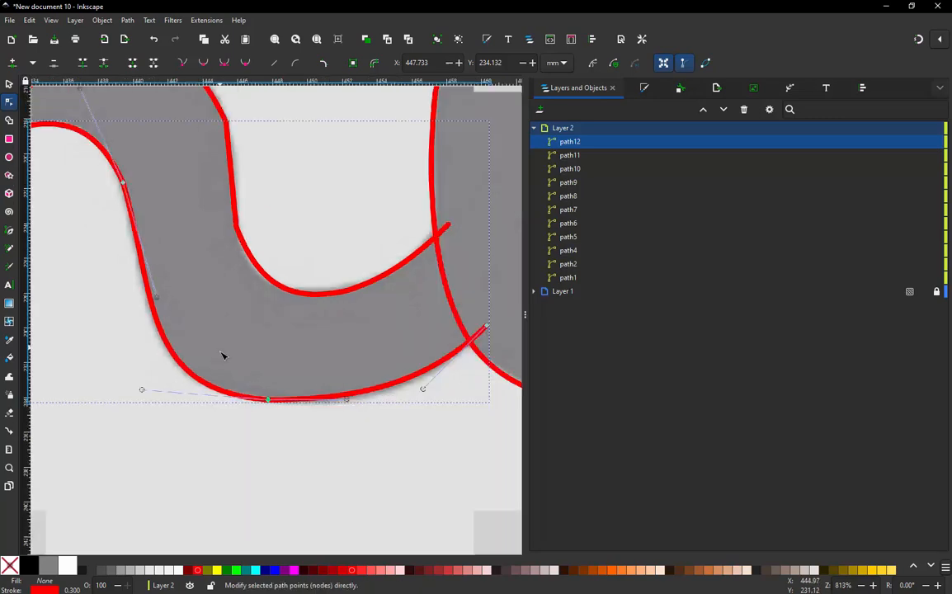
Replace the upper rail's corner node above the valley with a node midway up the straight segment, and reshape the valley curve.
scroll(230, 266, "up", 2, "ctrl")
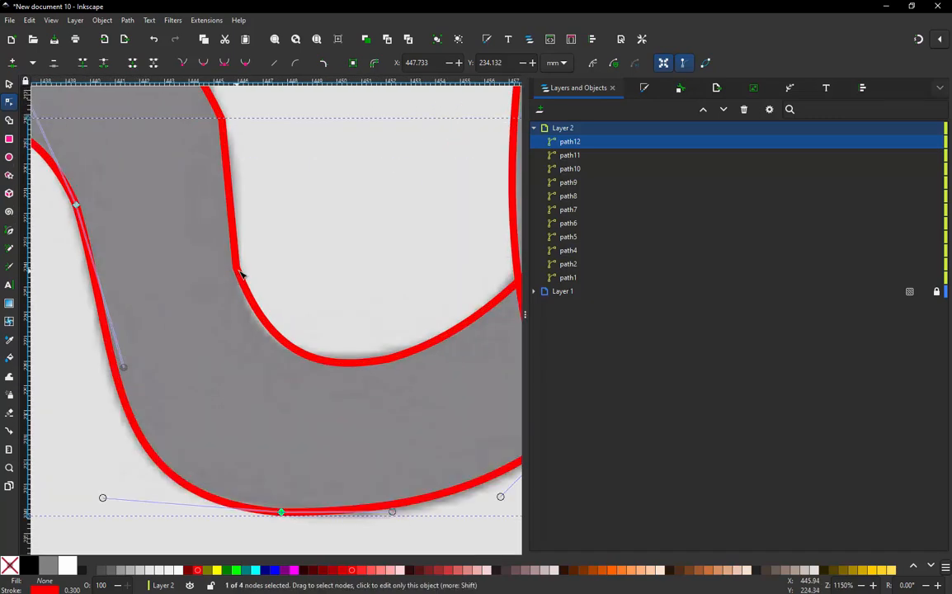
left_click(239, 274)
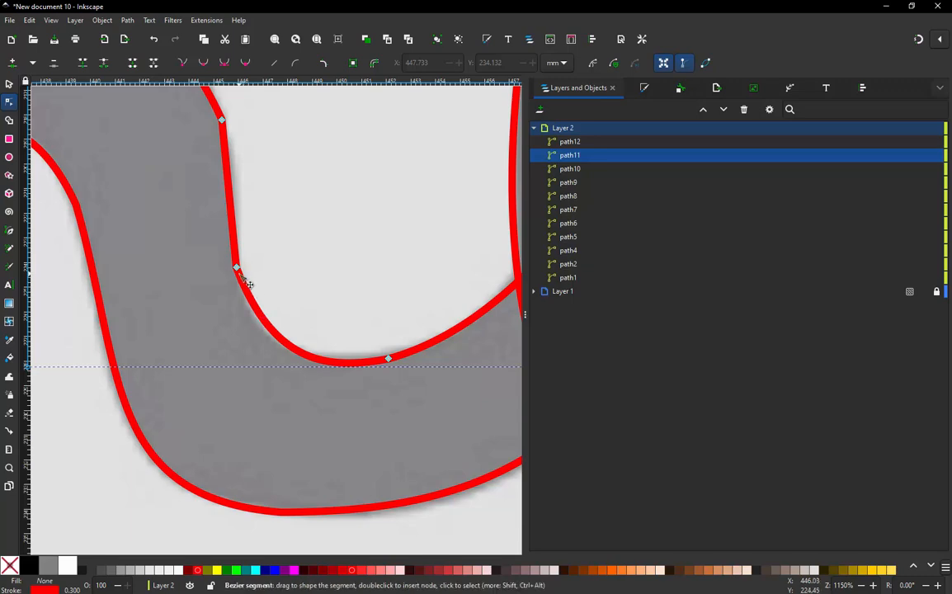
left_click(235, 204)
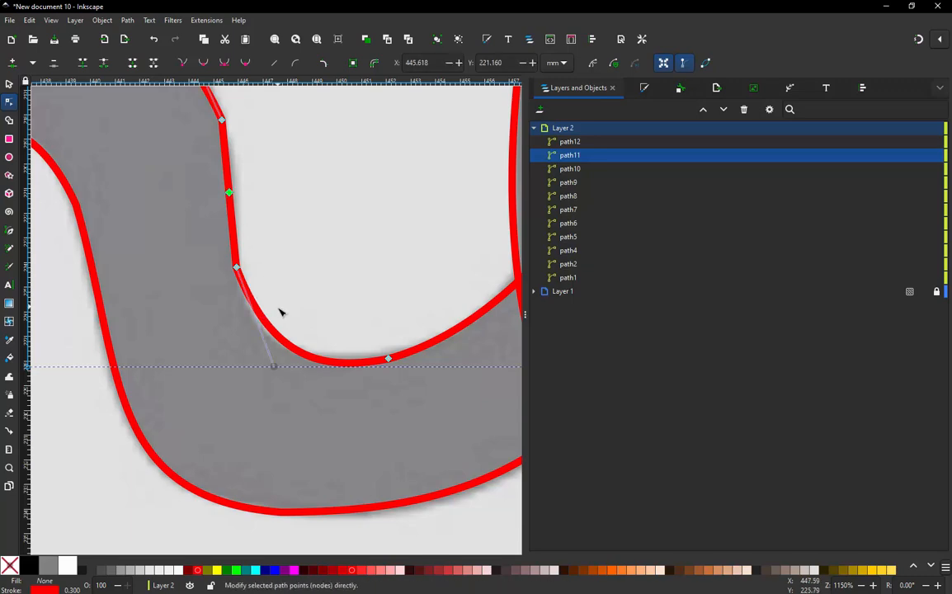
left_click(237, 269)
key("Delete")
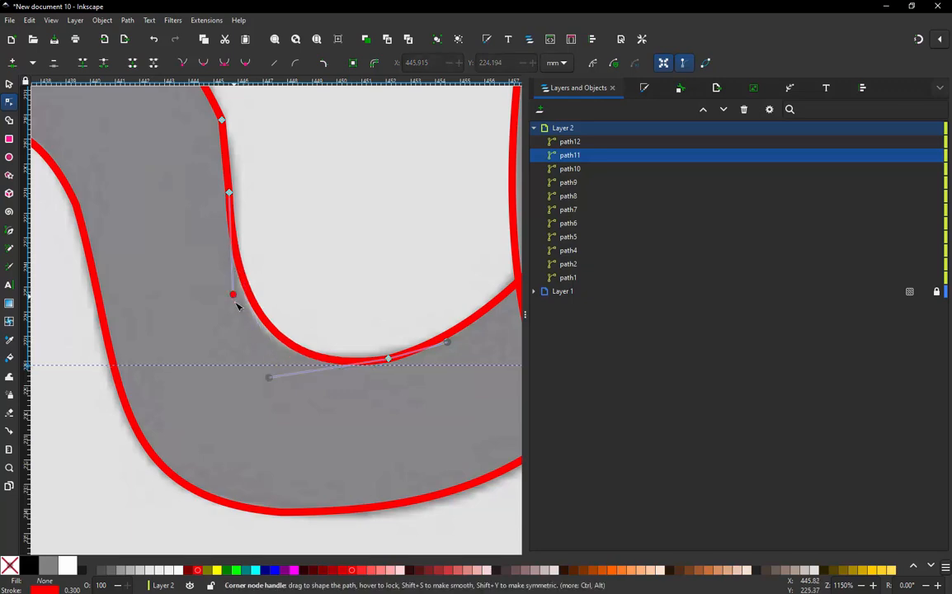
left_click_drag(237, 301, 237, 324)
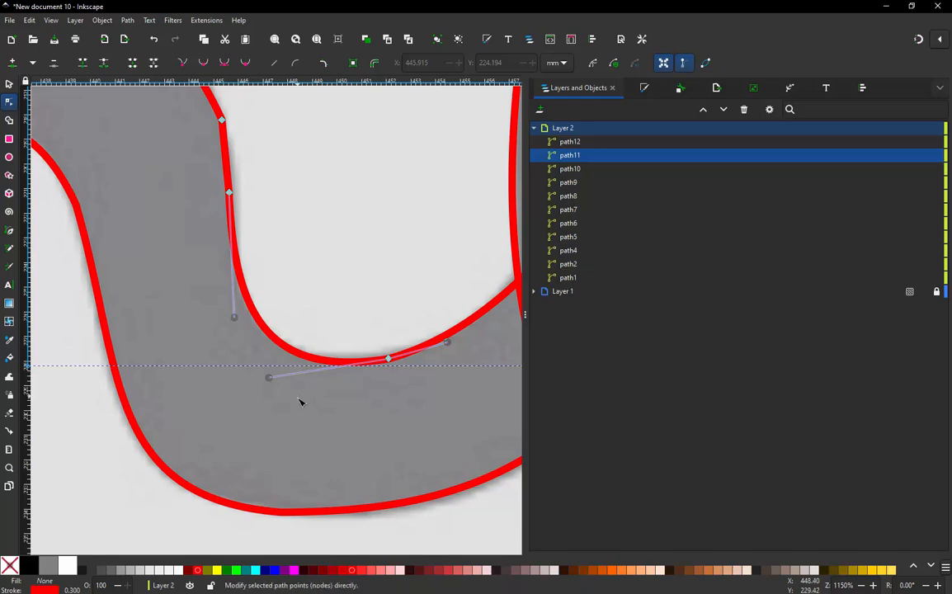
Delete the upper rail's shoulder corner node and adjust the curve handles so the shoulder follows the grey edge.
scroll(268, 399, "down", 3)
scroll(280, 276, "up", 3)
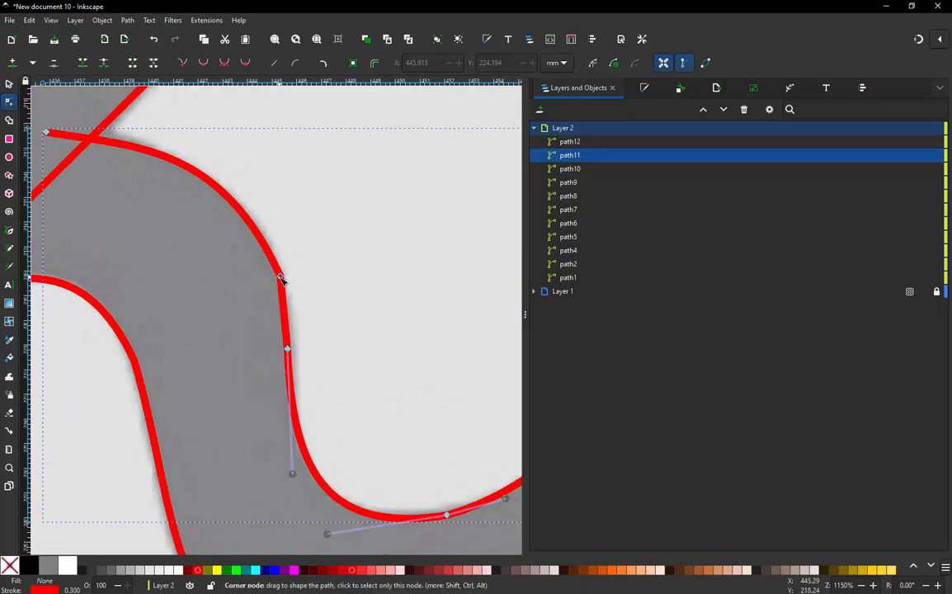
left_click(280, 278)
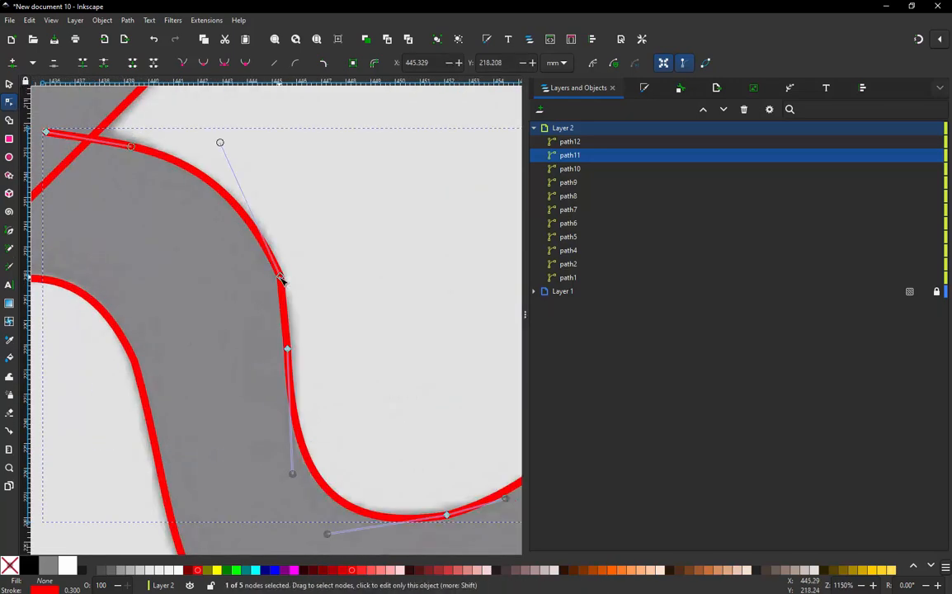
key("Delete")
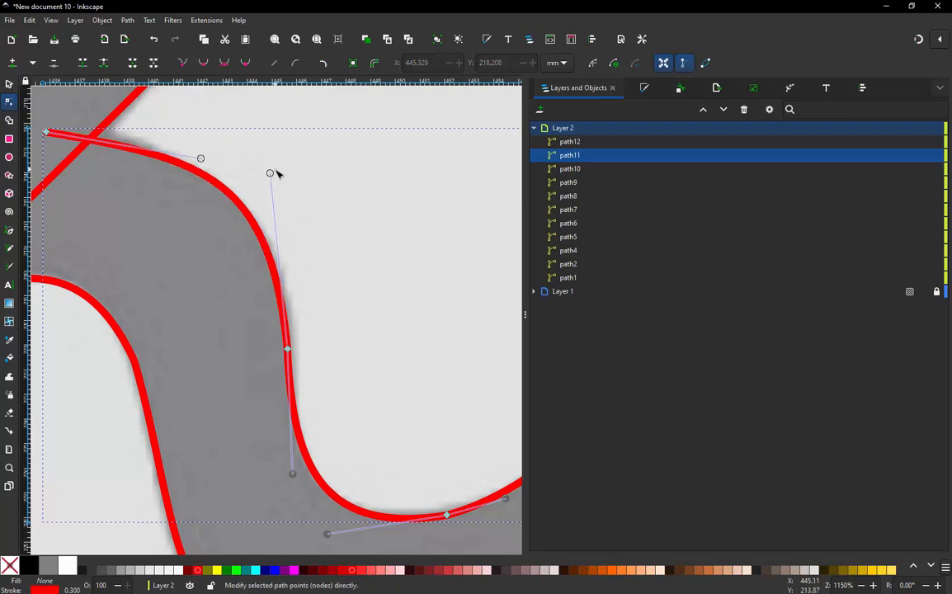
left_click_drag(270, 173, 281, 176)
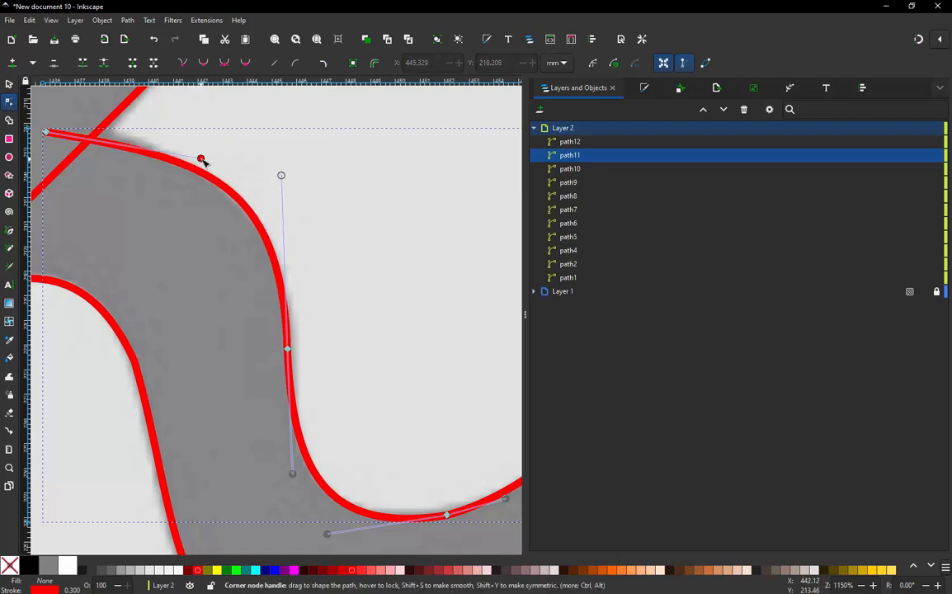
left_click_drag(202, 158, 166, 142)
Combine the leg's upper and lower rails into a single path.
scroll(248, 215, "down", 2)
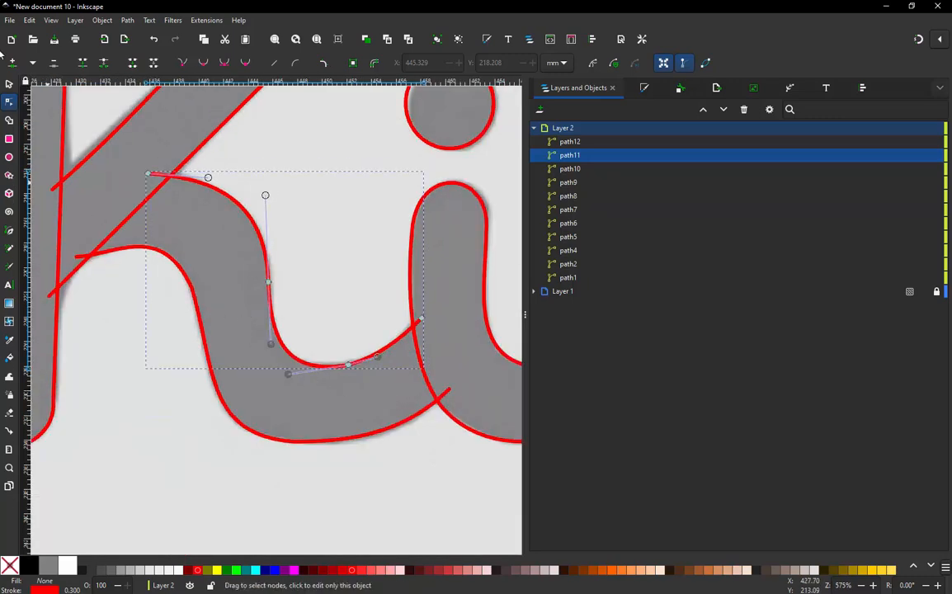
left_click(8, 85)
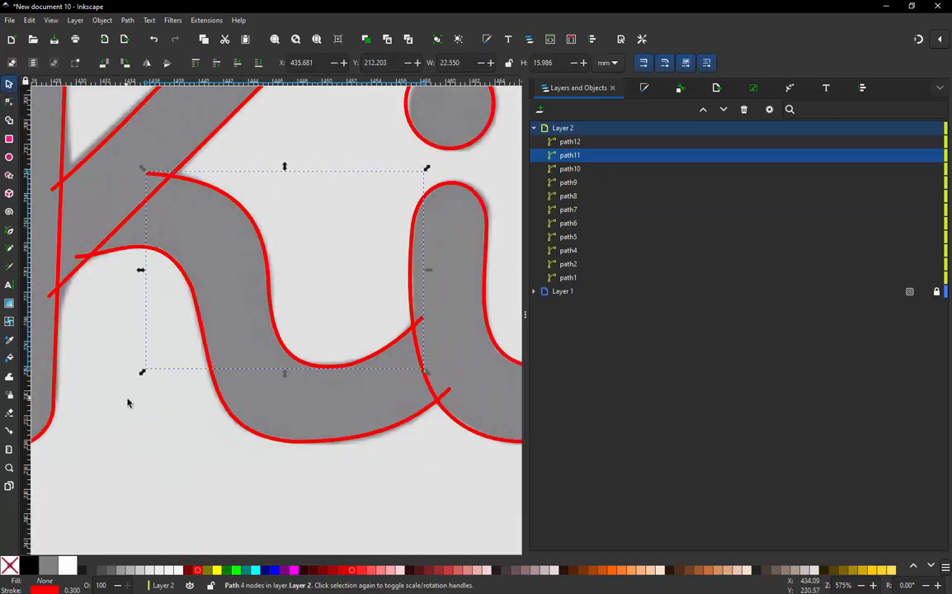
left_click(190, 447)
left_click(270, 439)
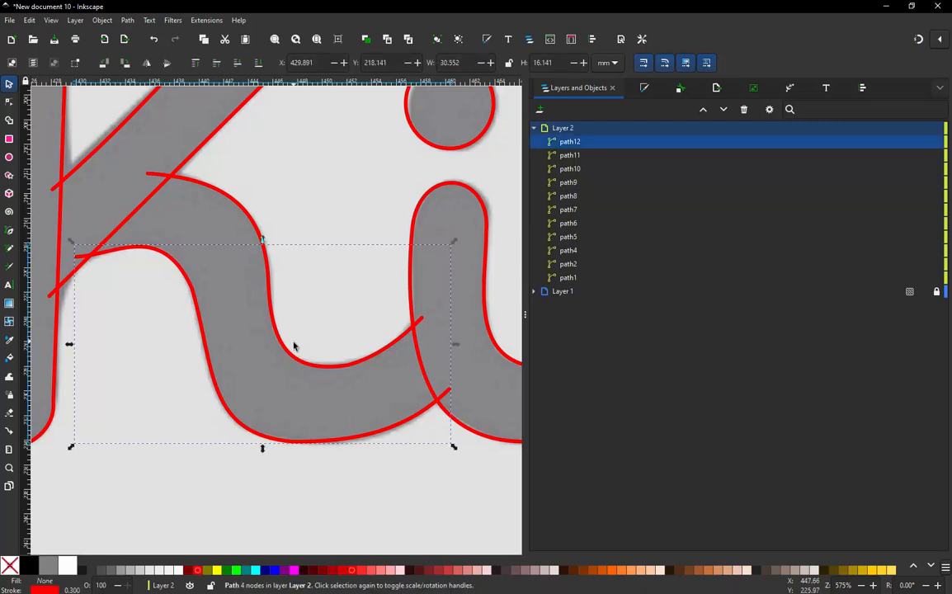
left_click(288, 353, "shift")
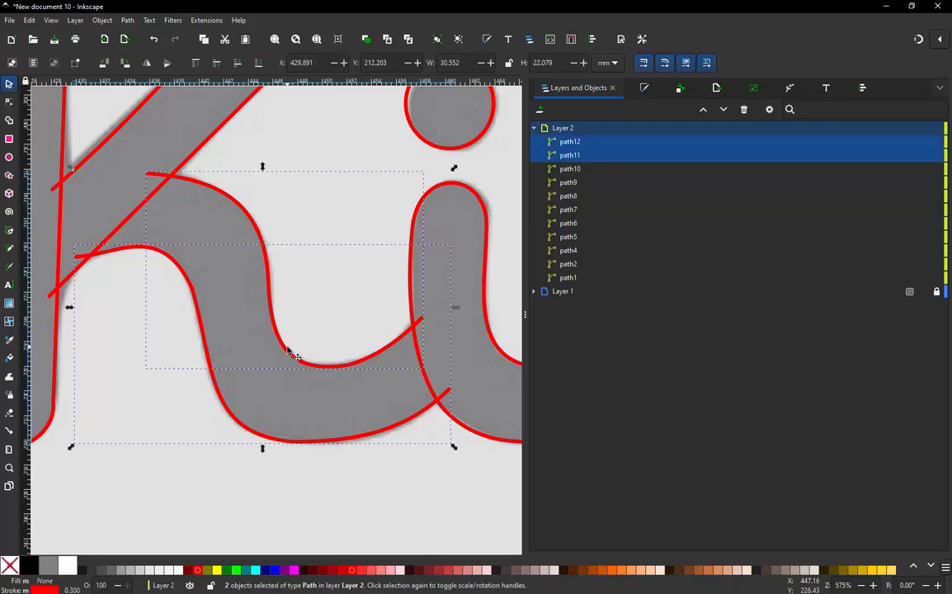
key("ctrl")
key("ctrl+k")
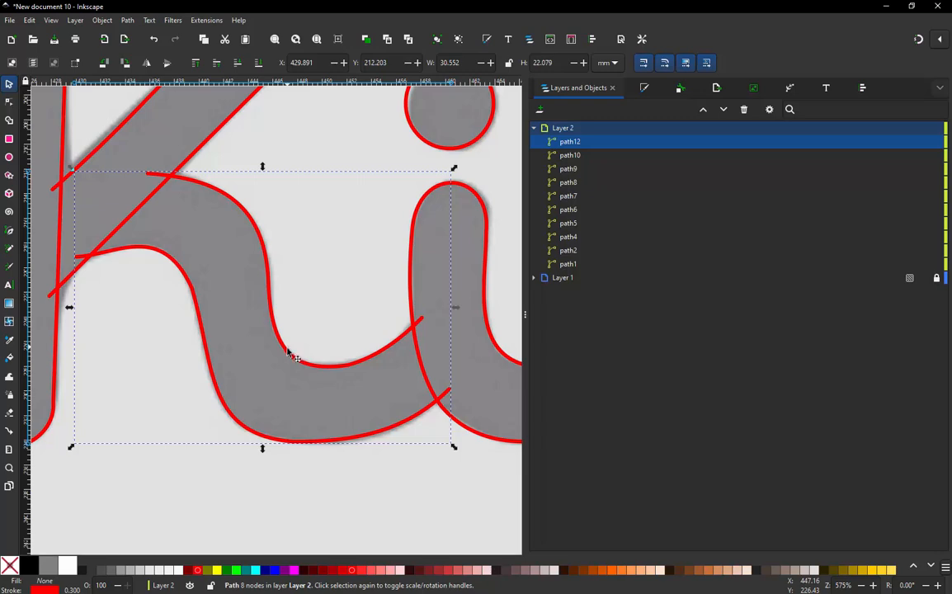
Insert four extra nodes on each rail of the combined leg path, paired across the leg from the shoulder to the final bend.
double_click(290, 355)
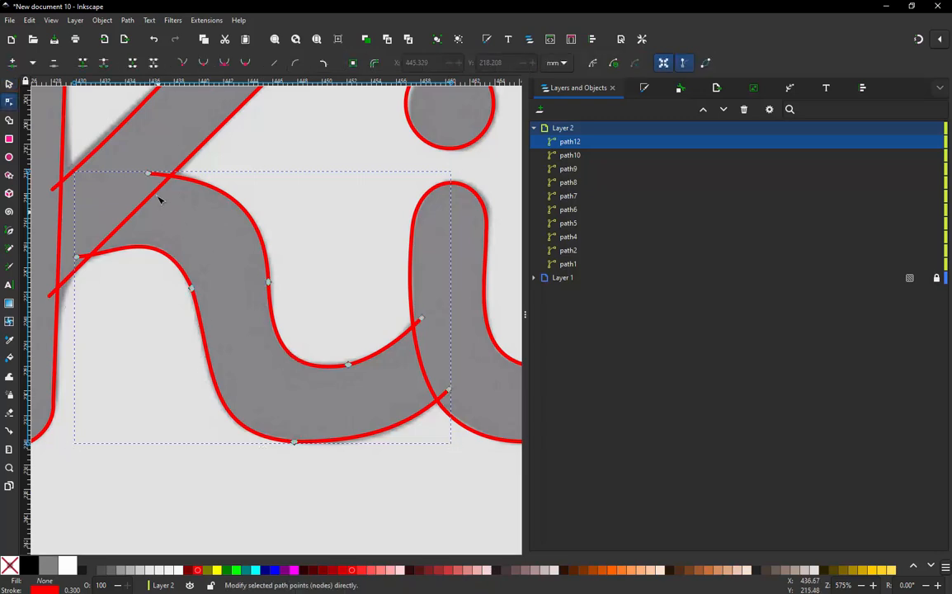
left_click(176, 264)
double_click(172, 260)
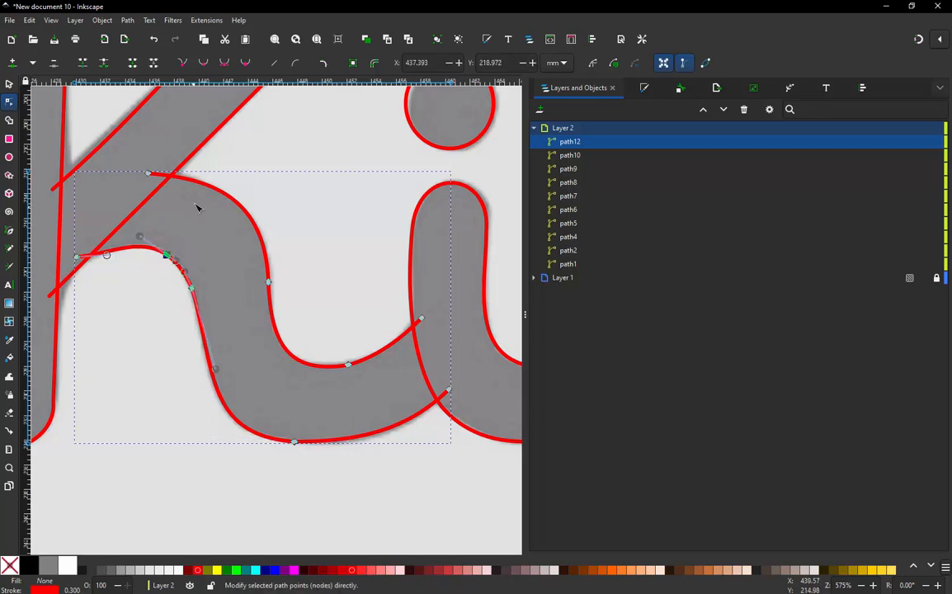
double_click(206, 186)
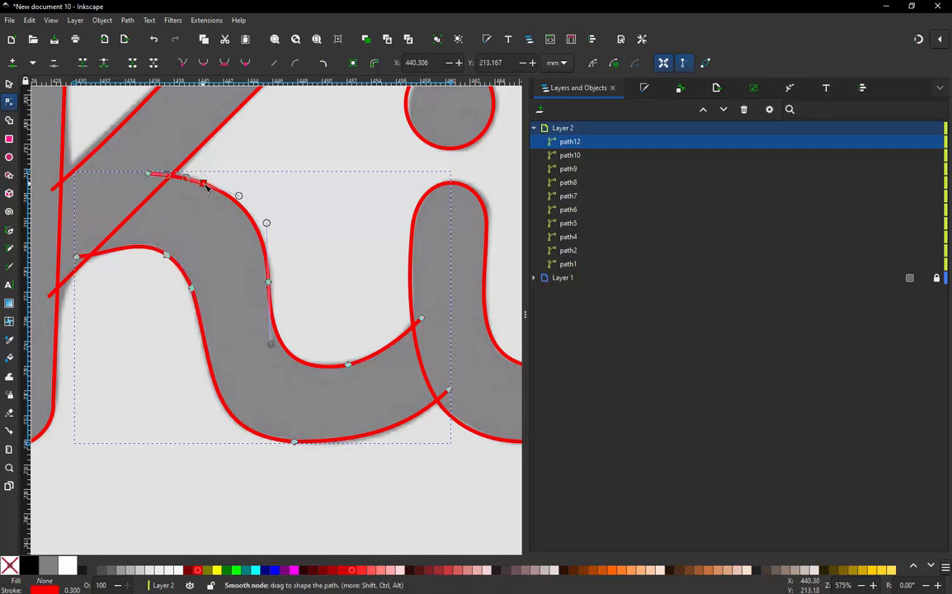
double_click(251, 218)
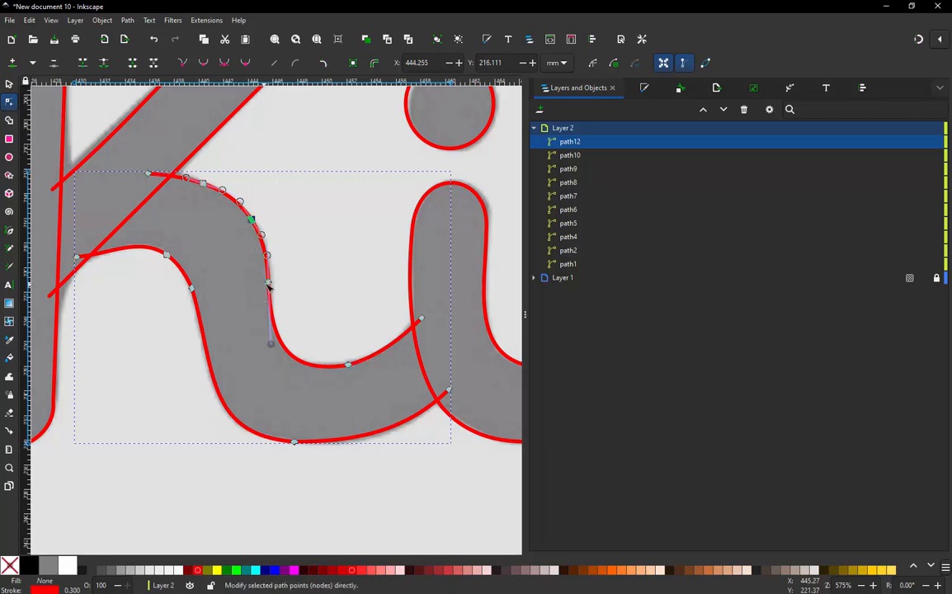
double_click(197, 310)
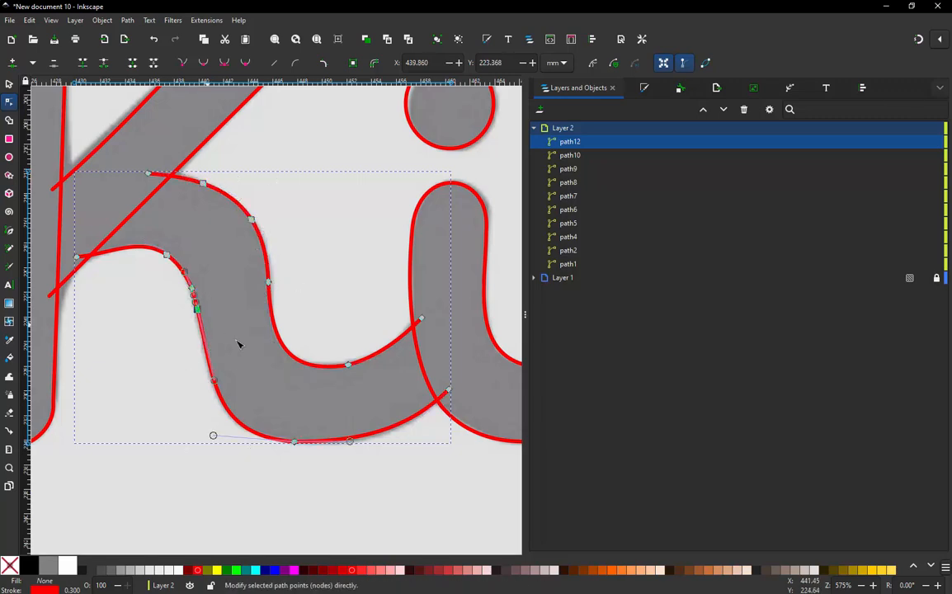
double_click(283, 345)
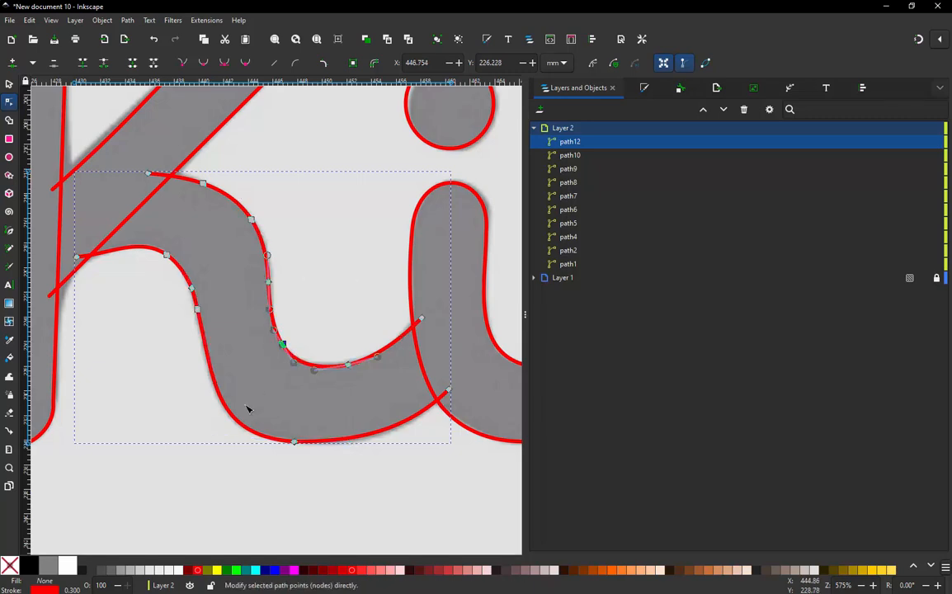
double_click(236, 420)
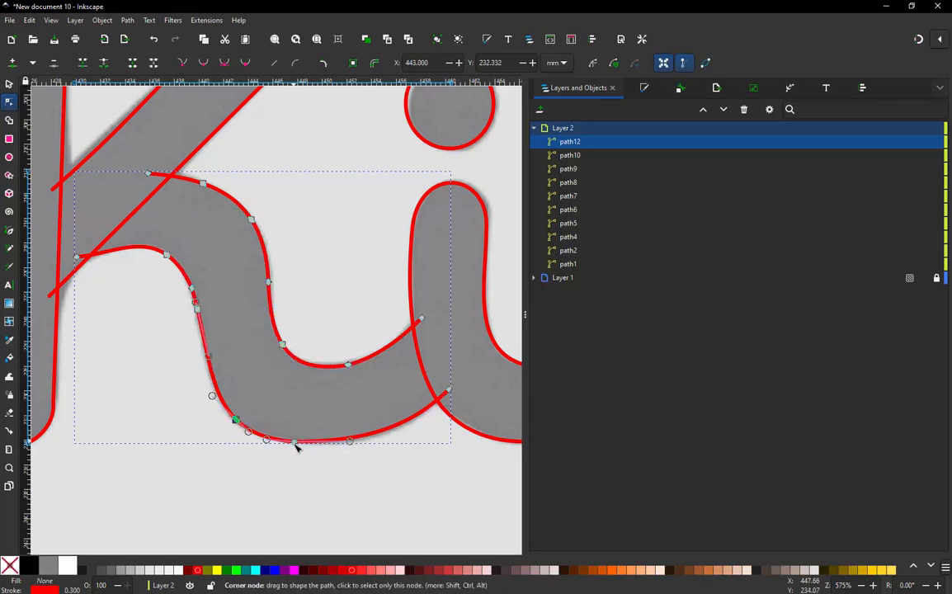
double_click(305, 363)
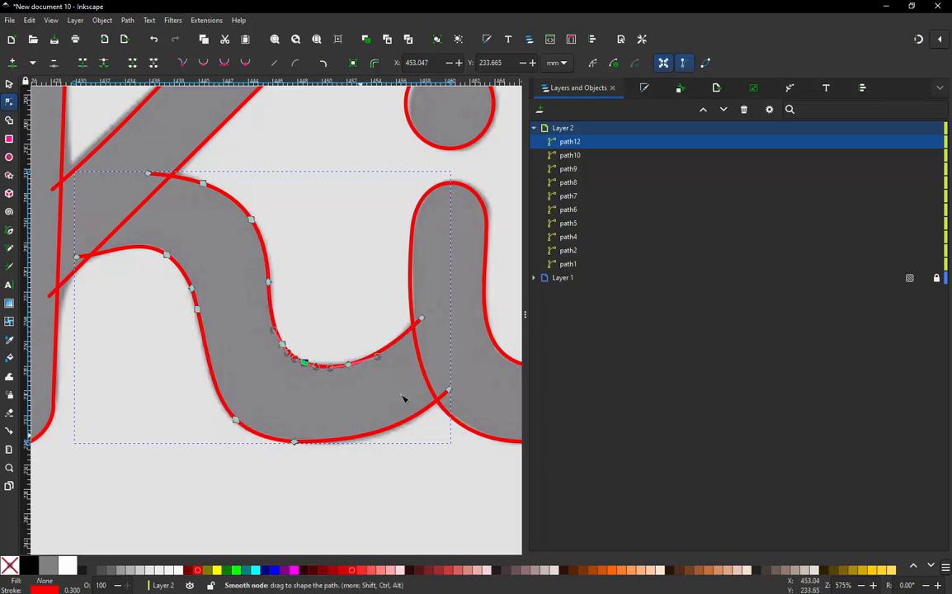
double_click(360, 437)
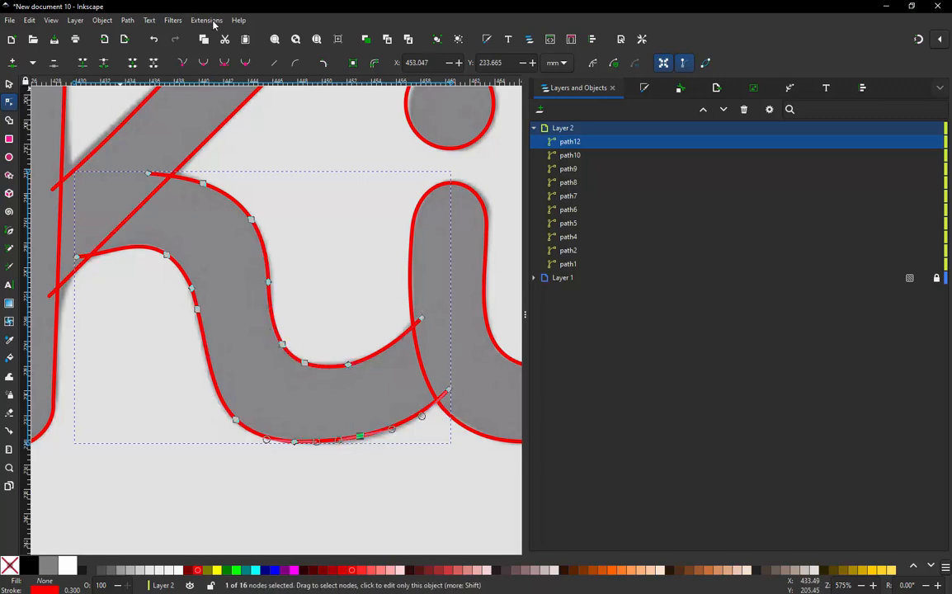
Turn off running stitch along paths for the leg in the Ink/Stitch parameters so it stitches as a satin column, and apply.
left_click(206, 19)
mouse_move(221, 163)
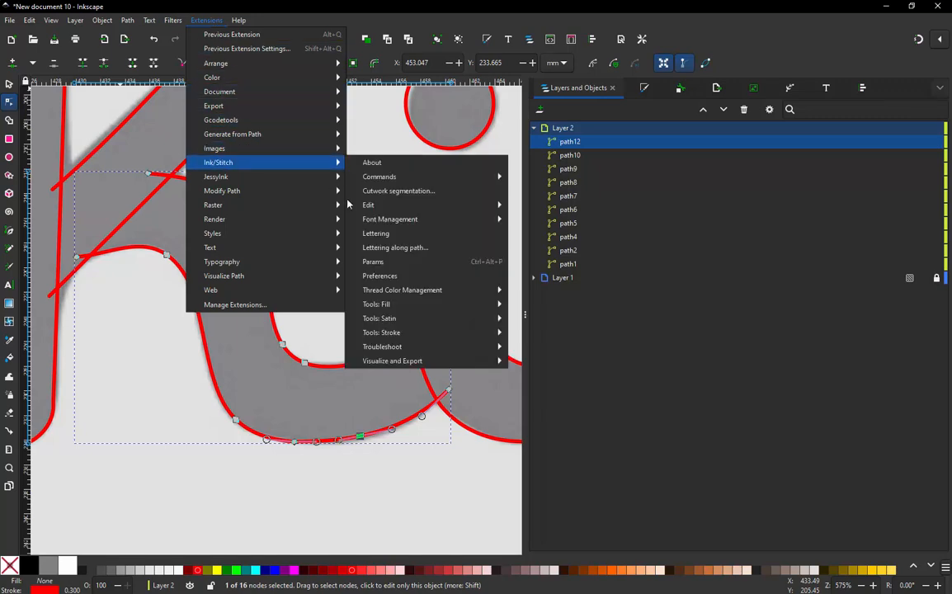
left_click(342, 239)
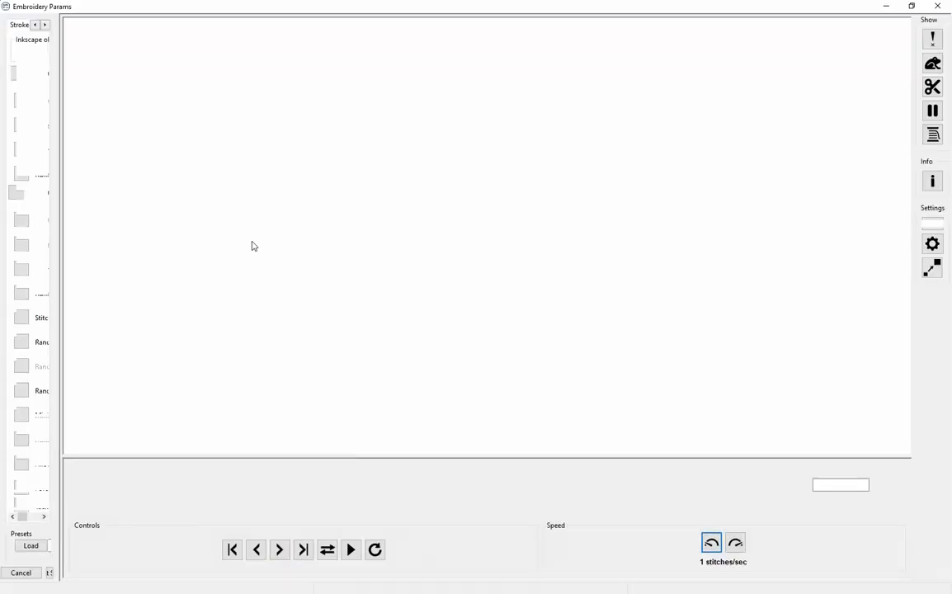
left_click(39, 83)
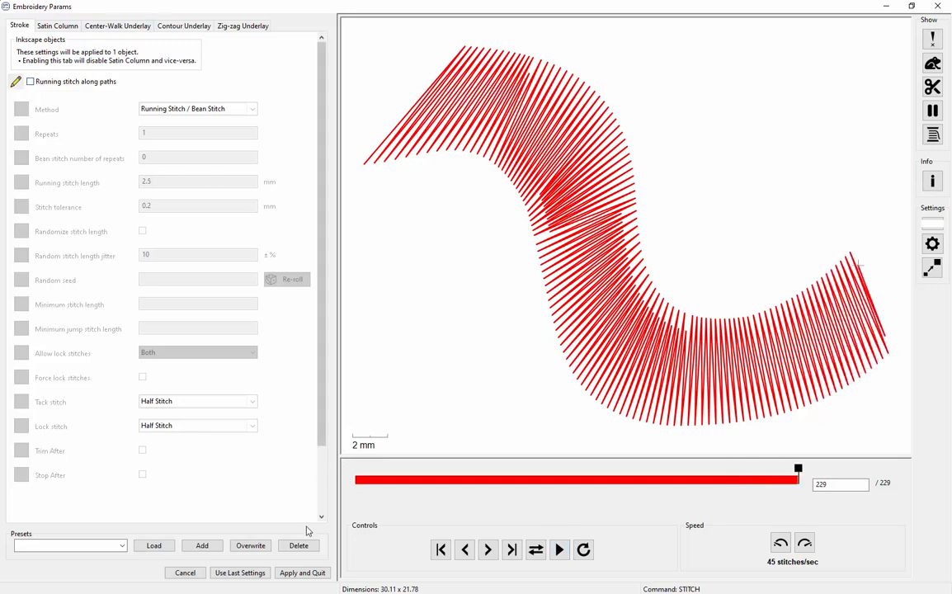
left_click(318, 572)
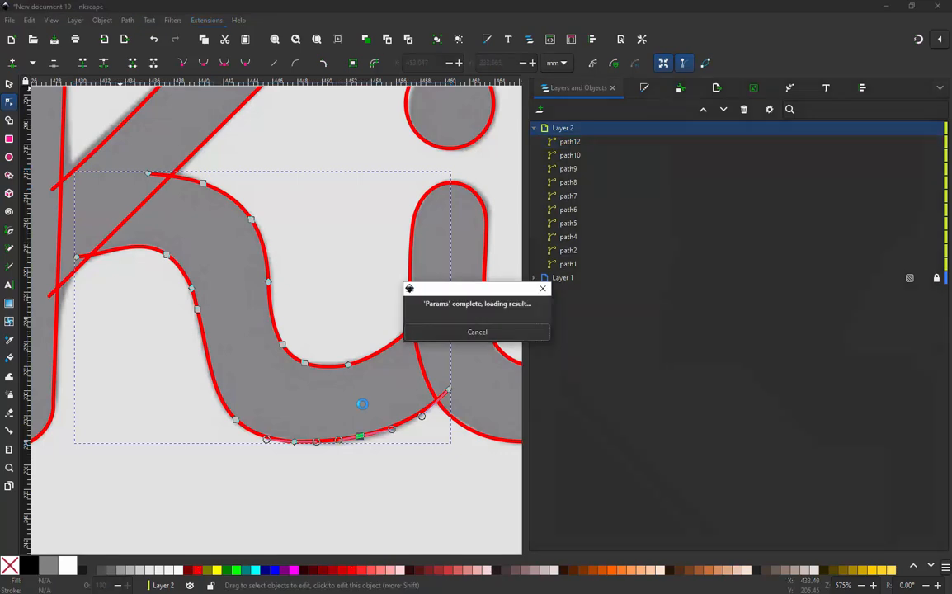
left_click(327, 256)
scroll(293, 373, "down", 6)
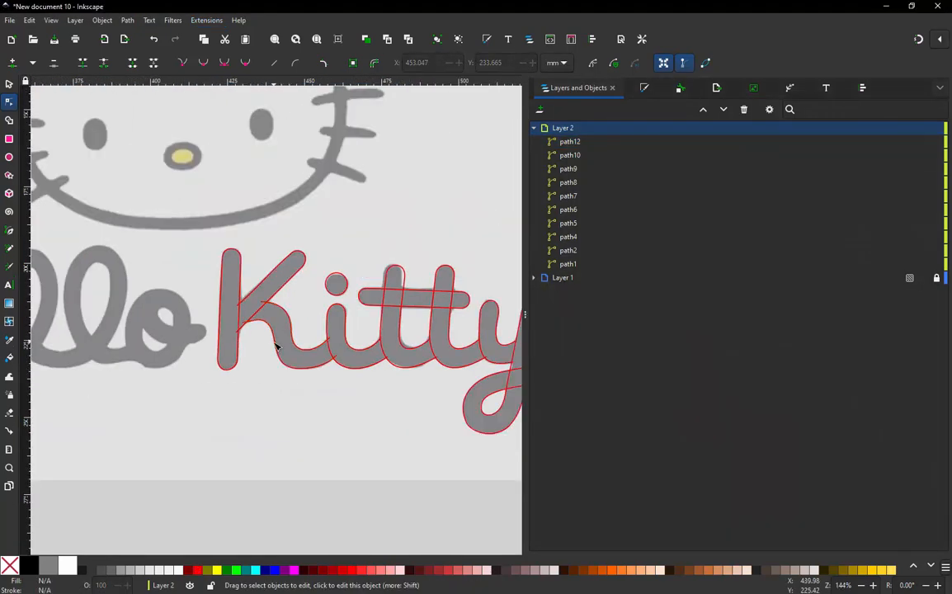
scroll(421, 381, "up", 2)
scroll(421, 377, "down", 1)
scroll(347, 360, "up", 1)
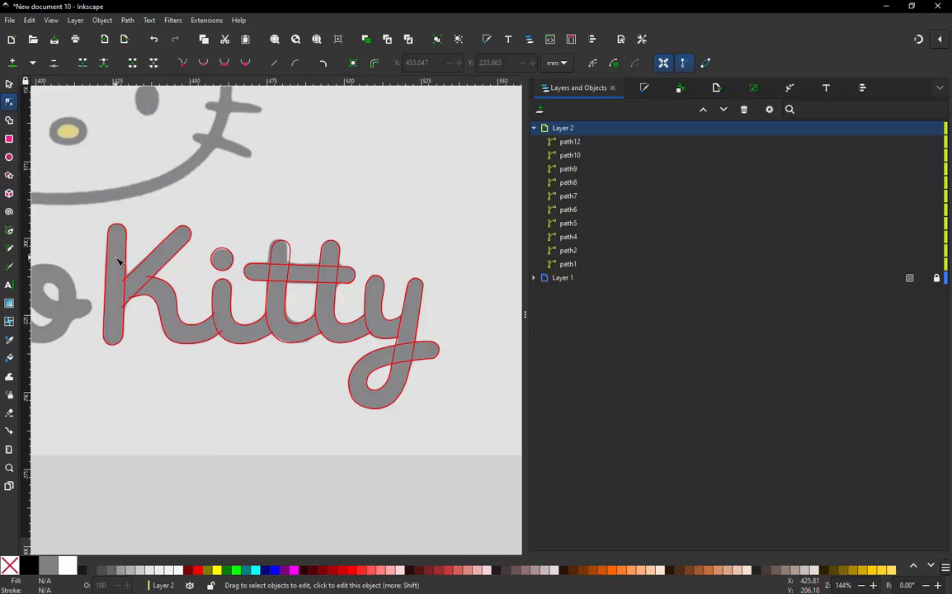
scroll(132, 289, "up", 2)
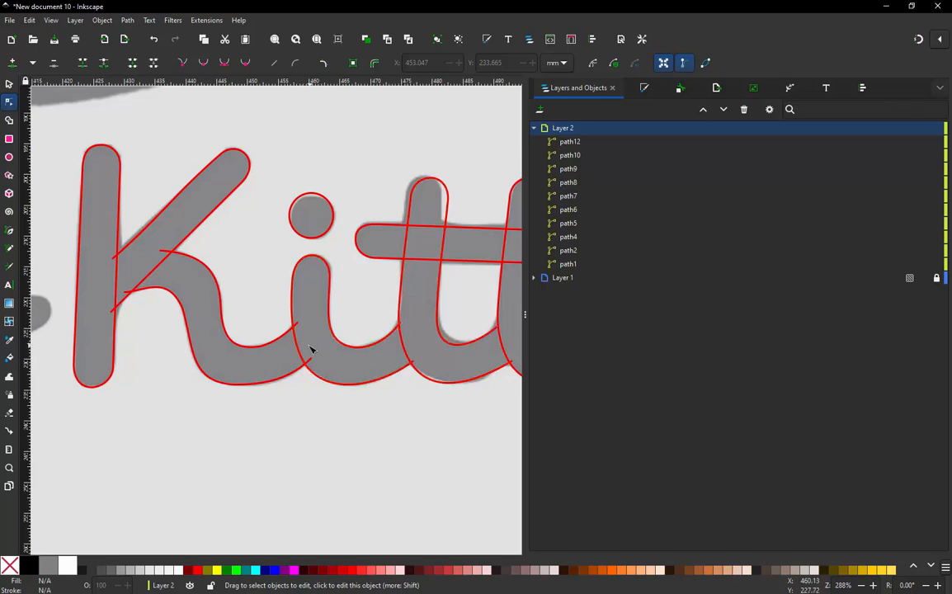
Examine the red outlines of the Kitty lettering from the K through to the y's looped tail.
scroll(310, 351, "down", 2)
scroll(467, 351, "up", 2)
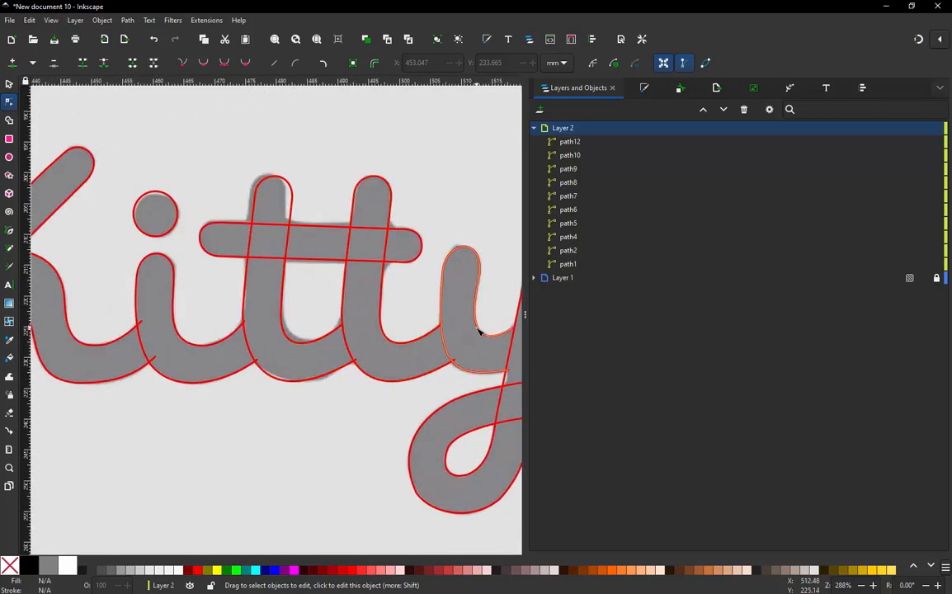
scroll(388, 358, "down", 2)
scroll(429, 375, "up", 1)
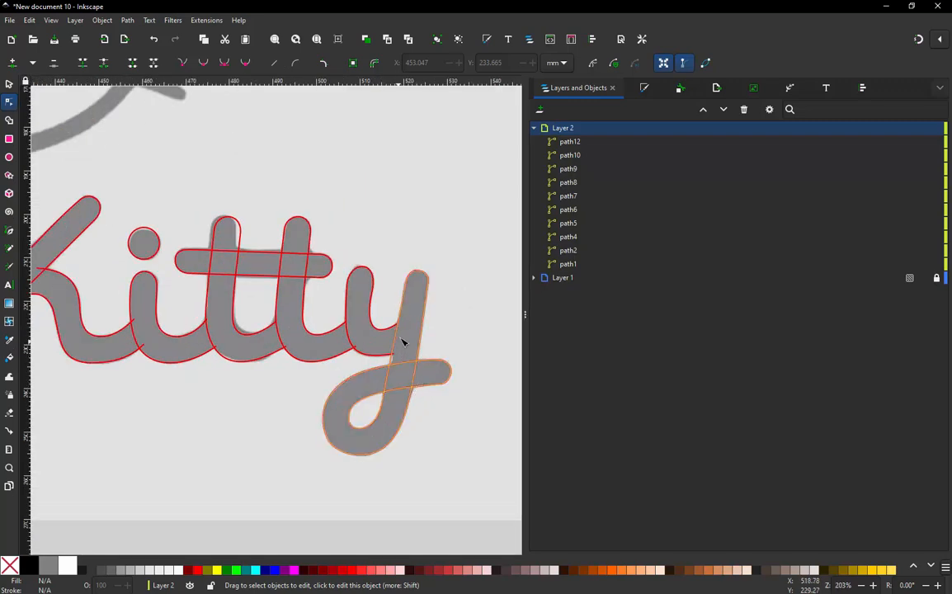
scroll(393, 348, "up", 2)
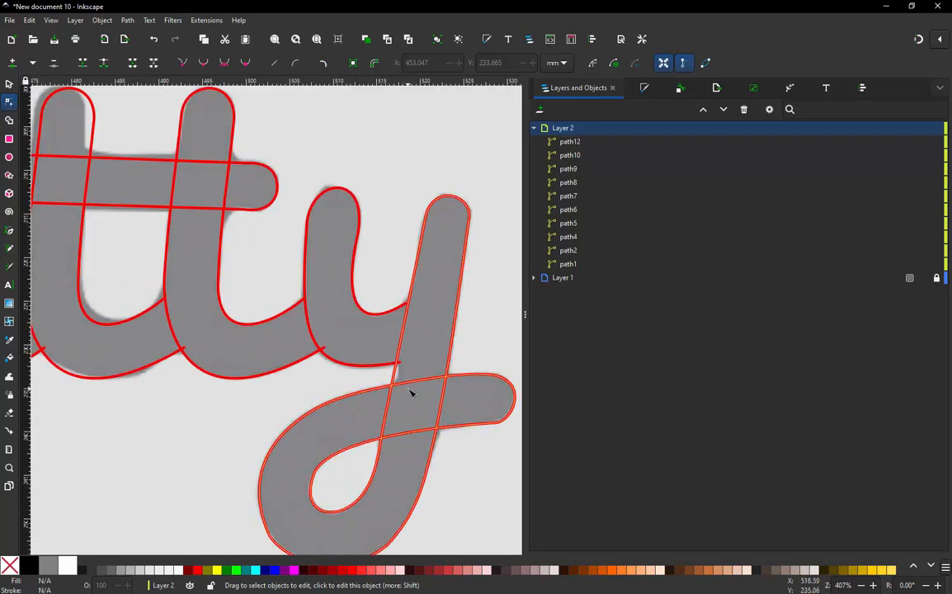
scroll(421, 346, "down", 4)
scroll(426, 338, "up", 1)
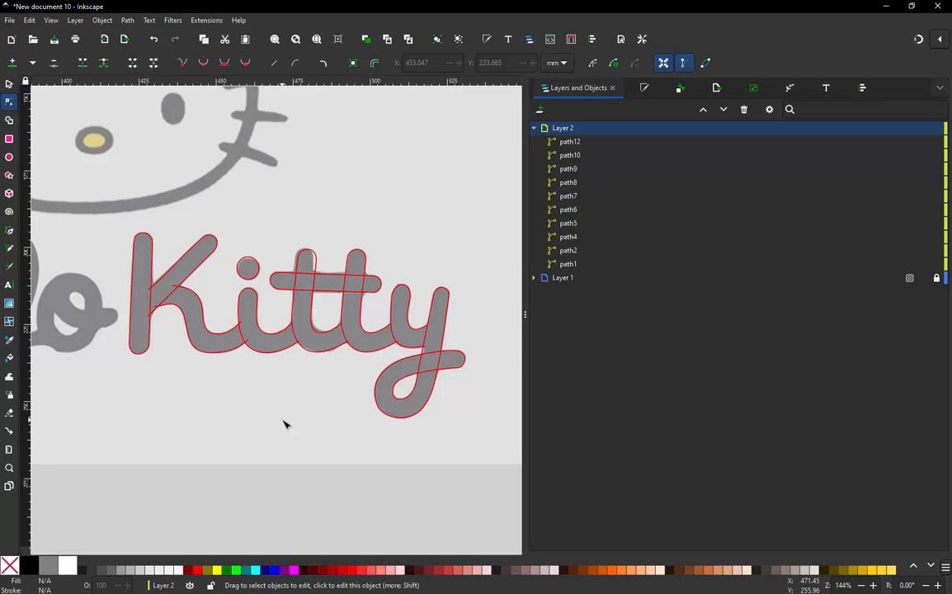
Re-stack all ten Kitty paths in selection order: K leg, arm, stem, i dot, i body, crossbar, first t, second t, y's short stroke, looped tail.
left_click(185, 321, "shift")
left_click(184, 321)
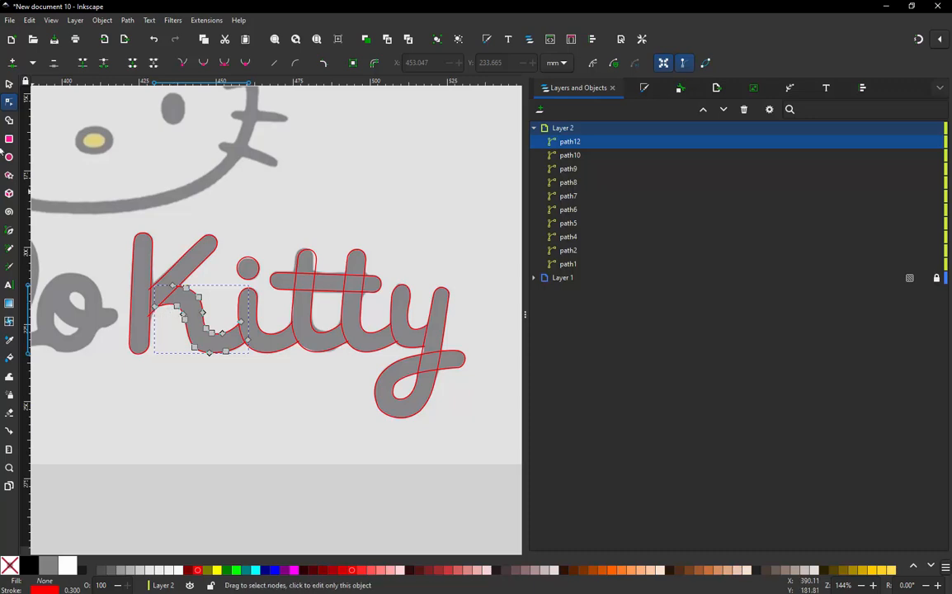
left_click(9, 84)
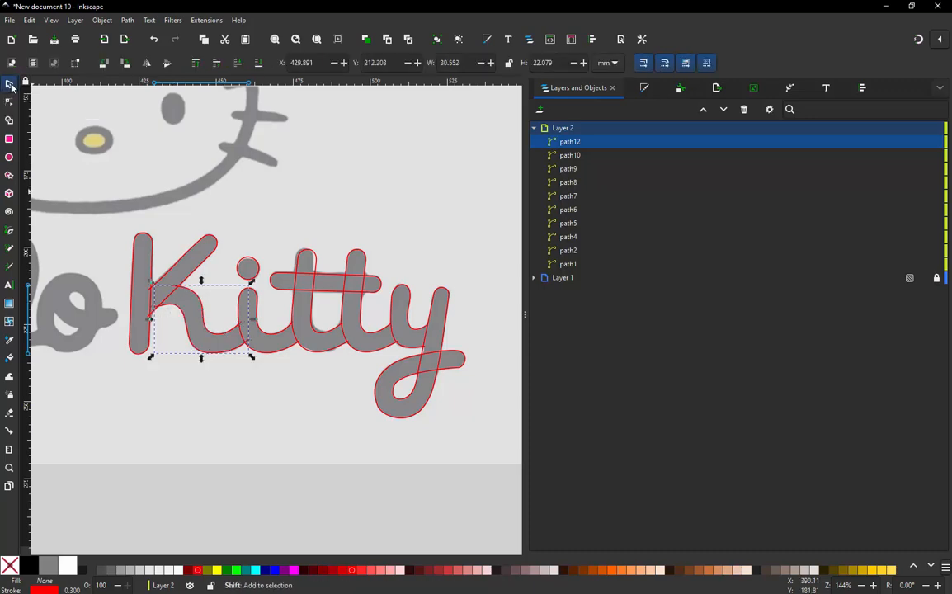
left_click(207, 268, "shift")
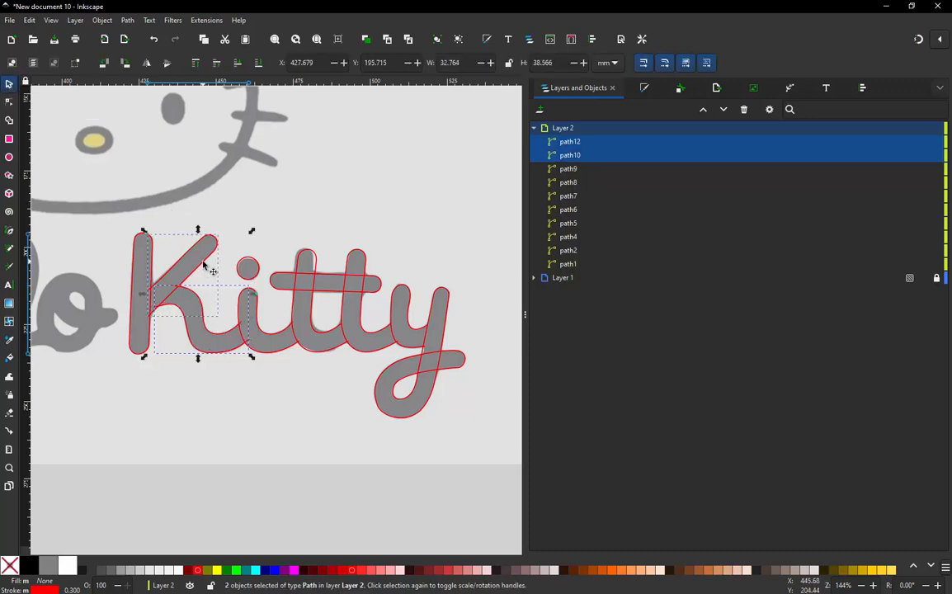
left_click(151, 246, "shift")
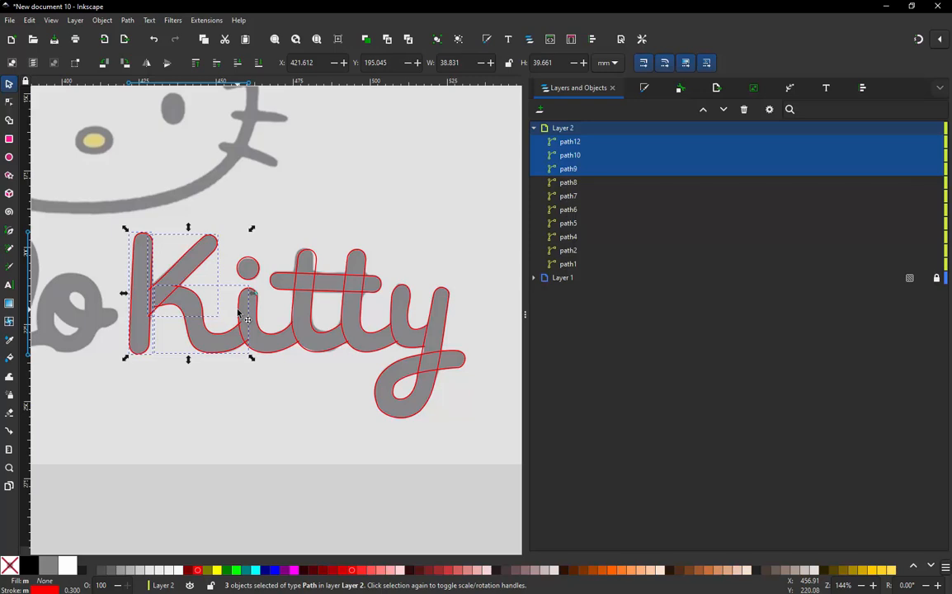
left_click(256, 265, "shift")
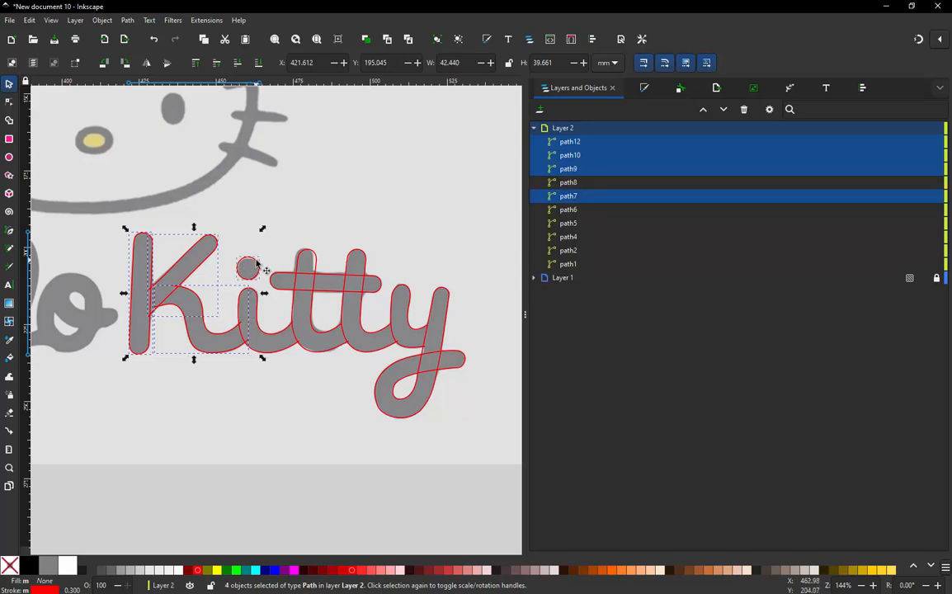
left_click(260, 314, "shift")
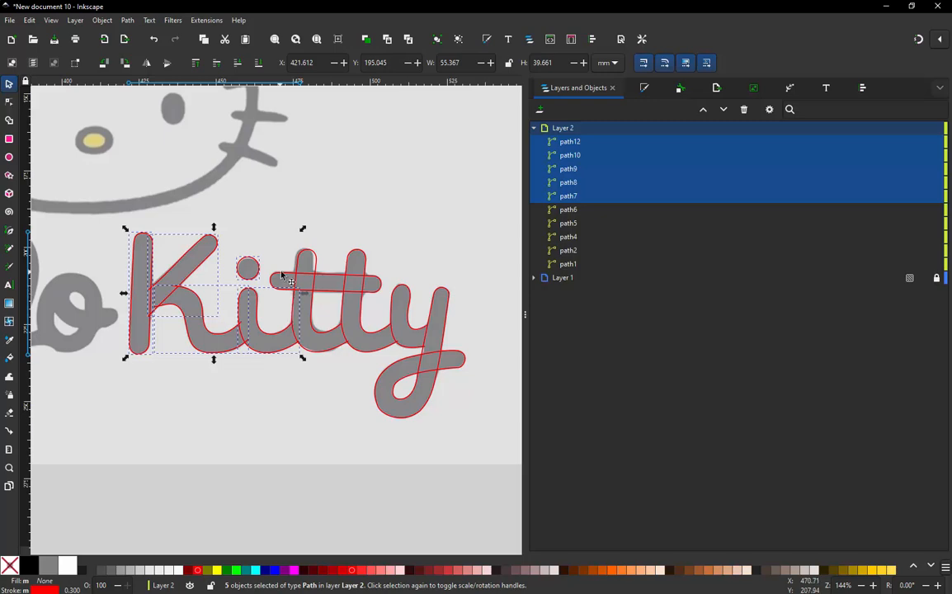
left_click(279, 279, "shift")
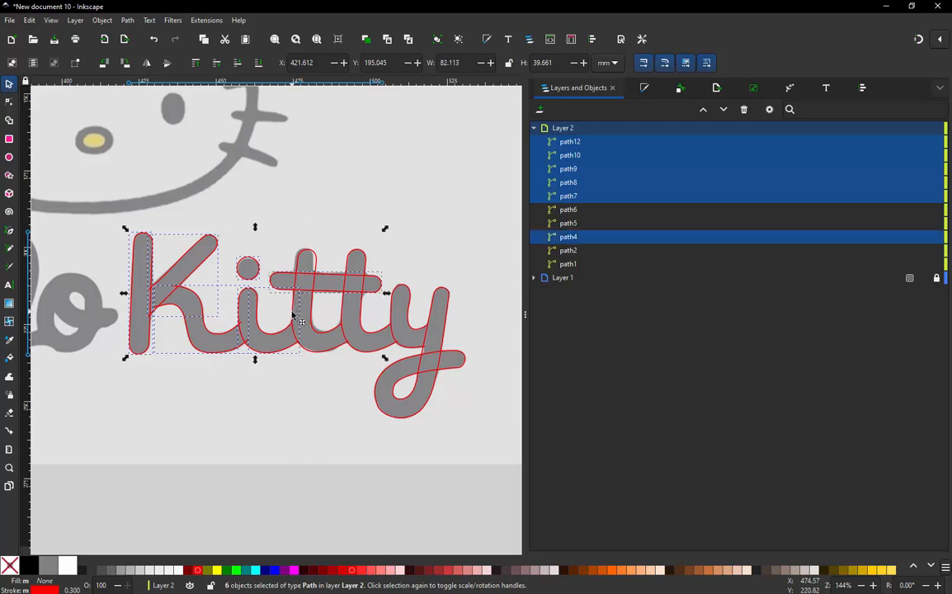
left_click(297, 317, "shift")
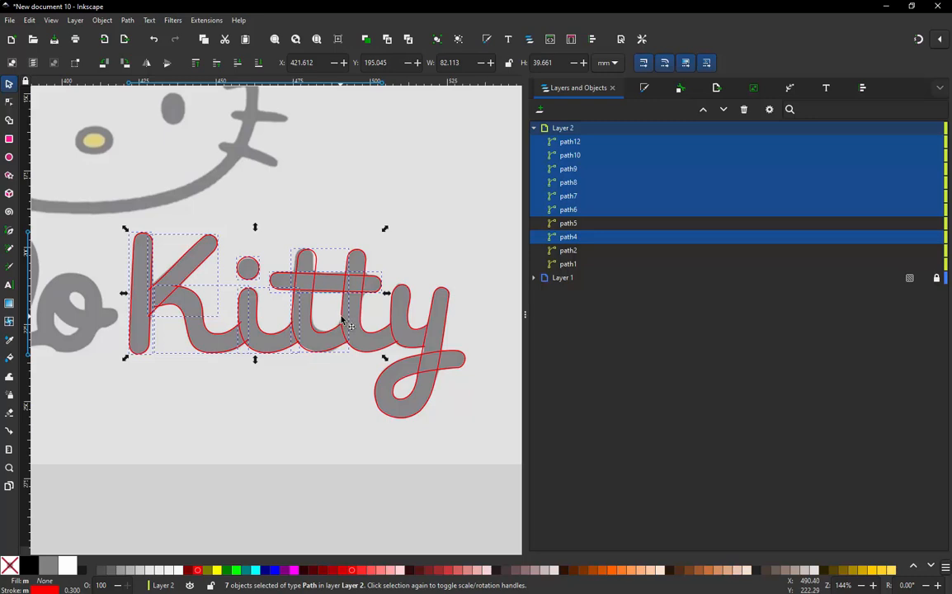
left_click(388, 320, "shift")
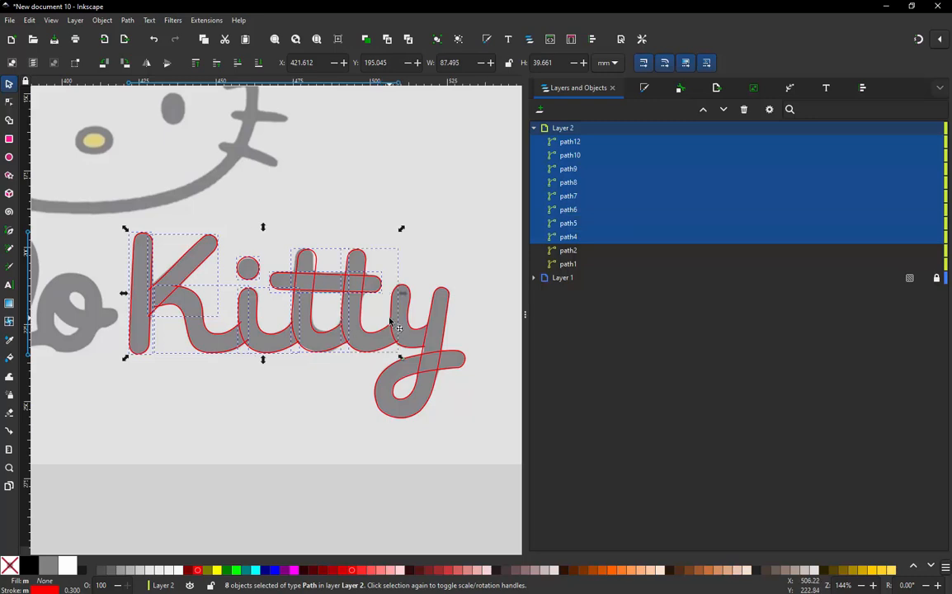
left_click(404, 289, "shift")
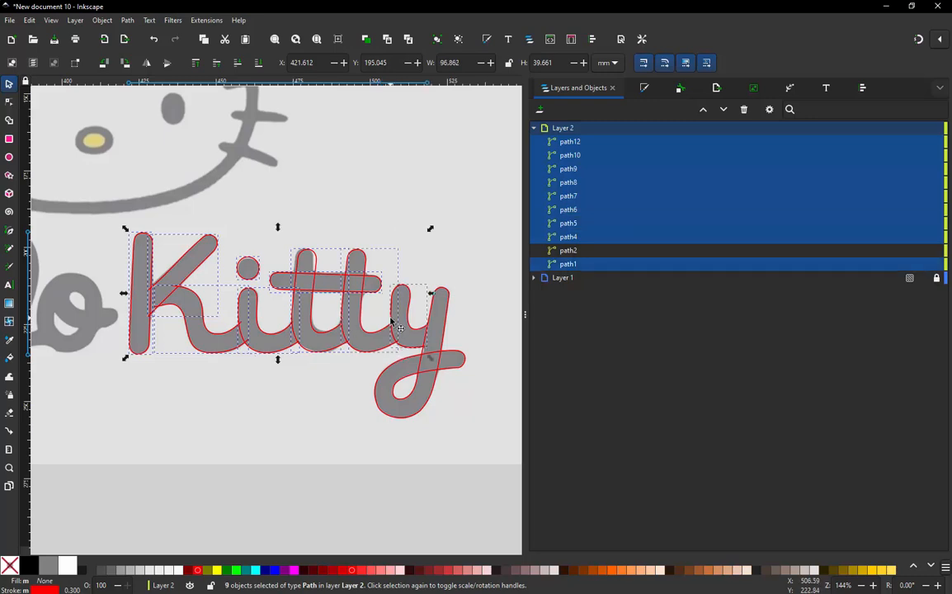
left_click(447, 315, "shift")
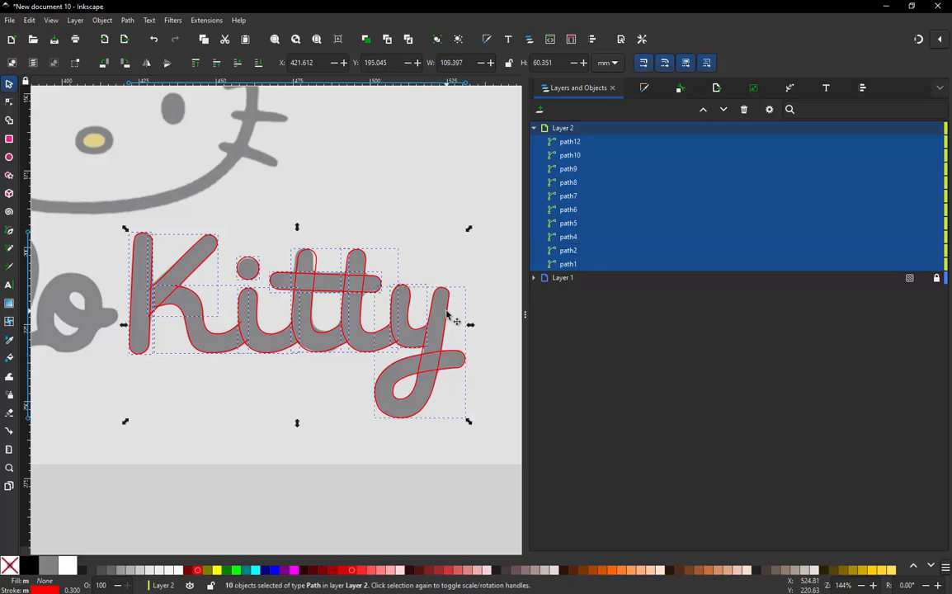
left_click(201, 21)
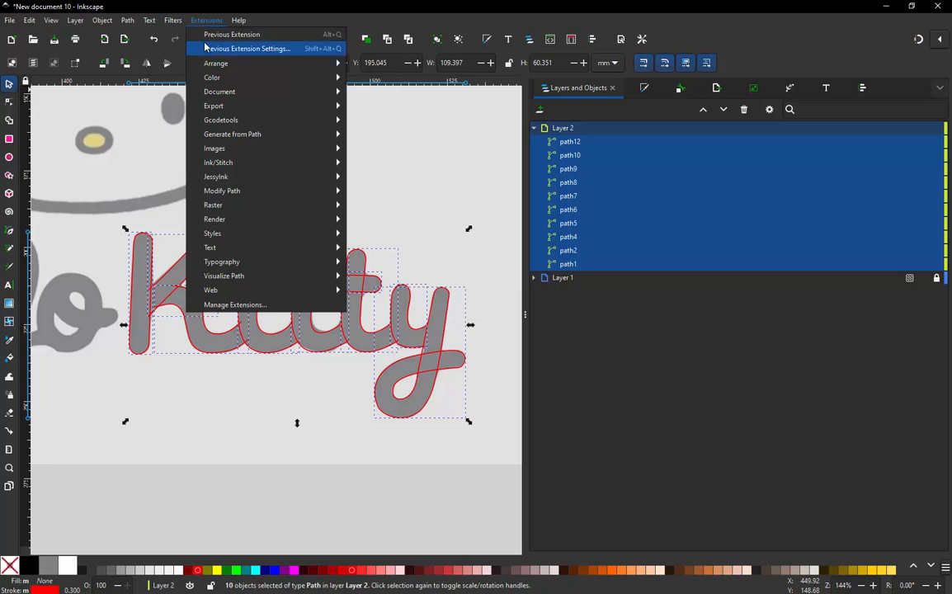
mouse_move(248, 160)
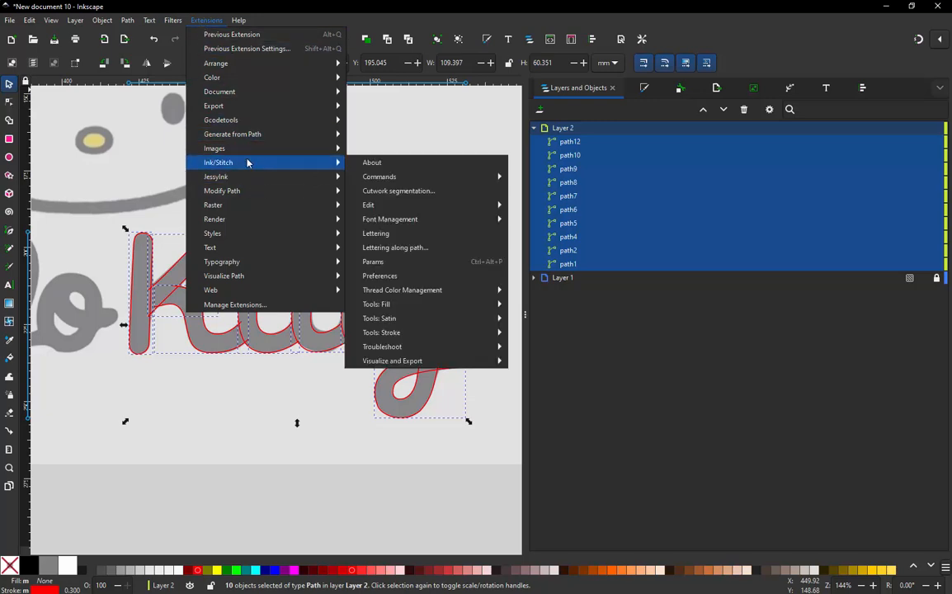
mouse_move(388, 206)
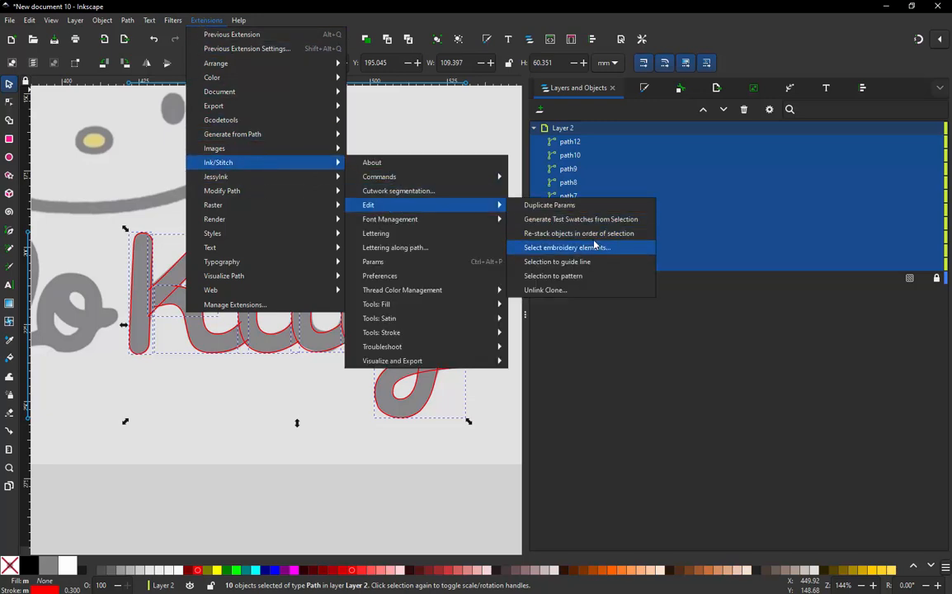
left_click(540, 235)
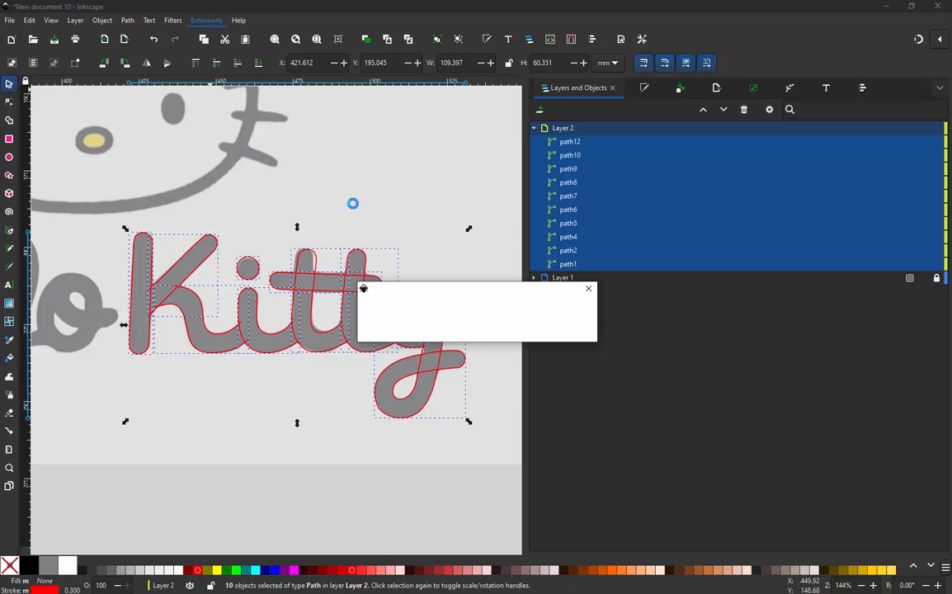
left_click(351, 206)
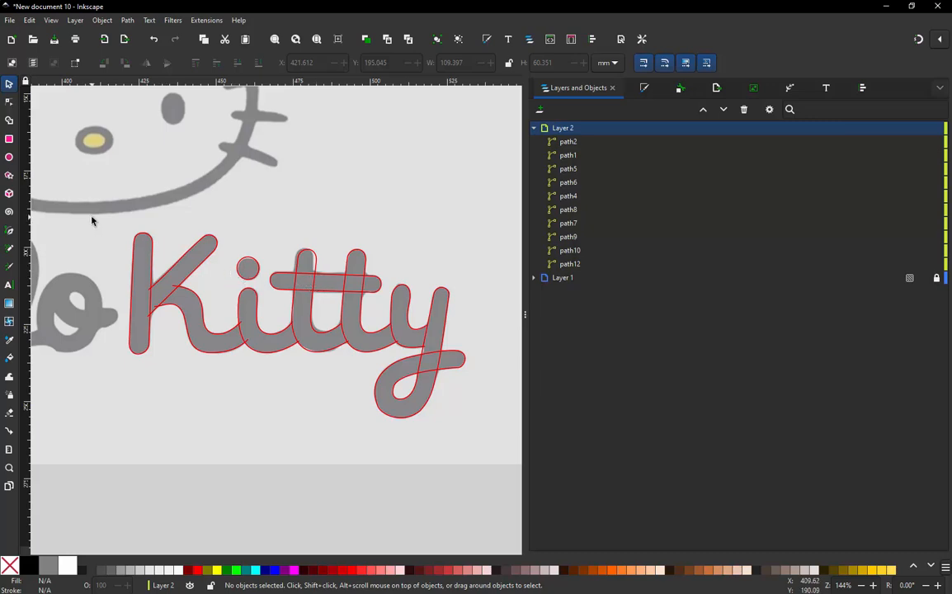
Generate an Ink/Stitch stitch plan preview of all the Kitty paths in Realistic View with design layer visibility unchanged.
left_click_drag(91, 218, 517, 451)
left_click_drag(396, 368, 396, 369)
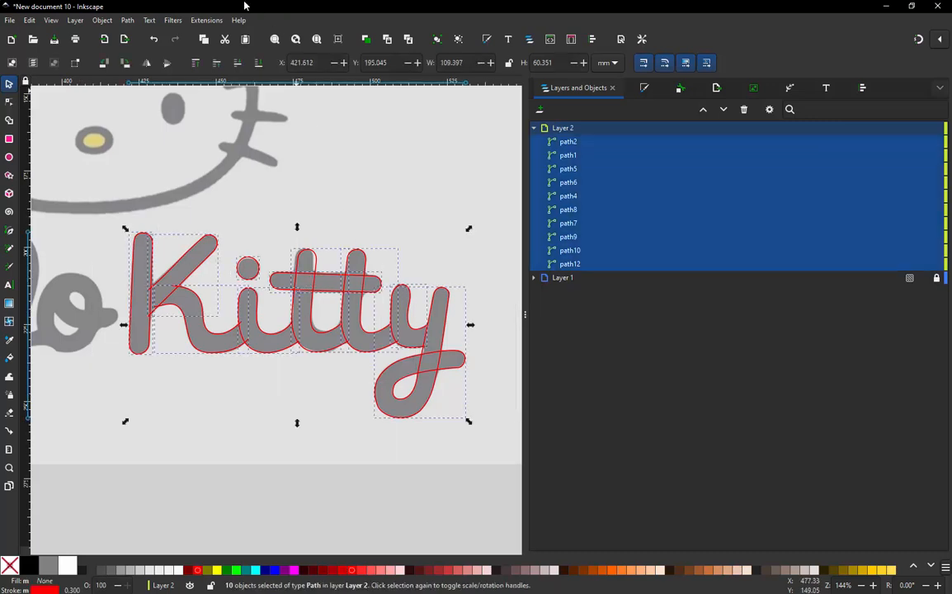
left_click(207, 20)
mouse_move(256, 164)
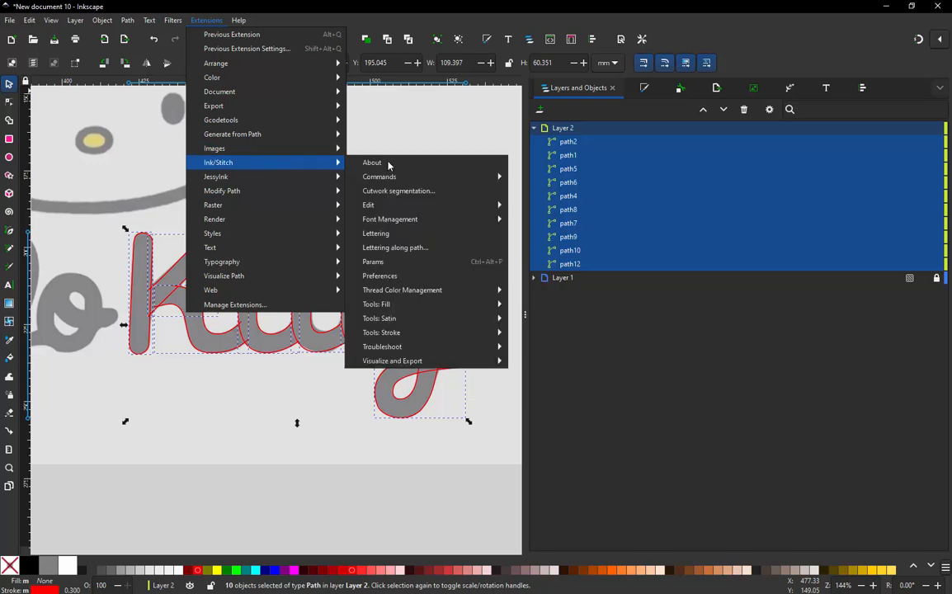
mouse_move(437, 361)
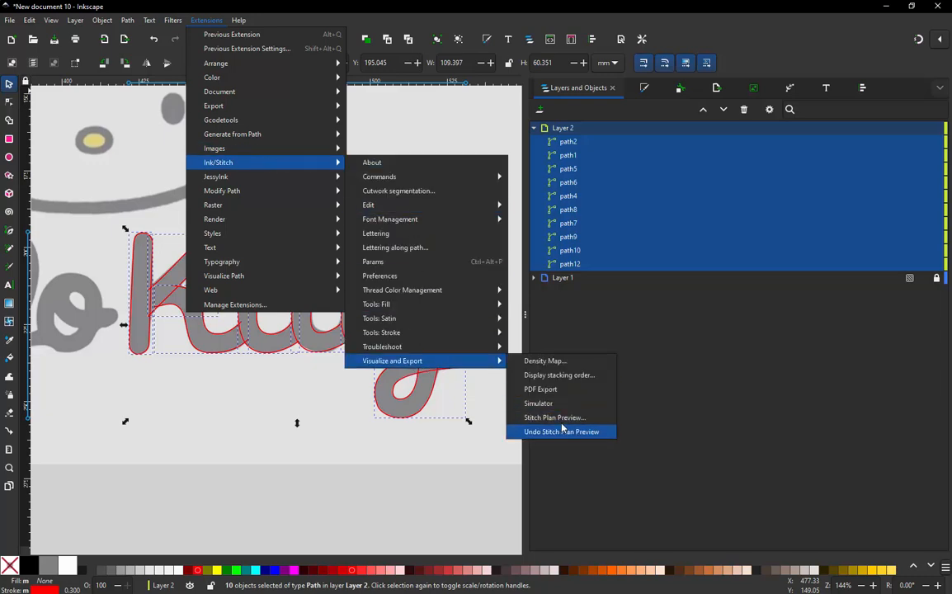
left_click(554, 417)
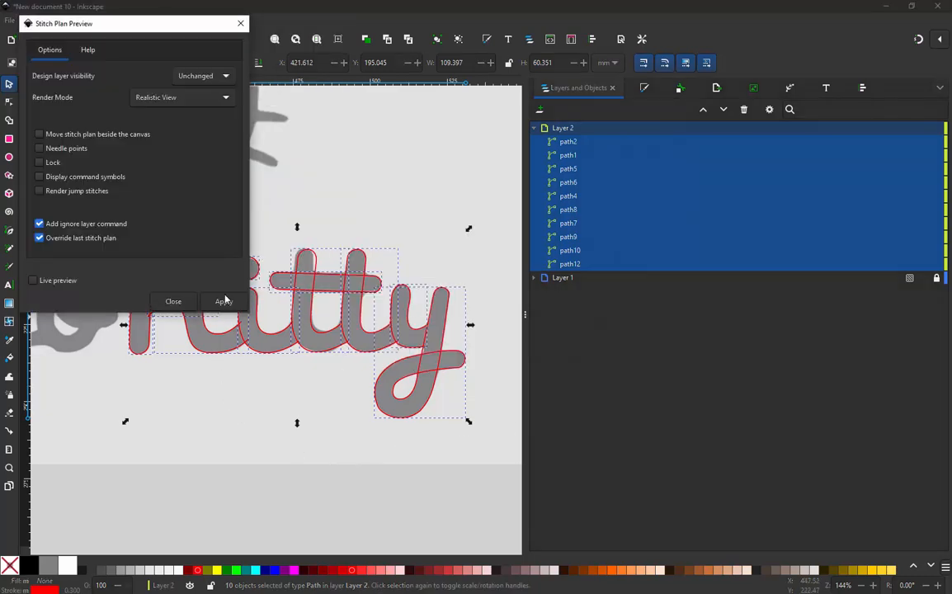
left_click(224, 302)
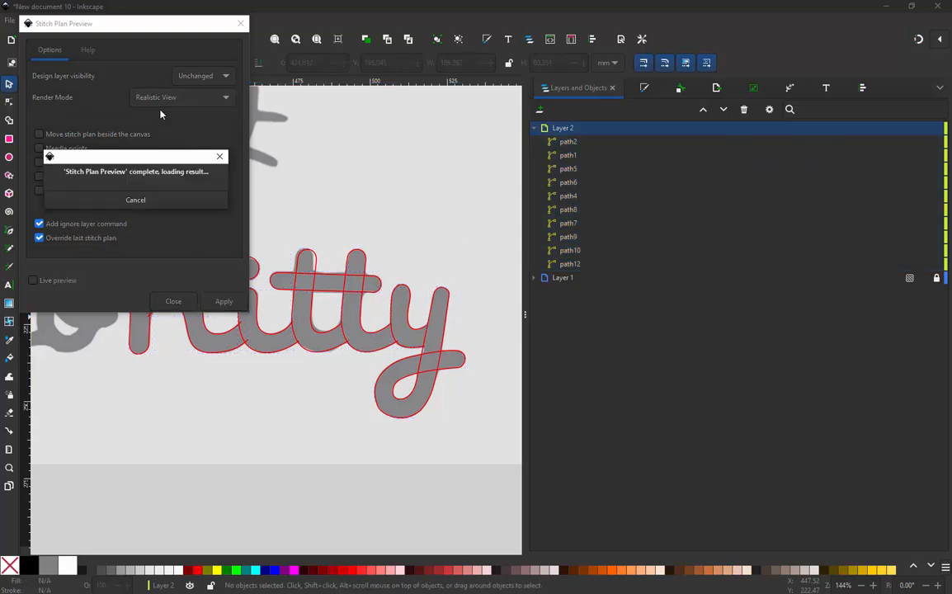
left_click(173, 302)
left_click(223, 376)
Move the stitch plan image up and right off the outlines and examine the satin stitches across every letter.
left_click(211, 339)
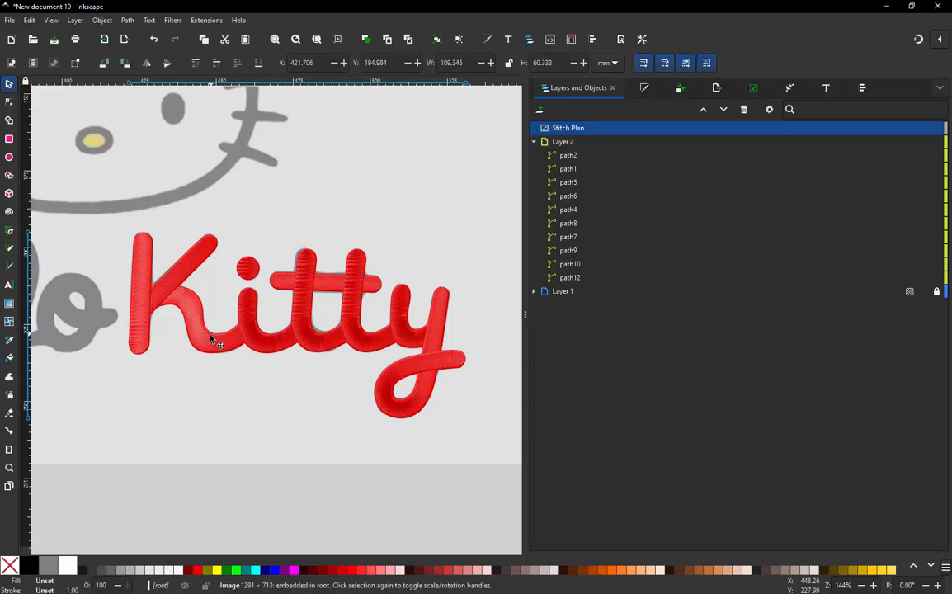
left_click_drag(211, 339, 325, 196)
scroll(197, 250, "down", 2)
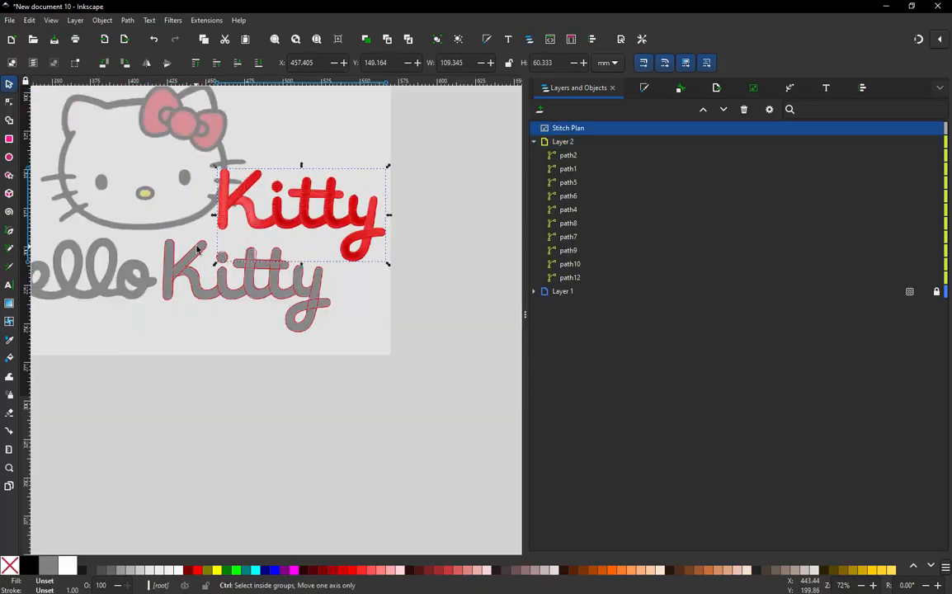
scroll(316, 197, "up", 4)
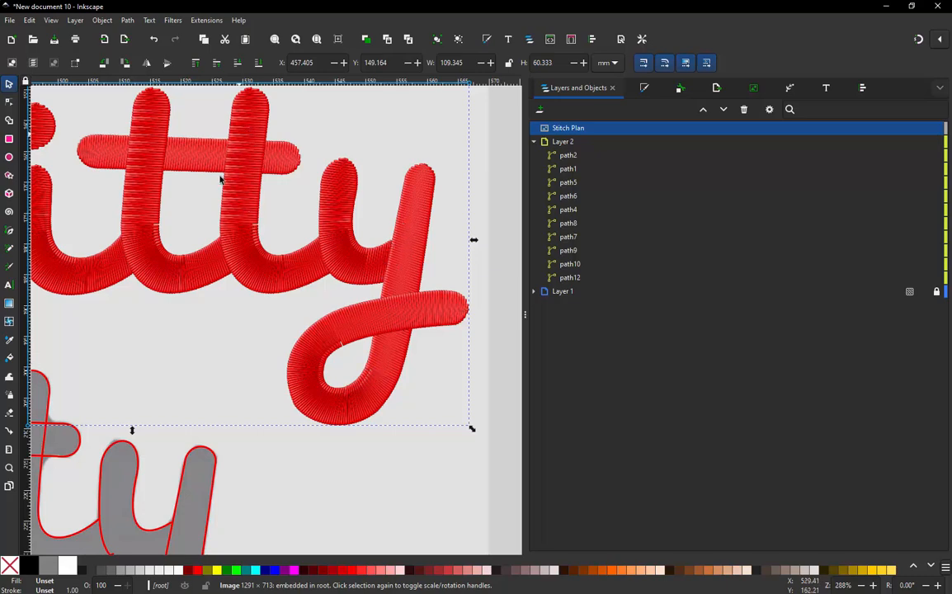
scroll(272, 257, "down", 3)
scroll(189, 177, "up", 3)
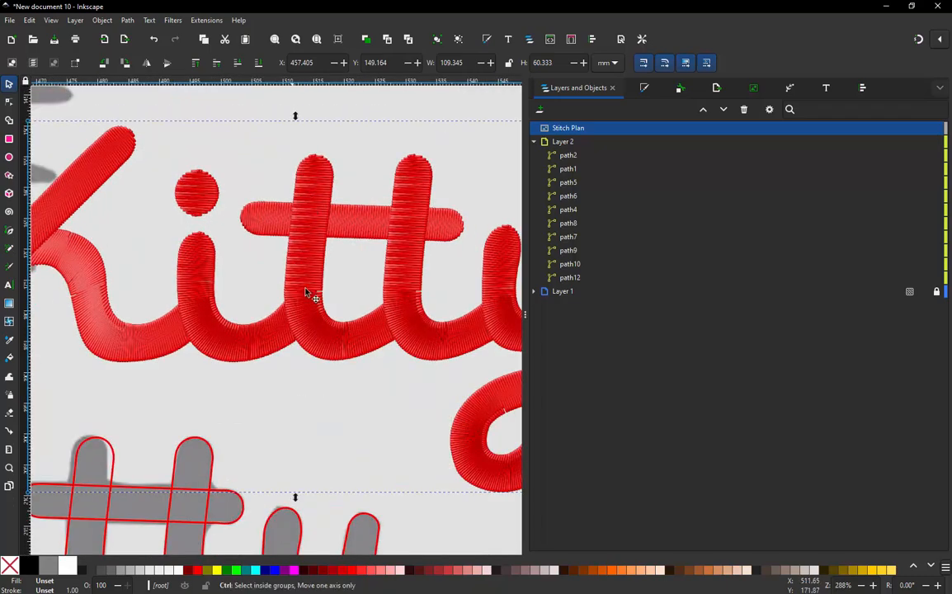
scroll(305, 315, "down", 3)
scroll(142, 276, "up", 2)
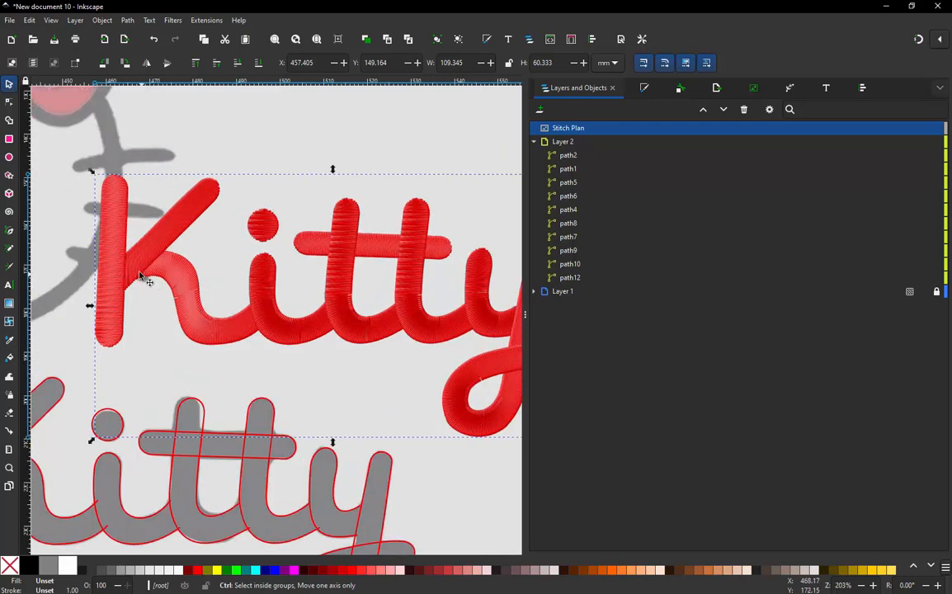
scroll(164, 263, "down", 2)
scroll(164, 262, "down", 2)
scroll(170, 283, "down", 2)
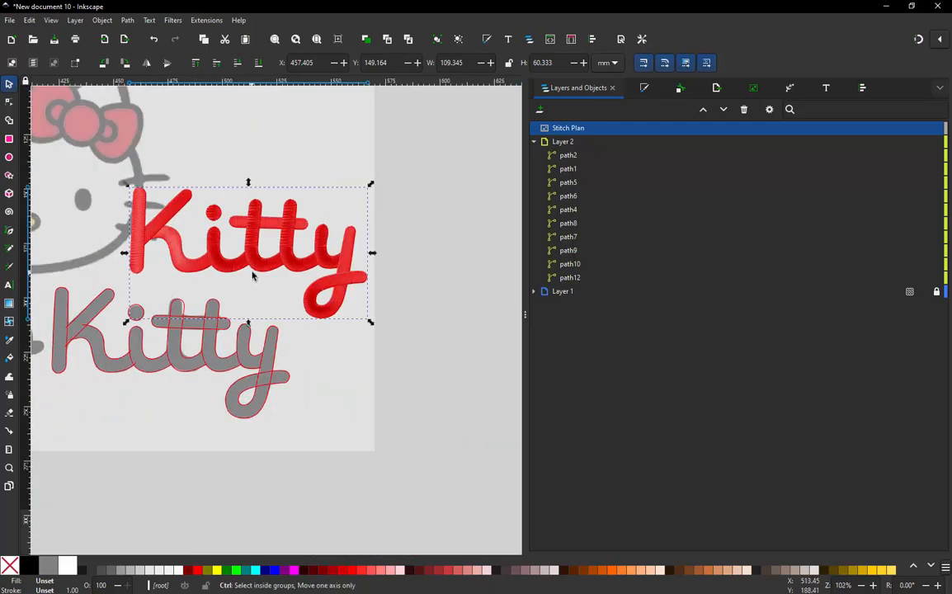
Move the stitch plan image further right, clear of the cat's whiskers, and compare it with the original lettering.
left_click_drag(261, 273, 338, 240)
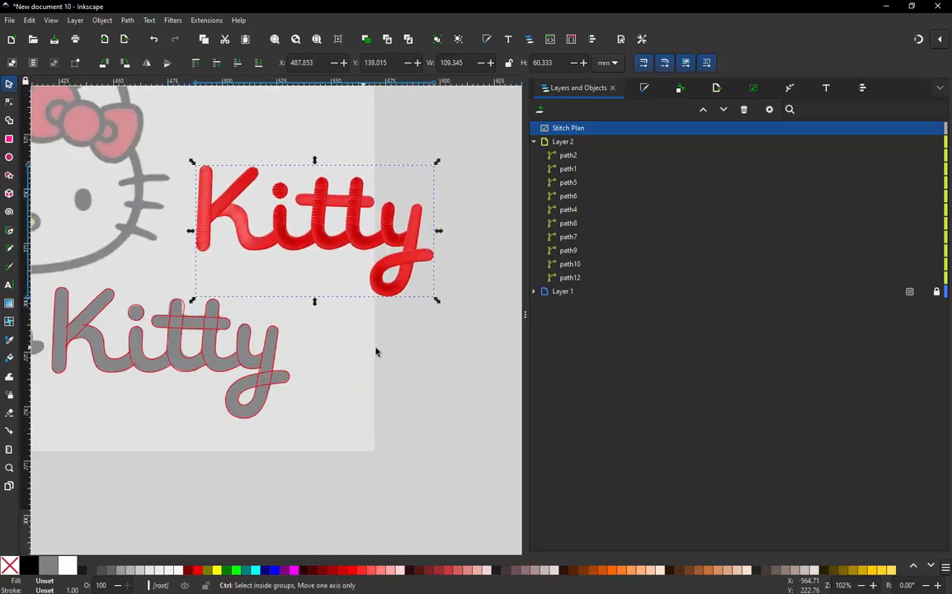
scroll(376, 350, "down", 2)
scroll(305, 350, "up", 1)
scroll(361, 357, "up", 1)
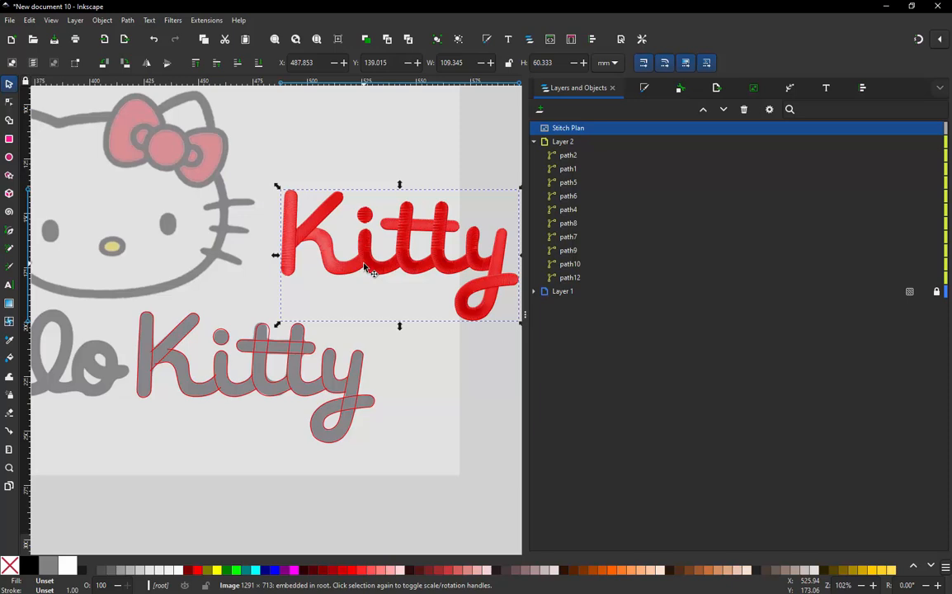
scroll(367, 268, "down", 1)
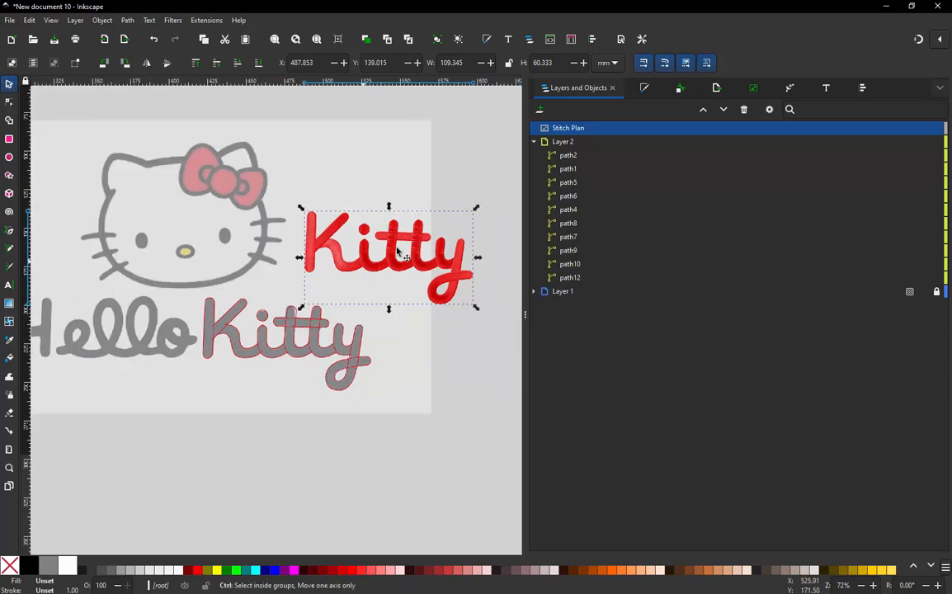
scroll(375, 270, "up", 2)
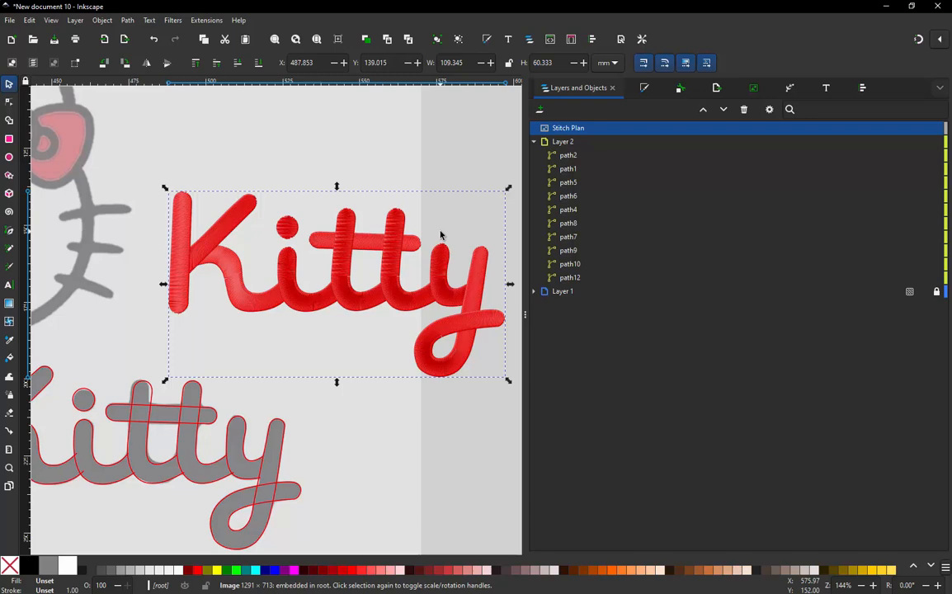
Delete the stitch plan preview image and examine where the crossbar overlaps the two t's in the Kitty outlines.
key("Delete")
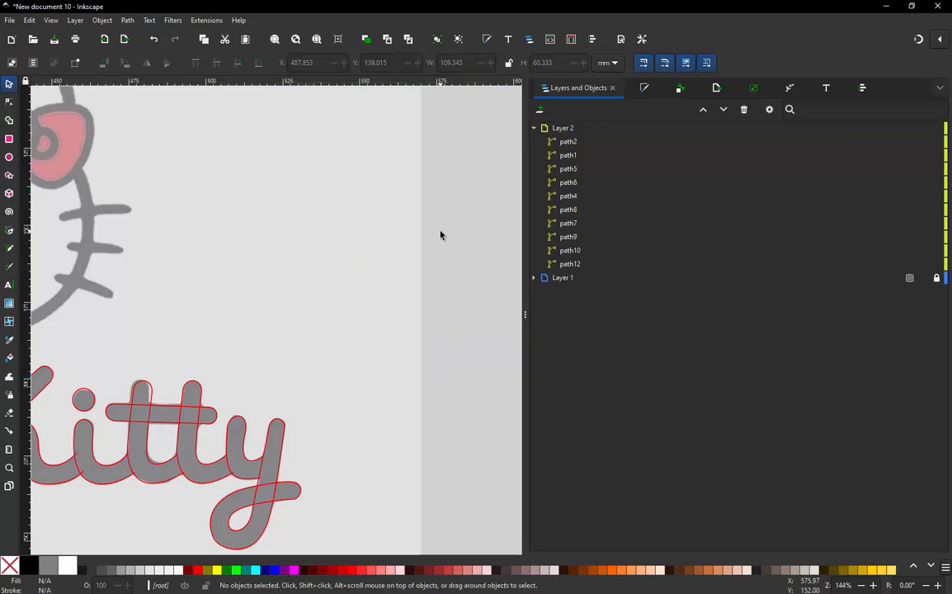
scroll(292, 269, "down", 3)
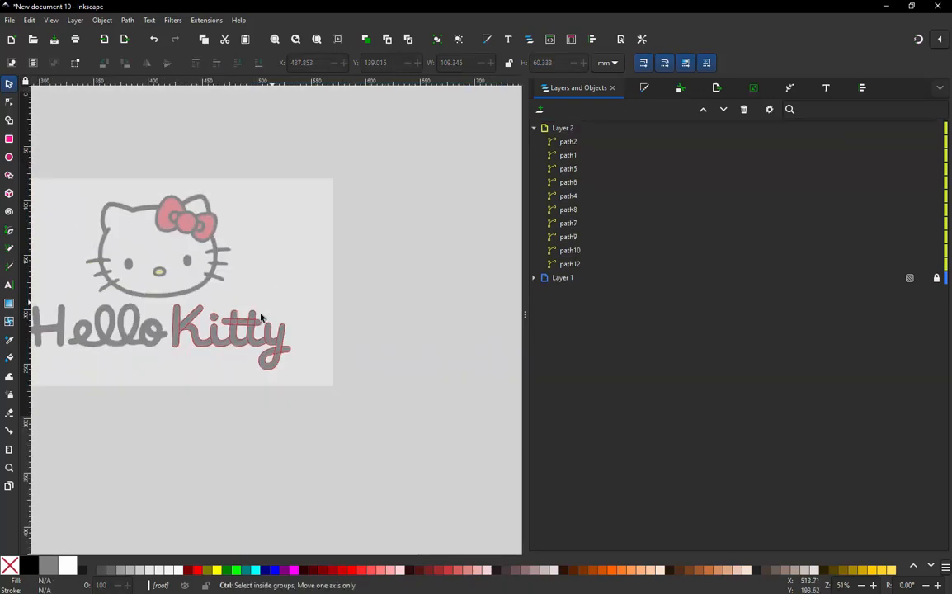
scroll(170, 388, "up", 2)
scroll(170, 388, "down", 1)
scroll(114, 396, "up", 2)
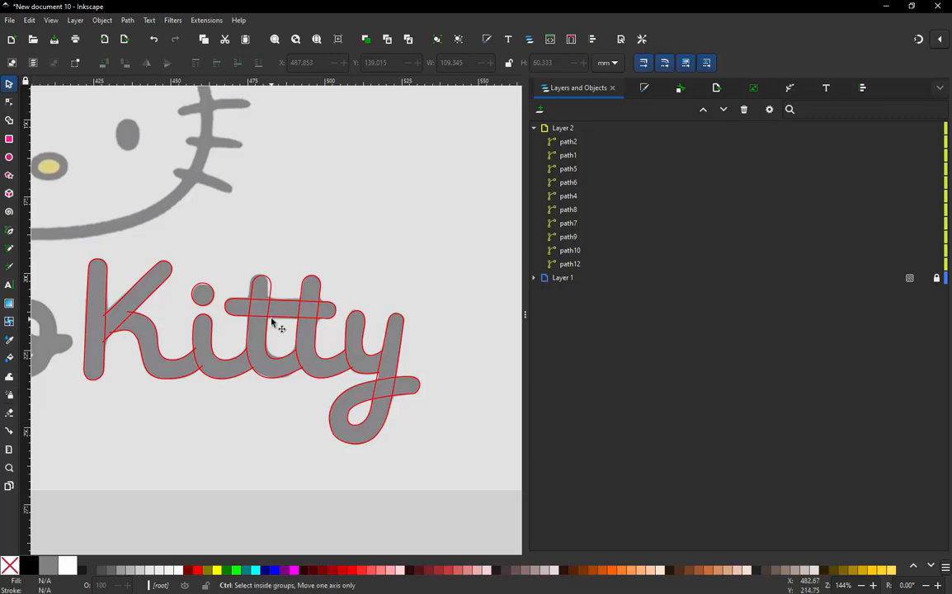
scroll(253, 305, "up", 2)
scroll(253, 305, "up", 1)
scroll(257, 299, "down", 1)
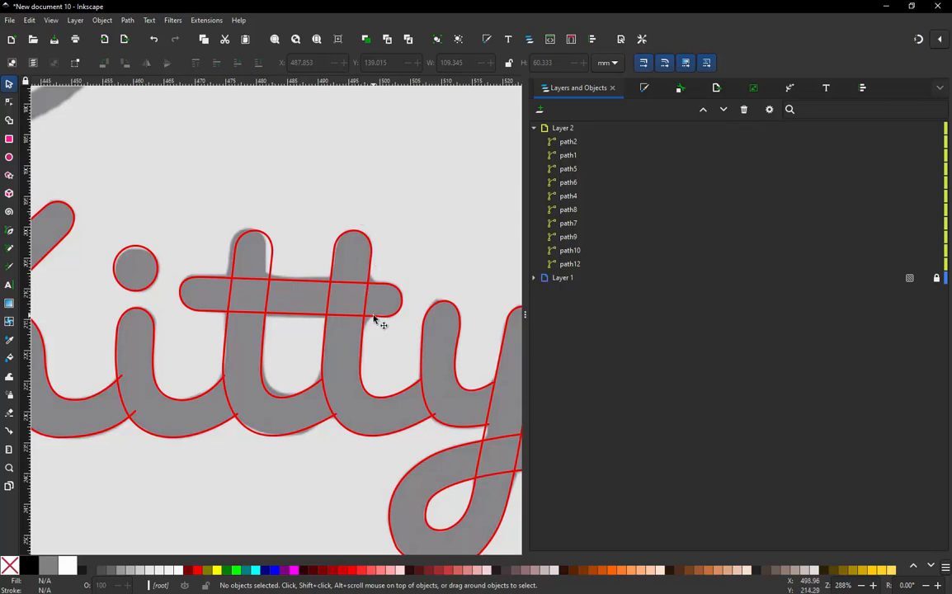
Add four nodes to the crossbar path, two on each long edge, just inside the second t's stem outlines.
scroll(374, 318, "up", 2)
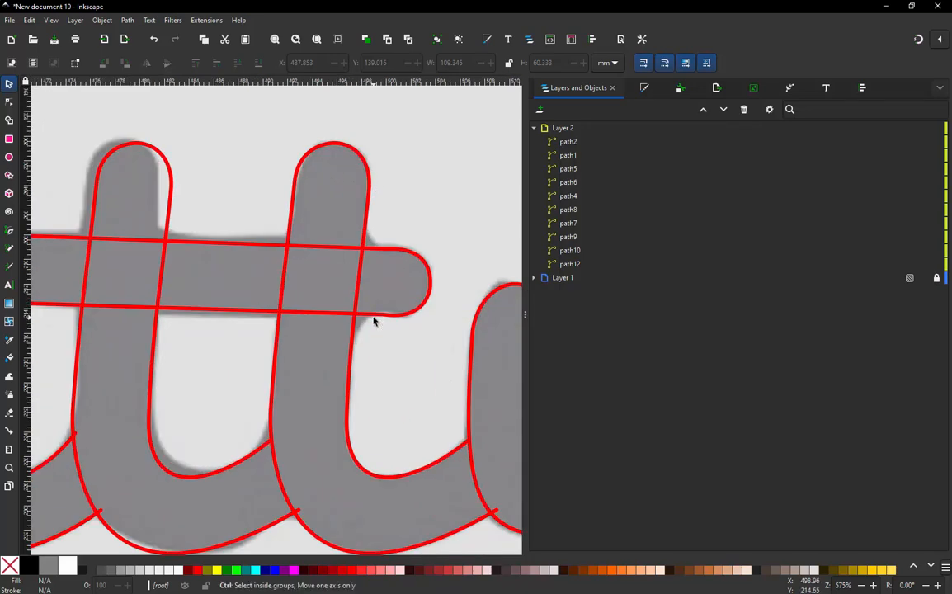
double_click(378, 257)
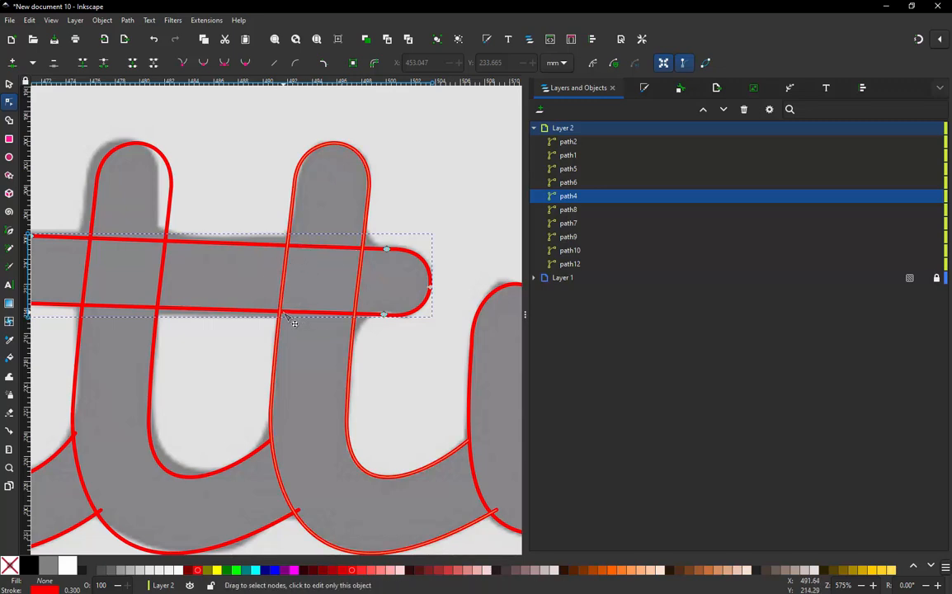
scroll(339, 268, "up", 2)
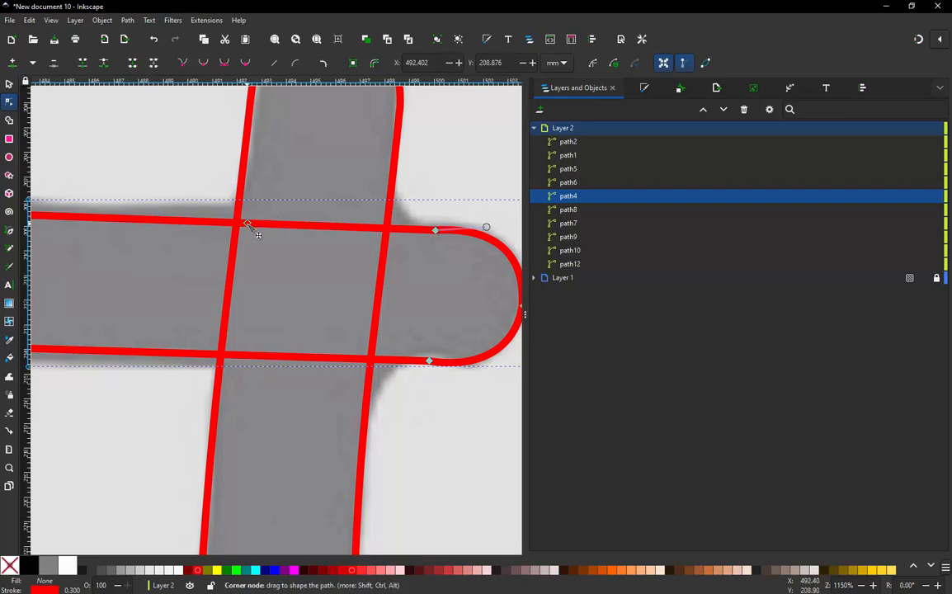
double_click(247, 224)
double_click(232, 356)
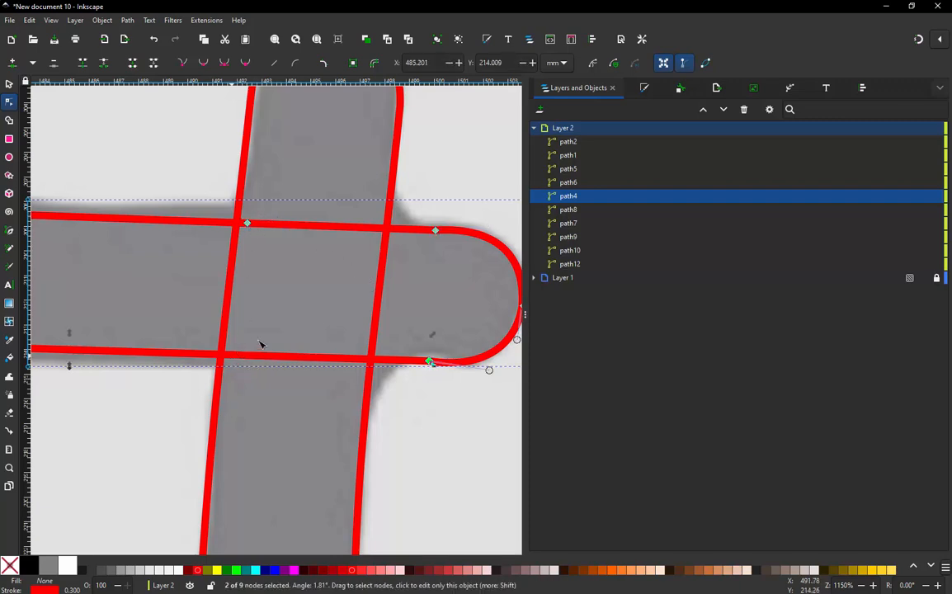
double_click(375, 230)
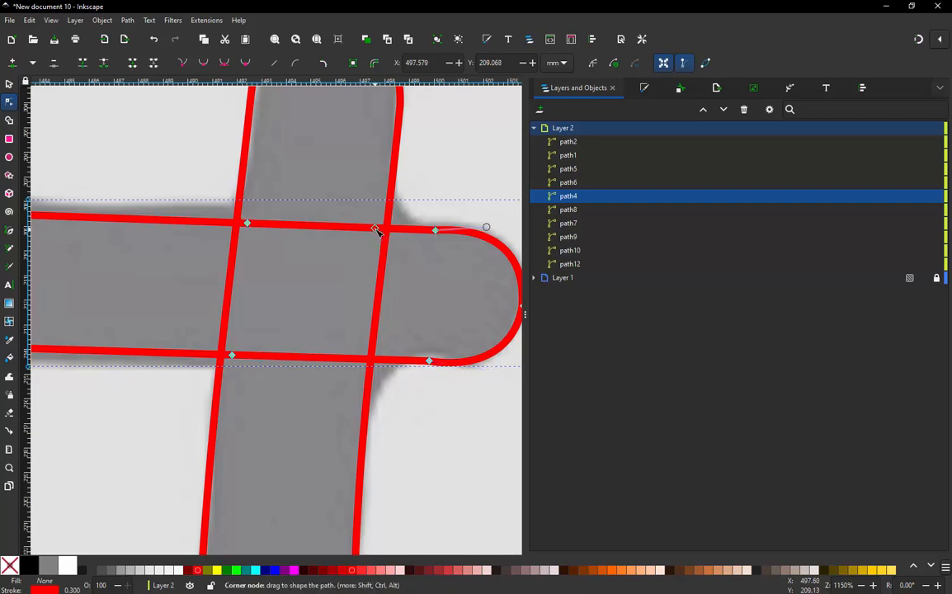
double_click(358, 361)
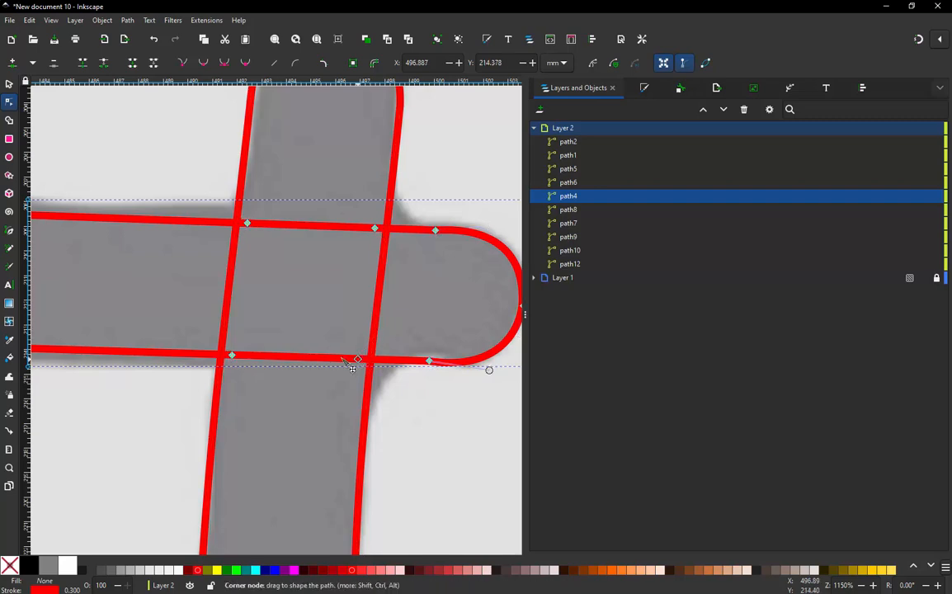
Break the crossbar path at the four nodes inside the second t's stem, on both its lower and upper edges.
left_click(295, 356)
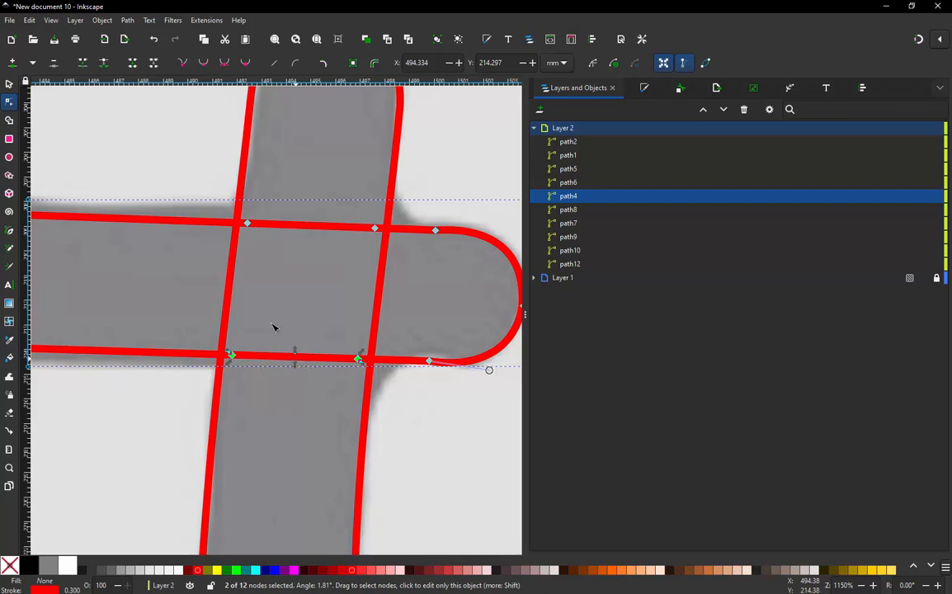
left_click(104, 62)
left_click(181, 197)
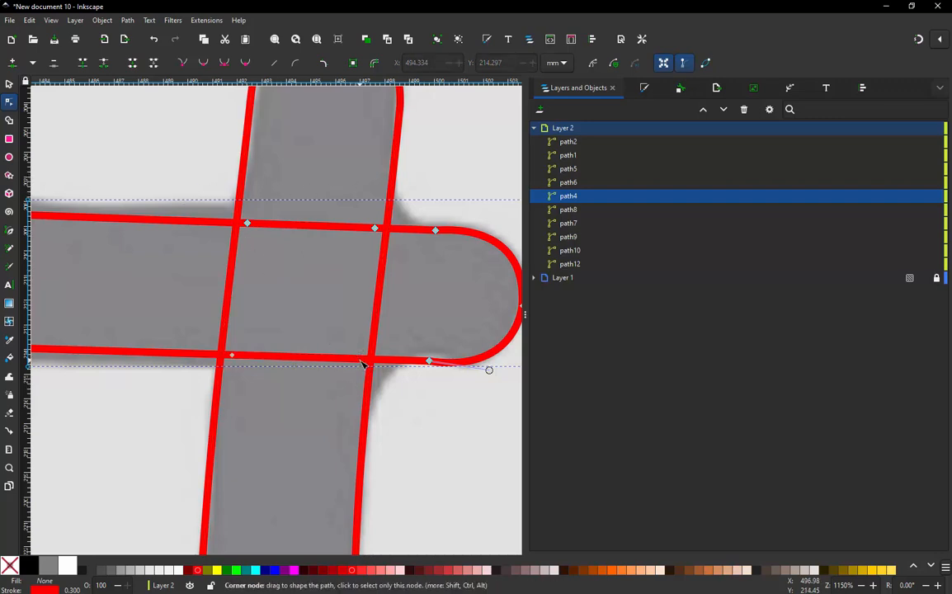
left_click(247, 223)
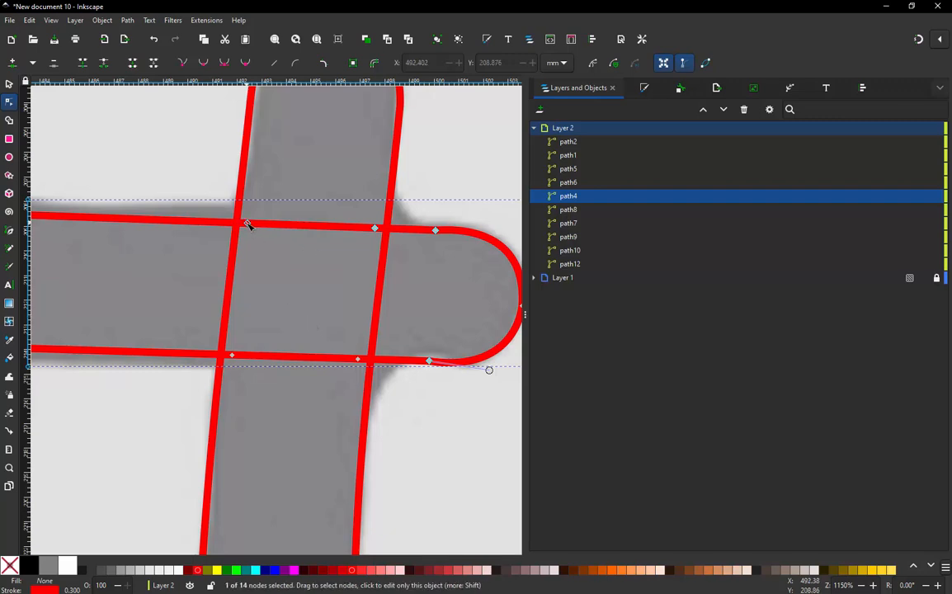
left_click(375, 229, "shift")
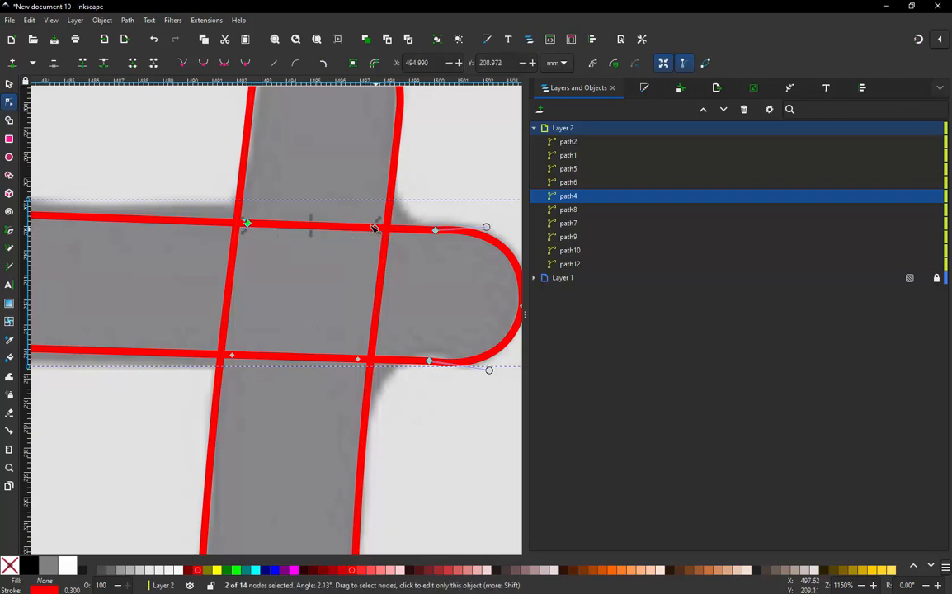
left_click(100, 64)
left_click(233, 358)
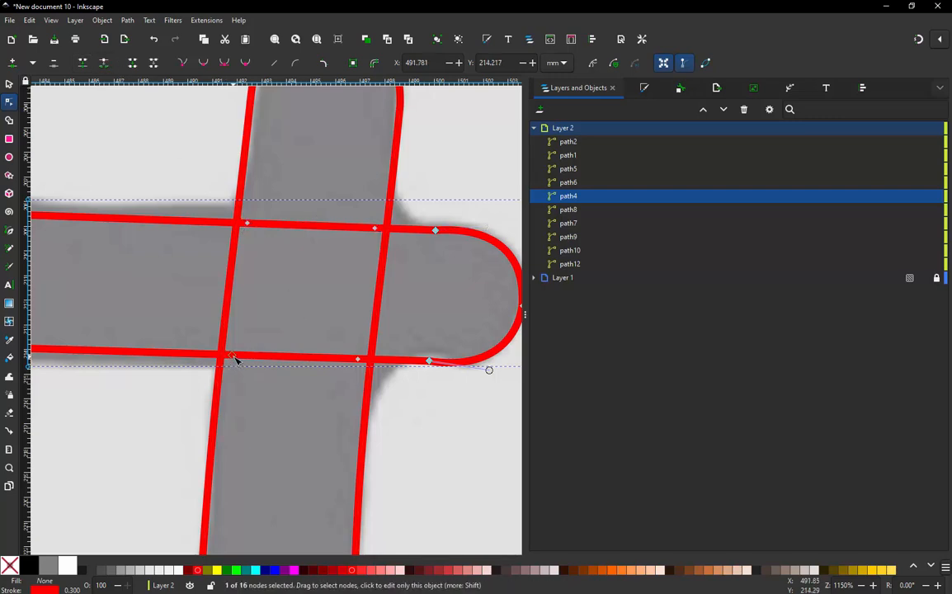
left_click(295, 357)
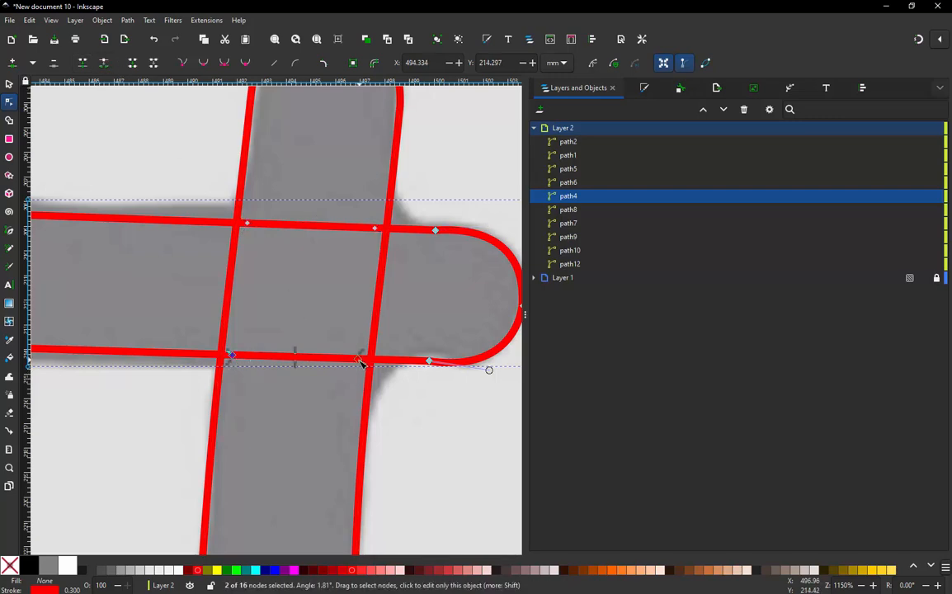
left_click(103, 63)
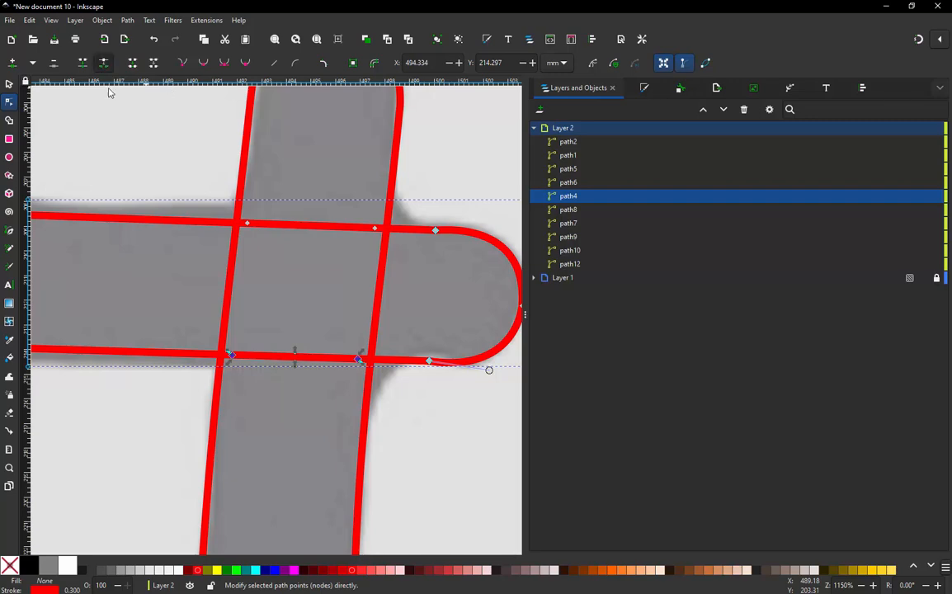
left_click(121, 181)
left_click(312, 224)
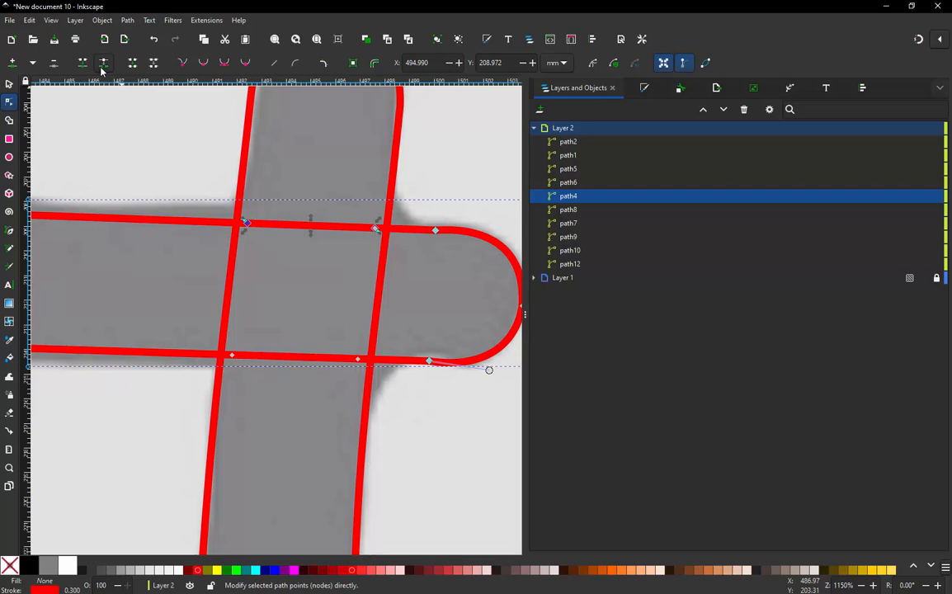
Add four nodes to the crossbar path just inside the first t's stem outlines, two on each long edge.
left_click(9, 84)
scroll(410, 312, "down", 3)
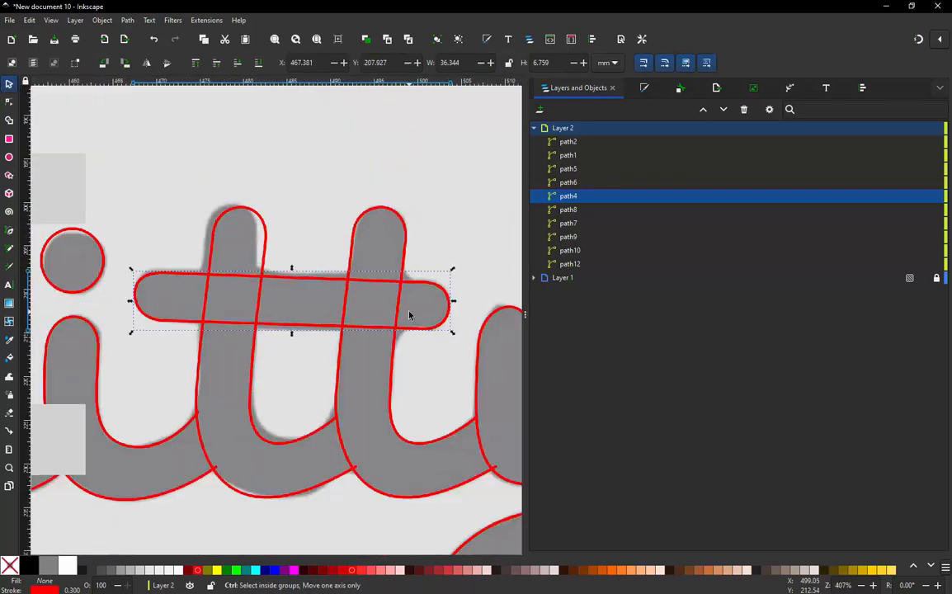
scroll(223, 298, "up", 4)
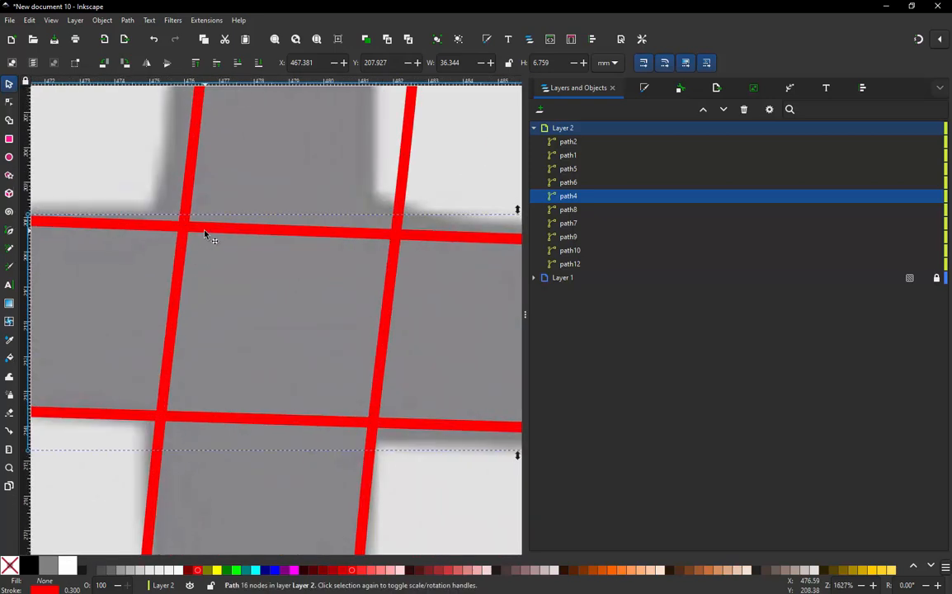
key("n")
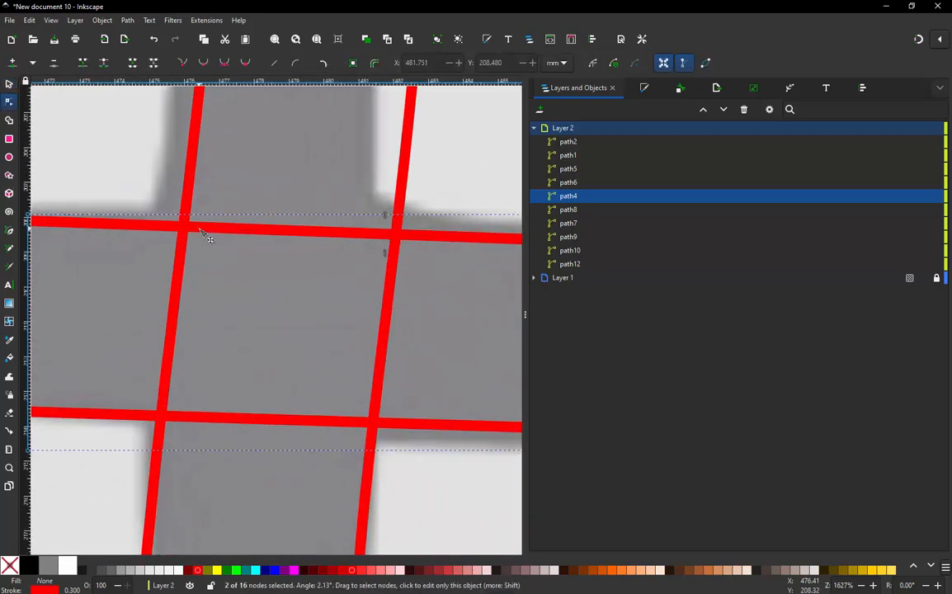
left_click(199, 227)
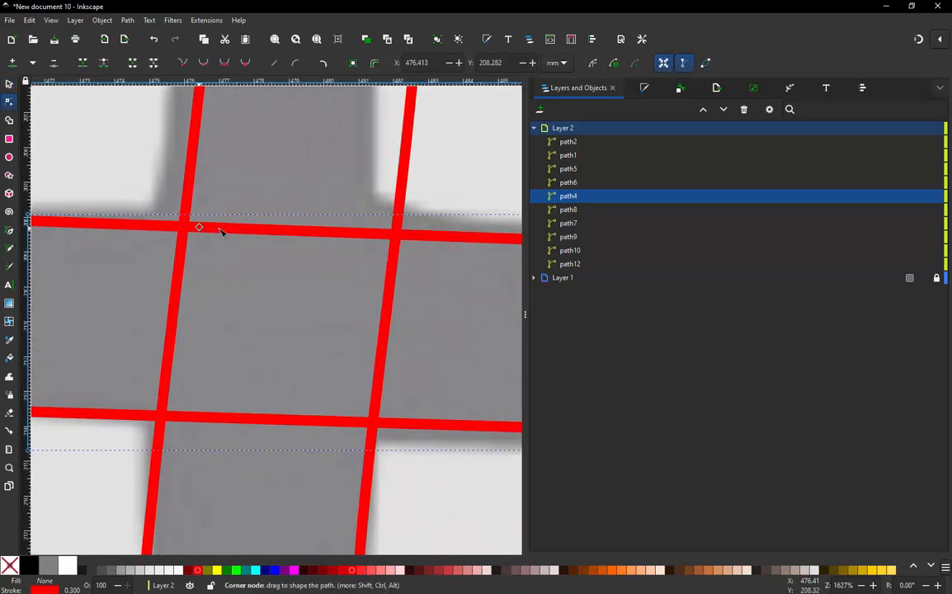
left_click(378, 235)
left_click(356, 423)
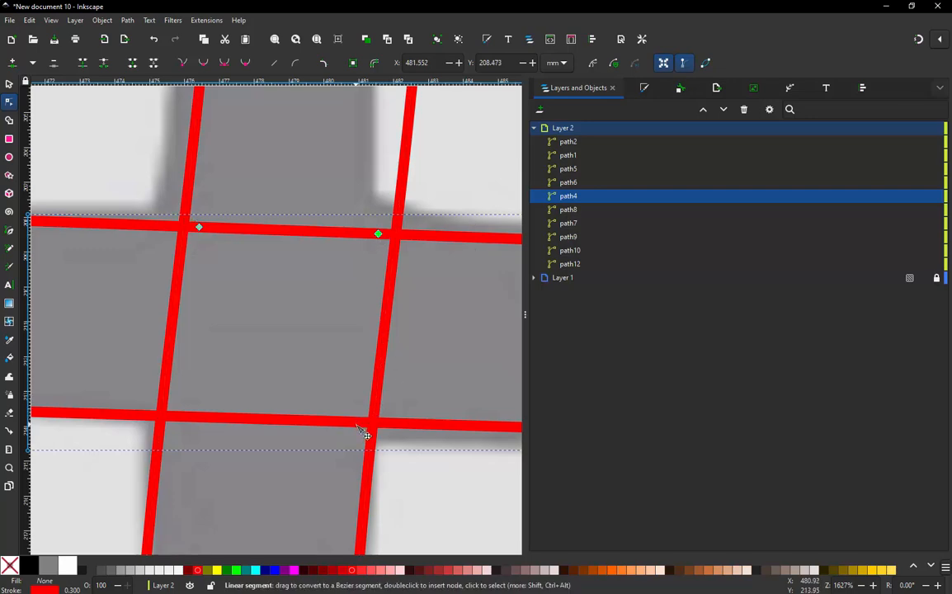
left_click(181, 417)
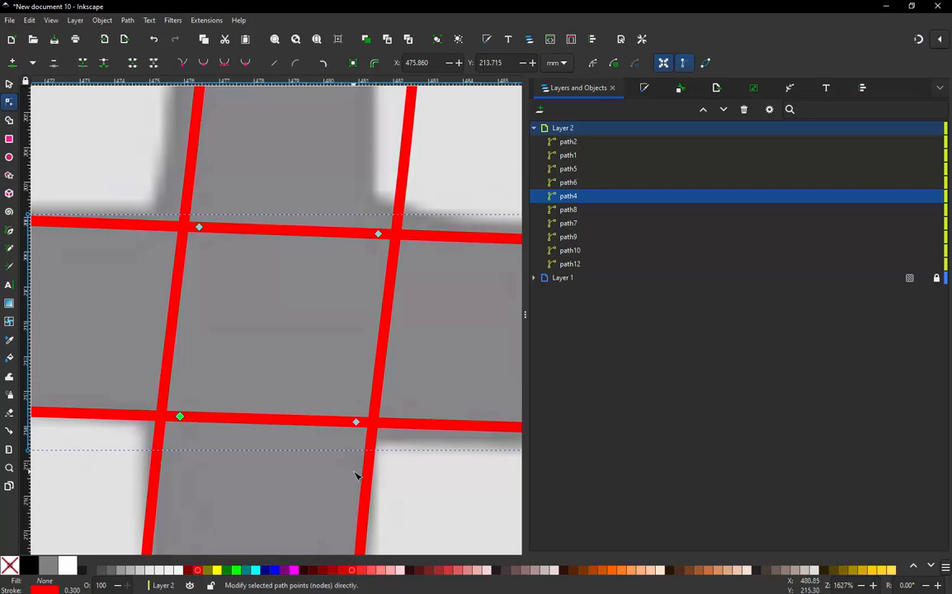
Break the crossbar at the four nodes inside the first t and separate it into individual paths with Break Apart.
mouse_move(417, 483)
left_mouse_down("alt")
mouse_move(175, 458)
mouse_move(125, 391)
mouse_move(136, 290)
mouse_move(185, 206)
mouse_move(393, 210)
mouse_move(468, 301)
mouse_move(433, 460)
mouse_move(375, 486)
left_mouse_up("alt")
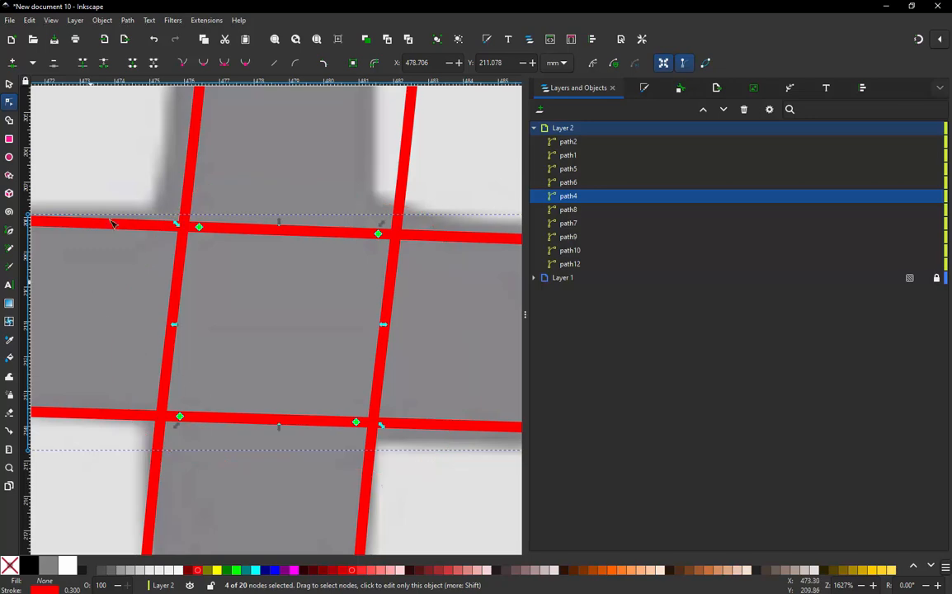
left_click(105, 63)
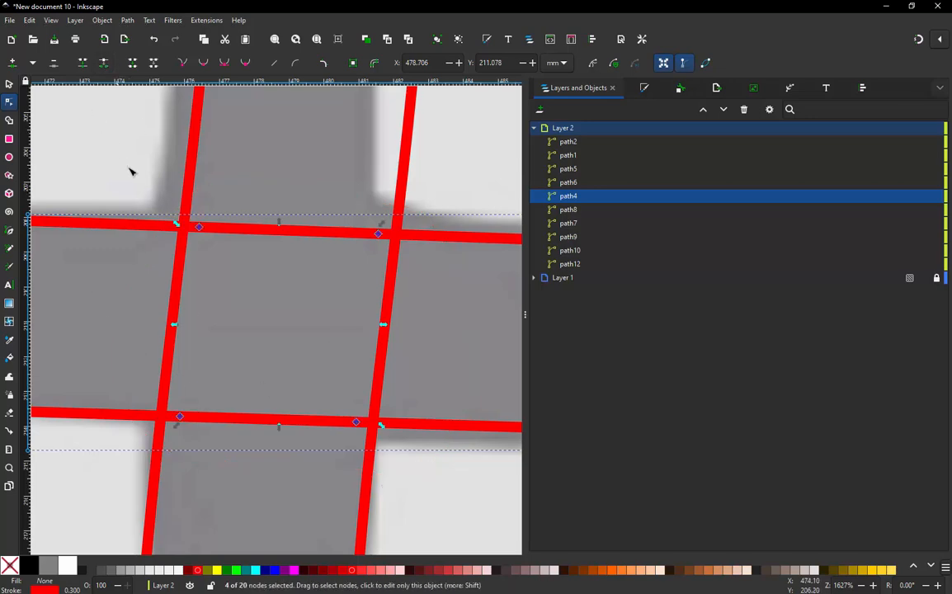
left_click(9, 83)
scroll(237, 248, "down", 3)
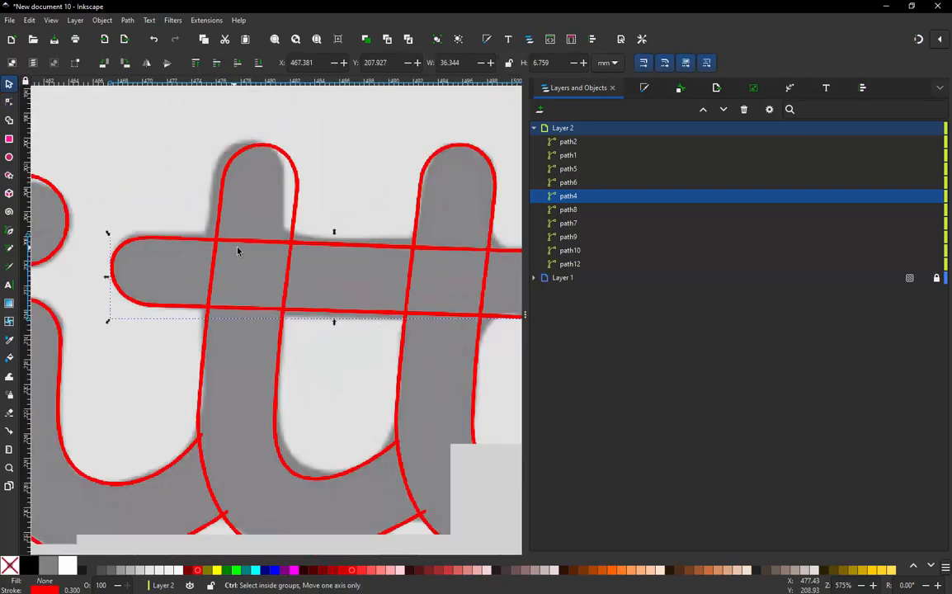
left_click(317, 350)
left_click(315, 315)
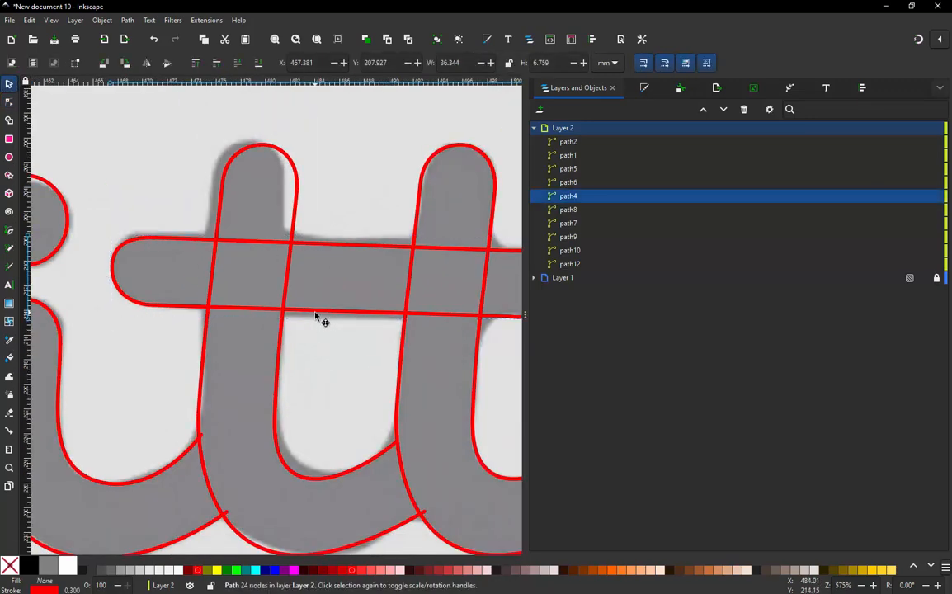
left_click(128, 21)
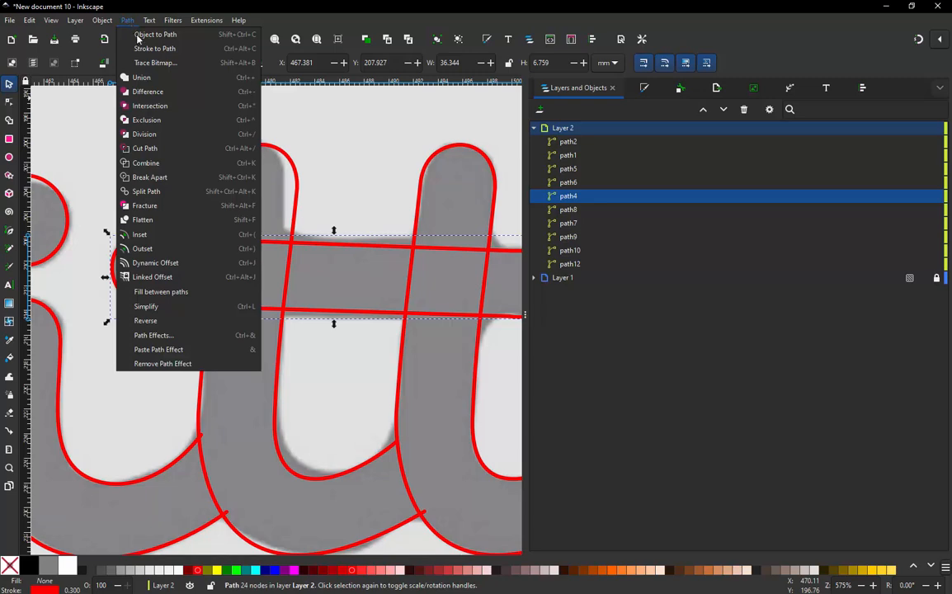
left_click(153, 179)
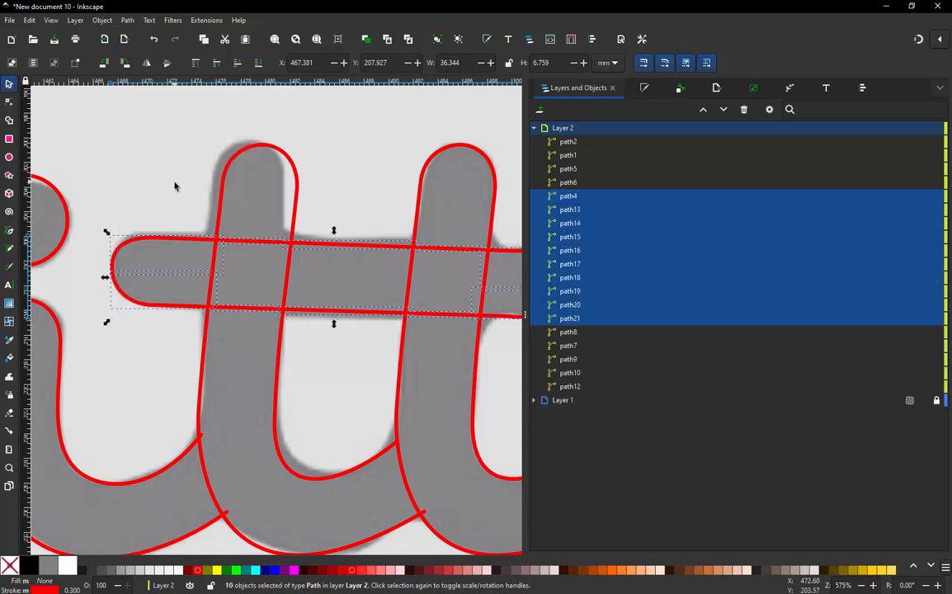
Delete the upper and lower crossbar segments that run across the stems of the first and second t.
left_click(196, 203)
left_click_drag(269, 302, 308, 353)
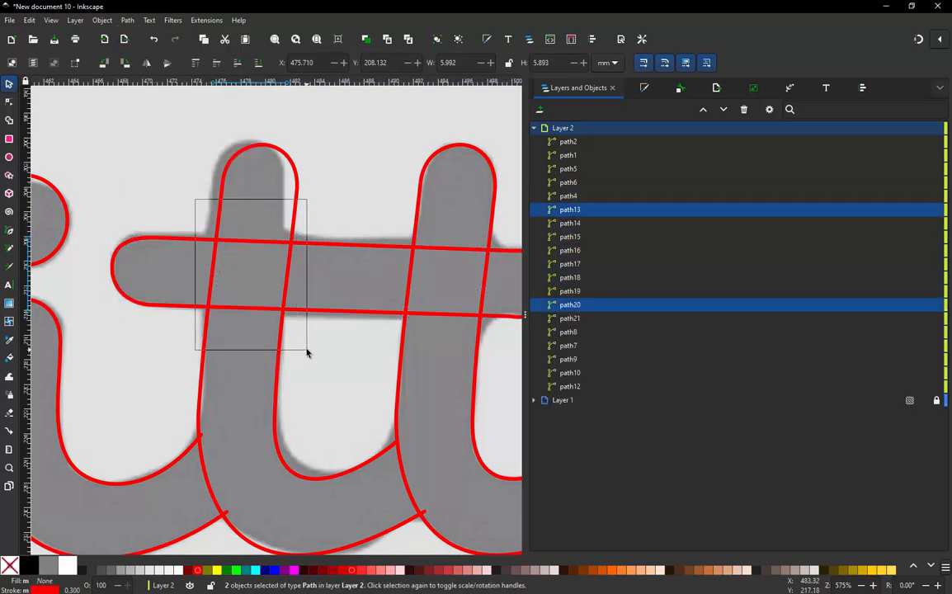
key("Delete")
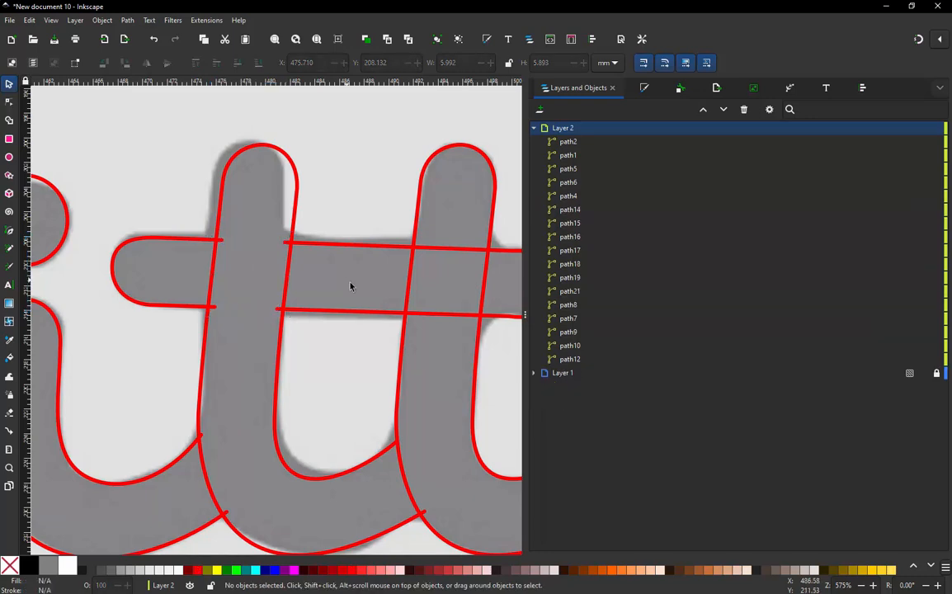
left_click_drag(383, 354, 507, 241)
key("Delete")
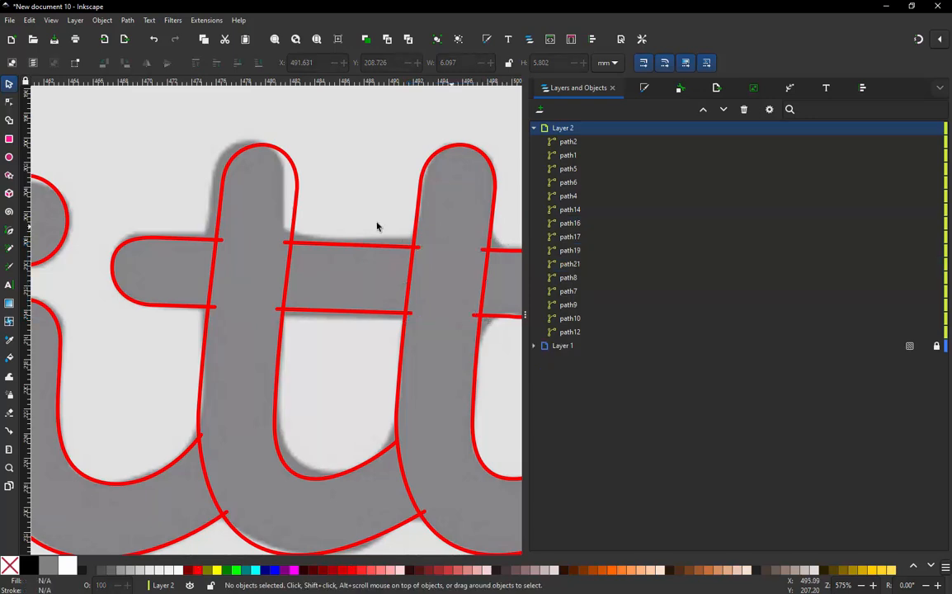
Combine the two edges of the crossbar's left end piece into one path.
left_click_drag(96, 220, 246, 332)
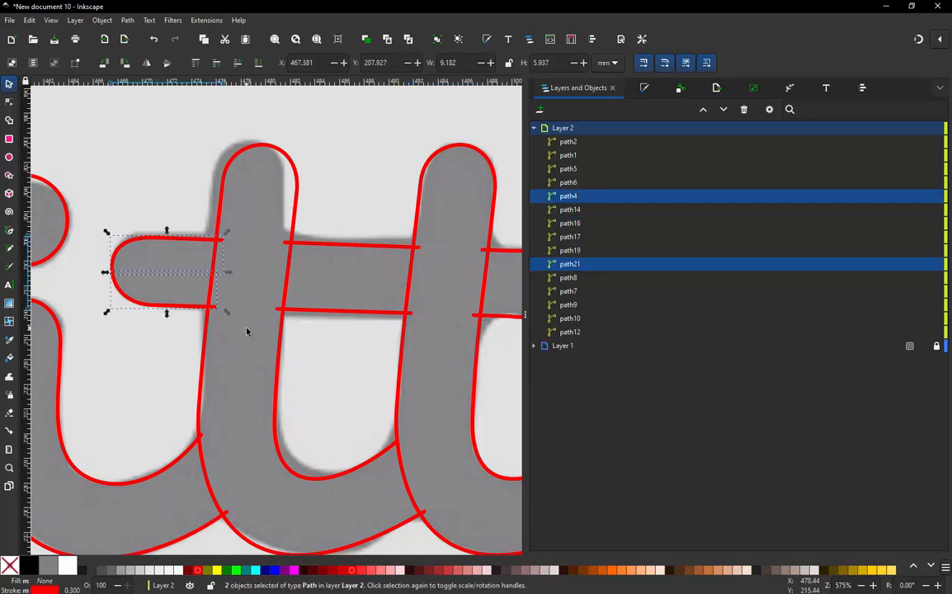
key("ctrl+plus")
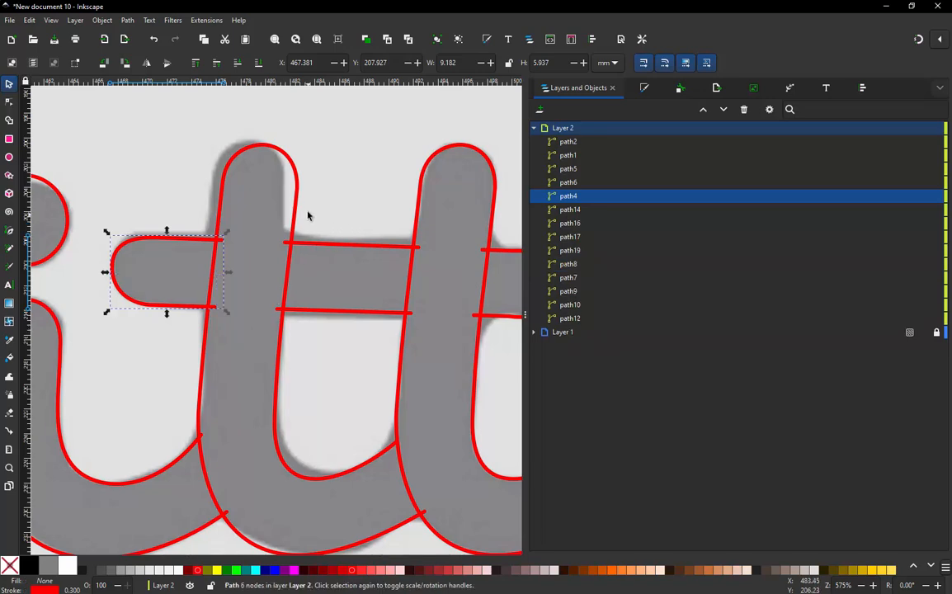
Combine the two outline paths of the crossbar's right end, beyond the second t, into a single path.
scroll(258, 203, "down", 1)
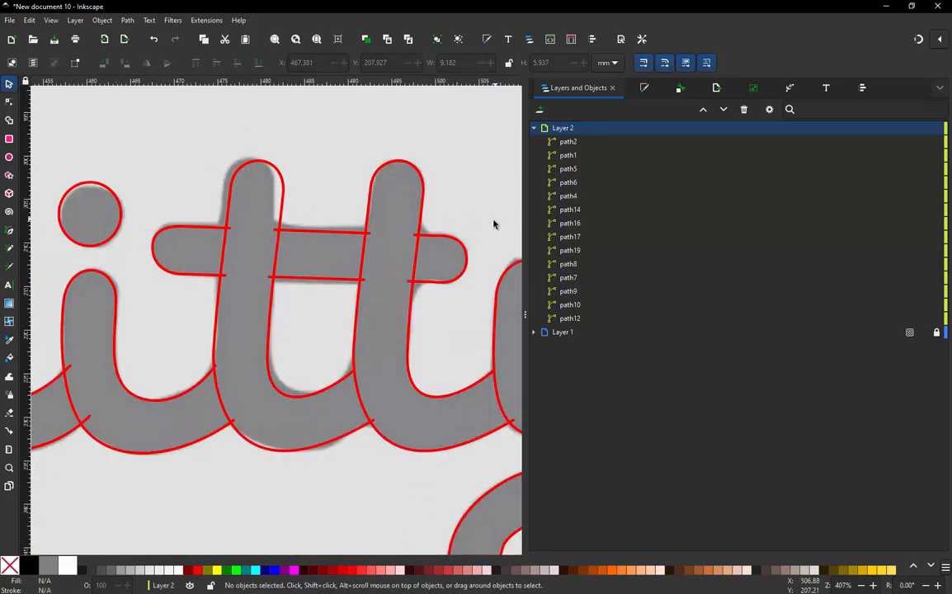
left_click_drag(491, 221, 390, 302)
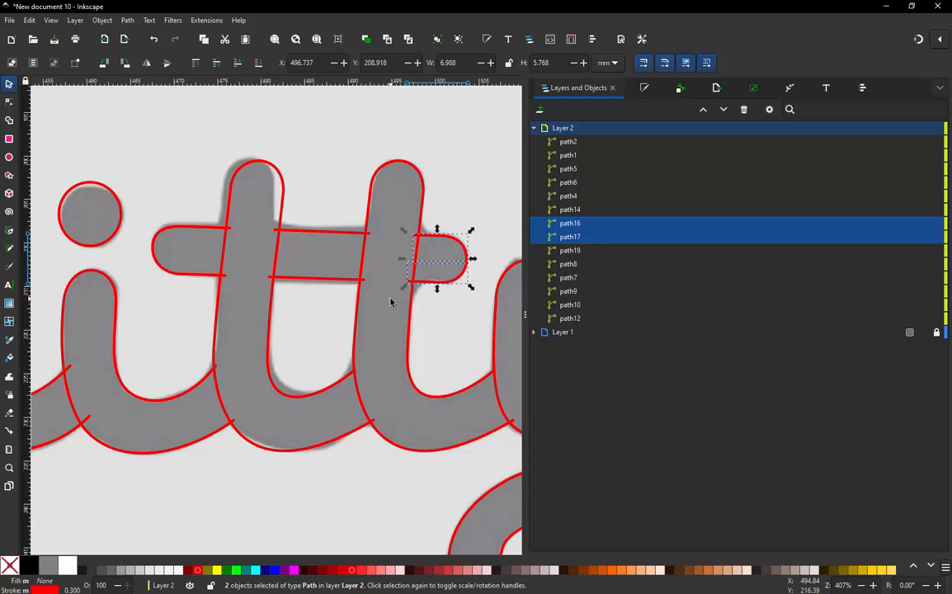
key("ctrl+k")
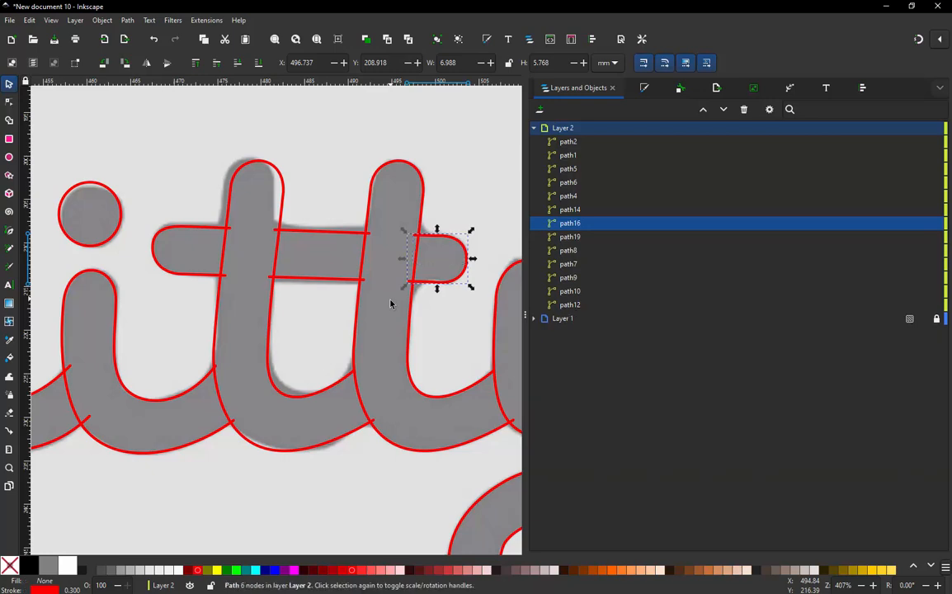
Combine the upper and lower lines of the middle crossbar section between the two t stems into one path.
left_click(329, 287)
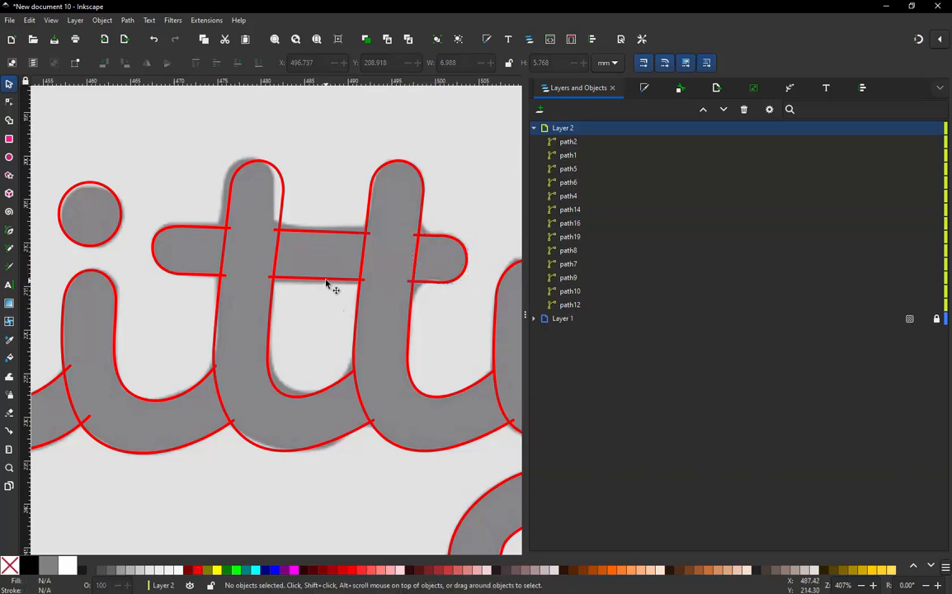
left_click(326, 282)
left_click(328, 235, "shift")
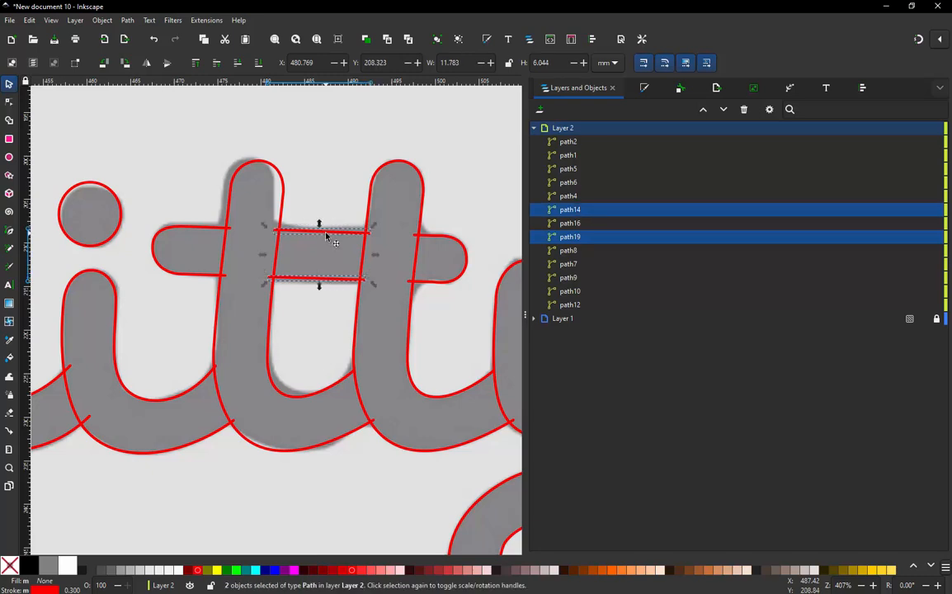
key("ctrl+k")
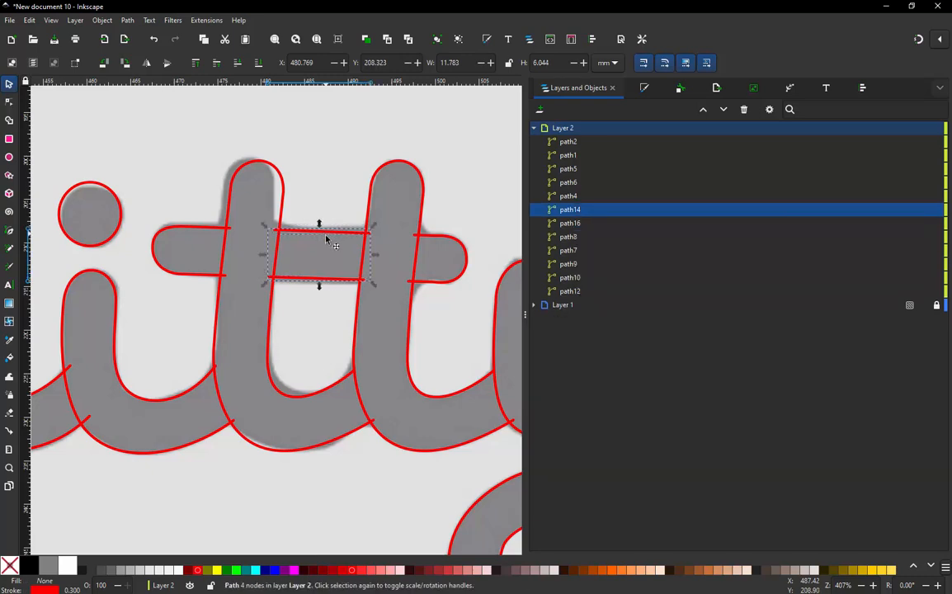
In the Ink/Stitch params, disable running stitch along paths for the three crossbar pieces so they stitch as satin columns, and apply.
left_click(144, 210)
left_click_drag(144, 208, 474, 311)
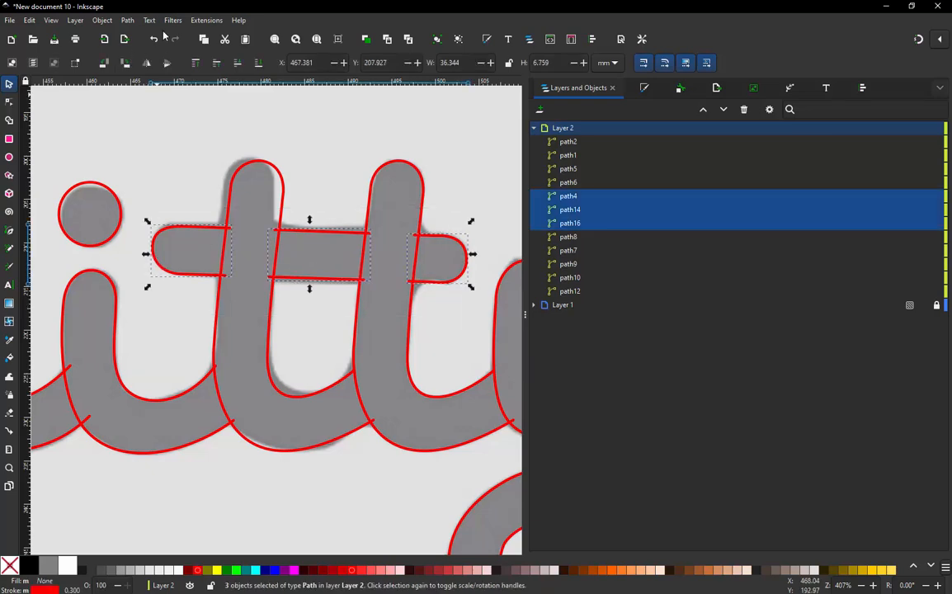
left_click(205, 20)
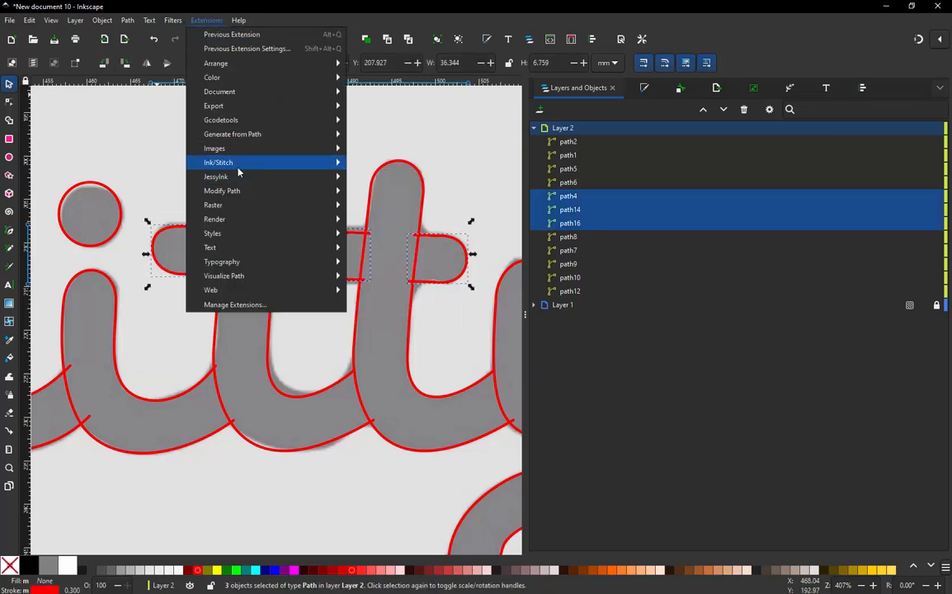
mouse_move(236, 163)
left_click(378, 262)
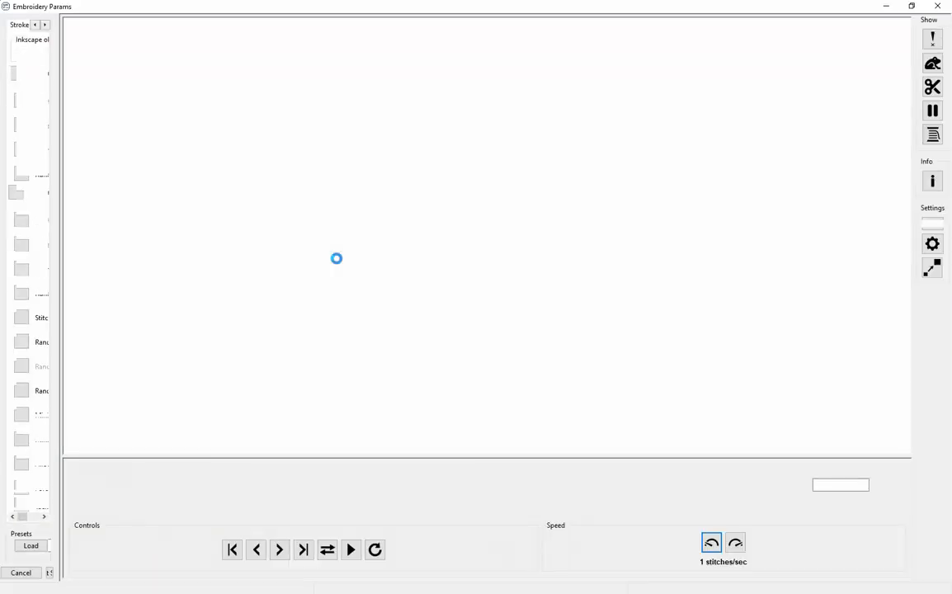
left_click(61, 81)
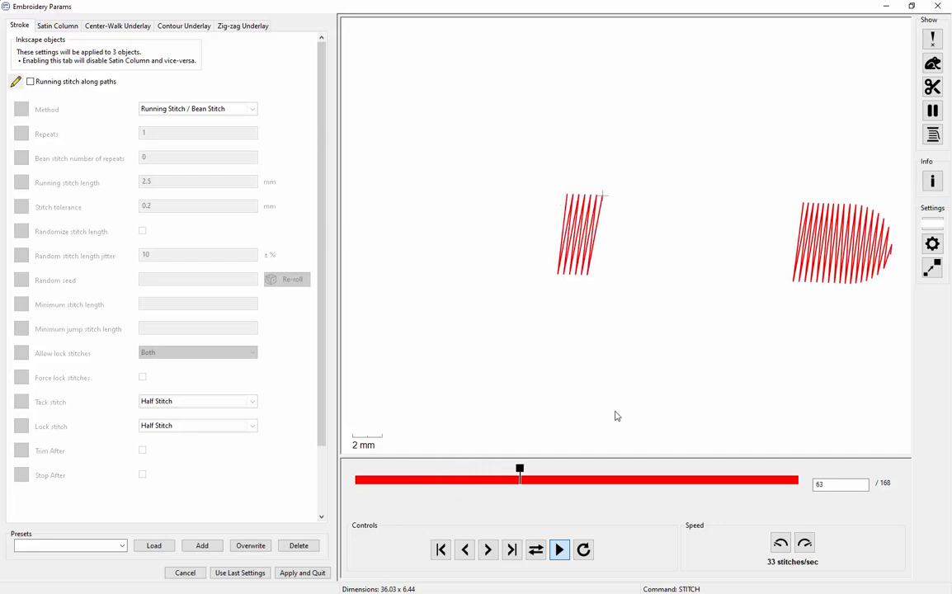
left_click(302, 573)
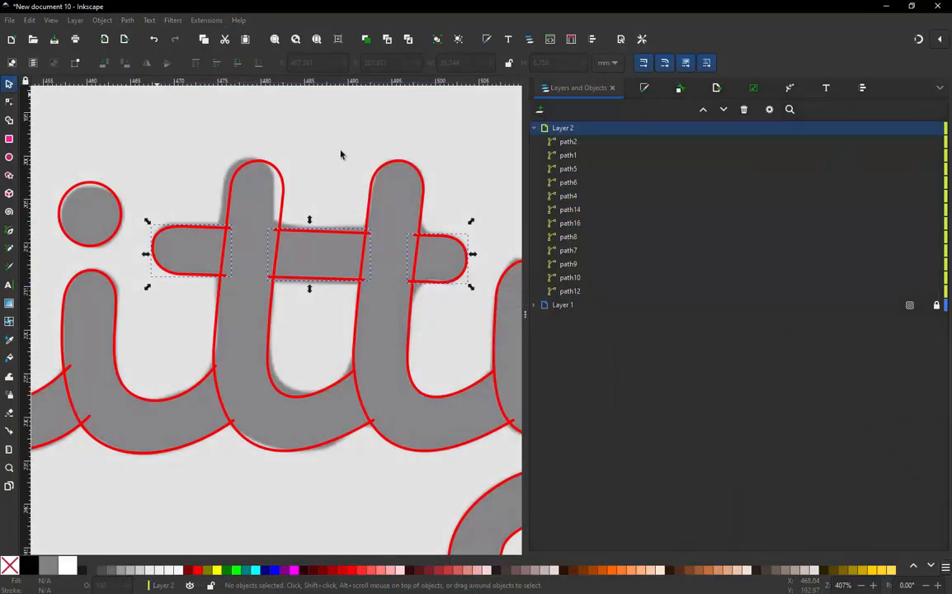
Re-stack objects in order of selection with Ink/Stitch: crossbar pieces left to right, first t, second t, the y's first stroke, then its tail stroke.
scroll(363, 264, "down", 2, "ctrl")
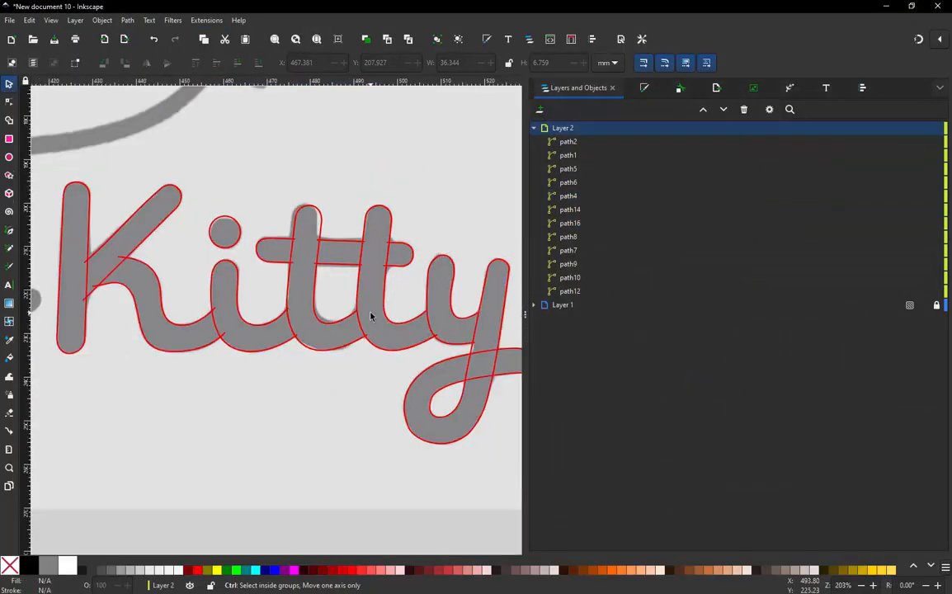
scroll(322, 272, "up", 1, "ctrl")
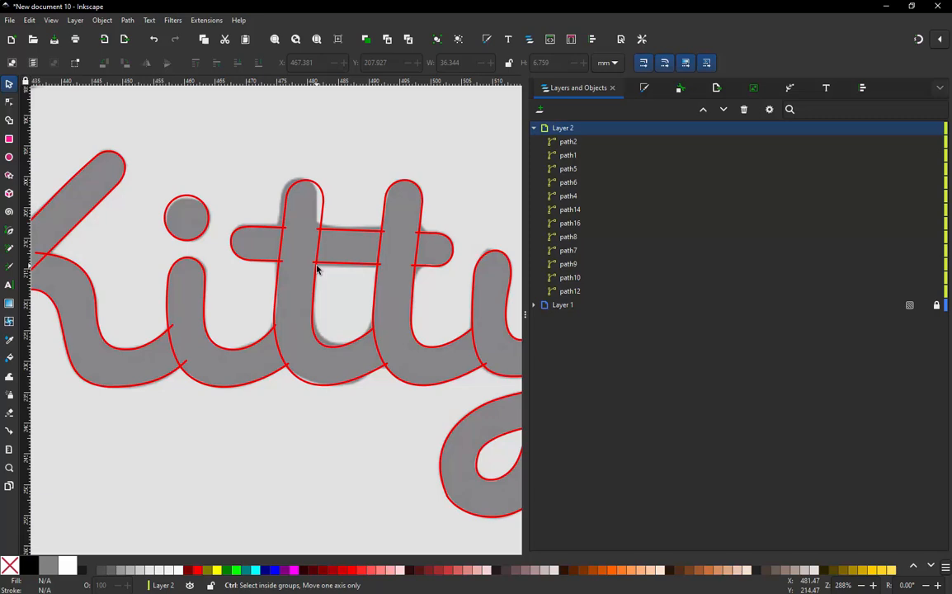
left_click(266, 342)
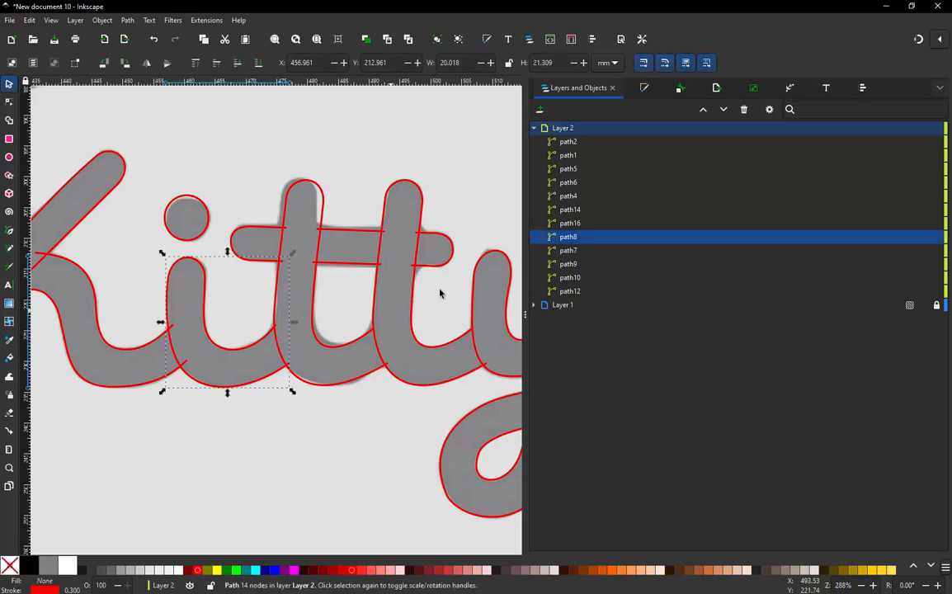
left_click(257, 263)
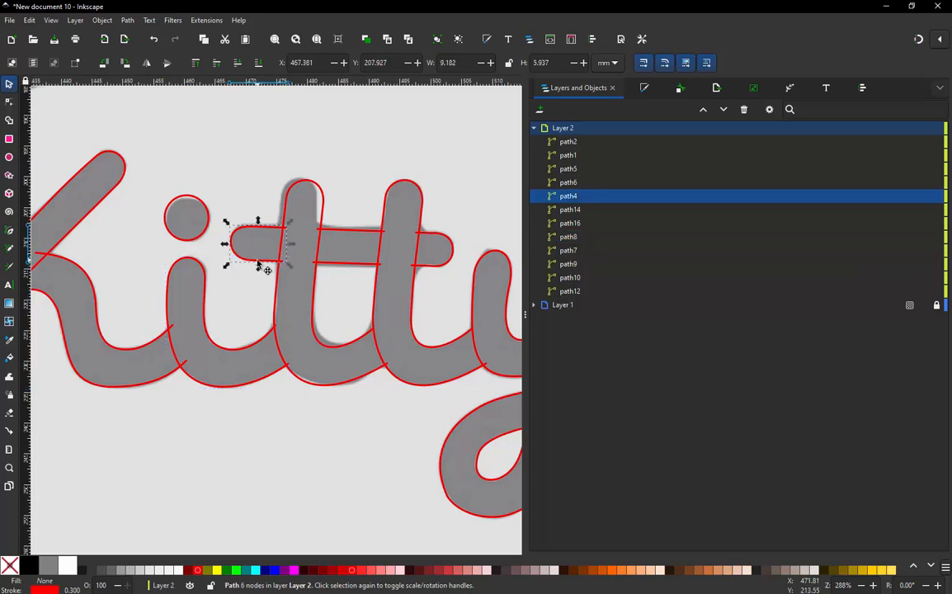
left_click(339, 271, "shift")
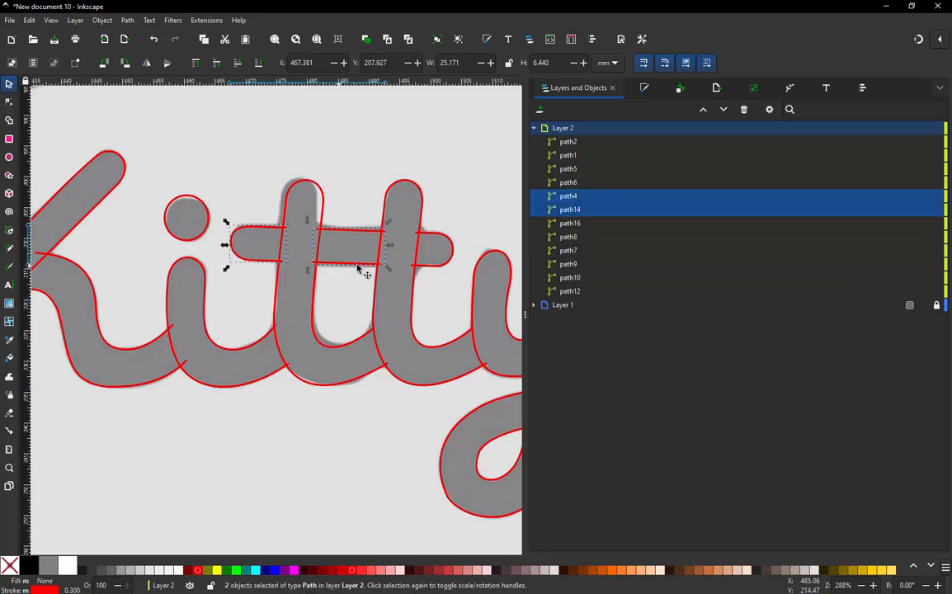
left_click(427, 266, "shift")
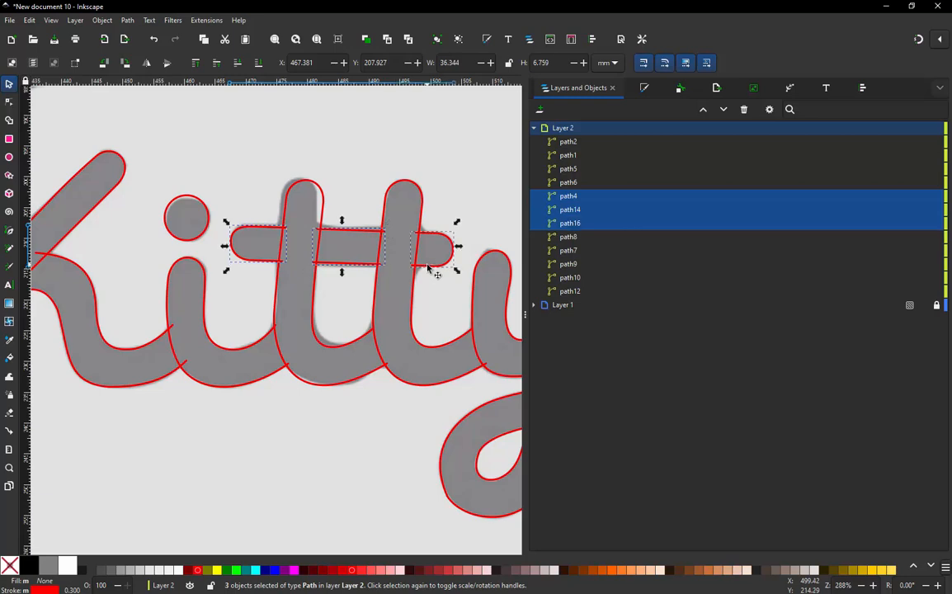
left_click(289, 198, "shift")
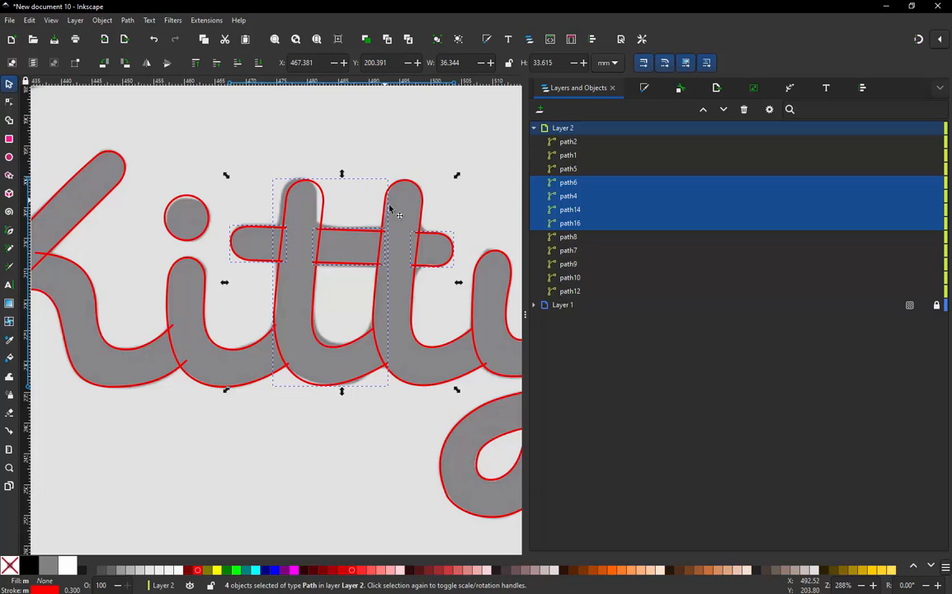
left_click(391, 208, "shift")
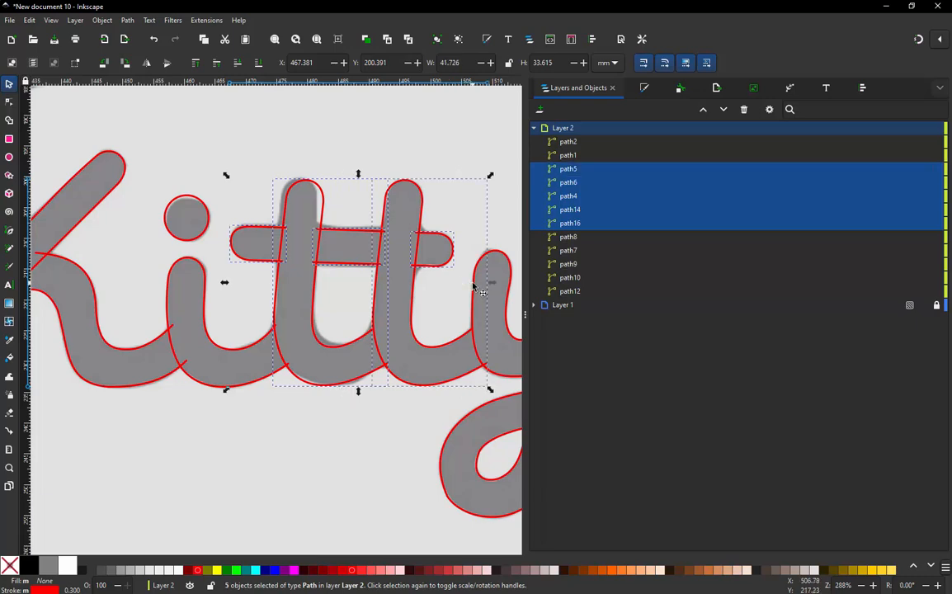
left_click(473, 286, "shift")
scroll(462, 280, "down", 3, "ctrl")
scroll(448, 272, "up", 2, "ctrl")
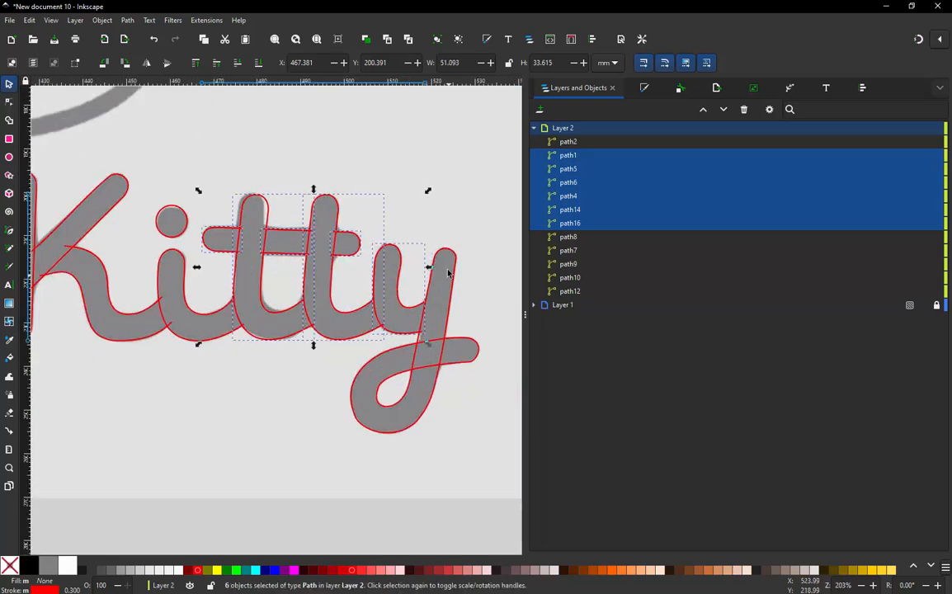
left_click(447, 272, "shift")
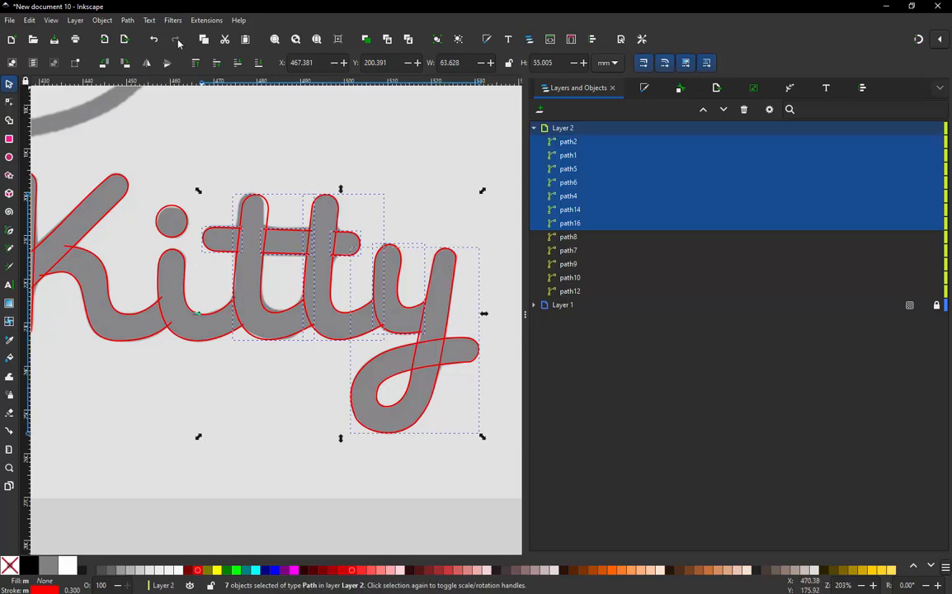
left_click(202, 20)
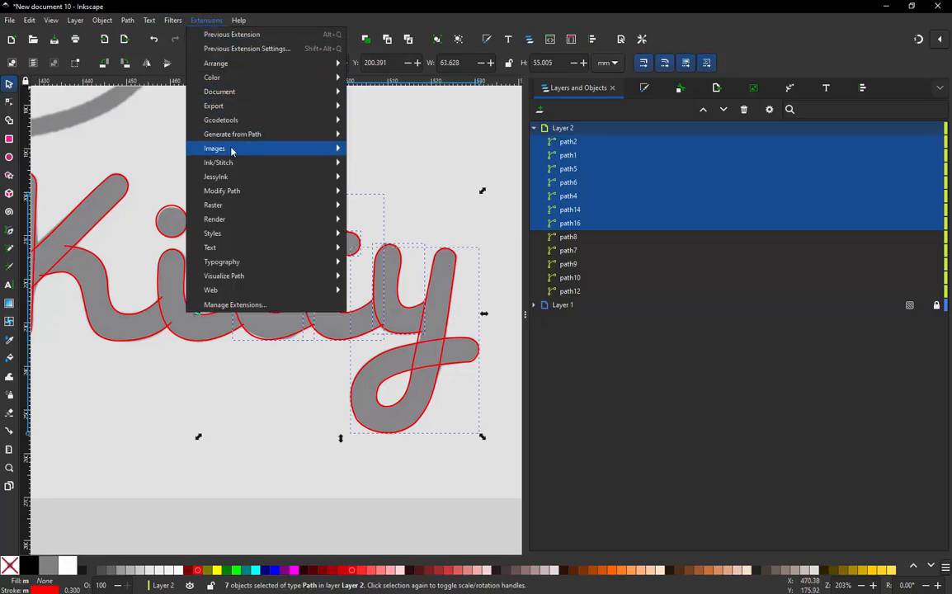
mouse_move(231, 162)
mouse_move(486, 205)
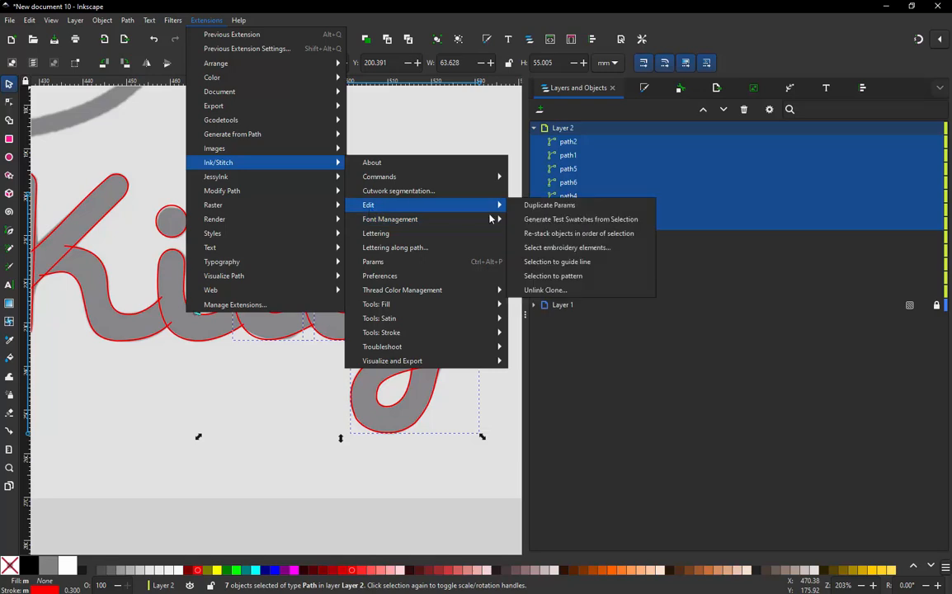
left_click(569, 235)
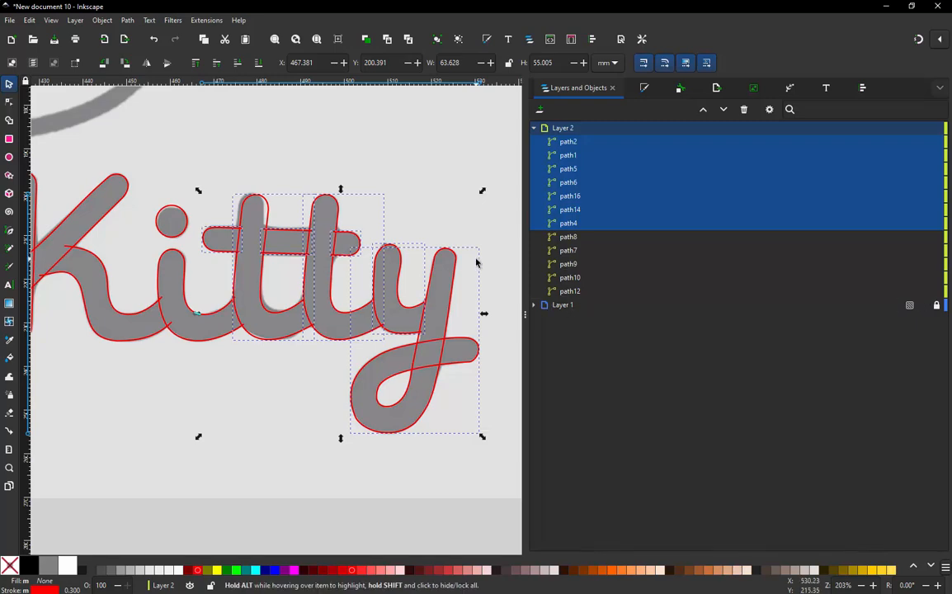
Check the stitching order of the Kitty lettering by going through the Layer 2 paths one by one from path12 upward.
scroll(500, 280, "down", 1, "ctrl")
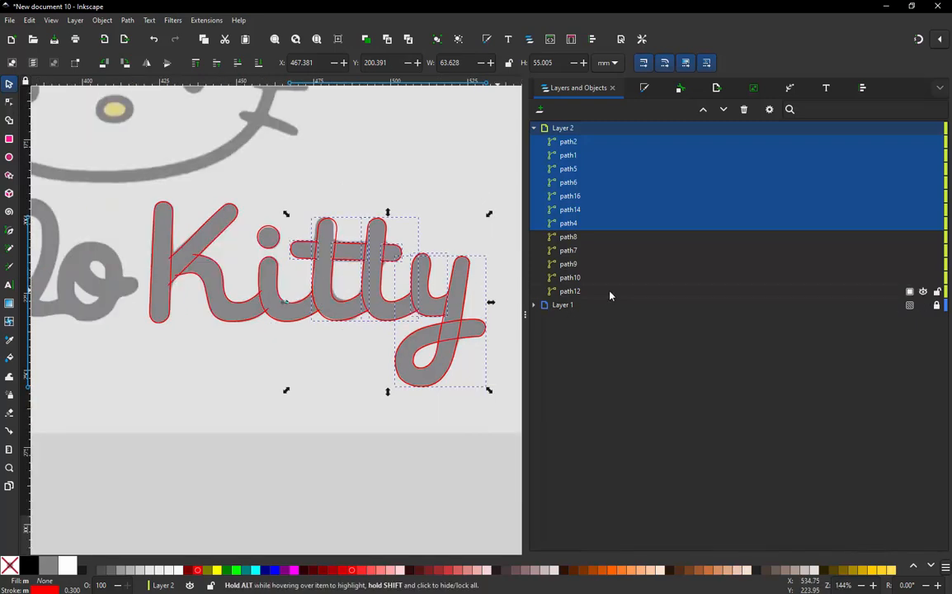
left_click(571, 292)
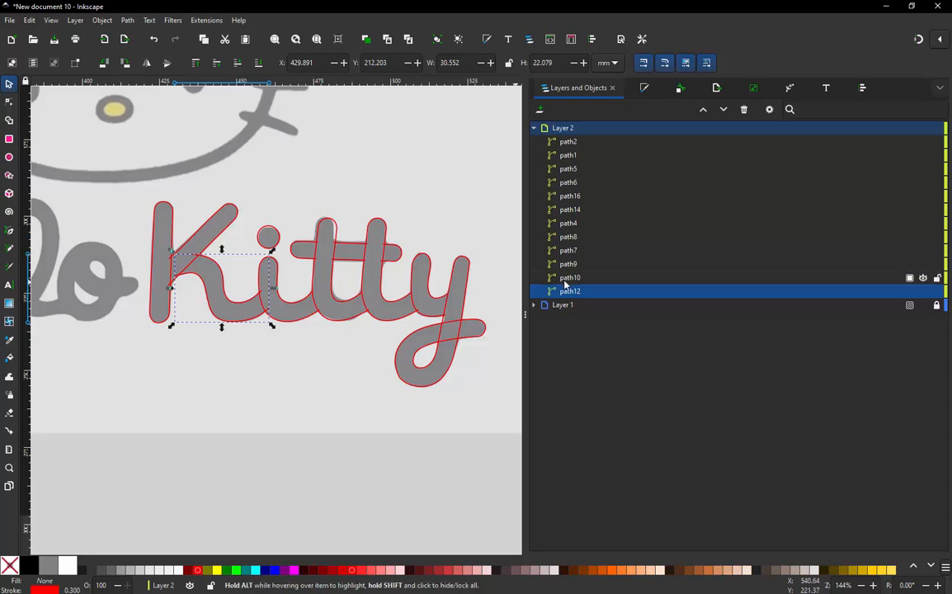
left_click(569, 279)
left_click(568, 266)
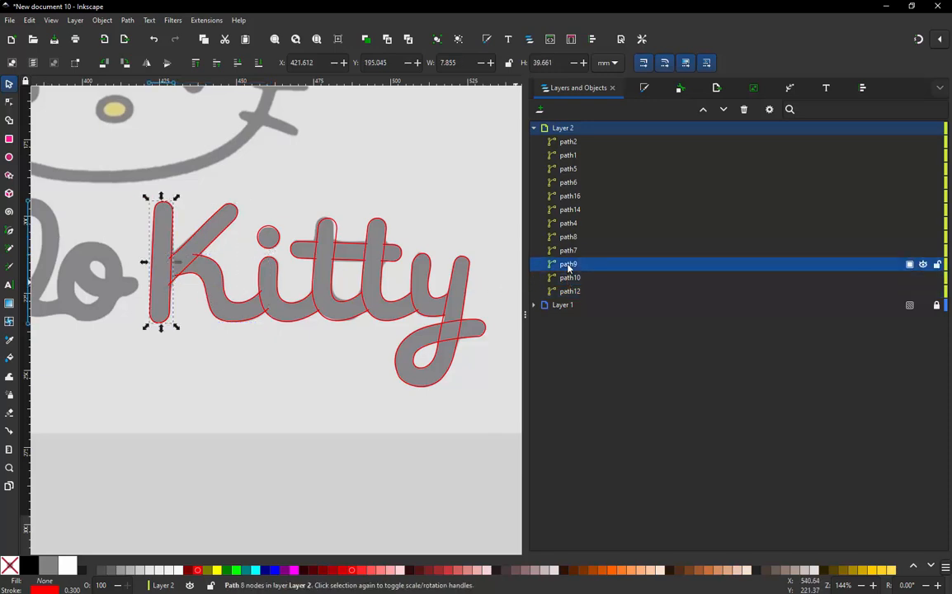
left_click(571, 250)
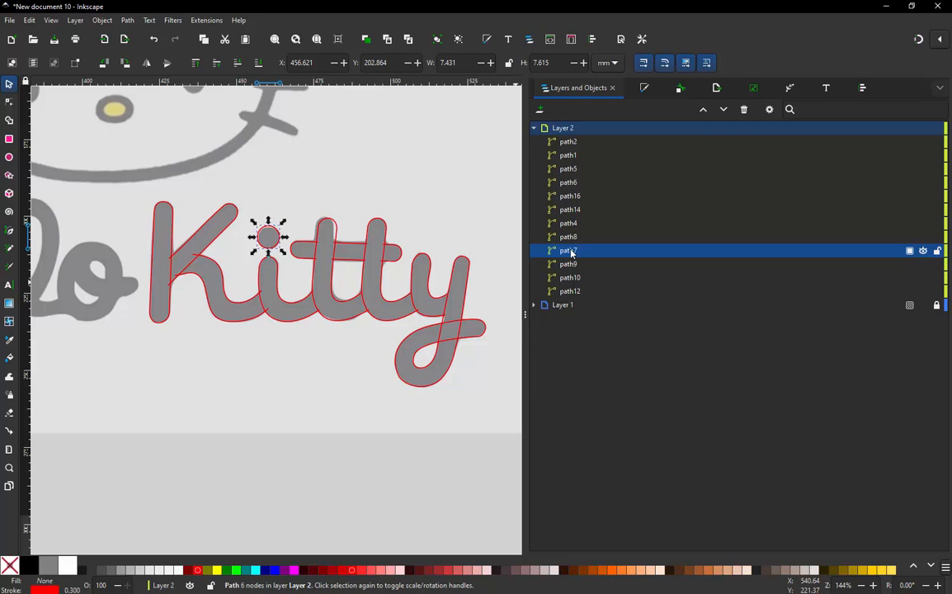
left_click(574, 238)
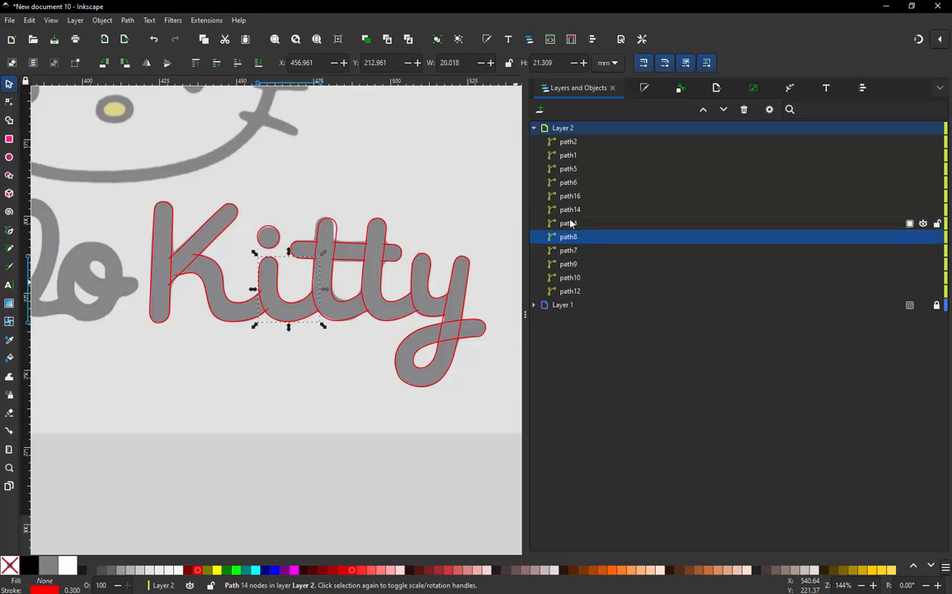
left_click(570, 223)
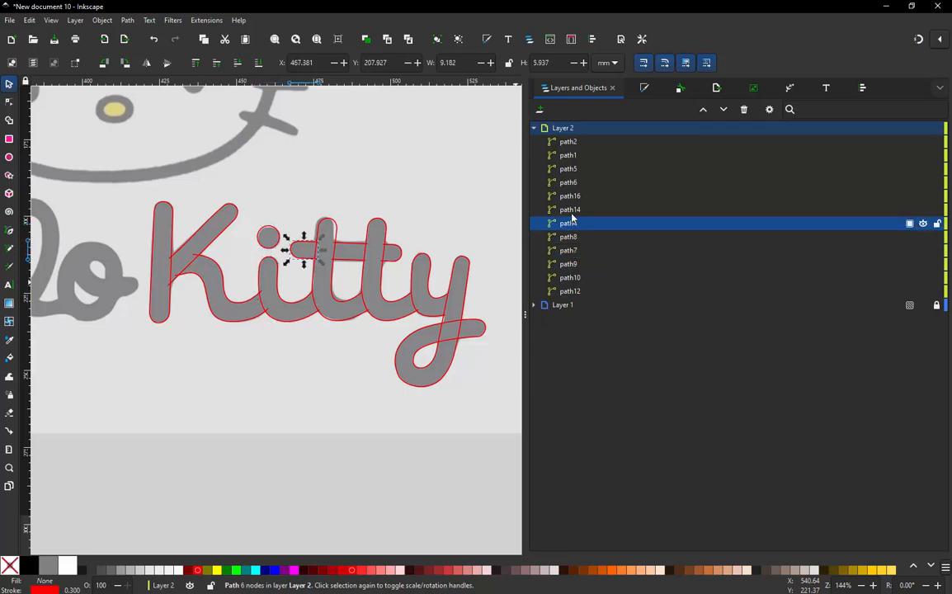
left_click(571, 211)
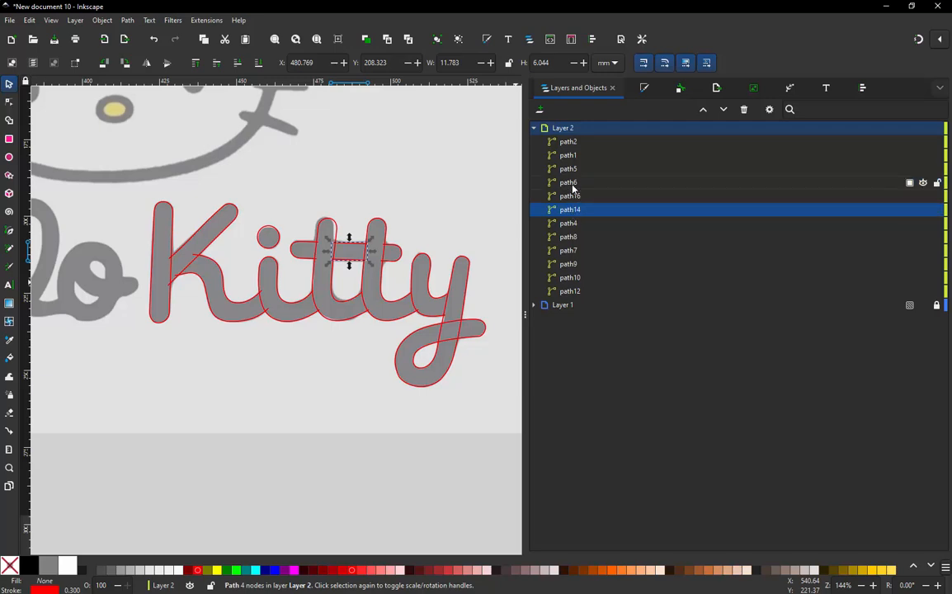
left_click(573, 196)
left_click(570, 183)
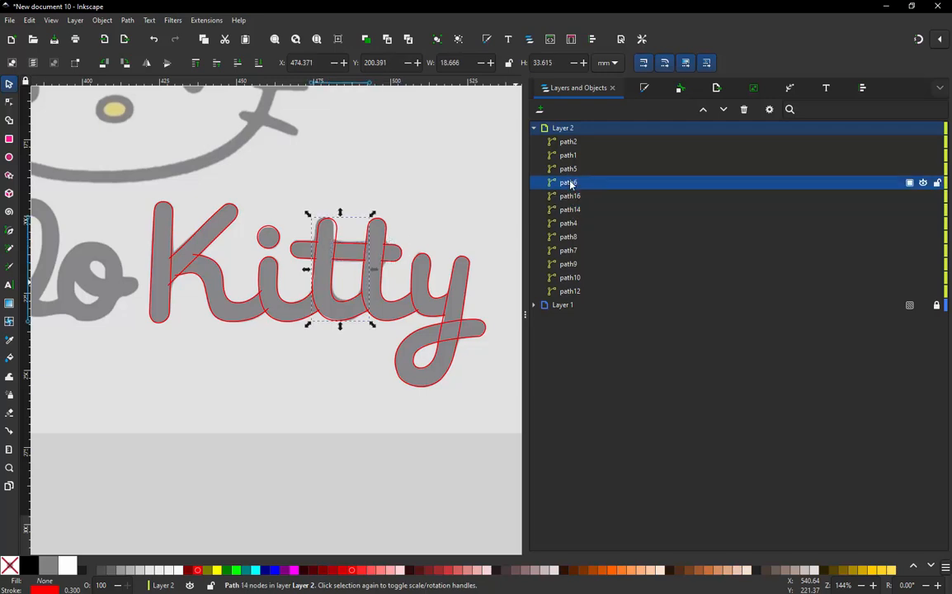
left_click(570, 174)
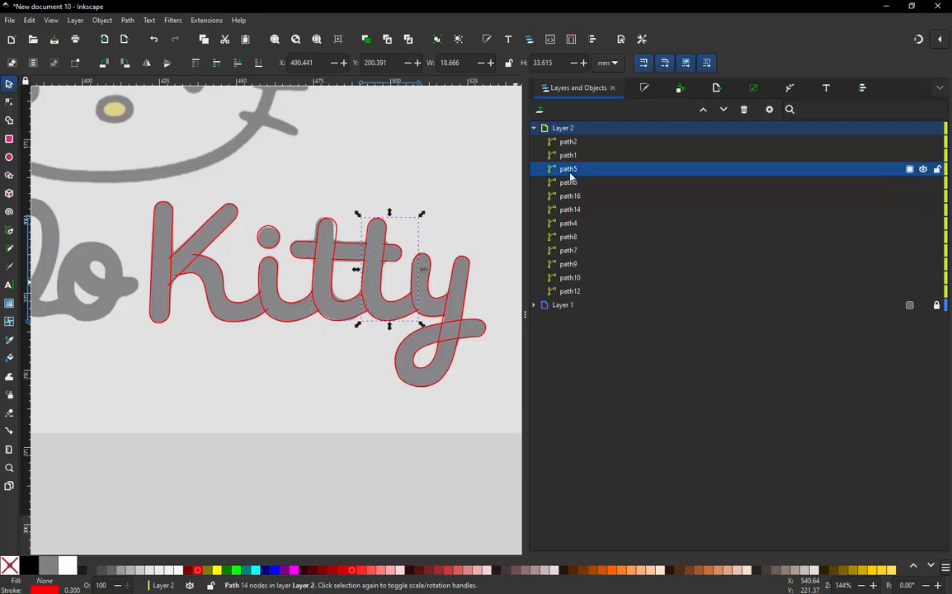
left_click(569, 154)
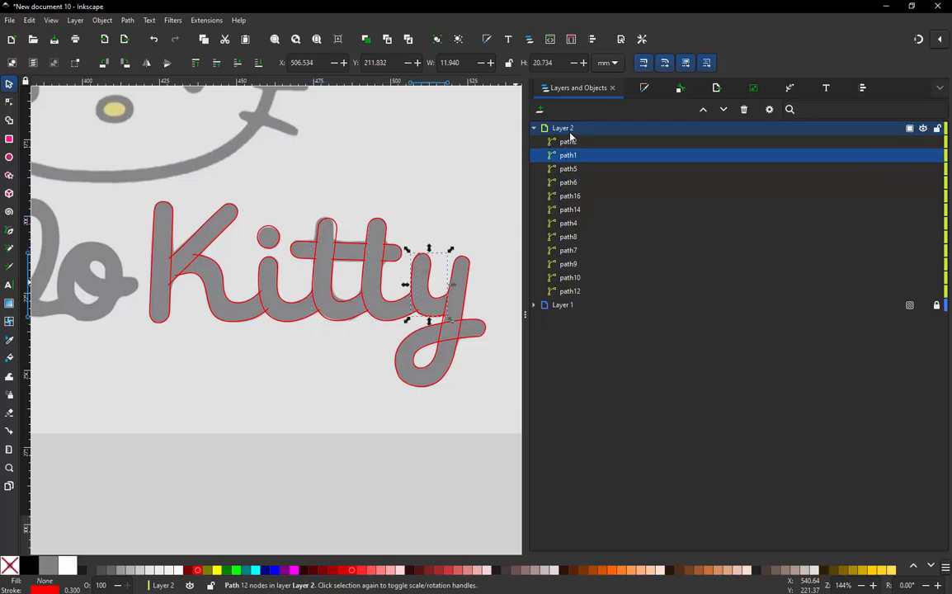
left_click(566, 130)
left_click(403, 170)
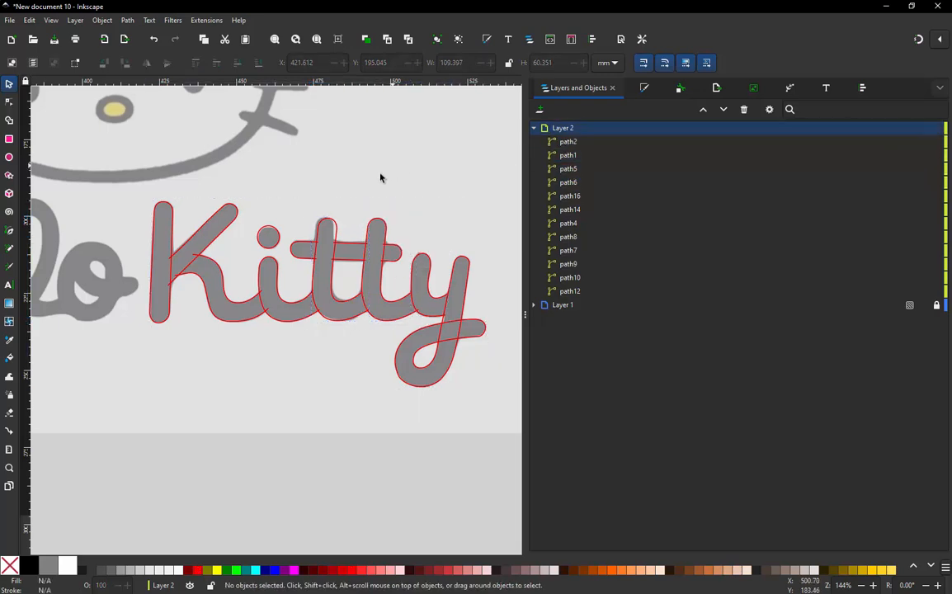
scroll(272, 247, "up", 3, "ctrl")
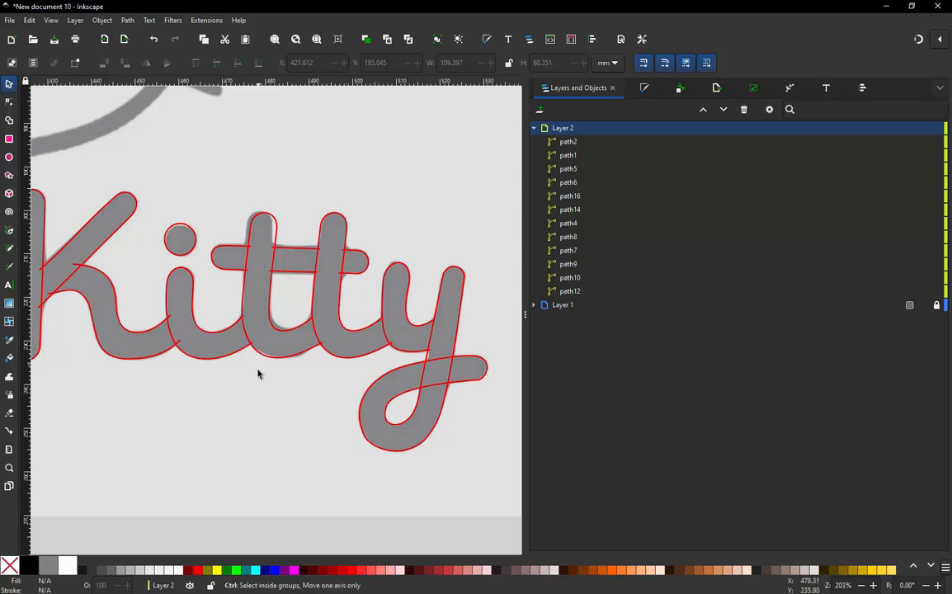
scroll(256, 372, "down", 1, "ctrl")
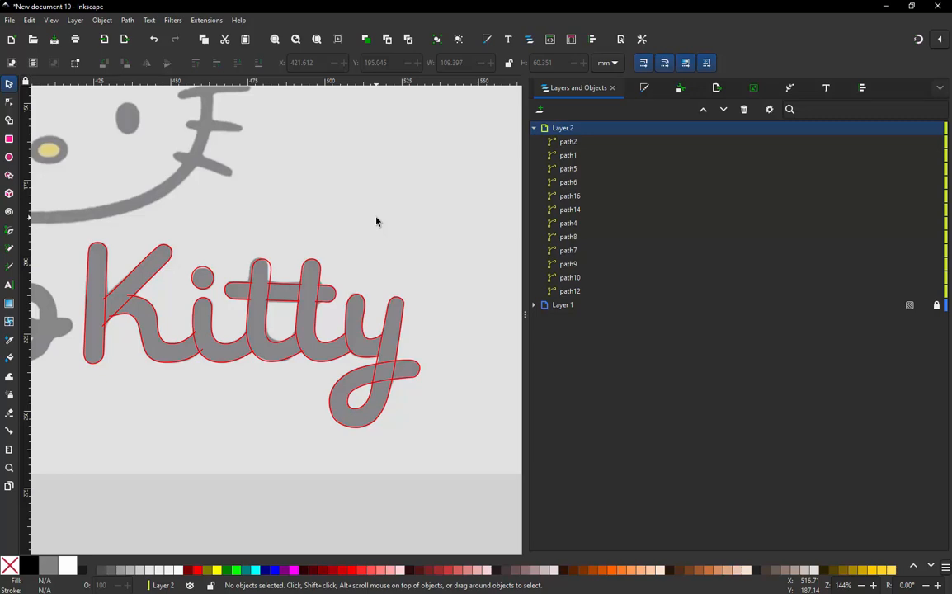
scroll(344, 221, "down", 1, "ctrl")
In the Ink/Stitch params for the K's curved lower leg, try swapping the rails, set Reverse rails to Reverse both rails, and apply.
scroll(188, 288, "up", 1, "ctrl")
scroll(188, 288, "up", 1, "ctrl")
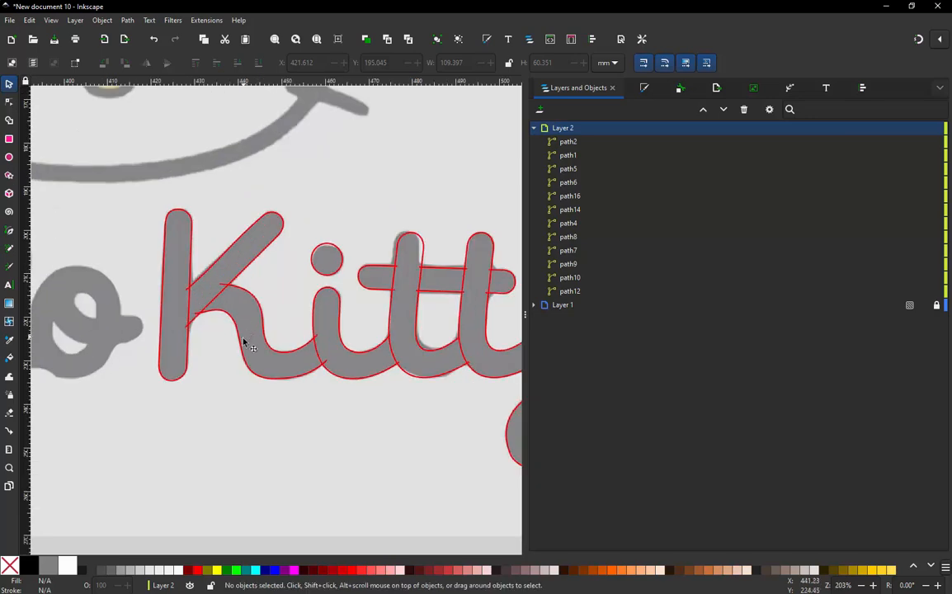
left_click(241, 345)
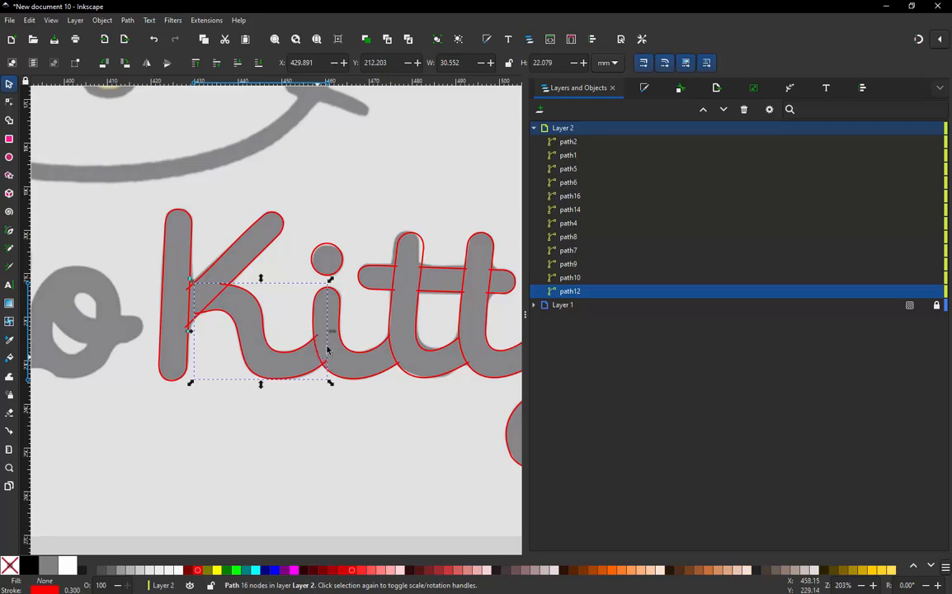
left_click(205, 20)
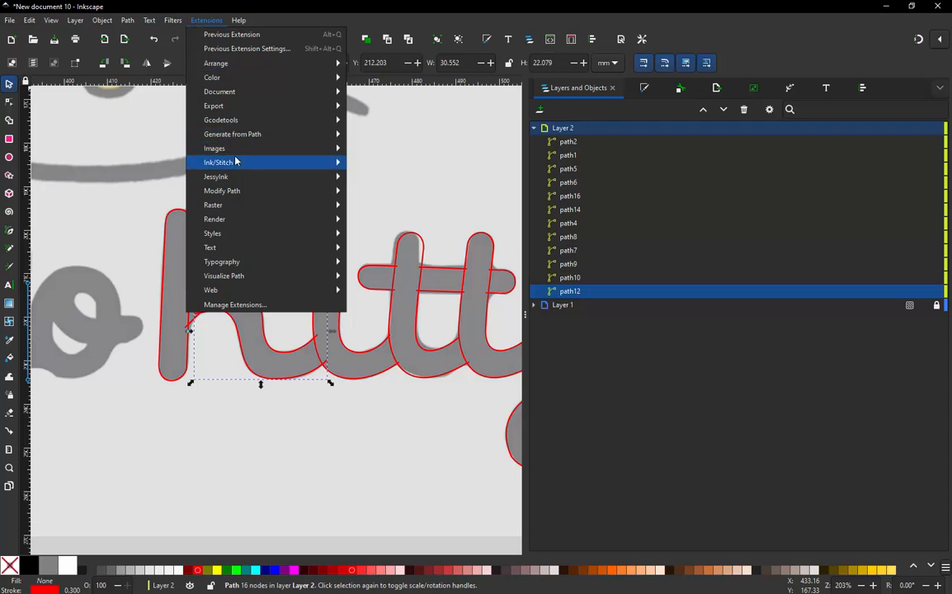
mouse_move(235, 162)
left_click(354, 234)
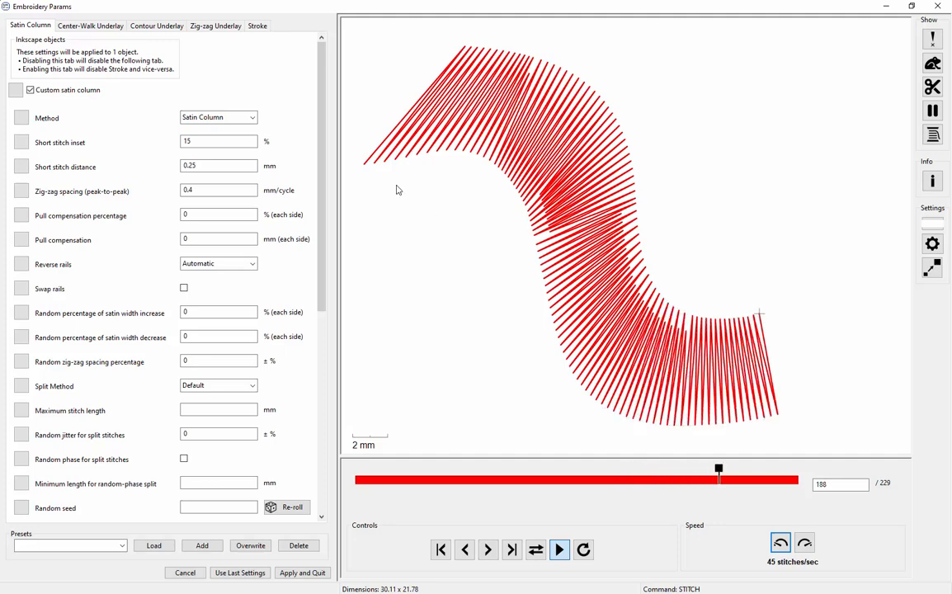
left_click(183, 289)
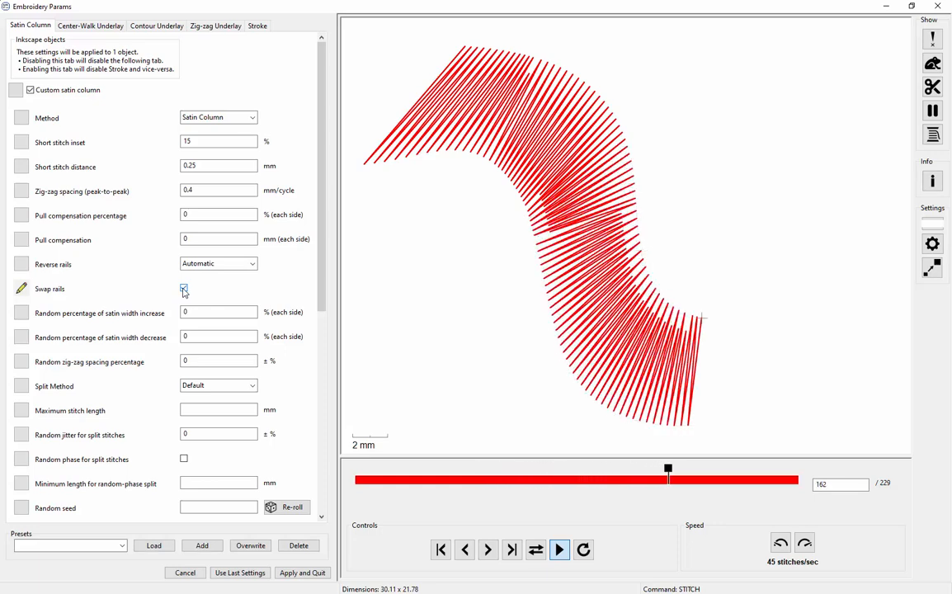
left_click(184, 289)
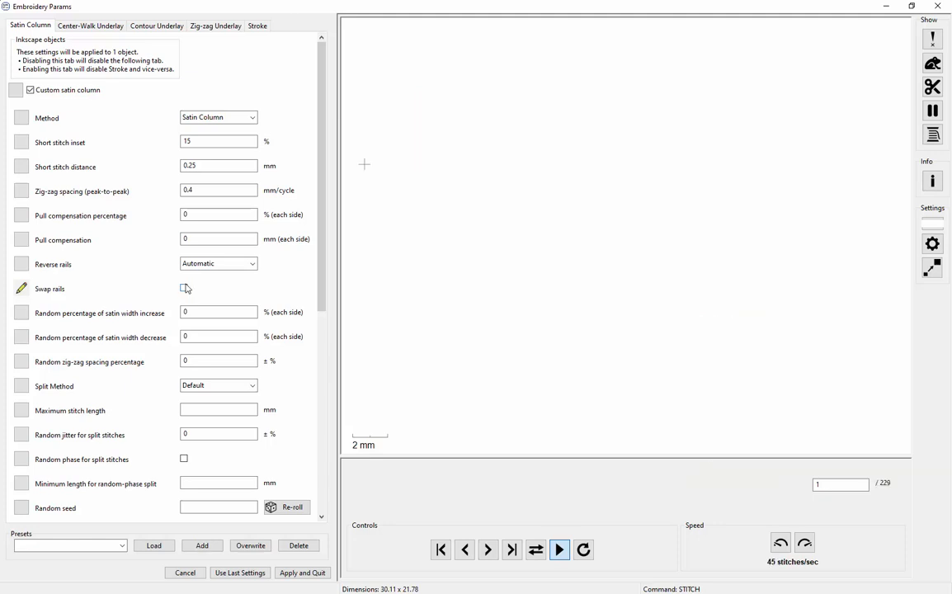
left_click(235, 263)
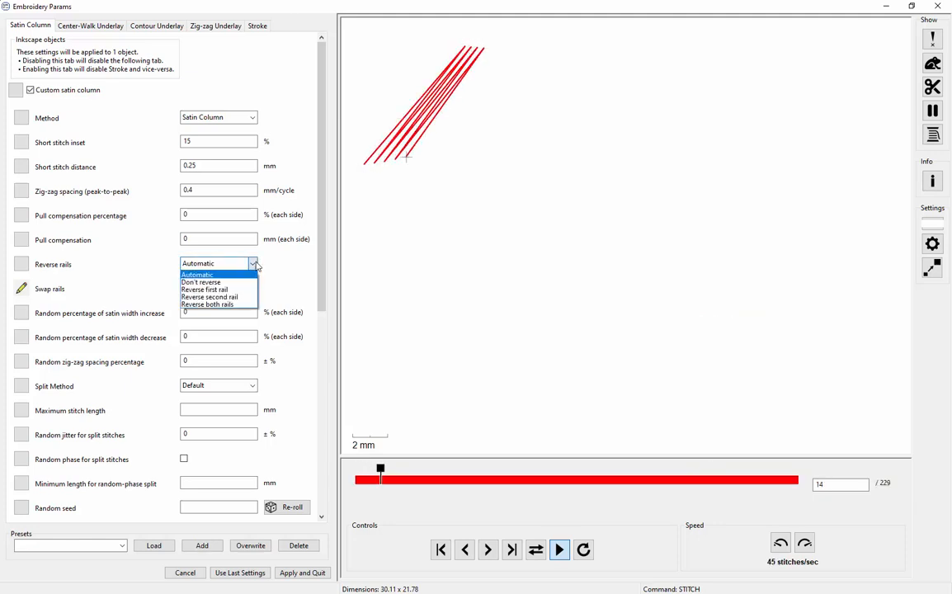
left_click(234, 304)
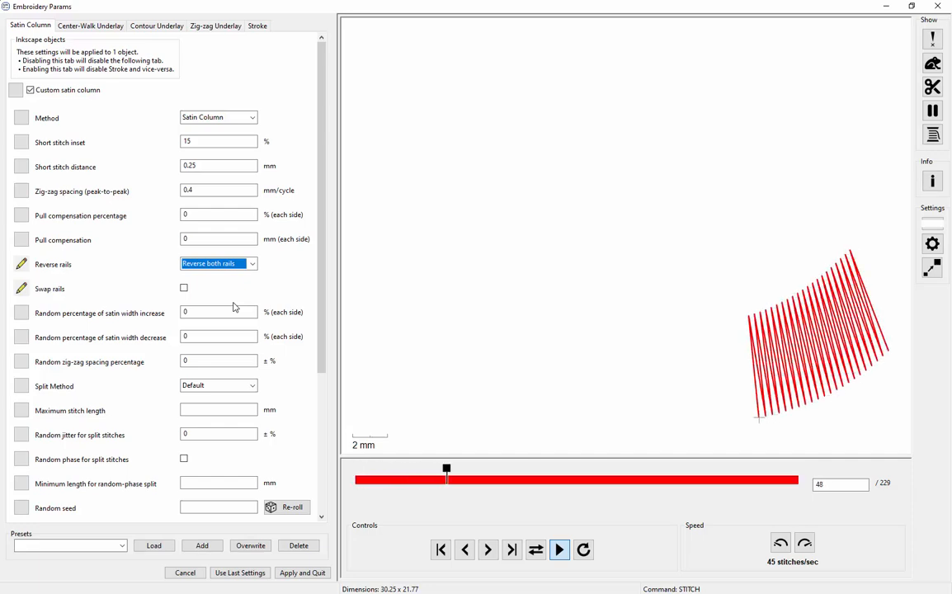
left_click(310, 574)
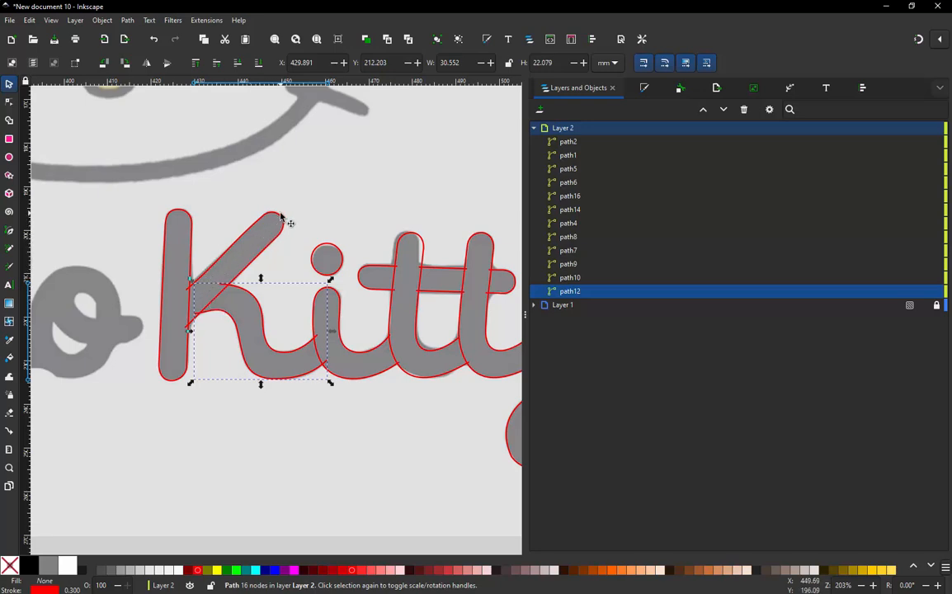
Draw an open connecting path about 17 by 19 mm inside the K's diagonal arm, from its base up to its tip.
key("b")
left_click(210, 305)
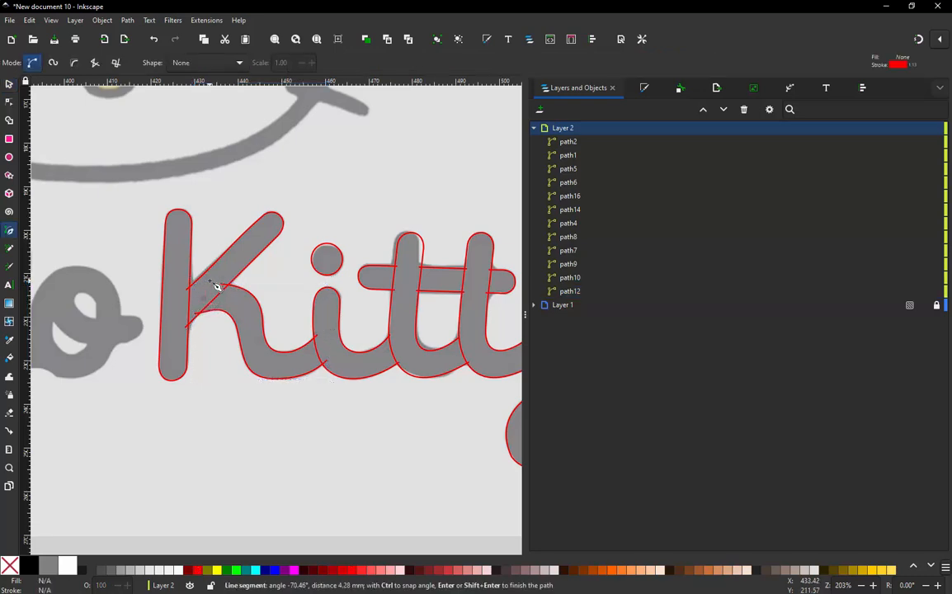
left_click(264, 235)
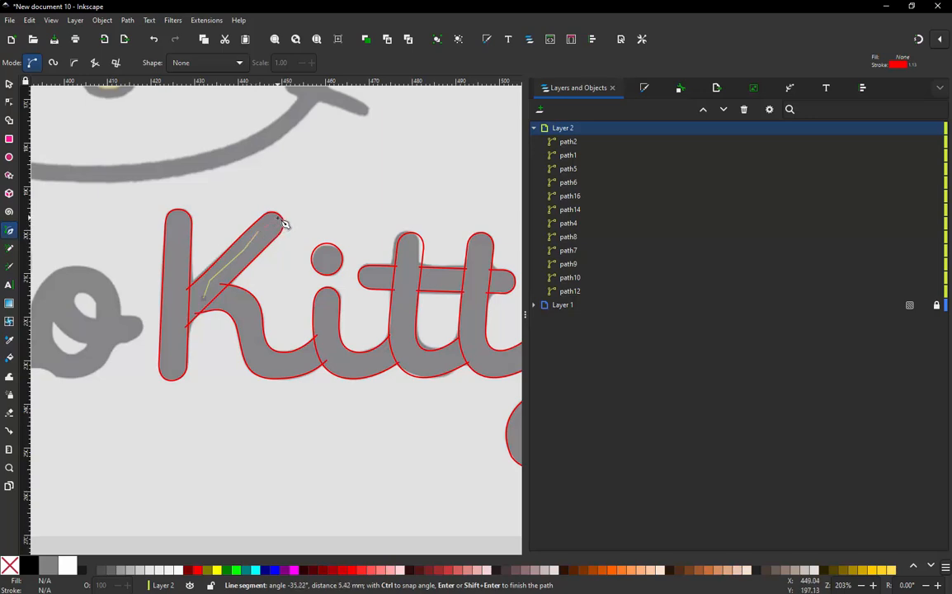
double_click(279, 219)
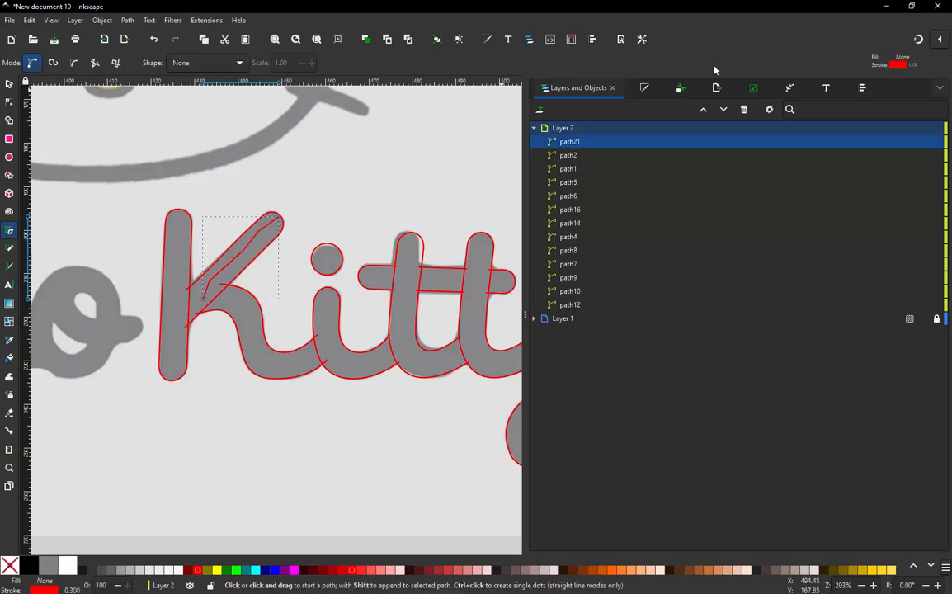
Give the connecting path in the K's arm a dashed stroke with pattern 1 1 and deselect it.
left_click(644, 88)
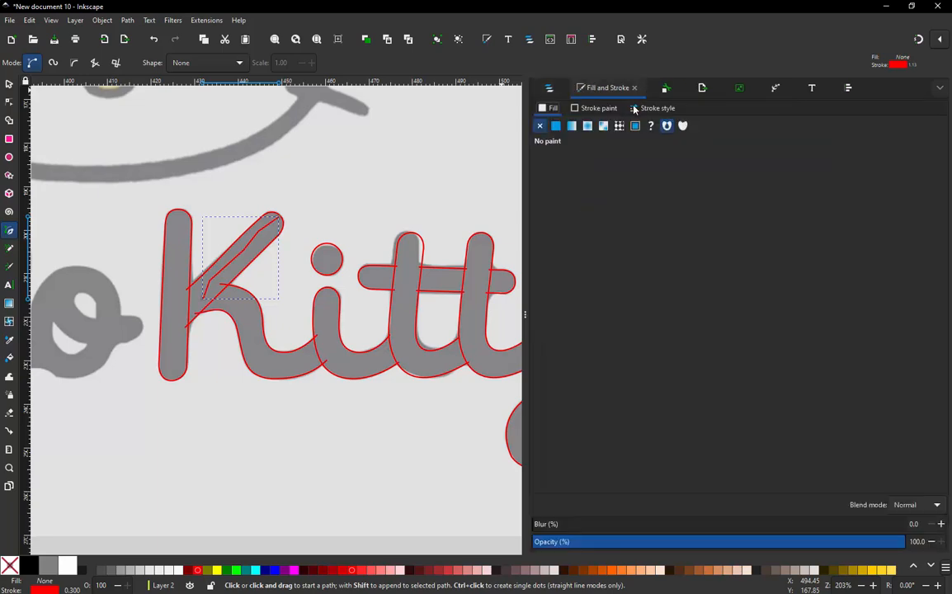
left_click(656, 108)
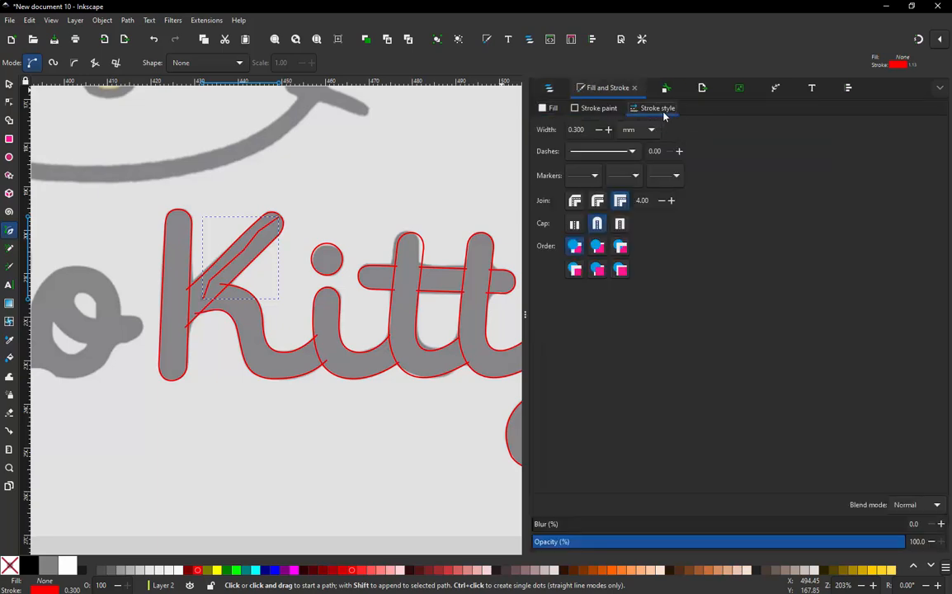
left_click(631, 153)
left_click(616, 181)
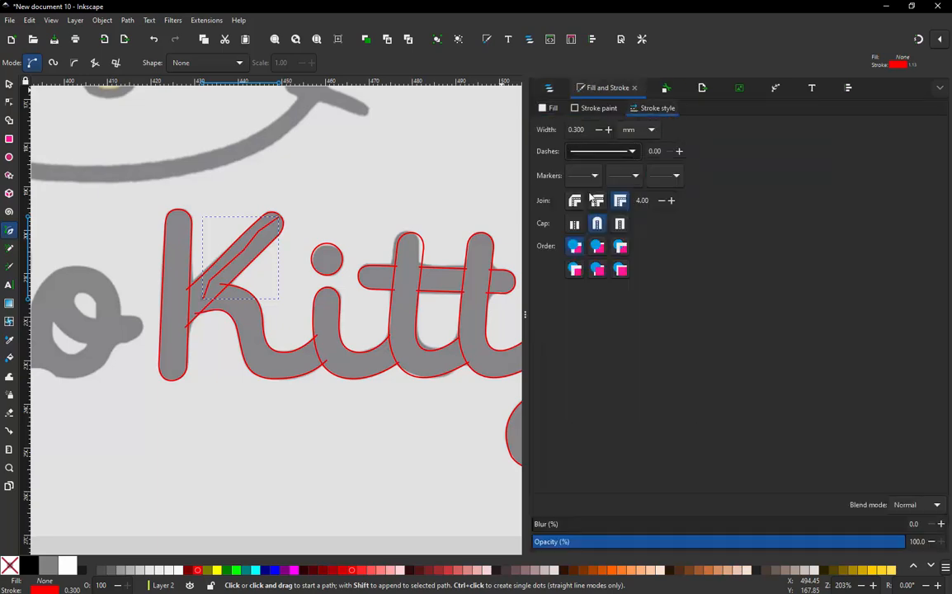
left_click(340, 213)
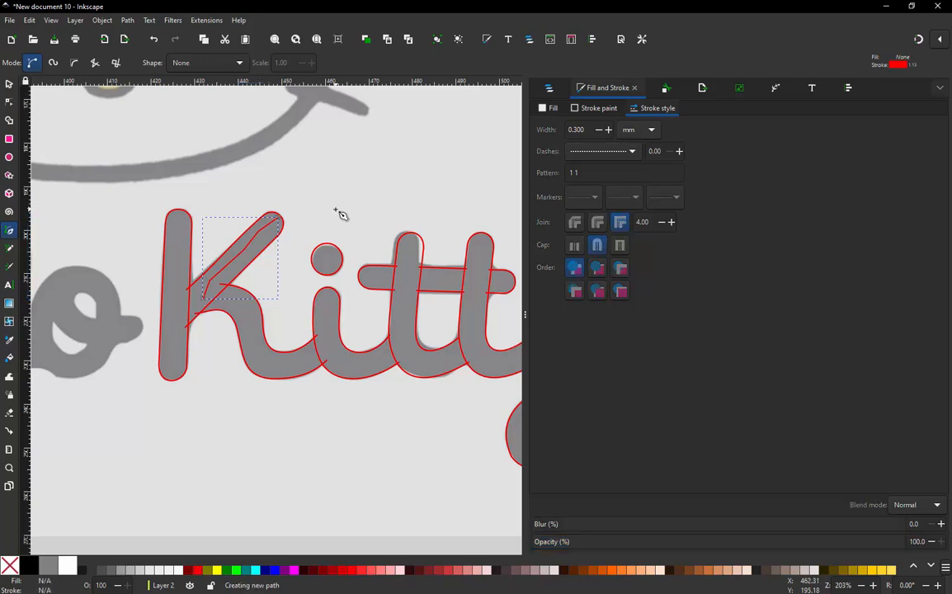
left_click(9, 84)
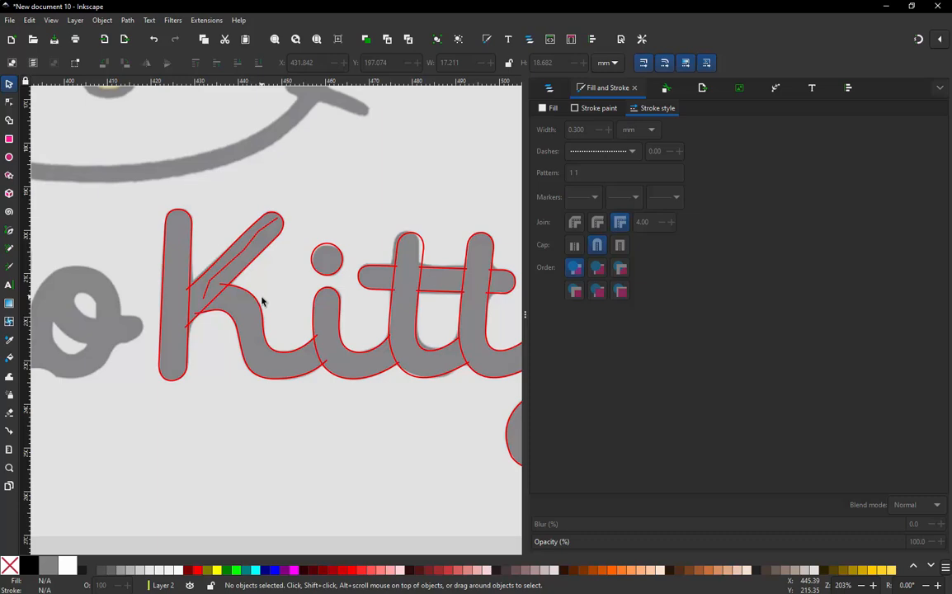
In the Ink/Stitch params for the K's diagonal arm satin, enable Swap rails and apply.
left_click(271, 215)
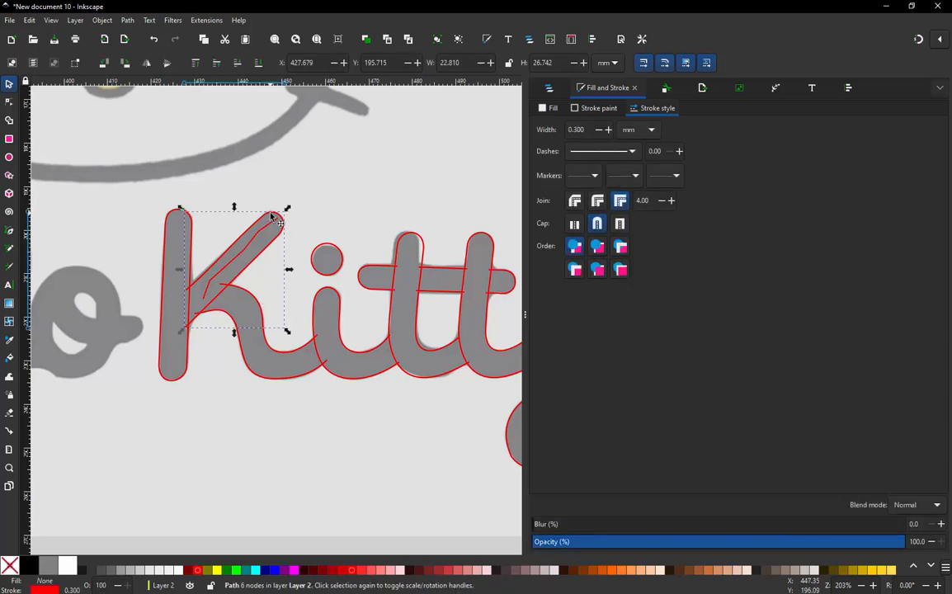
left_click(202, 20)
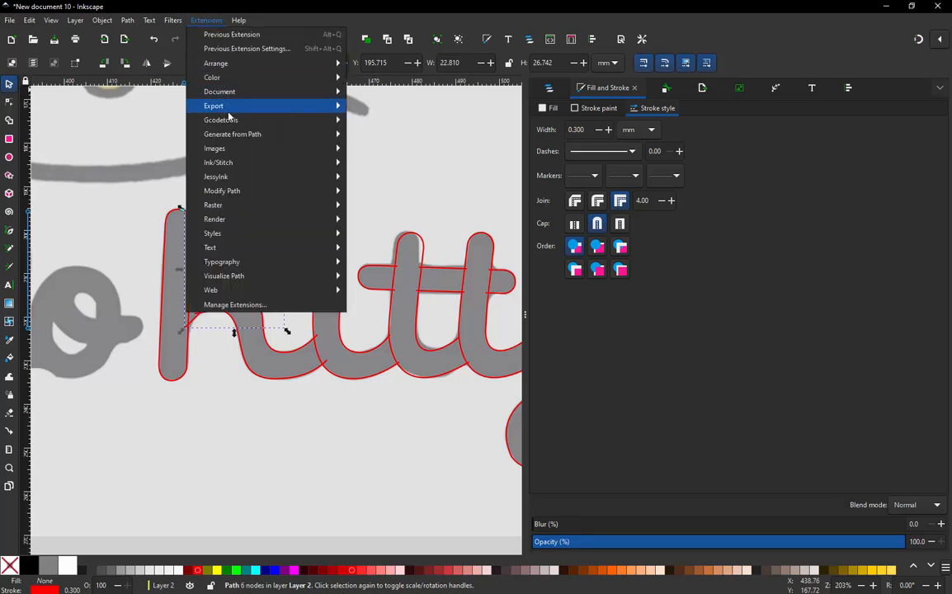
mouse_move(298, 169)
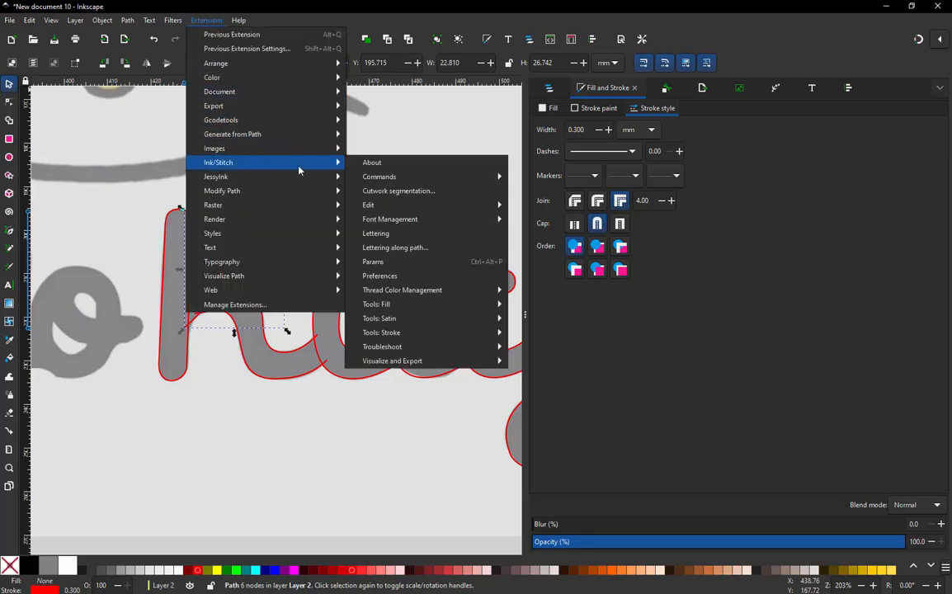
left_click(377, 262)
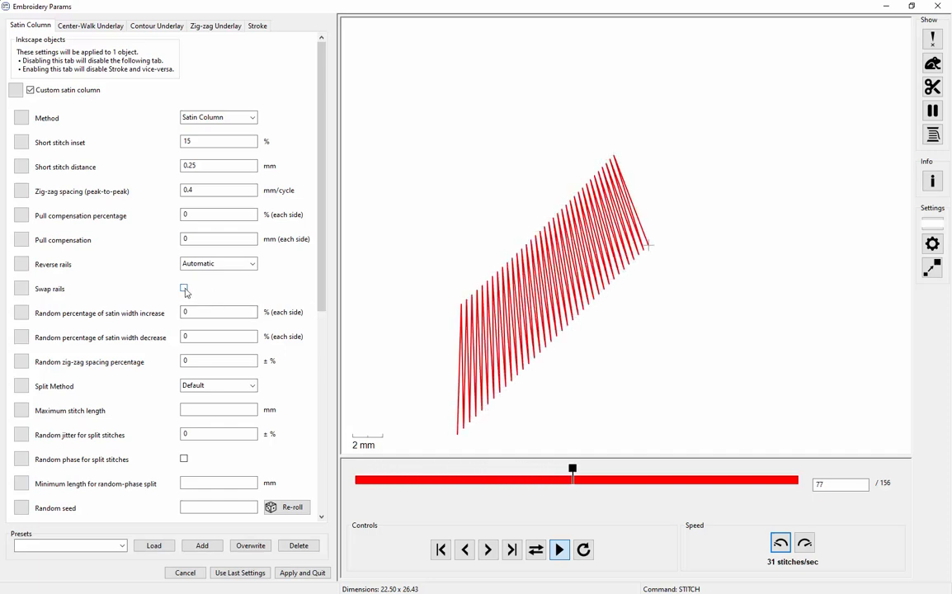
left_click(184, 288)
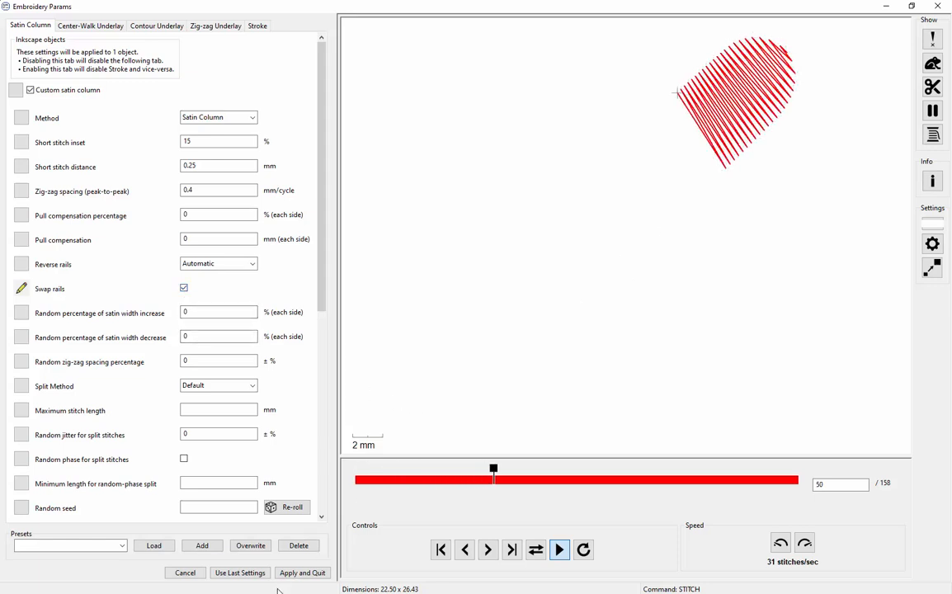
left_click(300, 572)
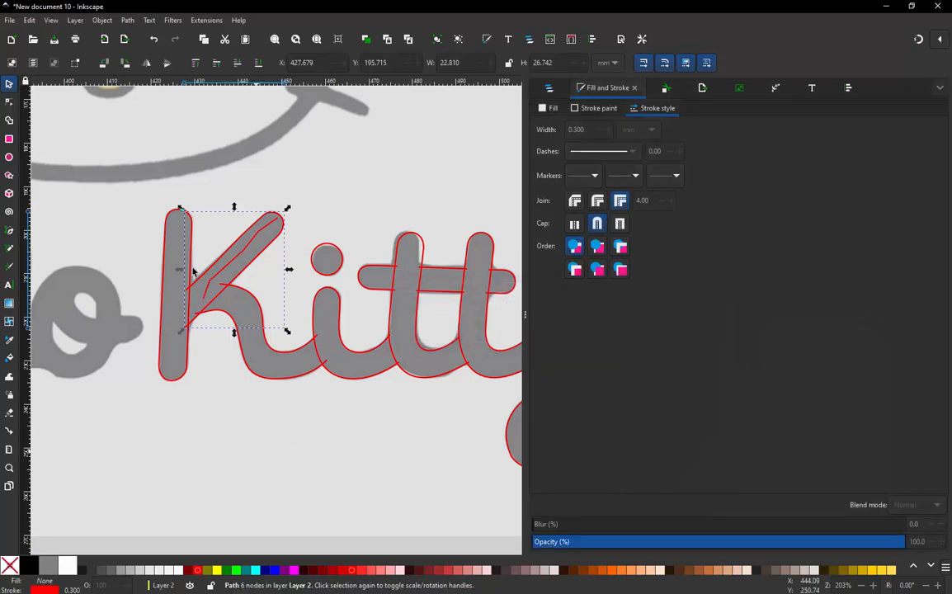
key("Escape")
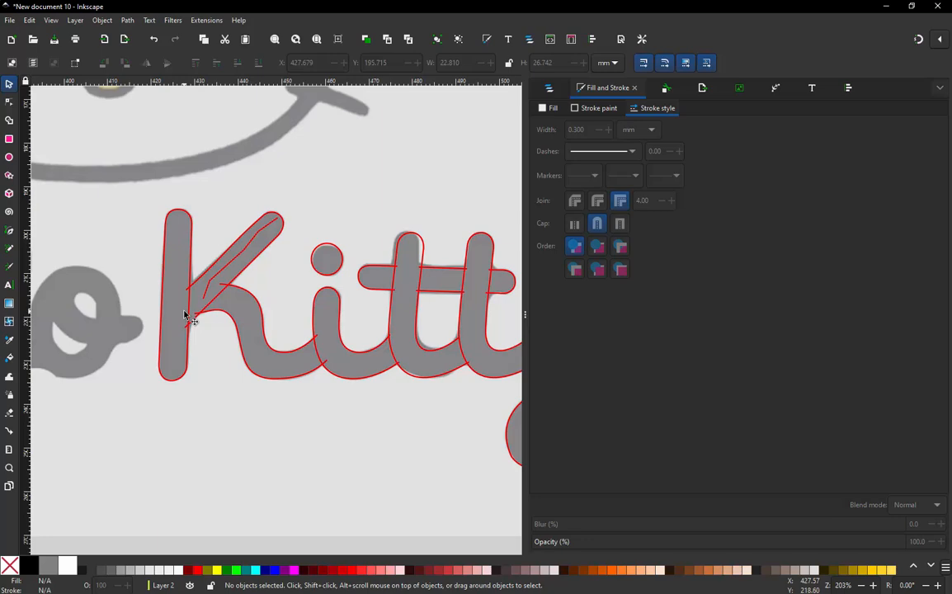
Draw an open connecting path about 3 by 26 mm from the base of the K's arm up inside its stem to the top.
key("b")
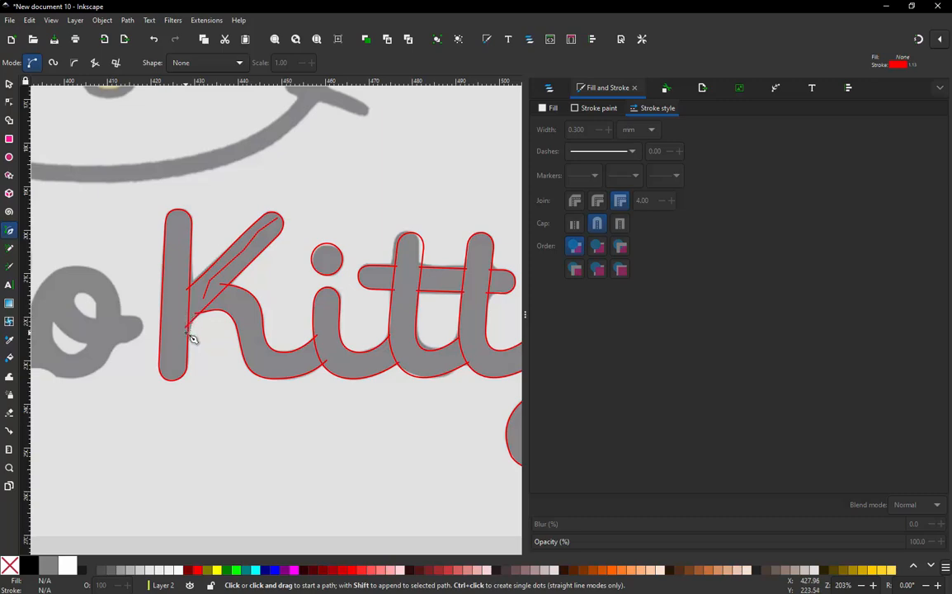
left_click(191, 329)
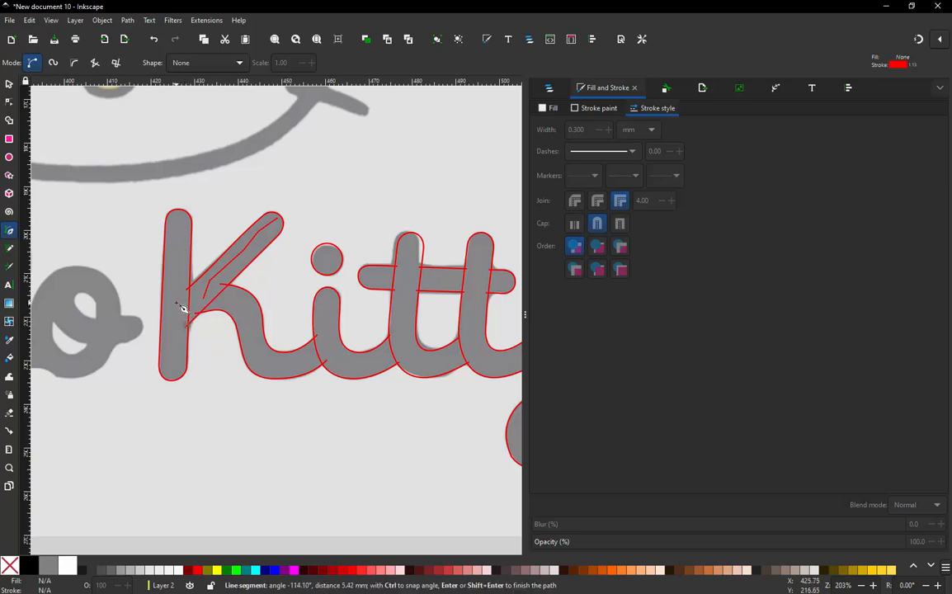
left_click_drag(175, 302, 176, 291)
left_click(173, 234)
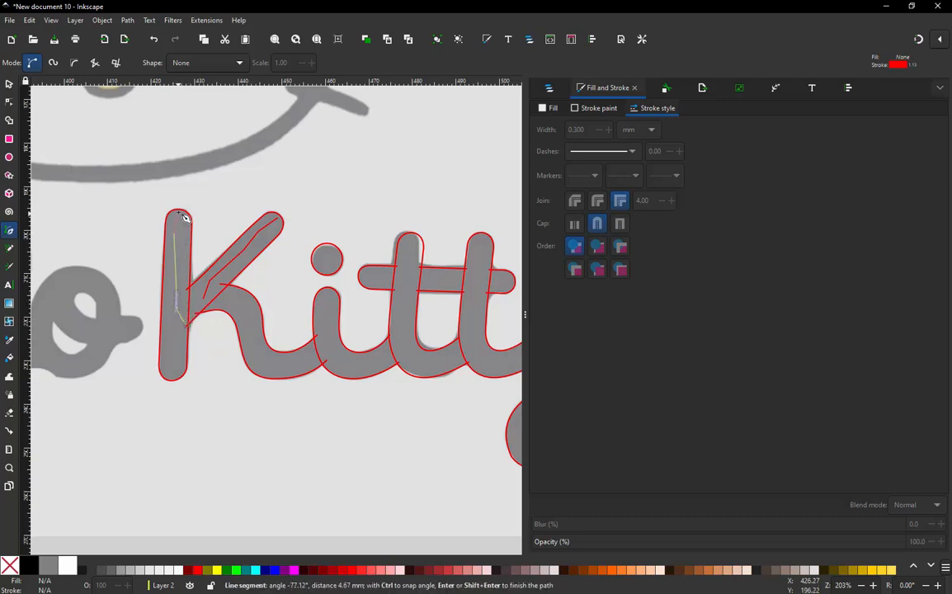
double_click(184, 217)
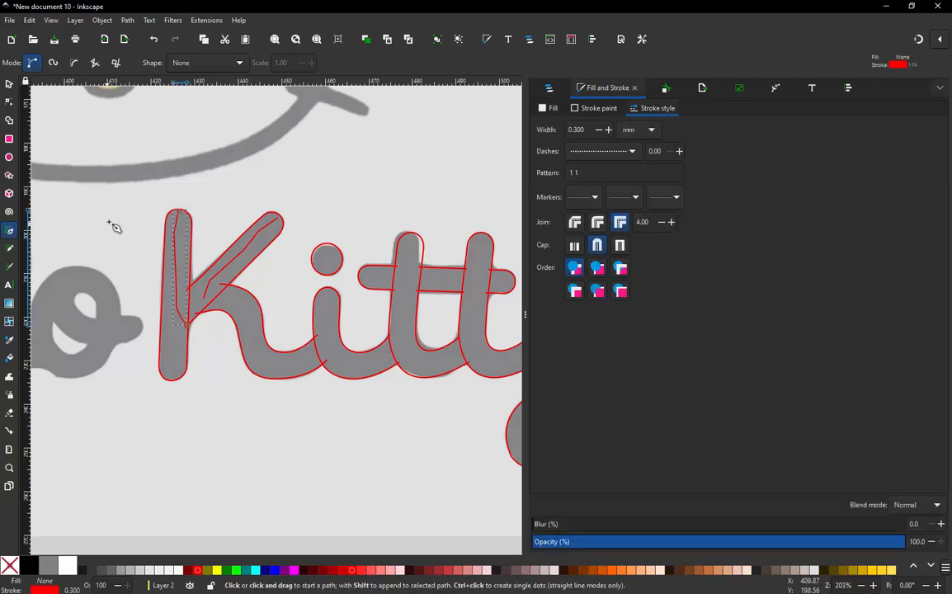
scroll(128, 248, "up", 5)
scroll(287, 245, "down", 3)
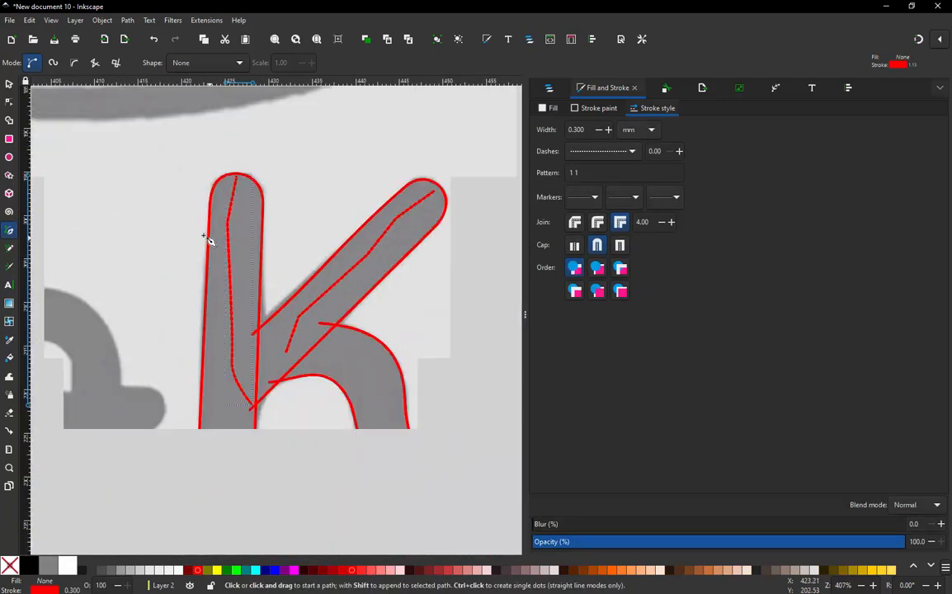
left_click(9, 83)
Reorder the connecting path in the K's diagonal arm so it sits directly above the curved leg satin, path12, in Layer 2.
scroll(153, 211, "down", 1)
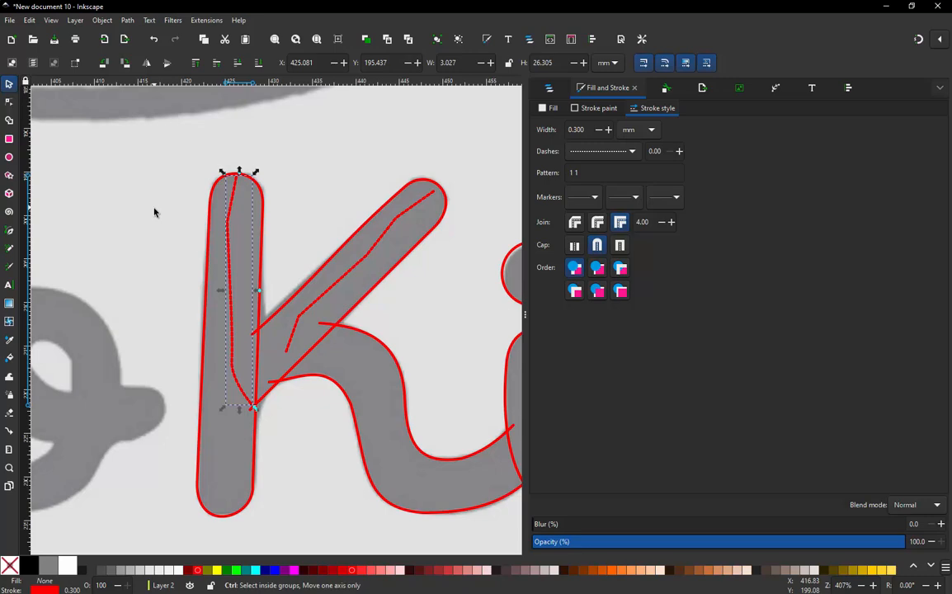
left_click(549, 89)
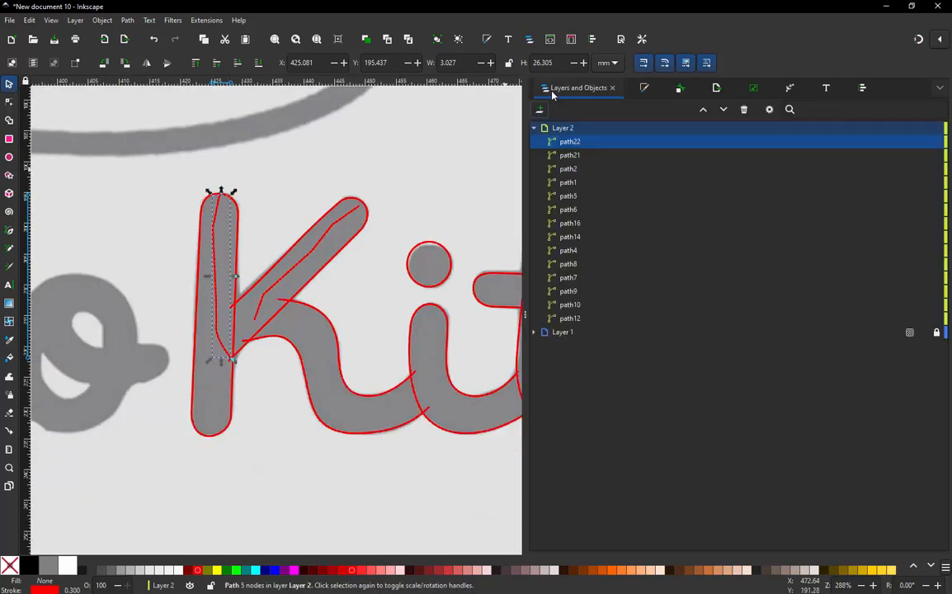
left_click(363, 396)
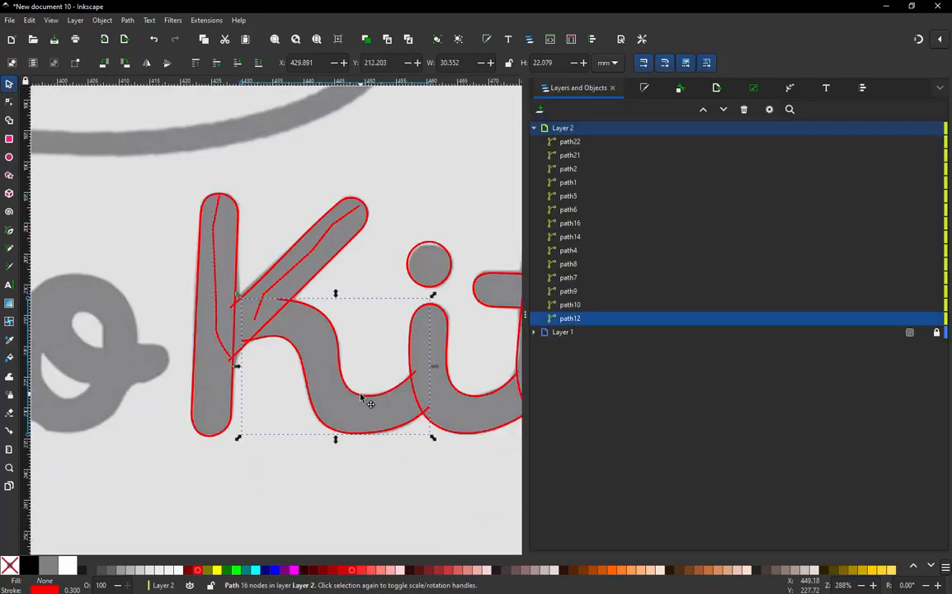
left_click(318, 246)
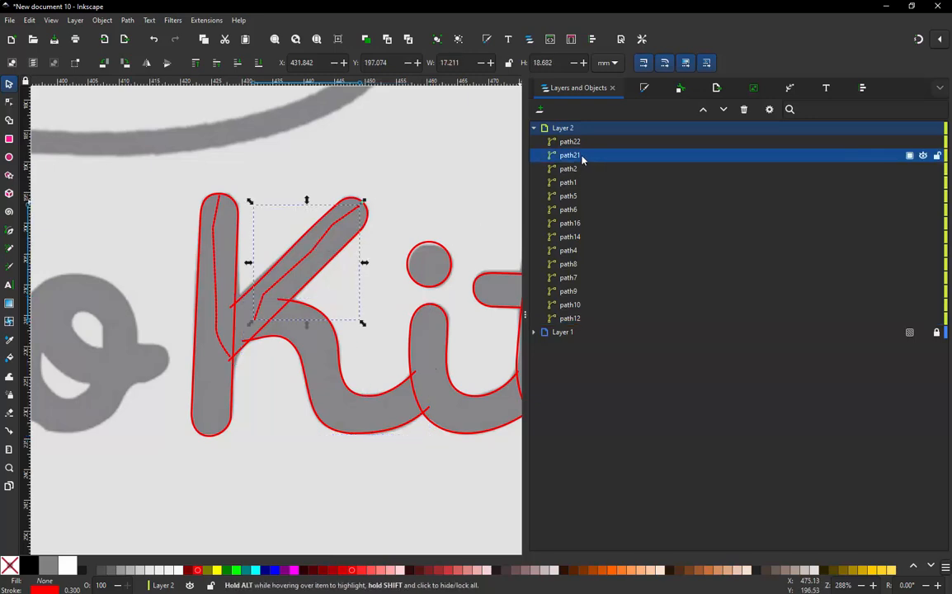
mouse_move(569, 155)
left_mouse_down()
mouse_move(590, 256)
mouse_move(587, 320)
left_mouse_up()
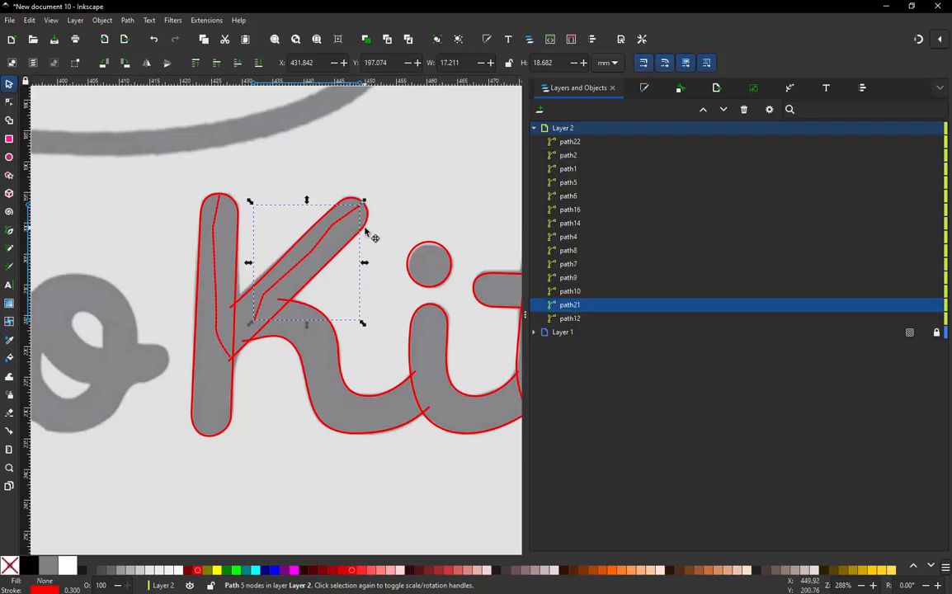
Reorder the K stem's connecting path to sit between the stem satin and the diagonal arm satin, and clear the selection.
left_click(365, 232)
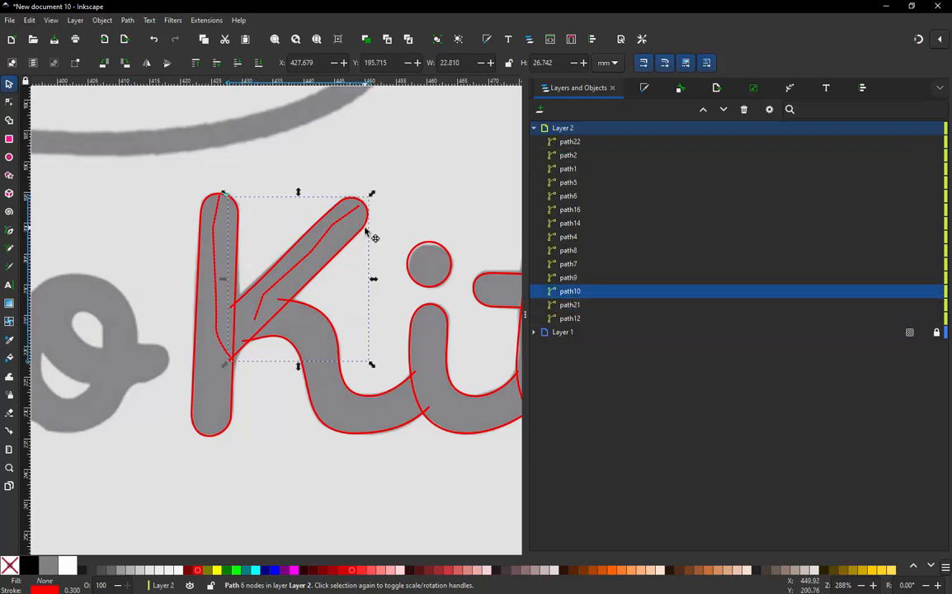
left_click(215, 245)
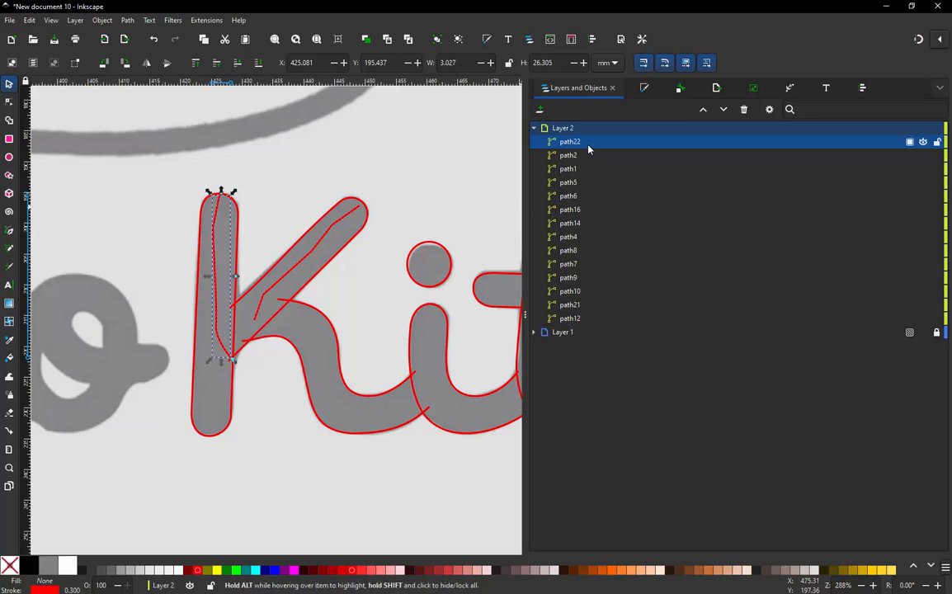
left_click_drag(591, 143, 609, 283)
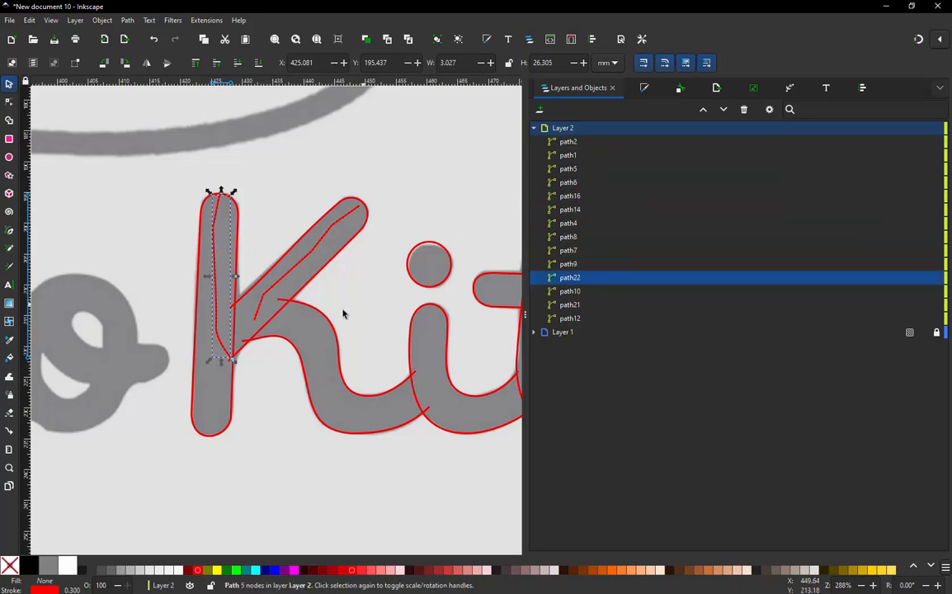
left_click(234, 409)
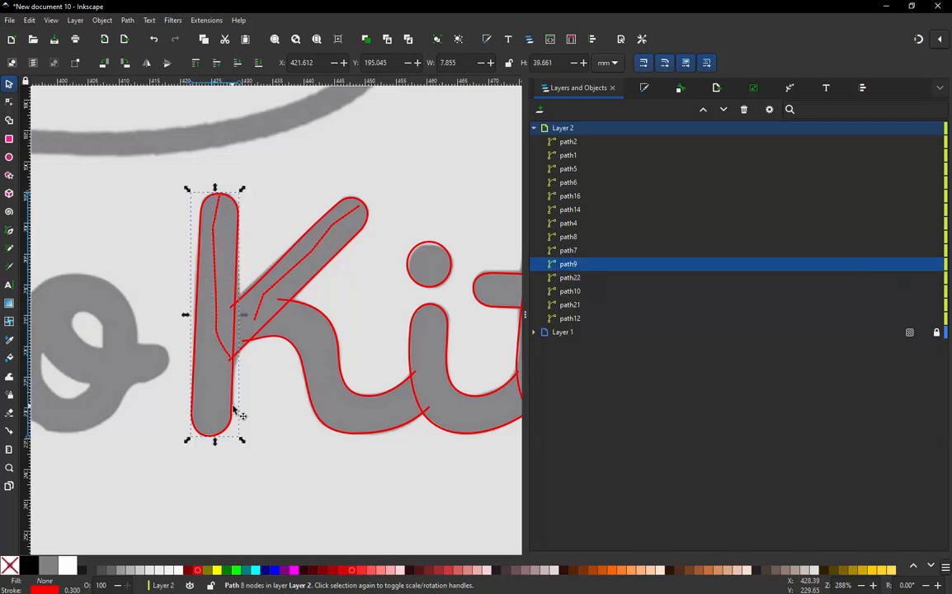
left_click(577, 278)
left_click(245, 140)
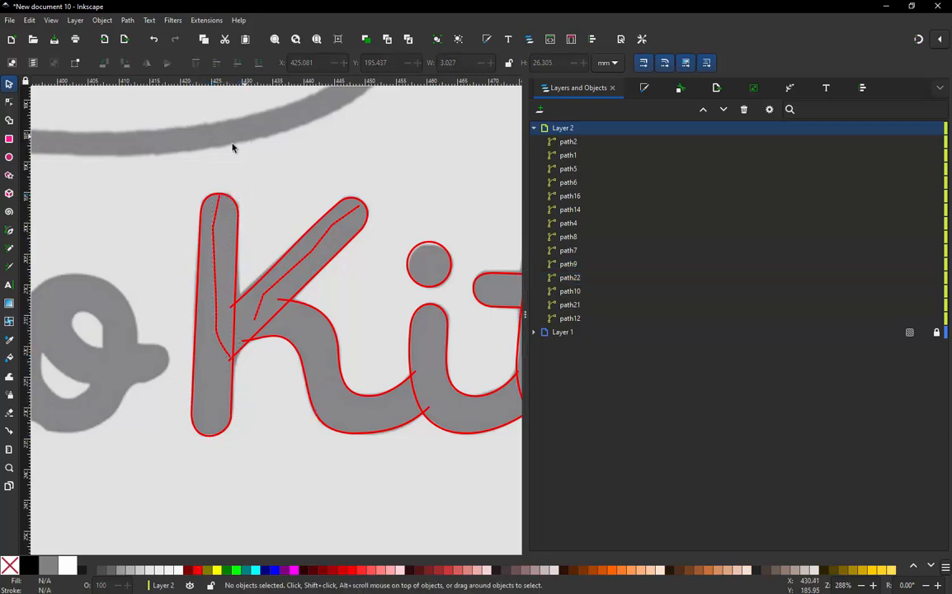
Run the Ink/Stitch simulator on all five paths of the K and play the stitching through to the end.
left_click_drag(151, 166, 442, 465)
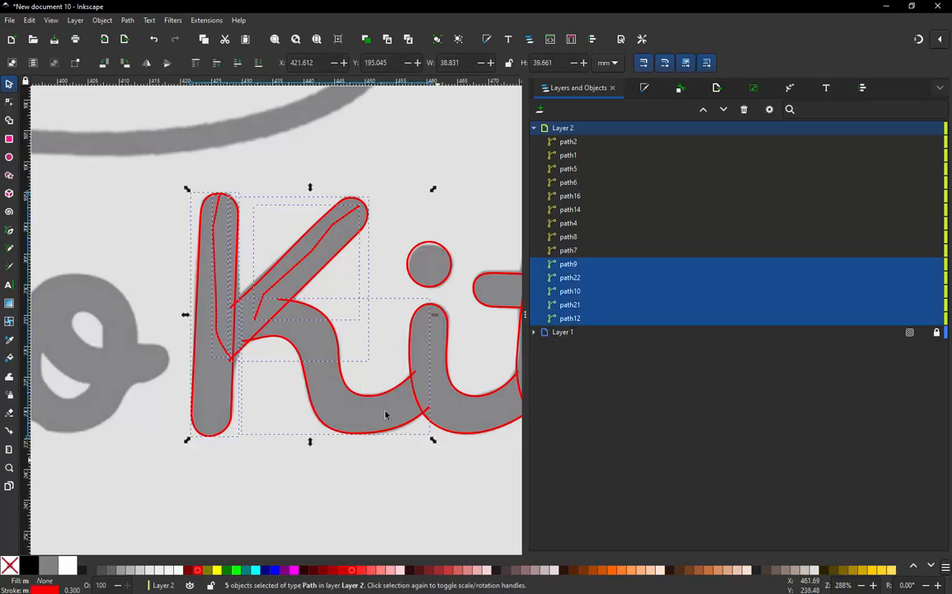
left_click(198, 20)
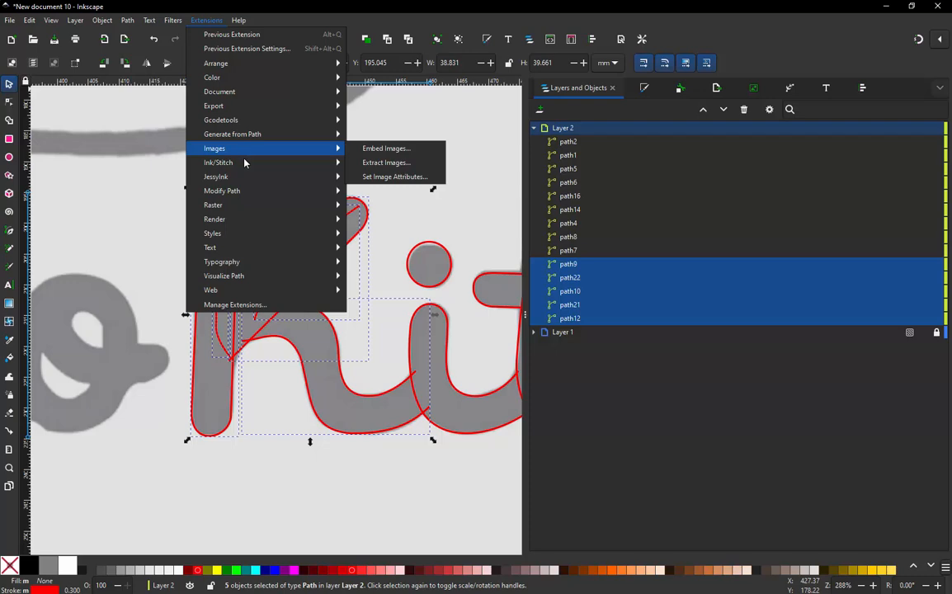
mouse_move(263, 164)
mouse_move(487, 360)
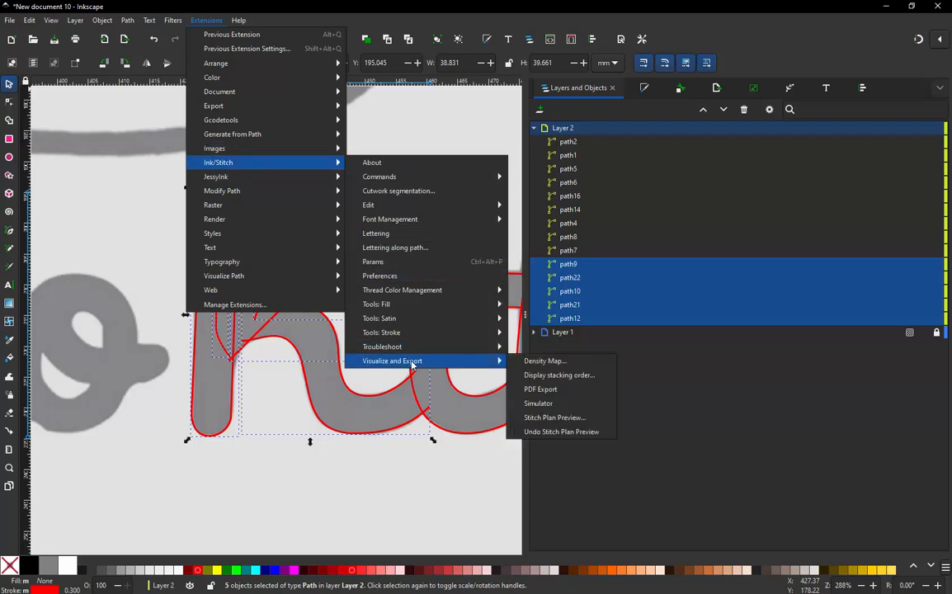
left_click(536, 403)
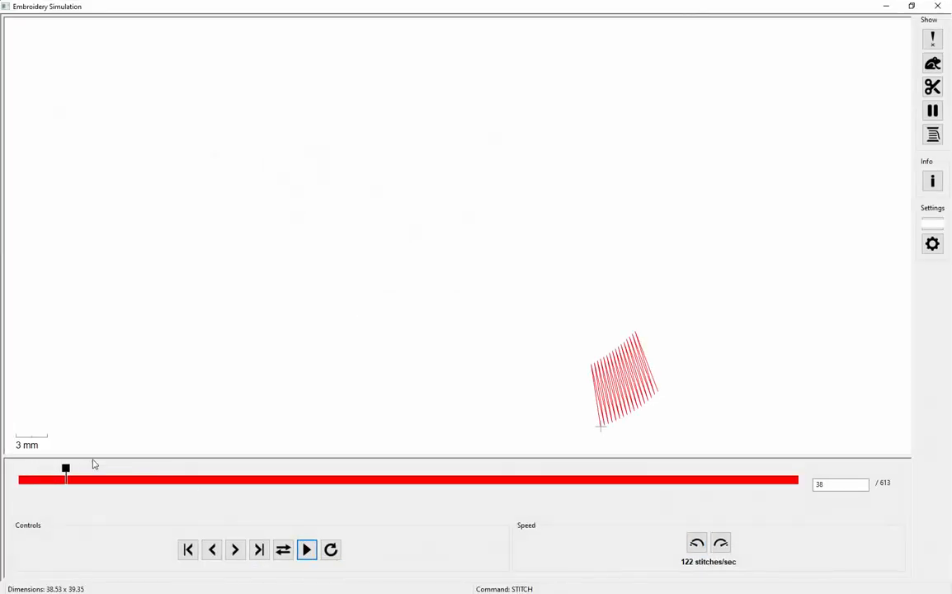
mouse_move(77, 474)
left_mouse_down()
mouse_move(202, 485)
mouse_move(328, 477)
mouse_move(297, 481)
mouse_move(321, 476)
mouse_move(314, 484)
mouse_move(331, 475)
mouse_move(314, 472)
mouse_move(446, 438)
mouse_move(819, 372)
left_mouse_up()
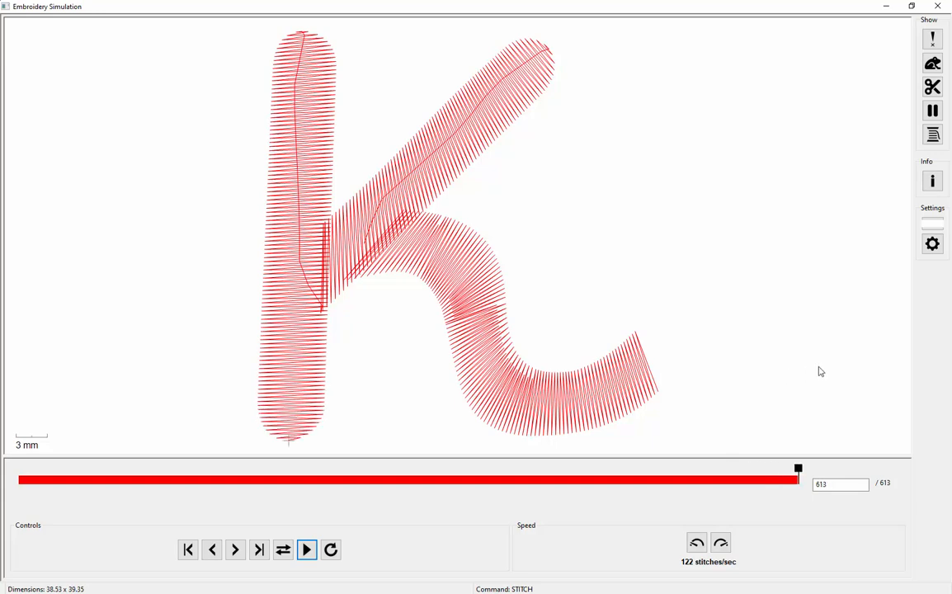
Show the jump markers in the simulation, examine the stitches around the jump between leg and arm, and close the simulator.
left_click(934, 64)
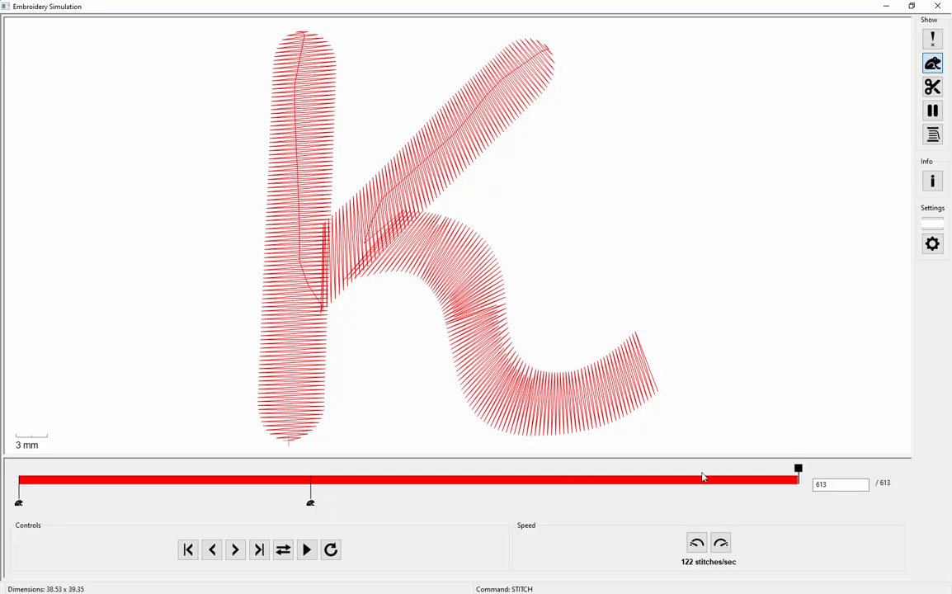
left_click_drag(702, 477, 313, 507)
mouse_move(308, 503)
left_mouse_down()
mouse_move(336, 494)
mouse_move(320, 498)
left_mouse_up()
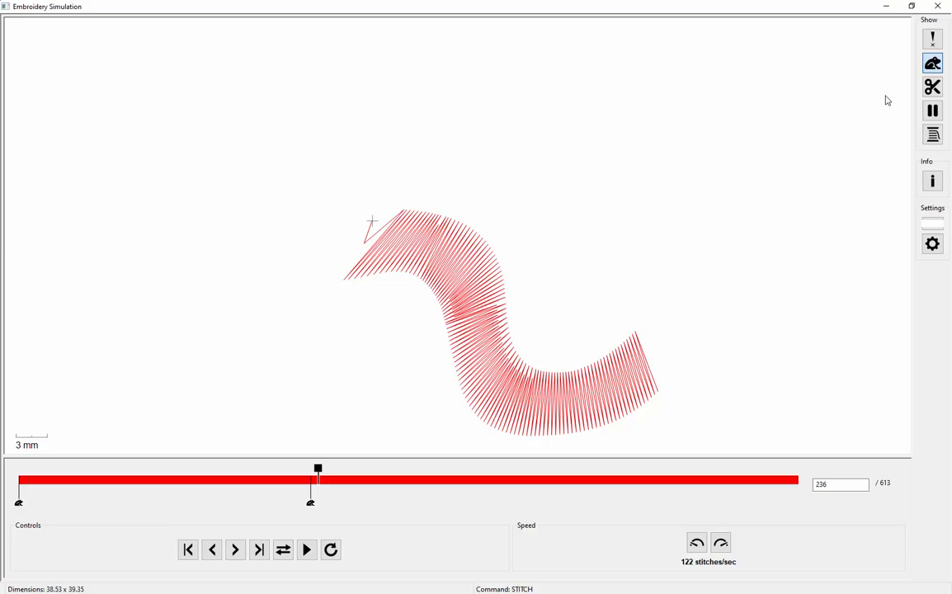
left_click(938, 5)
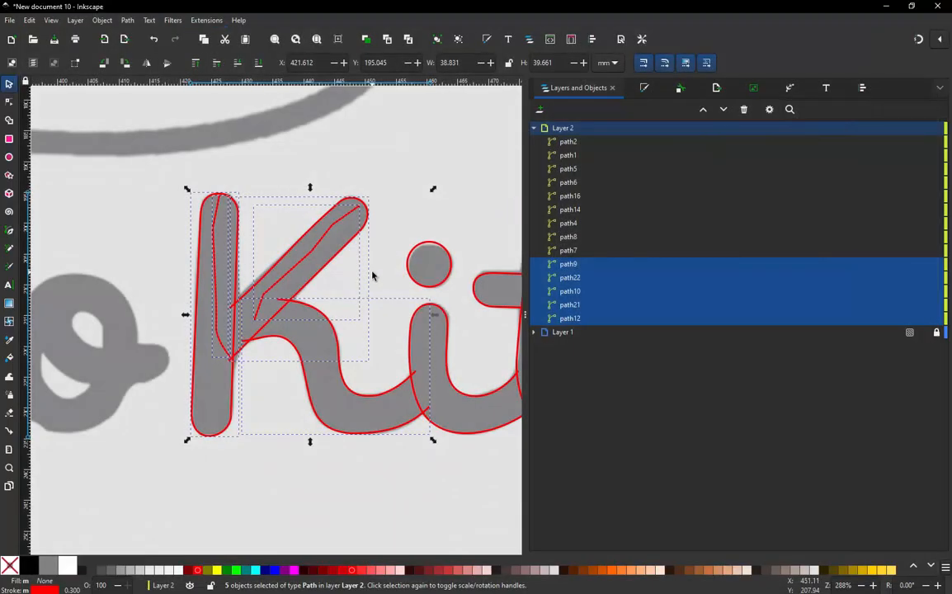
Move the arm connecting path's lower end node to the end of the leg satin's upper rail and delete the node next to it.
left_click(392, 262)
scroll(256, 312, "up", 2)
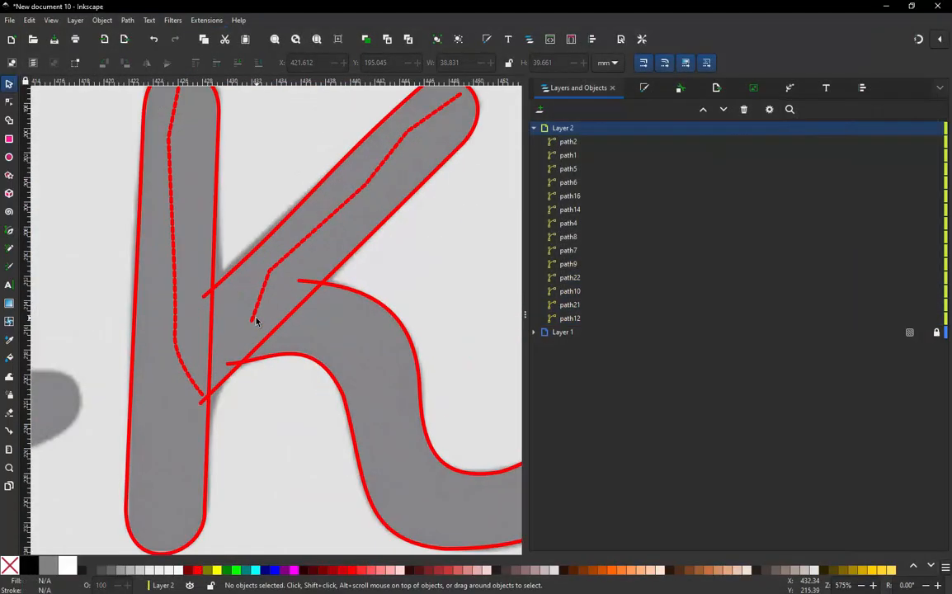
double_click(252, 322)
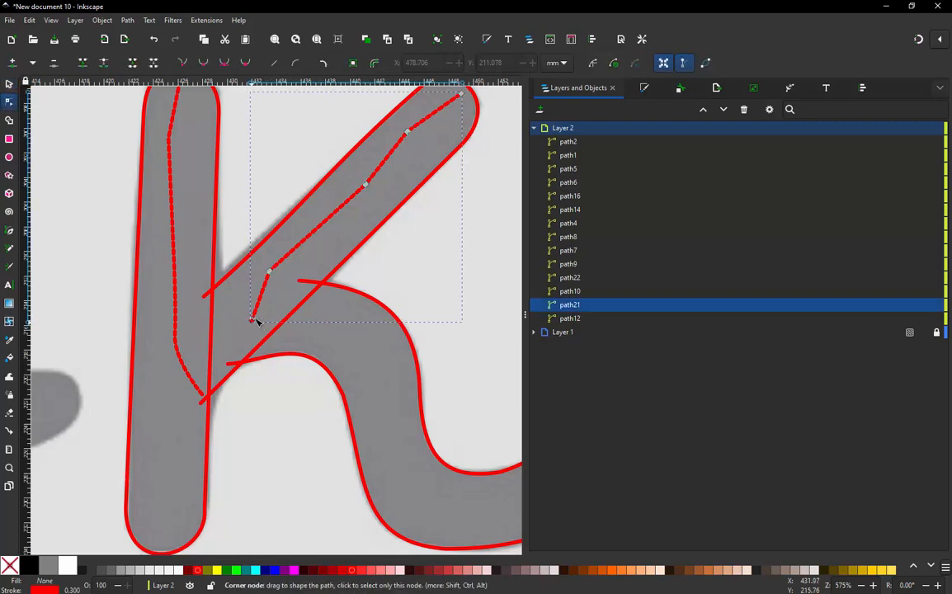
left_click_drag(257, 322, 299, 281)
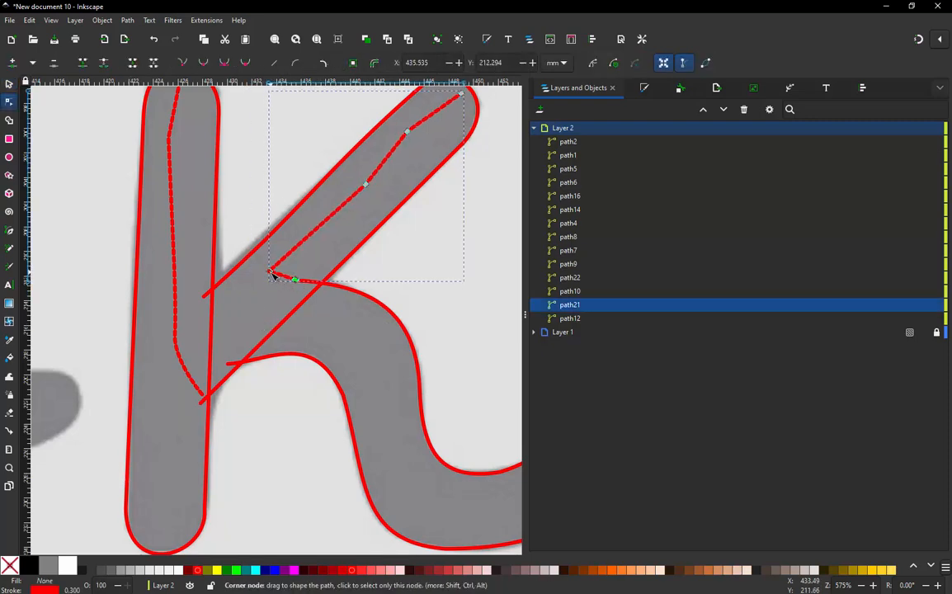
key("Delete")
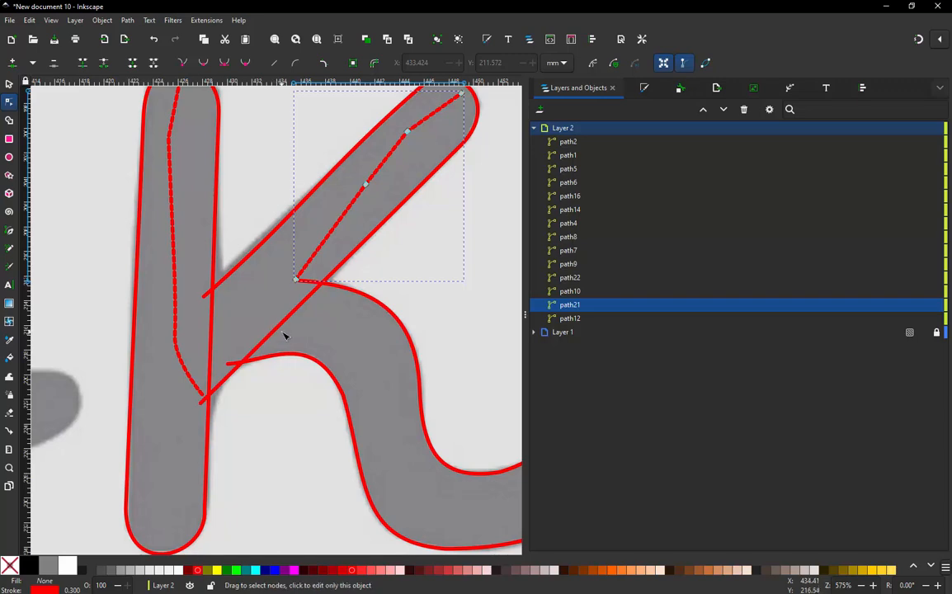
scroll(268, 345, "down", 2, "ctrl")
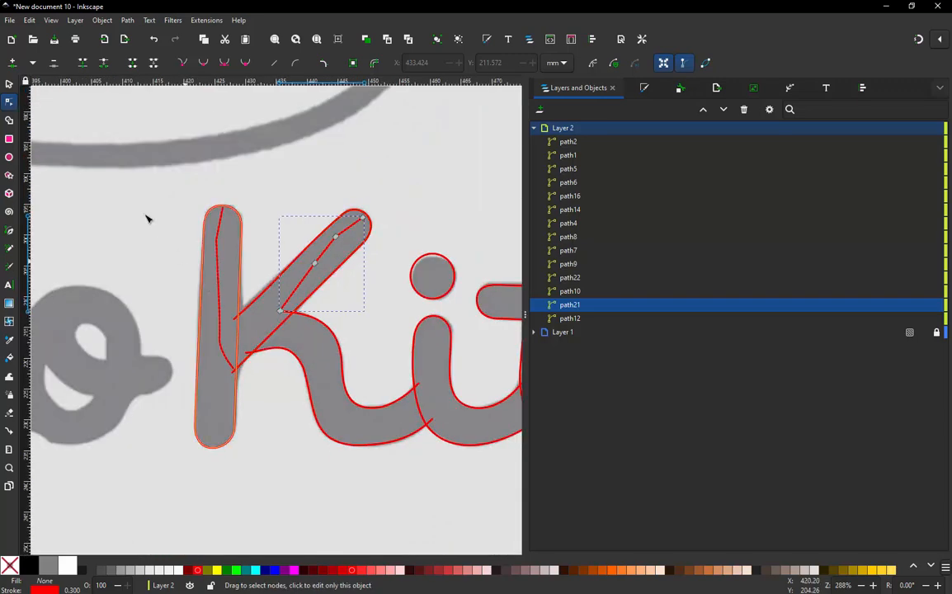
left_click(9, 83)
left_click(158, 188)
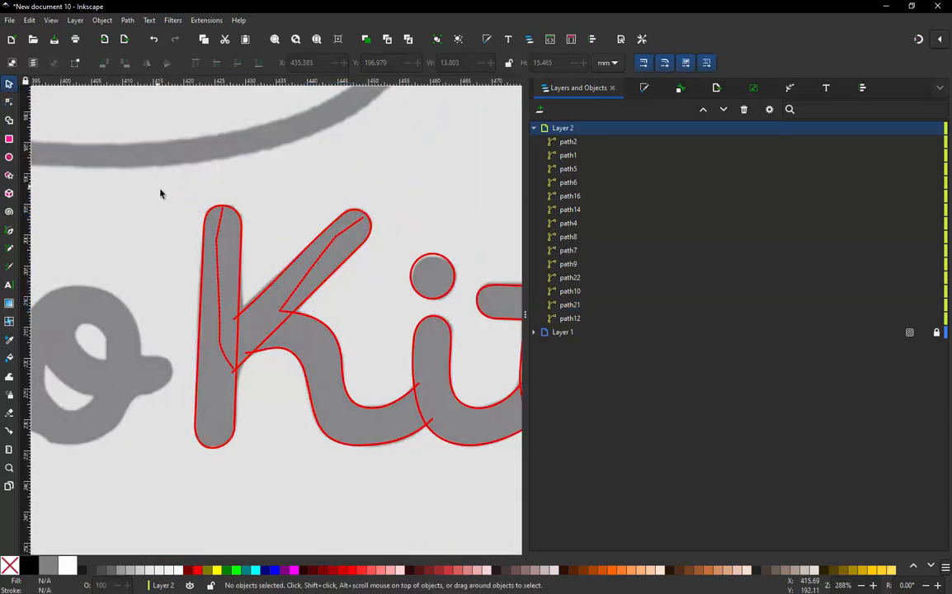
Simulate the K's five paths again with jump markers shown, check the whole letter, and close the simulator.
left_click_drag(157, 187, 448, 482)
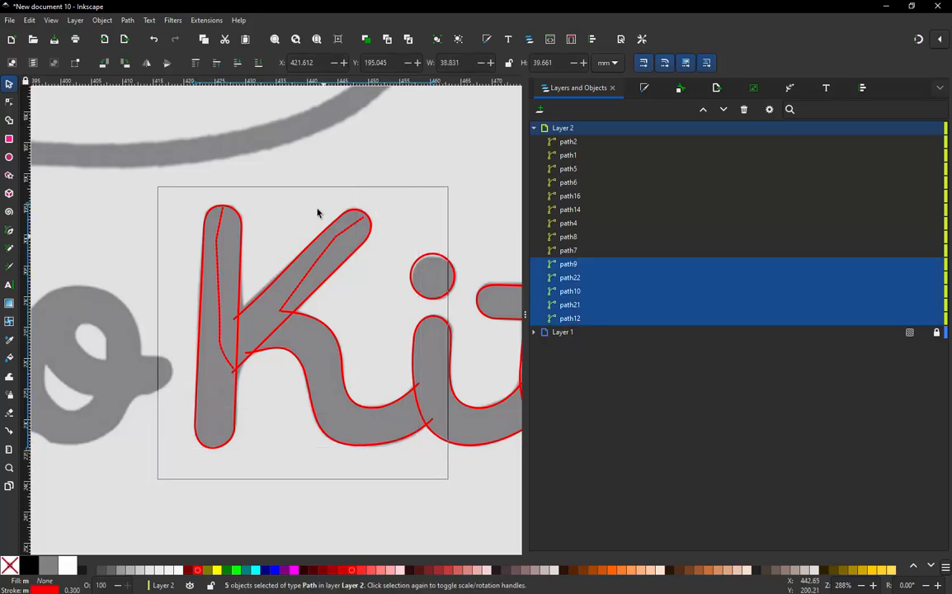
left_click(195, 21)
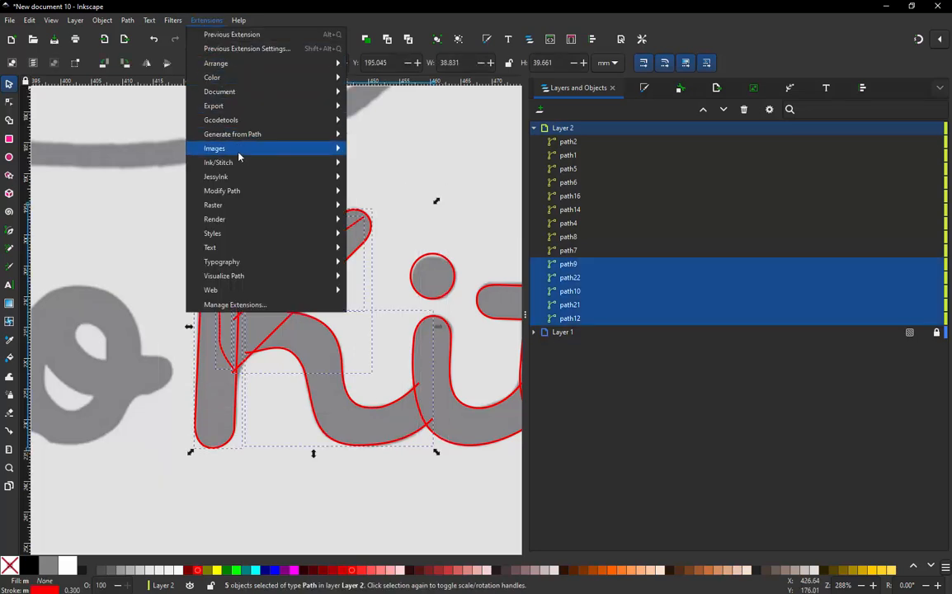
mouse_move(240, 165)
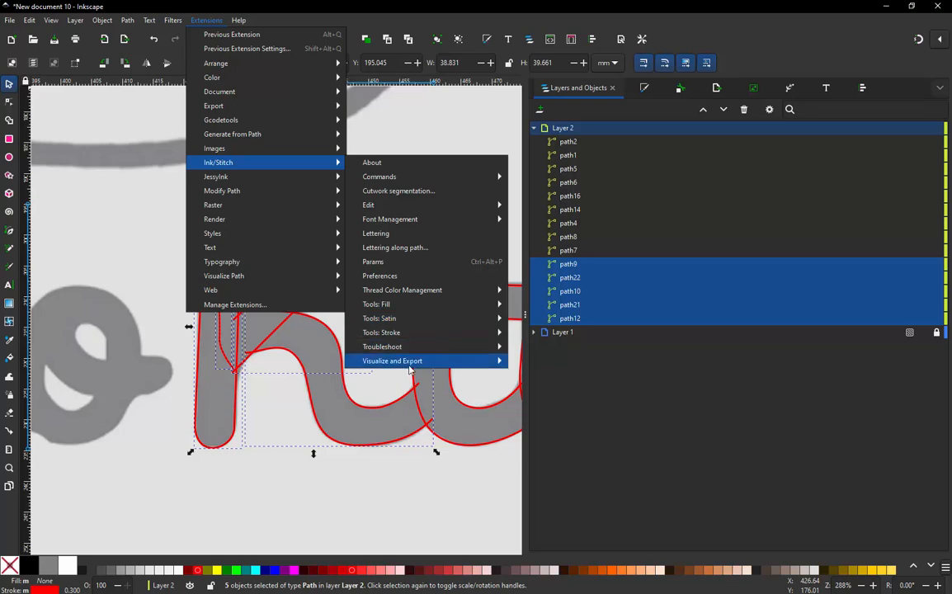
mouse_move(462, 361)
left_click(544, 404)
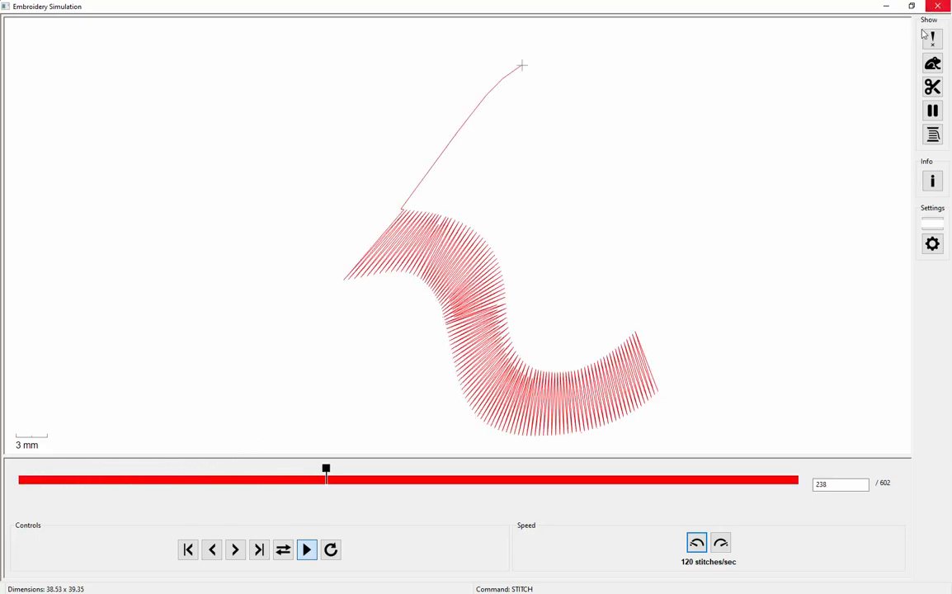
left_click(932, 65)
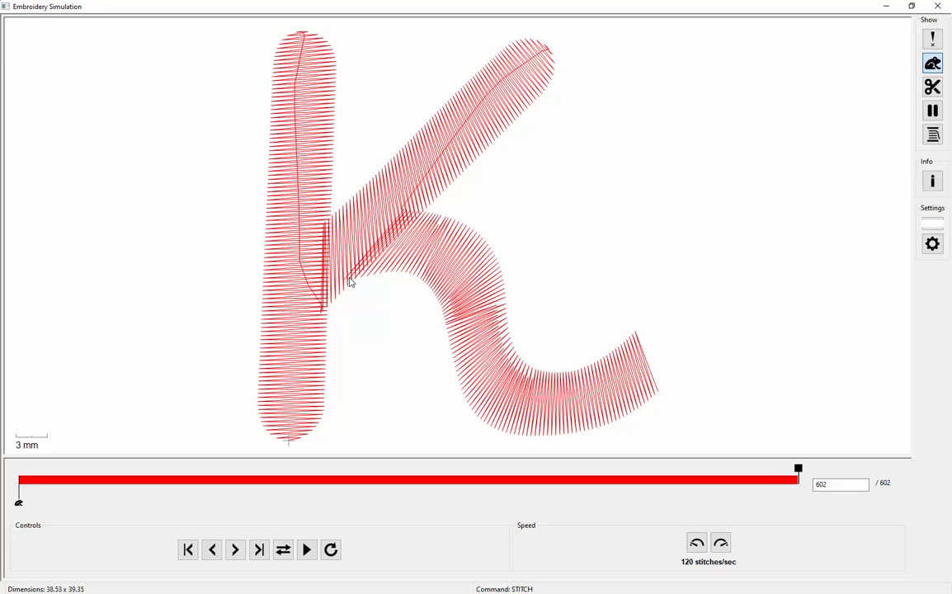
scroll(264, 298, "down", 2)
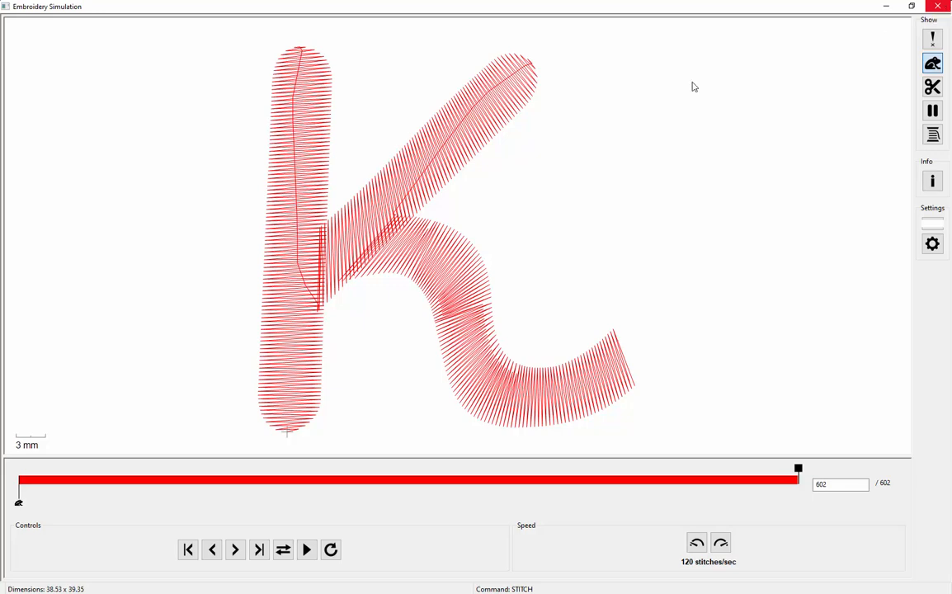
left_click(937, 6)
left_click(394, 315)
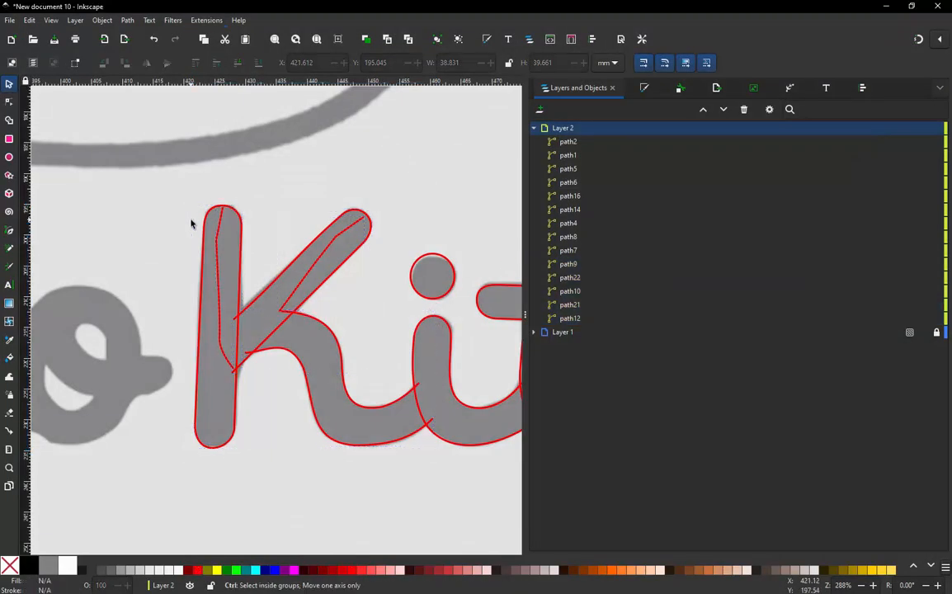
scroll(191, 224, "down", 1)
scroll(408, 294, "up", 1)
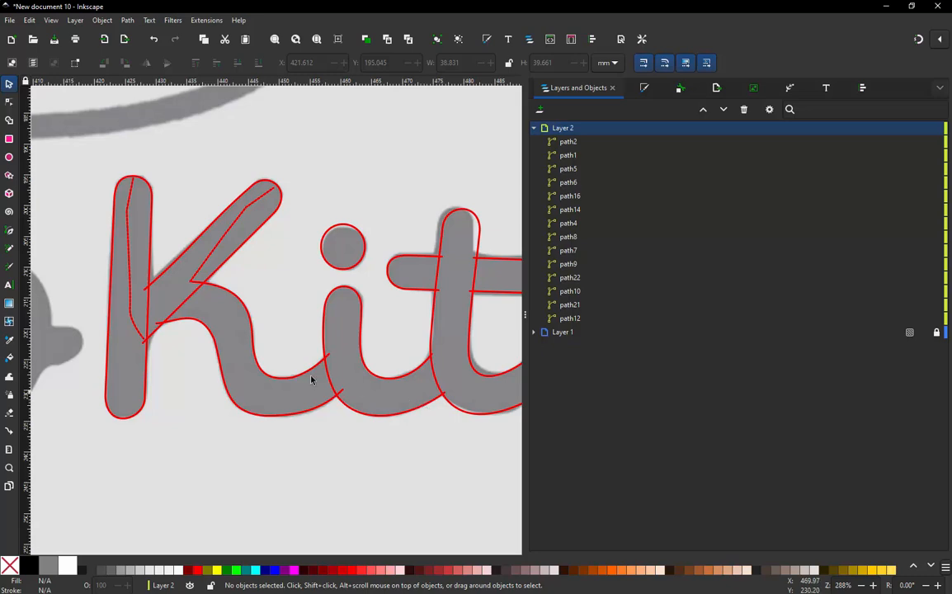
scroll(288, 370, "down", 2)
scroll(381, 364, "up", 2)
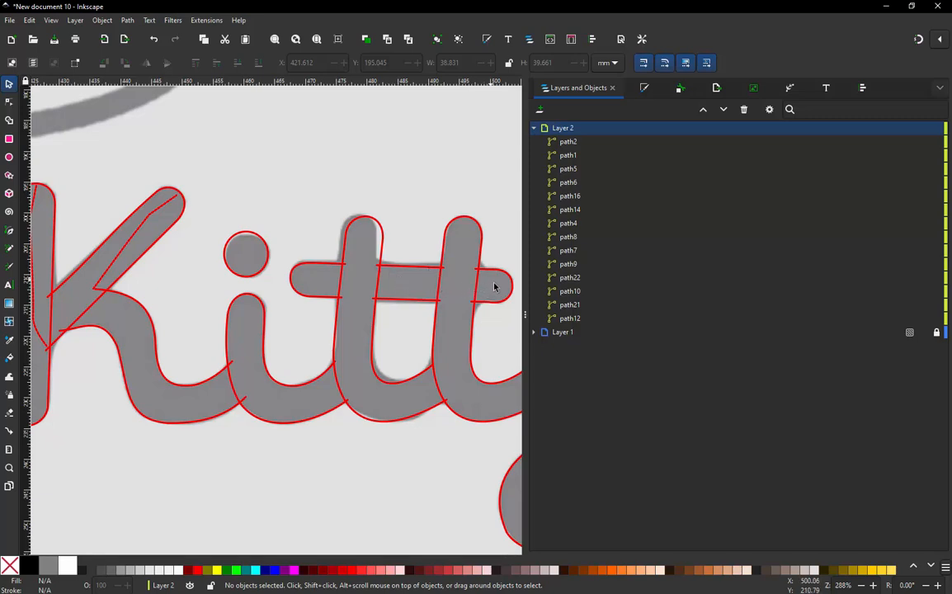
scroll(387, 273, "down", 2)
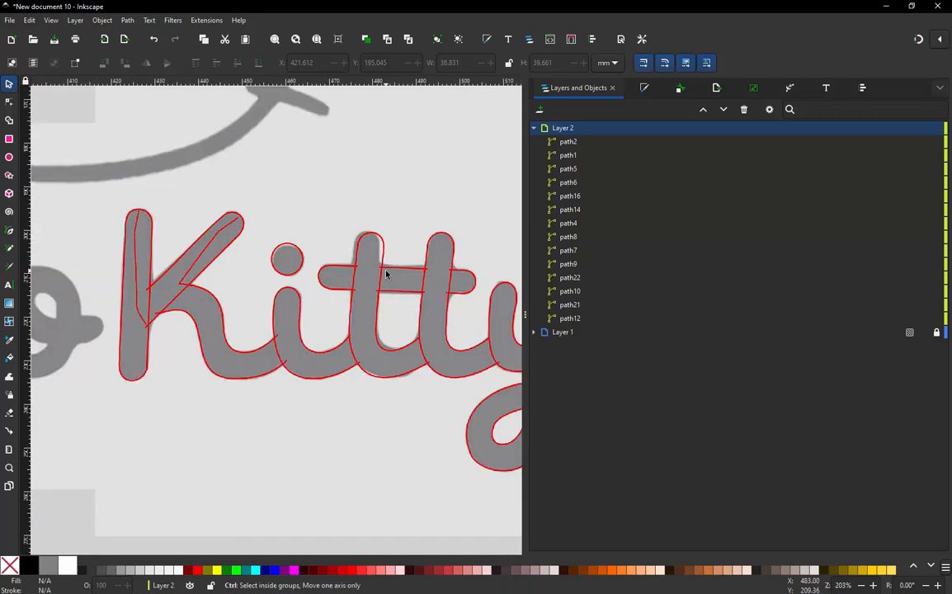
scroll(441, 272, "up", 3)
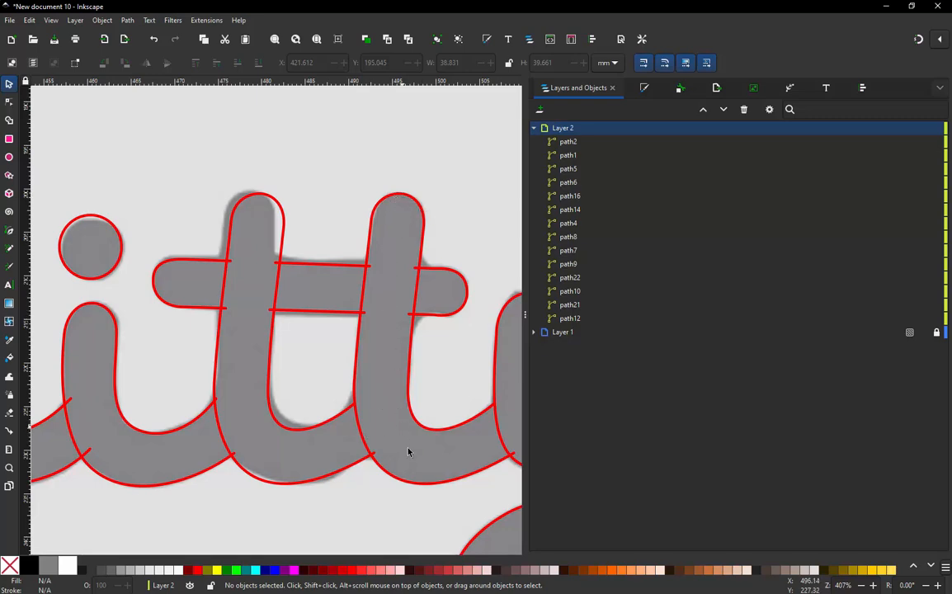
Examine the i, both t's, their crossbar and the y to plan how the remaining satin columns connect.
scroll(333, 398, "down", 2)
scroll(404, 429, "up", 2)
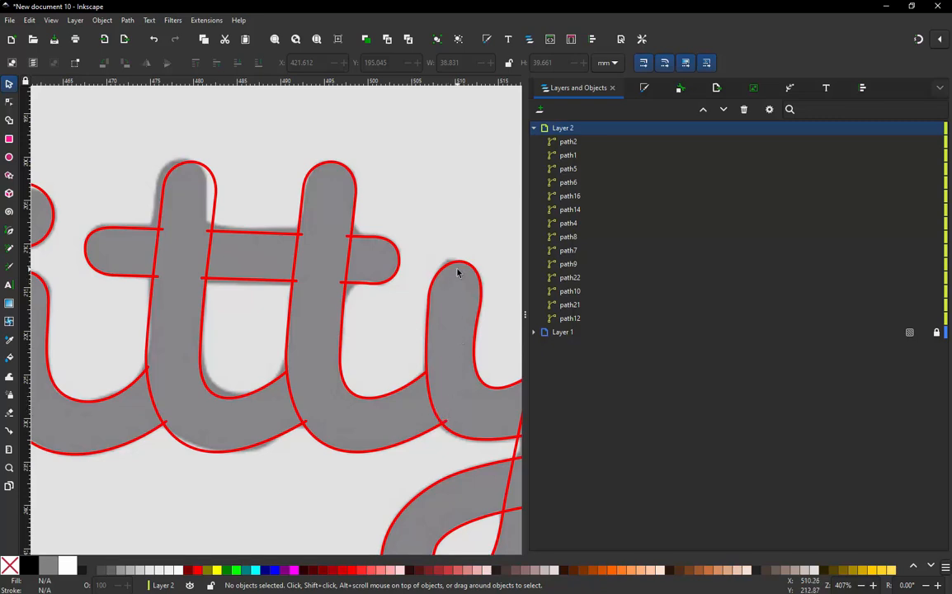
scroll(403, 312, "down", 2)
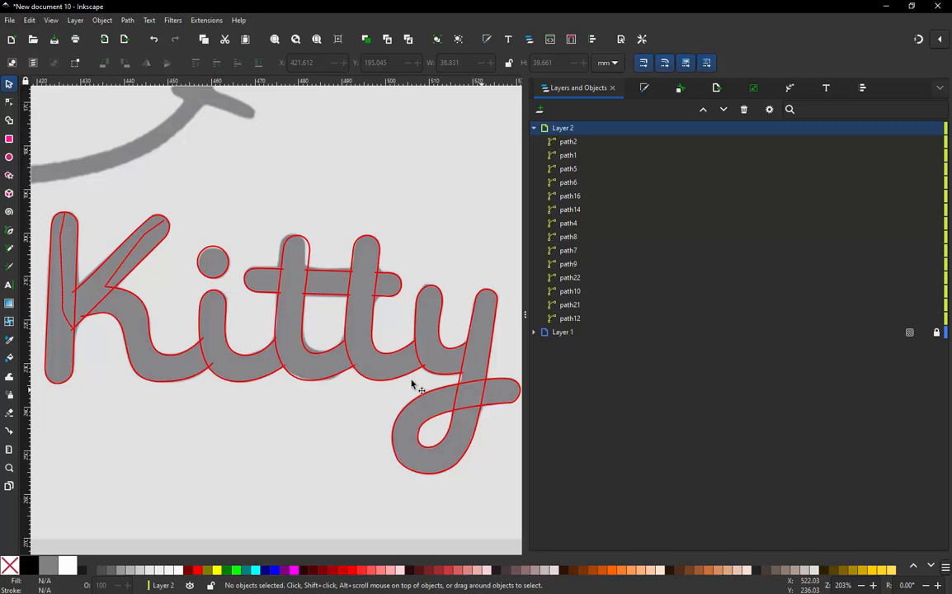
scroll(145, 330, "down", 1)
scroll(206, 328, "up", 1)
scroll(176, 302, "down", 1)
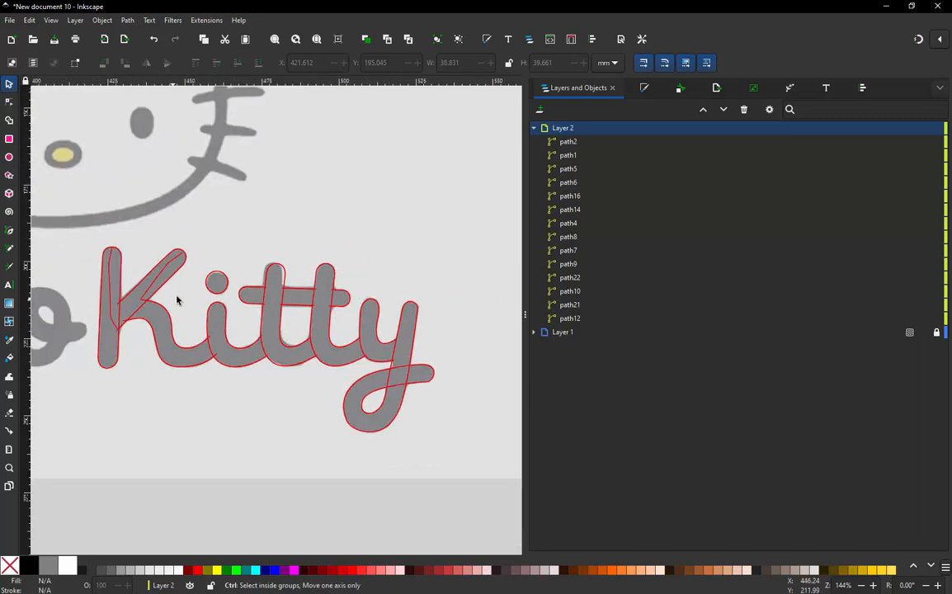
scroll(181, 299, "up", 2)
scroll(182, 299, "down", 1)
scroll(285, 273, "up", 3)
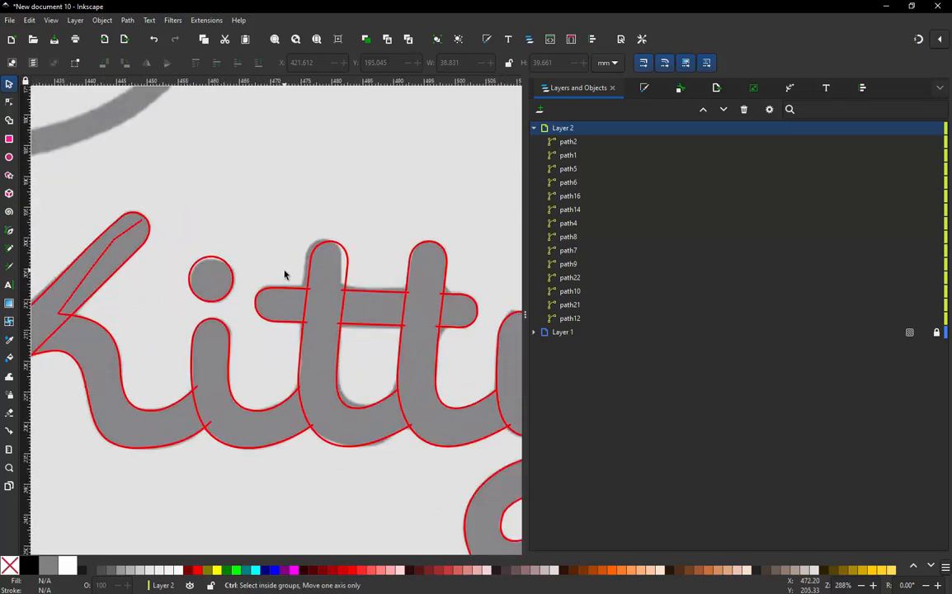
scroll(285, 277, "down", 4)
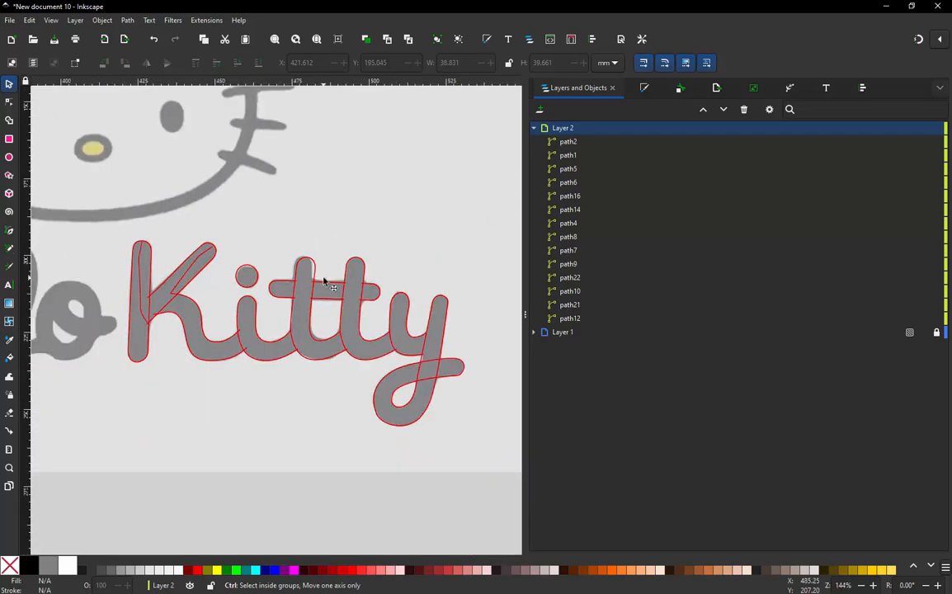
scroll(292, 256, "up", 3)
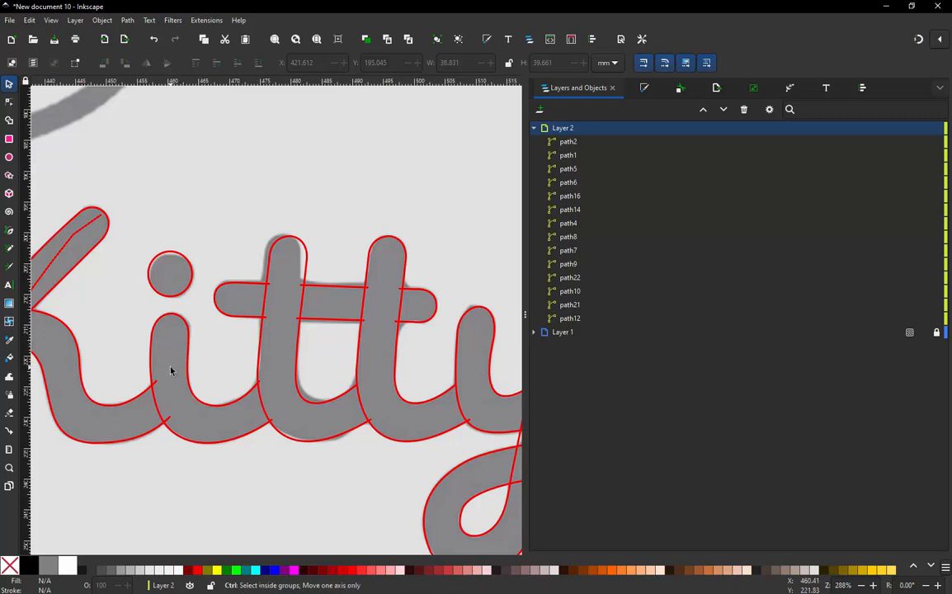
scroll(173, 369, "up", 1)
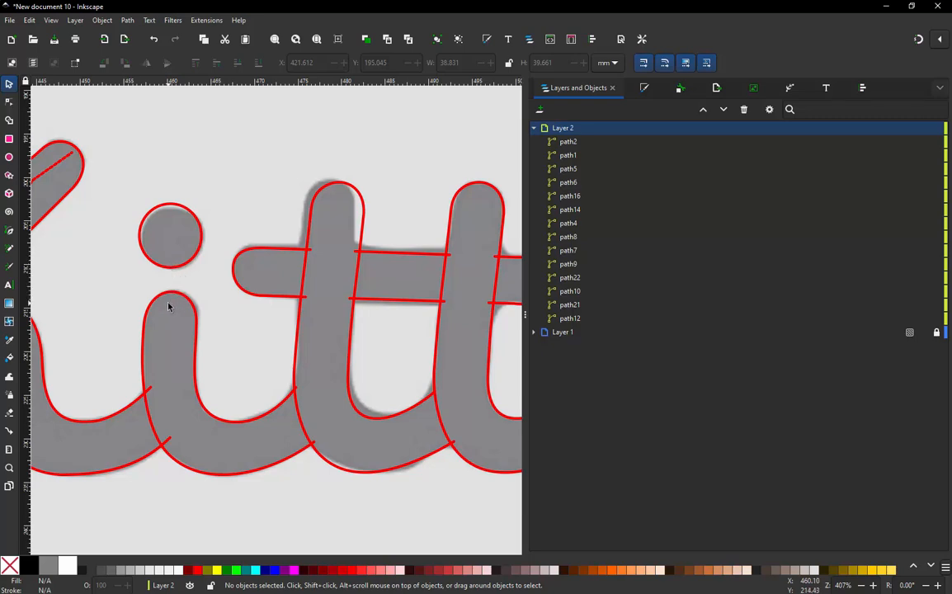
Draw a connecting path from the first t's lower left edge up inside its stem and along the crossbar to its left tip.
key("n")
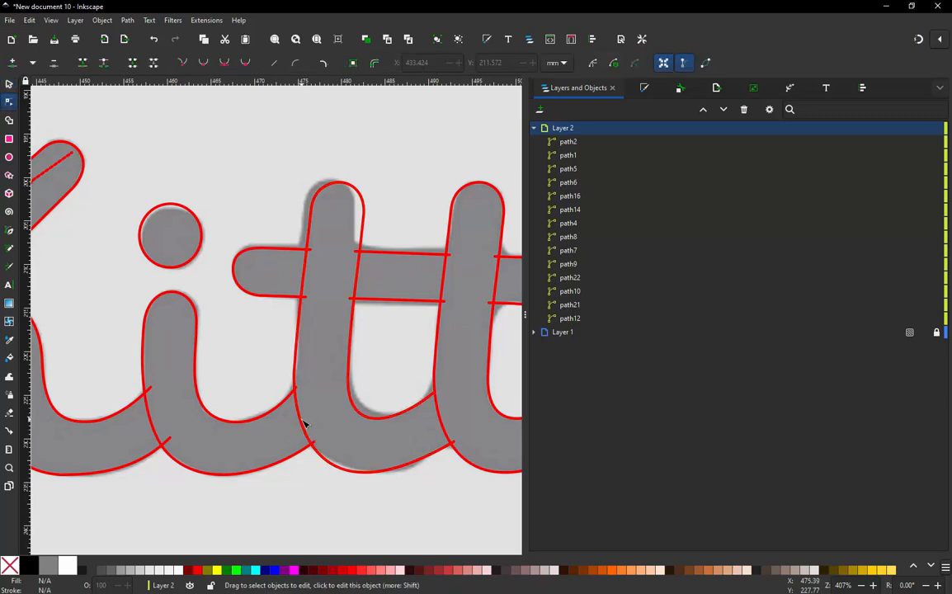
key("b")
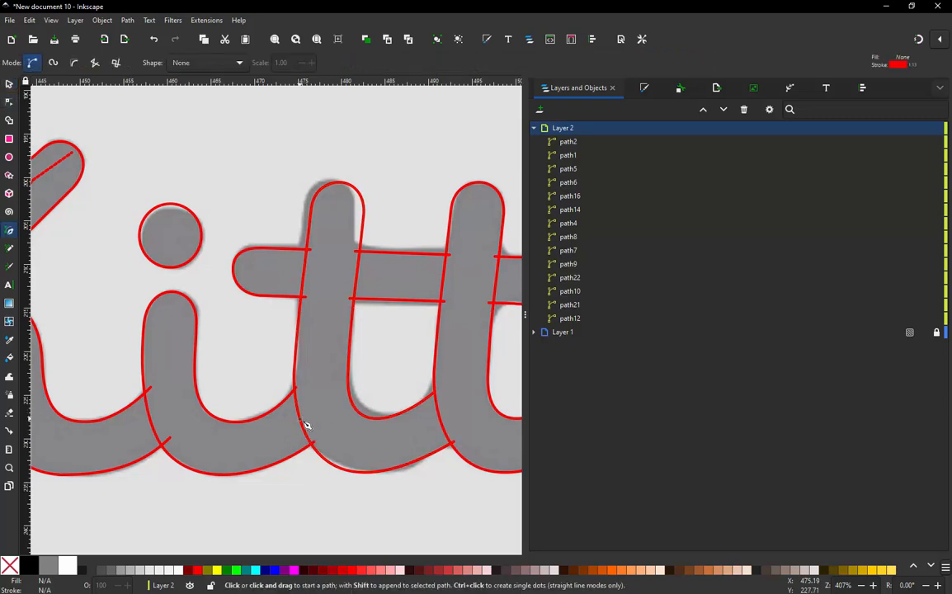
left_click(302, 418)
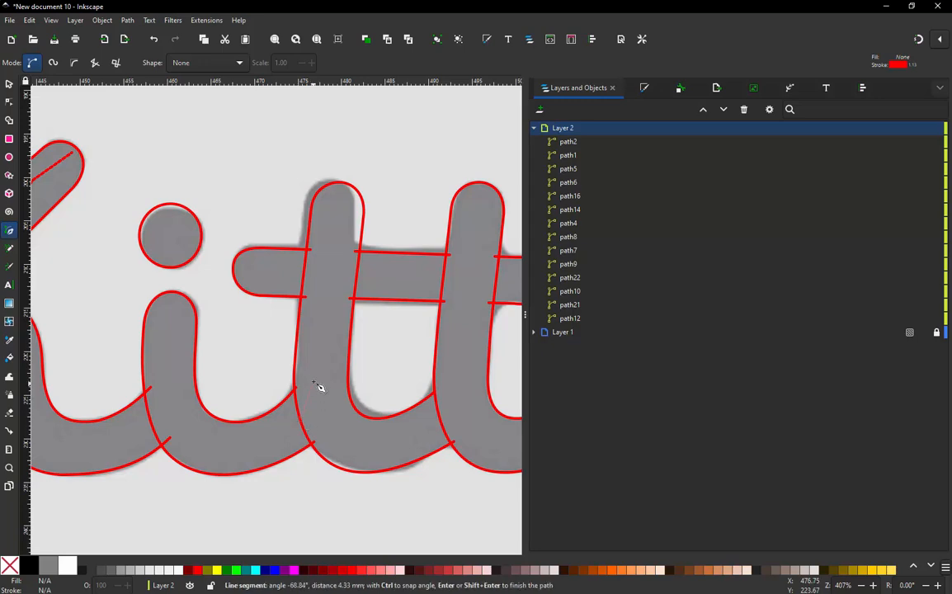
left_click(316, 270)
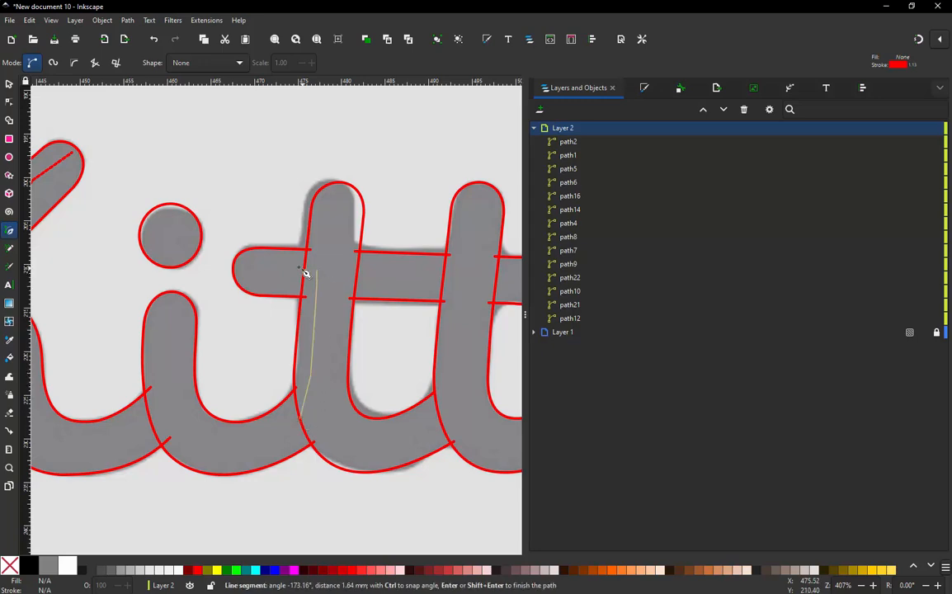
left_click(238, 267)
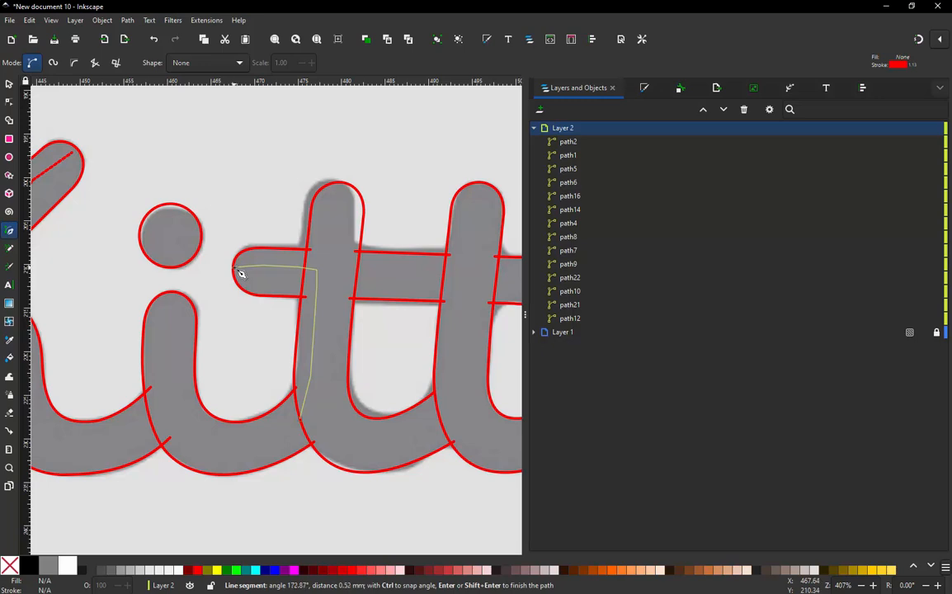
key("Return")
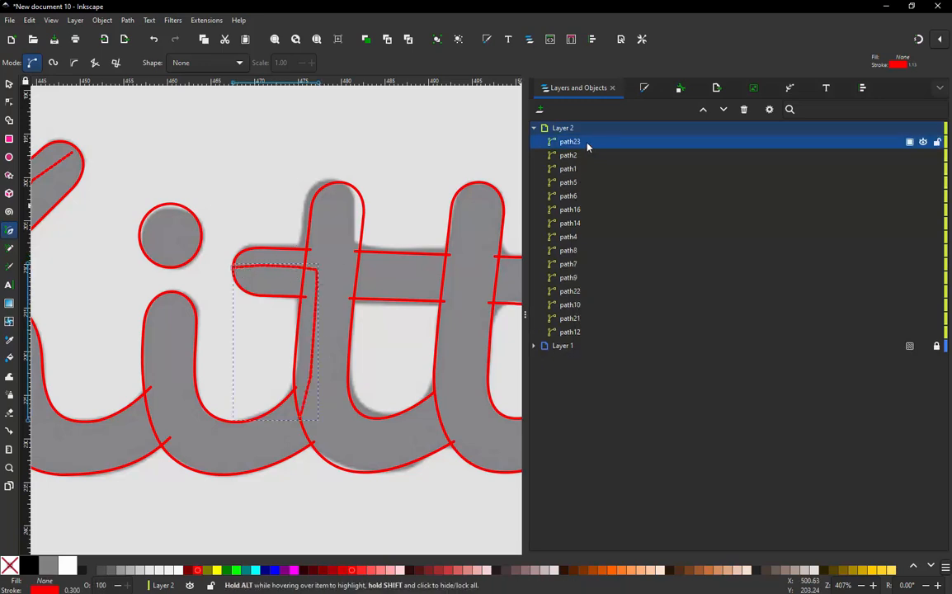
Identify the crossbar's left-end satin and move the new connecting path directly above it in the object order.
left_click(567, 278)
left_click(569, 265)
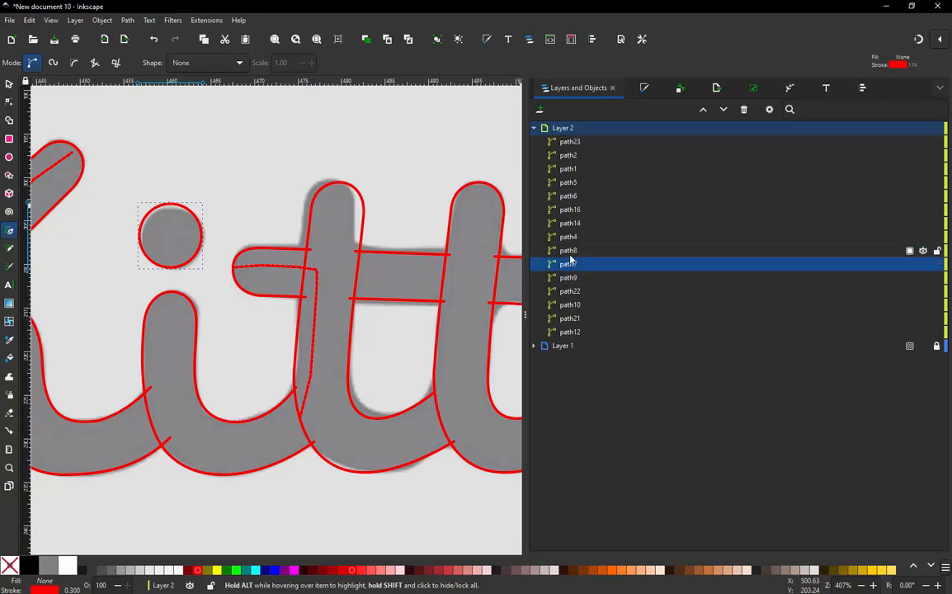
left_click(569, 254)
left_click(567, 241)
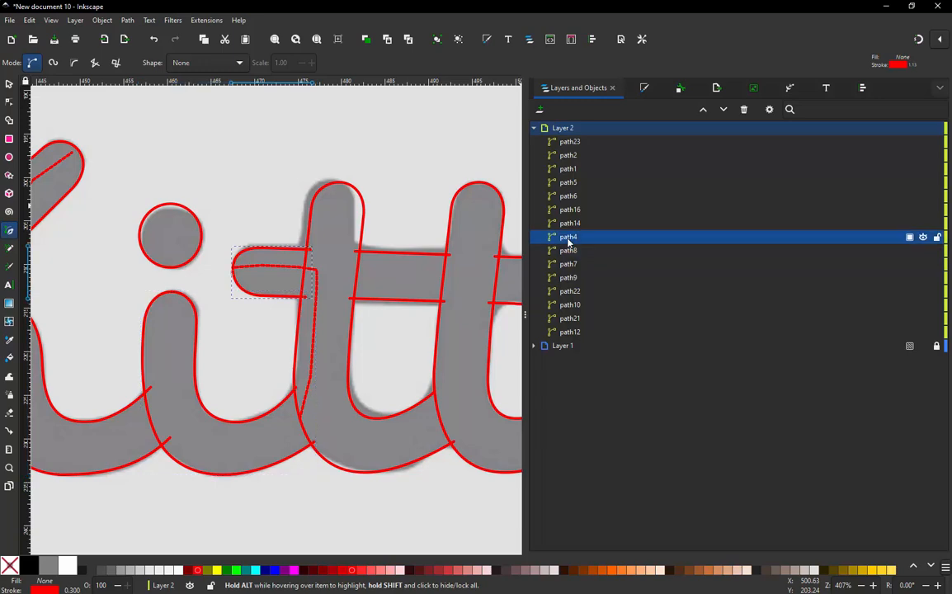
left_click(573, 142)
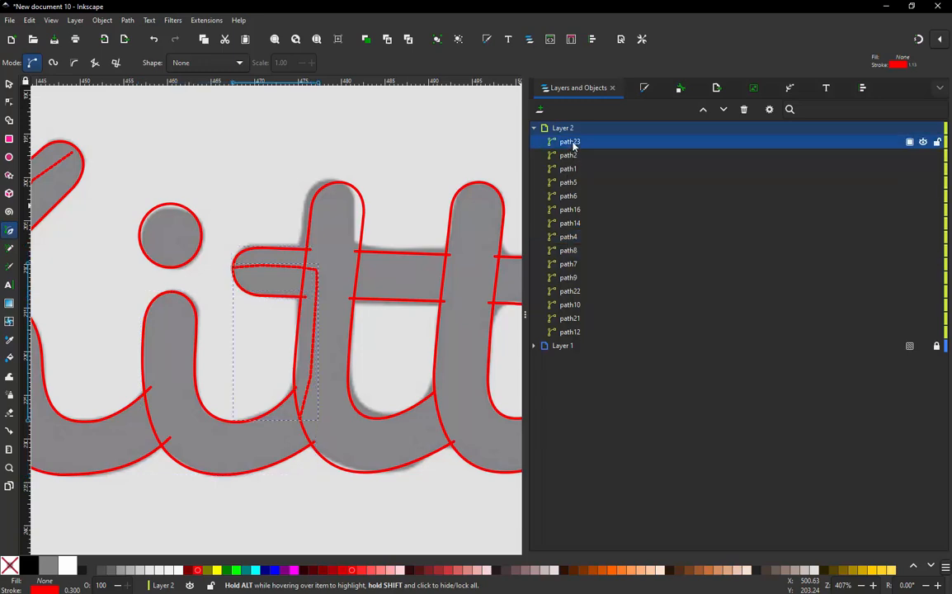
left_click_drag(575, 155, 602, 228)
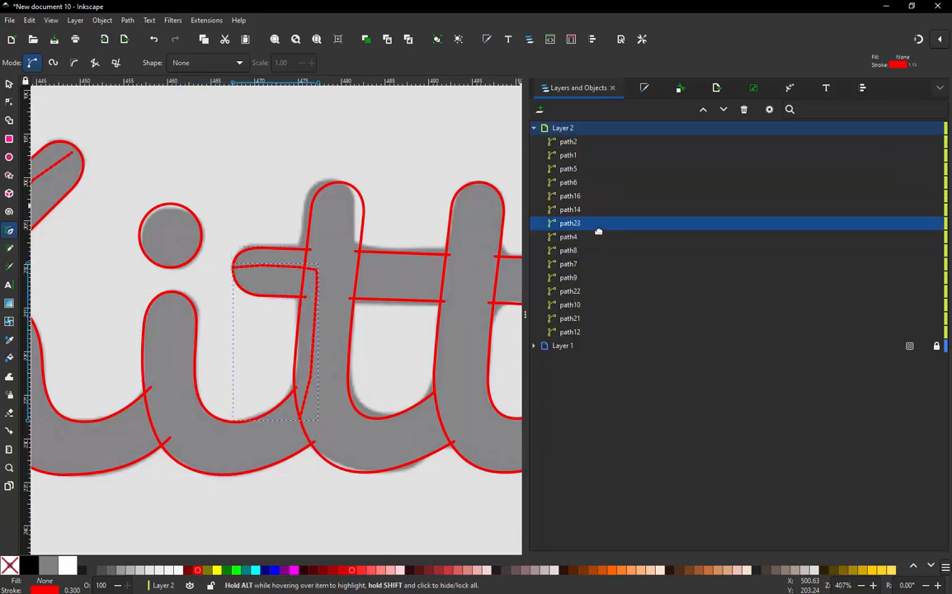
Draw a connecting path about 5.4 mm long across the first t's stem and place it directly above the middle crossbar satin in the object order.
left_click(313, 266)
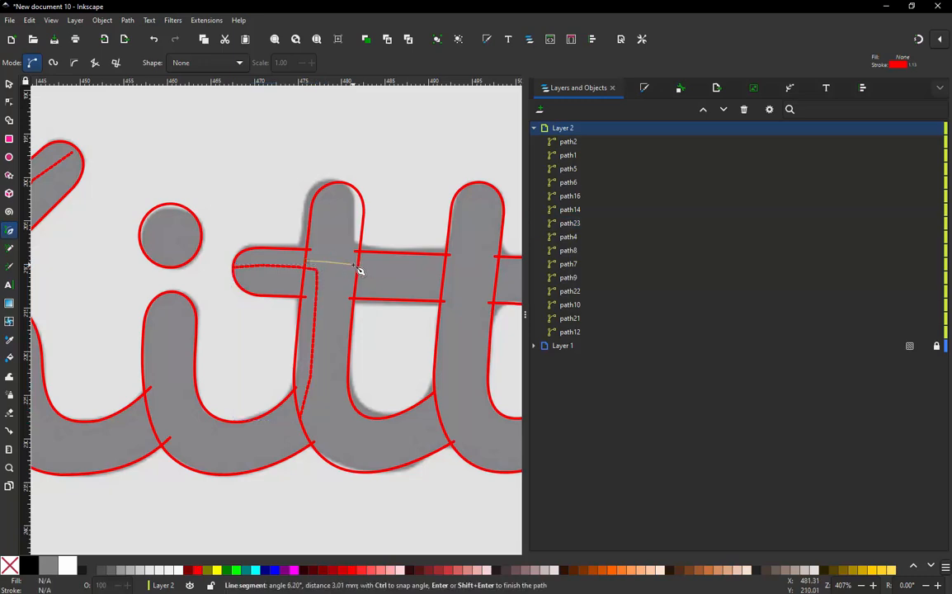
double_click(359, 270)
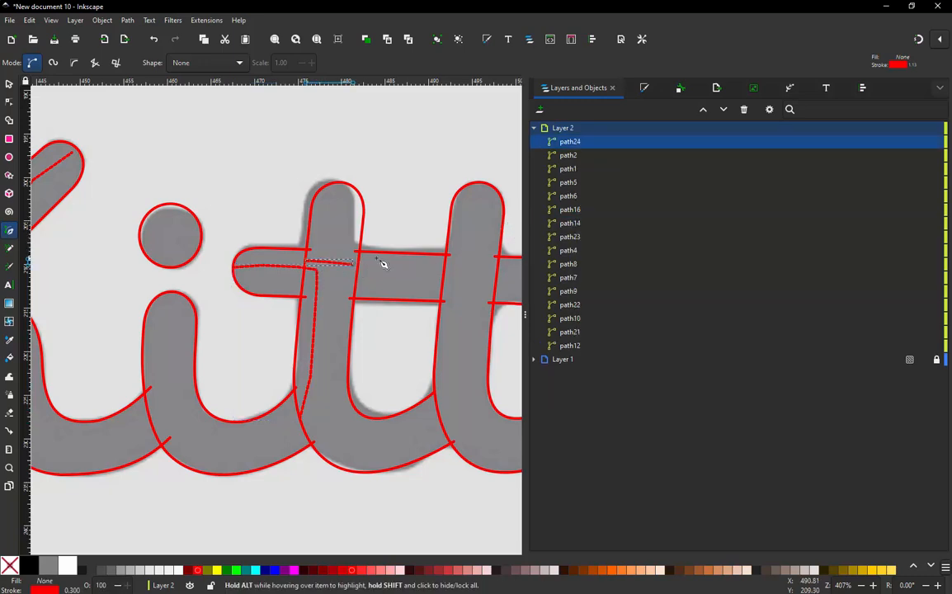
left_click(8, 84)
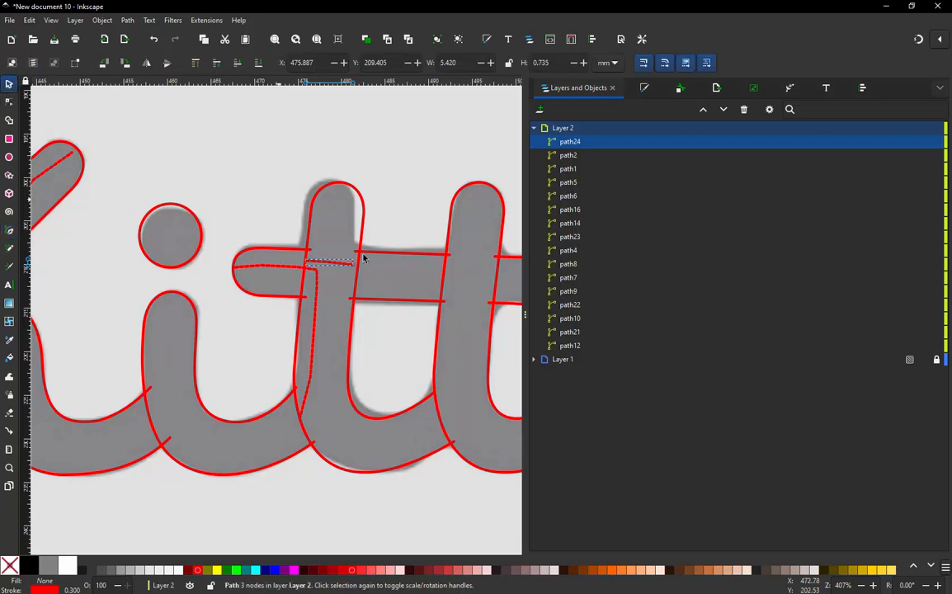
left_click(404, 261)
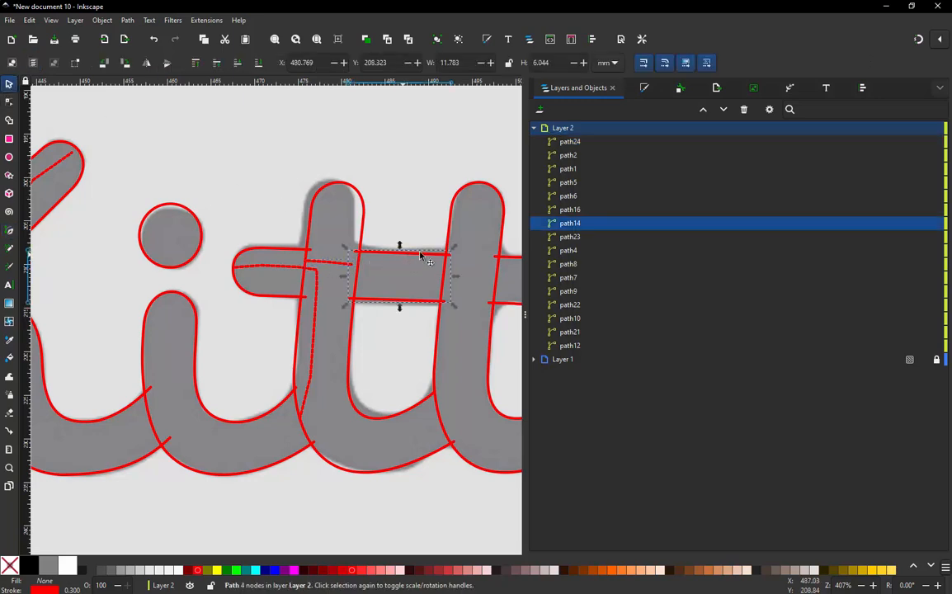
left_click(581, 144)
left_click_drag(580, 143, 602, 211)
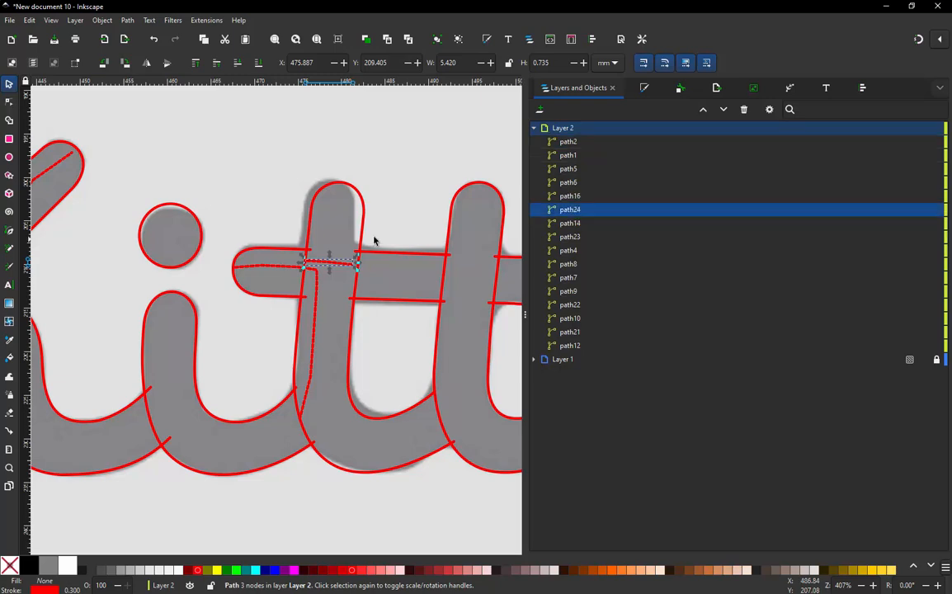
Draw a connecting path about 11.4 mm long from the middle crossbar's right end across the second t's stem to the crossbar's right tip.
scroll(193, 255, "down", 1)
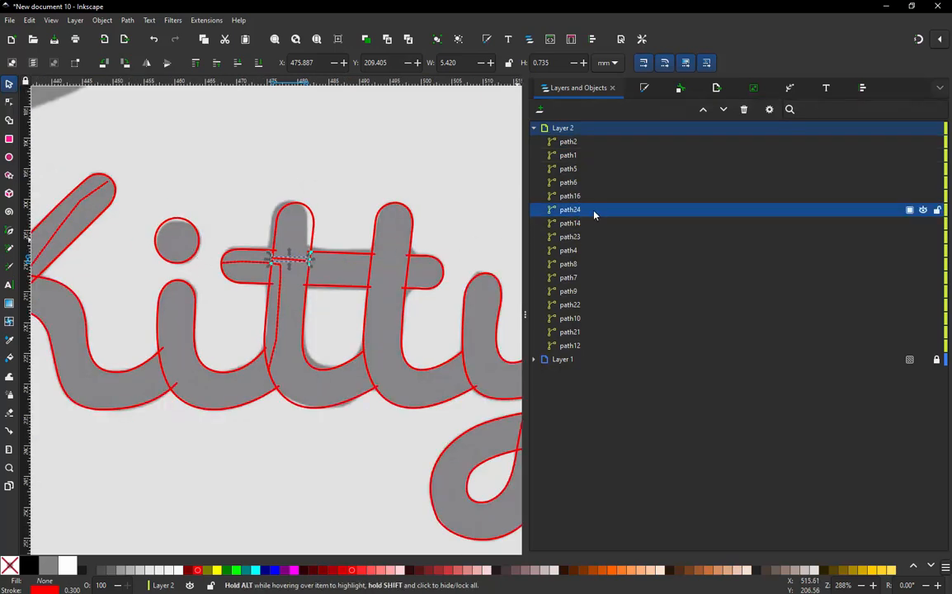
scroll(433, 257, "up", 1)
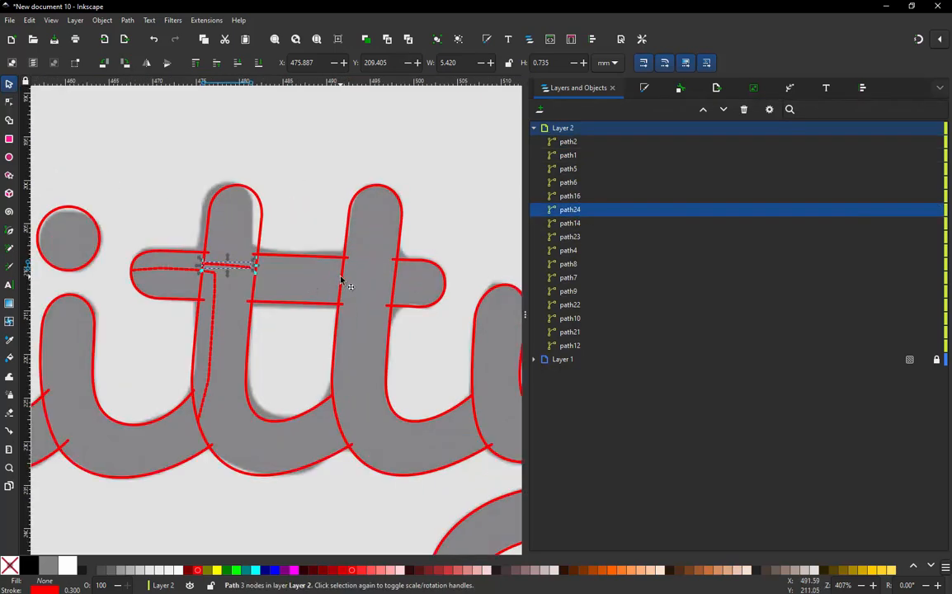
key("b")
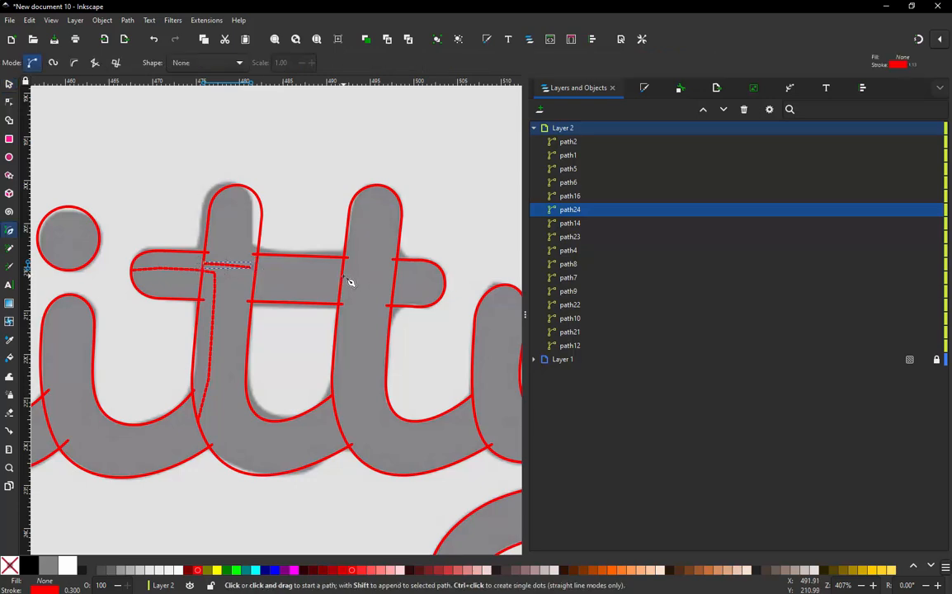
left_click(345, 278)
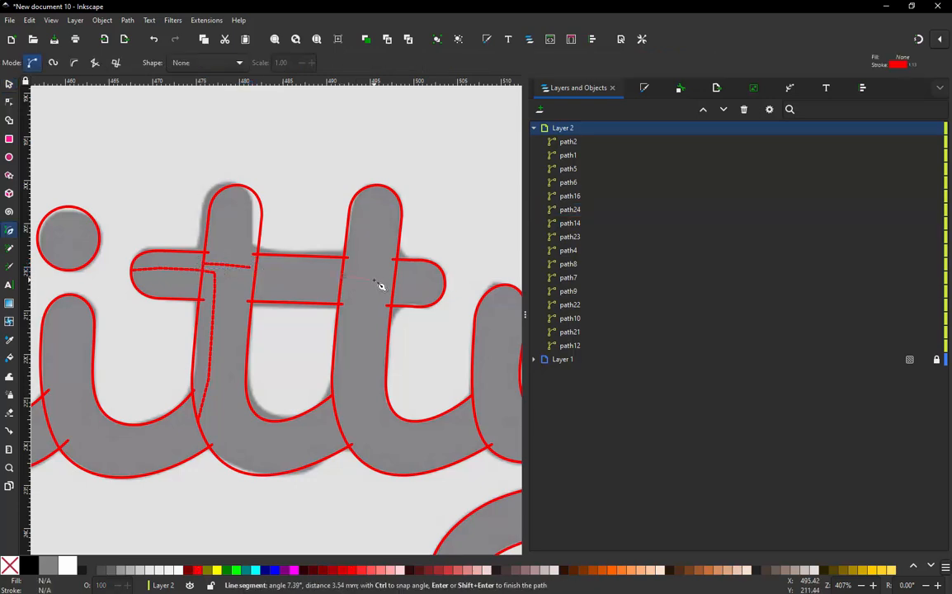
double_click(444, 284)
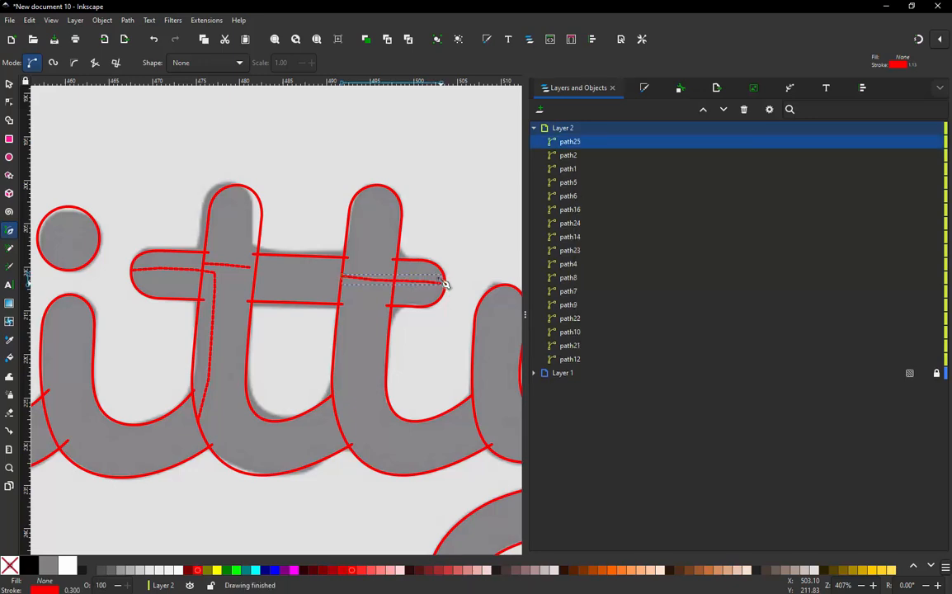
left_click(9, 84)
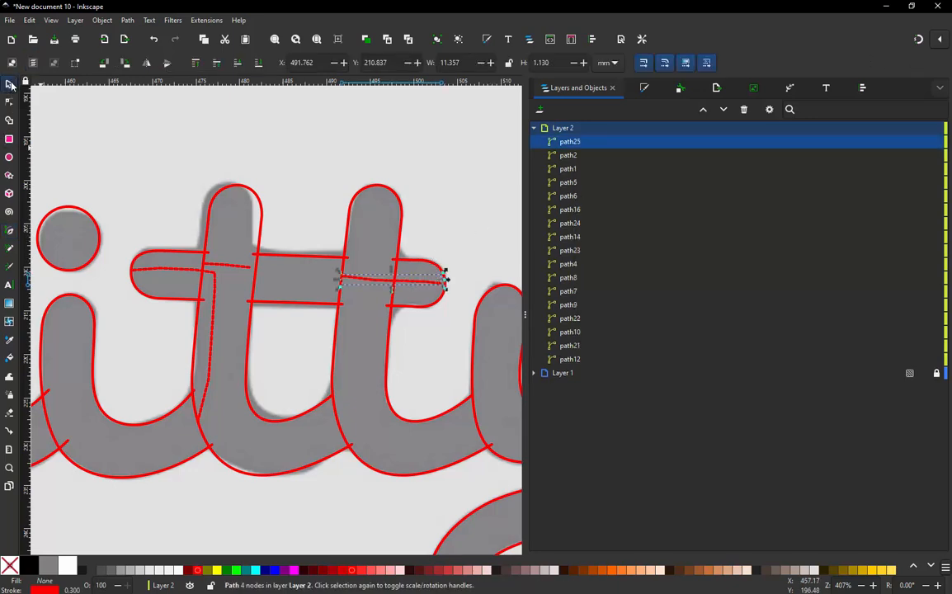
Move the new crossbar connecting path directly below the crossbar's right-end satin in the object order.
left_click(435, 268)
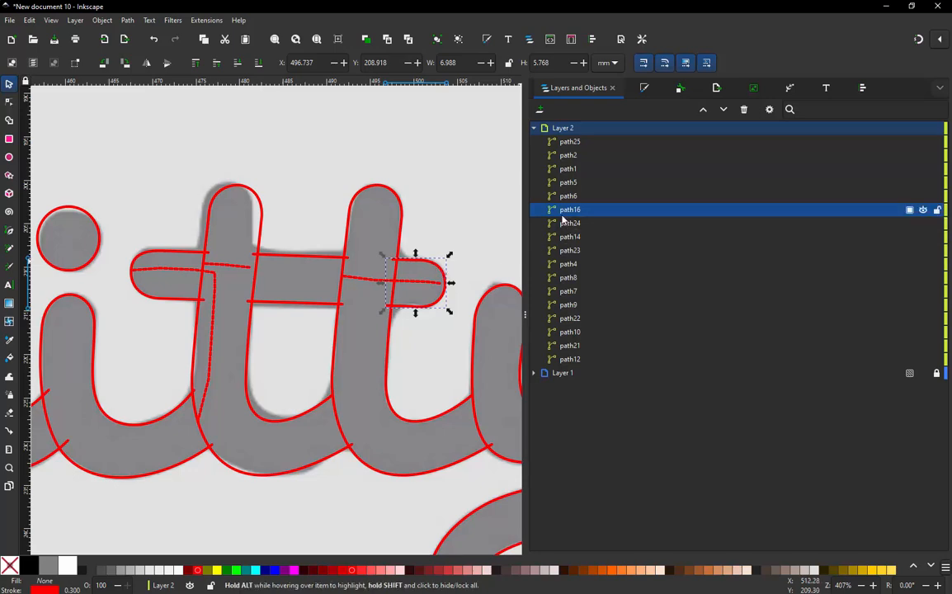
left_click(571, 144)
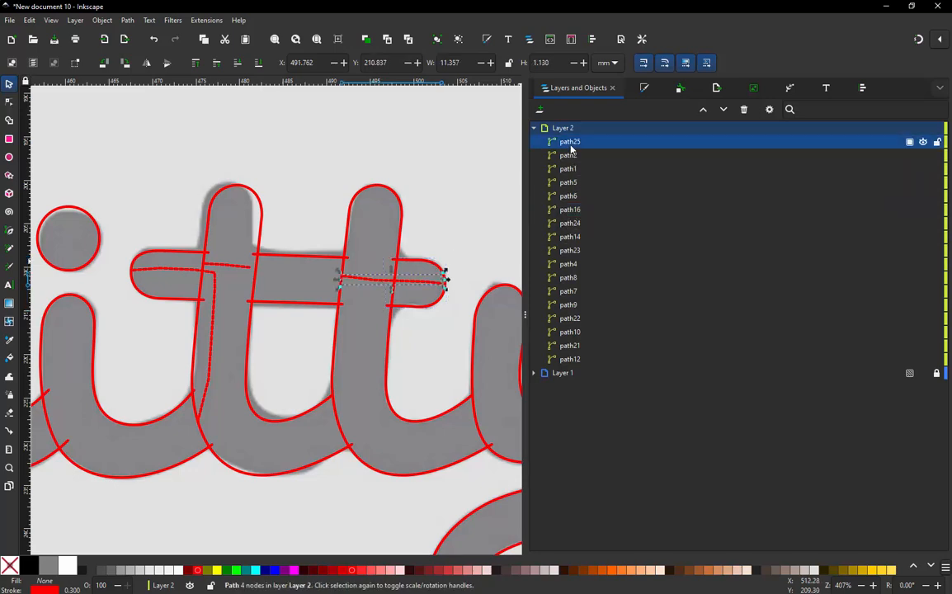
left_click_drag(574, 144, 571, 213)
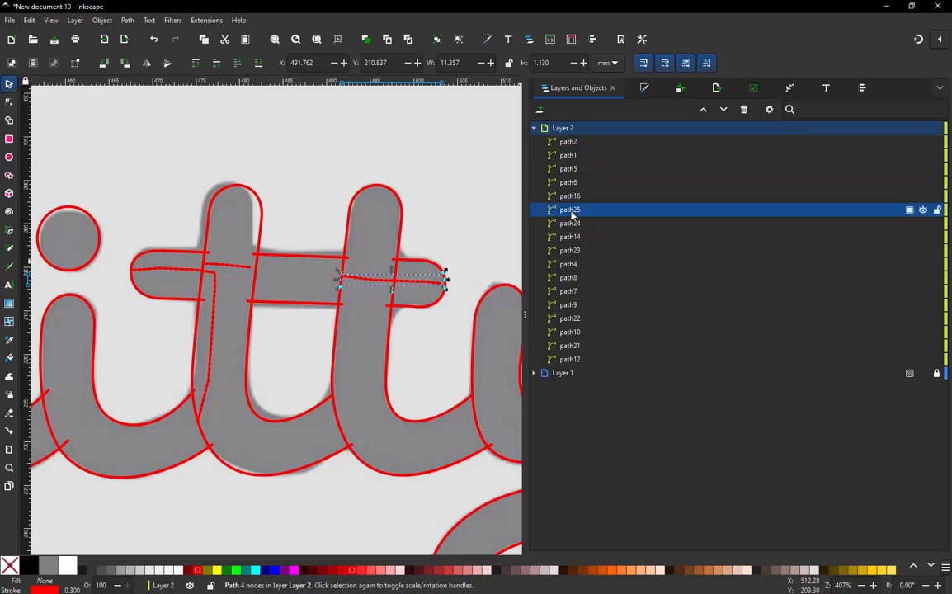
left_click(572, 199)
left_click(459, 210)
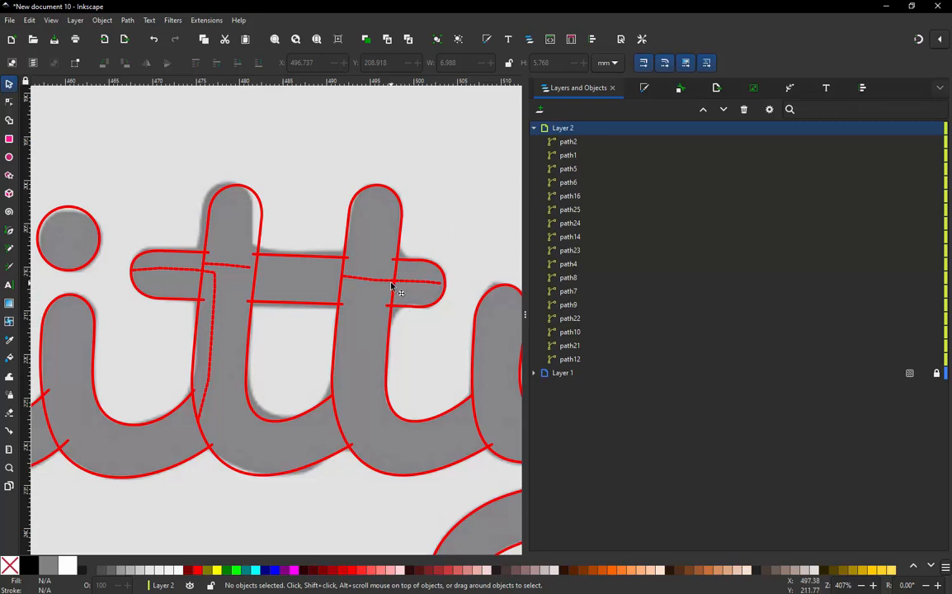
Draw a connecting path, about 19 mm wide and 30 mm tall, from the crossbar's right end down the second t and up to the first t's top.
key("b")
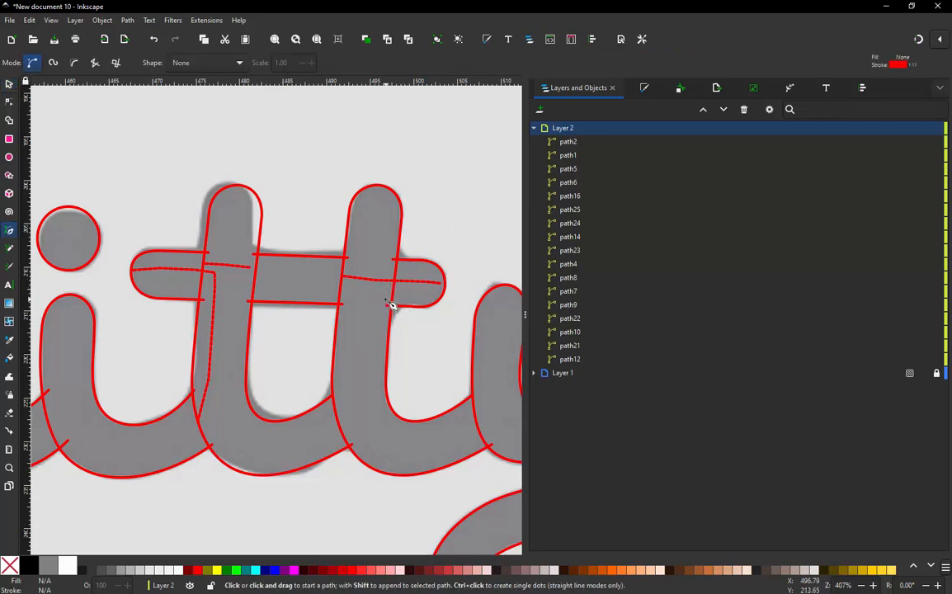
left_click(384, 300)
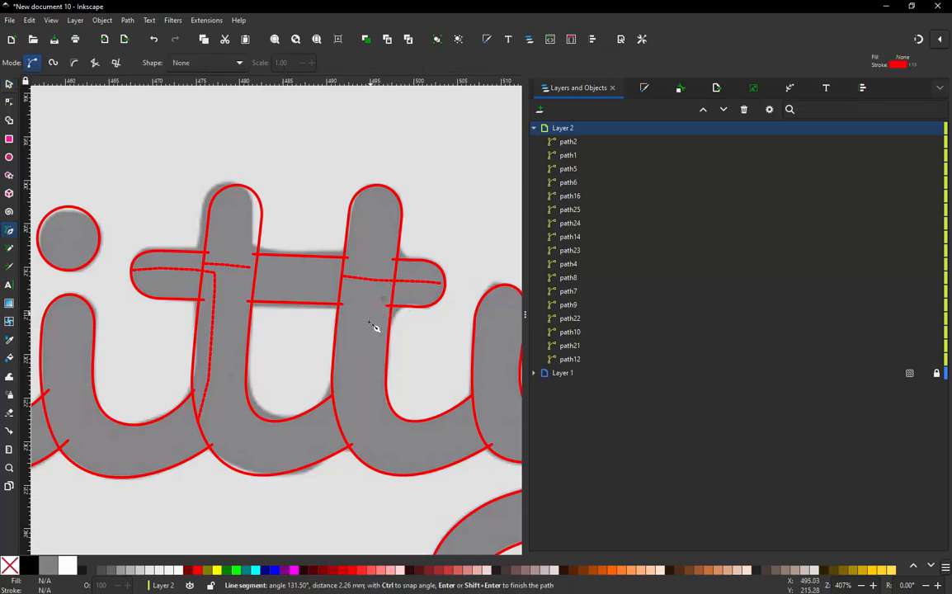
left_click(320, 427)
left_click(266, 445)
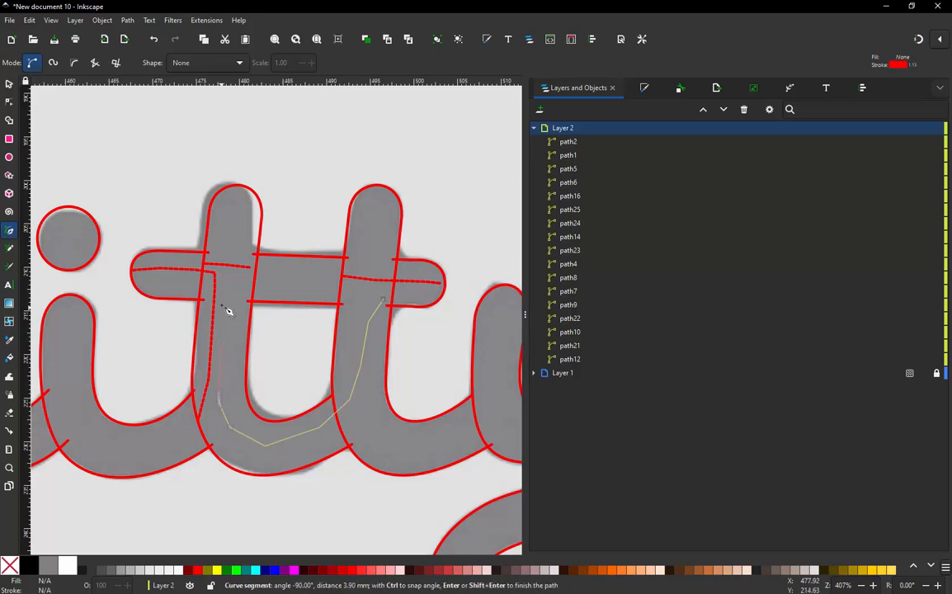
left_click(231, 238)
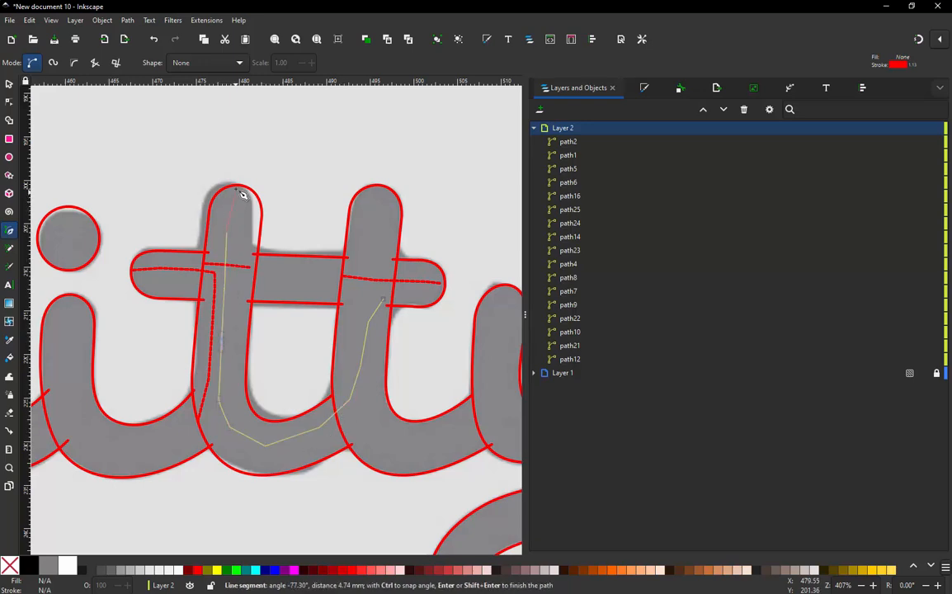
double_click(243, 188)
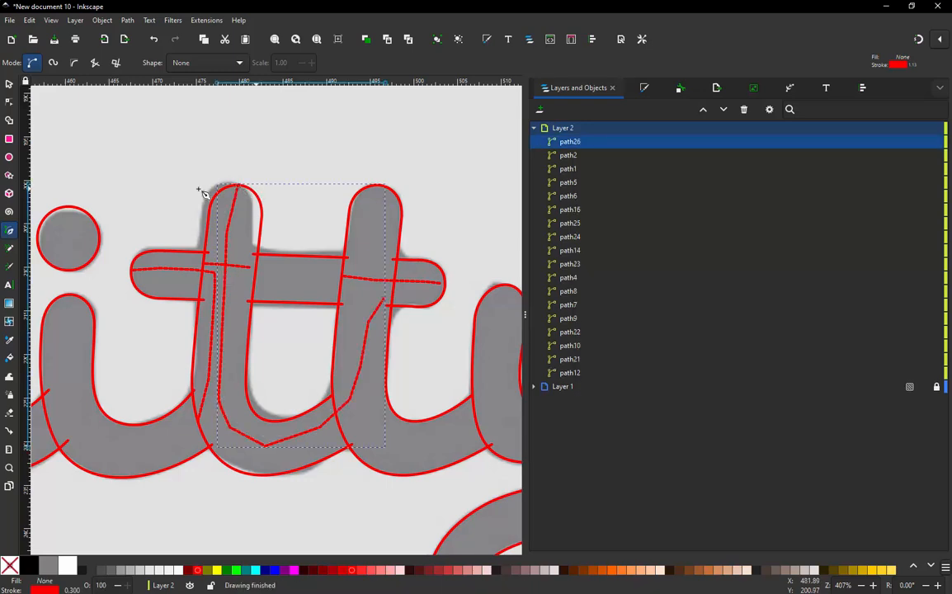
key("s")
key("Escape")
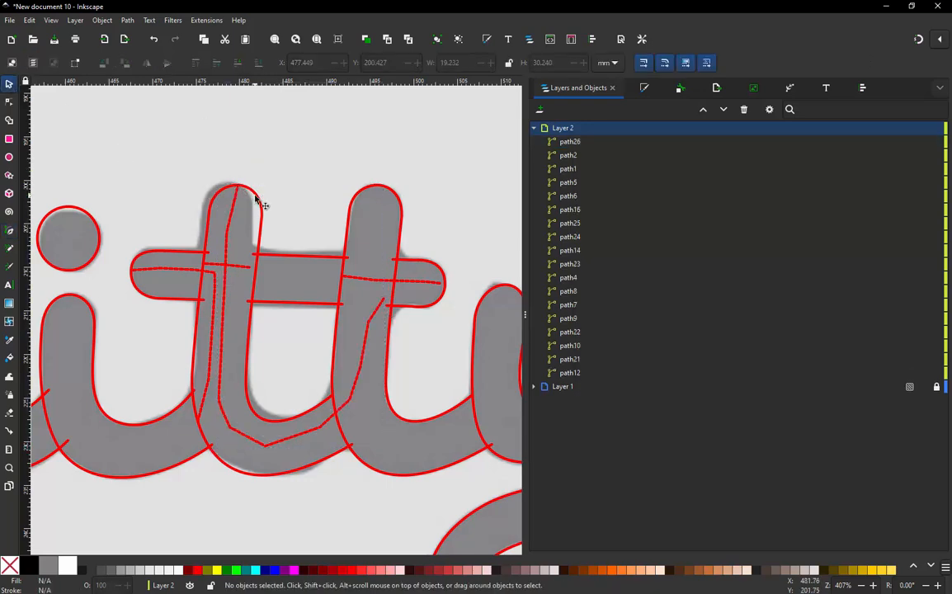
Identify the first t's stem satin and move the new connecting path directly below it in the object order.
left_click(258, 200)
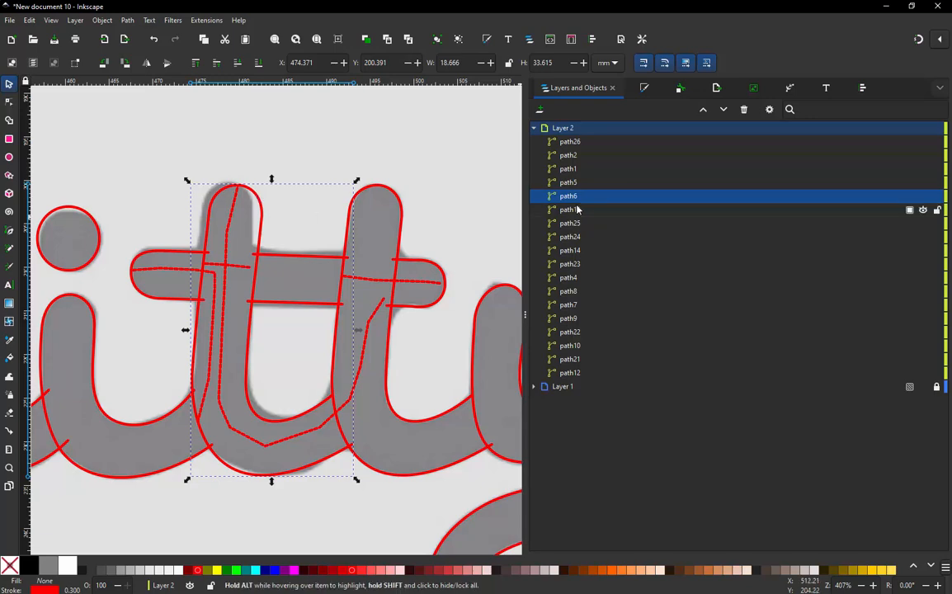
left_click(577, 142)
left_click_drag(577, 142, 596, 207)
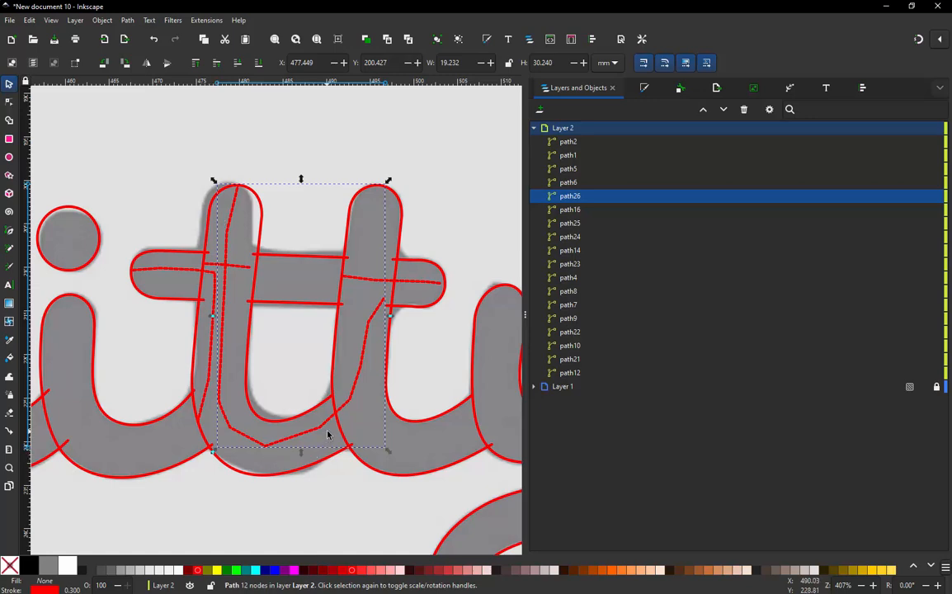
Draw a connecting path about 4.5 mm wide and 27 mm tall from the second t's lower-left edge up its stem to the top.
key("b")
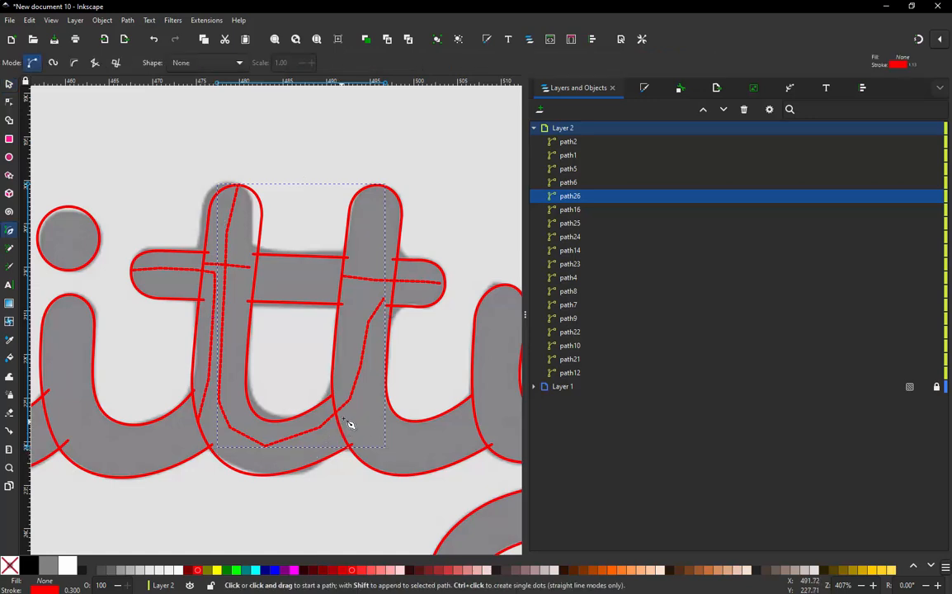
left_click(349, 423)
left_click(356, 316)
left_click(375, 250)
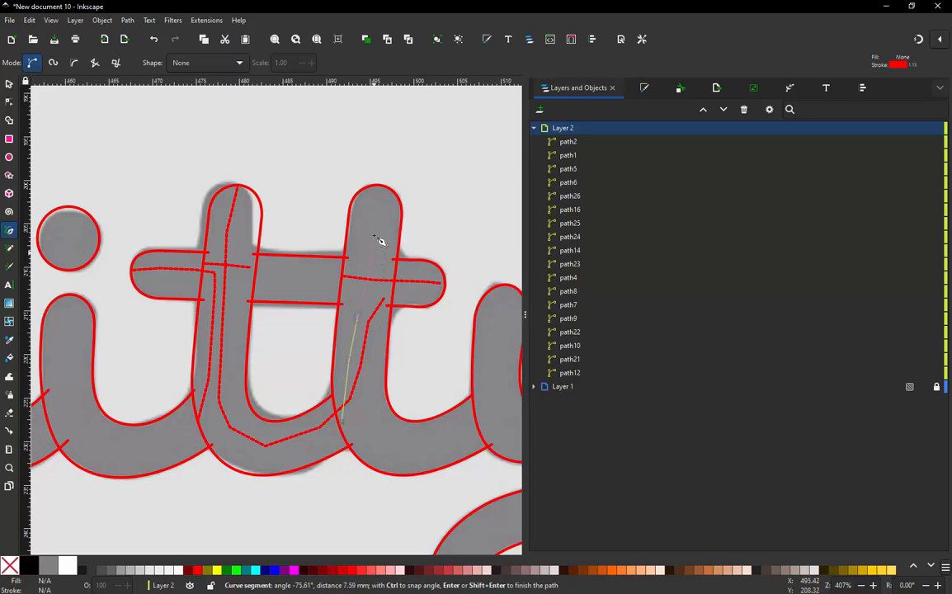
left_click(373, 217)
double_click(380, 189)
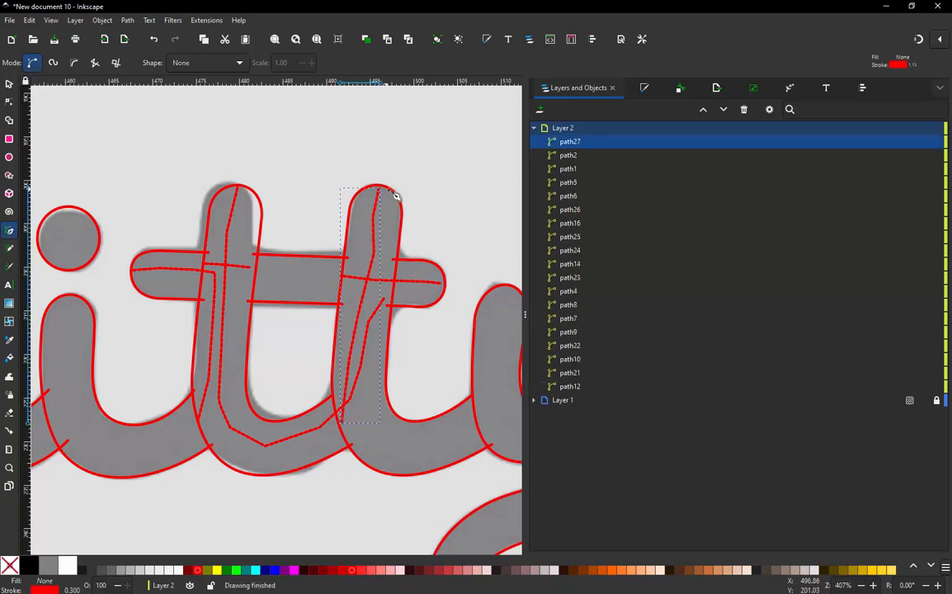
left_click(10, 83)
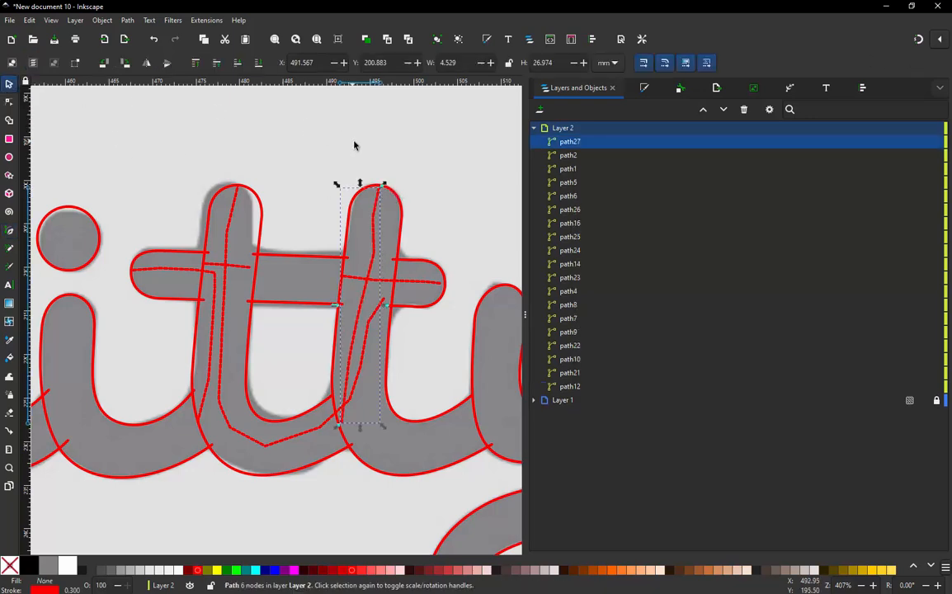
Identify the second t's stem satin and move the new stem connecting path directly below it in the object order.
left_click(402, 206)
left_click(402, 206)
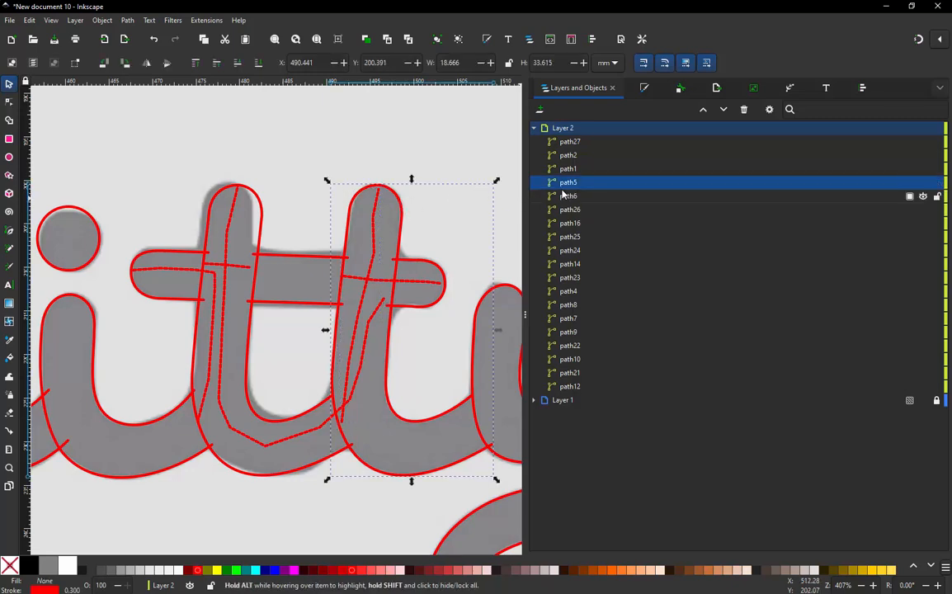
left_click_drag(573, 145, 582, 188)
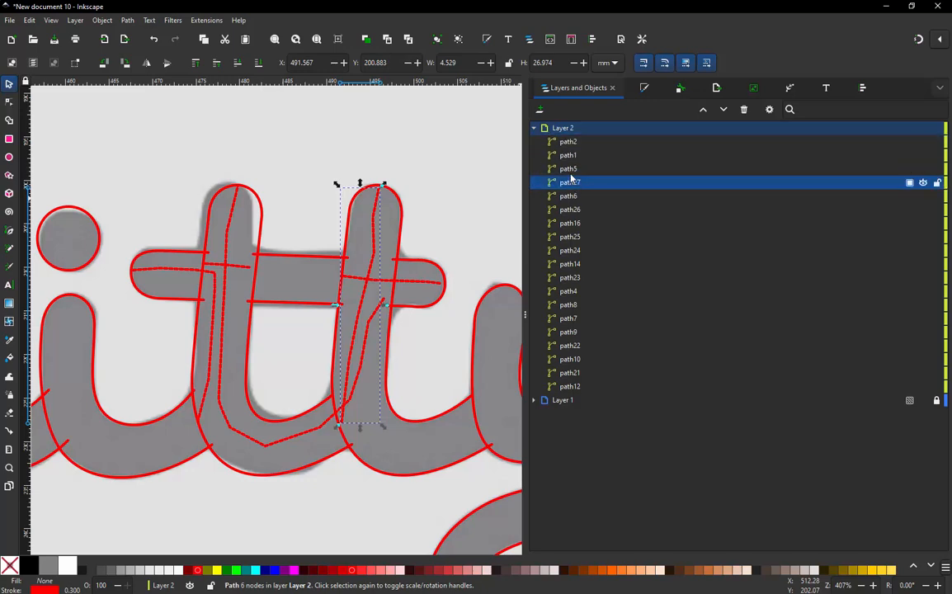
left_click(569, 169)
key("Escape")
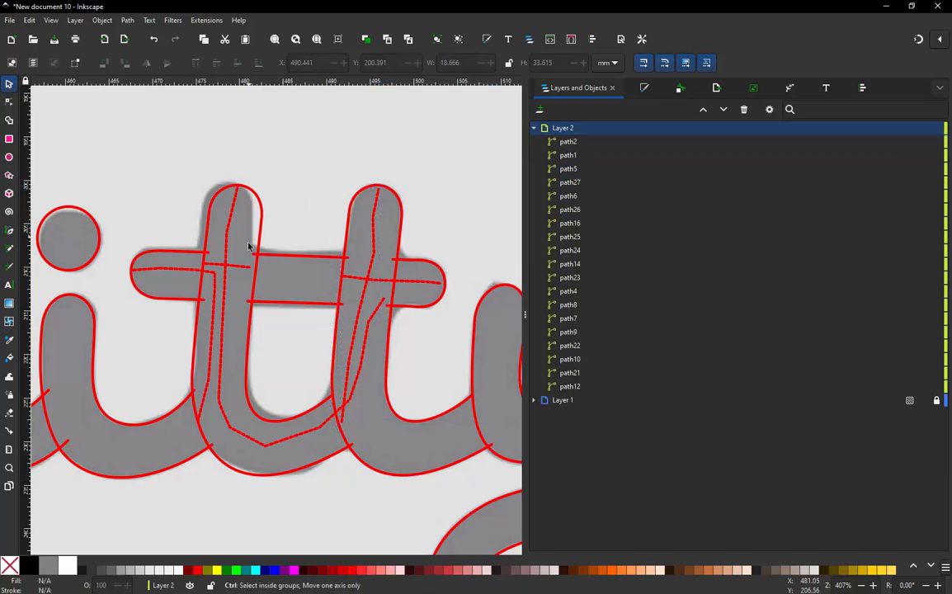
Draw a connecting path about 2.9 mm wide and 15.6 mm tall from the y's lower-left edge up to the top of its first stroke.
scroll(251, 249, "down", 1)
scroll(414, 378, "up", 3)
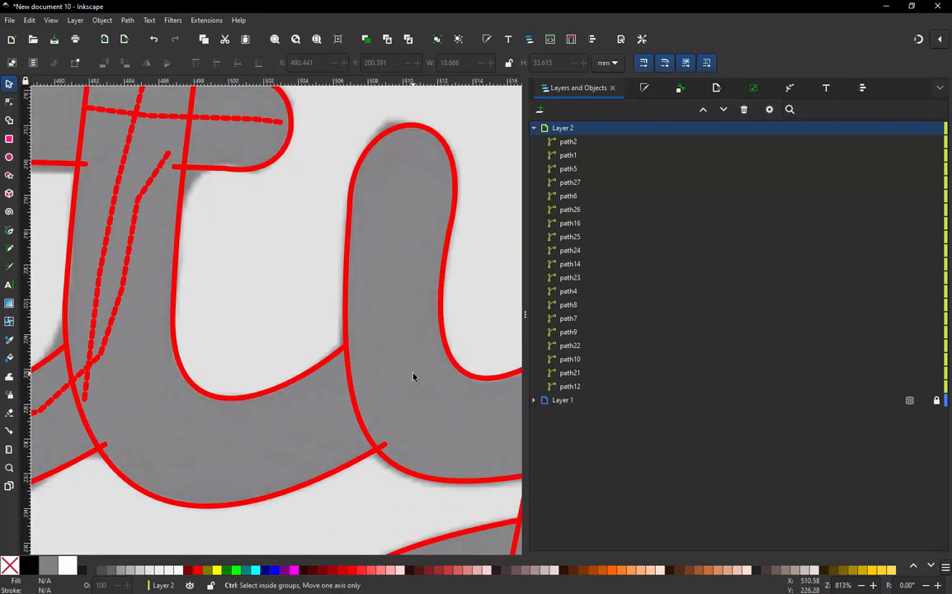
key("b")
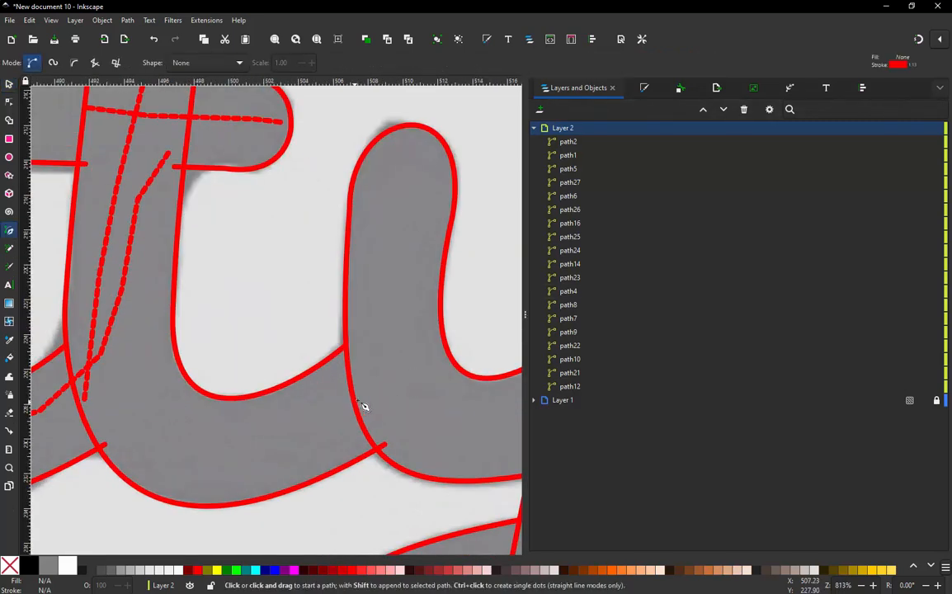
left_click(363, 397)
left_click(408, 264)
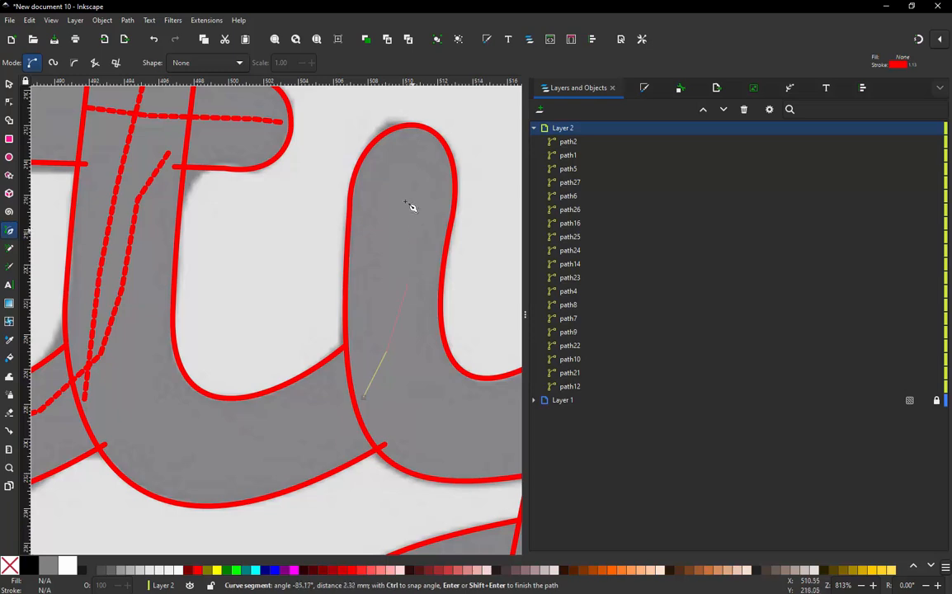
left_click(404, 186)
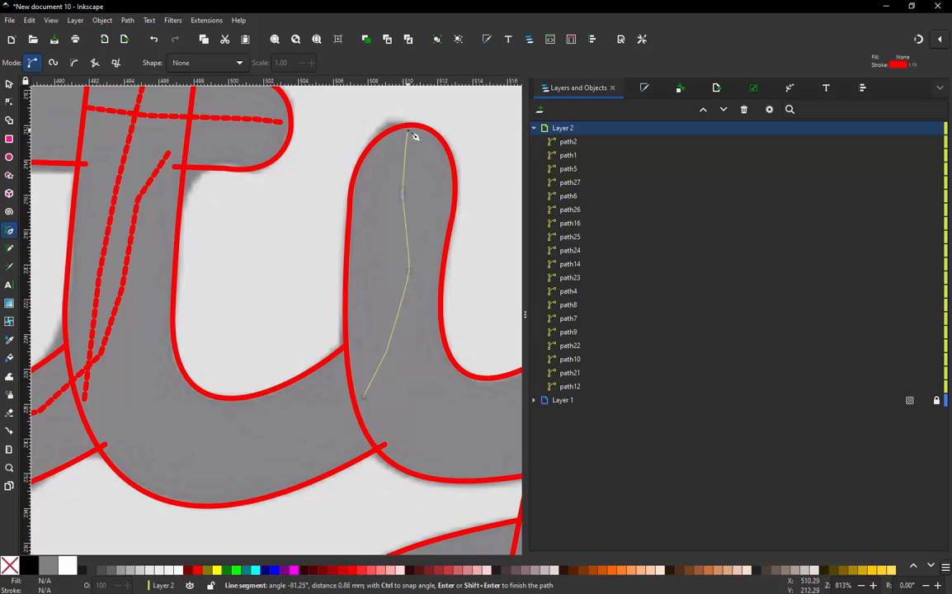
double_click(413, 131)
left_click(9, 83)
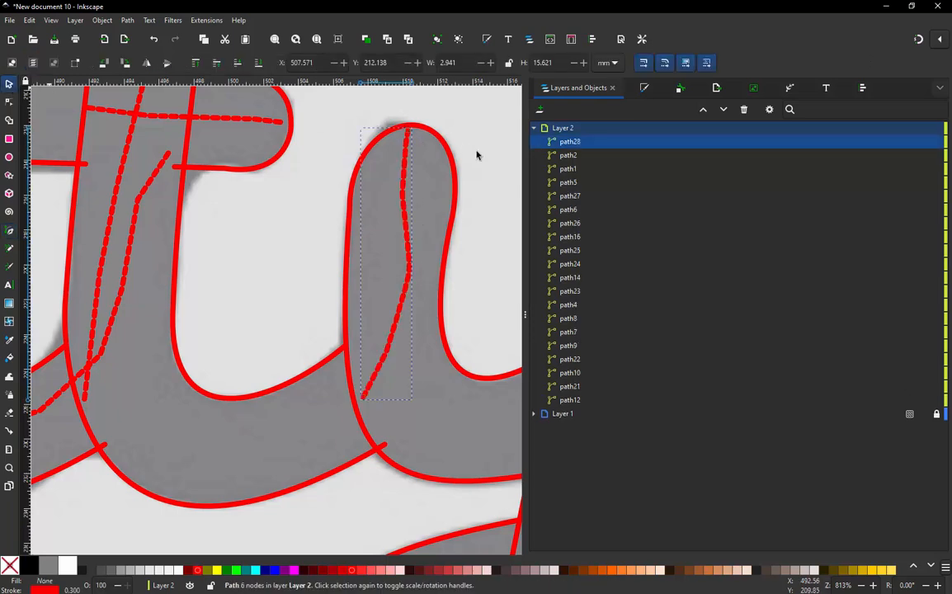
Identify the satin of the y's first stroke and move the new connecting path directly below it in the object order.
left_click(457, 180)
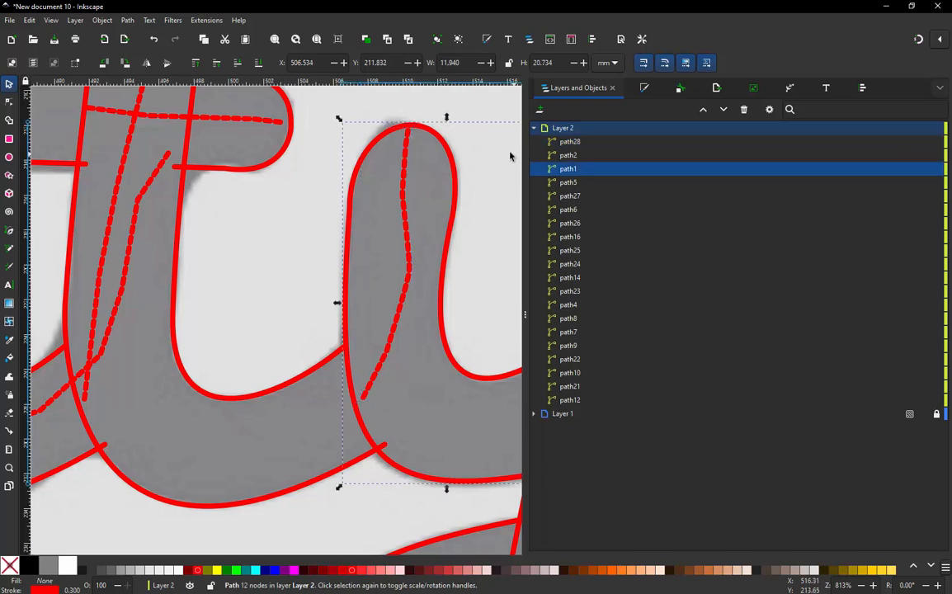
left_click(565, 142)
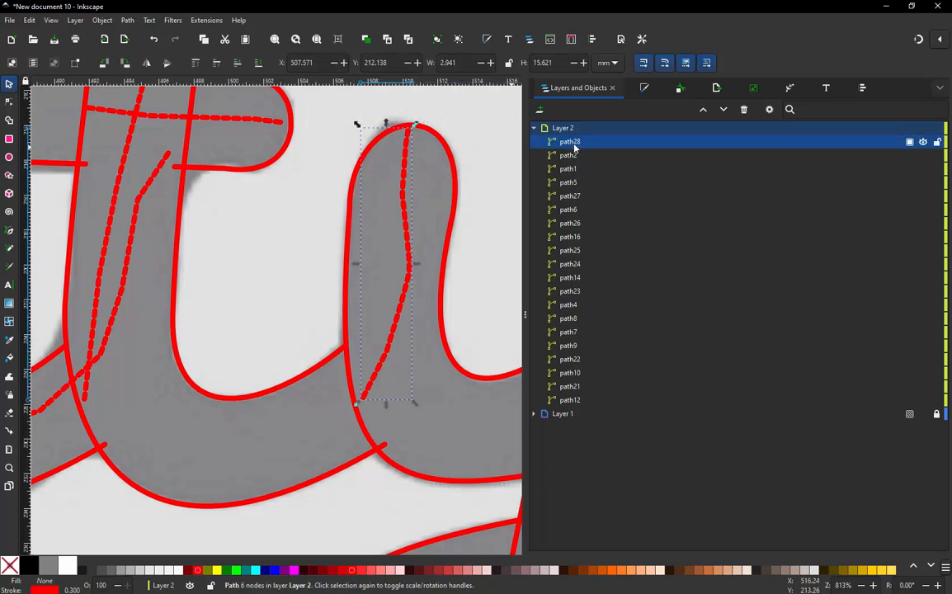
left_click_drag(566, 142, 592, 176)
Draw a connecting path about 5.5 mm wide and 16.4 mm tall from the y's stroke junction up to the top of its long descending stem.
scroll(285, 247, "down", 1)
scroll(285, 247, "down", 2)
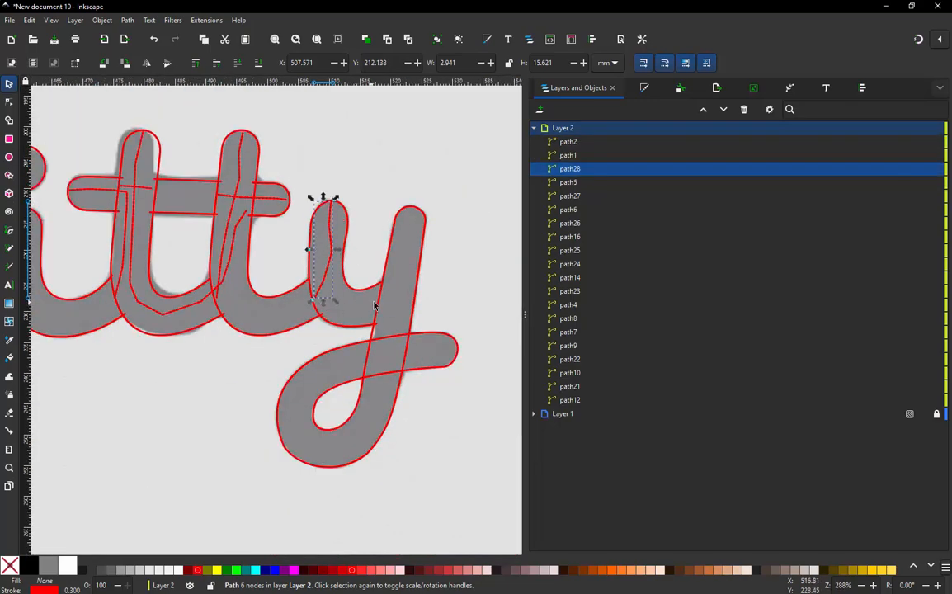
key("b")
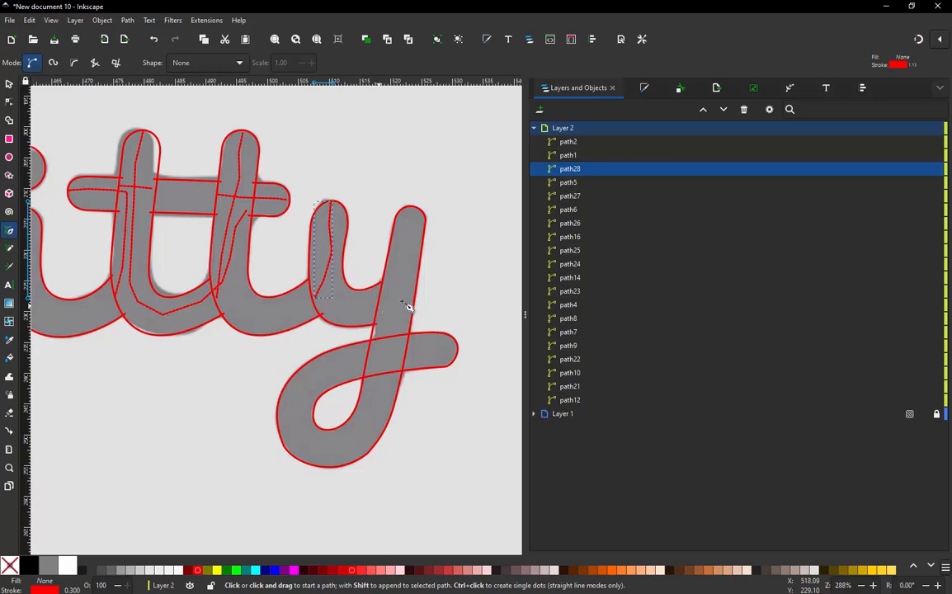
left_click(406, 306)
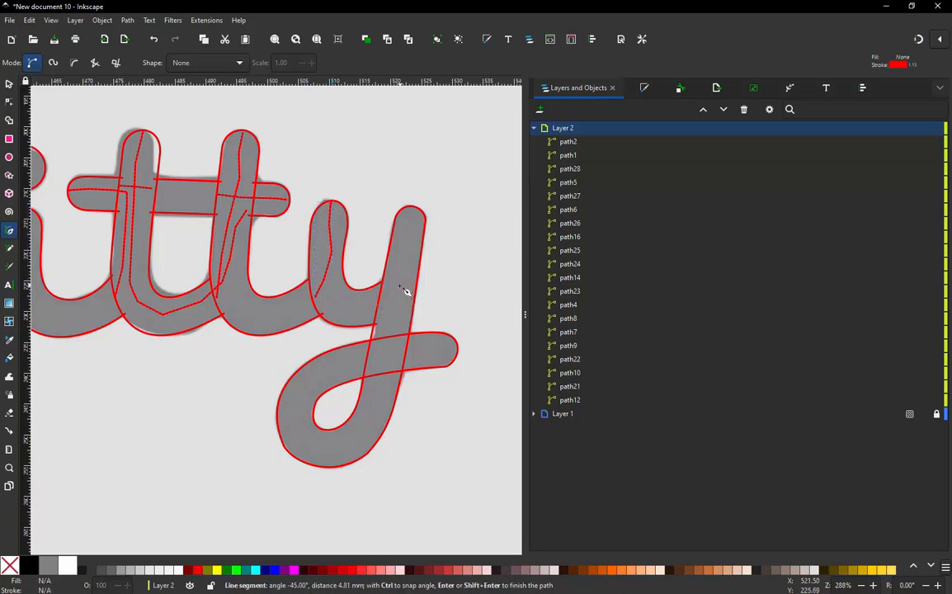
double_click(416, 212)
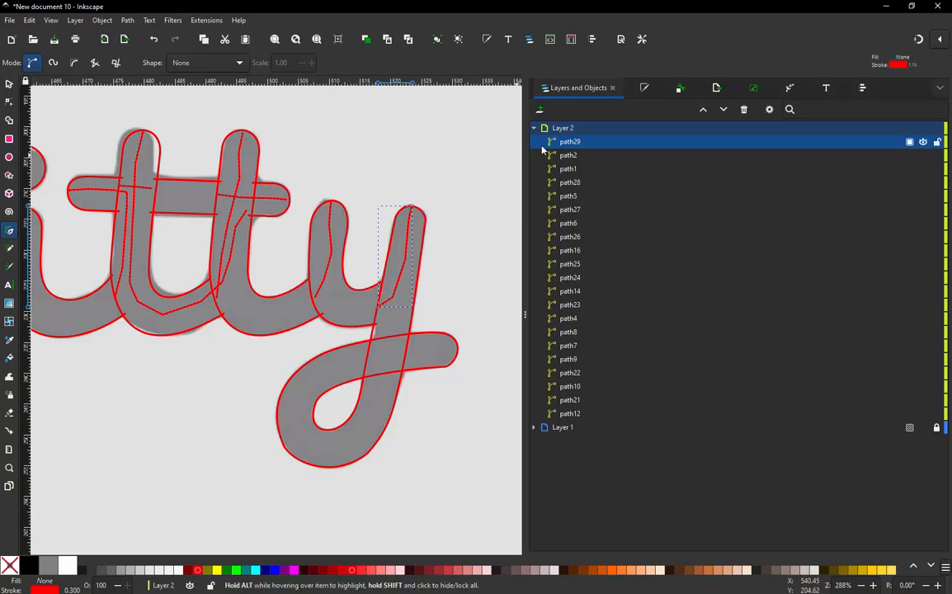
left_click(9, 83)
Identify the satin of the y's descending stem and loop, and move the new connecting path directly below it in the object order.
left_click(428, 212)
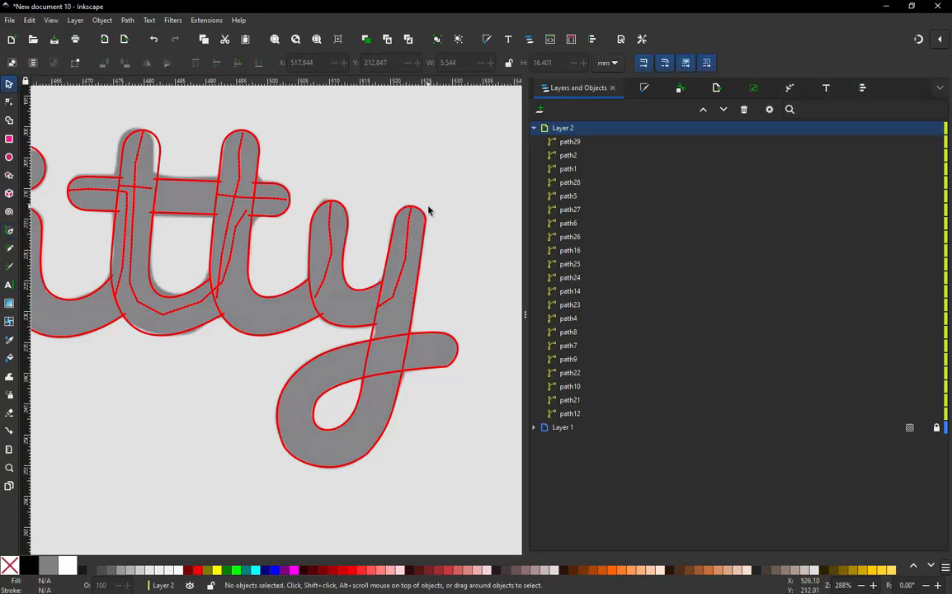
left_click(423, 219)
left_click(443, 185)
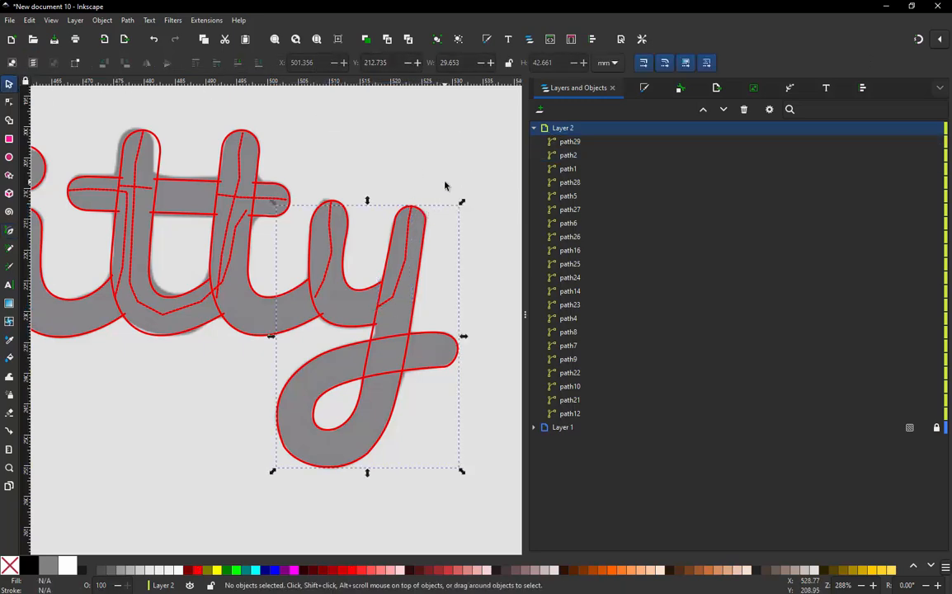
left_click(571, 142)
mouse_move(573, 145)
left_mouse_down()
mouse_move(584, 169)
mouse_move(578, 164)
left_mouse_up()
left_click(478, 172)
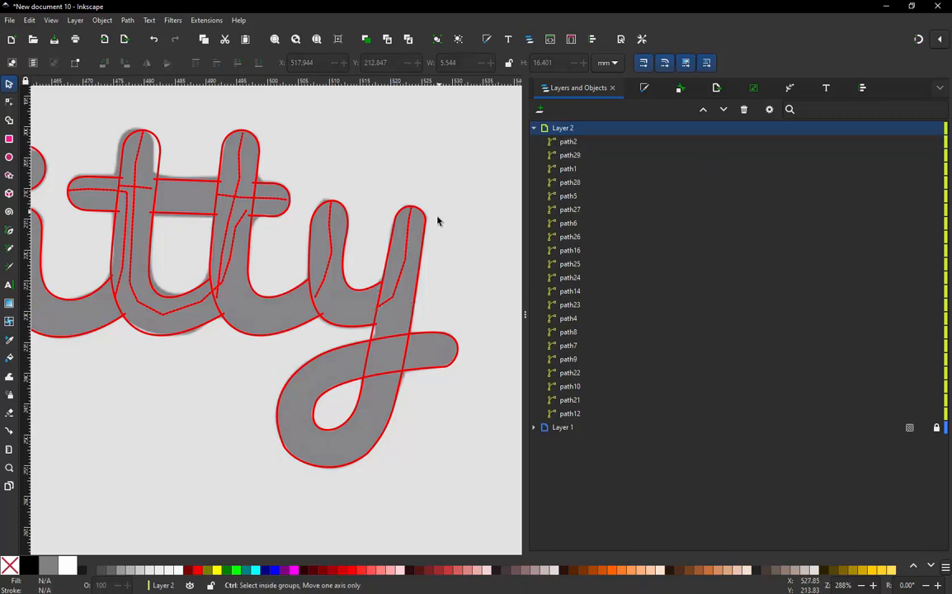
Preview the stitching direction of the three satin sections forming the crossbar of the tt in the Ink/Stitch parameters.
scroll(378, 319, "down", 2)
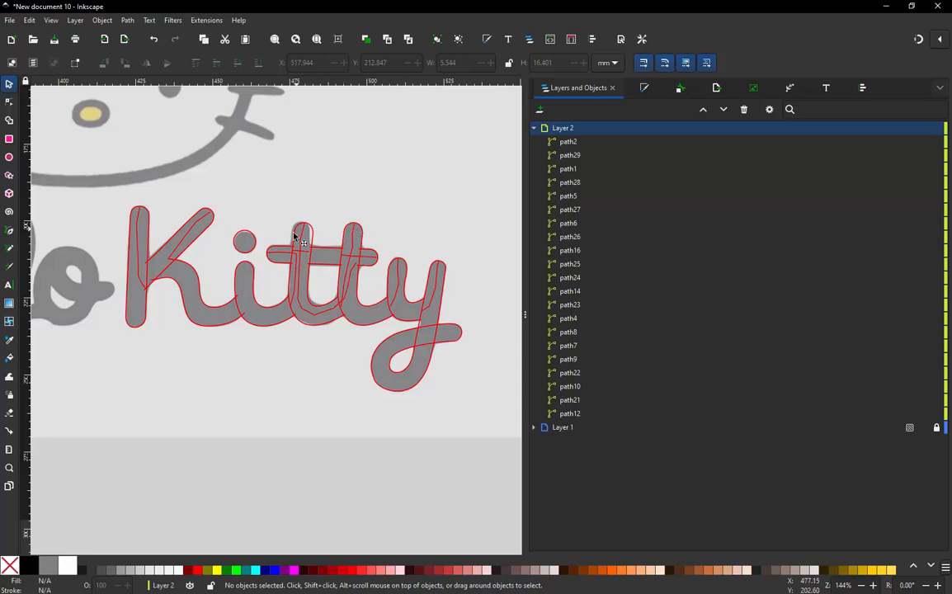
scroll(286, 262, "up", 2)
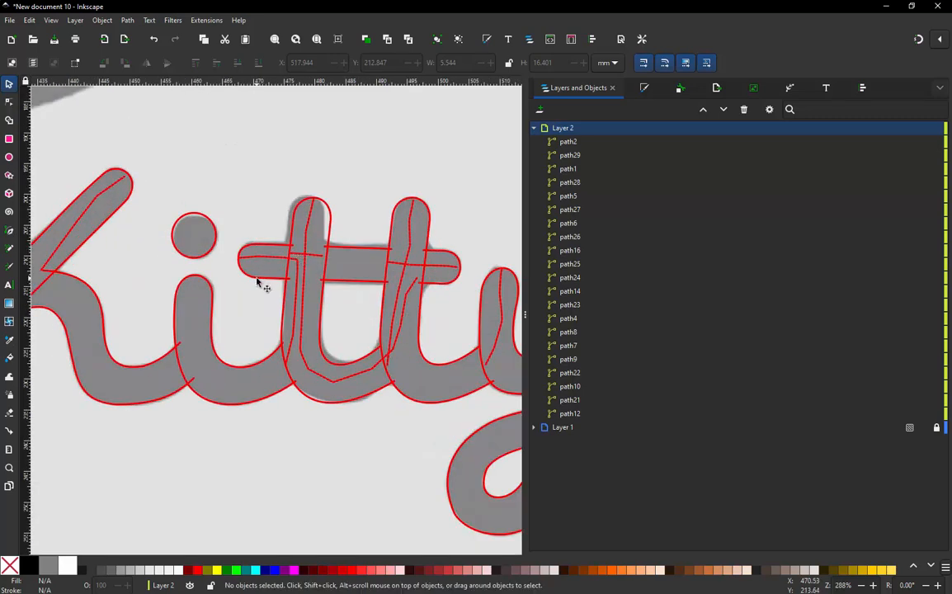
left_click(258, 281)
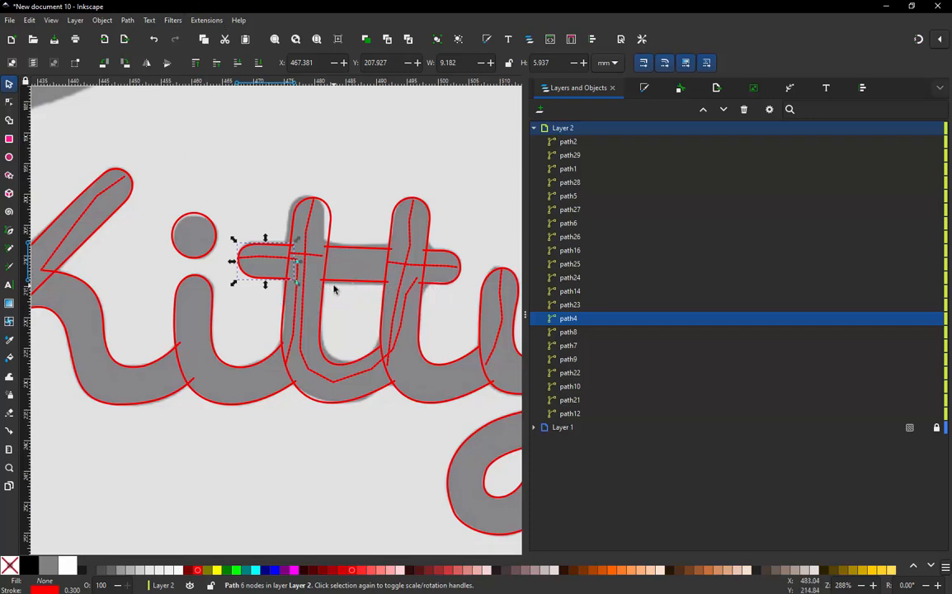
left_click(432, 284, "shift")
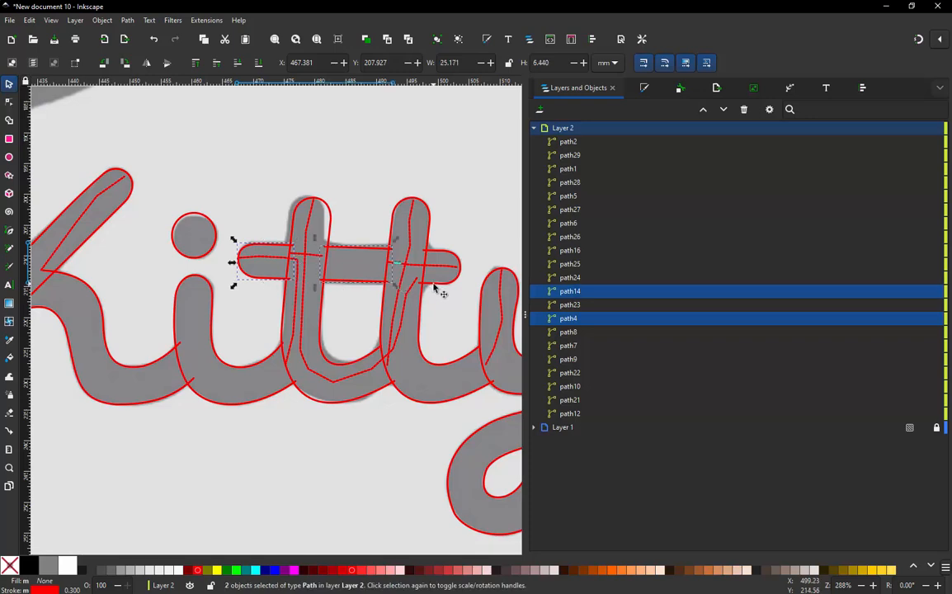
left_click(438, 289, "shift")
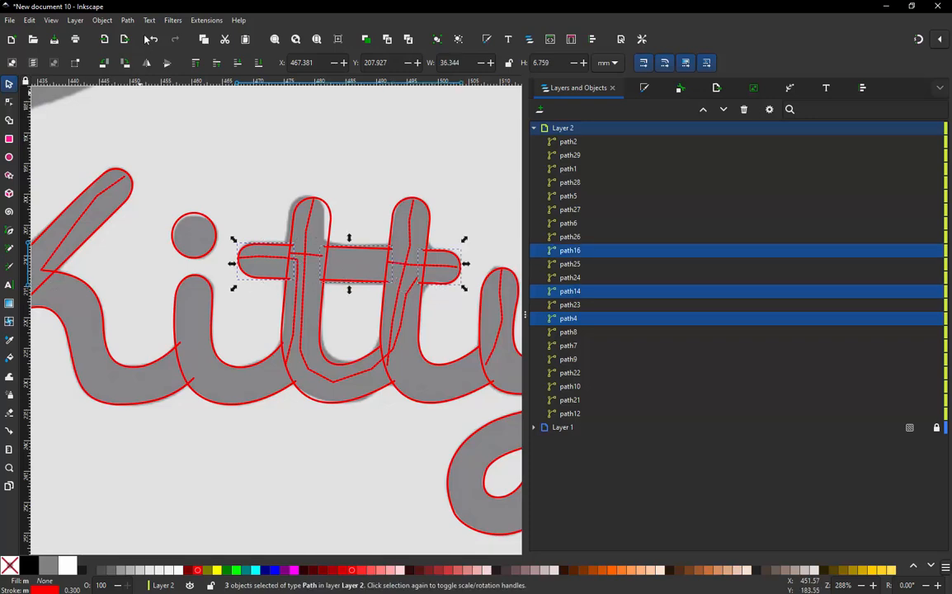
left_click(203, 22)
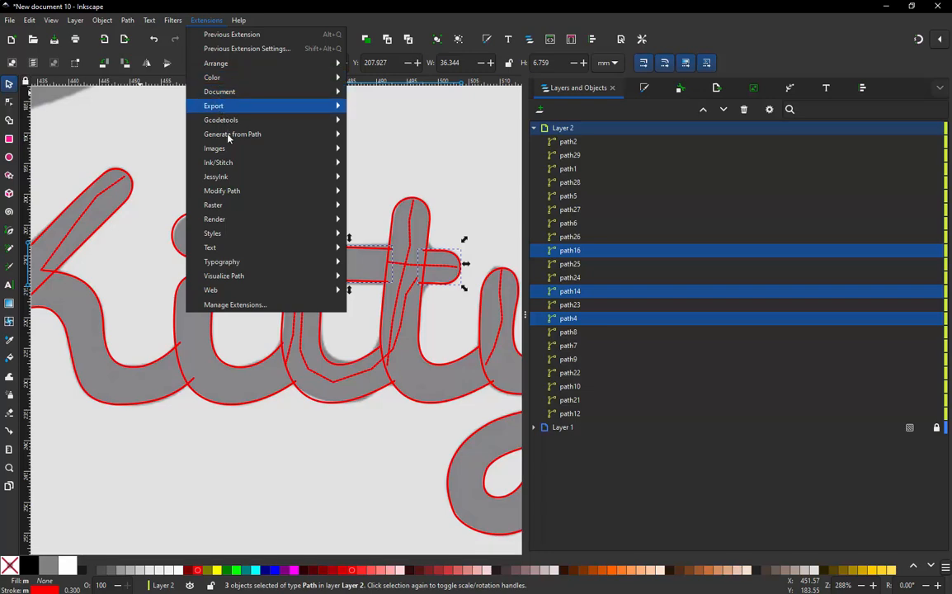
mouse_move(229, 165)
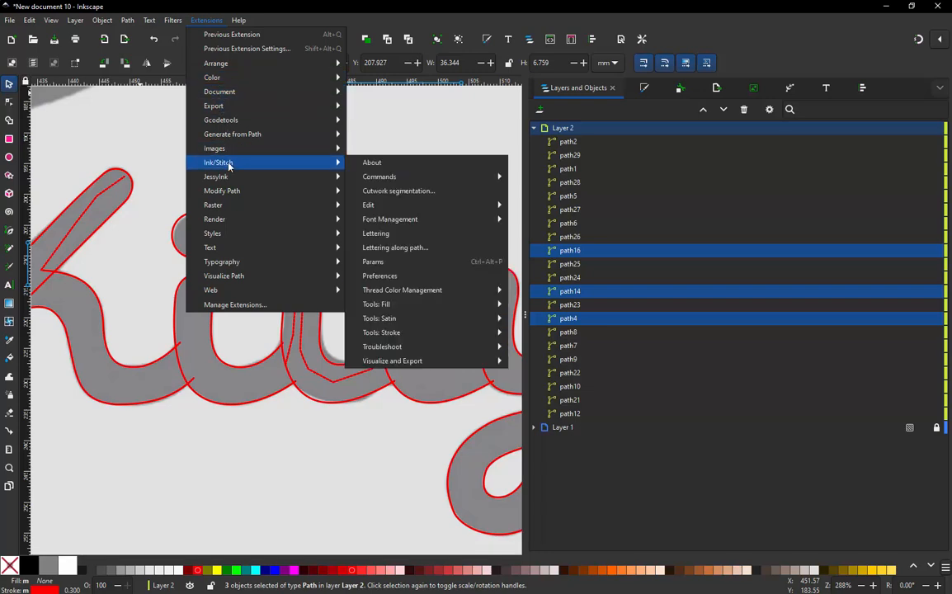
left_click(369, 249)
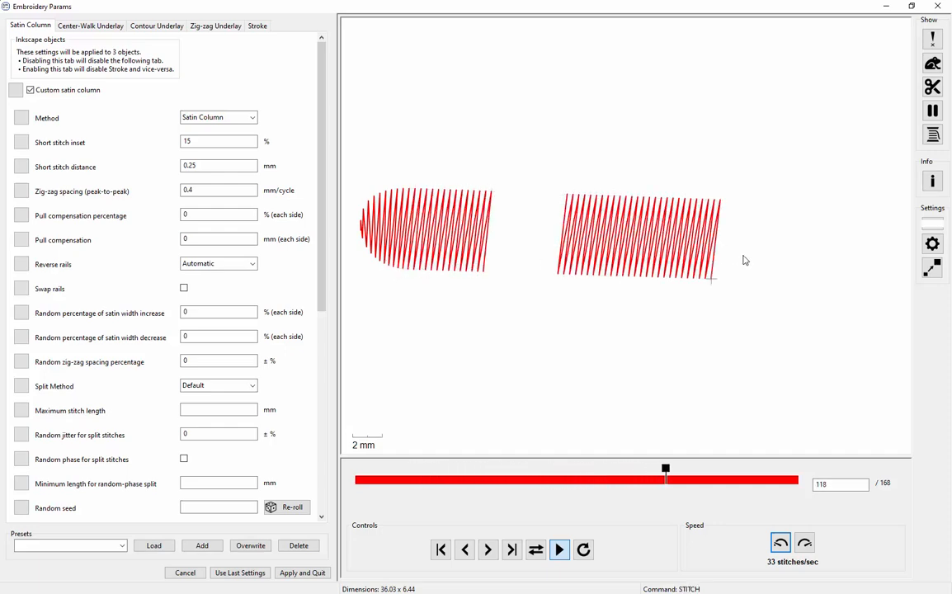
left_click(302, 572)
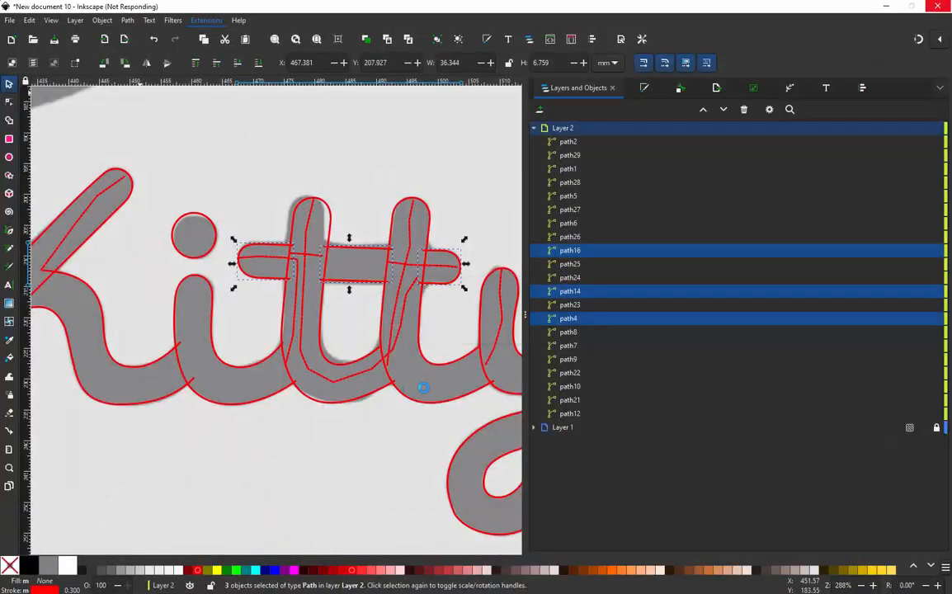
Enable Swap rails in the Ink/Stitch parameters of the crossbar's rounded end section beyond the second t, and apply it.
left_click(458, 282)
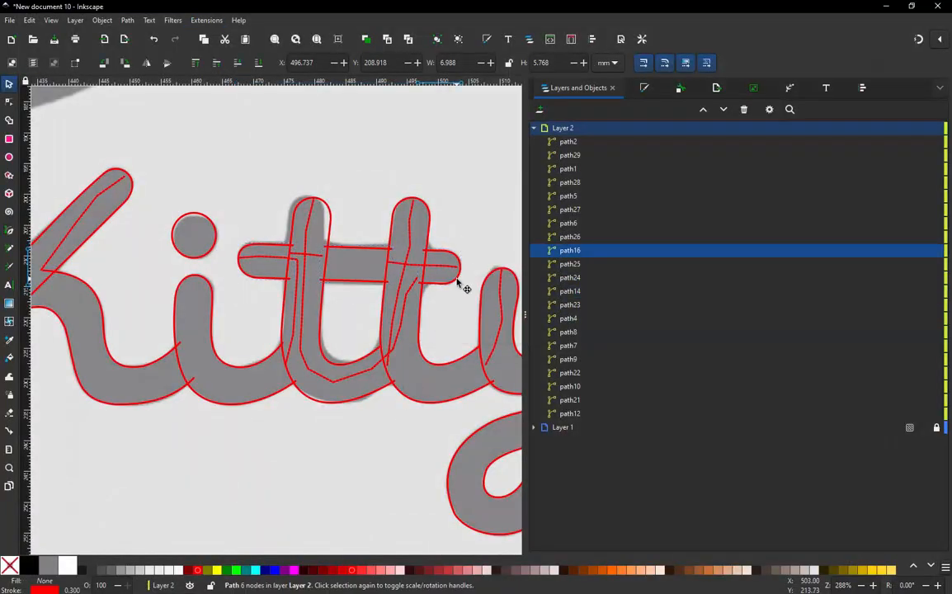
left_click(198, 20)
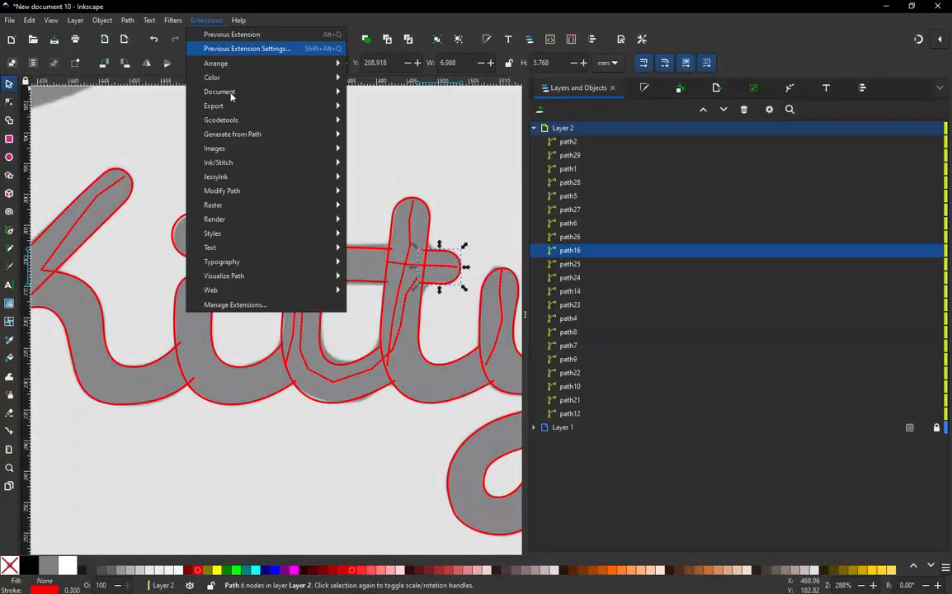
mouse_move(248, 163)
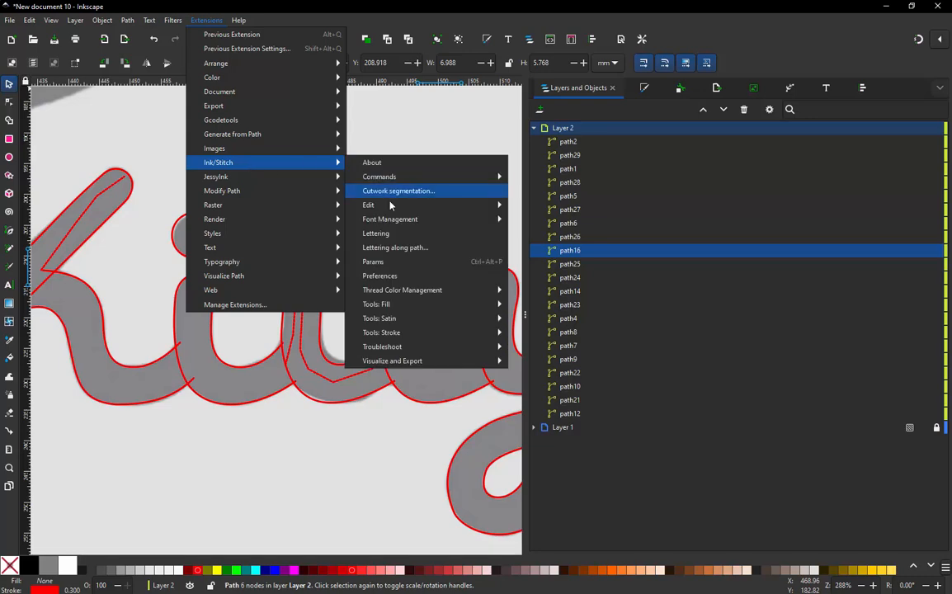
left_click(385, 248)
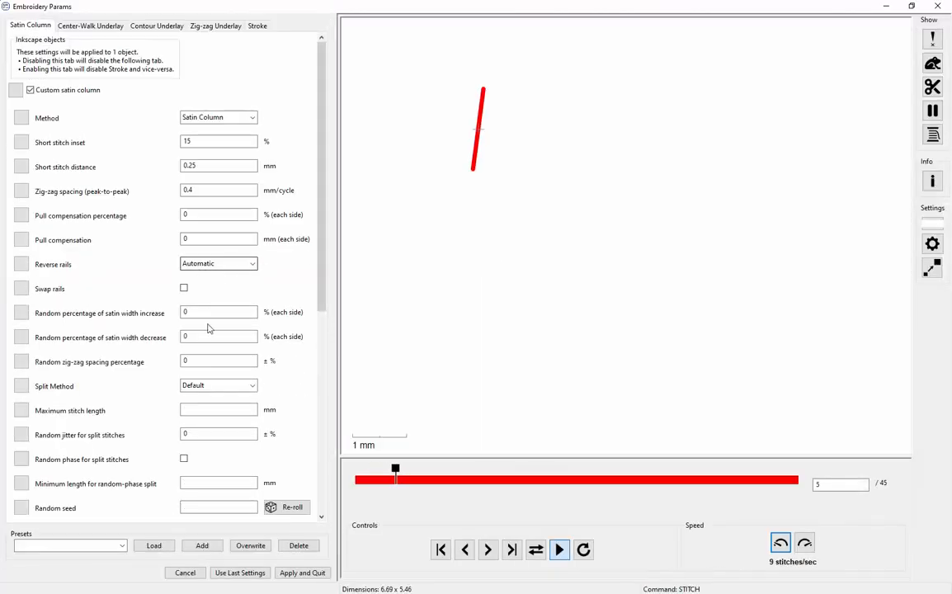
left_click(184, 288)
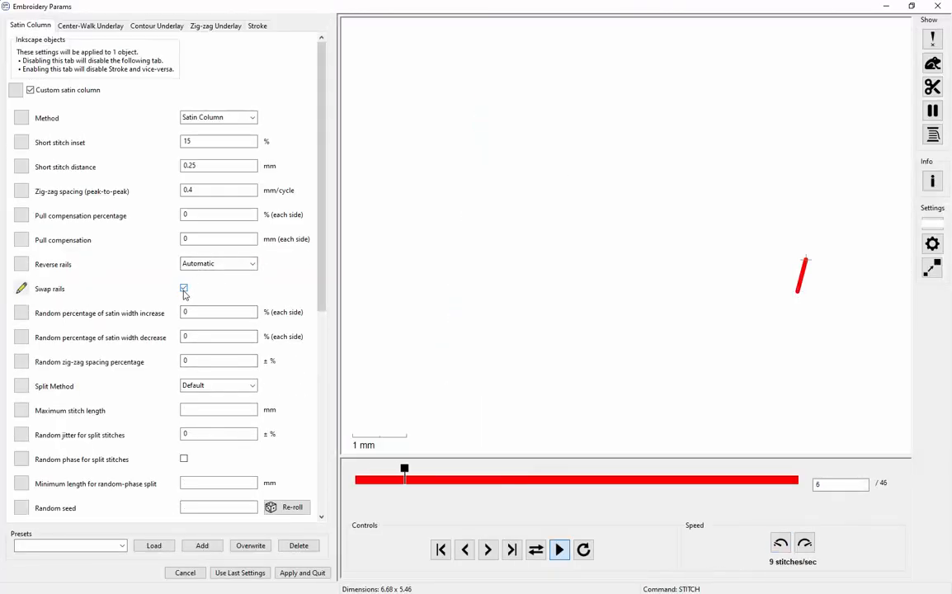
left_click(302, 573)
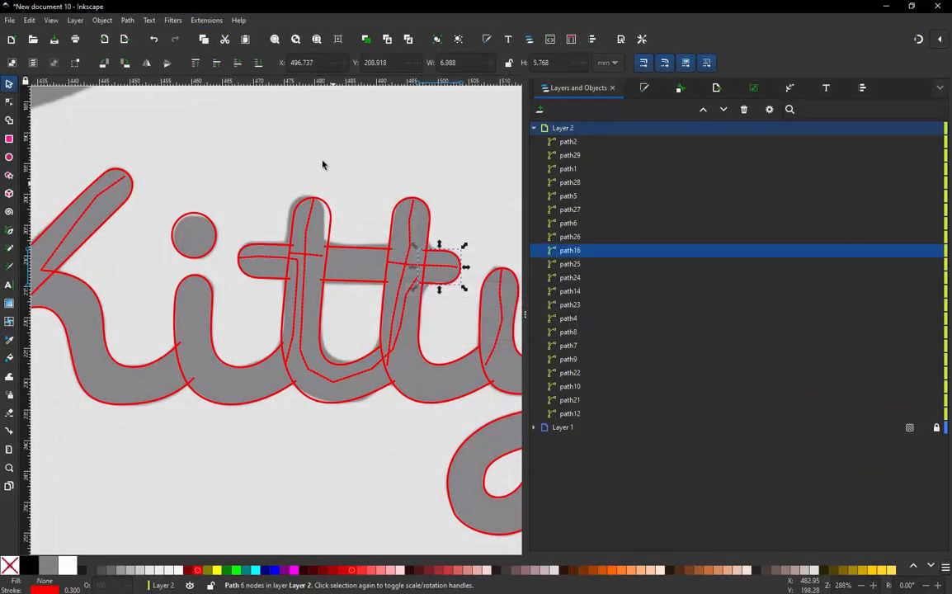
Enable Swap rails in the Ink/Stitch parameters of the i's dot satin and apply it.
left_click(212, 285)
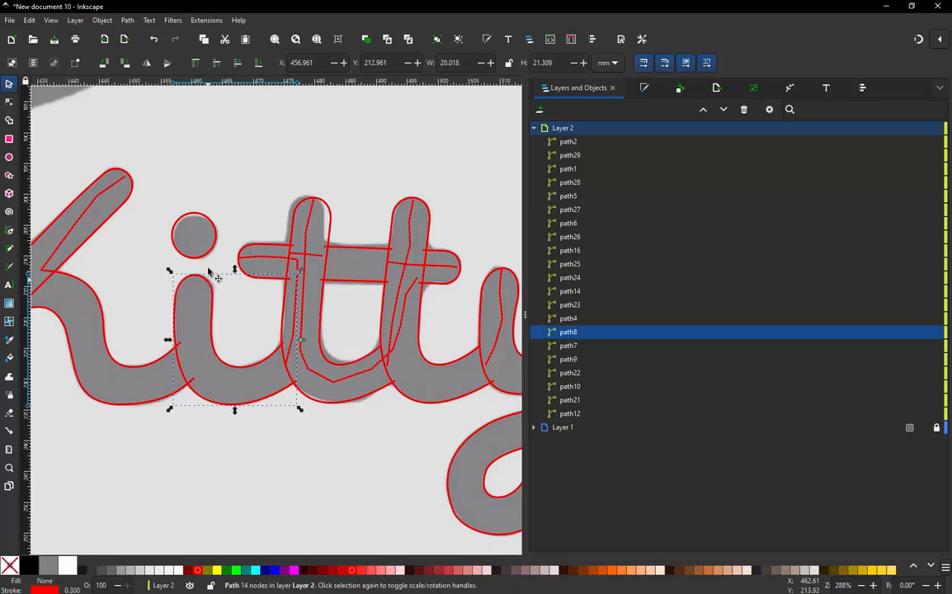
left_click(198, 221)
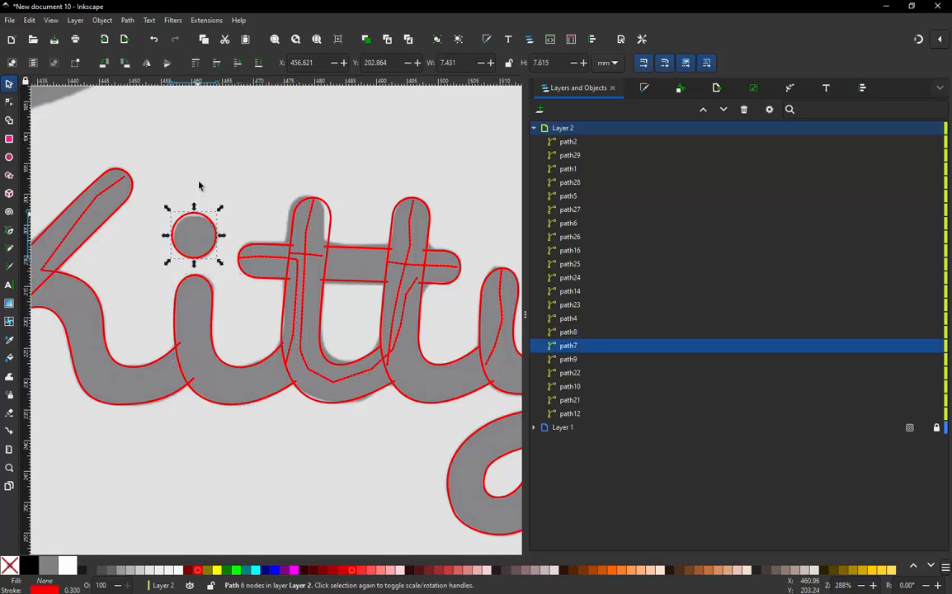
left_click(211, 19)
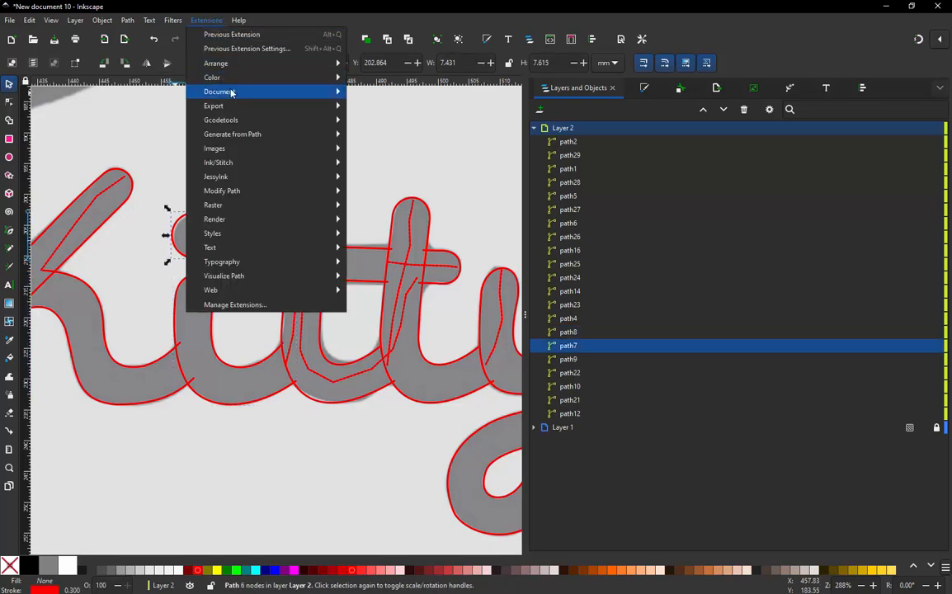
mouse_move(256, 160)
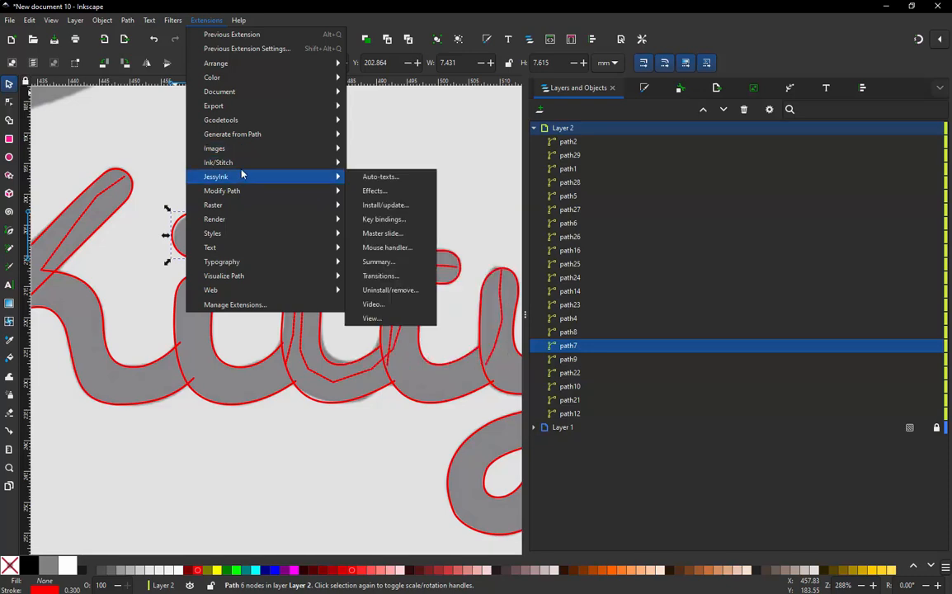
left_click(374, 263)
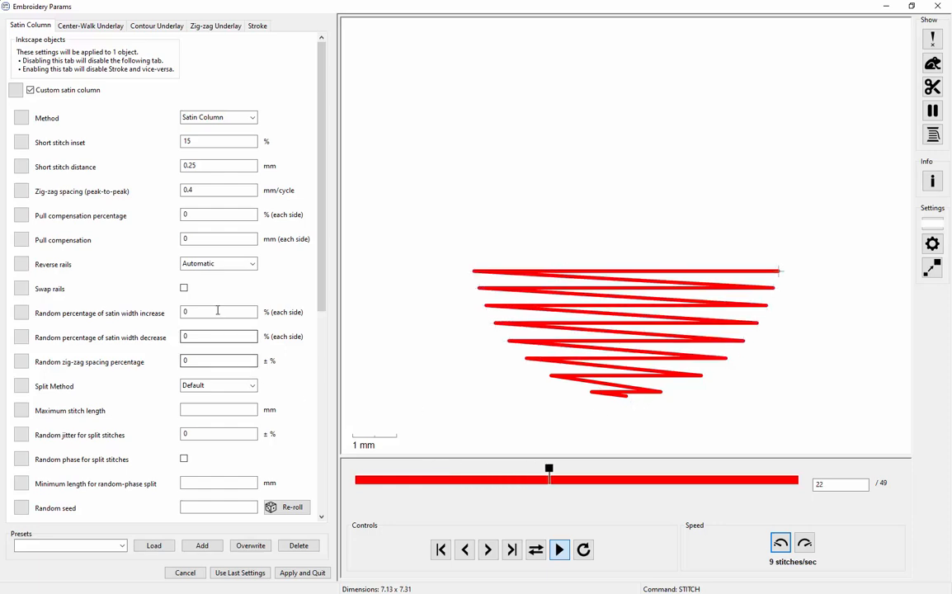
left_click(184, 288)
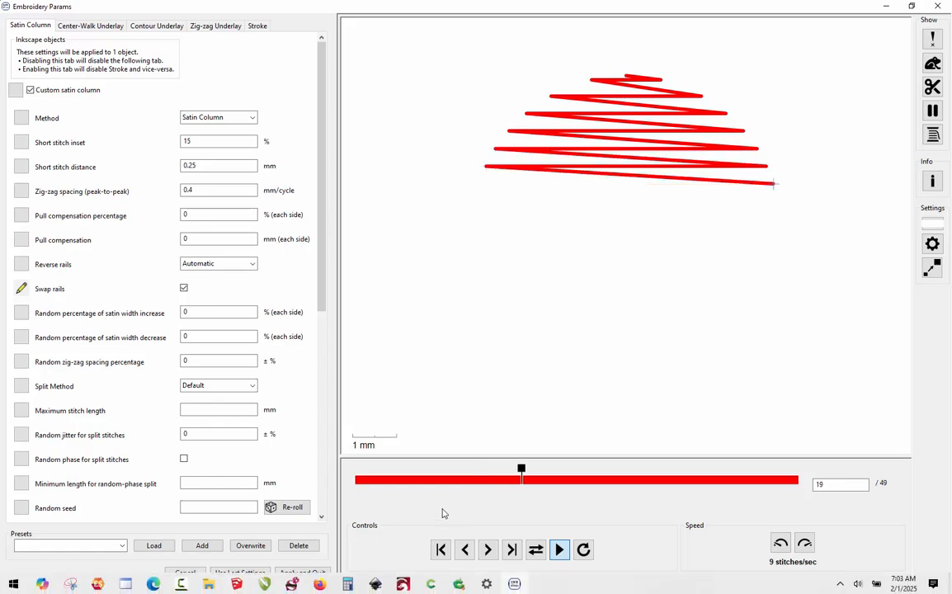
left_click(319, 573)
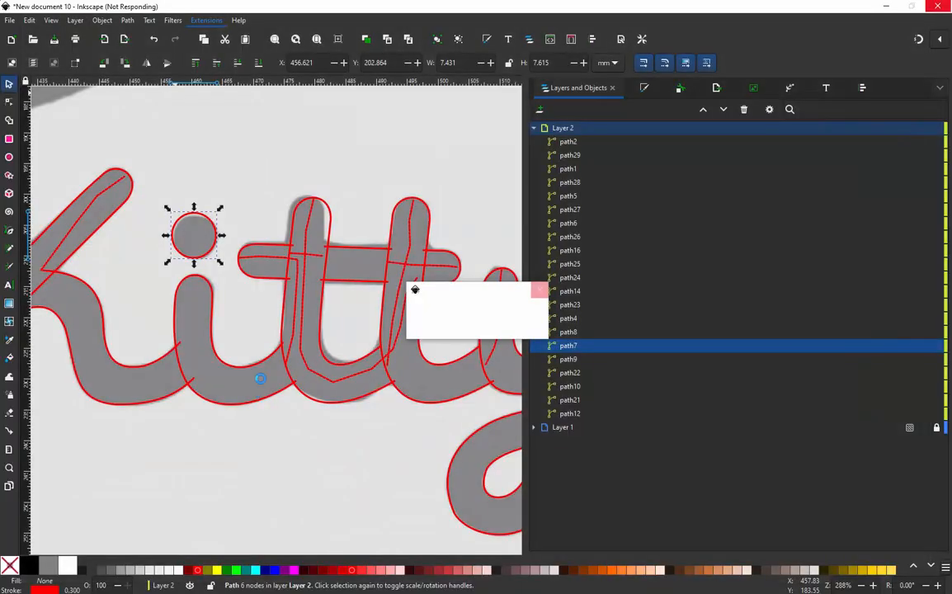
Enable Swap rails in the Ink/Stitch parameters of the i's body satin and apply it.
left_click(213, 346)
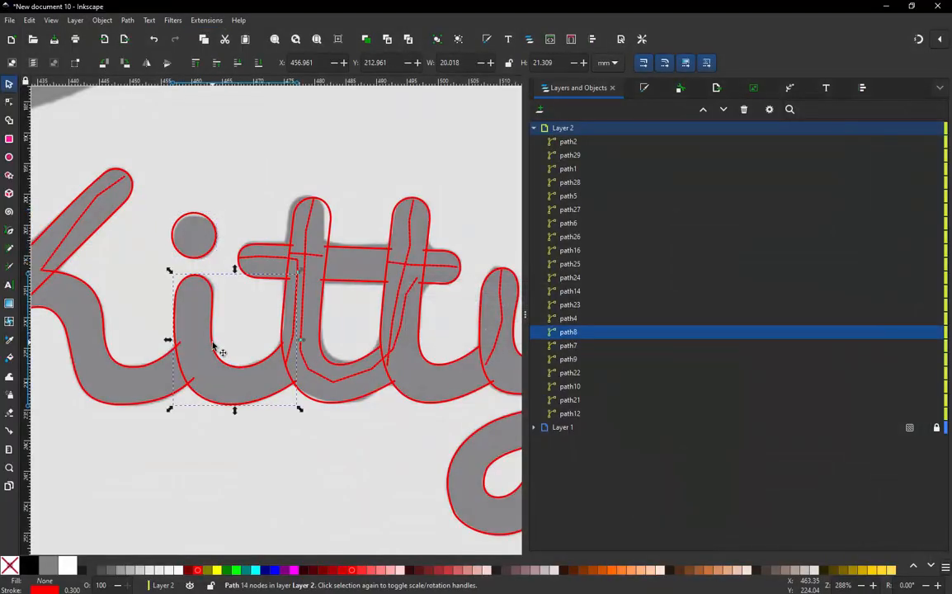
left_click(194, 20)
mouse_move(247, 167)
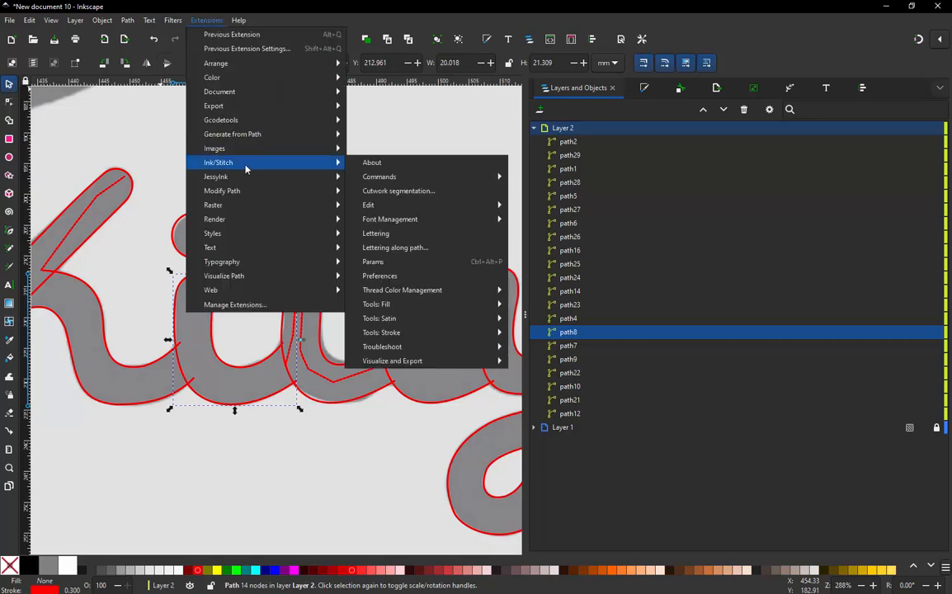
left_click(372, 270)
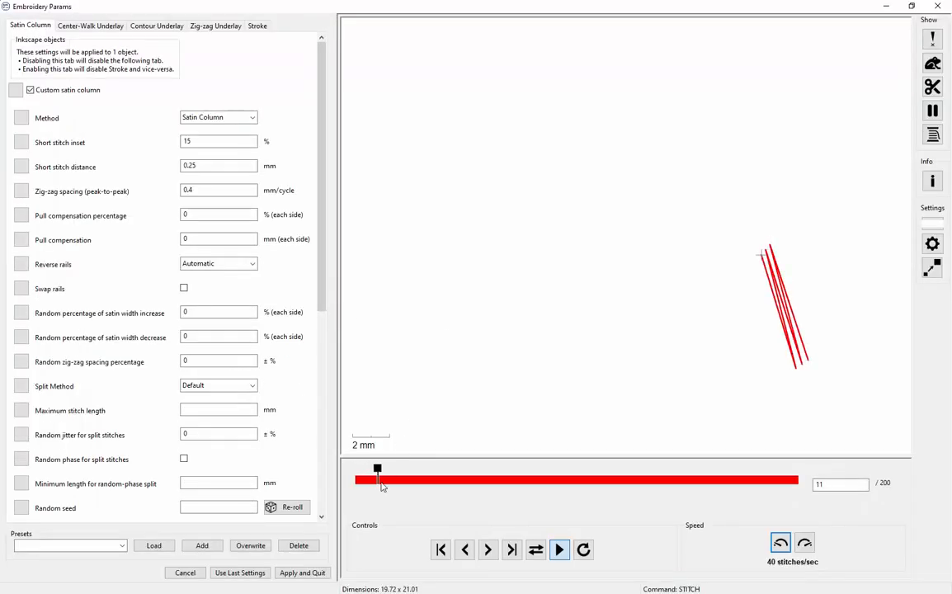
left_click(184, 288)
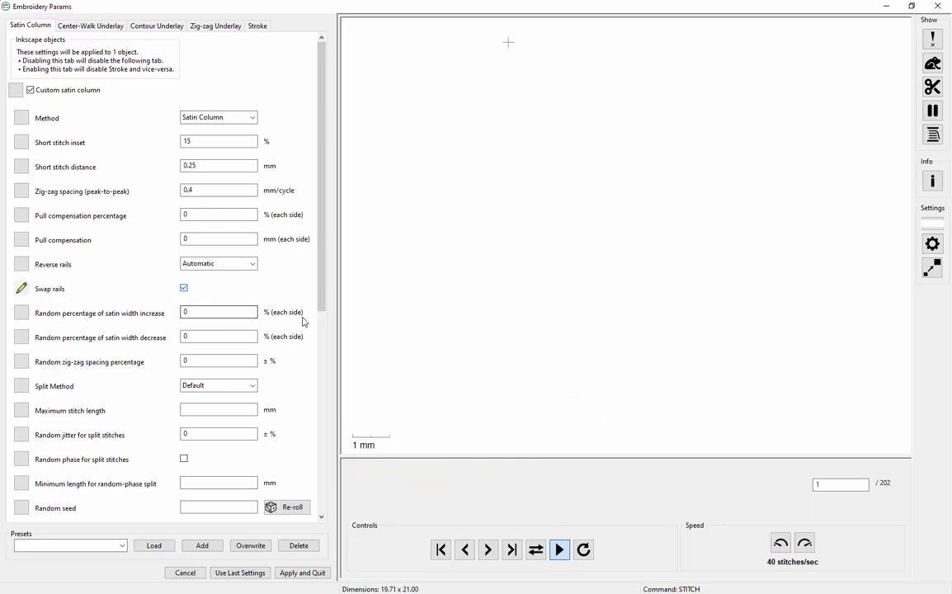
left_click(299, 572)
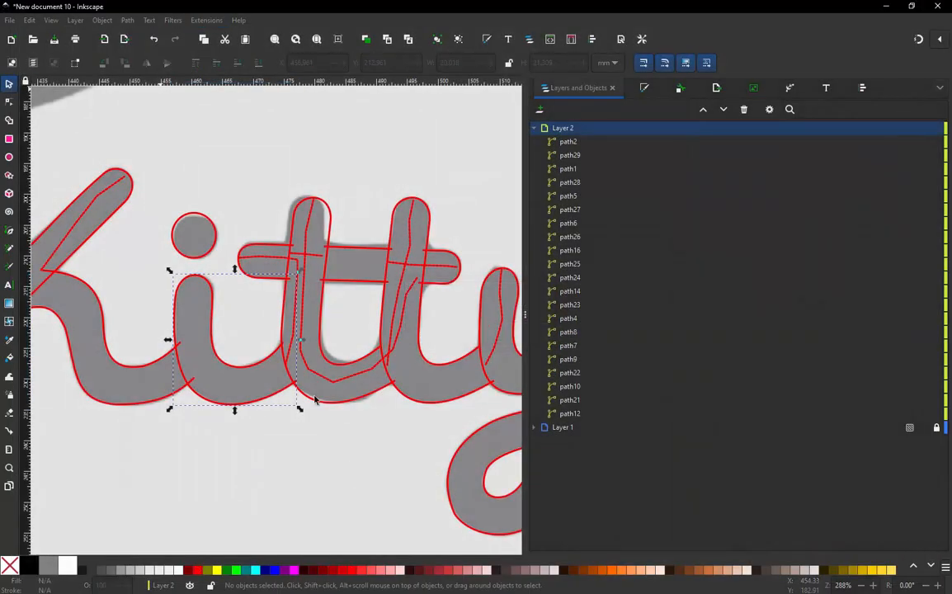
Enable Swap rails in the Ink/Stitch parameters of the second t's main stroke satin and apply it.
left_click(331, 228)
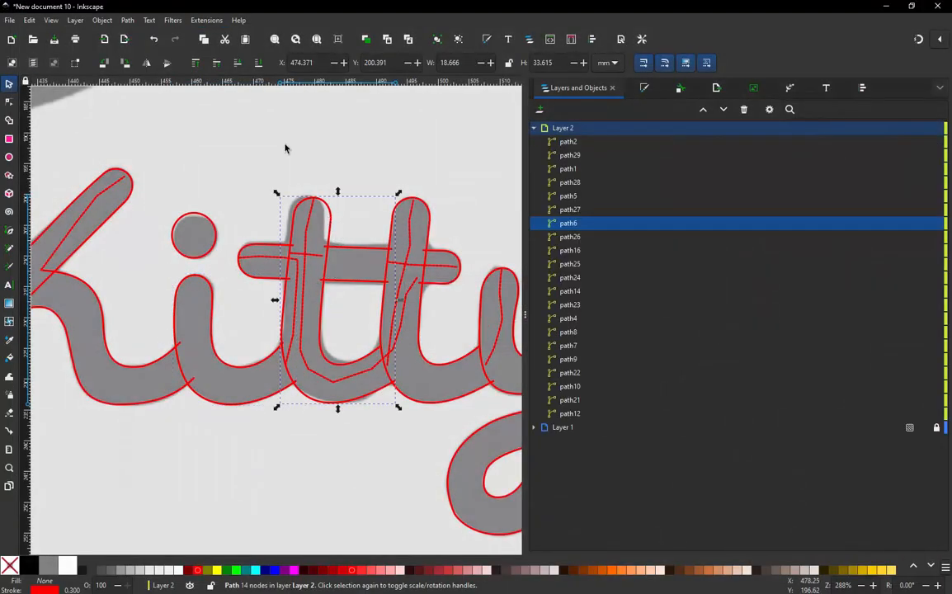
left_click(428, 219)
left_click(208, 21)
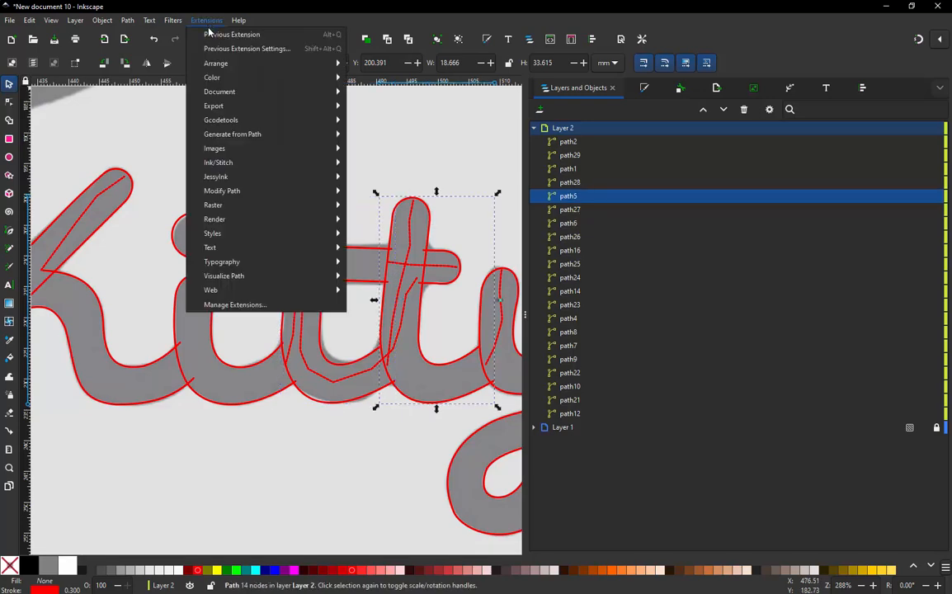
mouse_move(237, 167)
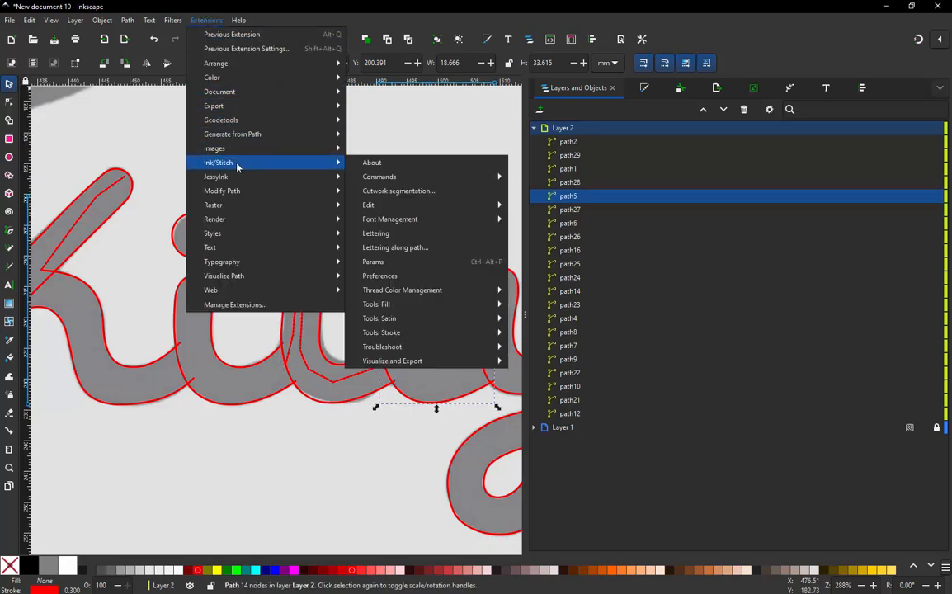
left_click(375, 263)
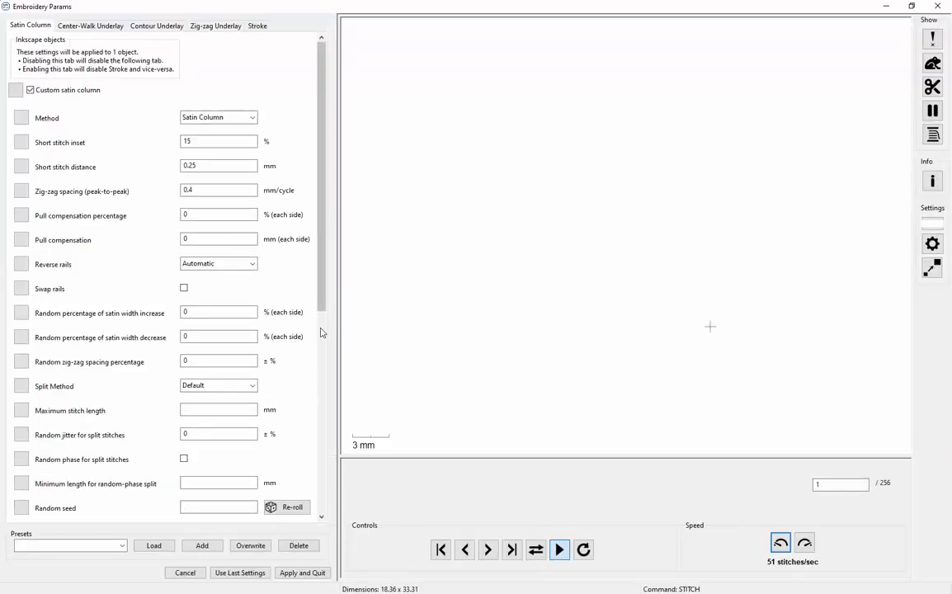
left_click(183, 287)
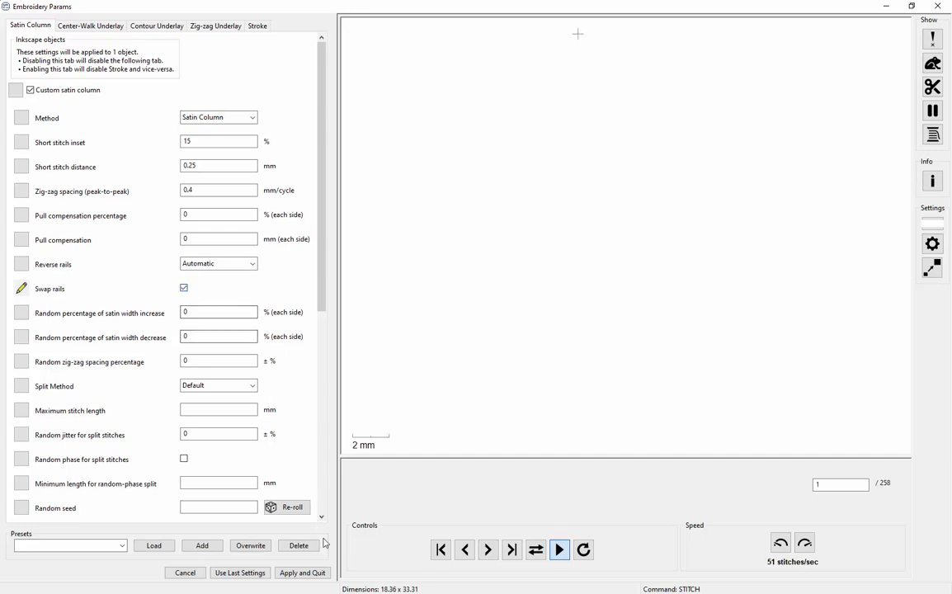
left_click(304, 573)
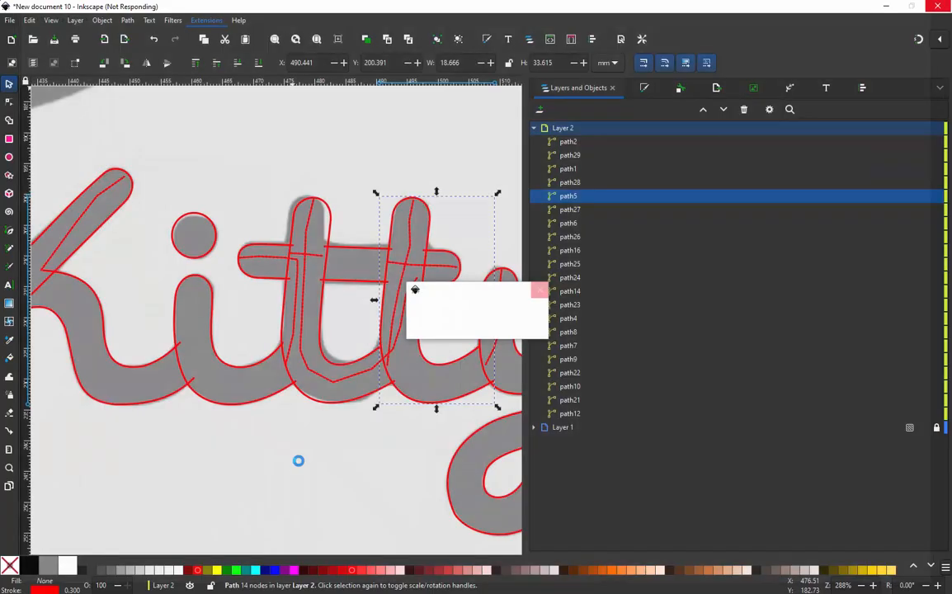
Enable Swap rails in the Ink/Stitch parameters of the first t's main stroke satin and apply it.
left_click(331, 223)
left_click(206, 20)
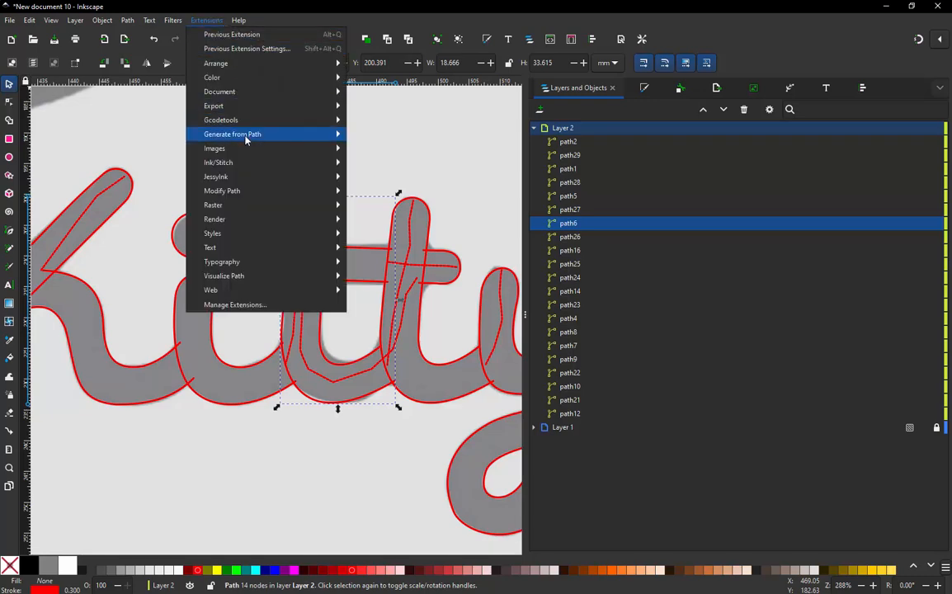
mouse_move(247, 161)
left_click(364, 264)
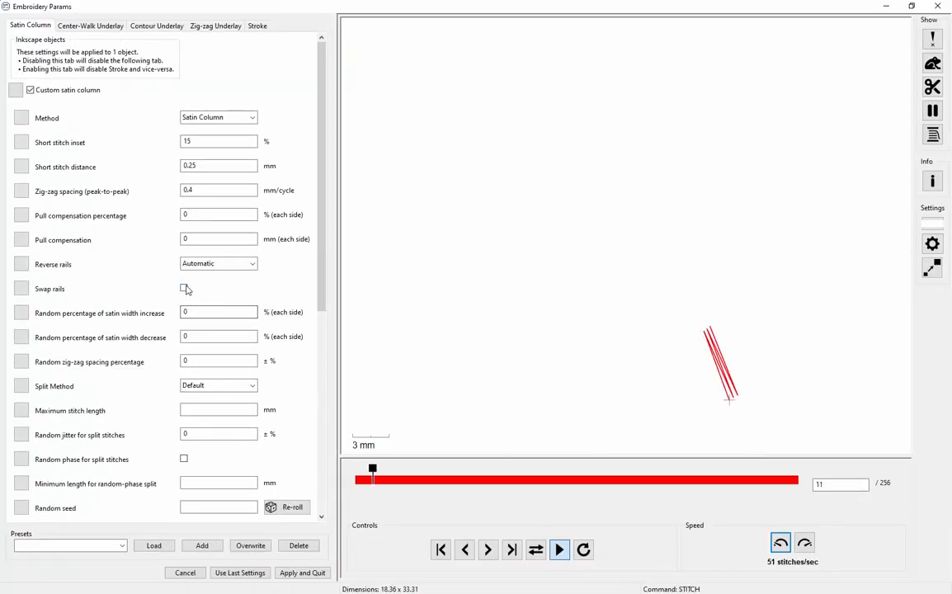
left_click(183, 288)
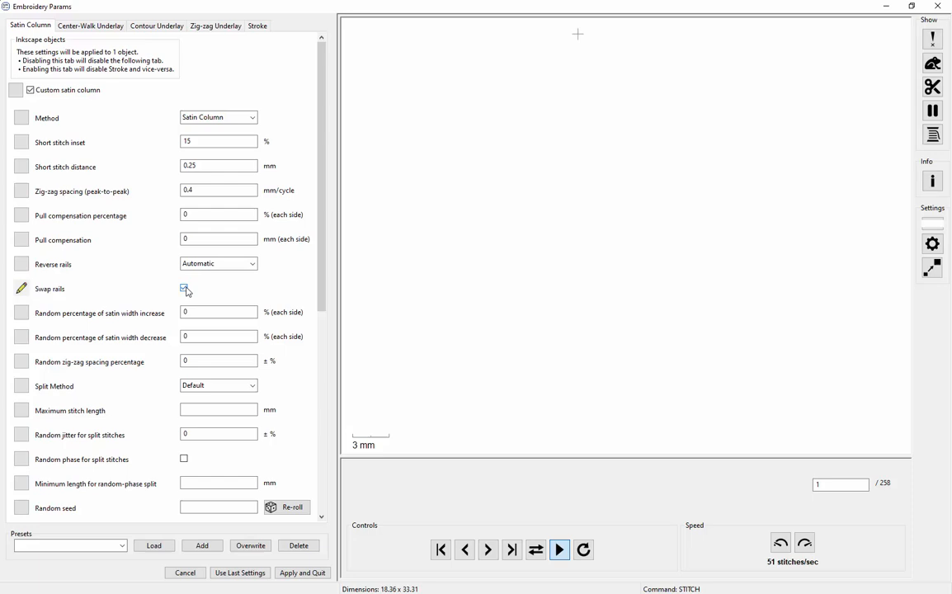
left_click(302, 572)
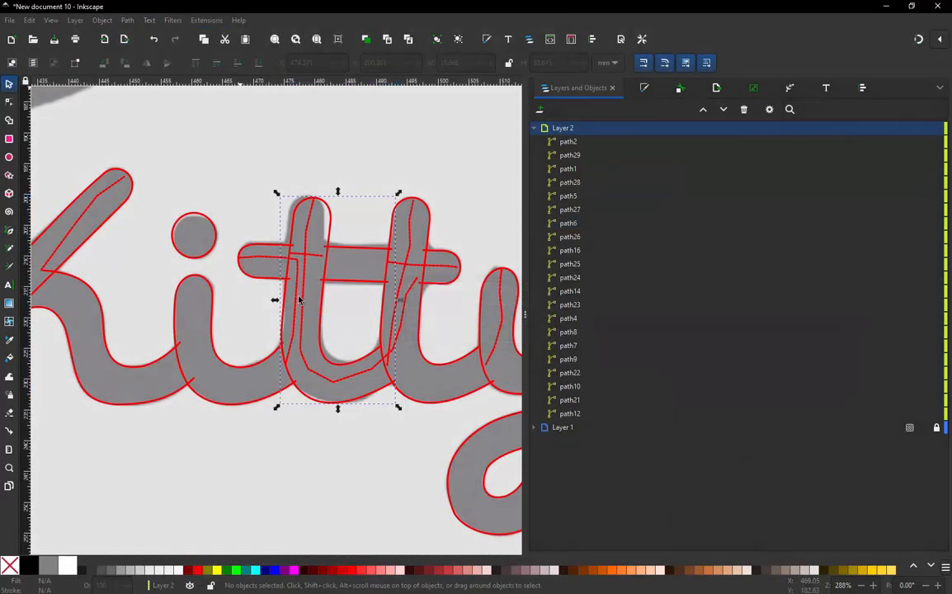
Enable Swap rails in the Ink/Stitch parameters of the y's short first stroke satin and apply it.
scroll(330, 310, "down", 2)
scroll(421, 320, "up", 3)
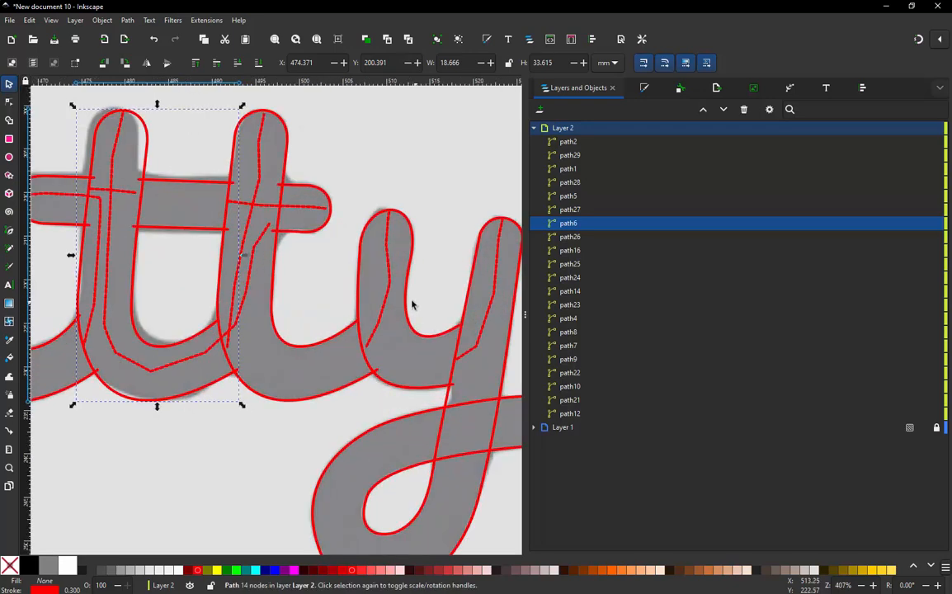
left_click(406, 304)
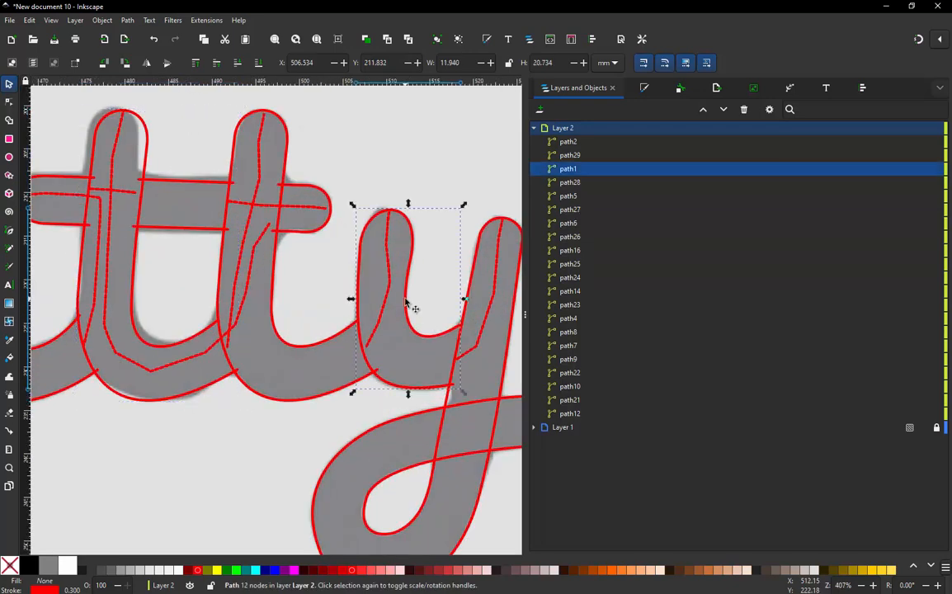
left_click(205, 21)
mouse_move(248, 162)
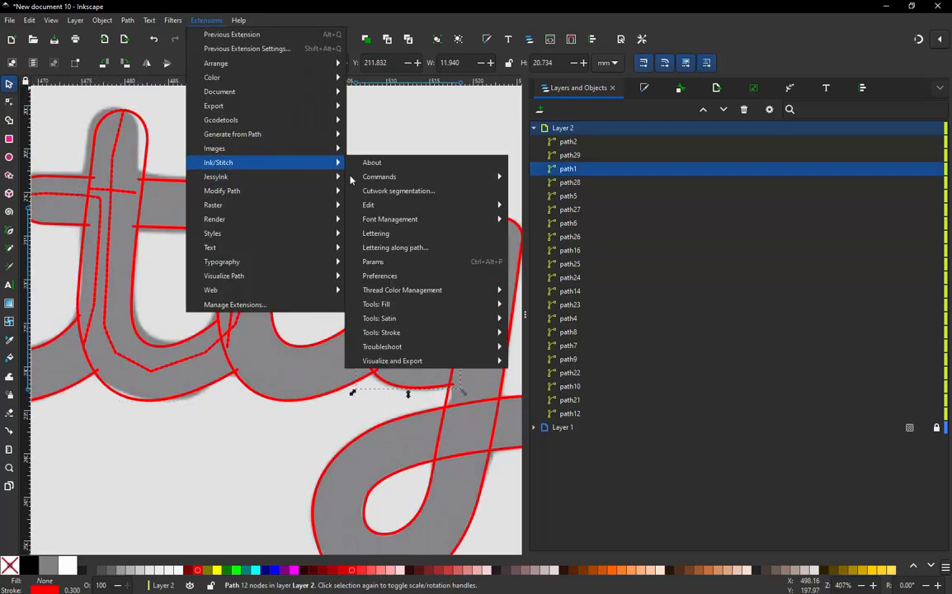
left_click(366, 234)
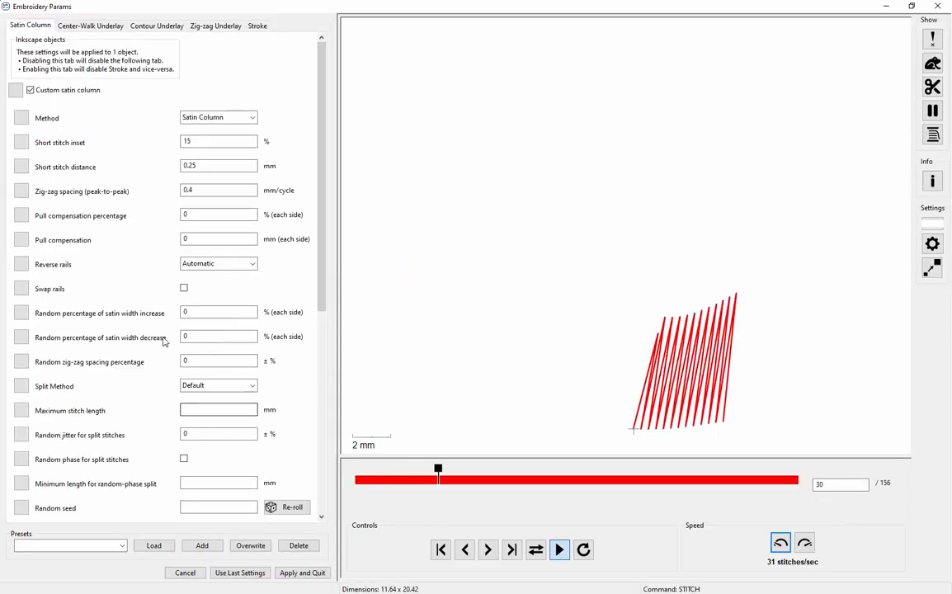
left_click(184, 288)
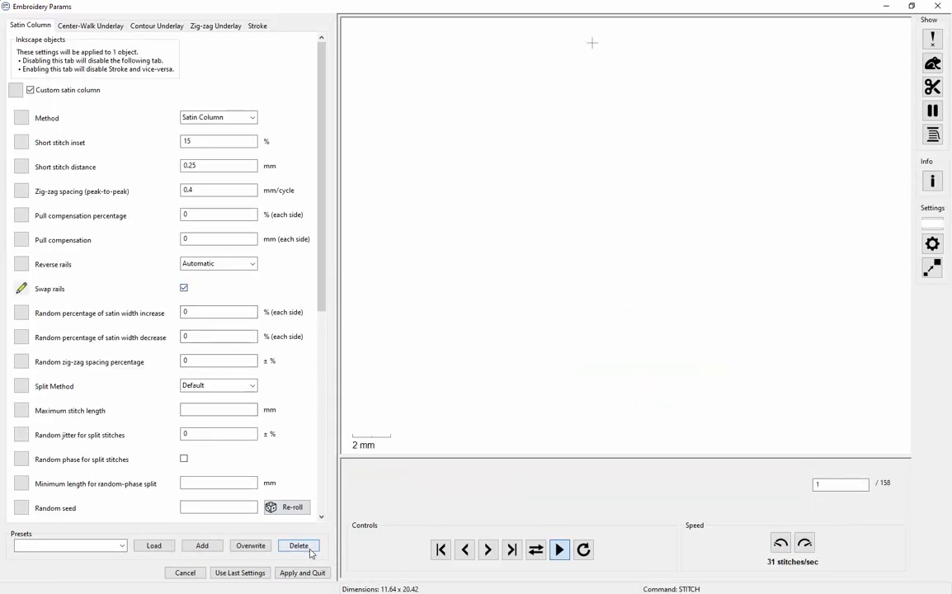
left_click(313, 575)
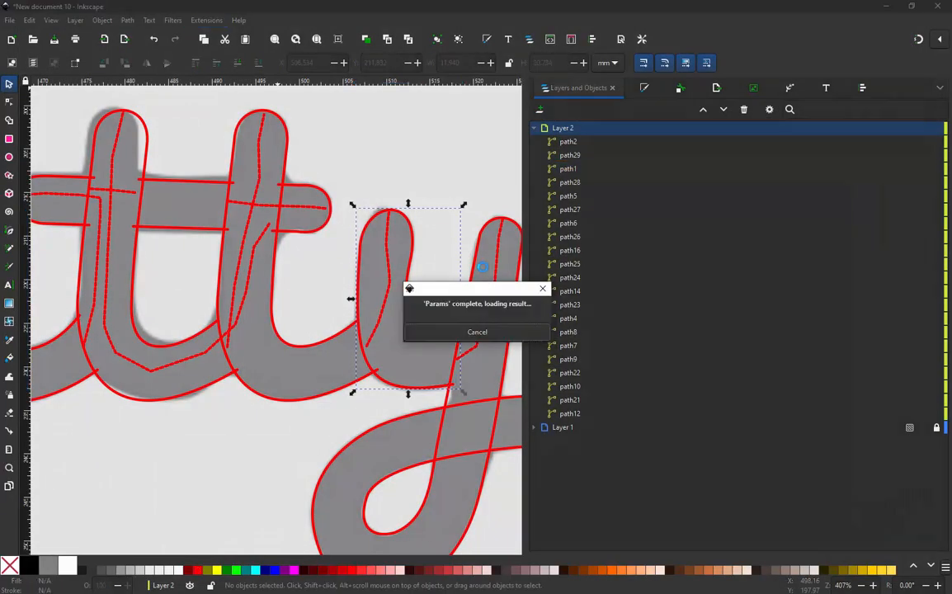
Review the Ink/Stitch parameters and stitch preview of the y's long looped stroke satin, and apply them.
left_click(478, 258)
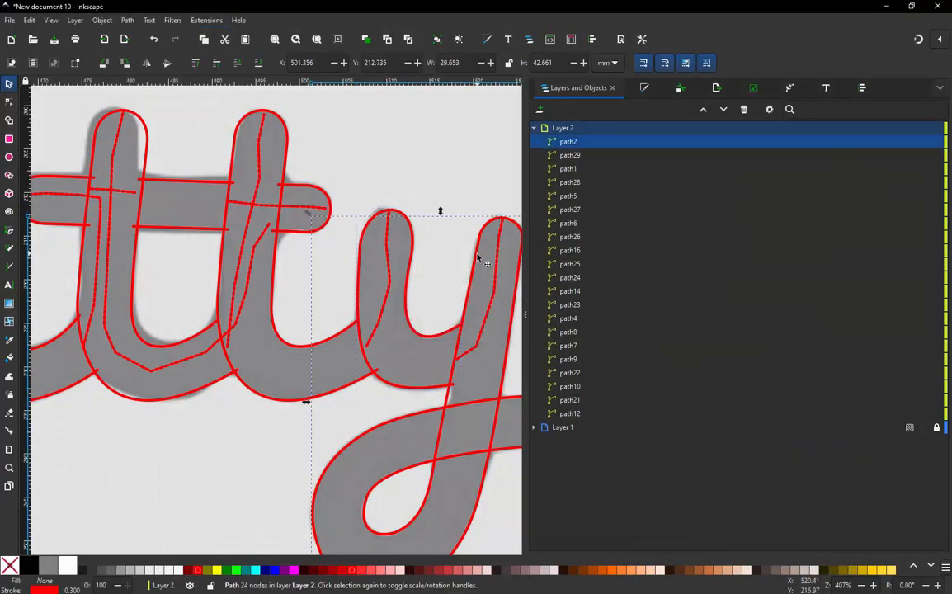
left_click(206, 20)
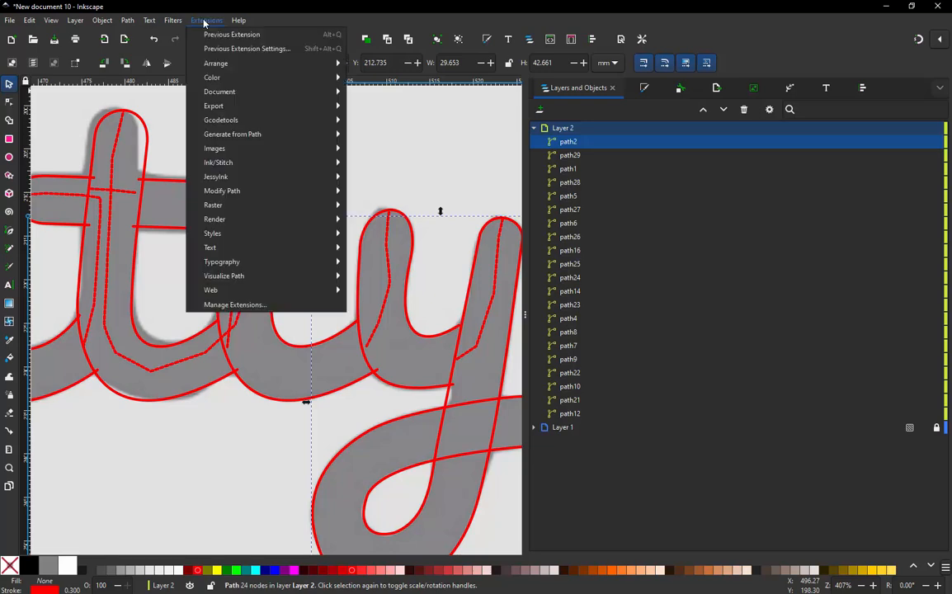
mouse_move(249, 164)
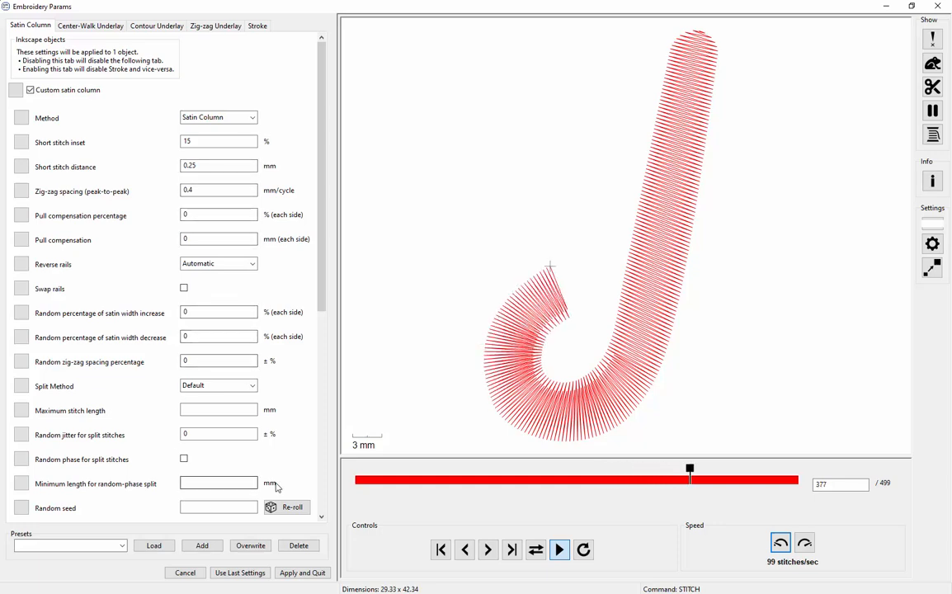
left_click(301, 573)
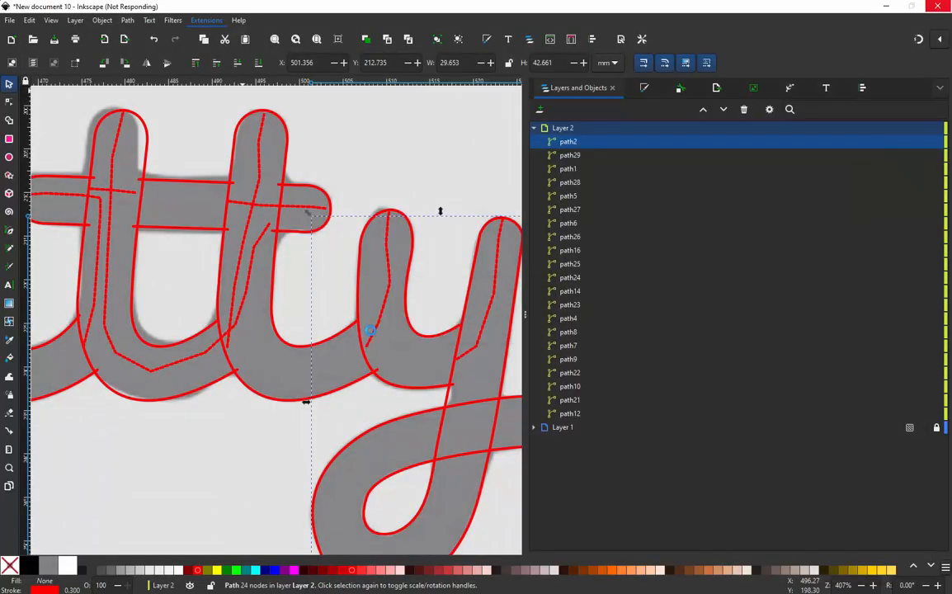
Simulate the stitching of the whole Kitty lettering with jumps shown, and examine the transition from the i to the first t.
scroll(381, 247, "down", 3, "ctrl")
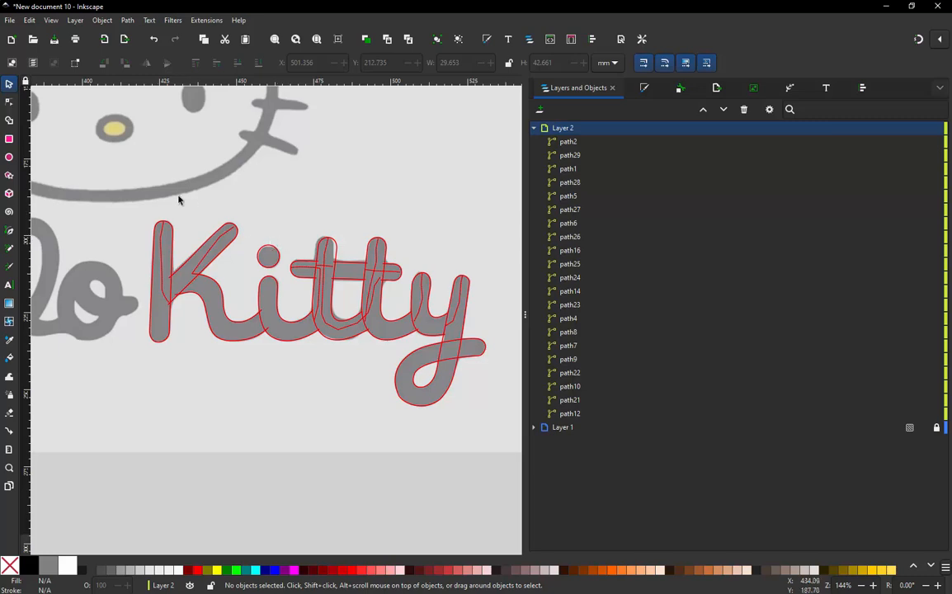
left_click_drag(138, 212, 503, 436)
left_click(206, 20)
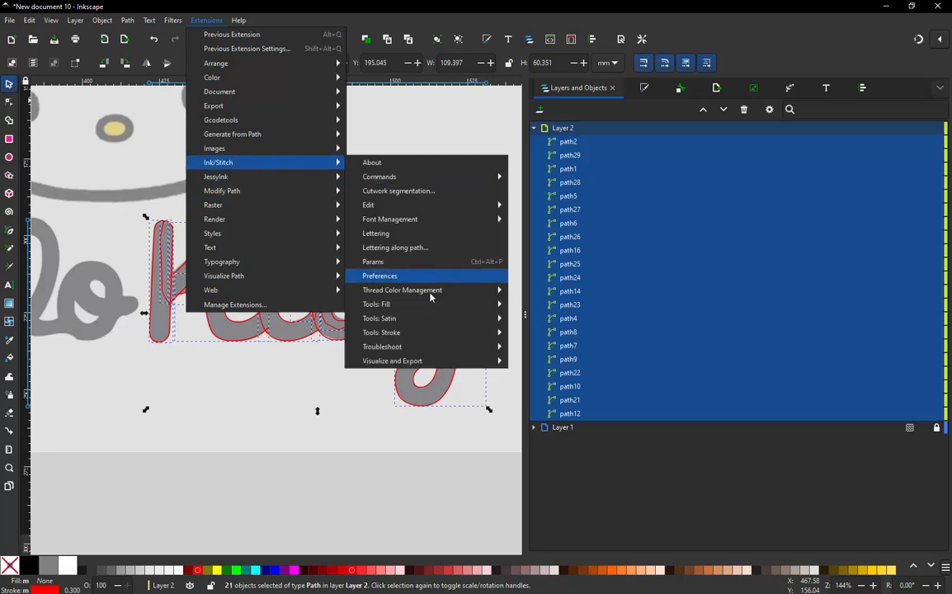
mouse_move(420, 361)
left_click(544, 405)
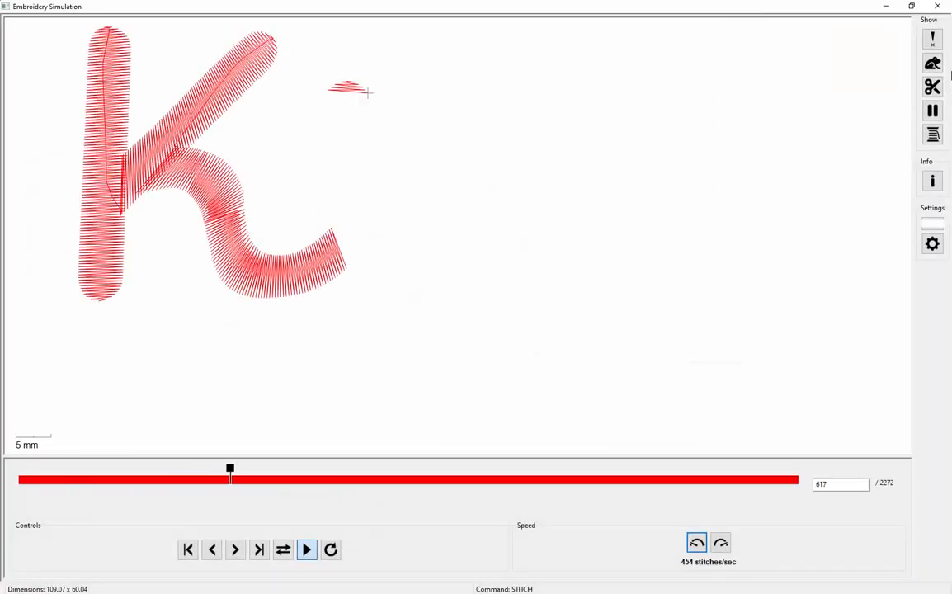
left_click(931, 66)
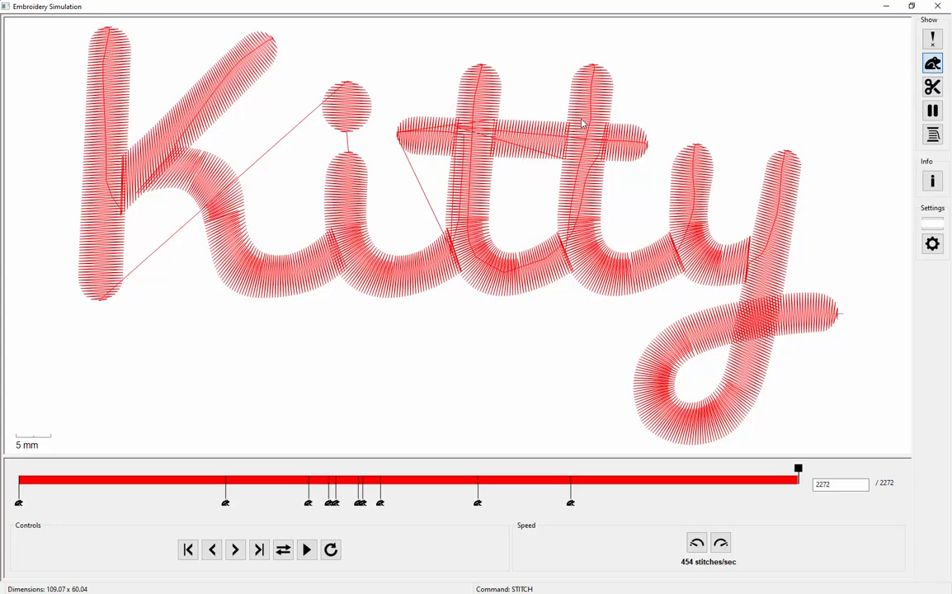
mouse_move(799, 475)
left_mouse_down()
mouse_move(587, 474)
mouse_move(103, 534)
mouse_move(176, 535)
mouse_move(187, 508)
mouse_move(247, 485)
mouse_move(347, 488)
mouse_move(321, 493)
left_mouse_up()
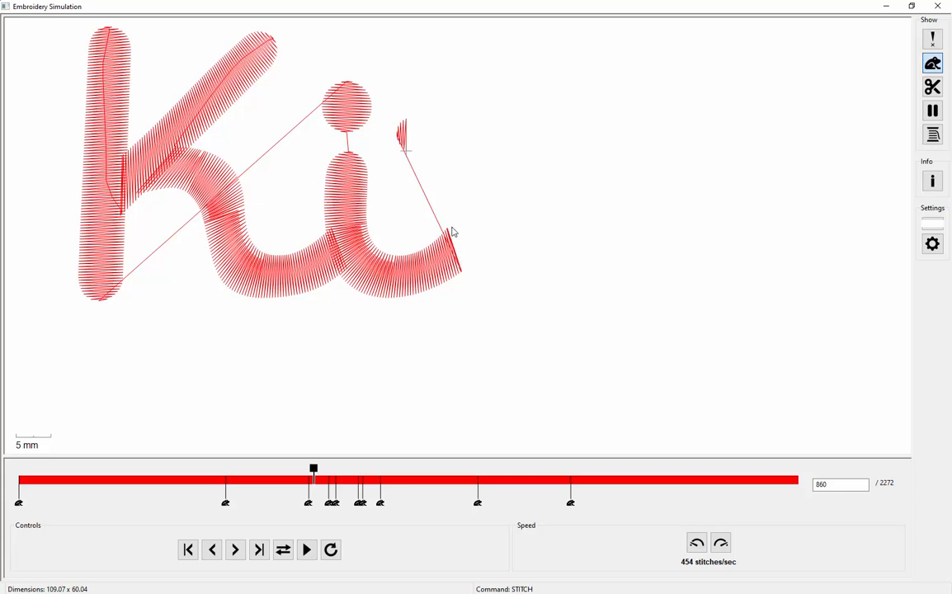
left_click(887, 6)
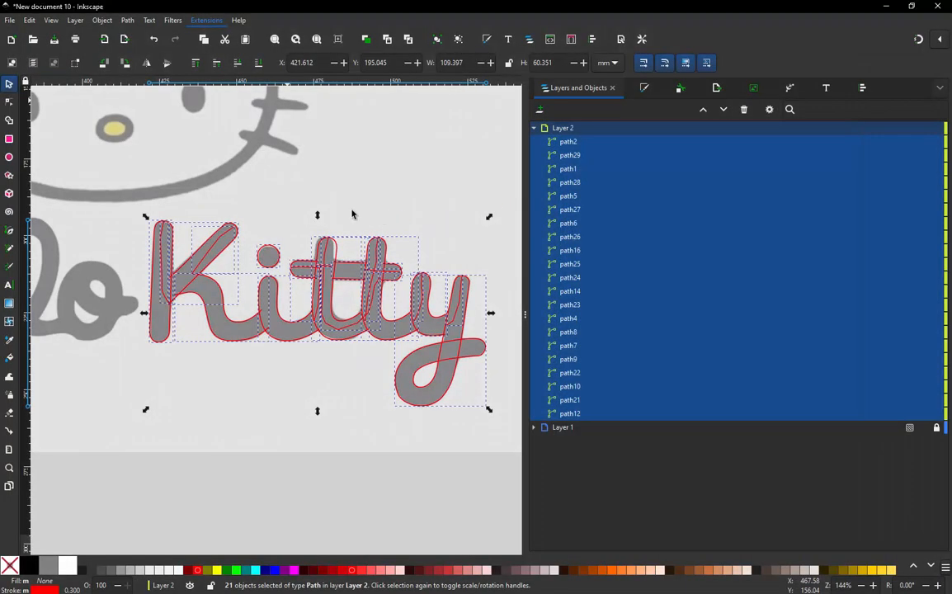
Reorder path23, the connecting path from the i to the crossbar's rounded start, to sit between path4 and path8.
left_click(303, 327)
scroll(306, 327, "up", 3)
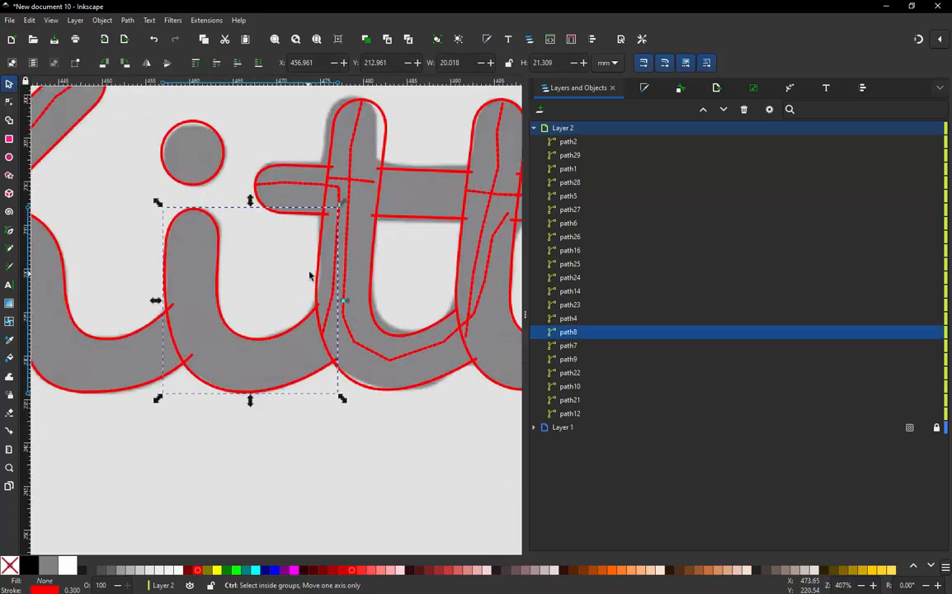
left_click(334, 282)
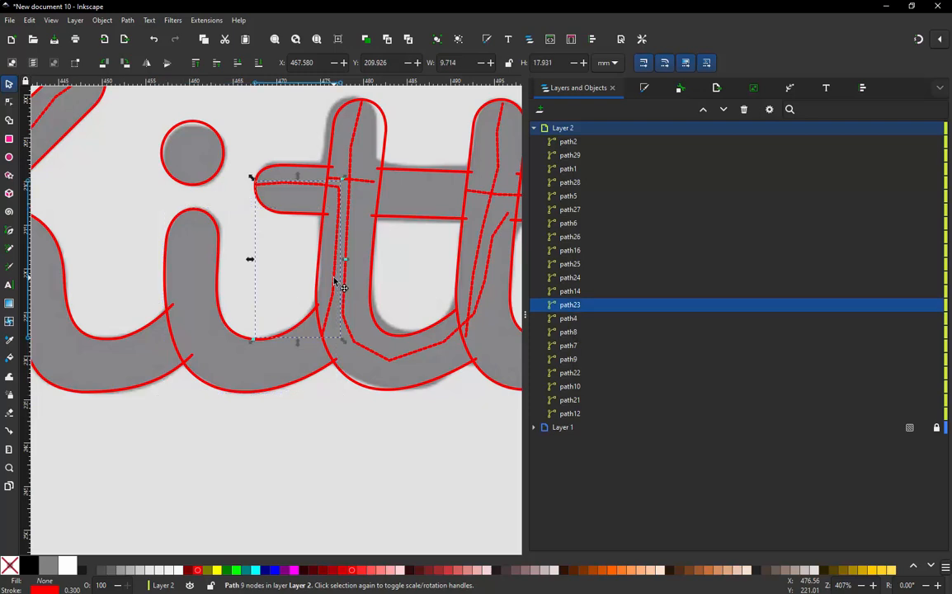
left_click_drag(584, 307, 588, 328)
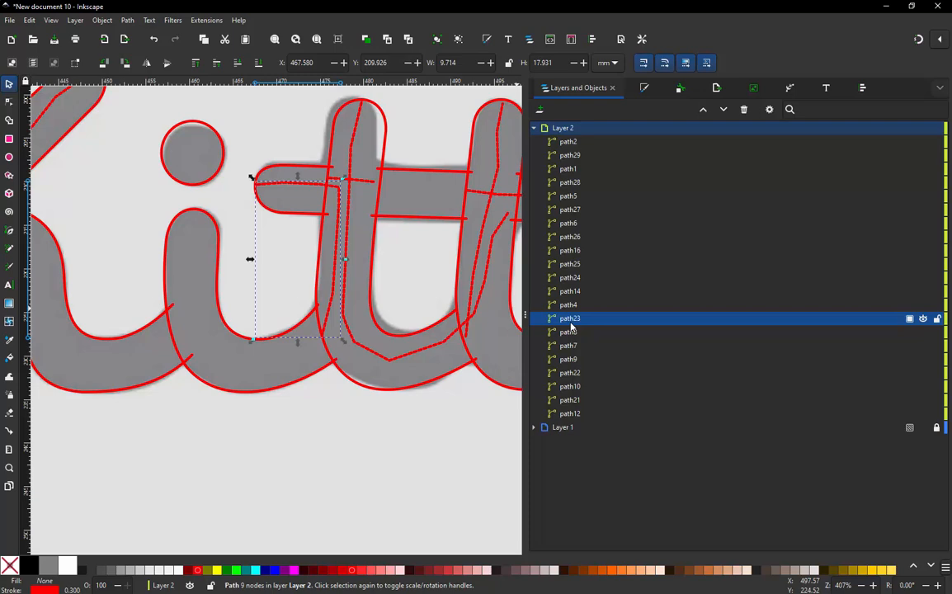
Simulate the whole Kitty lettering again and examine the stitch order along the crossbar of the double t.
scroll(378, 283, "down", 3)
left_click(134, 183)
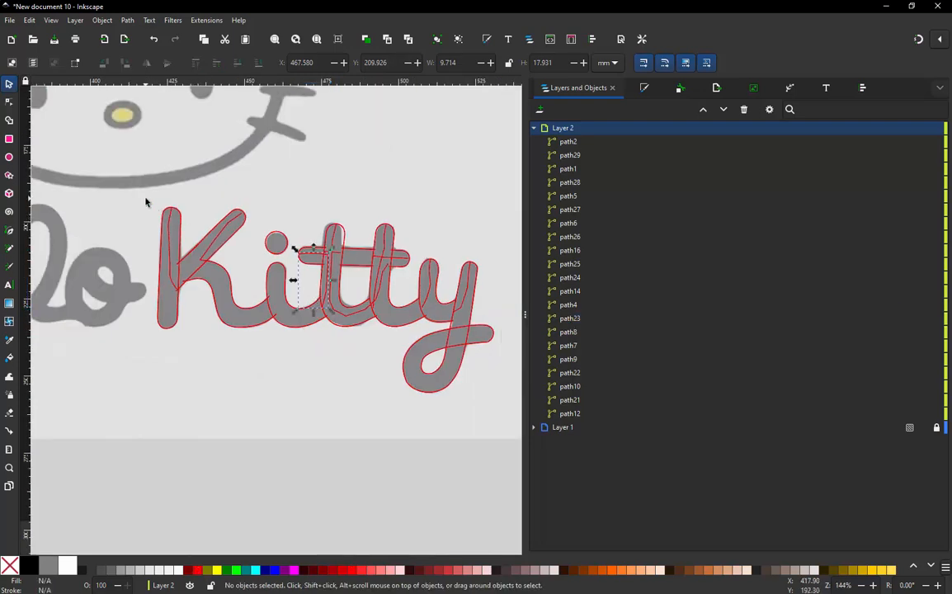
left_click_drag(142, 196, 507, 412)
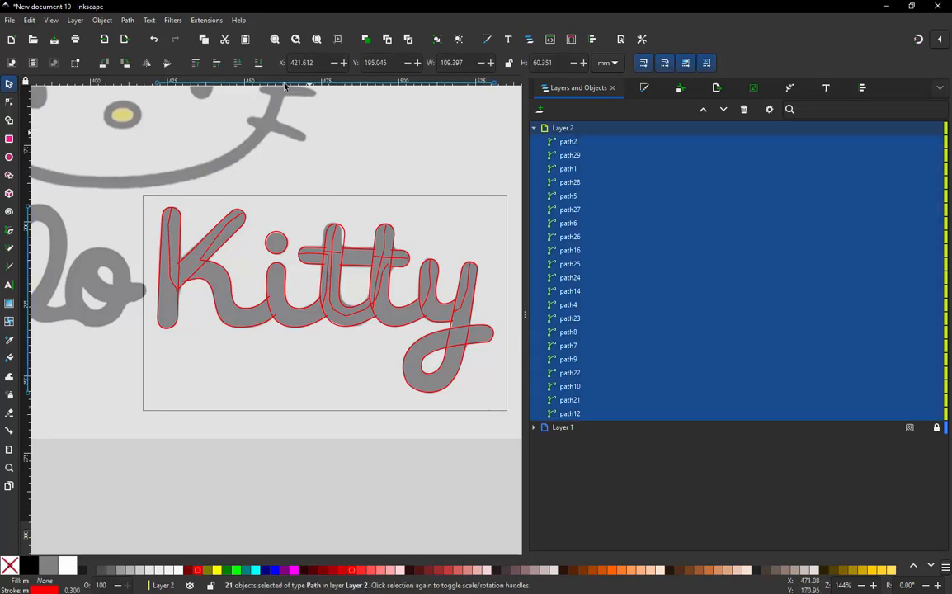
left_click(206, 19)
mouse_move(247, 162)
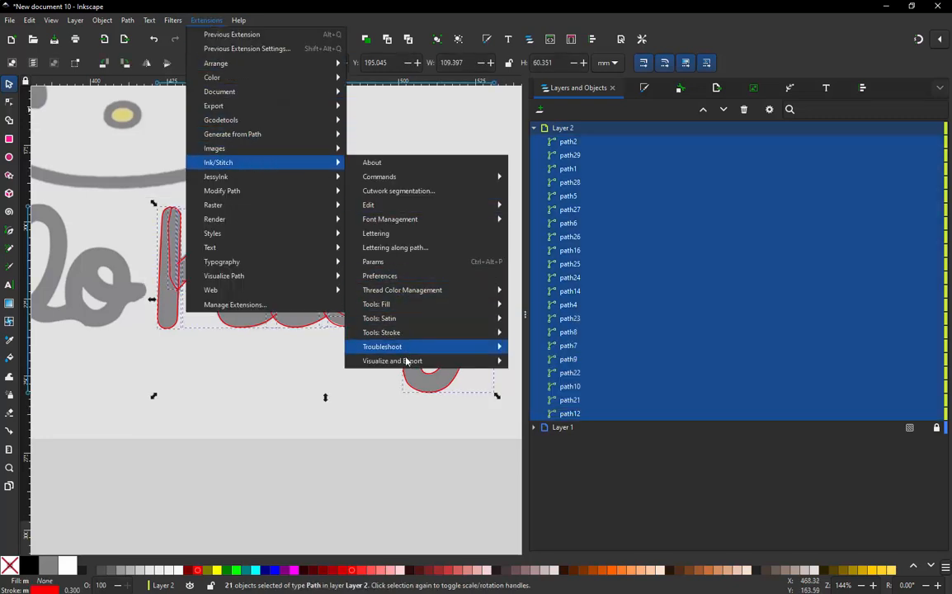
mouse_move(429, 360)
left_click(540, 404)
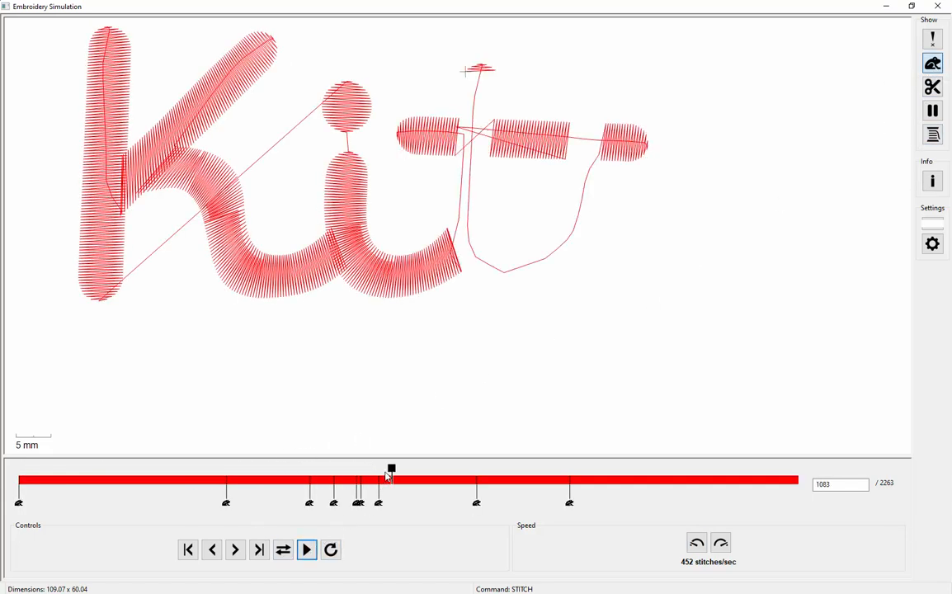
mouse_move(387, 476)
left_mouse_down()
mouse_move(228, 474)
mouse_move(261, 501)
mouse_move(278, 495)
mouse_move(237, 499)
mouse_move(344, 495)
left_mouse_up()
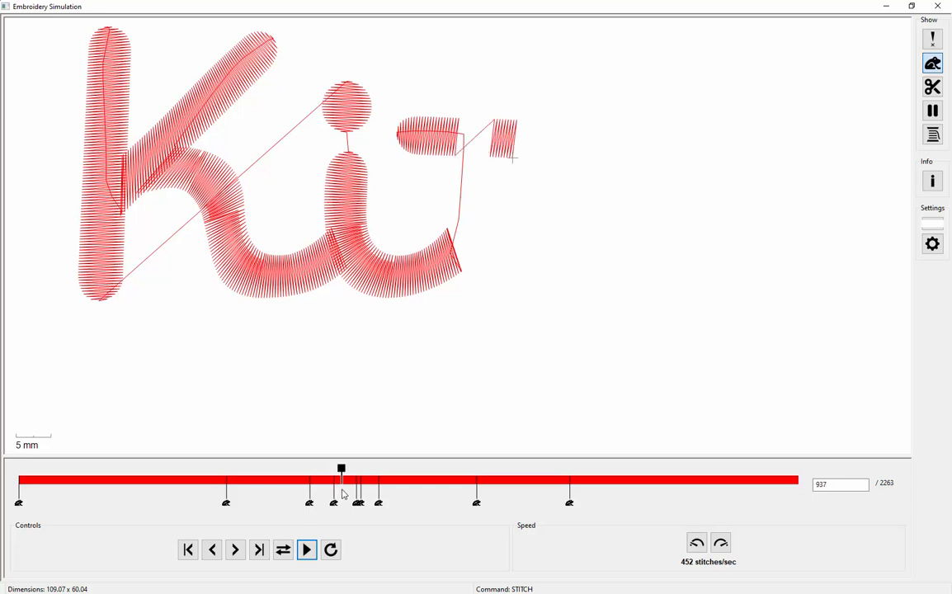
left_click(941, 6)
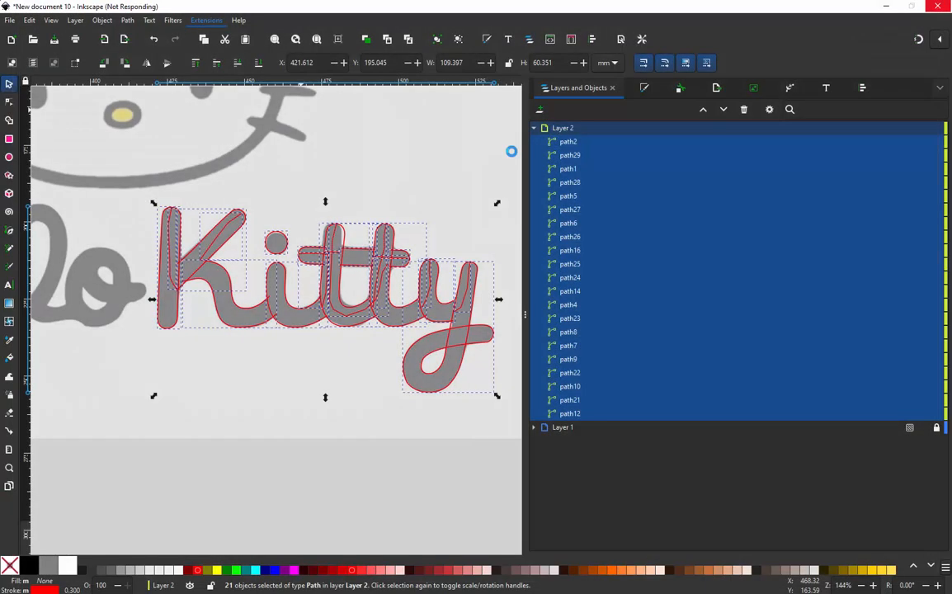
Reorder path24, the short connecting path across the first t, to sit between path14 and path4, and check the neighbouring sections' order.
left_click(371, 171)
scroll(339, 254, "up", 2)
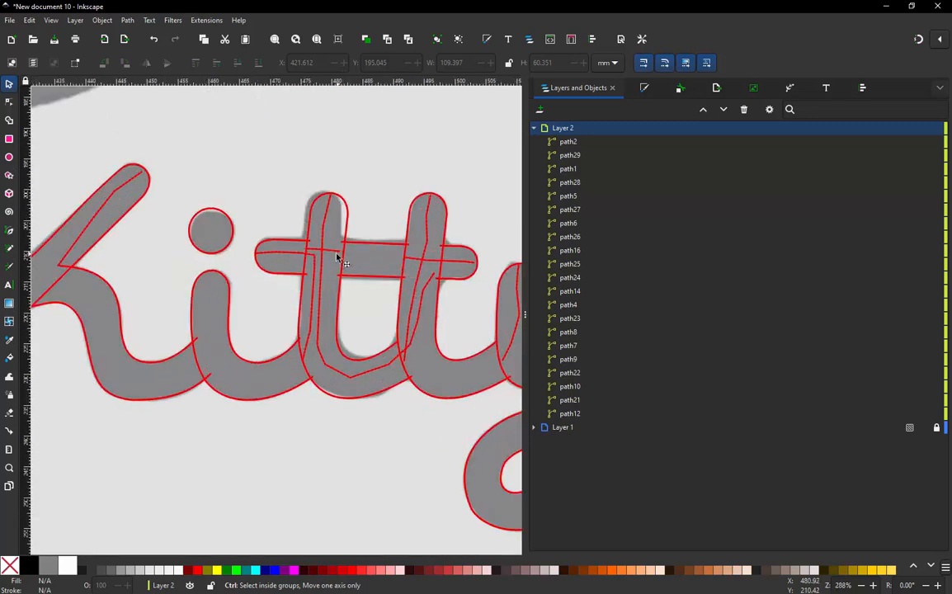
left_click(334, 255)
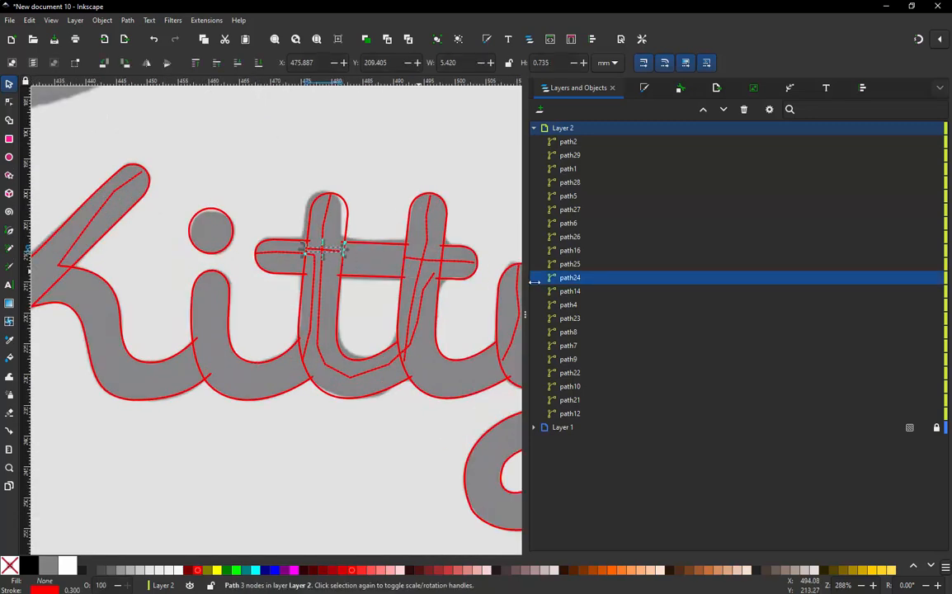
left_click(291, 242)
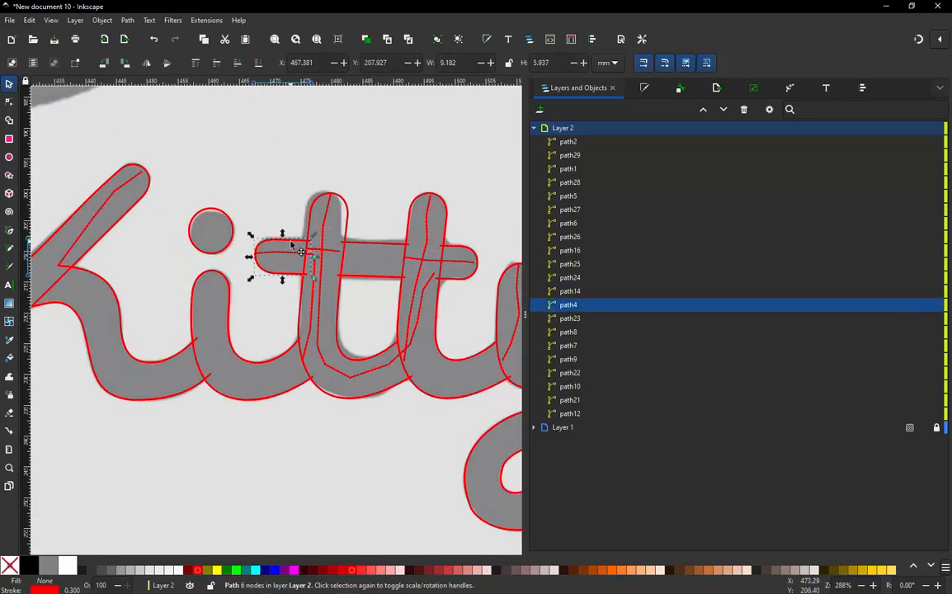
left_click(334, 255)
left_click_drag(580, 277, 591, 303)
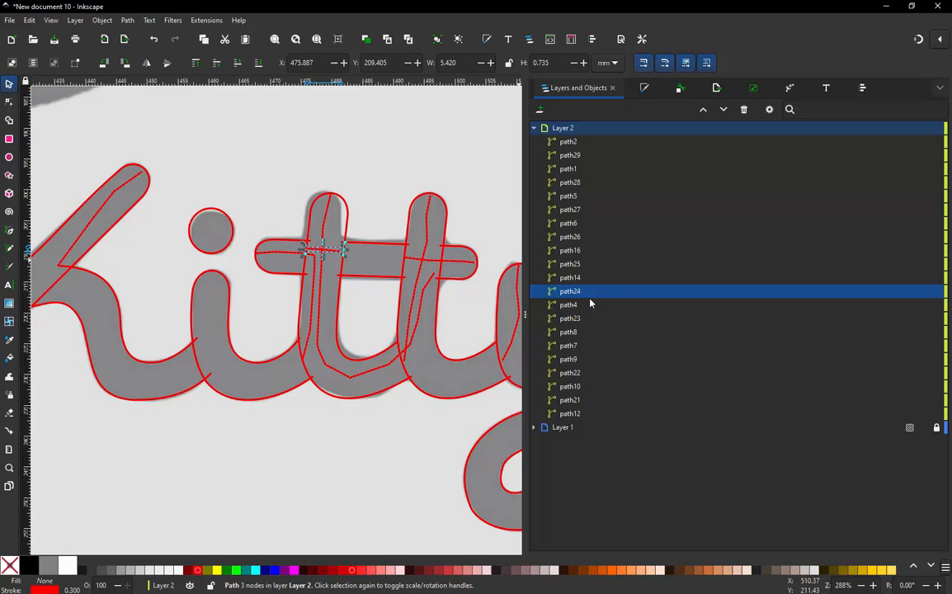
left_click(396, 282)
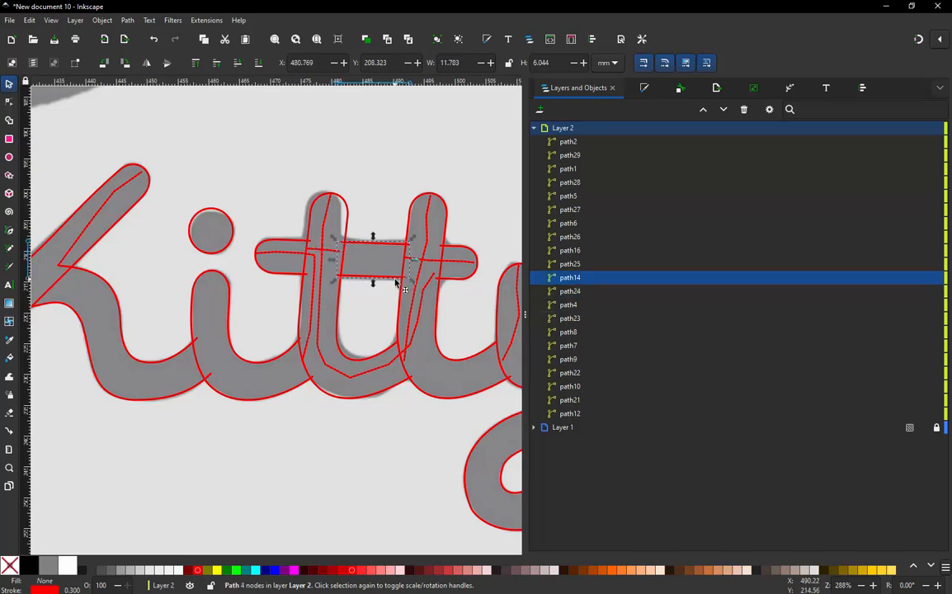
left_click(332, 256)
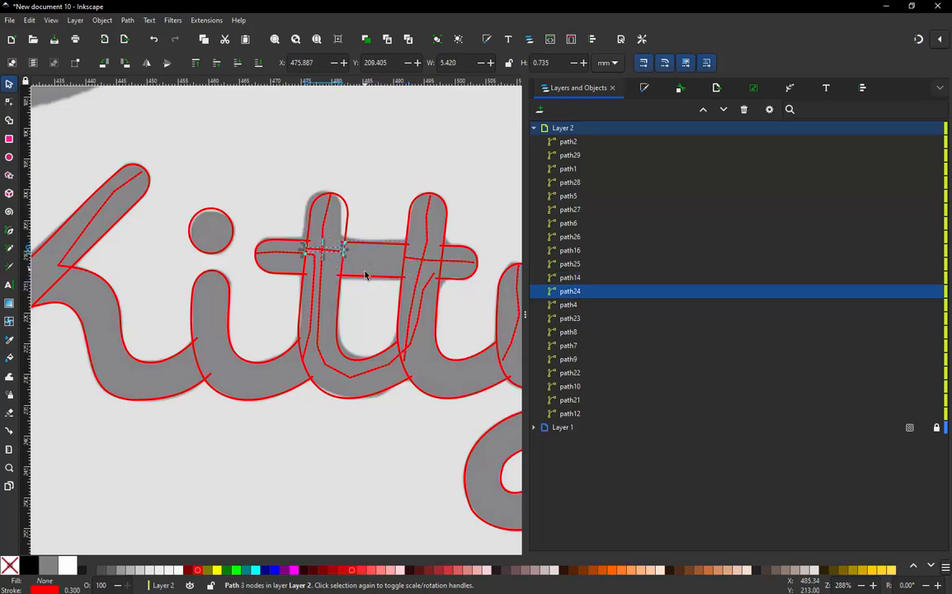
Check the stacking order of the crossbar sections, their connecting paths and both t letters by selecting them one after another.
left_click(367, 281)
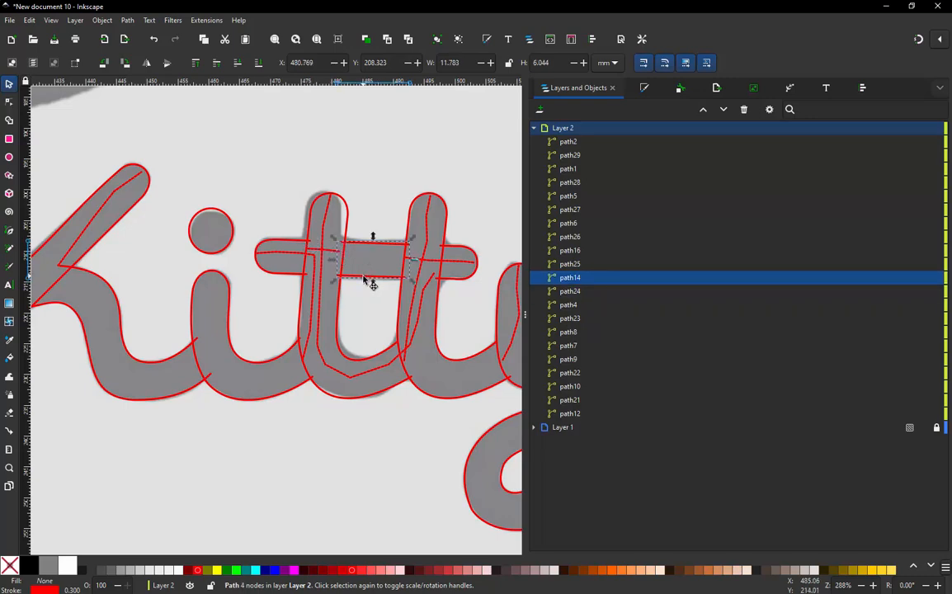
left_click(437, 263)
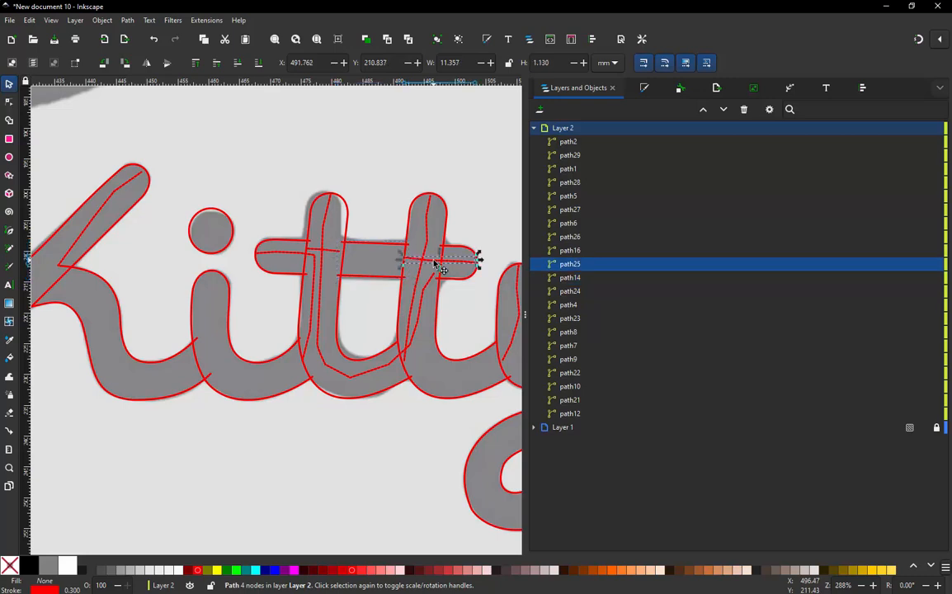
left_click(476, 258)
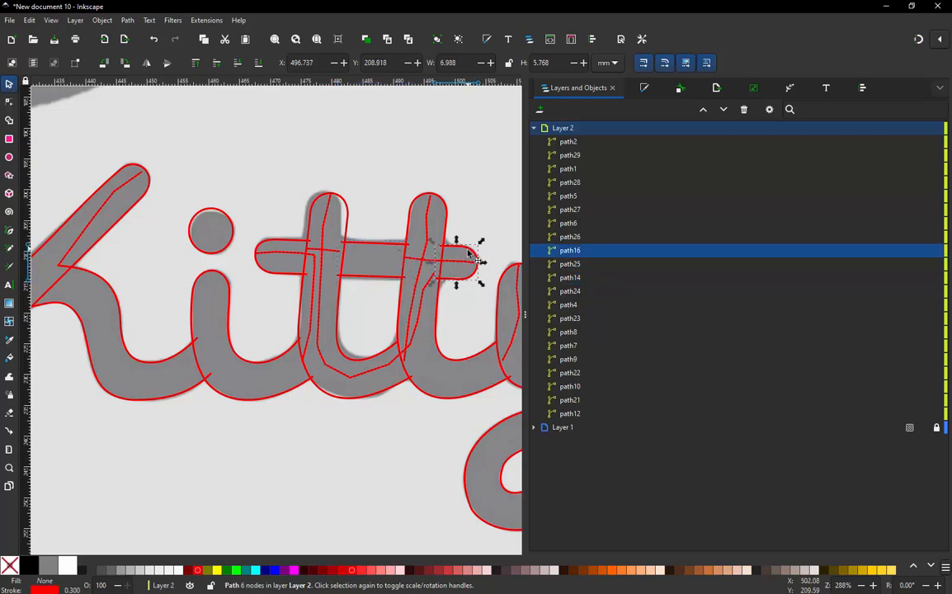
left_click(422, 295)
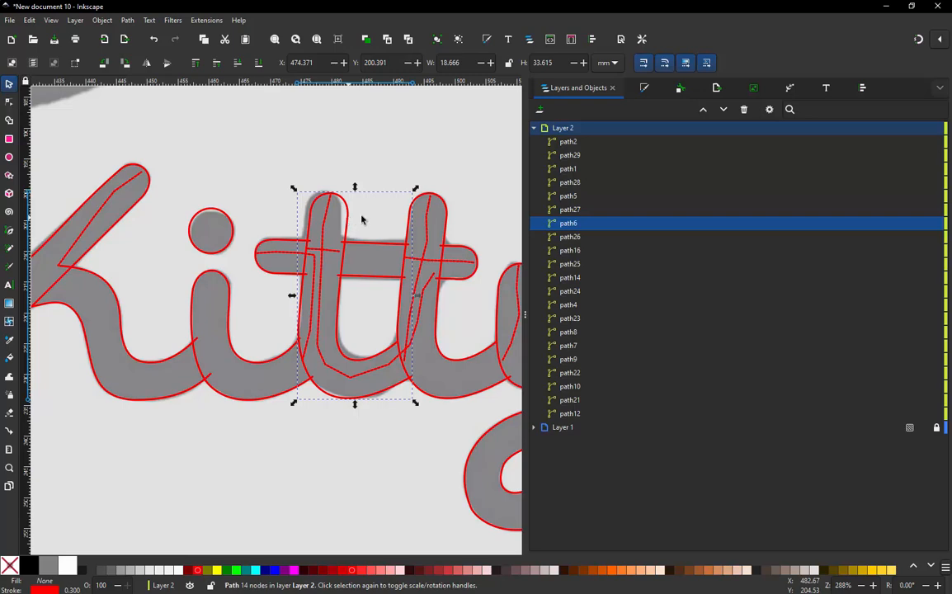
left_click(427, 244)
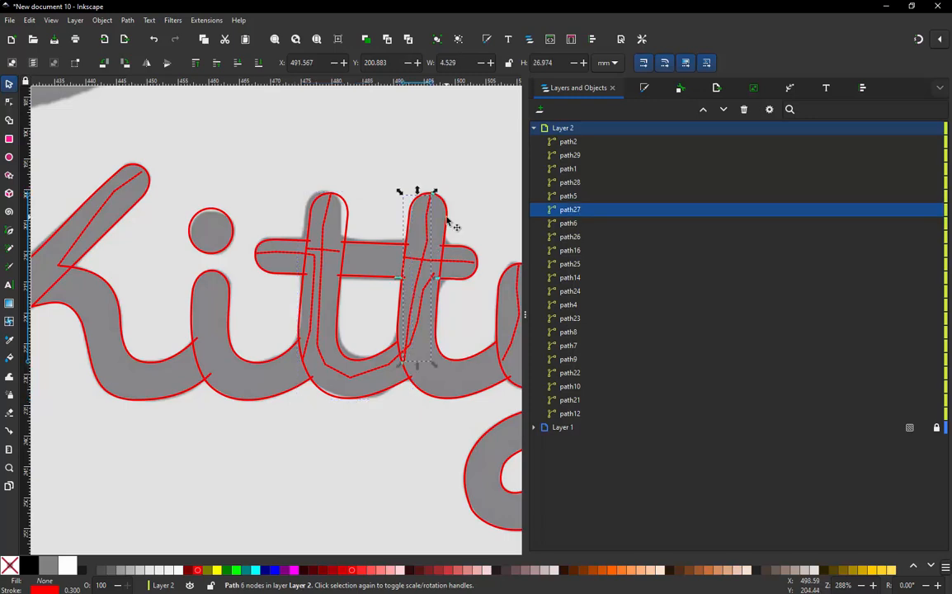
left_click(448, 221)
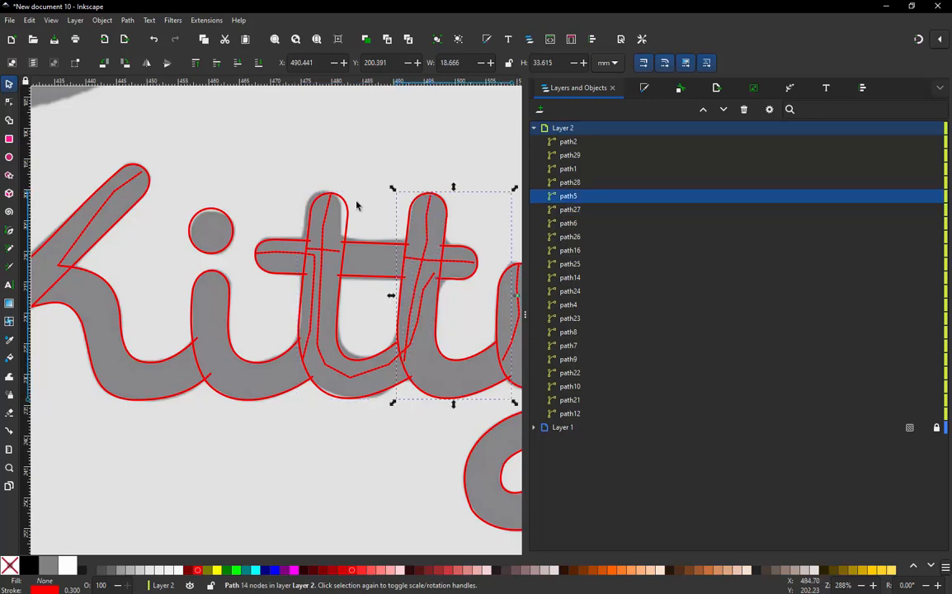
Simulate the whole Kitty lettering with jumps shown, and examine the stitching between the crossbar's rounded start and its middle section.
scroll(273, 158, "down", 3)
left_click(195, 185)
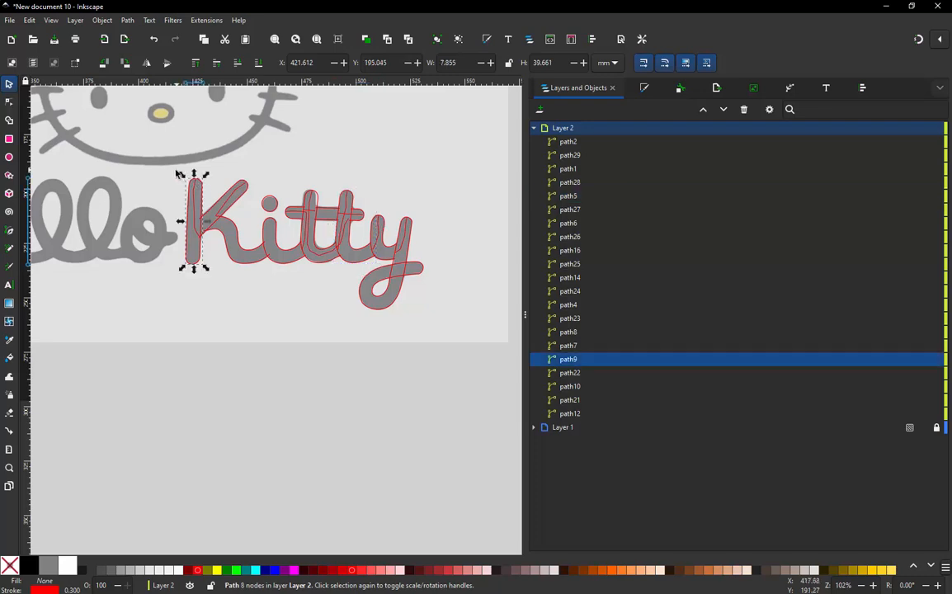
left_click(171, 171)
left_click_drag(170, 170, 459, 329)
left_click(206, 20)
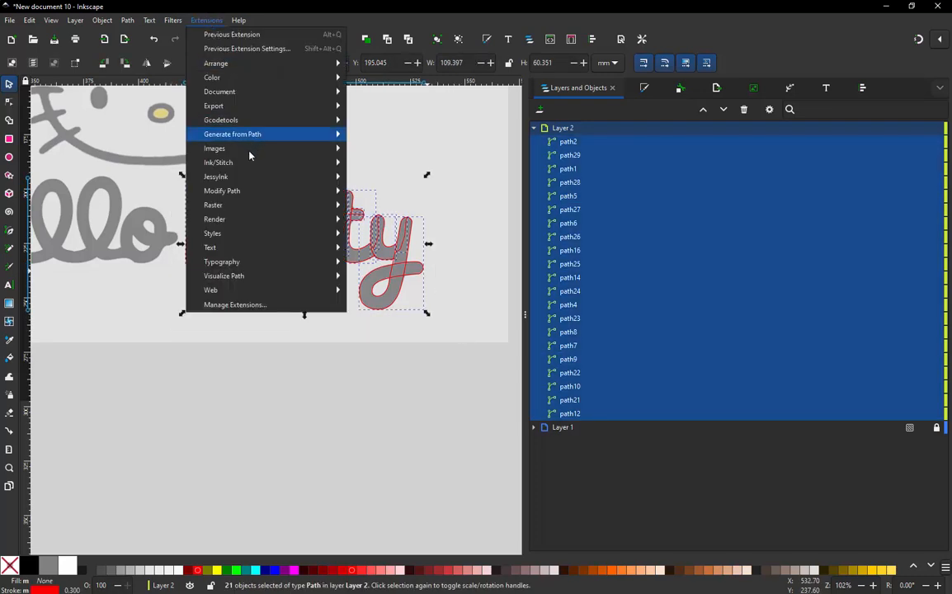
mouse_move(246, 164)
mouse_move(416, 360)
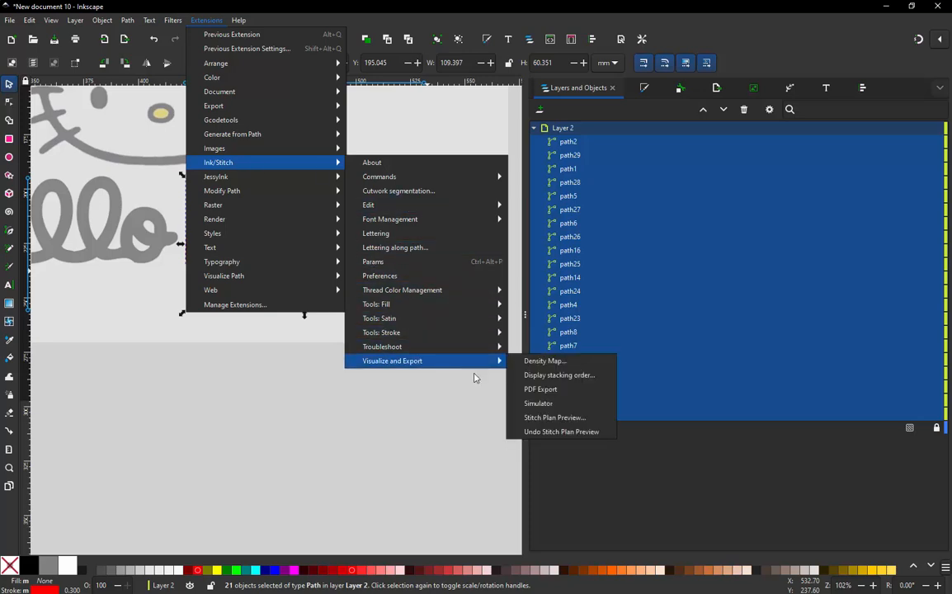
left_click(540, 400)
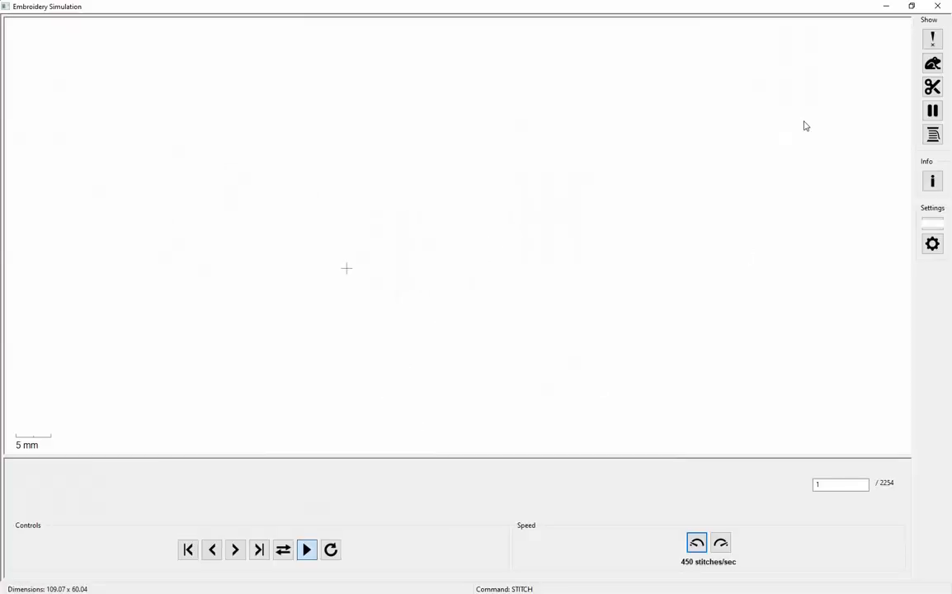
left_click(932, 64)
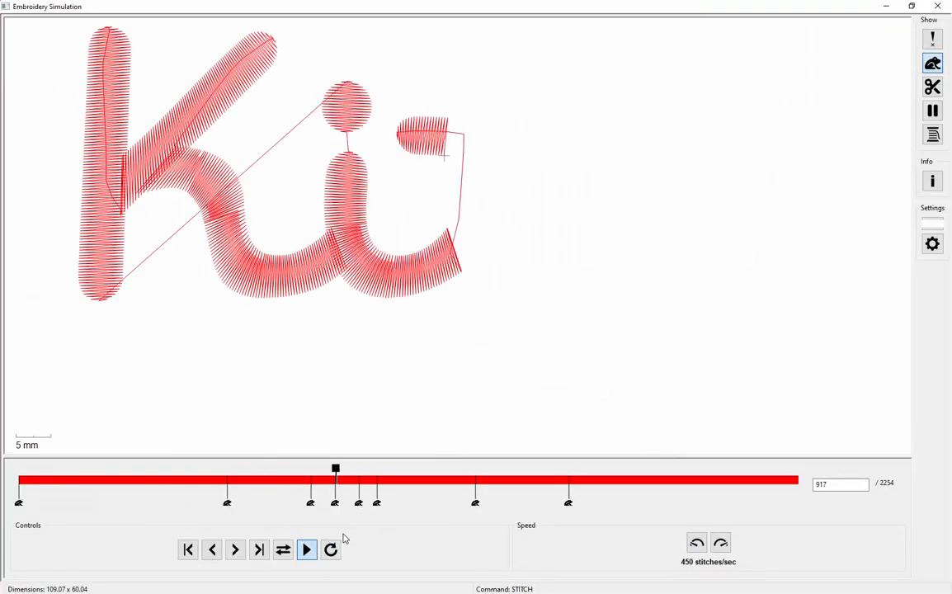
left_click(307, 550)
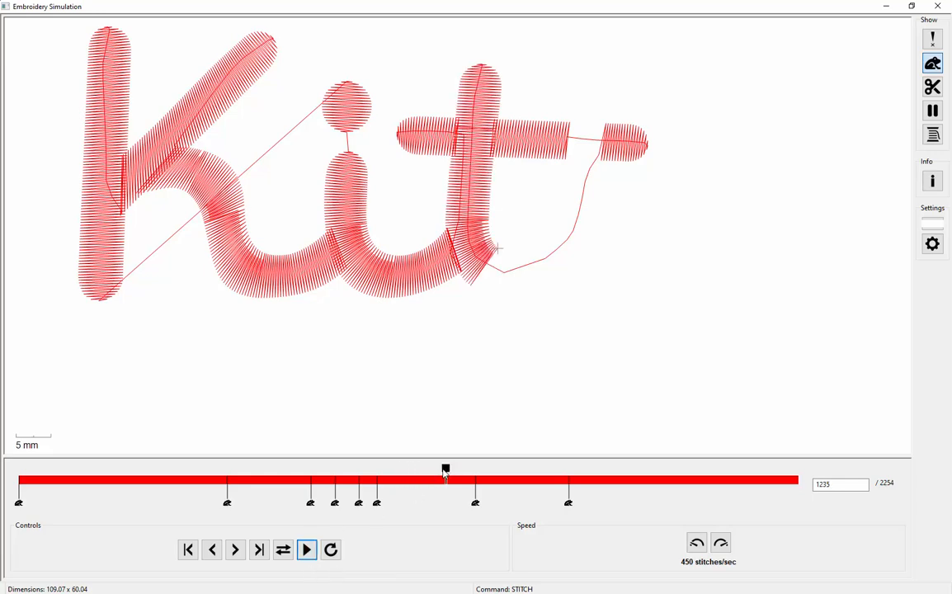
mouse_move(442, 471)
left_mouse_down()
mouse_move(221, 491)
mouse_move(328, 480)
mouse_move(345, 469)
mouse_move(322, 469)
mouse_move(341, 467)
left_mouse_up()
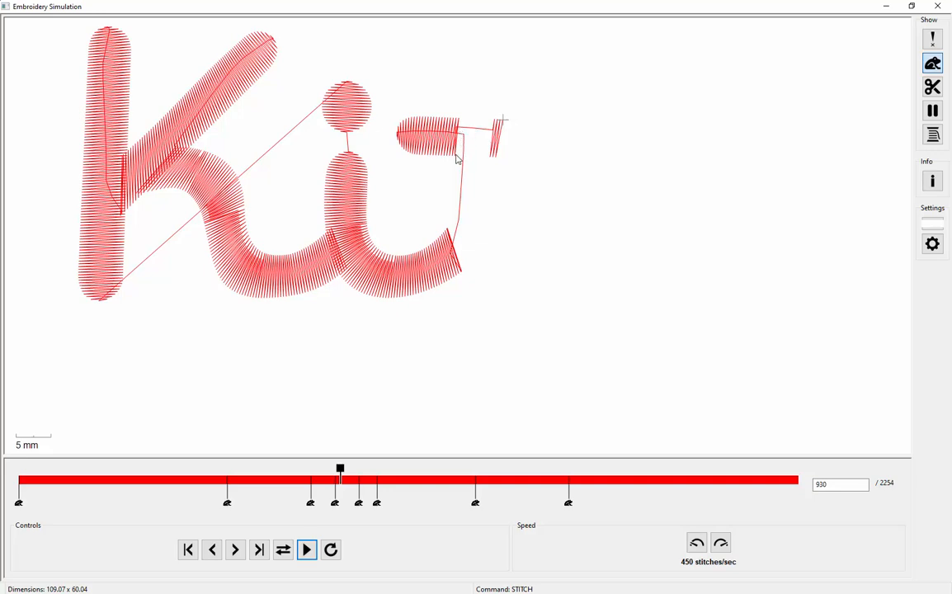
left_click_drag(342, 474, 381, 469)
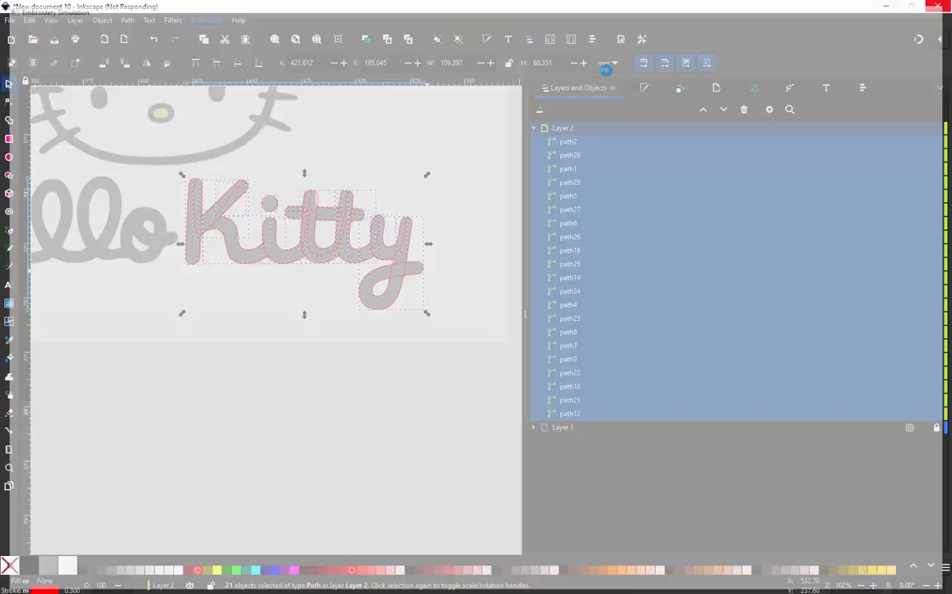
left_click(937, 6)
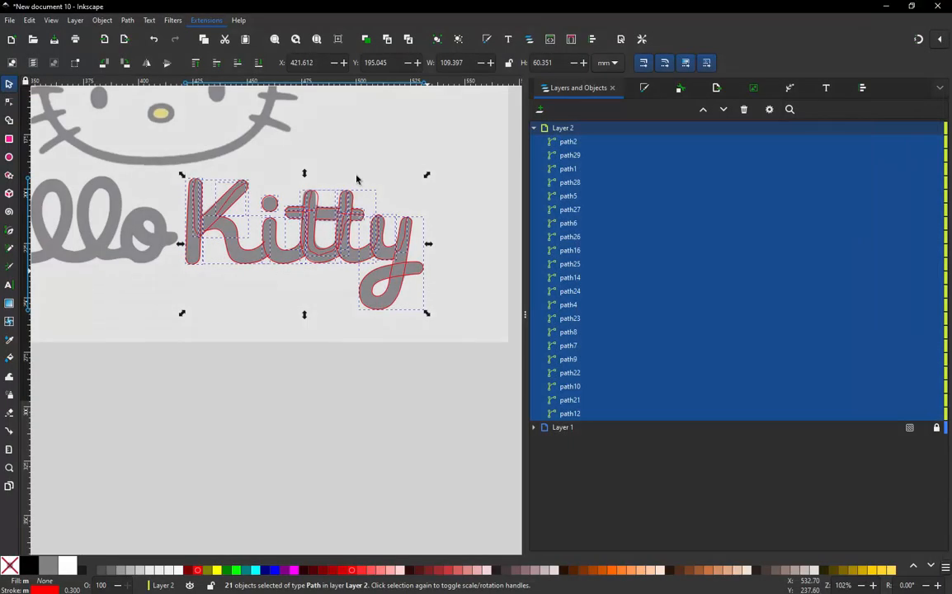
Move the left end node of path24, the short path across the first t, down to the rounded crossbar section's lower rail end.
key("Escape")
scroll(323, 220, "up", 6)
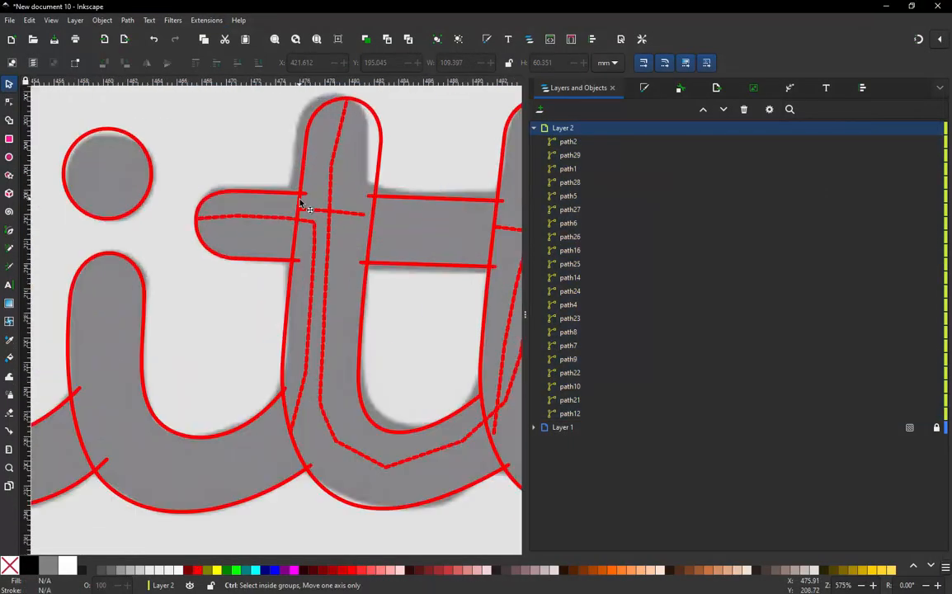
double_click(321, 217)
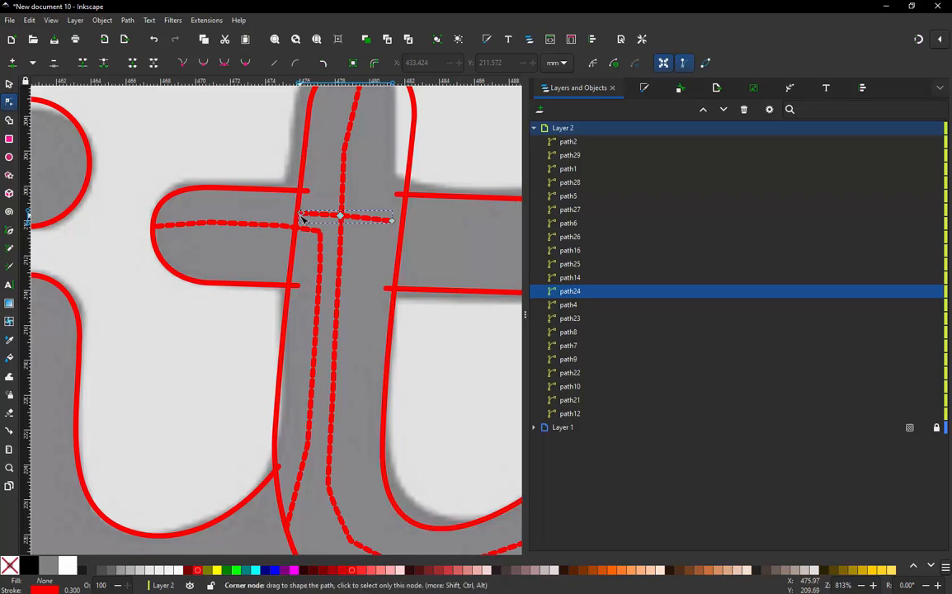
left_click_drag(303, 225, 302, 285)
Move the left end node of path25, the path across the second t, down to the lower rail end of the crossbar's middle section.
scroll(207, 206, "down", 3)
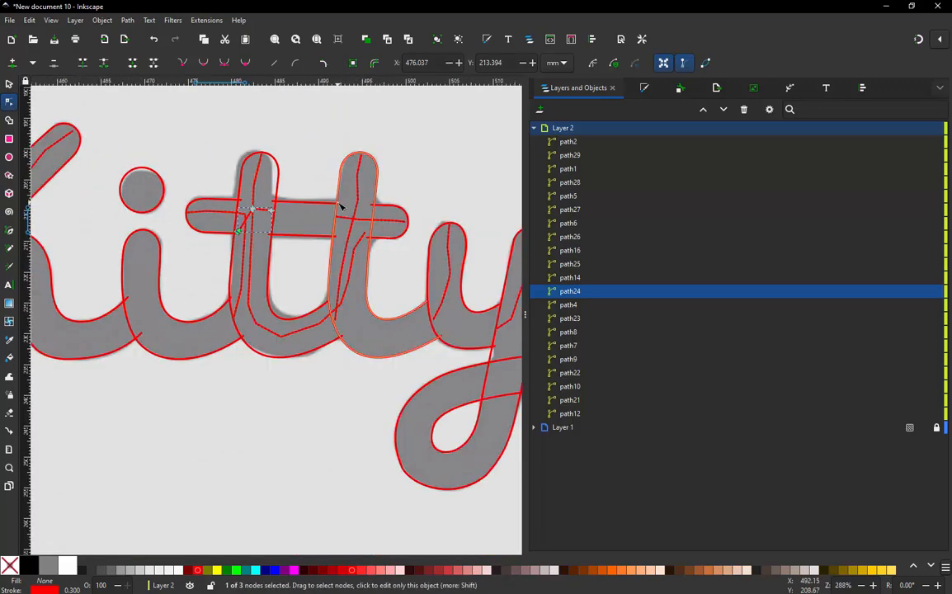
scroll(363, 235, "up", 2)
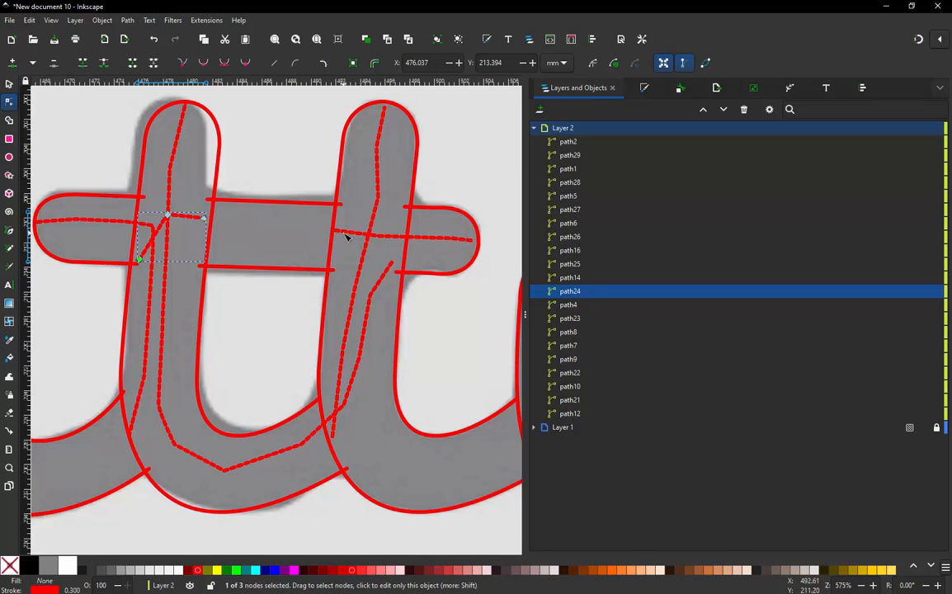
left_click(347, 233)
left_click_drag(335, 232, 335, 272)
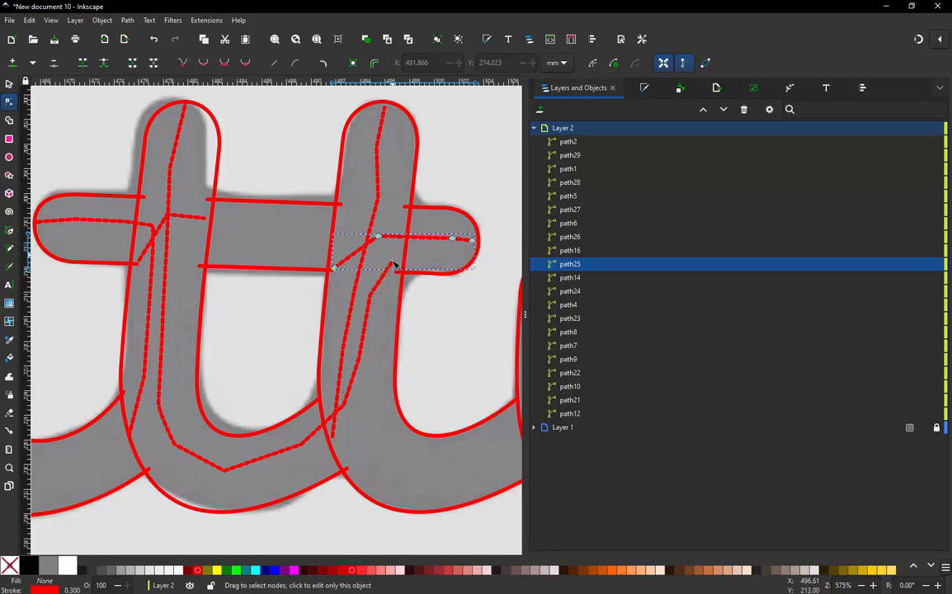
Move the end node of path26 in the second t up to the upper rail end of the crossbar's rounded end section.
left_click(394, 268)
left_click_drag(394, 266, 400, 214)
scroll(285, 230, "down", 3)
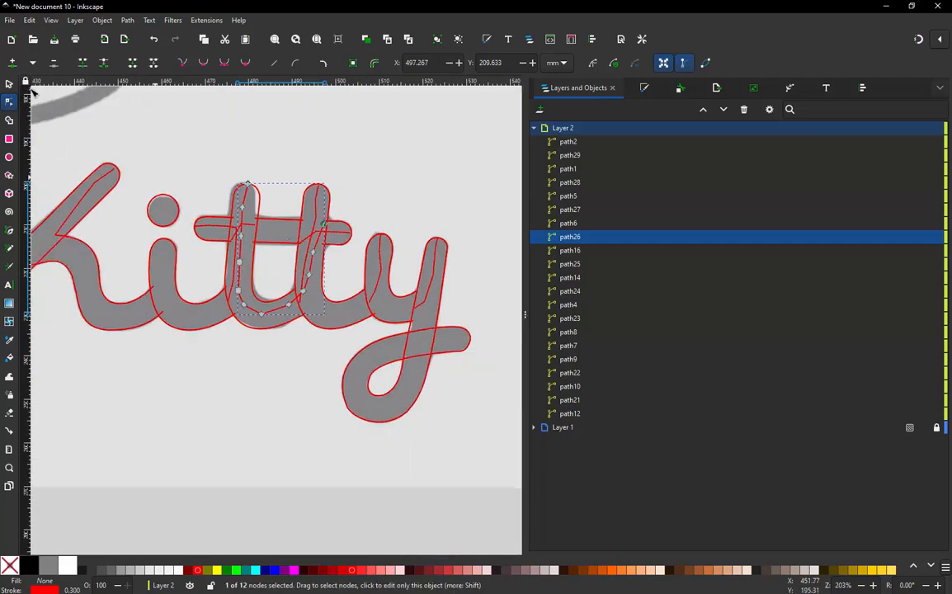
Simulate the whole Kitty lettering again with jumps shown, and examine the stitching from the crossbar through the end of the second t.
left_click(8, 85)
scroll(391, 214, "down", 1)
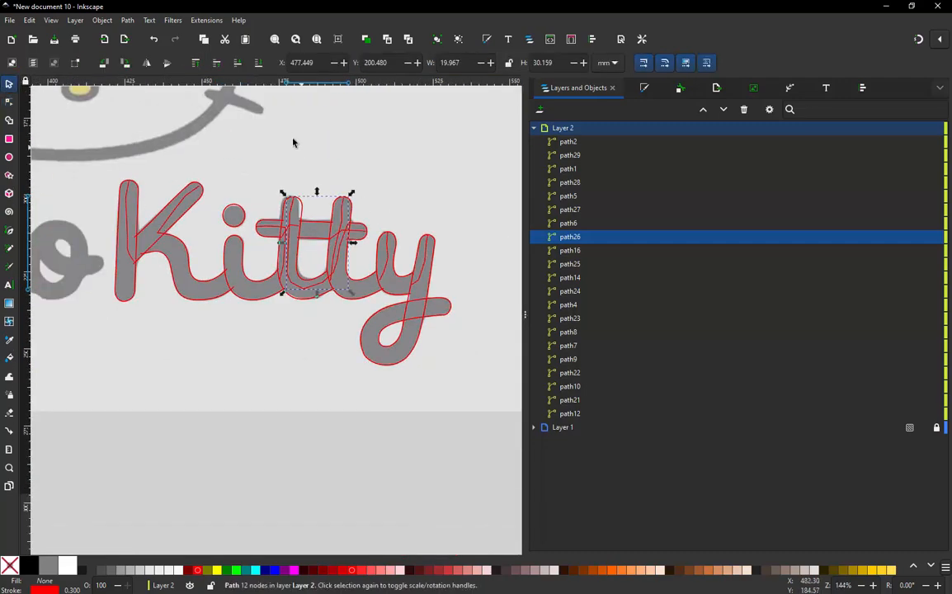
left_click(110, 142)
left_click_drag(97, 167, 484, 388)
left_click(217, 21)
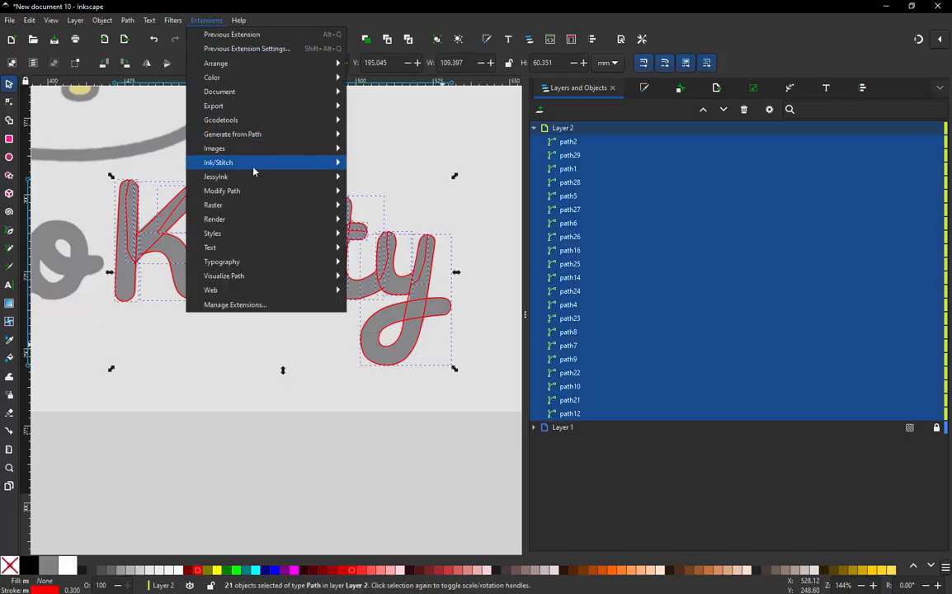
mouse_move(247, 162)
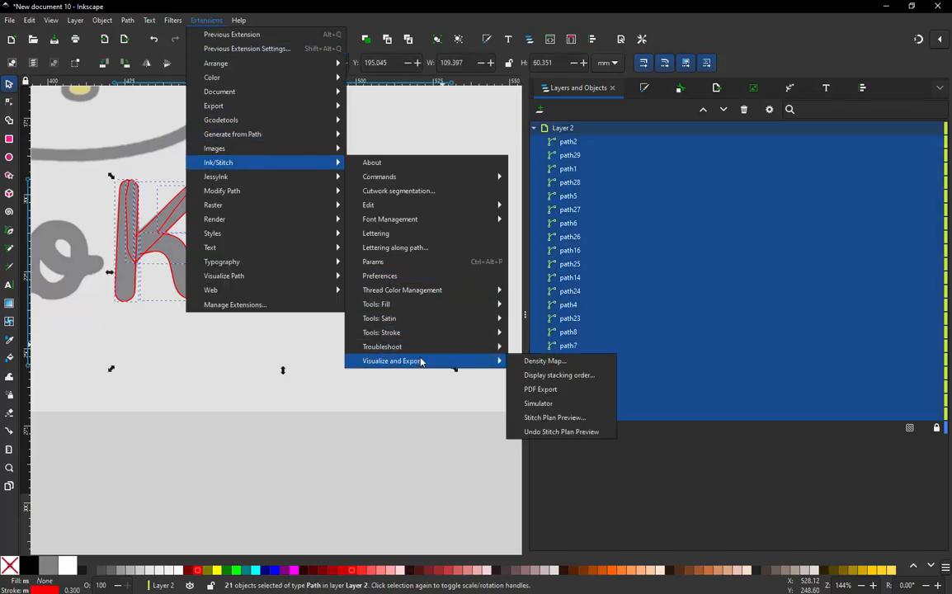
left_click(535, 406)
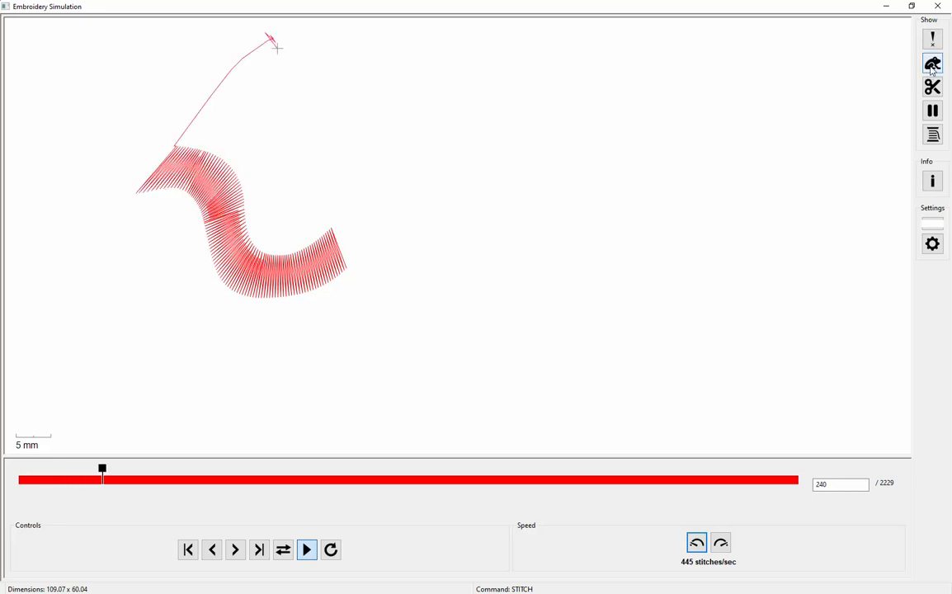
left_click(932, 63)
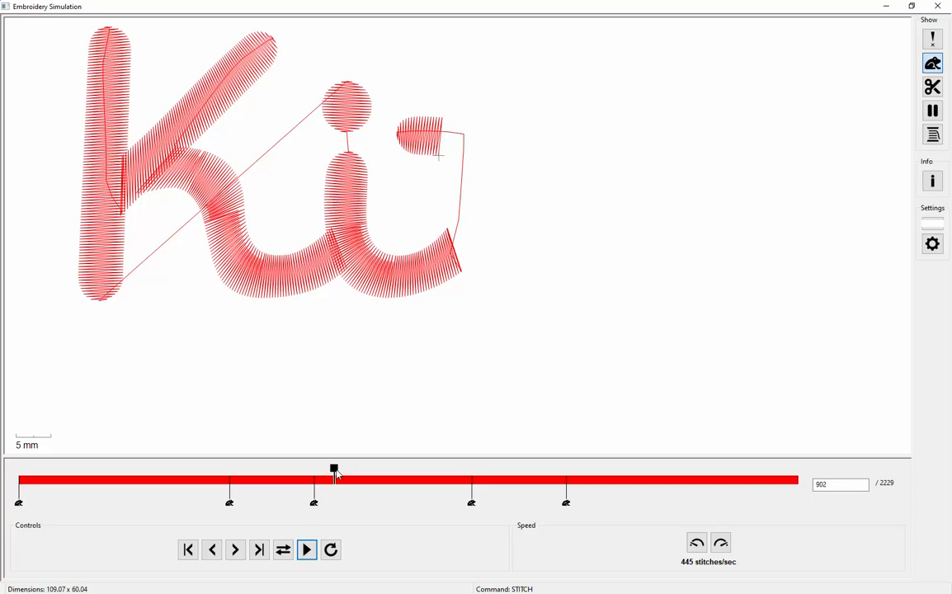
left_click_drag(337, 474, 477, 464)
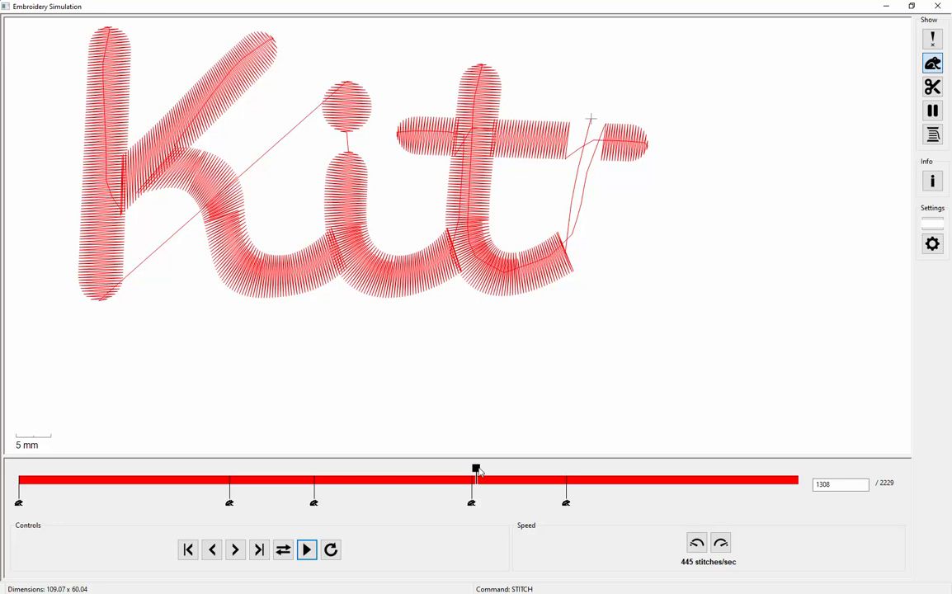
left_click_drag(478, 470, 561, 456)
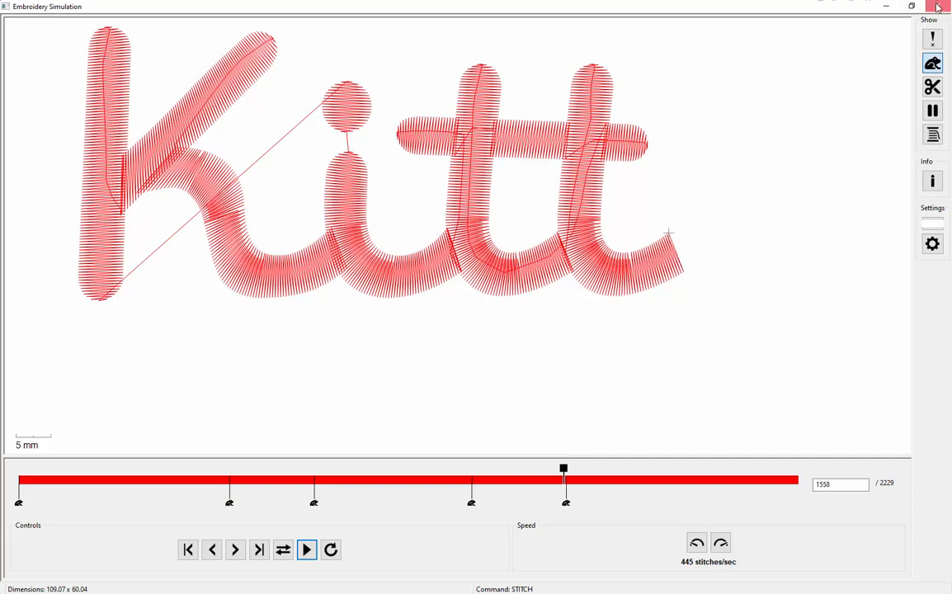
key("alt+Tab")
Move the lower end node of path28 in the y's first stroke up to the second t's upper rail end, about X 507.2, Y 224.8 mm.
left_click(467, 282)
scroll(340, 251, "up", 3)
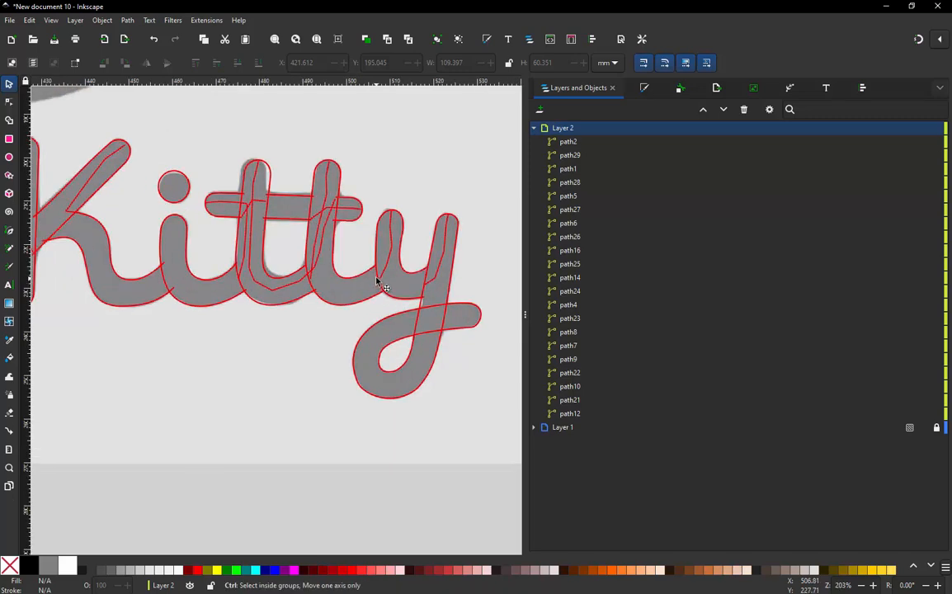
scroll(380, 278, "up", 2)
left_click(393, 282)
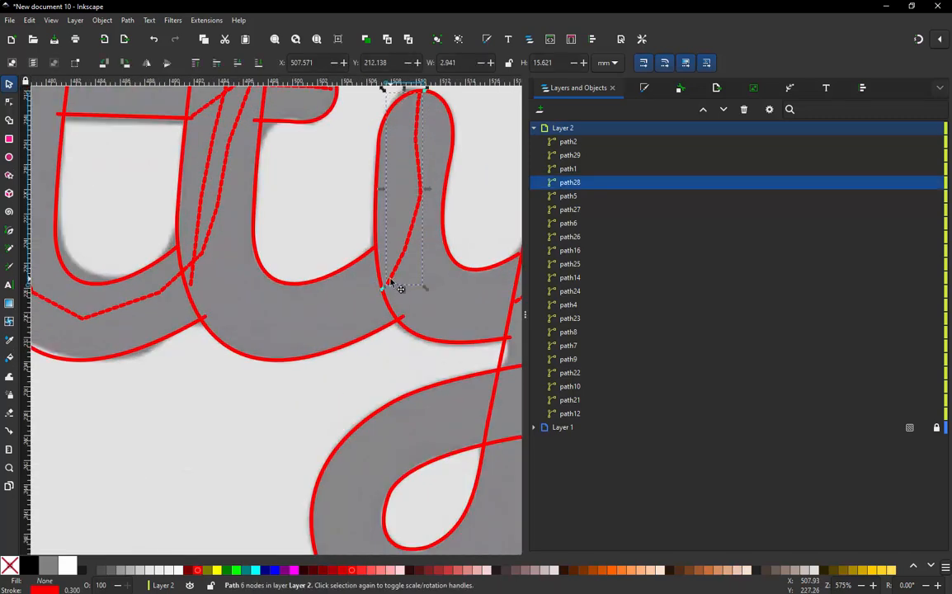
scroll(397, 288, "down", 1)
scroll(373, 294, "up", 1)
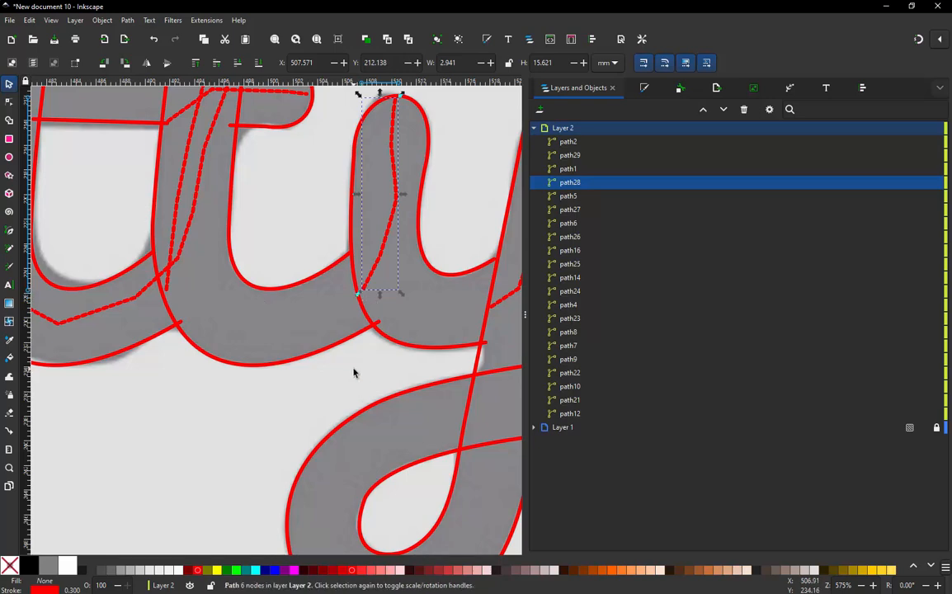
left_click(353, 373)
double_click(370, 290)
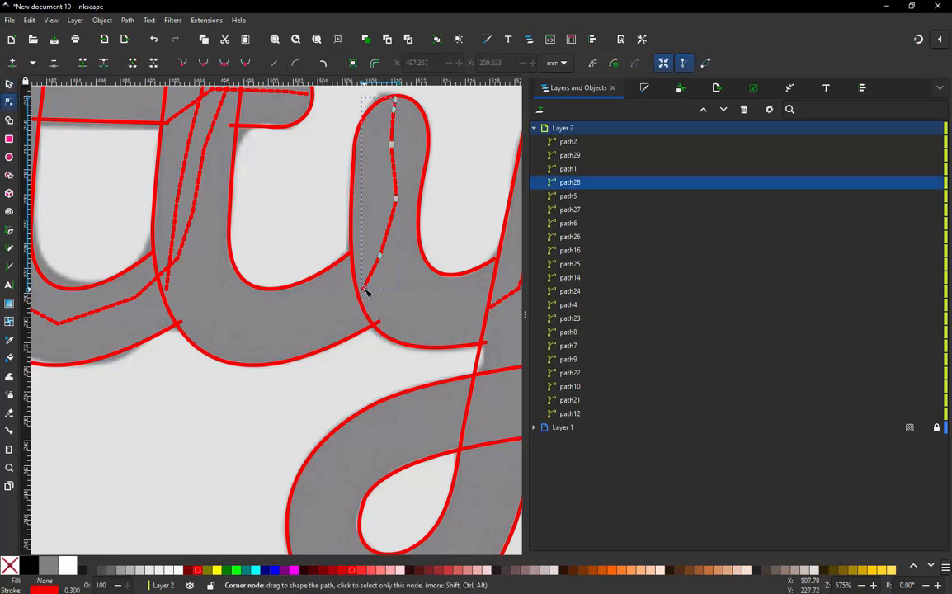
left_click_drag(368, 289, 361, 255)
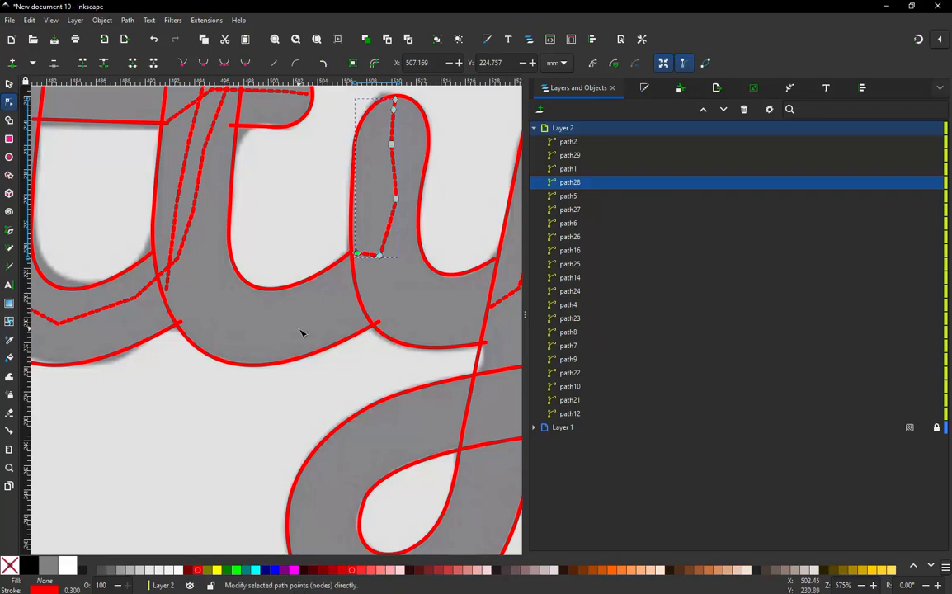
Move path29's lower bend node onto the upper rail end of the y's first stroke and delete the end node below it.
scroll(302, 333, "down", 4, "ctrl")
scroll(427, 312, "up", 4, "ctrl")
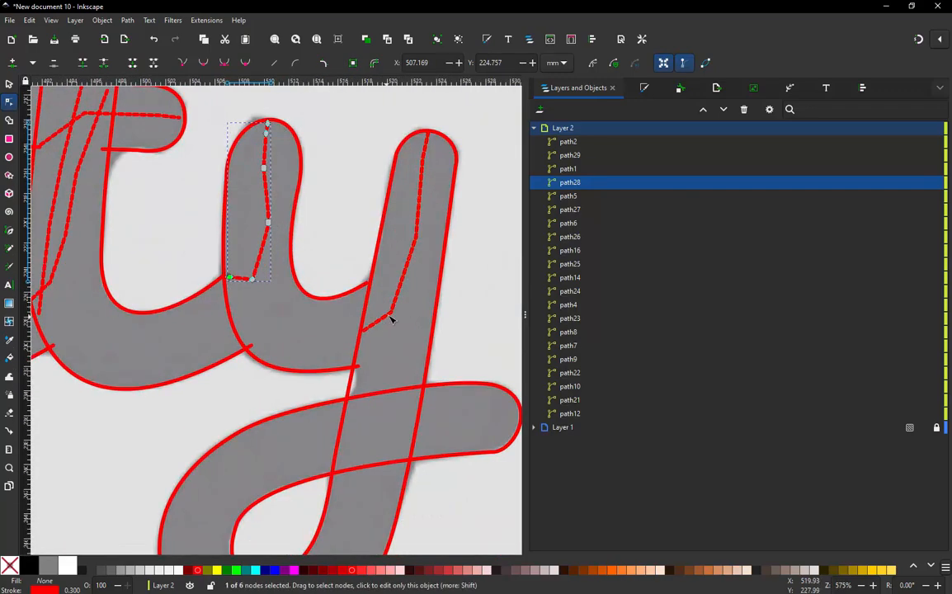
left_click(390, 316)
left_click_drag(393, 315, 371, 283)
left_click(363, 329)
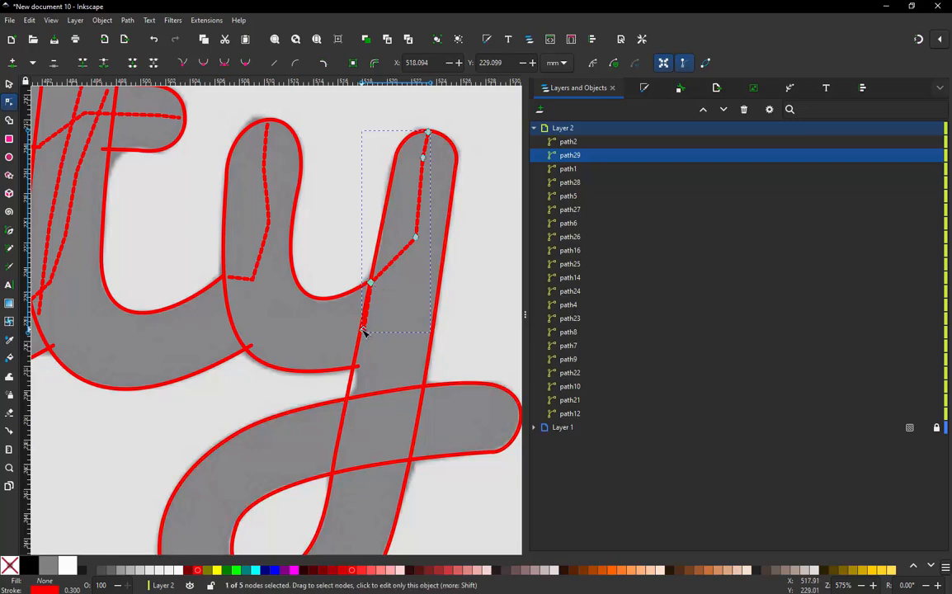
key("Delete")
Simulate all of the Kitty lettering with jump stitches shown, and follow the stitching through the end of the second t.
scroll(367, 331, "down", 4)
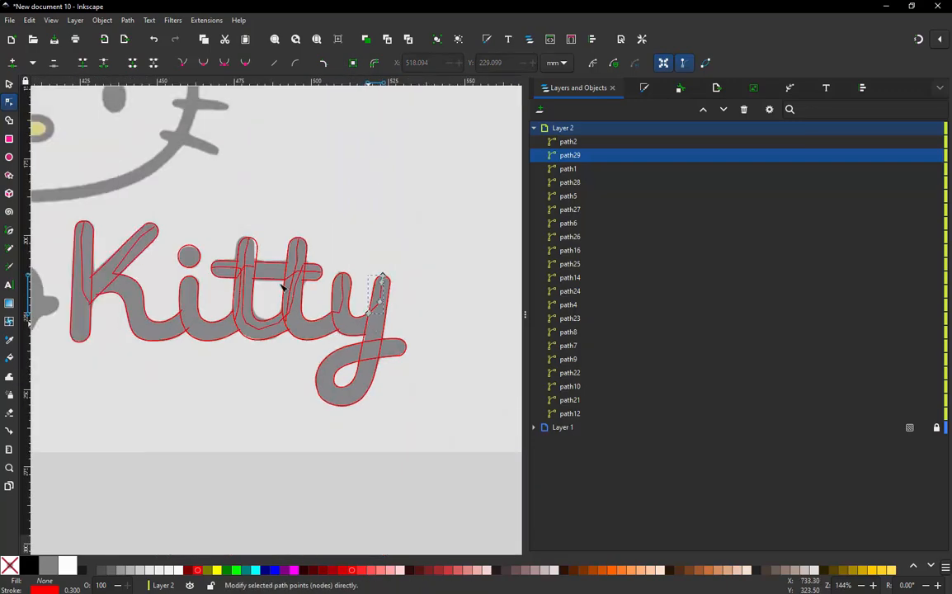
left_click(9, 83)
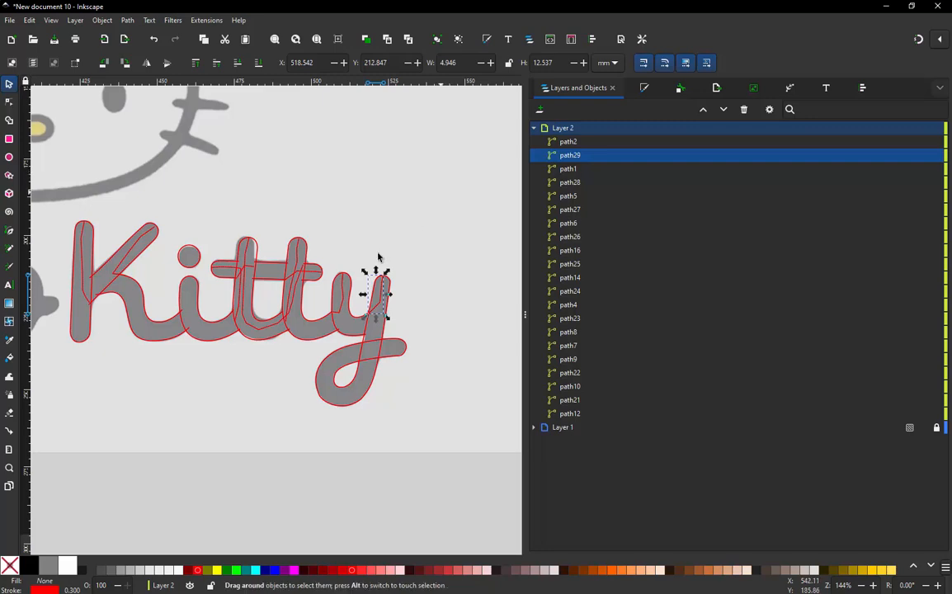
left_click_drag(446, 173, 52, 440)
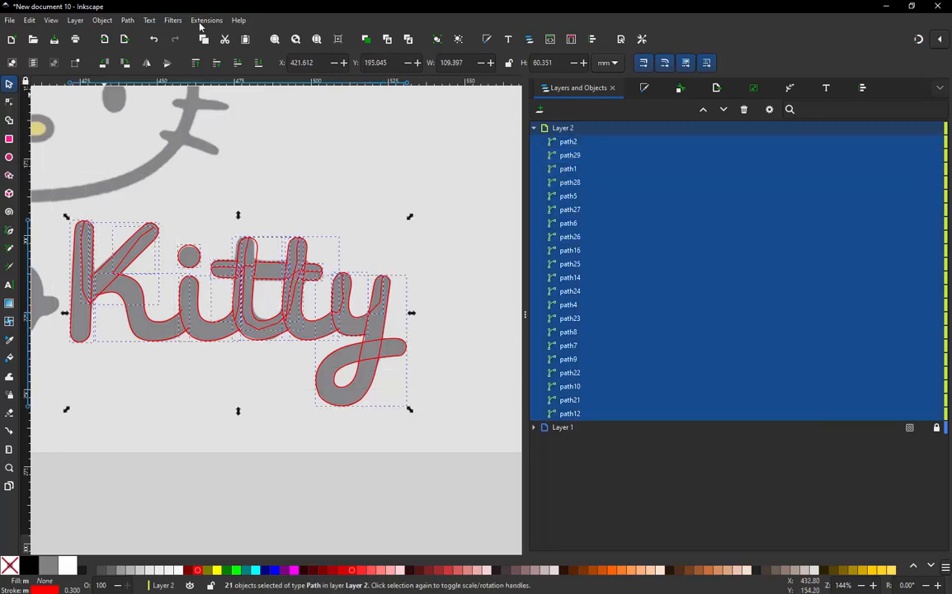
left_click(206, 21)
mouse_move(226, 162)
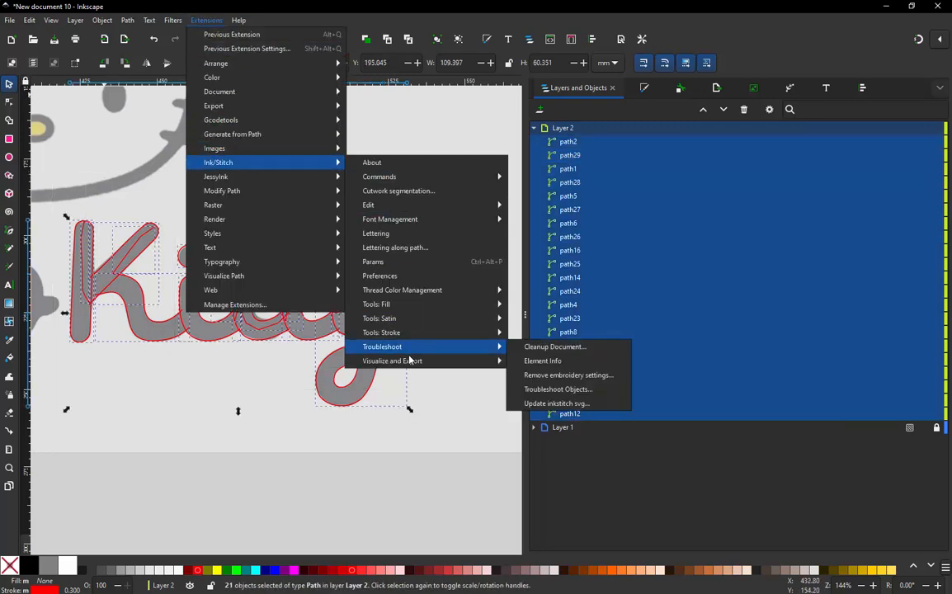
mouse_move(410, 360)
left_click(541, 404)
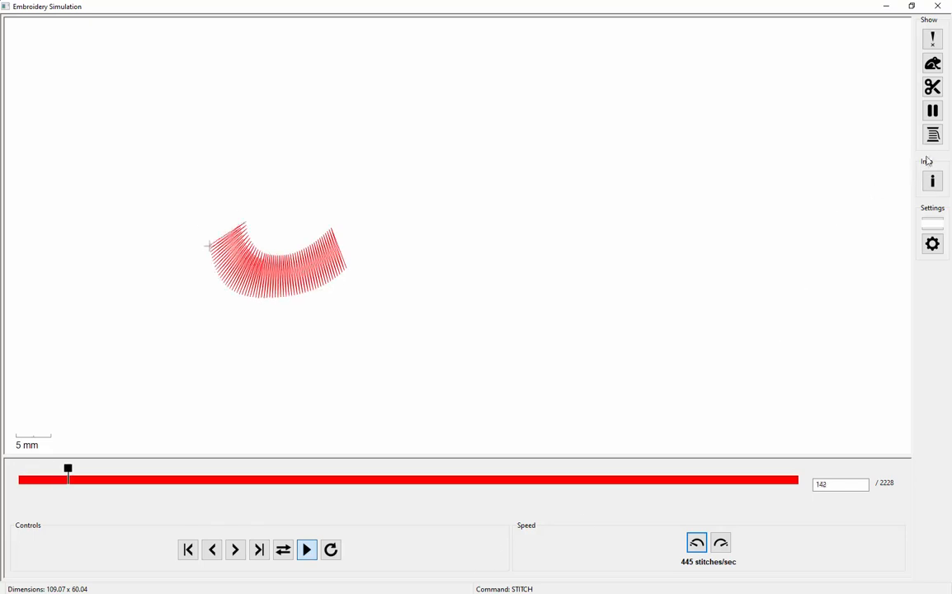
left_click(932, 63)
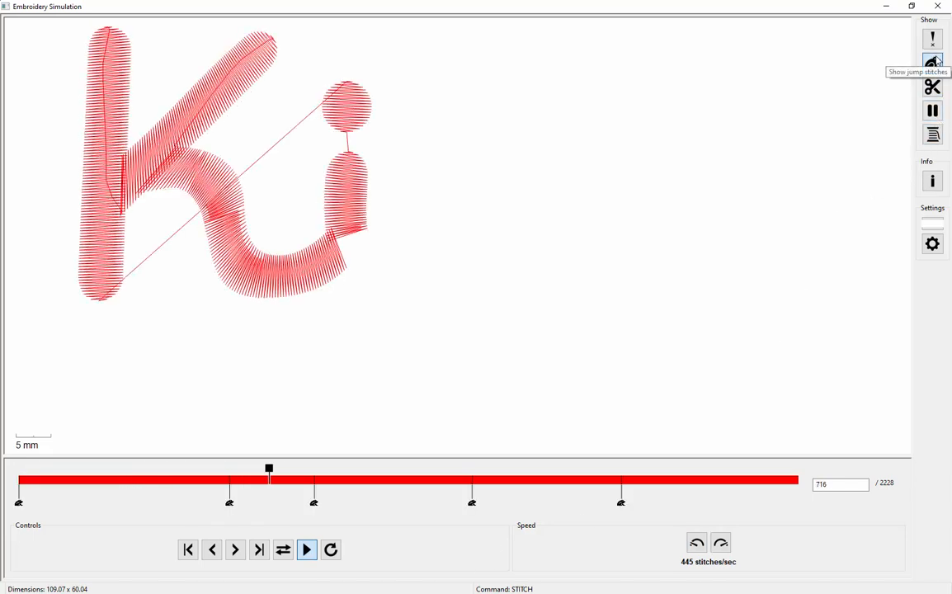
left_click(307, 549)
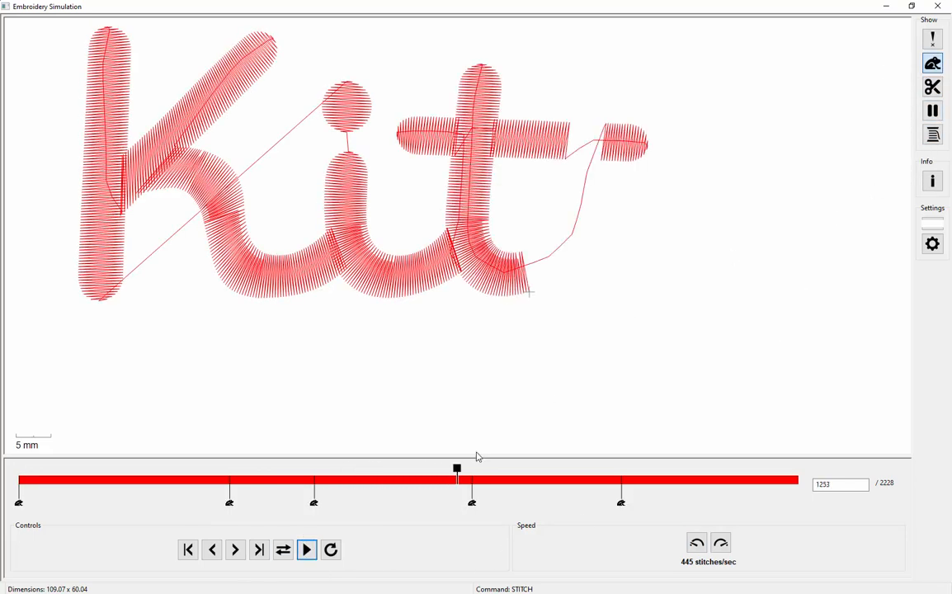
mouse_move(457, 468)
left_mouse_down()
mouse_move(475, 476)
mouse_move(532, 466)
mouse_move(459, 480)
mouse_move(603, 467)
mouse_move(564, 476)
left_mouse_up()
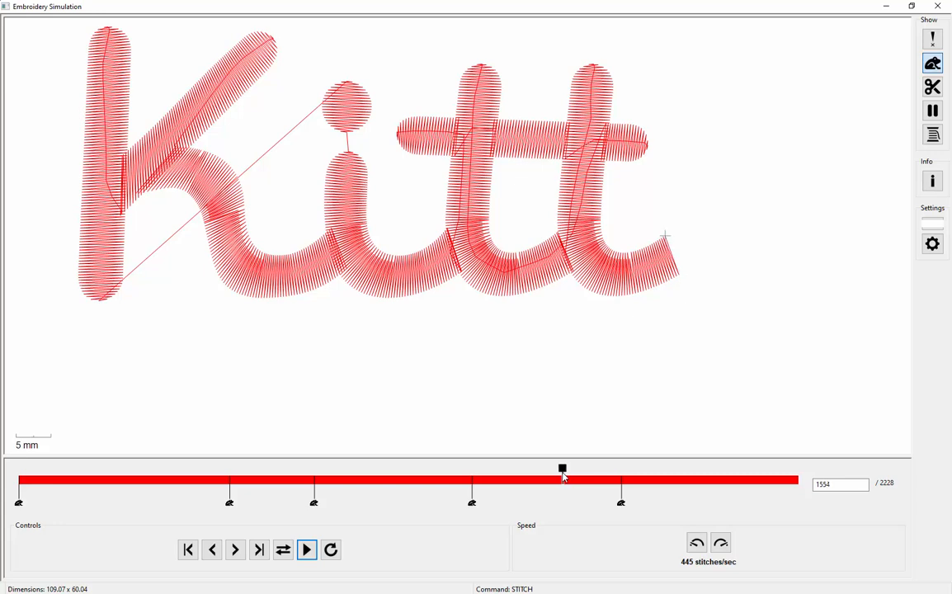
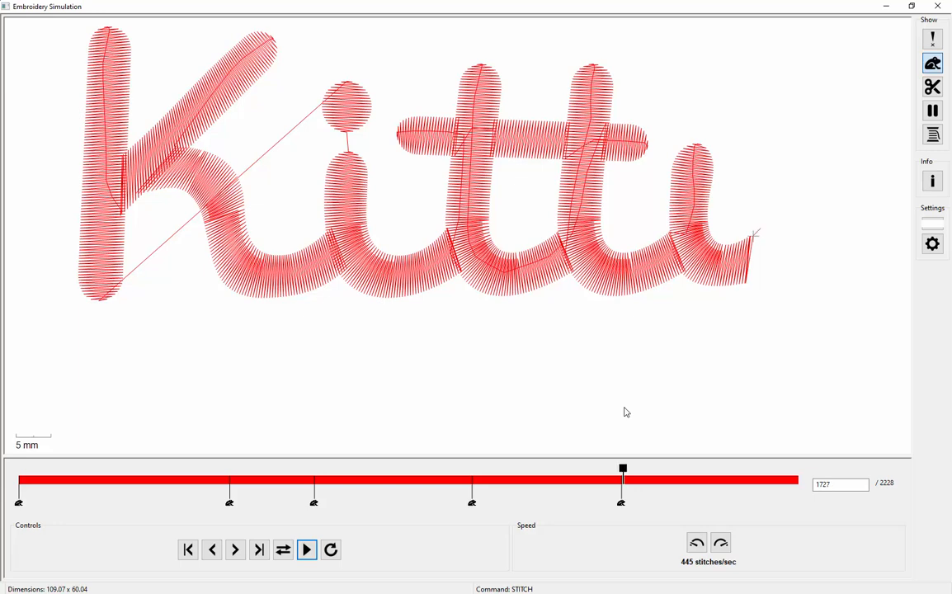
Step back and forth through the stitches around the jump at the end of the y's first stroke.
key("plus")
key("plus")
key("minus")
key("minus")
key("minus")
key("minus")
key("minus")
key("minus")
key("minus")
key("minus")
key("minus")
key("minus")
key("plus")
key("minus")
Examine stitch by stitch the jump between the end of the first t and the second t, then close the simulation.
left_click_drag(620, 468, 471, 483)
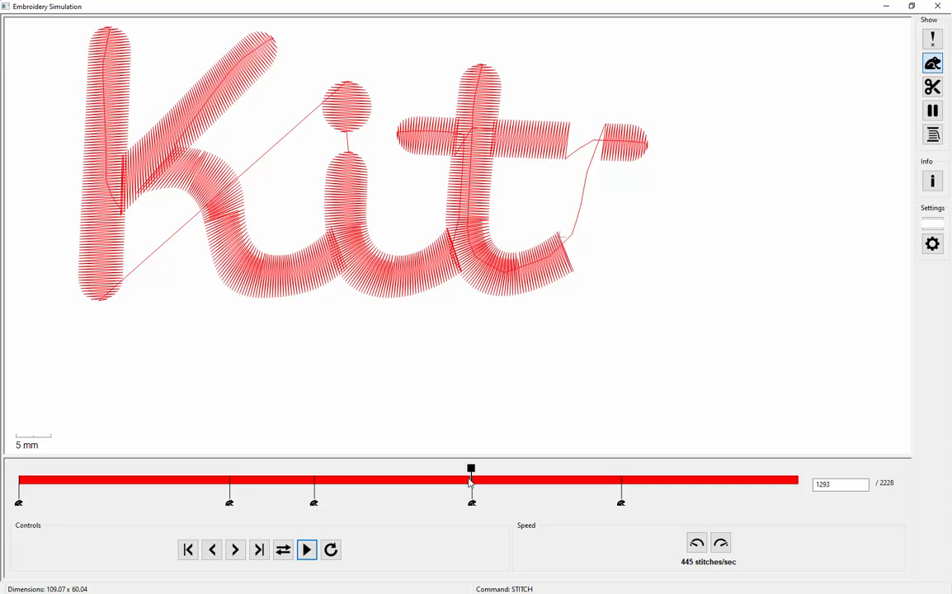
left_click_drag(470, 483, 470, 482)
left_click_drag(469, 482, 471, 482)
key("plus")
key("minus")
key("minus")
key("minus")
key("minus")
key("plus")
key("plus")
key("plus")
key("plus")
scroll(569, 249, "up", 2)
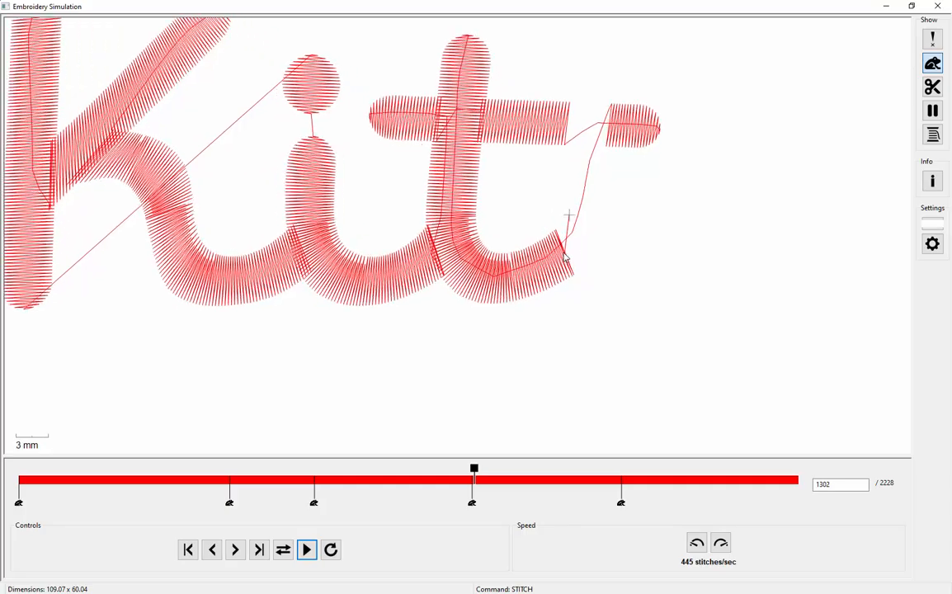
scroll(567, 253, "up", 6)
left_click(936, 6)
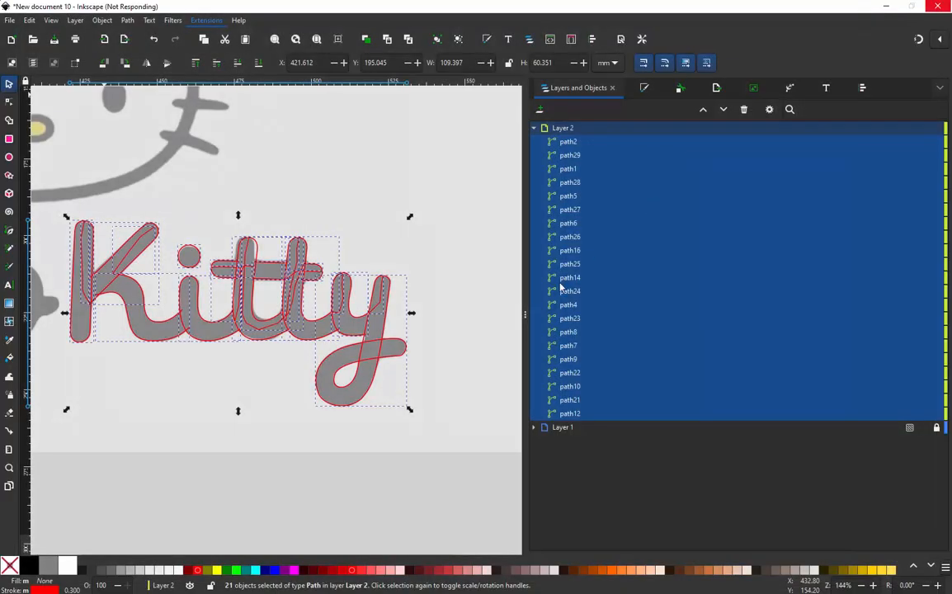
Preview the stitching of path5, the second t's satin column, in Params through its last stitch to find where it ends.
left_click(484, 327)
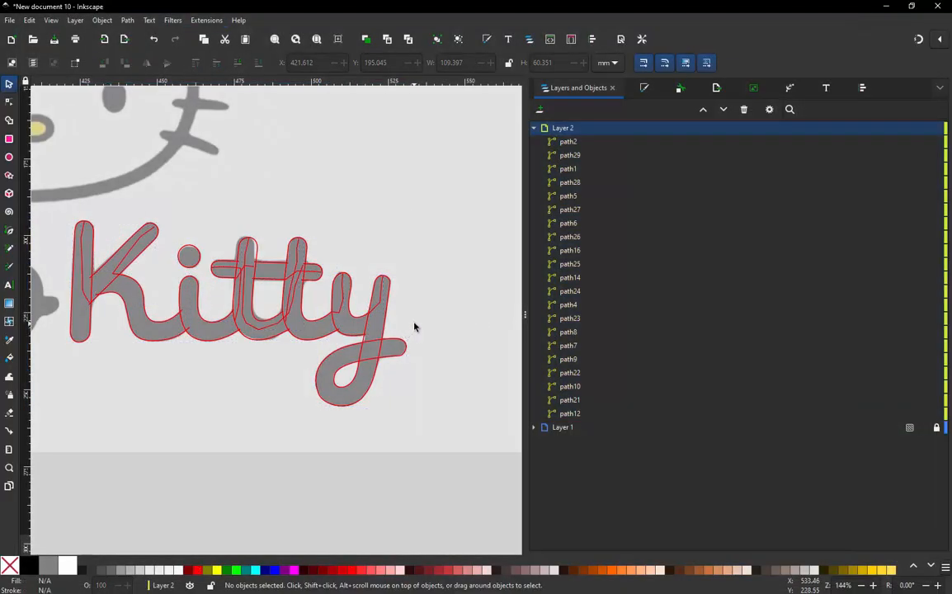
scroll(329, 340, "up", 2)
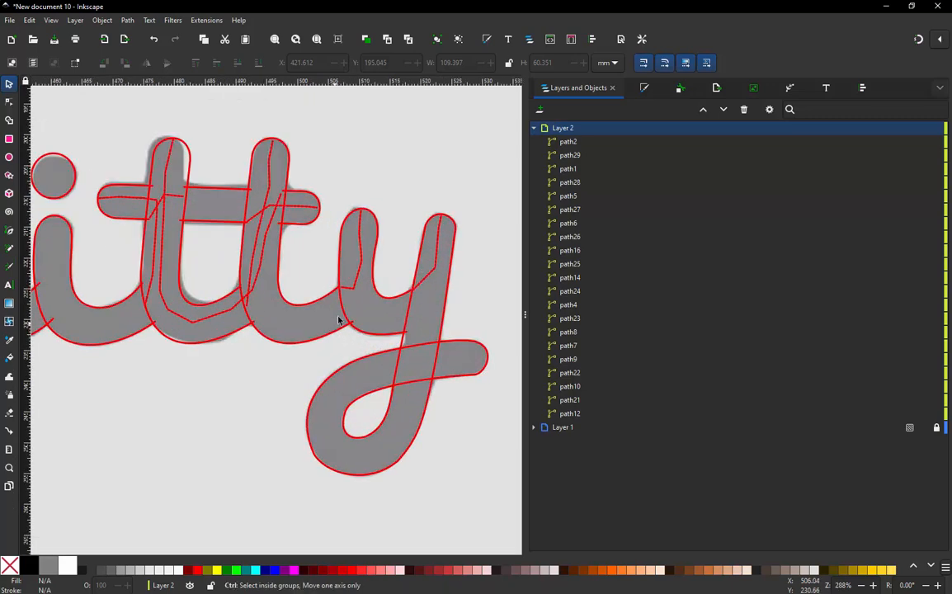
scroll(338, 320, "up", 2)
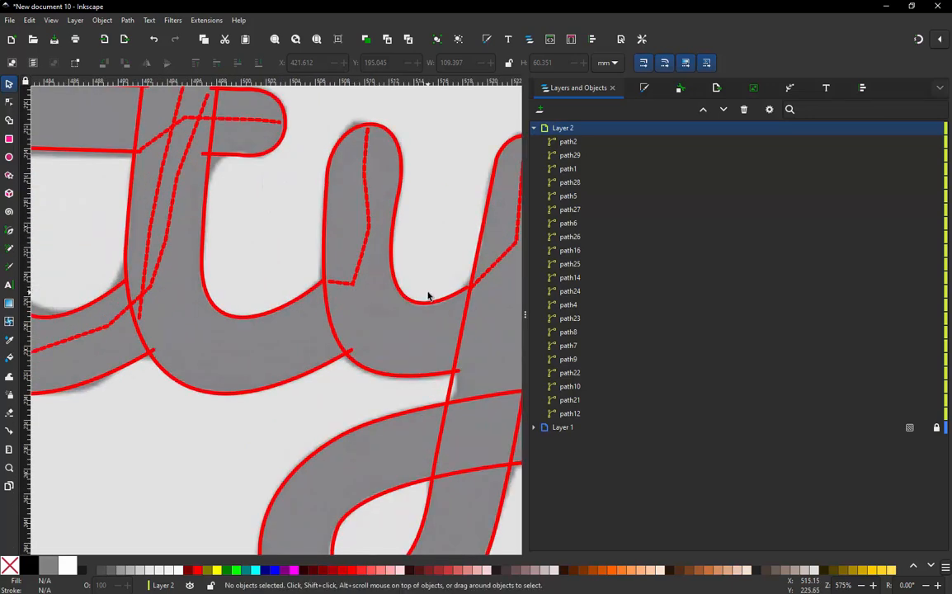
left_click(313, 300)
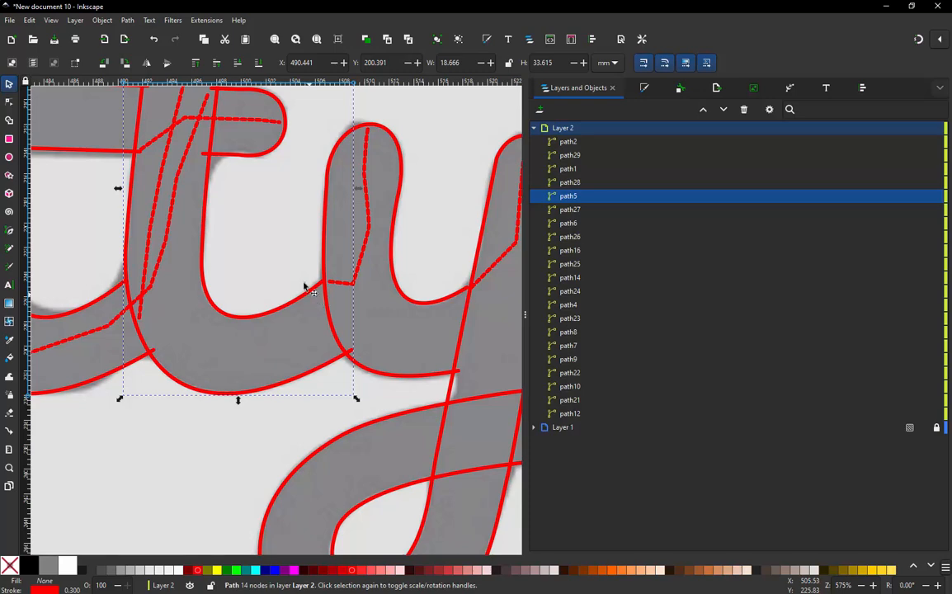
left_click(204, 21)
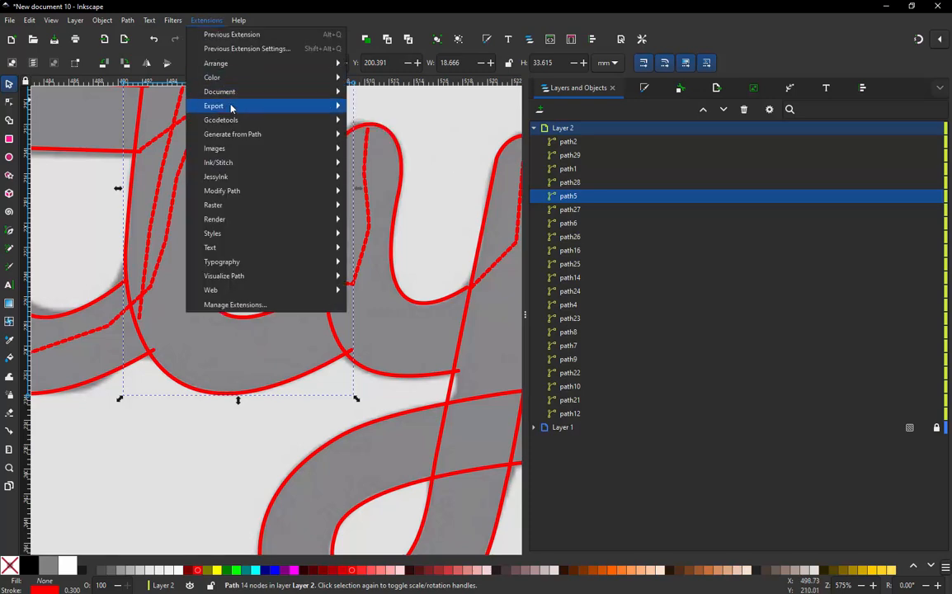
mouse_move(235, 165)
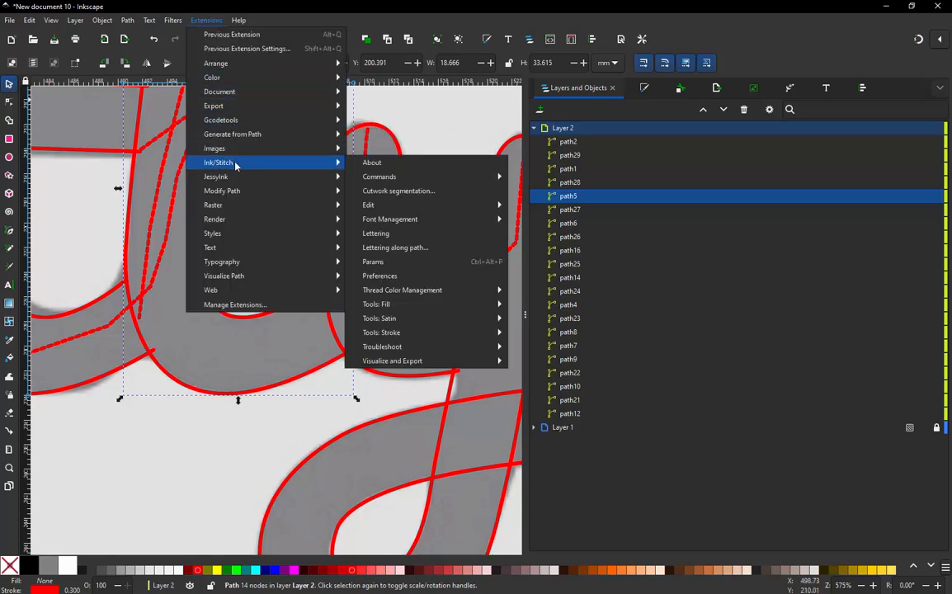
left_click(381, 276)
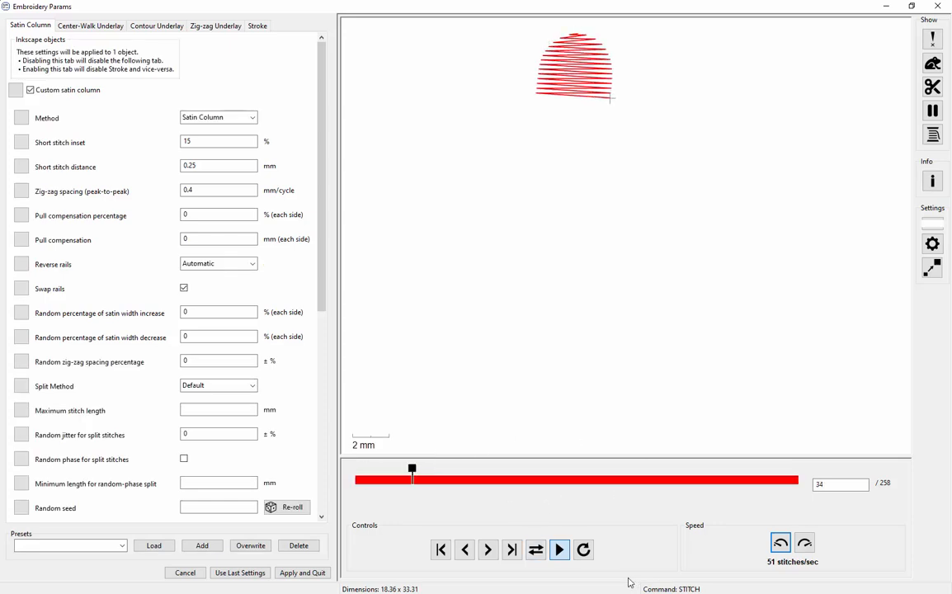
left_click_drag(441, 472, 814, 469)
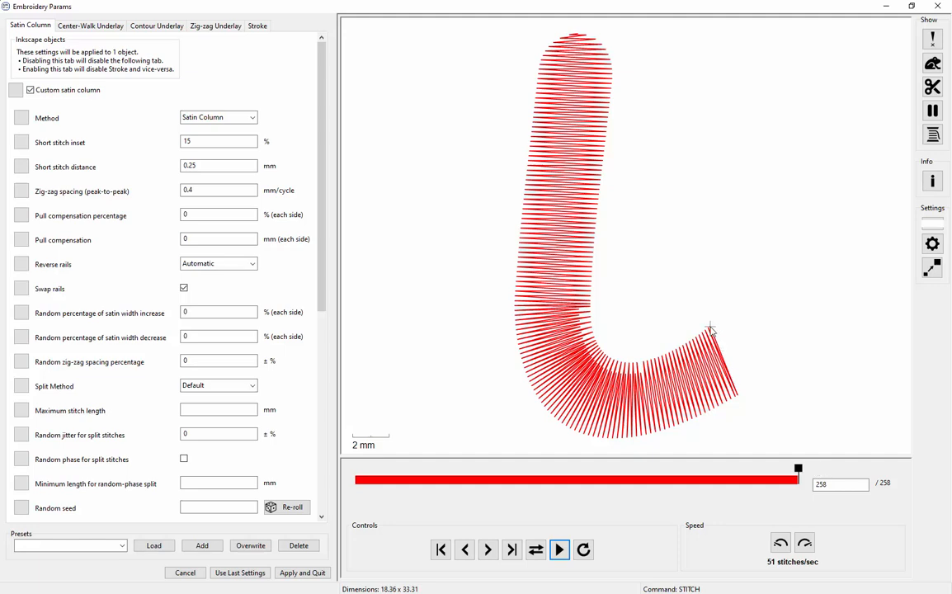
left_click(938, 6)
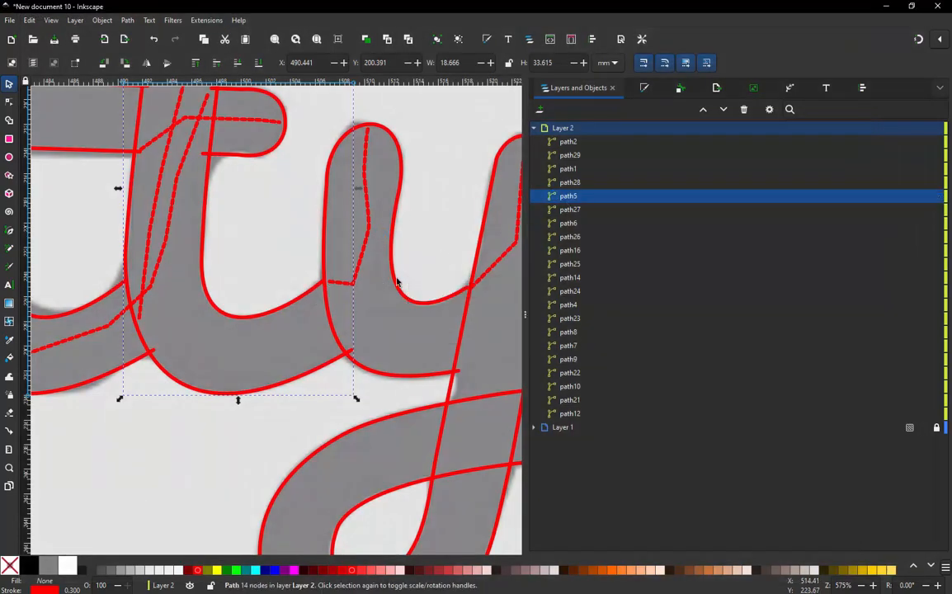
Move path28's lower end node onto the second t's upper rail end, about X 506.7, Y 224.6 mm, and delete its adjacent corner node.
left_click(357, 279)
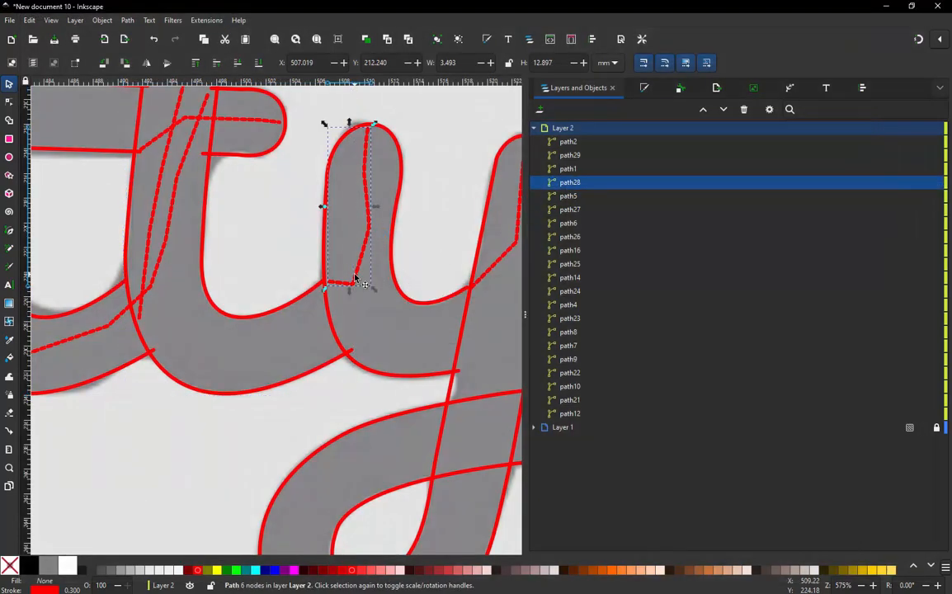
scroll(356, 279, "up", 4)
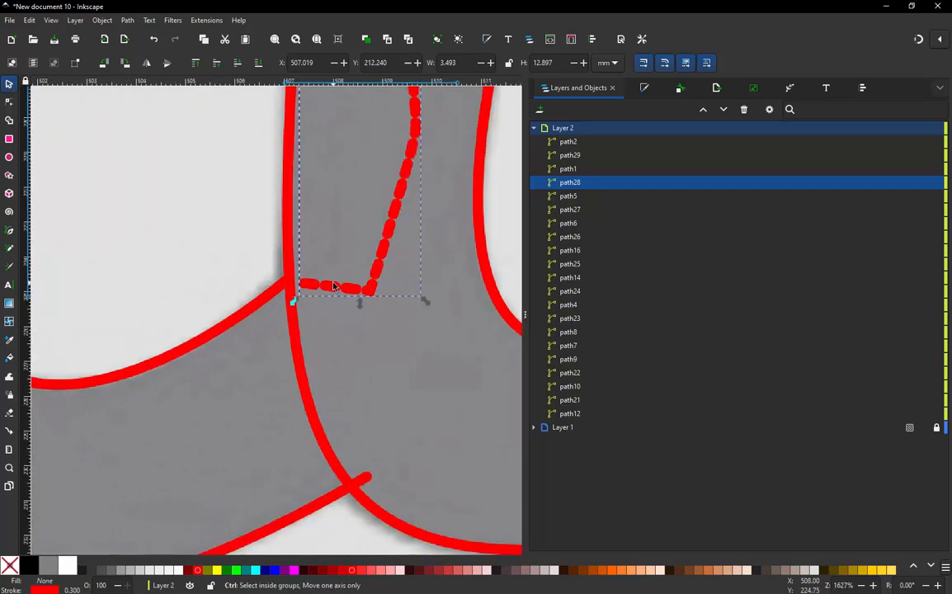
key("n")
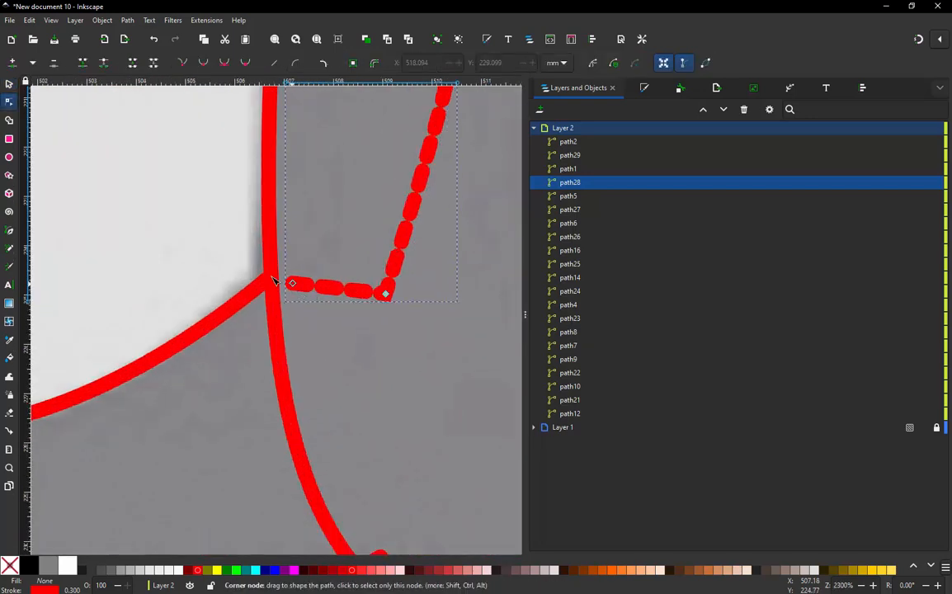
left_click_drag(292, 283, 269, 277)
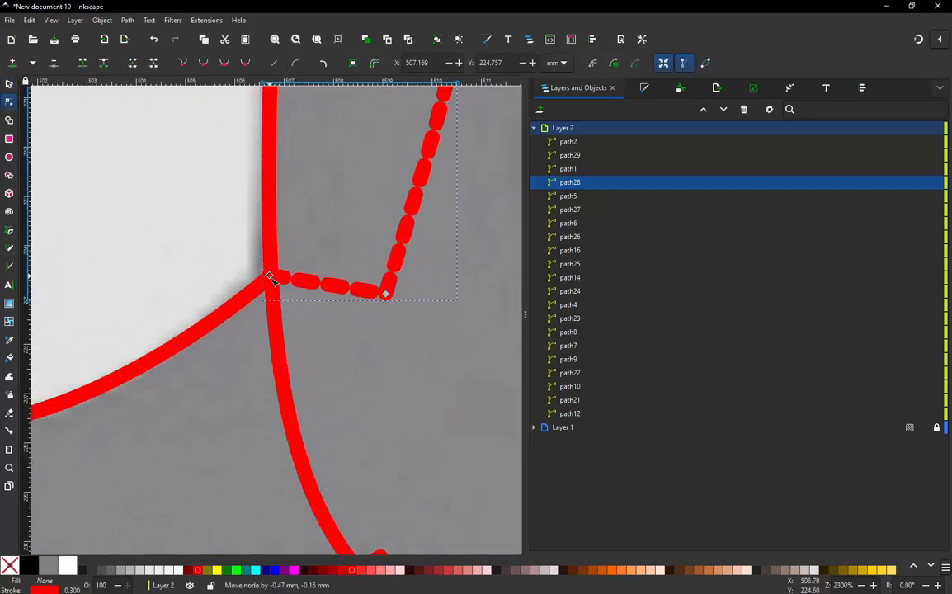
left_click(386, 295)
key("Delete")
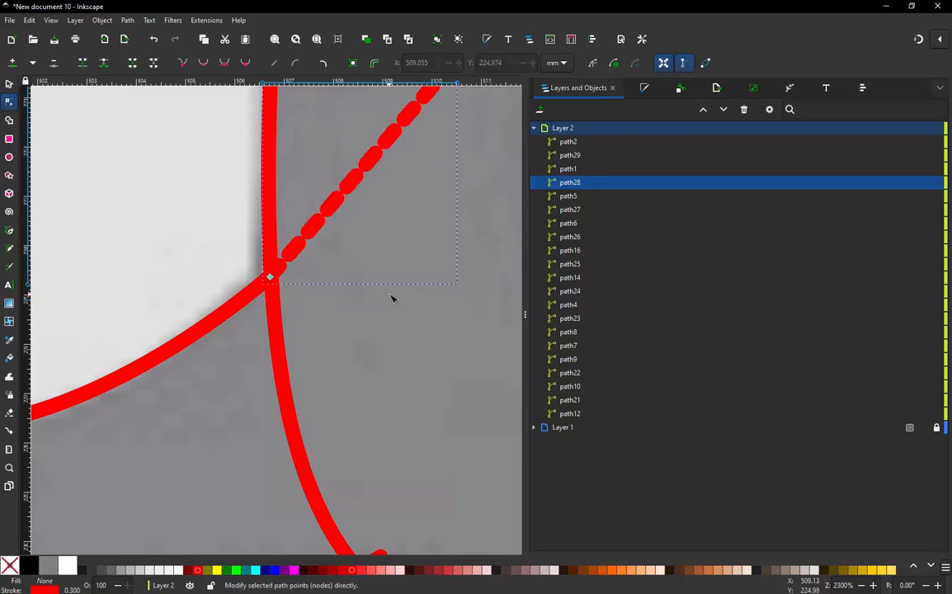
Preview the stitching of path1, the y's first stroke, in Params up to its last stitches to find where it ends.
scroll(347, 299, "down", 4)
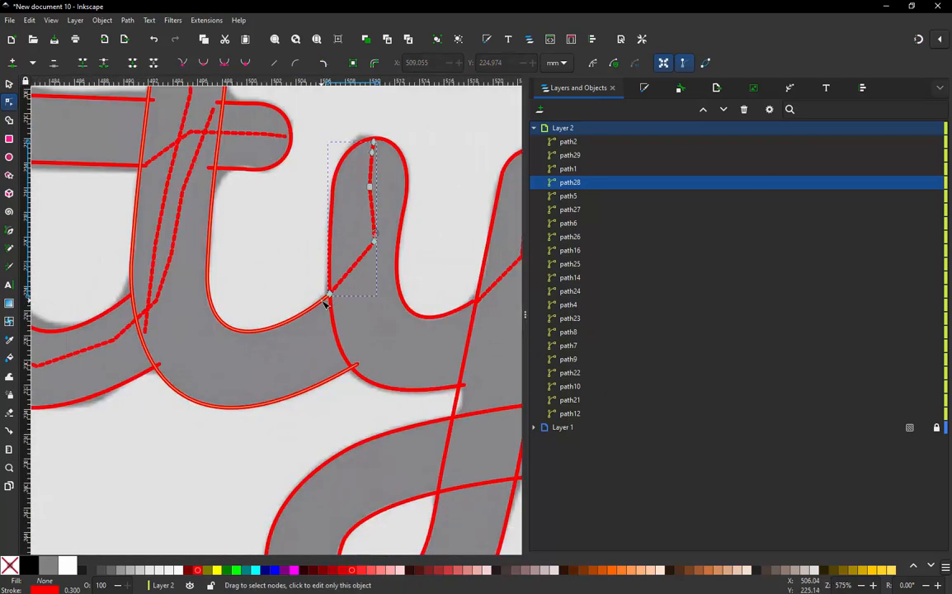
scroll(268, 323, "down", 2)
scroll(327, 295, "up", 1)
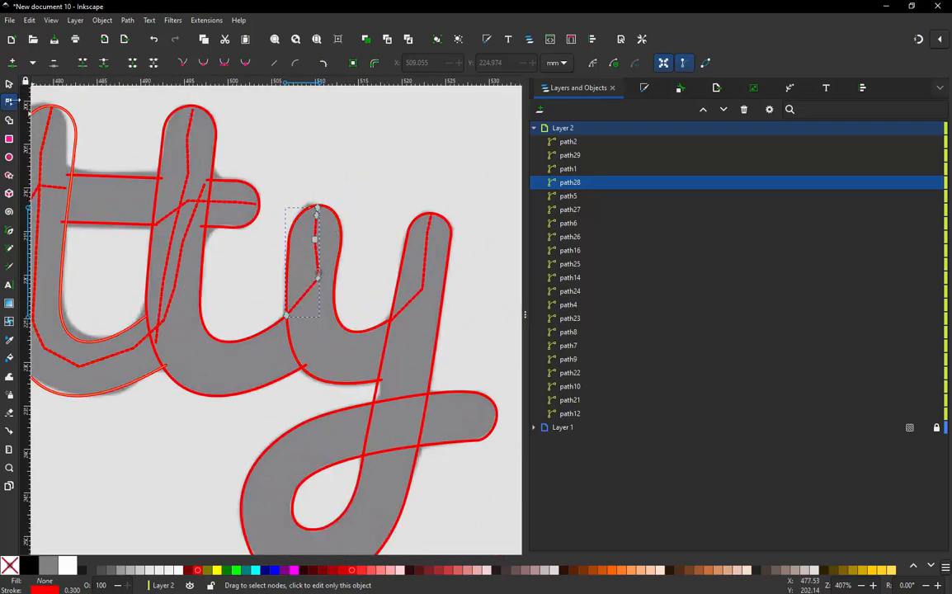
left_click(6, 85)
left_click(353, 221)
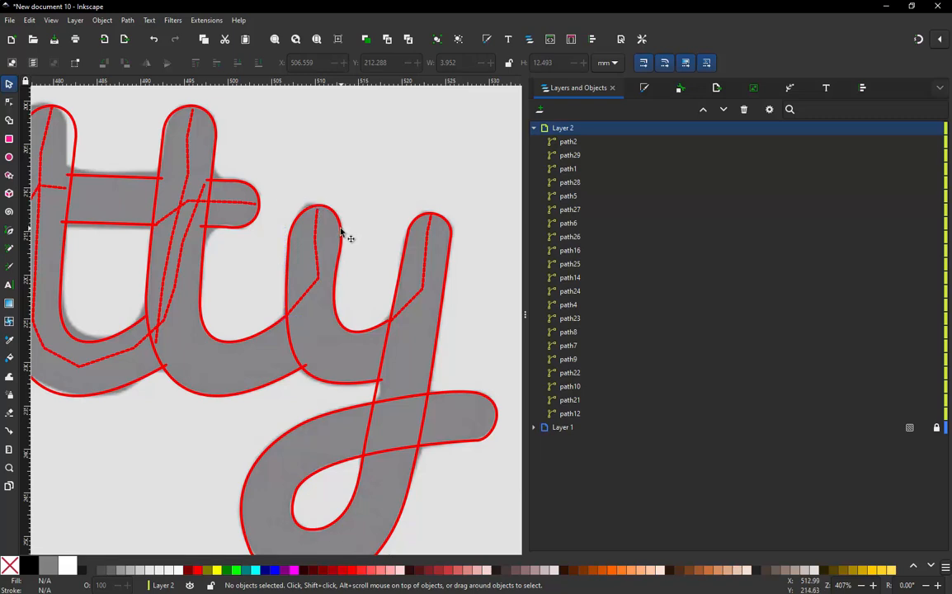
left_click(342, 233)
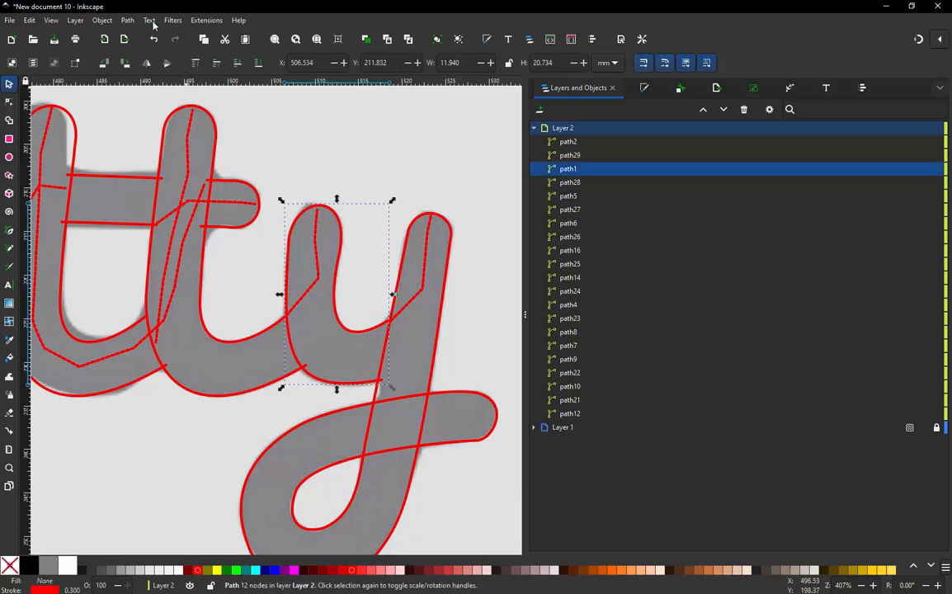
left_click(205, 20)
mouse_move(247, 163)
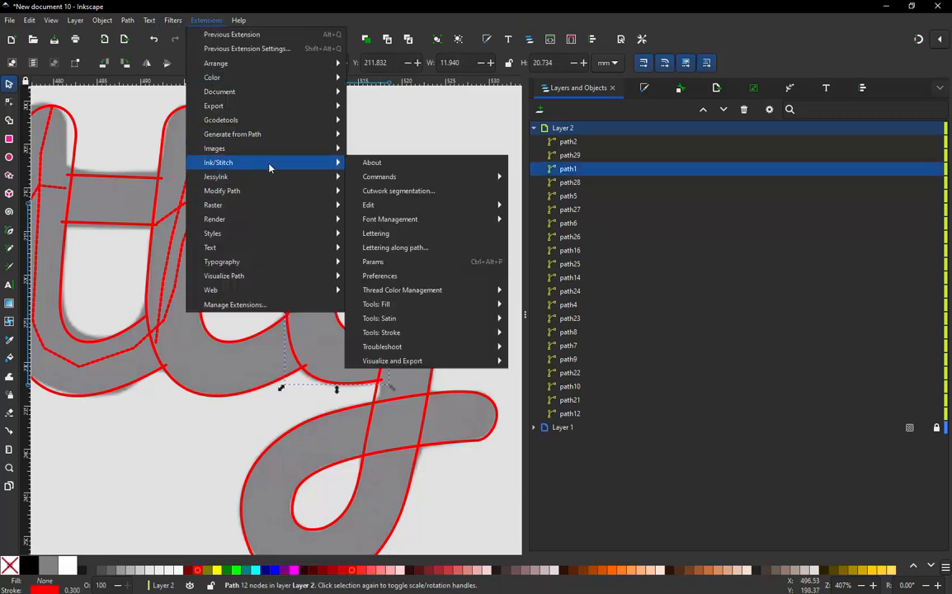
left_click(402, 276)
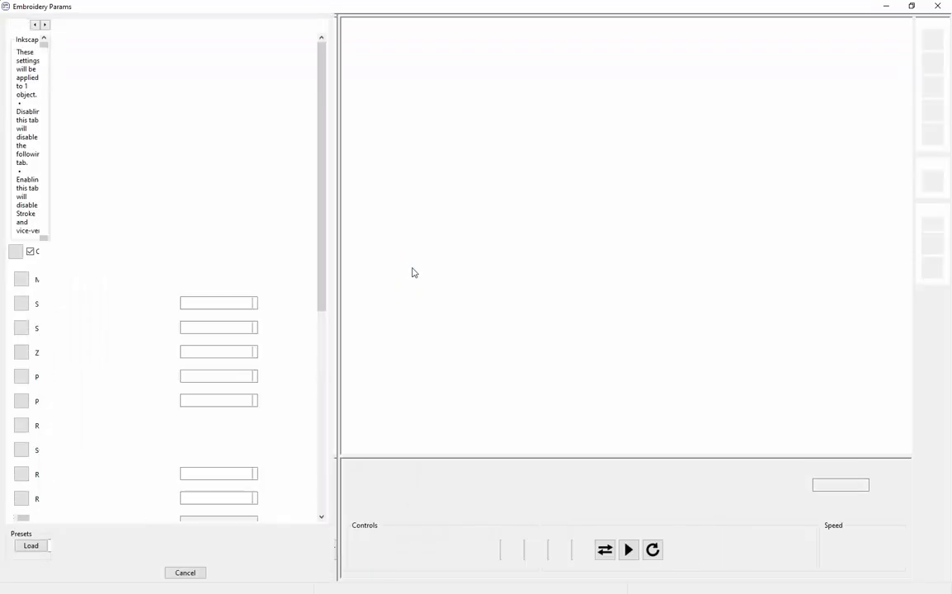
left_click(558, 548)
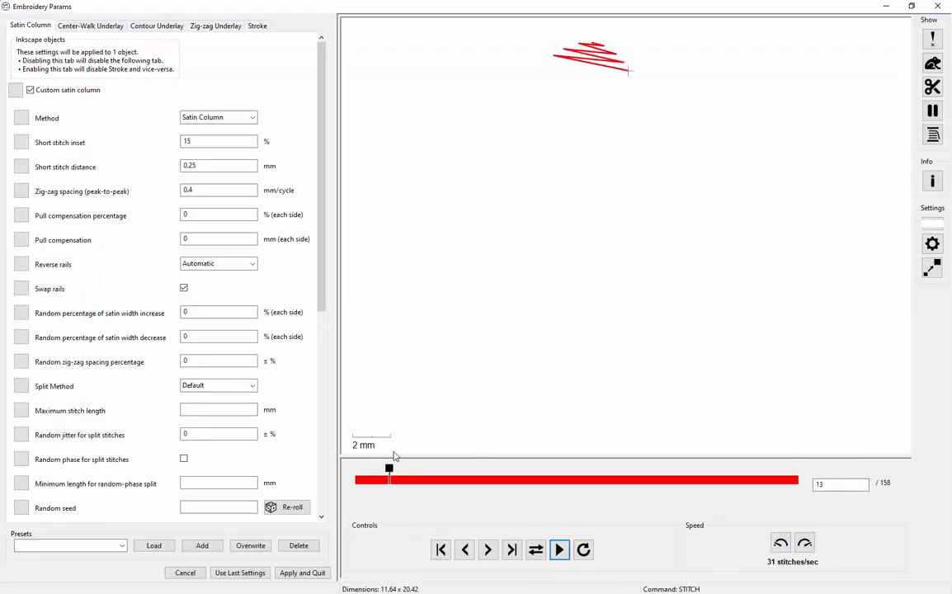
left_click_drag(390, 473, 790, 488)
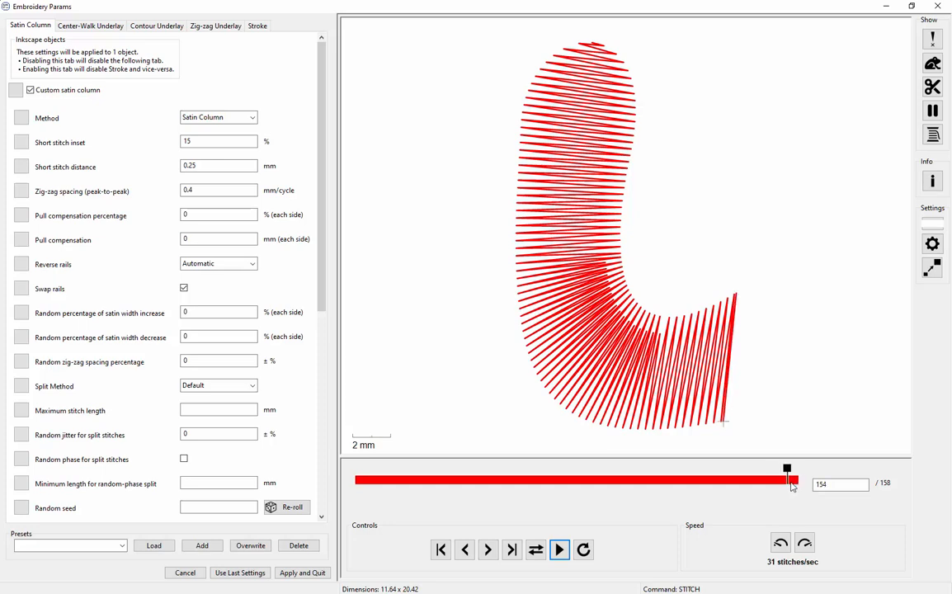
left_click(937, 5)
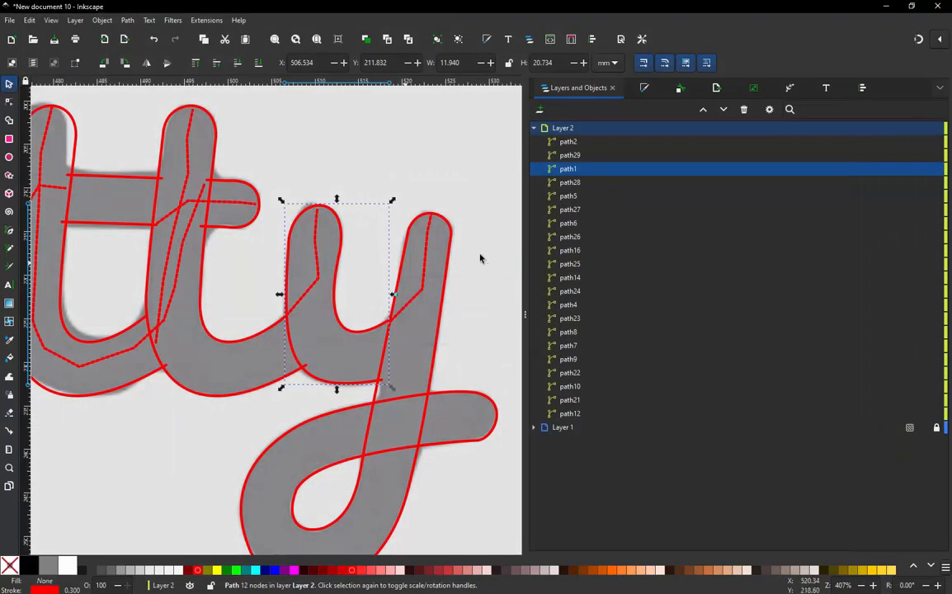
Move path29's lower end node onto the lower rail end of the y's first stroke, about X 517.7, Y 232.1 mm.
left_click(404, 316)
key("n")
left_click_drag(394, 323, 382, 381)
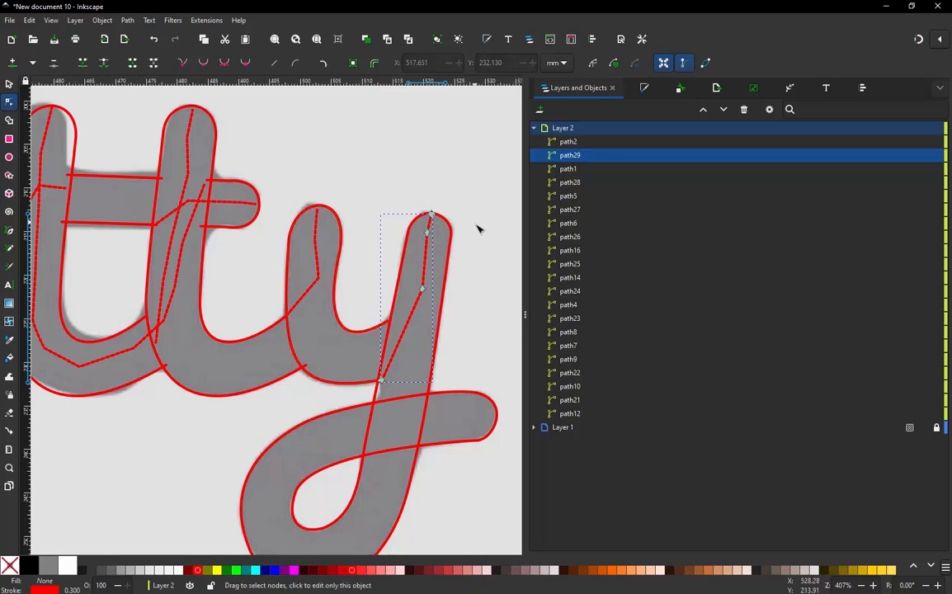
Select all the paths of the Kitty lettering and run them in the Ink/Stitch simulator.
scroll(478, 226, "down", 2)
scroll(277, 180, "down", 2)
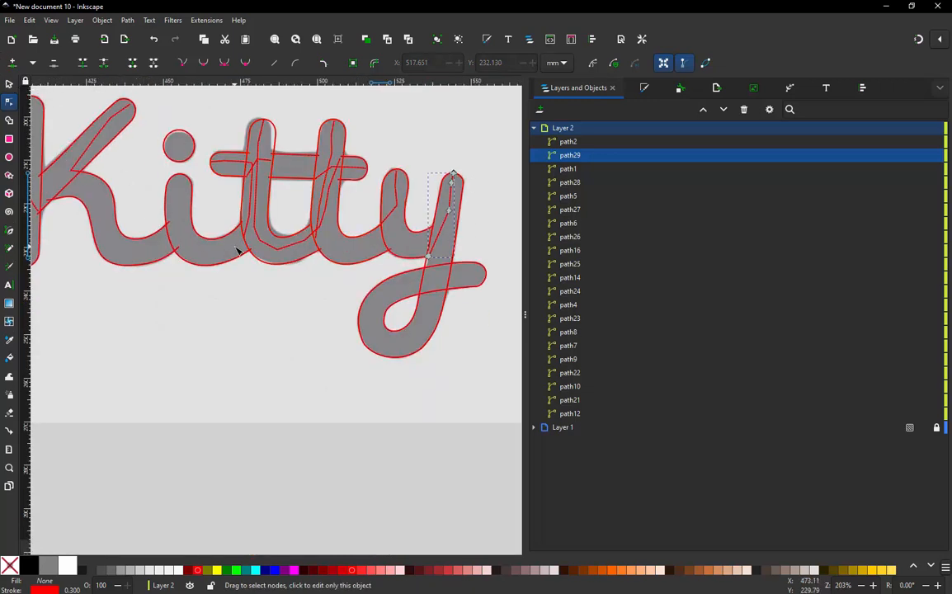
scroll(237, 251, "down", 1)
left_click(8, 83)
left_click(56, 352)
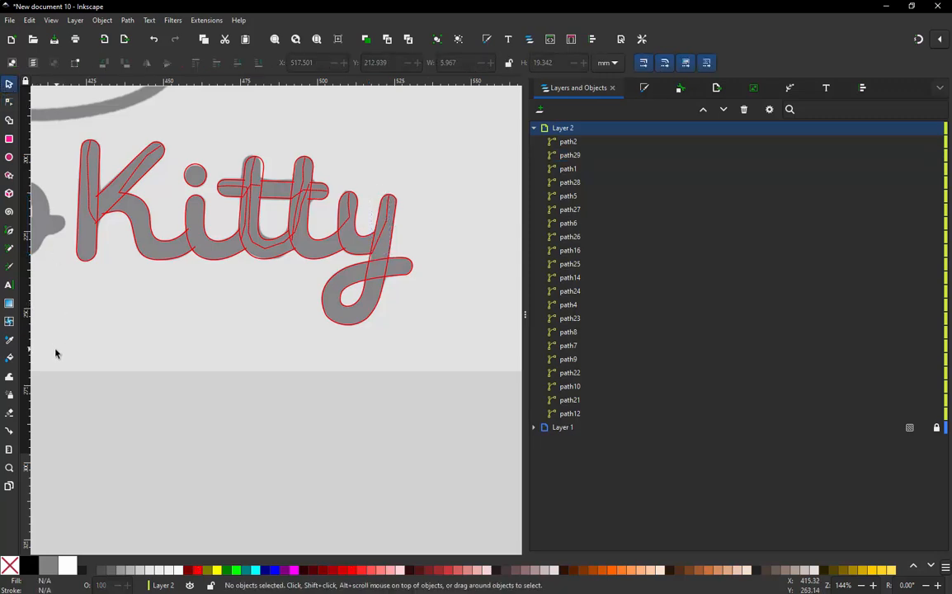
left_click_drag(54, 351, 465, 117)
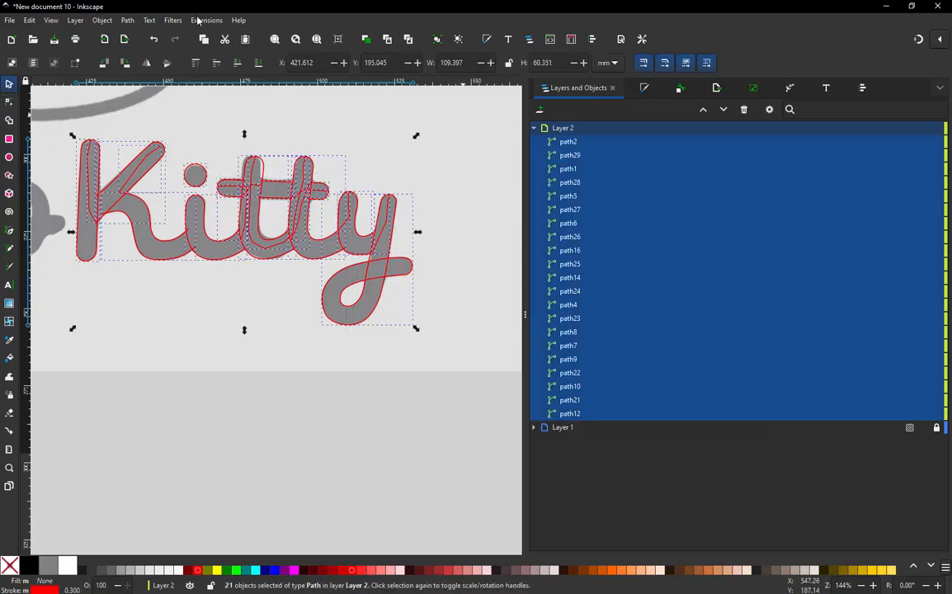
left_click(202, 20)
mouse_move(251, 161)
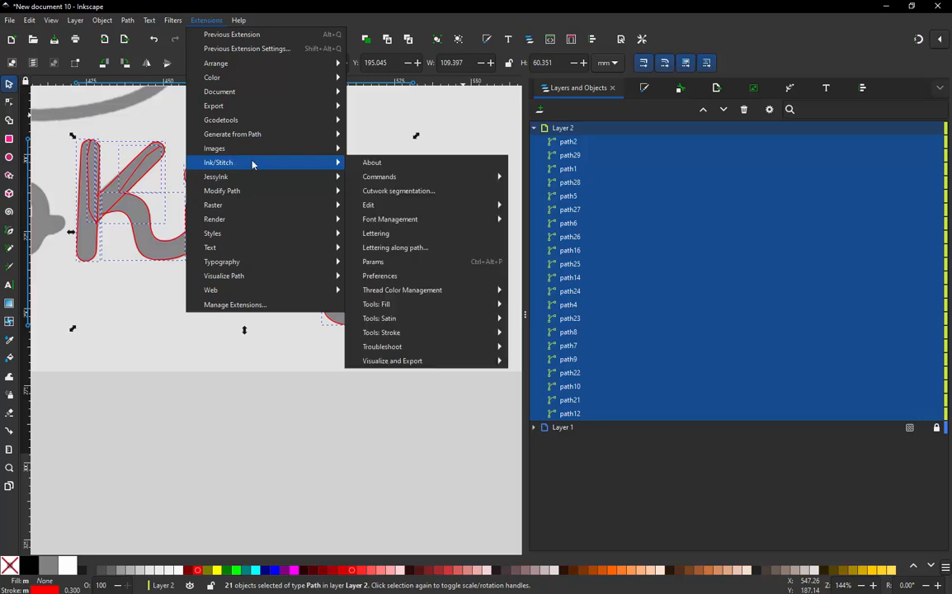
mouse_move(412, 361)
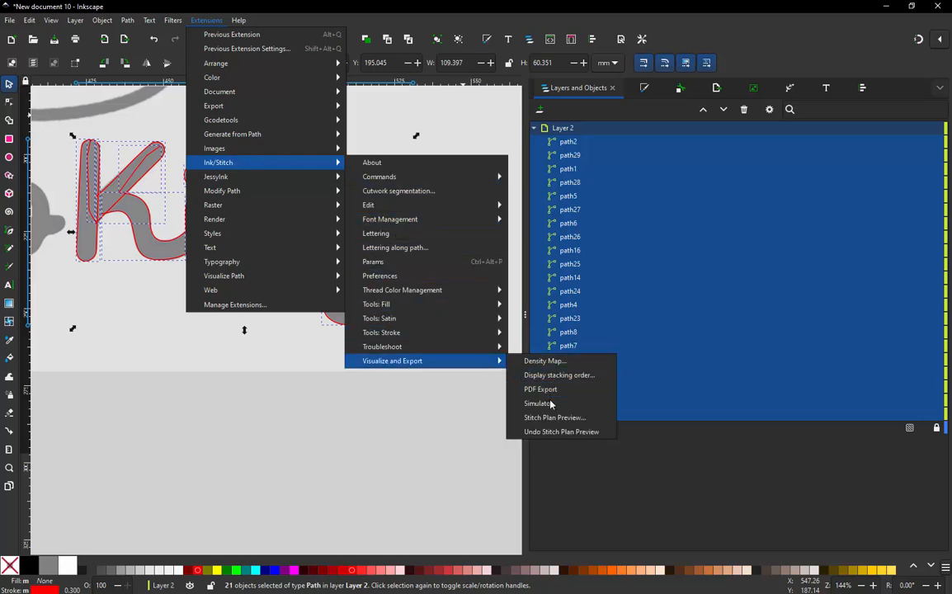
left_click(537, 403)
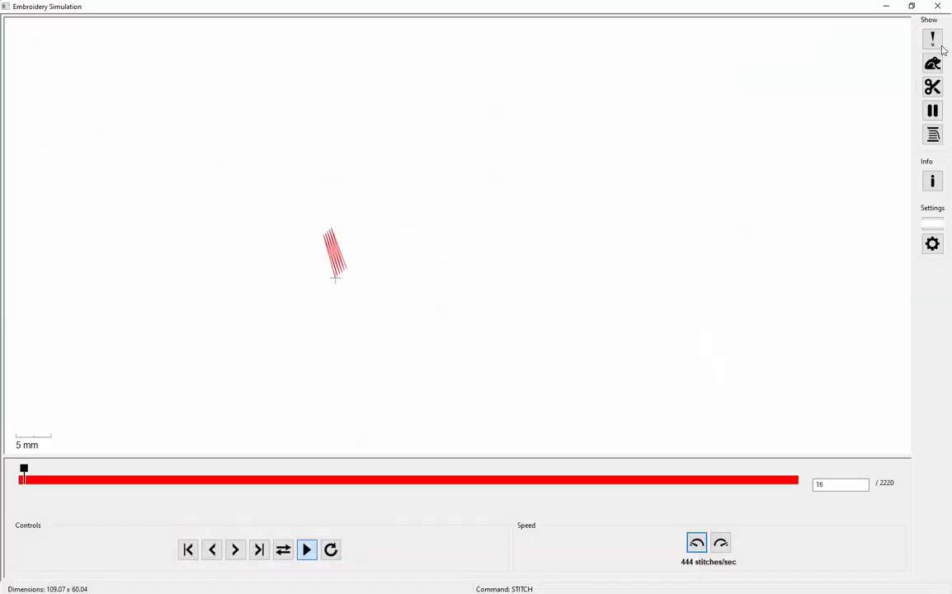
Show the jump markers and go back to the jump at the end of the first t, then close the simulation.
left_click(932, 64)
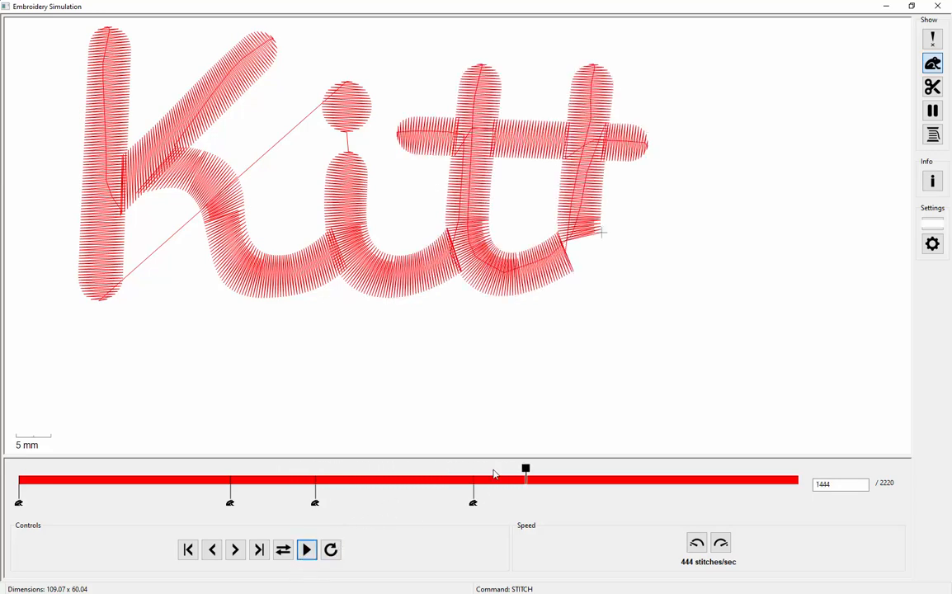
left_click_drag(525, 473, 474, 488)
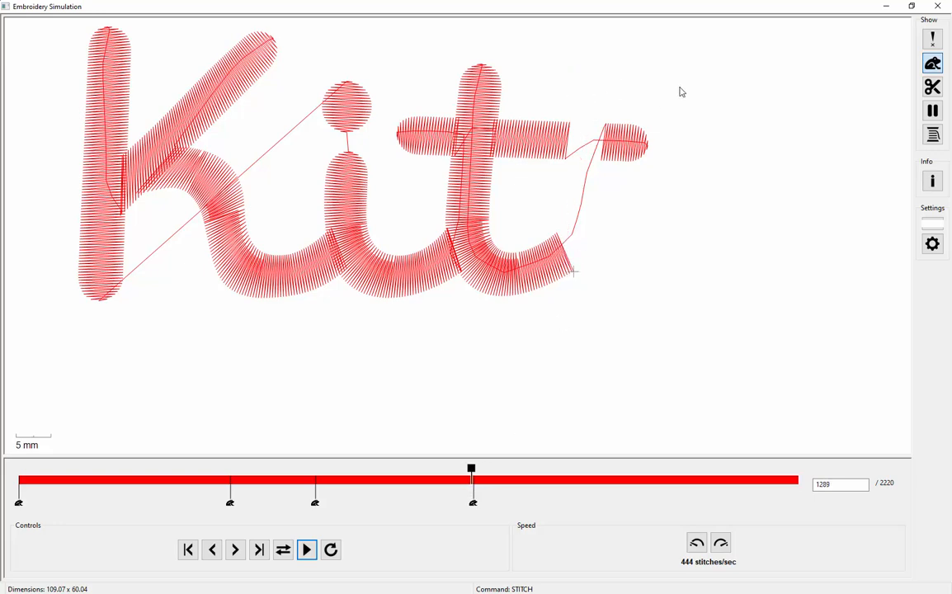
left_click(940, 5)
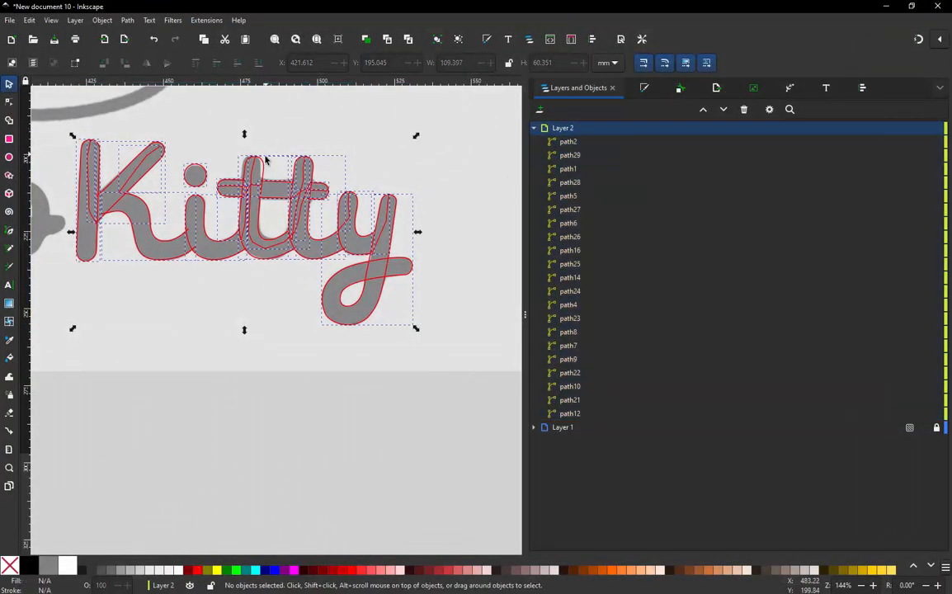
Preview the stitching of path6, the first t's satin column, in Params through its end to find where it finishes.
left_click(267, 169)
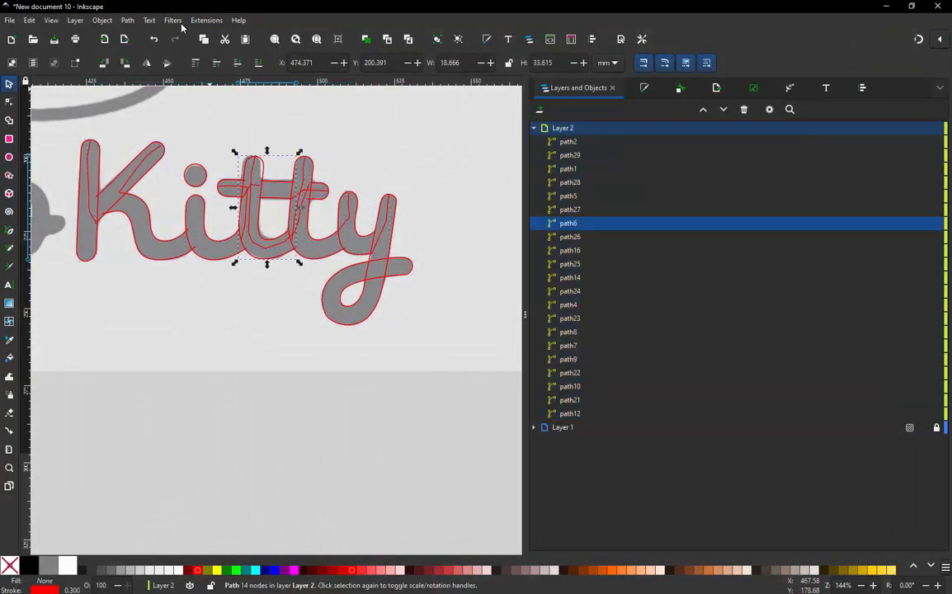
left_click(205, 20)
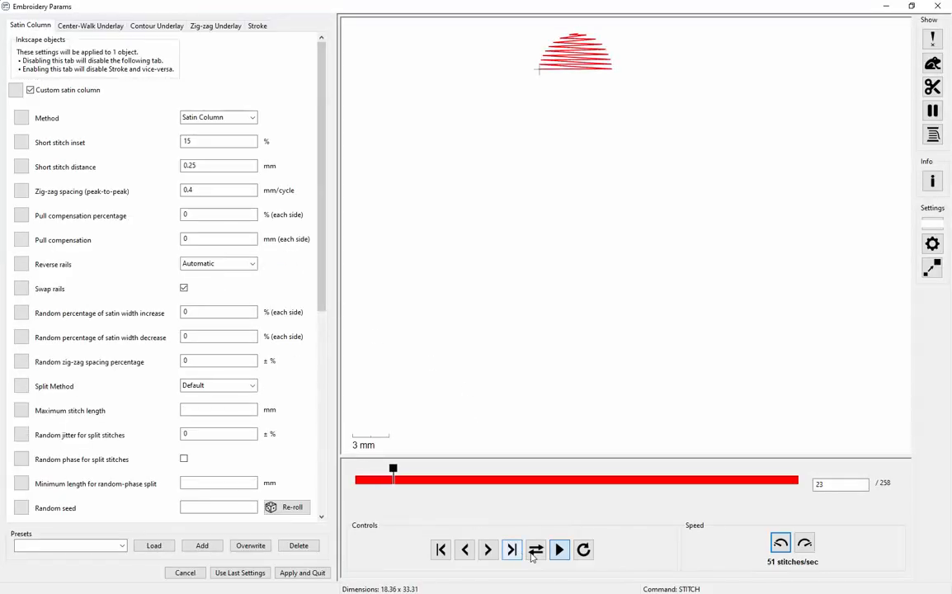
left_click_drag(412, 470, 808, 473)
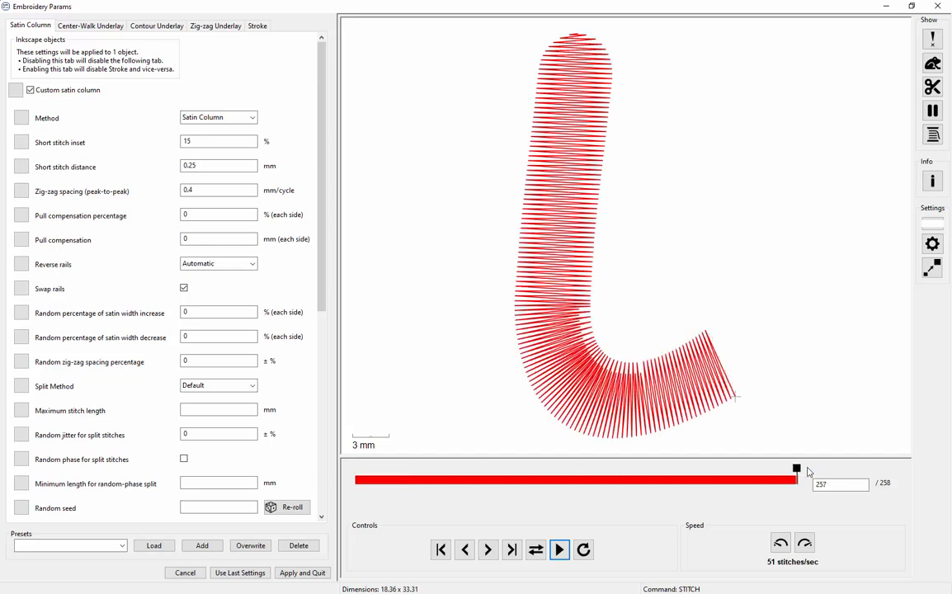
left_click(940, 6)
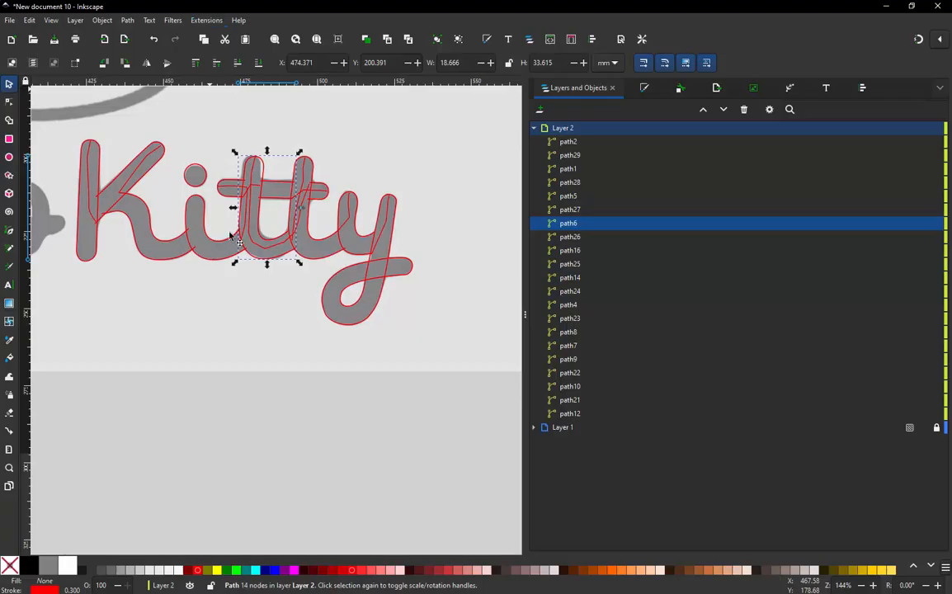
Move path27's lower end node onto the first t's upper rail end, about X 490.9, Y 224.4 mm.
scroll(293, 221, "up", 3)
scroll(266, 233, "up", 3)
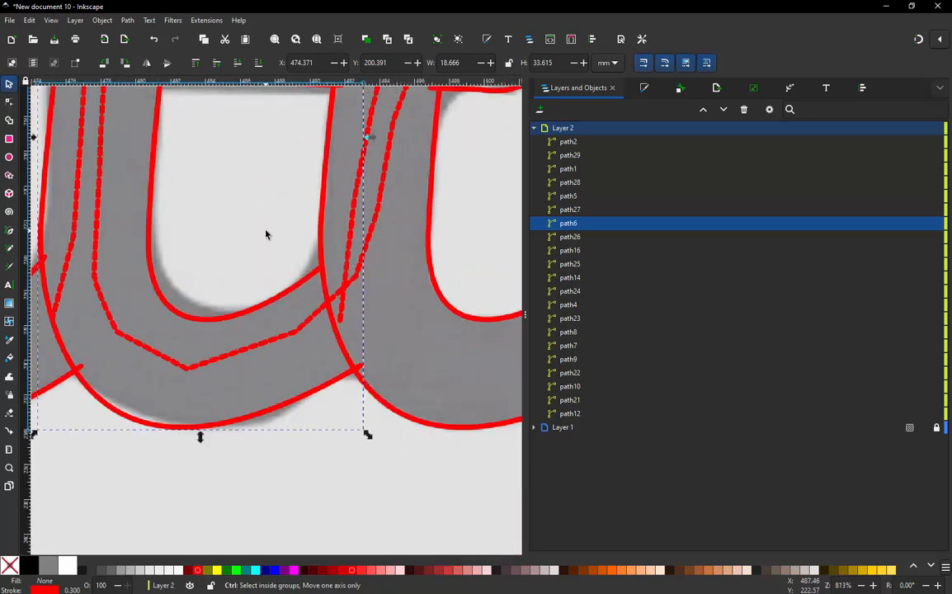
left_click(307, 470)
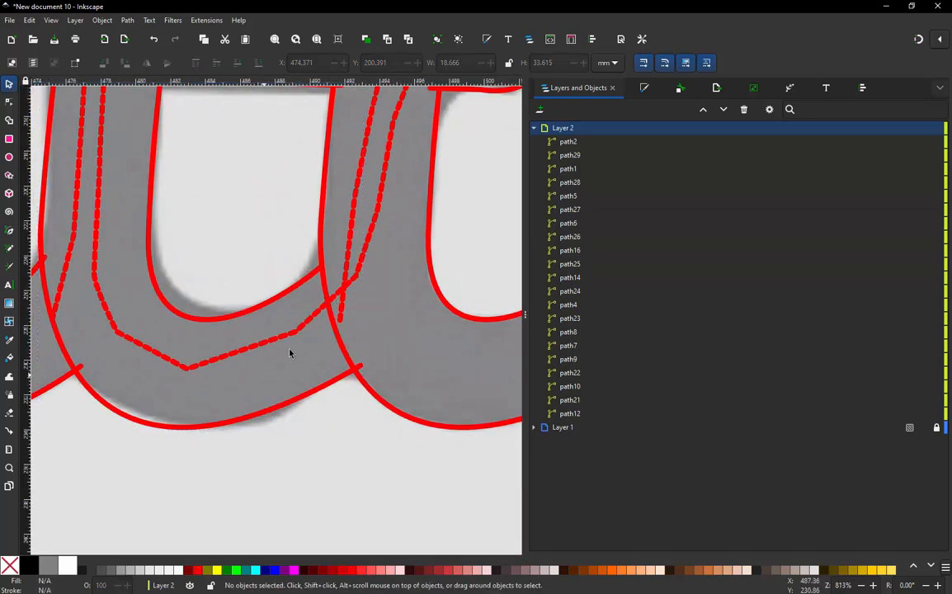
left_click(341, 319)
double_click(341, 319)
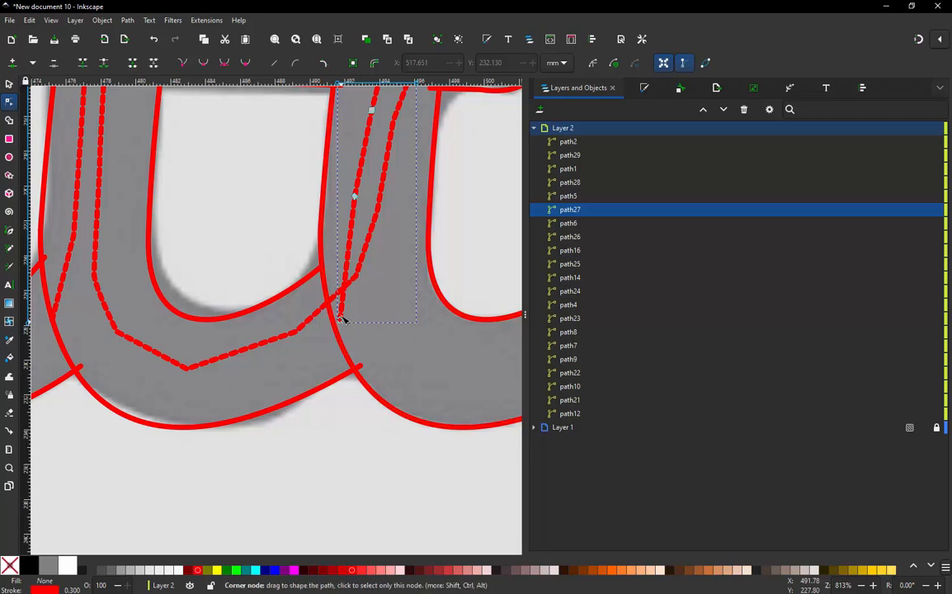
left_click_drag(343, 318, 329, 270)
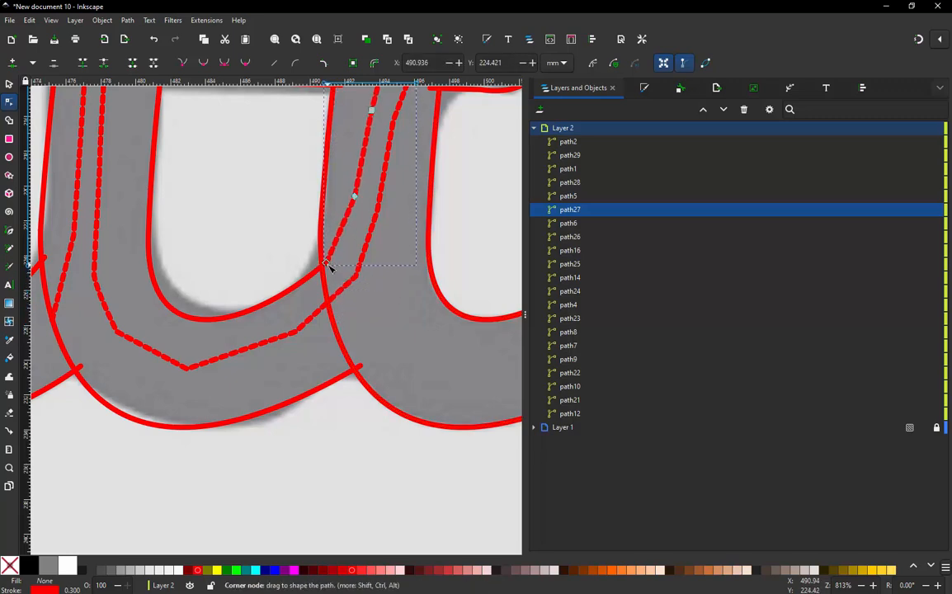
Simulate all the Kitty lettering paths again with jump markers shown, and check the stitching through the last stitch.
scroll(323, 298, "down", 2)
scroll(328, 357, "down", 2)
scroll(443, 166, "down", 2)
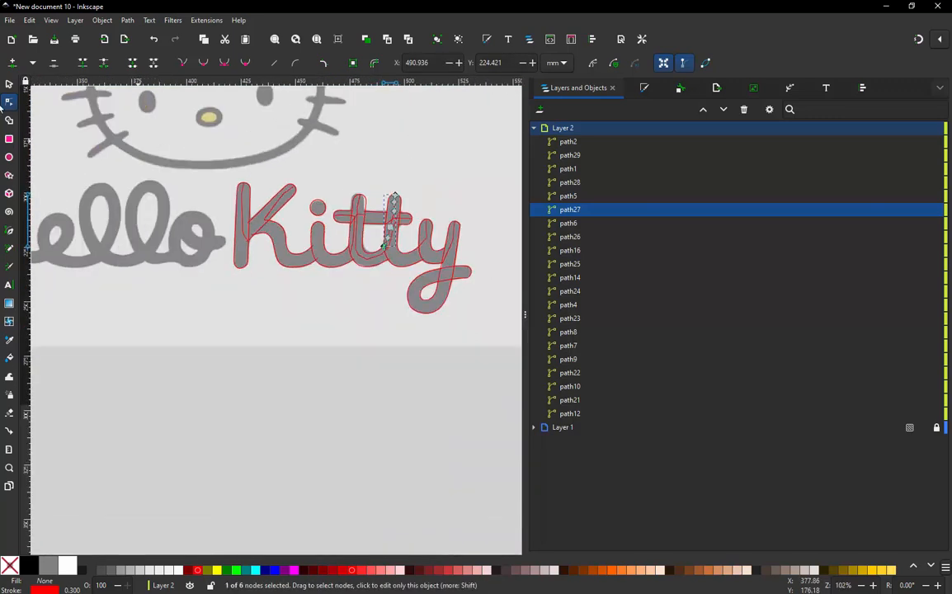
left_click(8, 84)
left_click(207, 178)
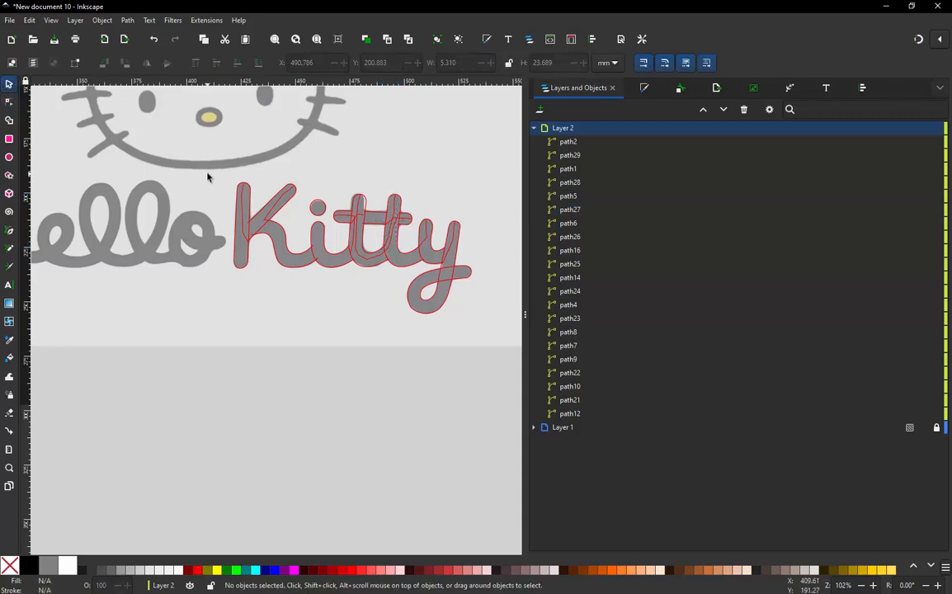
left_click_drag(207, 172, 484, 333)
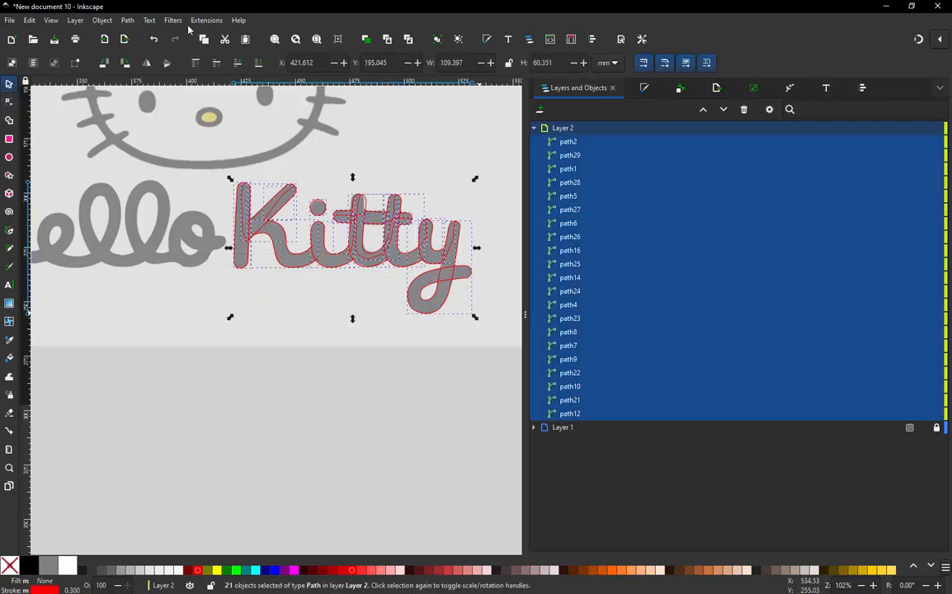
left_click(202, 21)
mouse_move(239, 163)
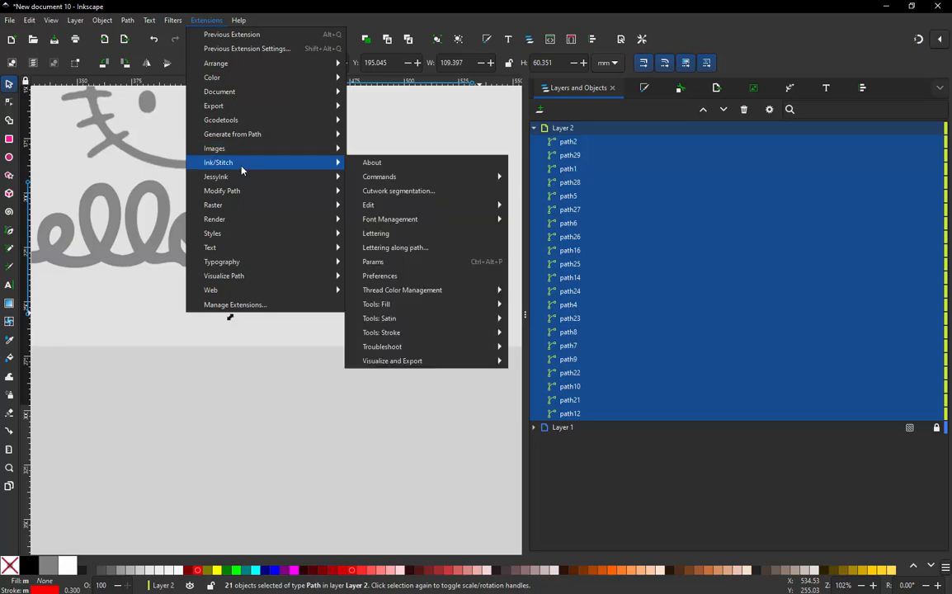
mouse_move(462, 361)
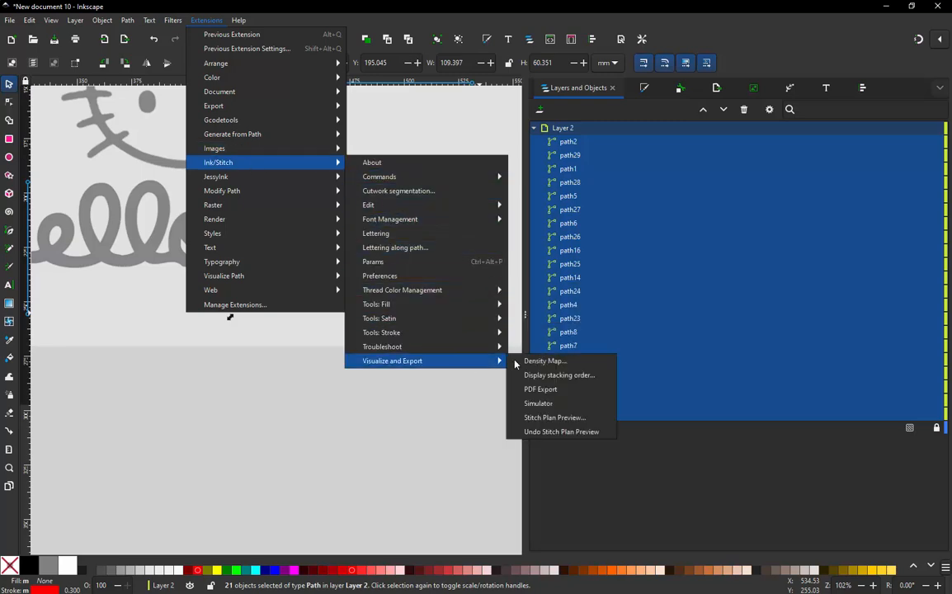
left_click(545, 403)
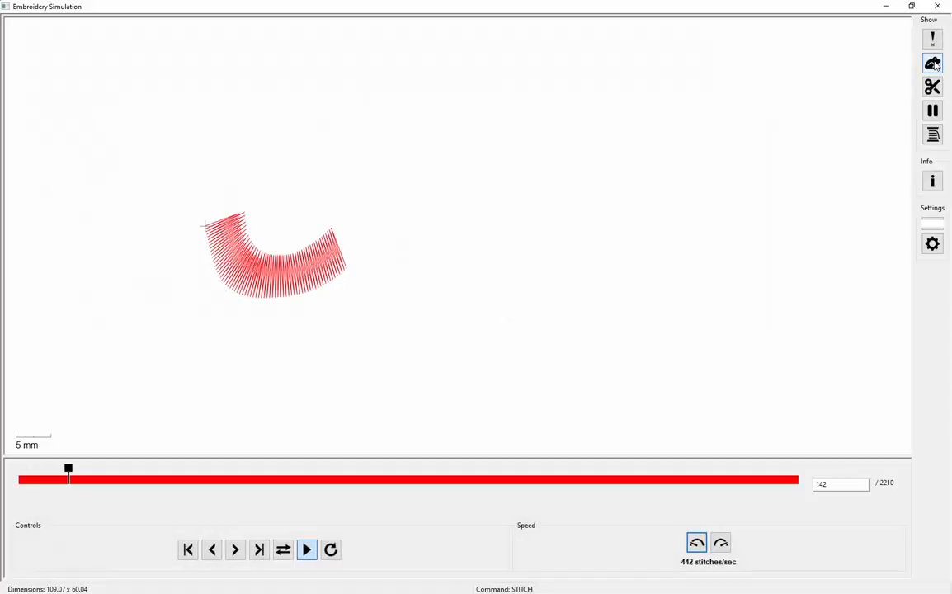
left_click(938, 66)
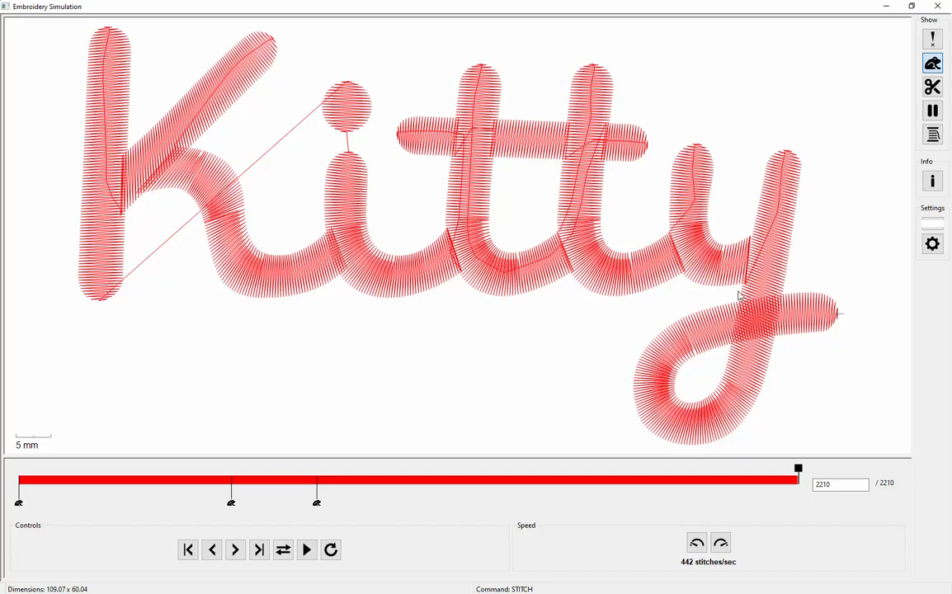
scroll(606, 341, "down", 2)
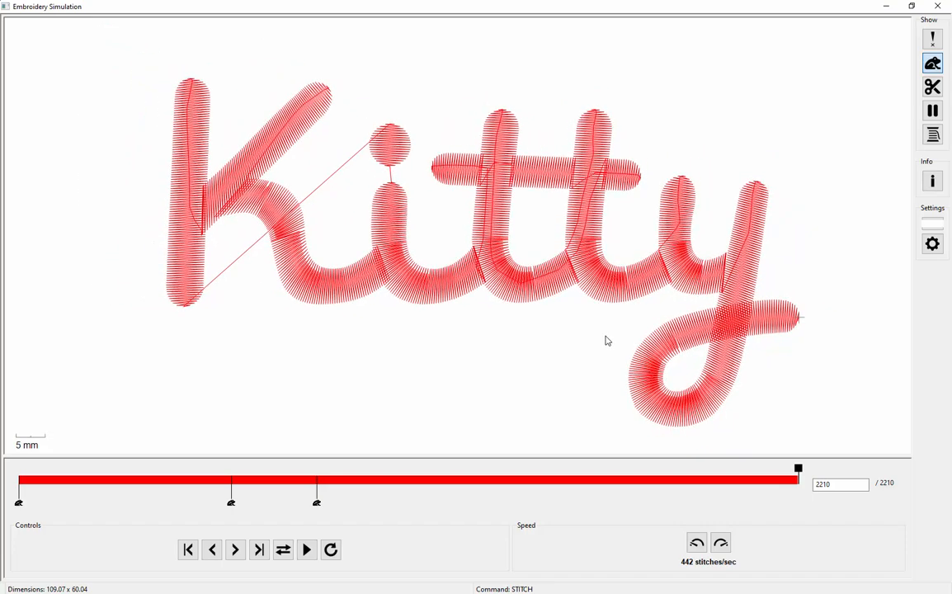
Check the design info for the number of jumps in the Kitty lettering, then close the simulation and deselect all paths.
left_click(932, 181)
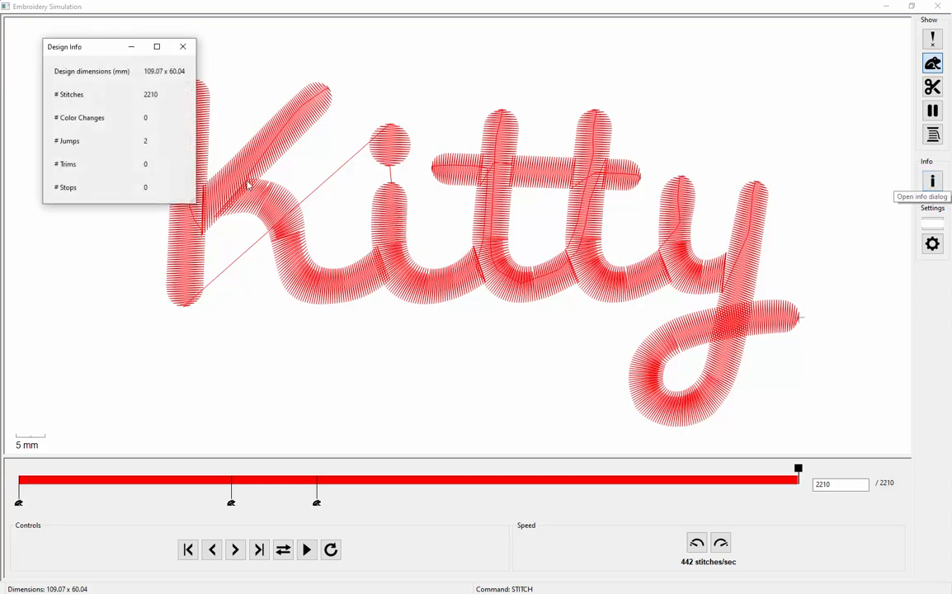
left_click(182, 46)
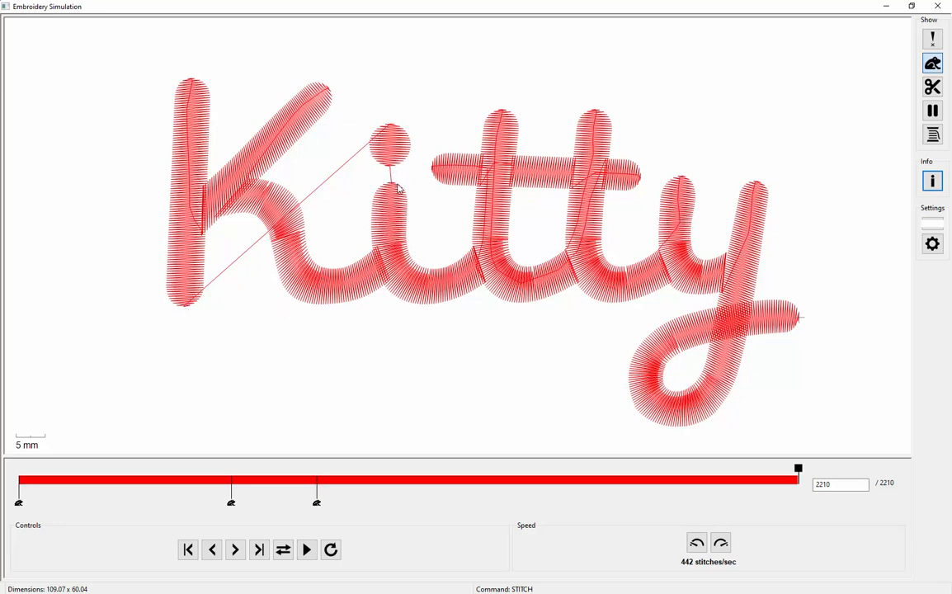
left_click(943, 5)
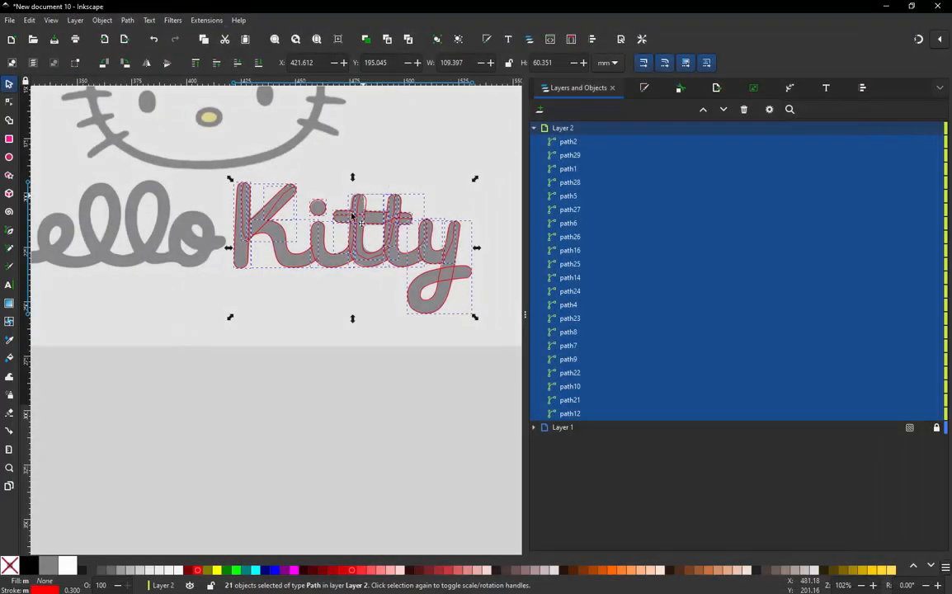
left_click(306, 337)
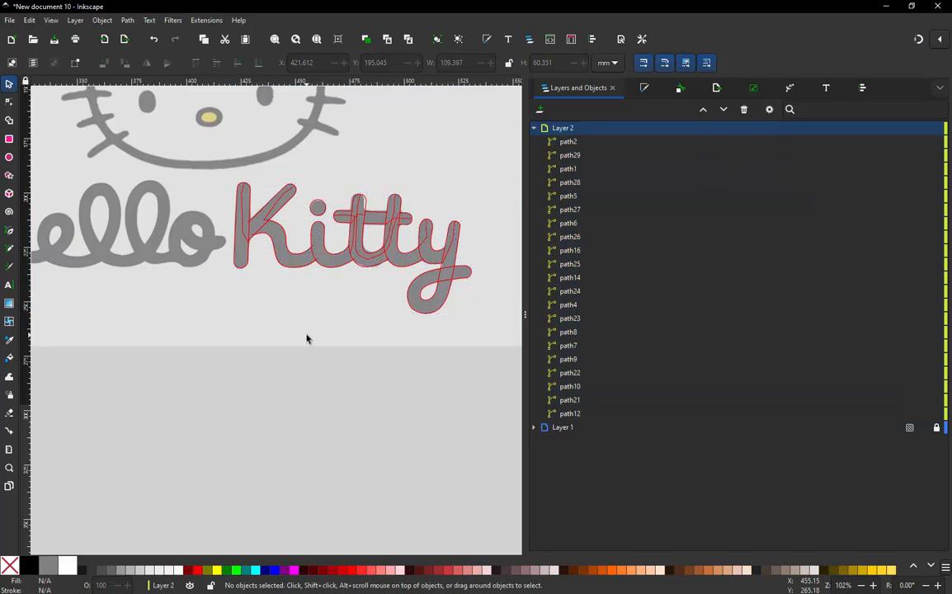
scroll(307, 338, "down", 2)
scroll(293, 257, "down", 1)
scroll(291, 257, "up", 3)
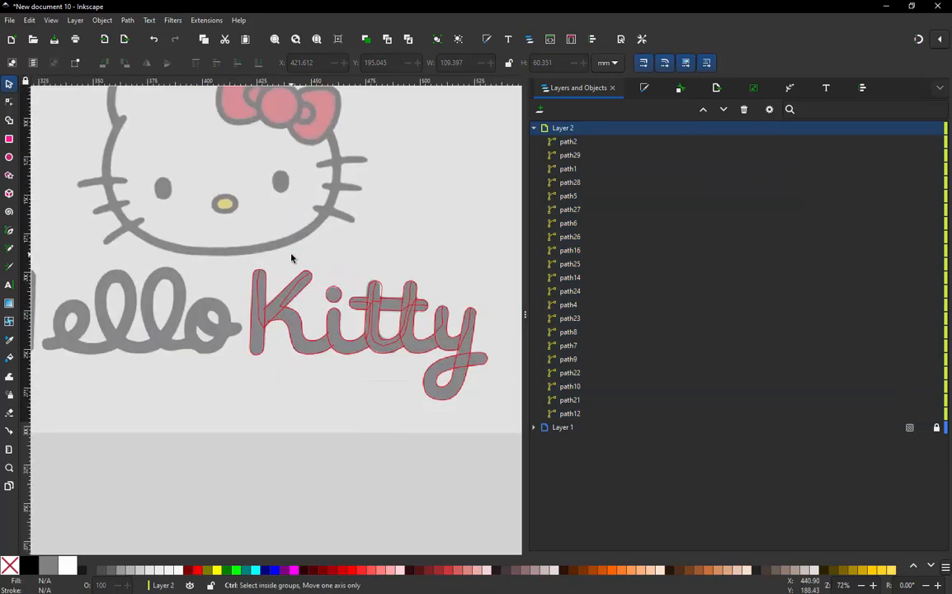
scroll(429, 322, "down", 1)
scroll(429, 329, "up", 2)
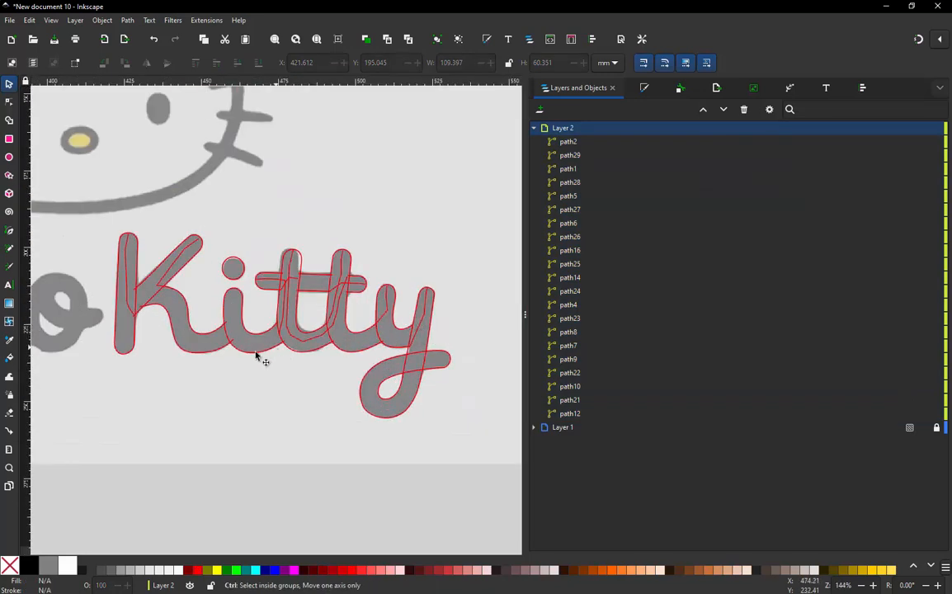
scroll(255, 355, "up", 1)
scroll(256, 355, "down", 1)
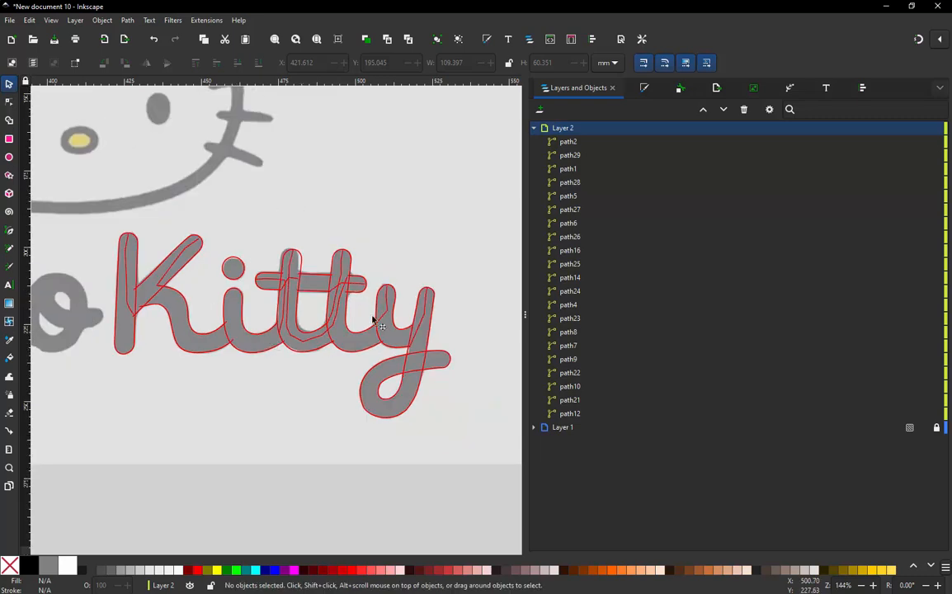